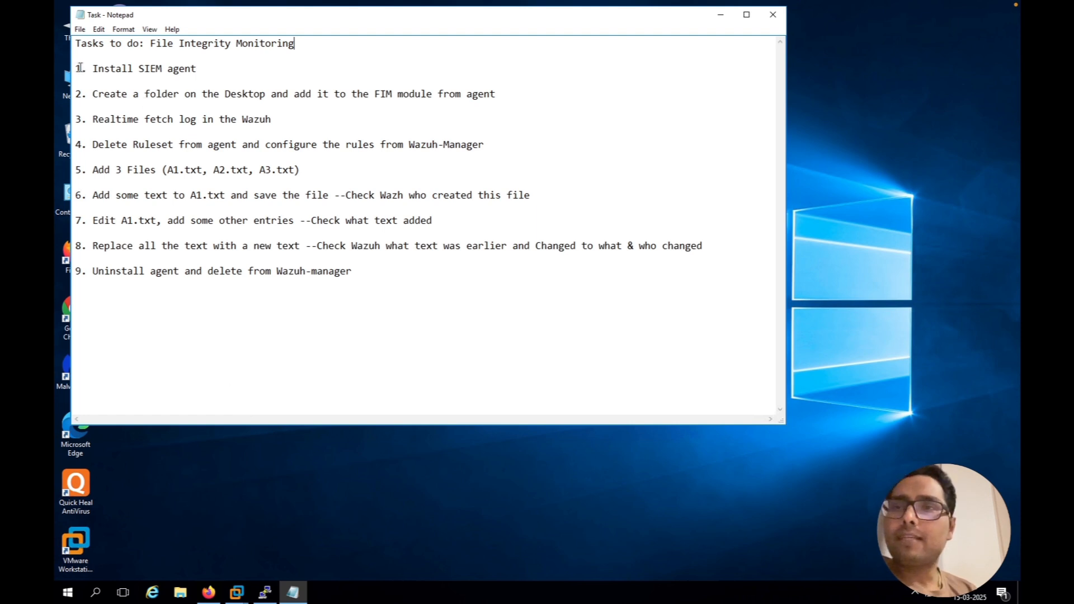
drag(75, 67, 278, 247)
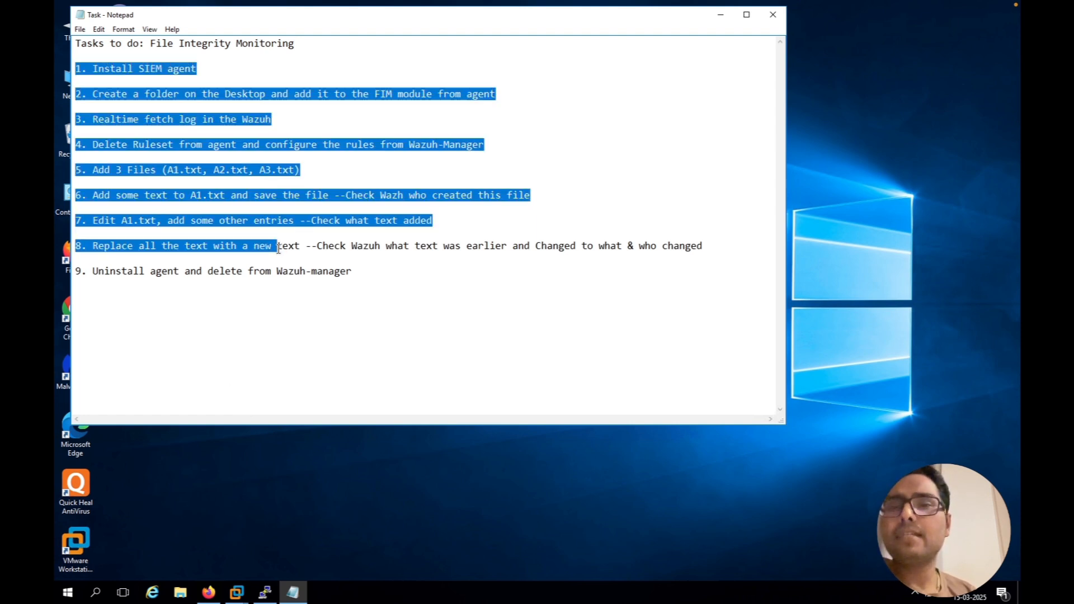
click(399, 165)
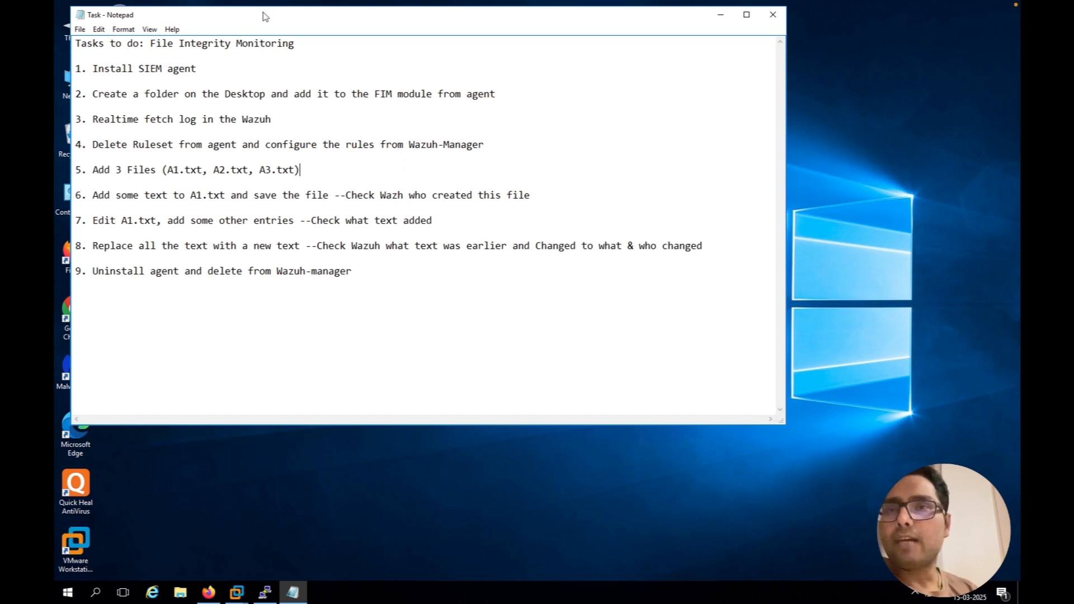
drag(268, 17, 306, 18)
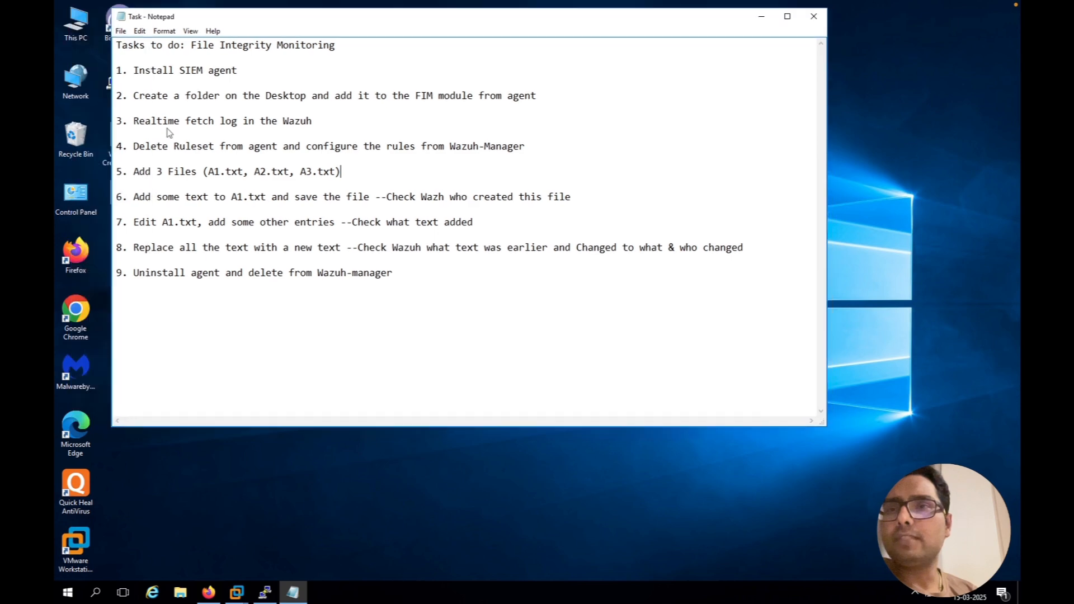
Switch to Firefox and open the Wazuh page for deploying a new agent, logging in with the saved credentials
click(210, 594)
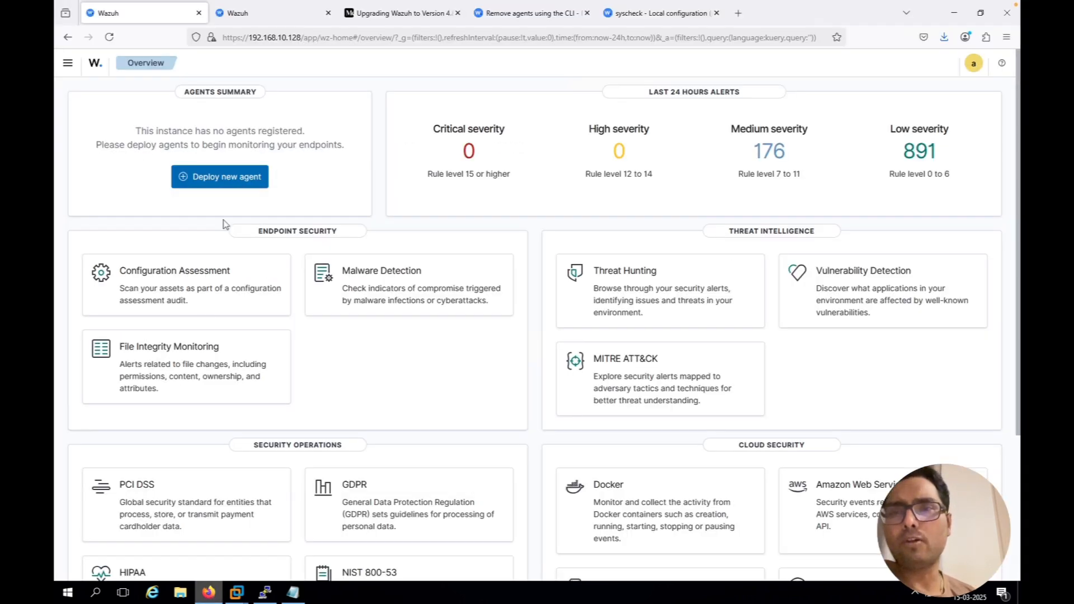
click(214, 178)
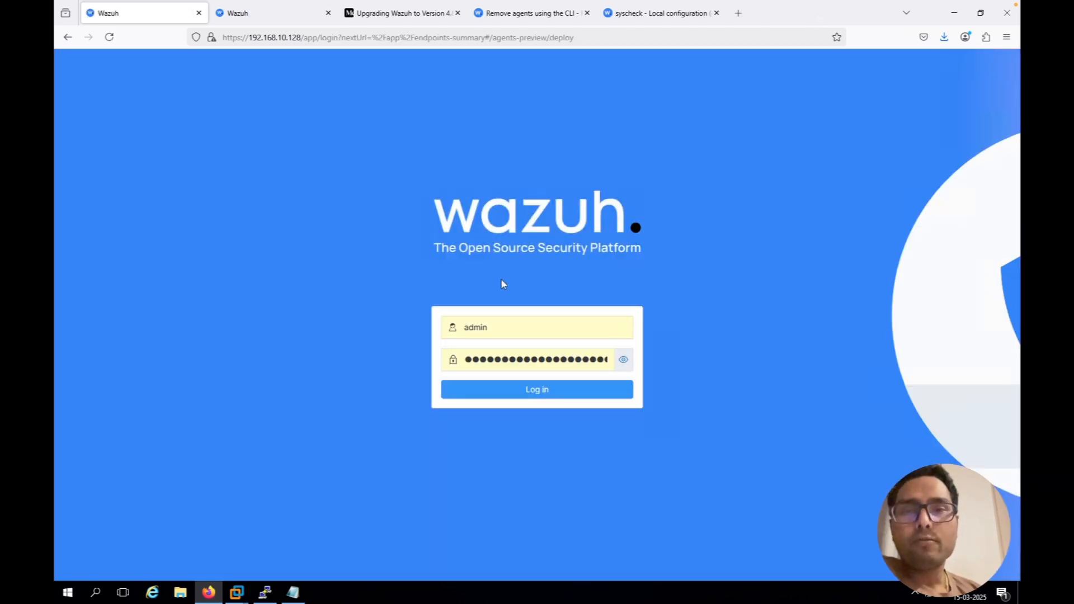
click(525, 395)
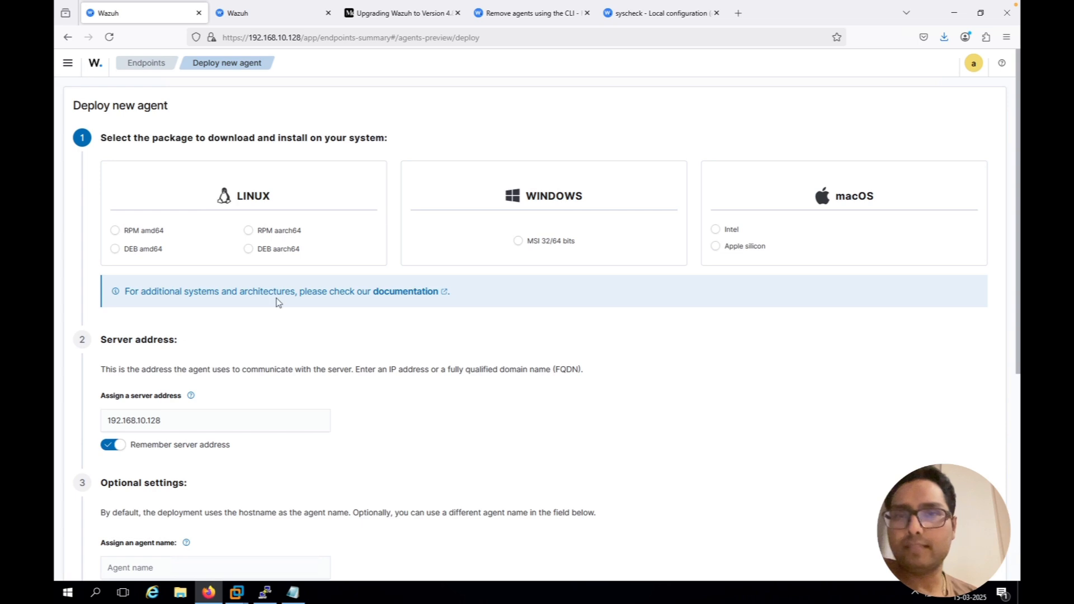
Select the Windows MSI 32/64 bits package for the new agent
click(519, 242)
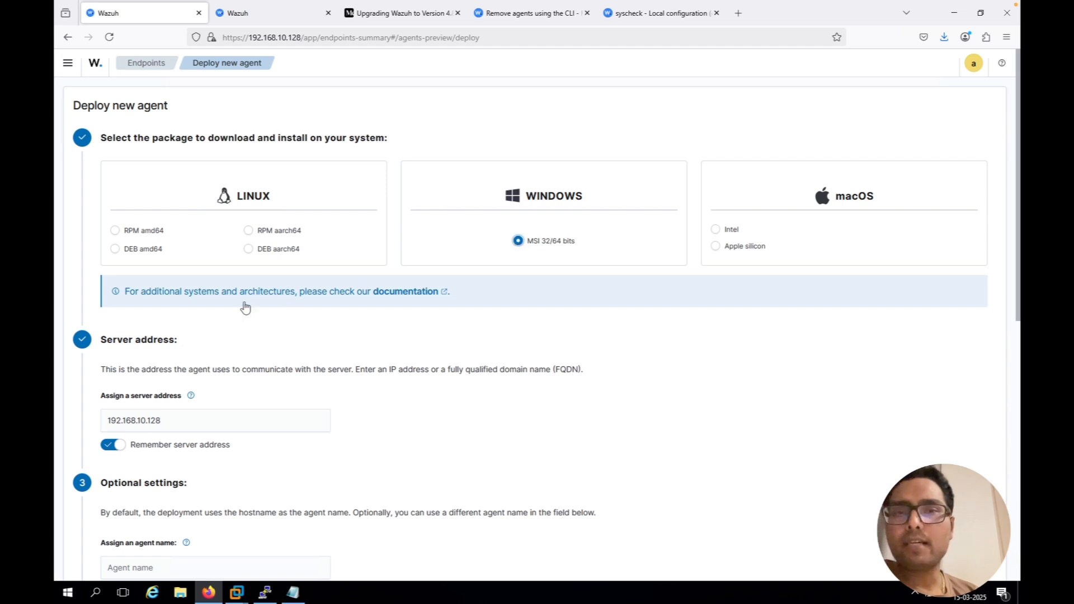
scroll(246, 306, down, 2)
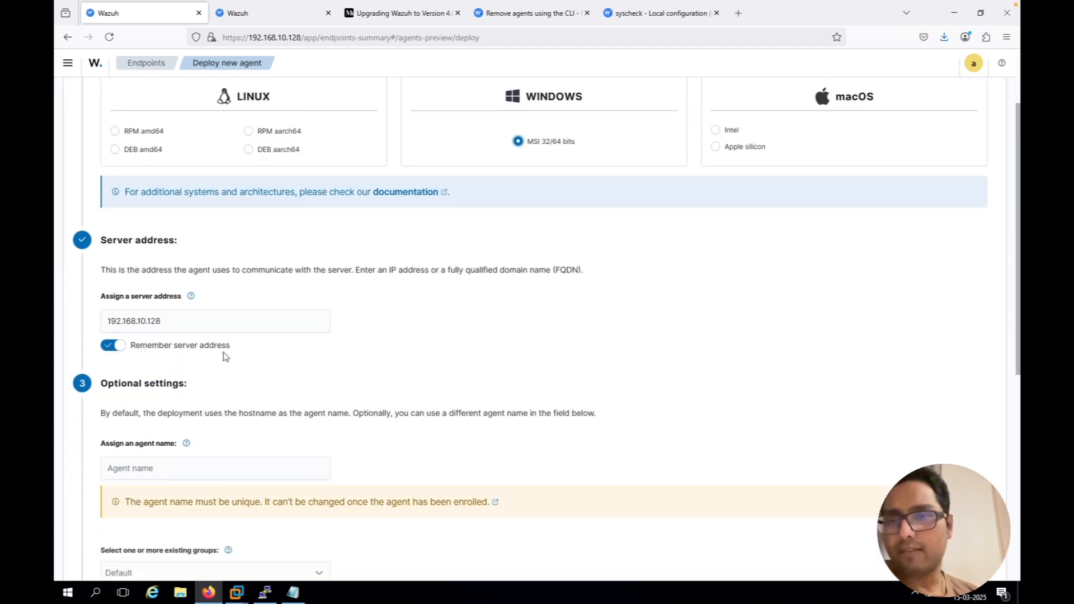
scroll(225, 356, down, 2)
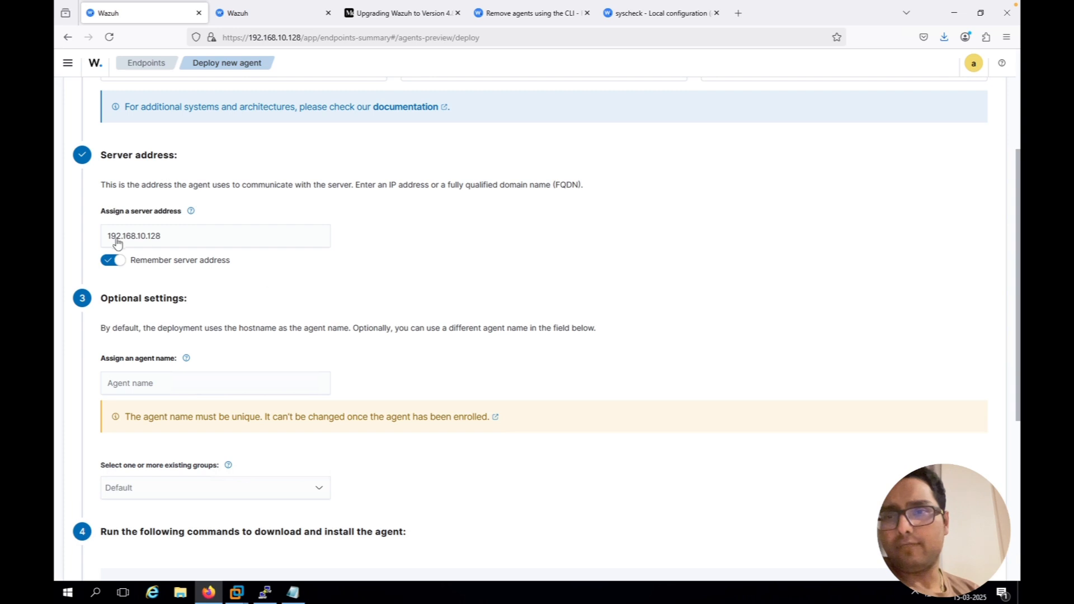
scroll(191, 261, down, 3)
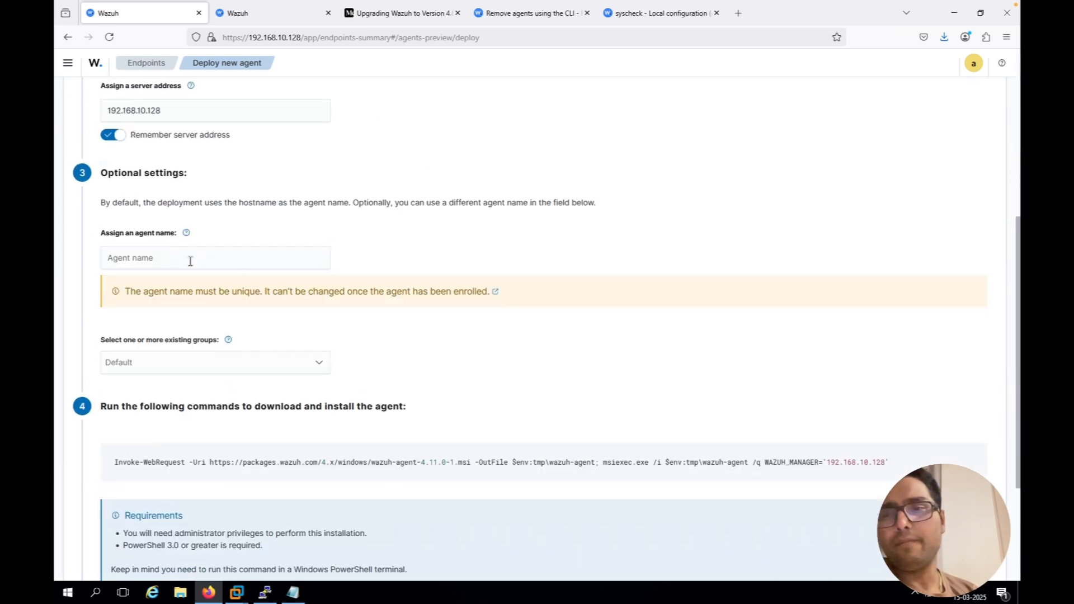
Assign the agent name Windows-2016 in the optional deployment settings
click(191, 251)
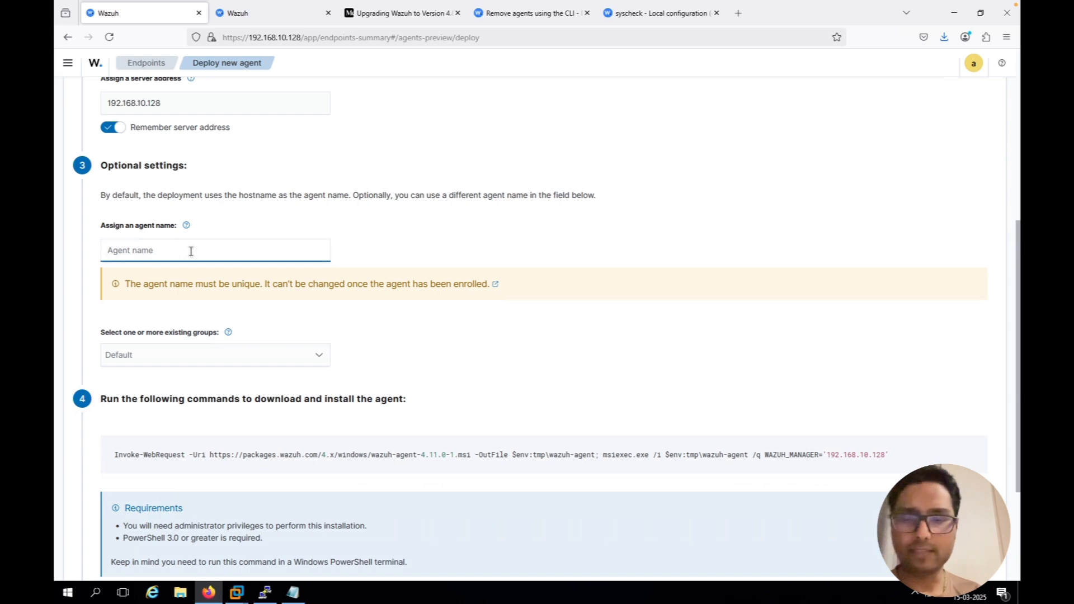
text(Win)
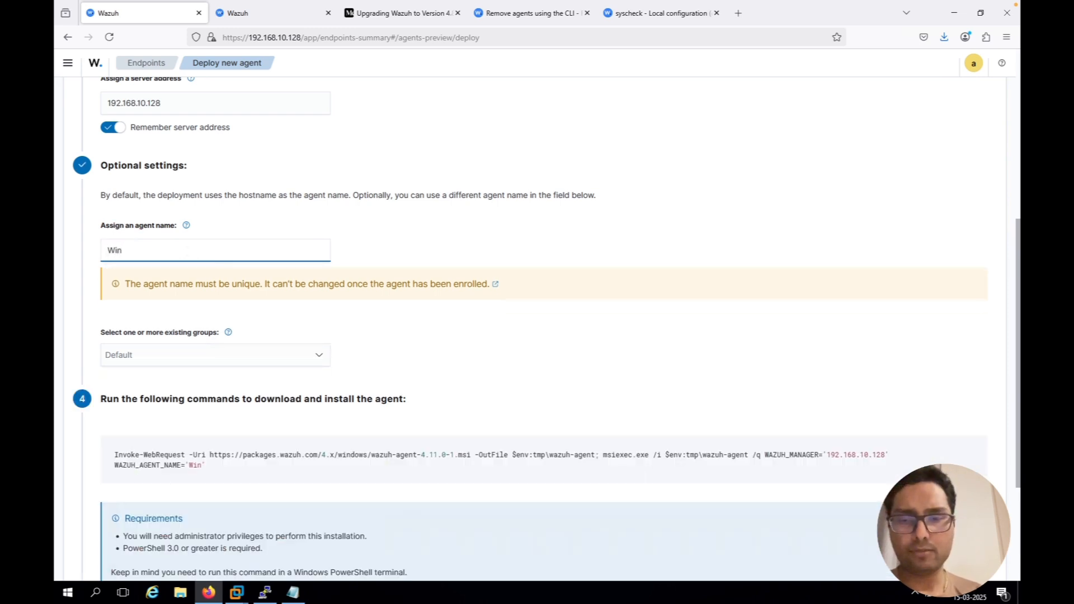
text(dows )
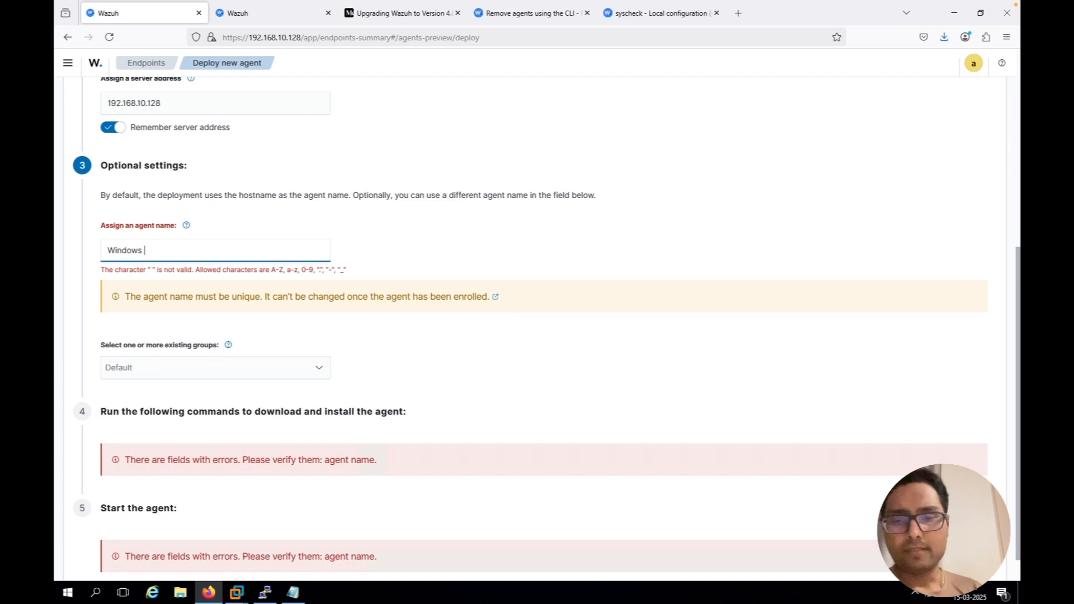
text(Server 201)
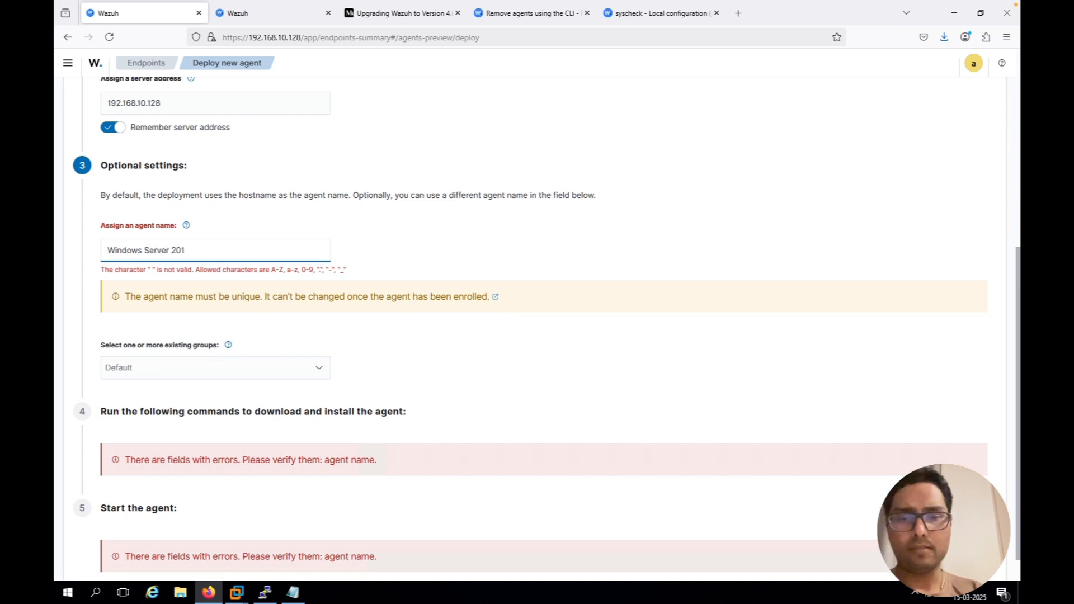
text(6)
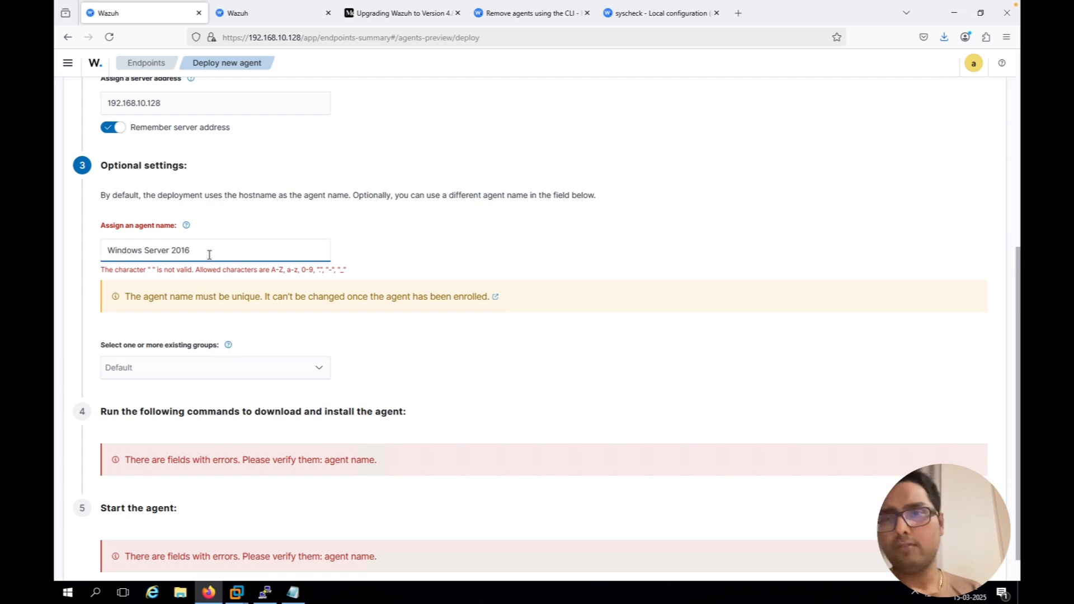
key(BackSpace)
key(BackSpace)
key(BackSpace)
key(BackSpace)
key(BackSpace)
key(BackSpace)
key(BackSpace)
key(BackSpace)
key(BackSpace)
key(BackSpace)
key(BackSpace)
key(BackSpace)
key(BackSpace)
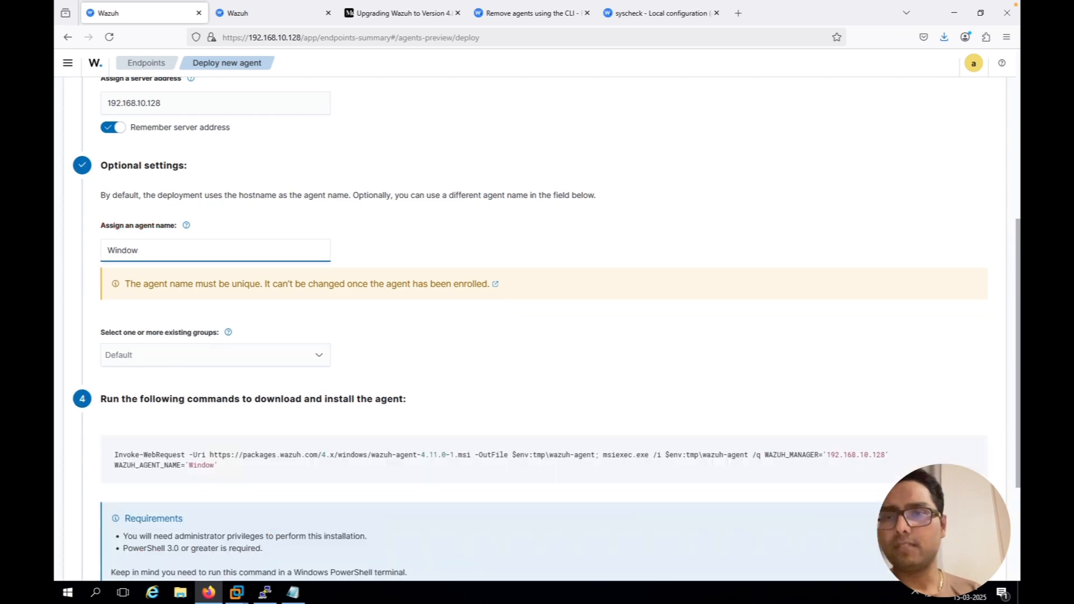
key(BackSpace)
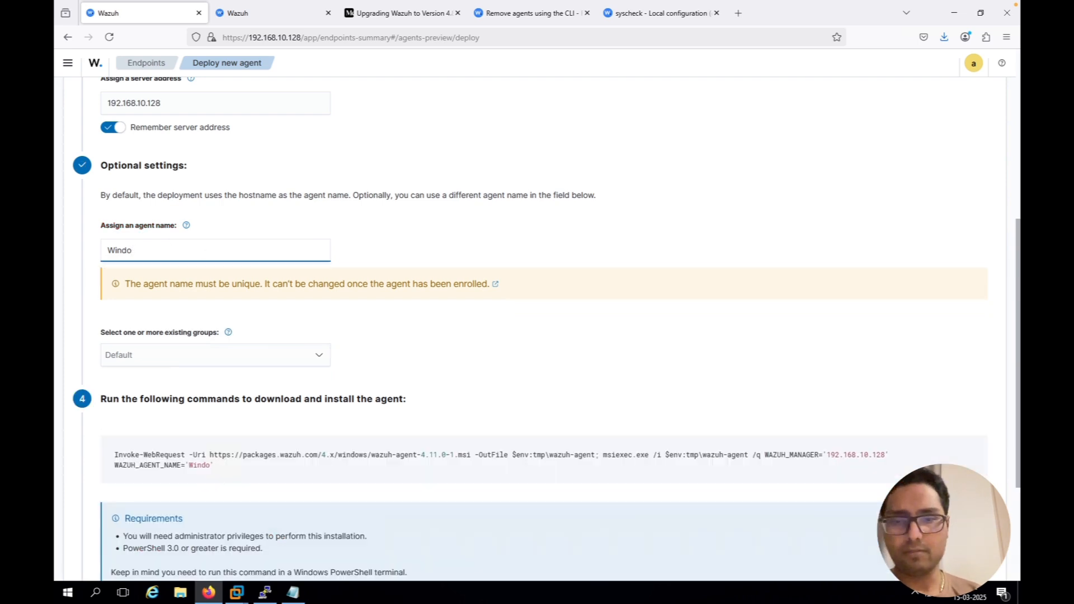
text(ws-2016)
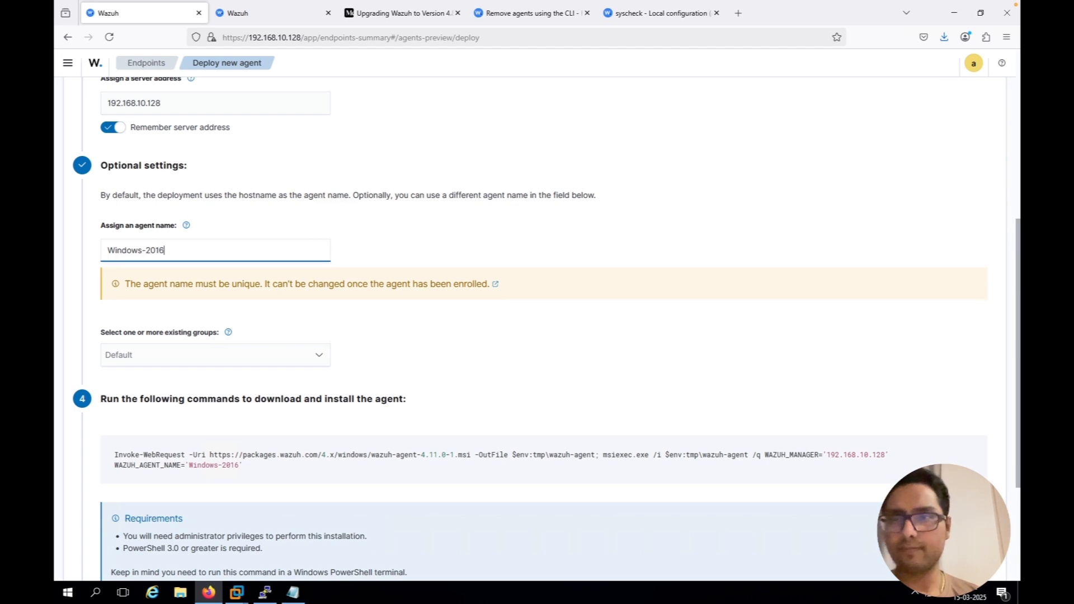
Assign the new agent to the existing groups default and Windows
click(188, 354)
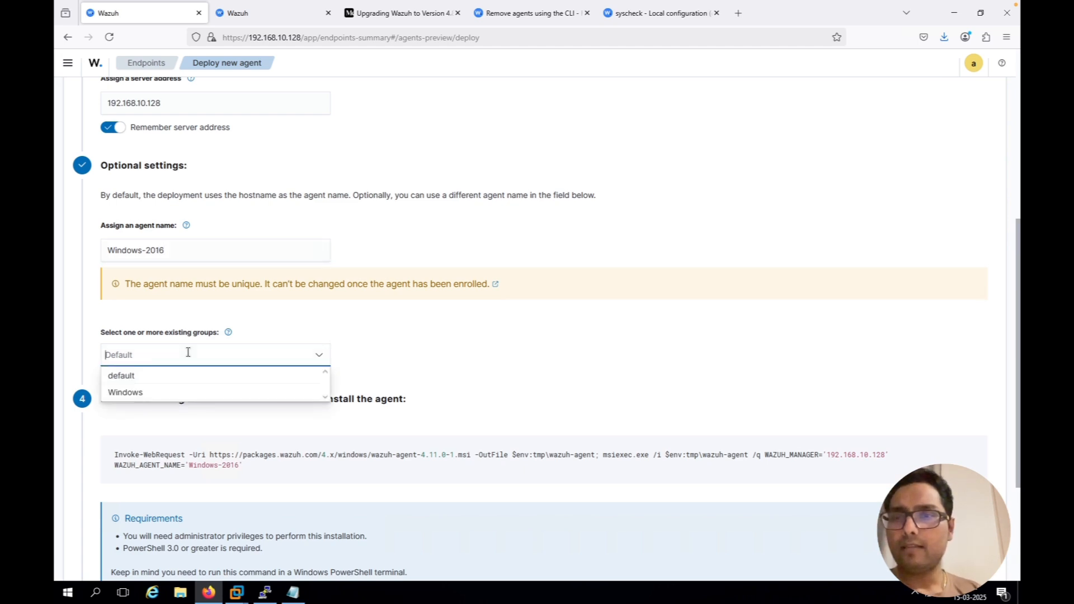
click(182, 380)
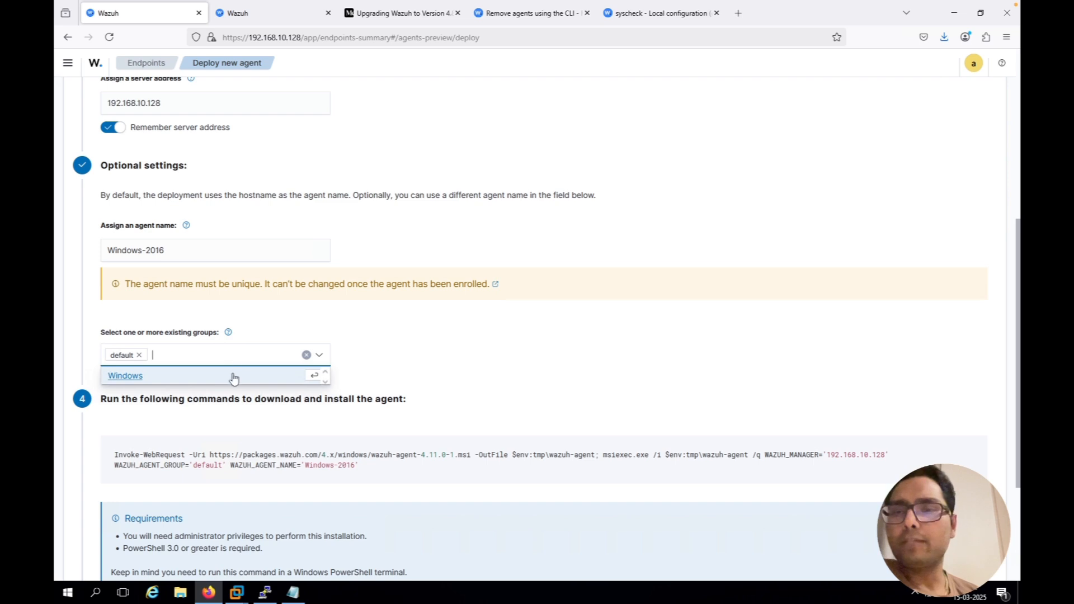
click(234, 377)
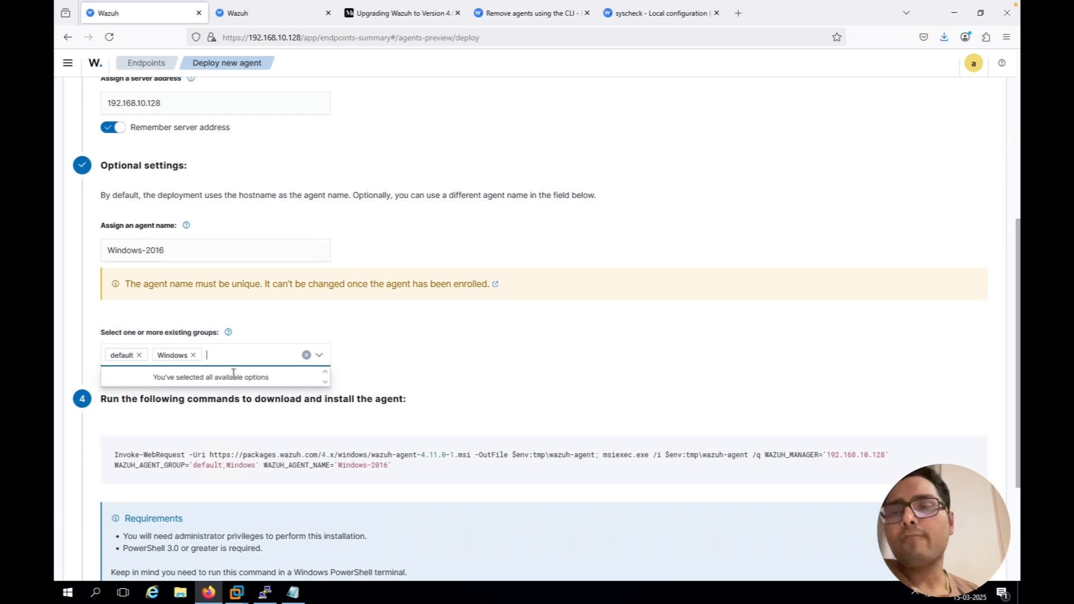
click(437, 353)
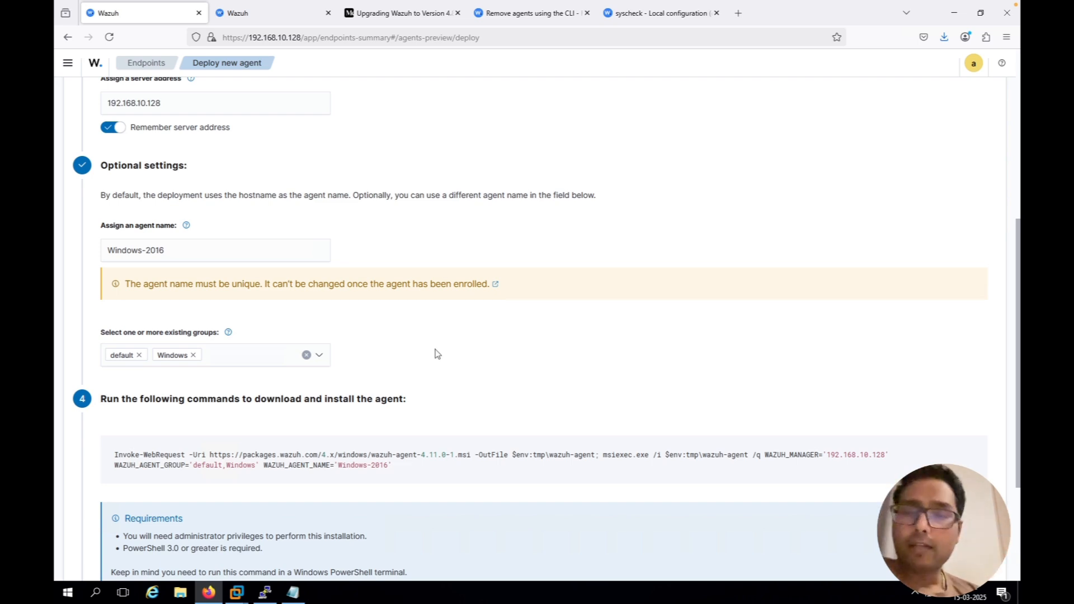
Copy the generated agent install command and open a Windows PowerShell prompt as administrator
scroll(403, 412, down, 2)
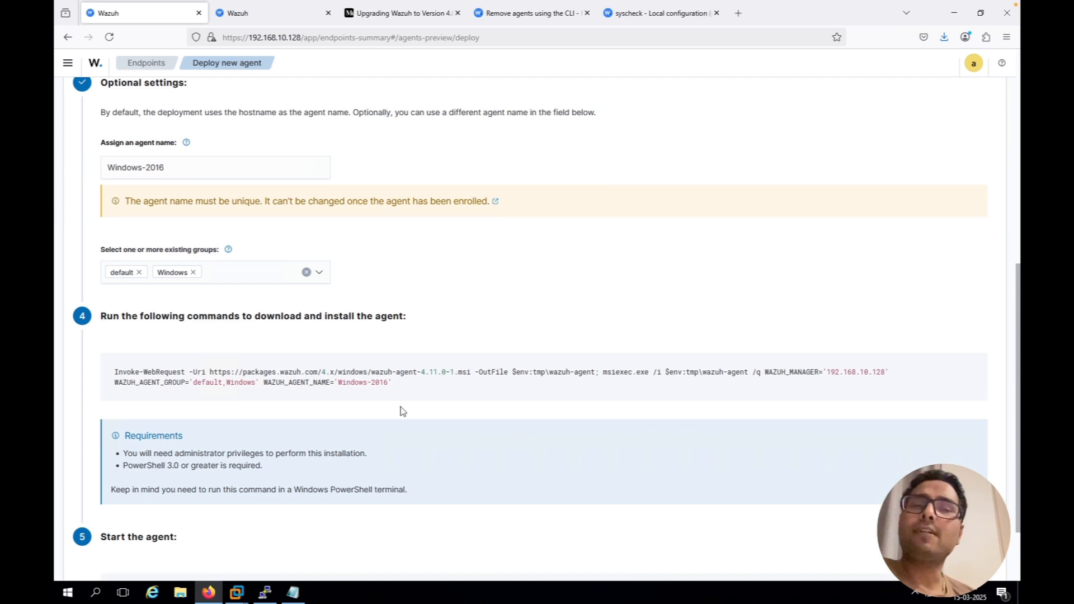
mouse_move(549, 374)
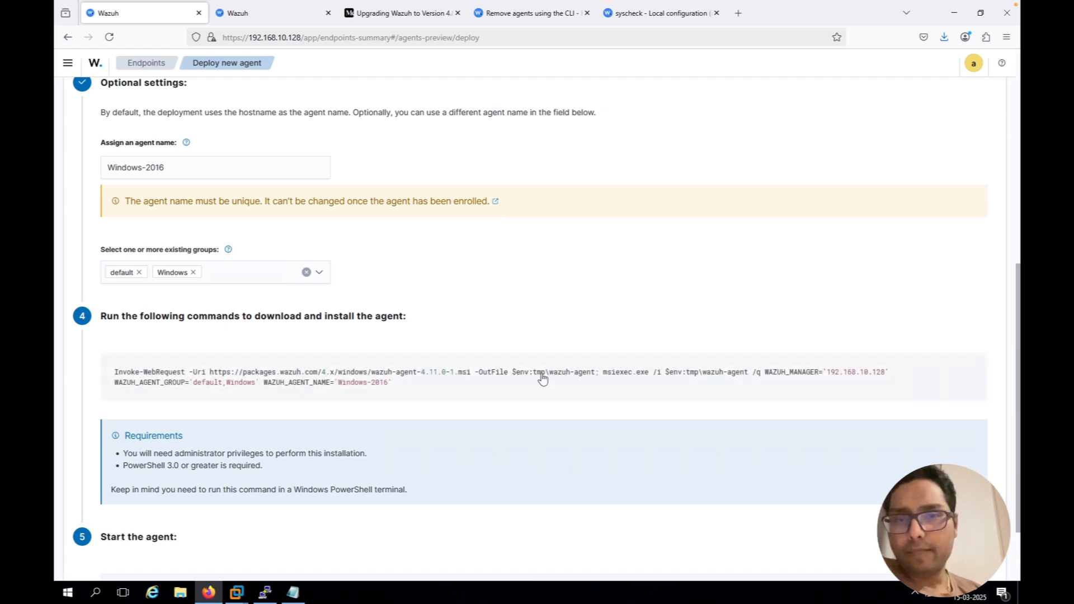
click(542, 380)
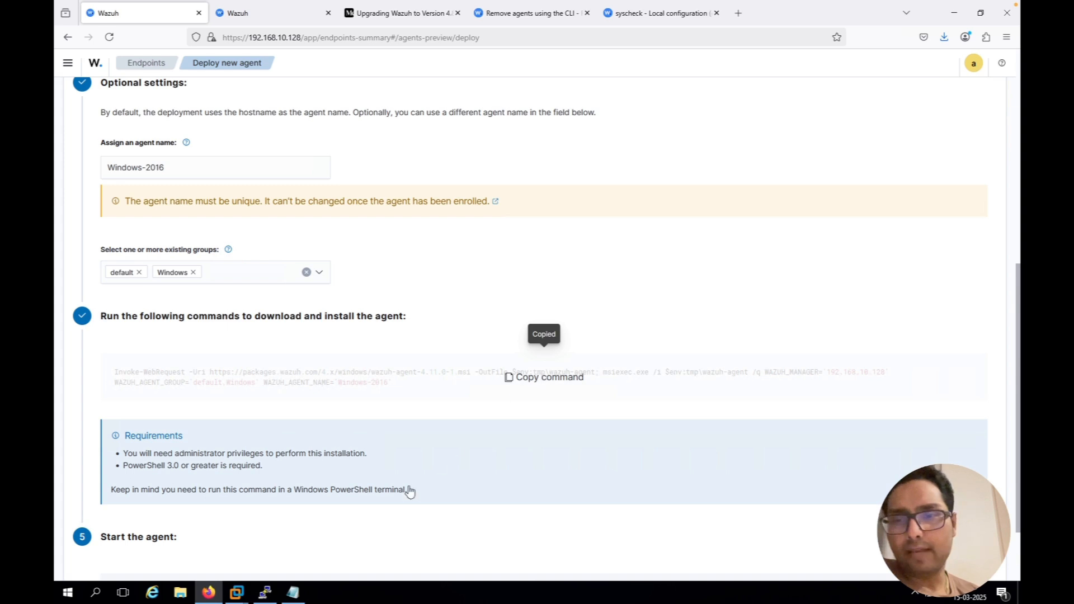
click(66, 596)
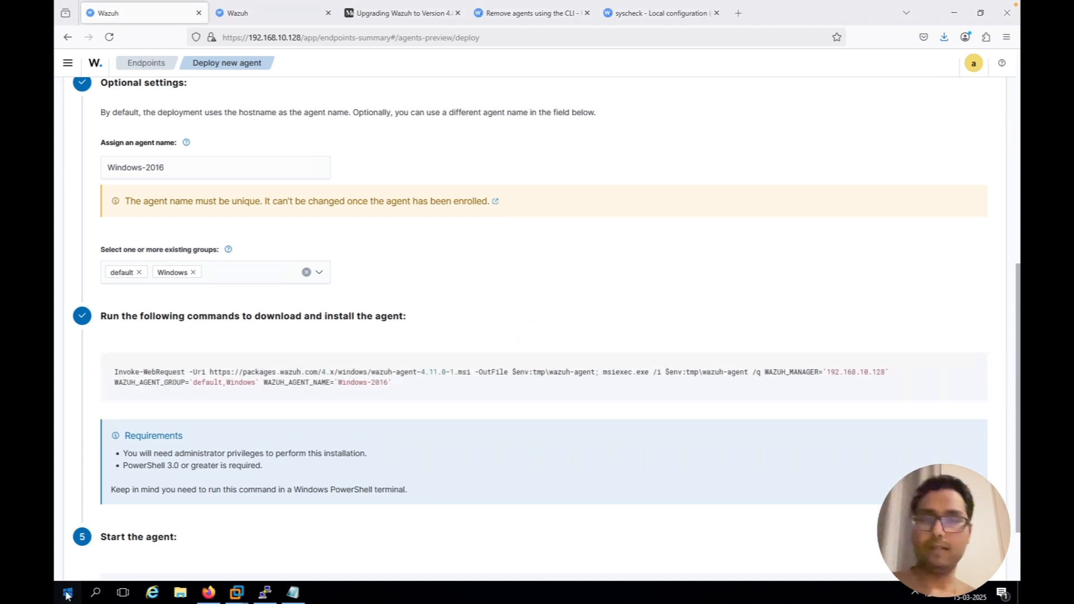
text(power)
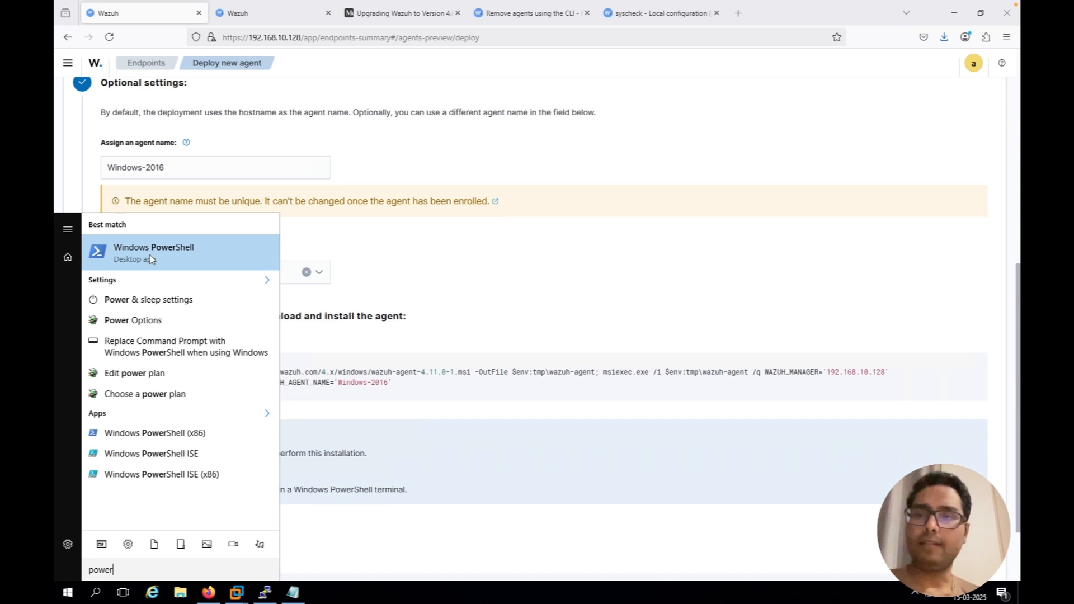
right_click(150, 259)
click(192, 266)
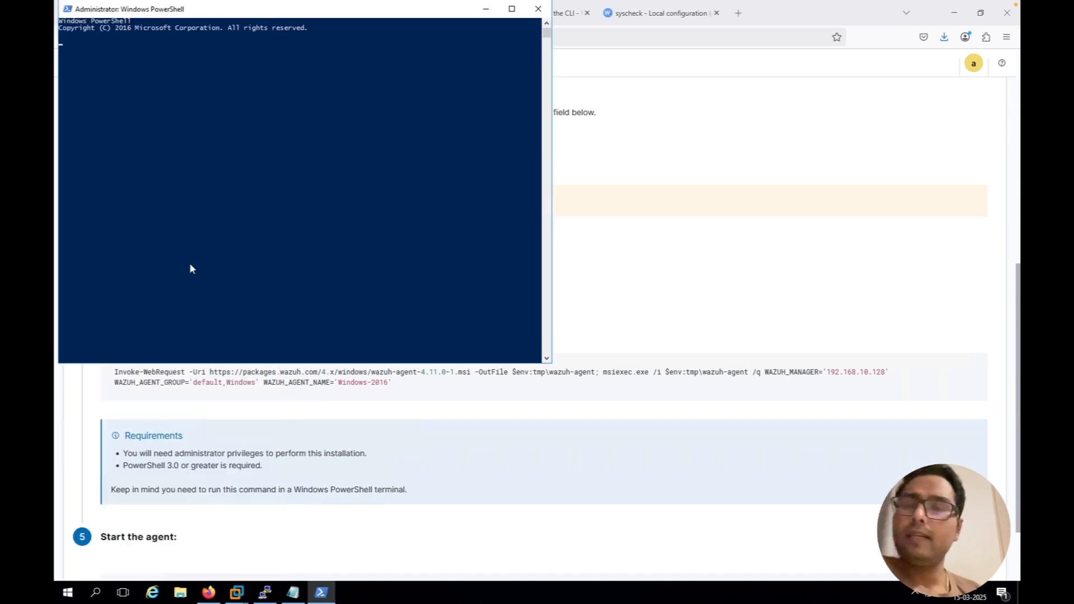
click(298, 35)
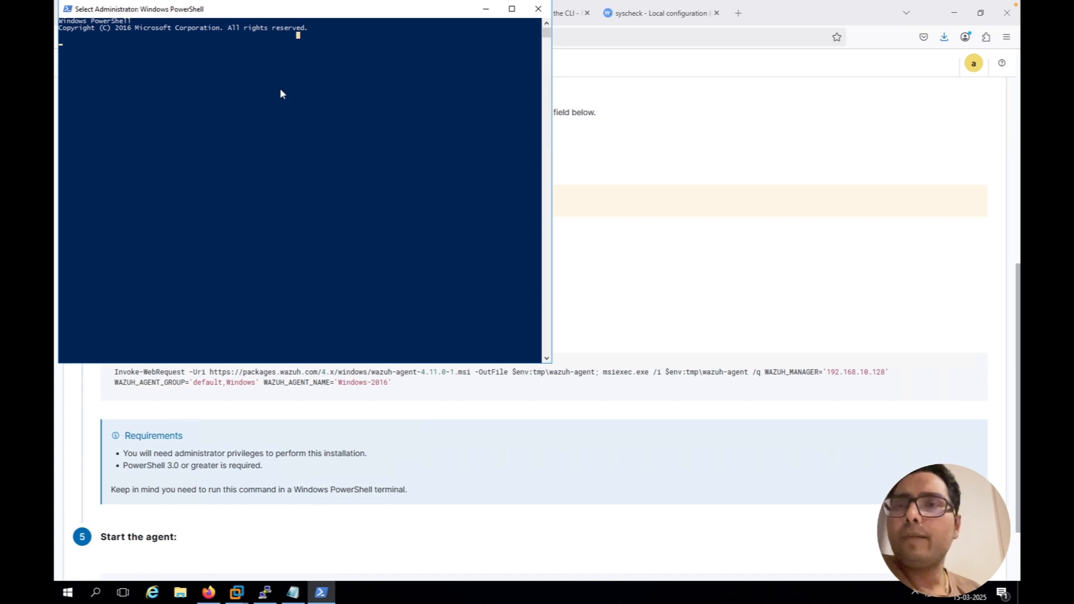
key(Return)
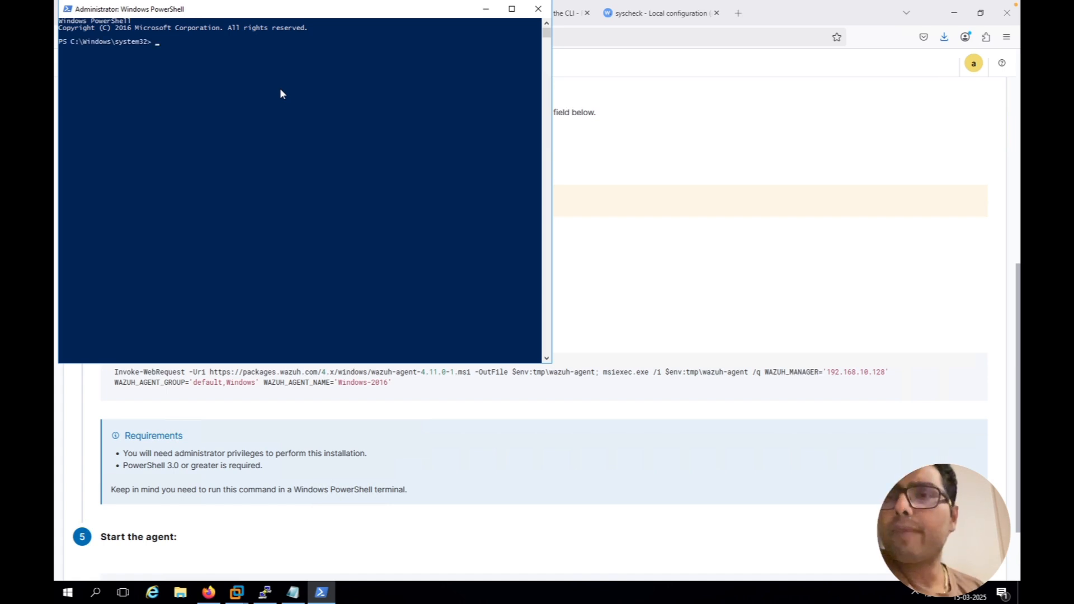
key(Return)
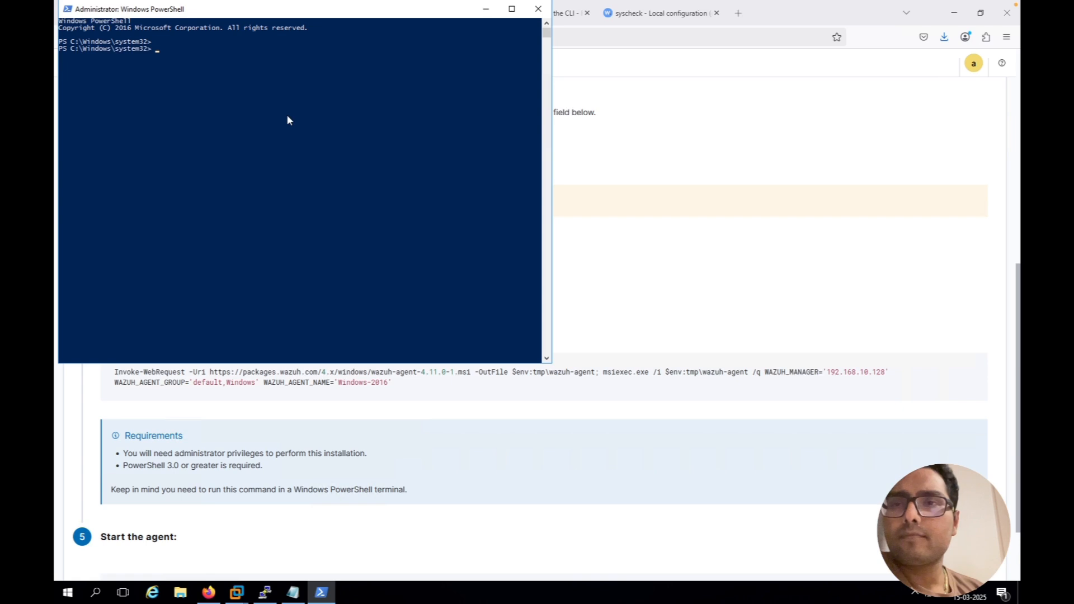
Recopy the agent install command from Wazuh, run it in the administrator PowerShell, and minimize the browser window
click(638, 224)
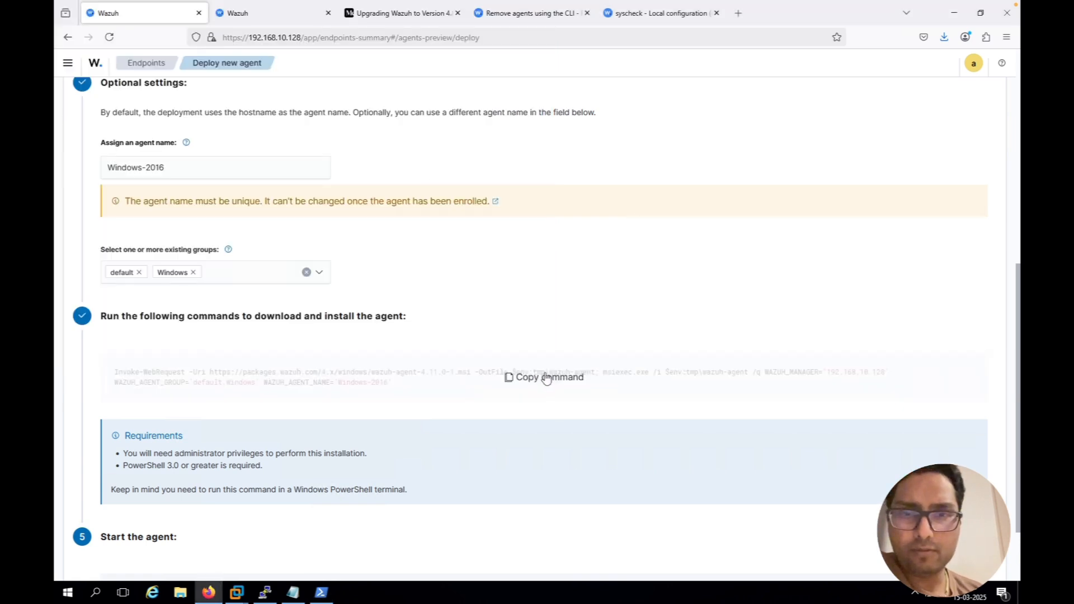
click(545, 378)
click(328, 594)
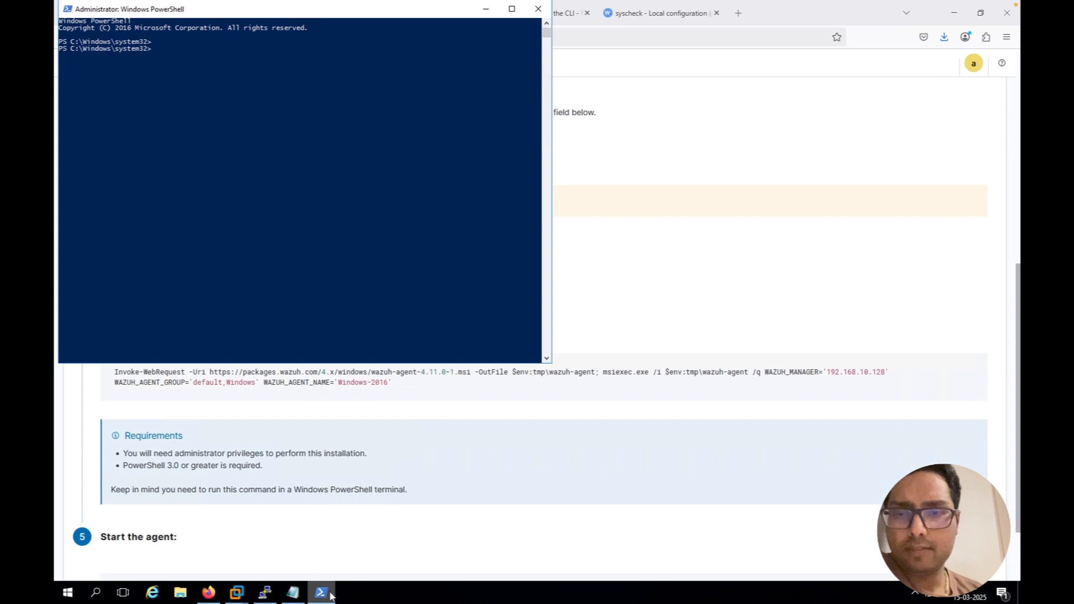
right_click(274, 203)
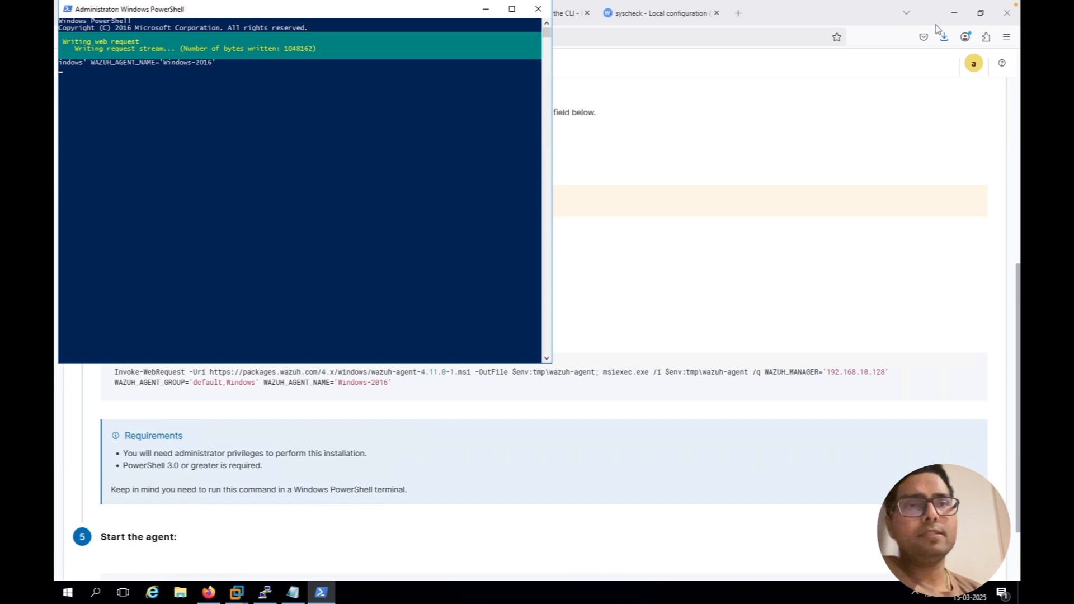
click(957, 13)
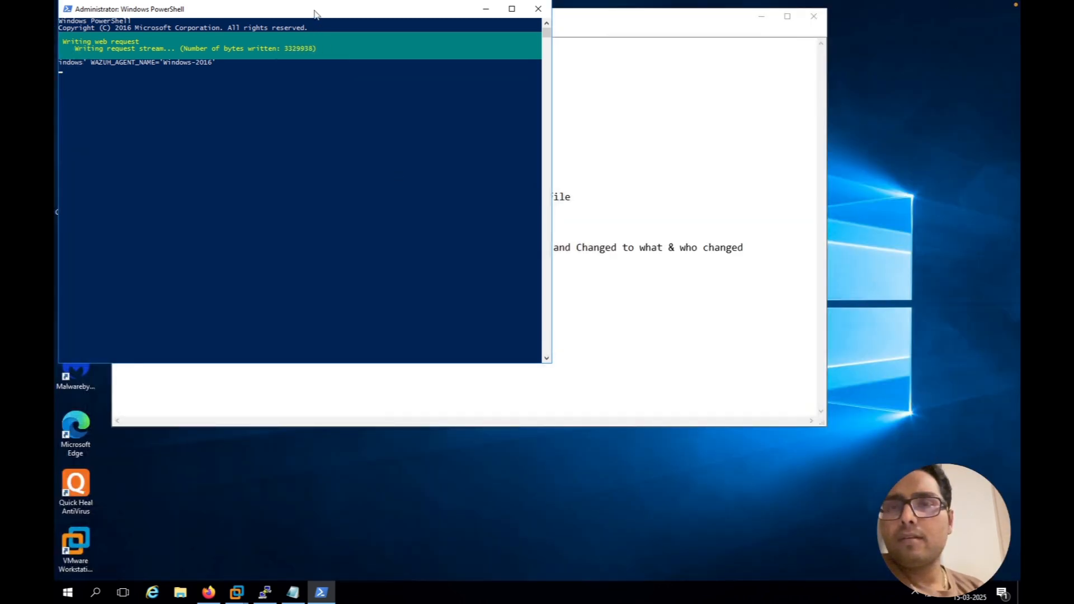
drag(314, 10, 401, 14)
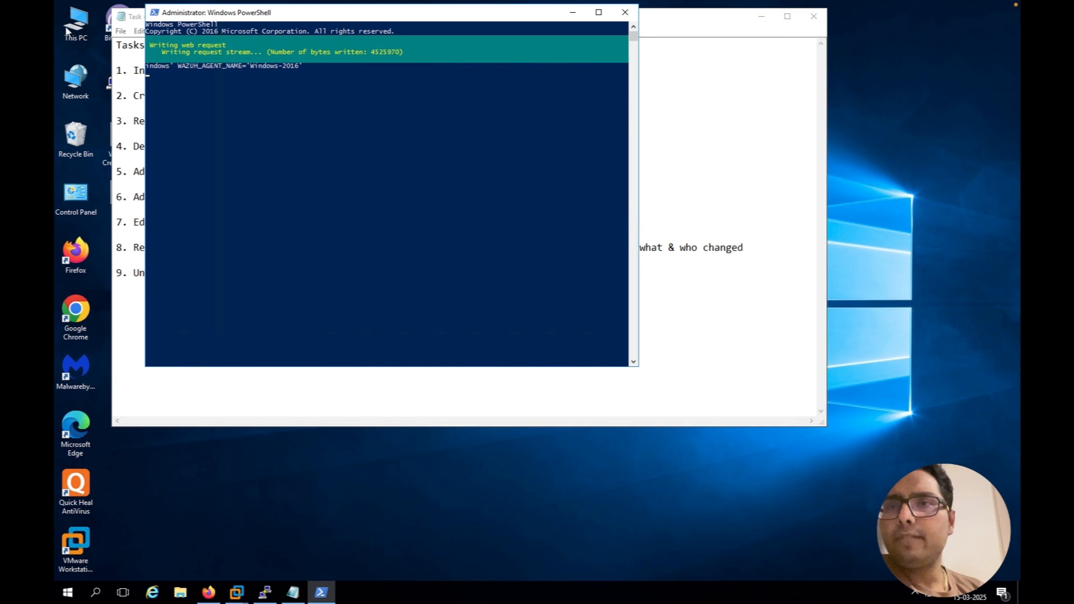
click(67, 31)
right_click(67, 30)
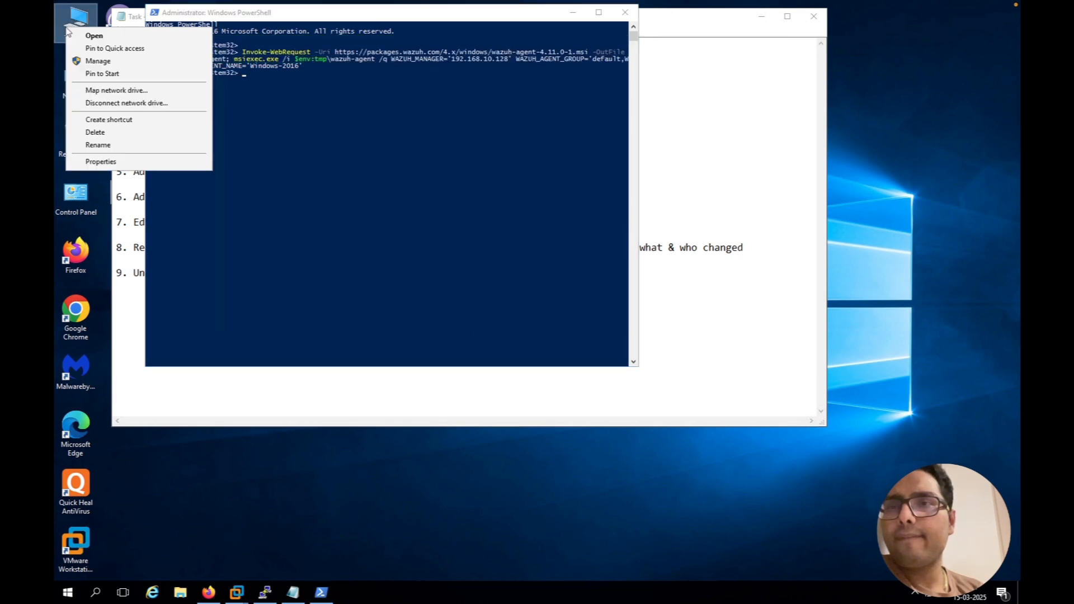
click(175, 470)
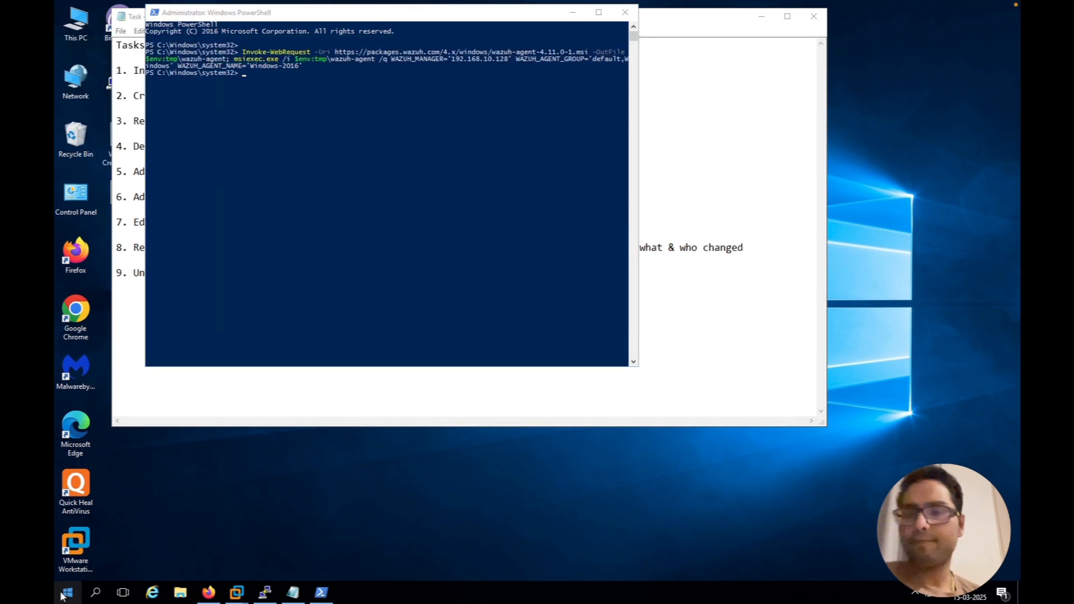
Open the Windows Services console and place its window beside the PowerShell window
click(66, 593)
text(servic)
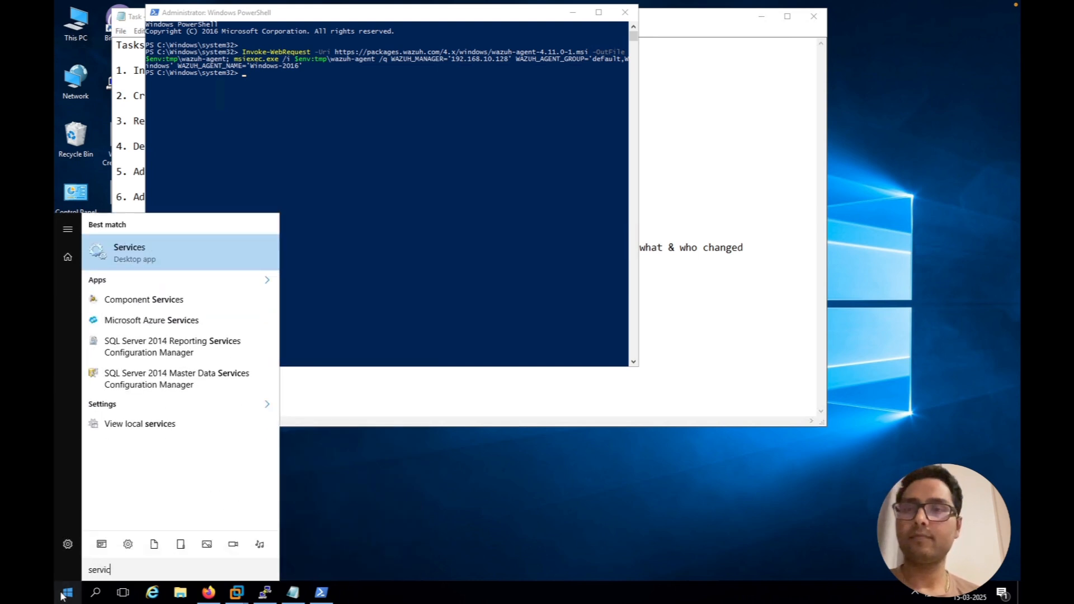
key(Return)
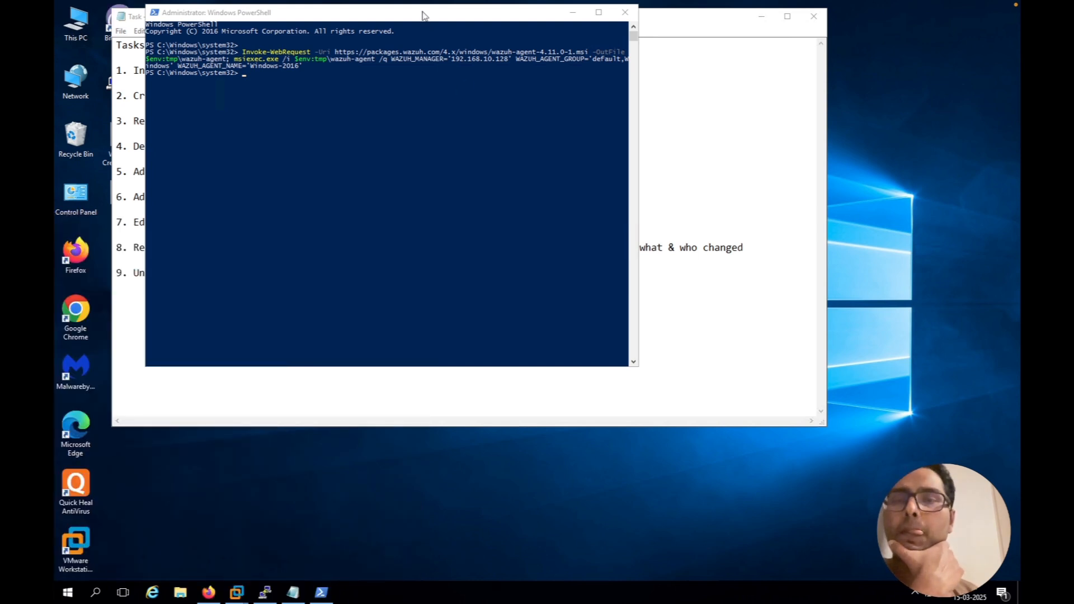
click(337, 39)
drag(421, 10, 336, 29)
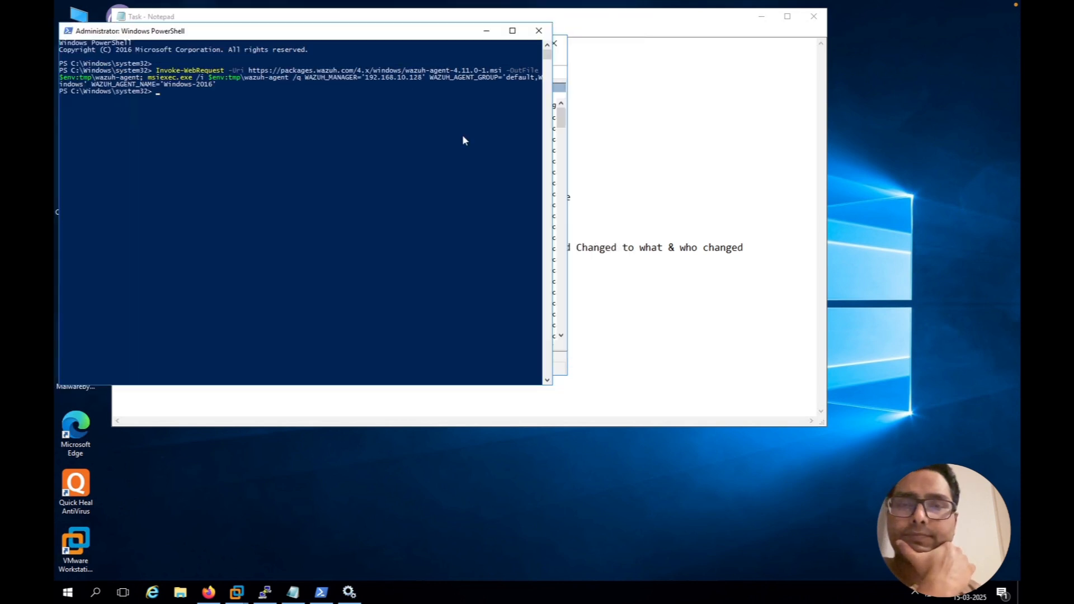
click(561, 62)
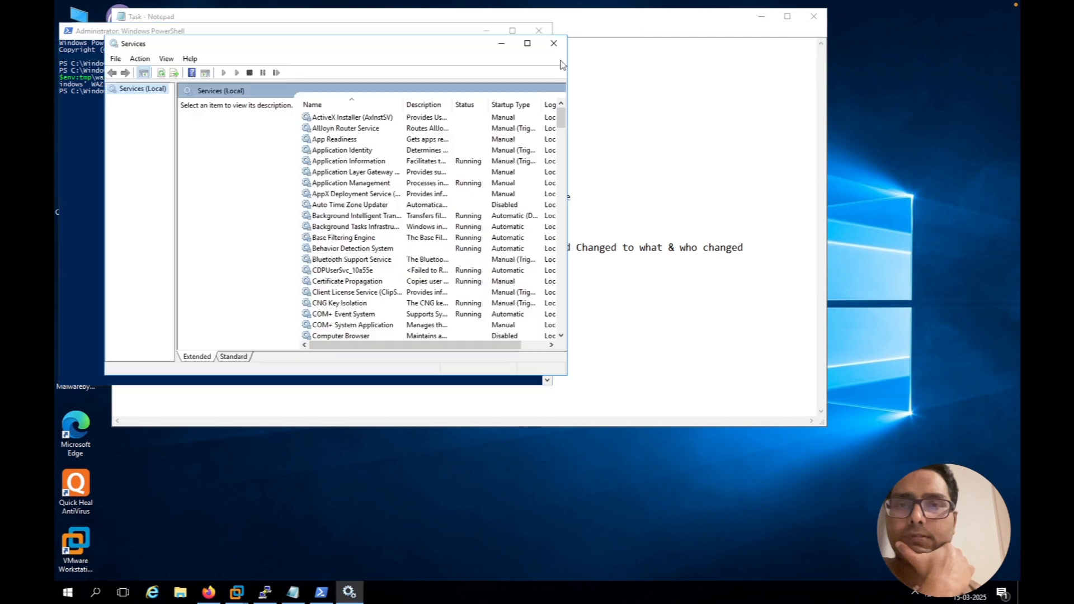
drag(426, 38, 312, 65)
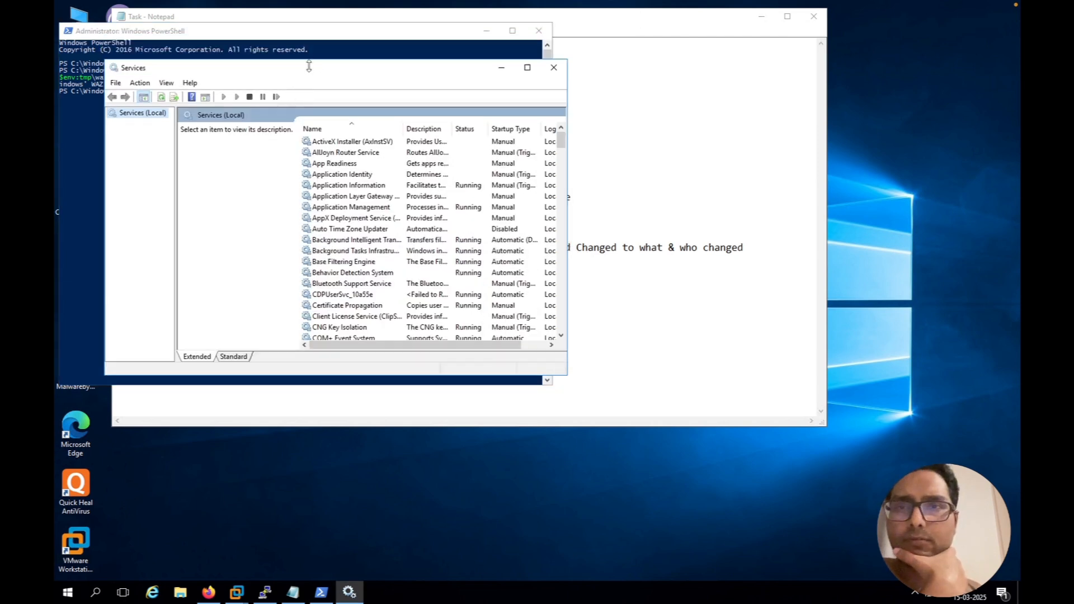
drag(520, 75, 964, 87)
Start the Wazuh service in the services list and minimize the PowerShell window
click(773, 207)
key(w)
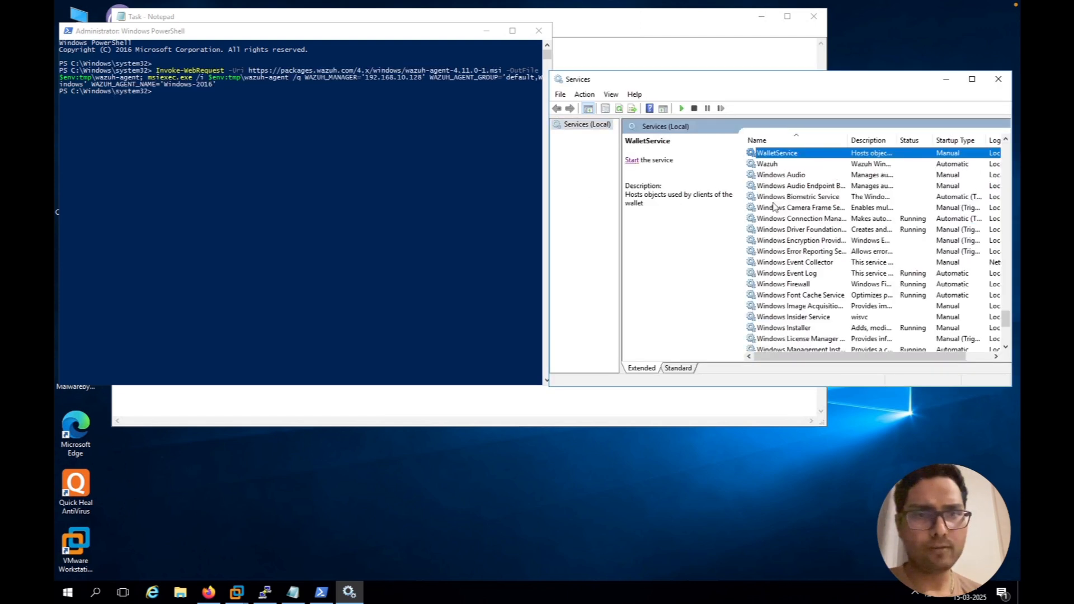
click(771, 167)
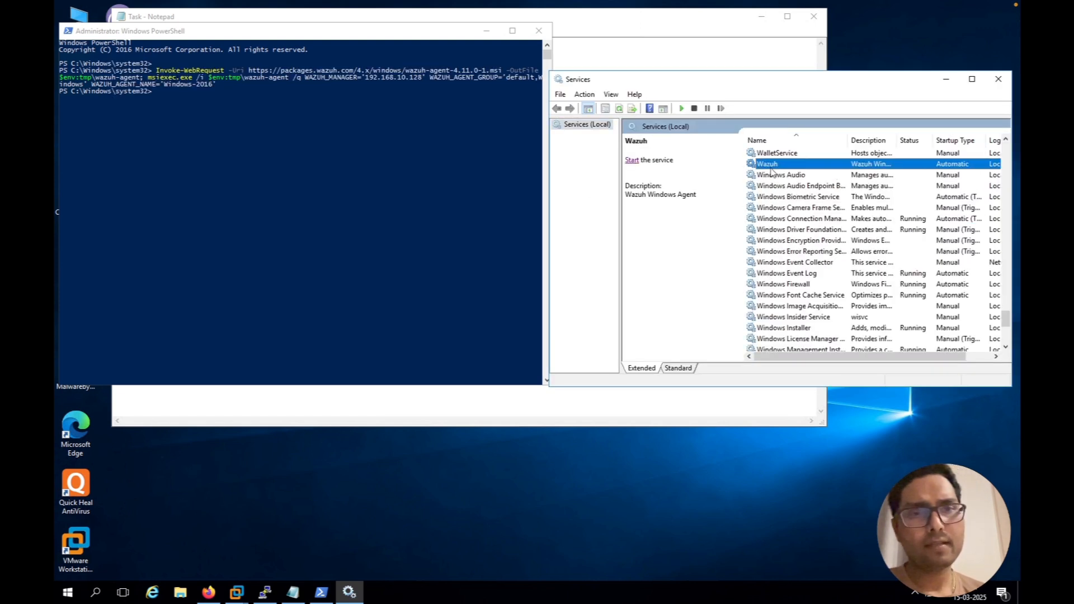
click(632, 160)
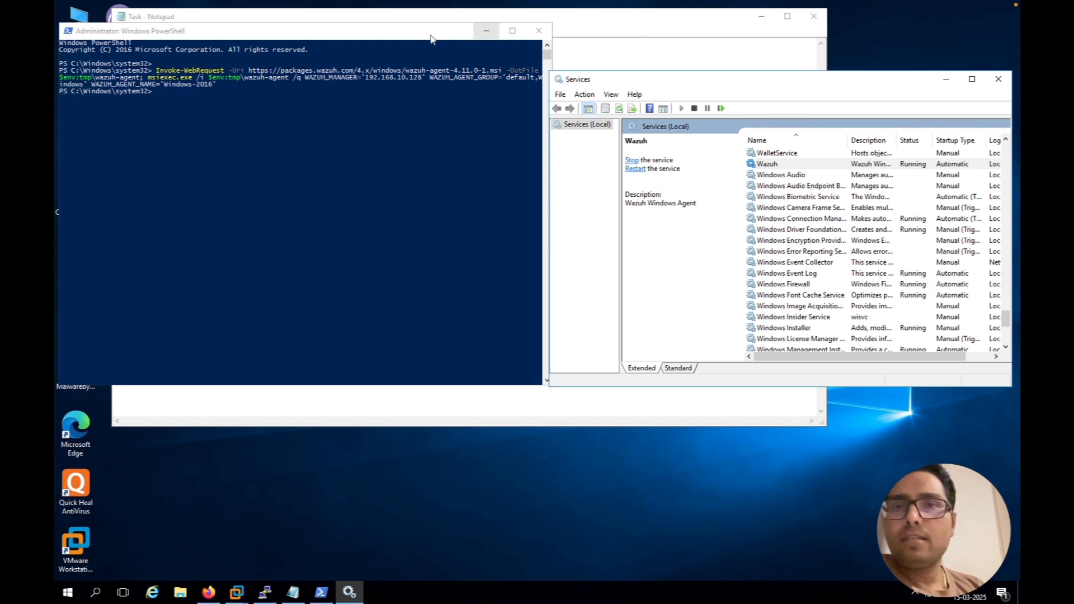
drag(433, 37, 471, 36)
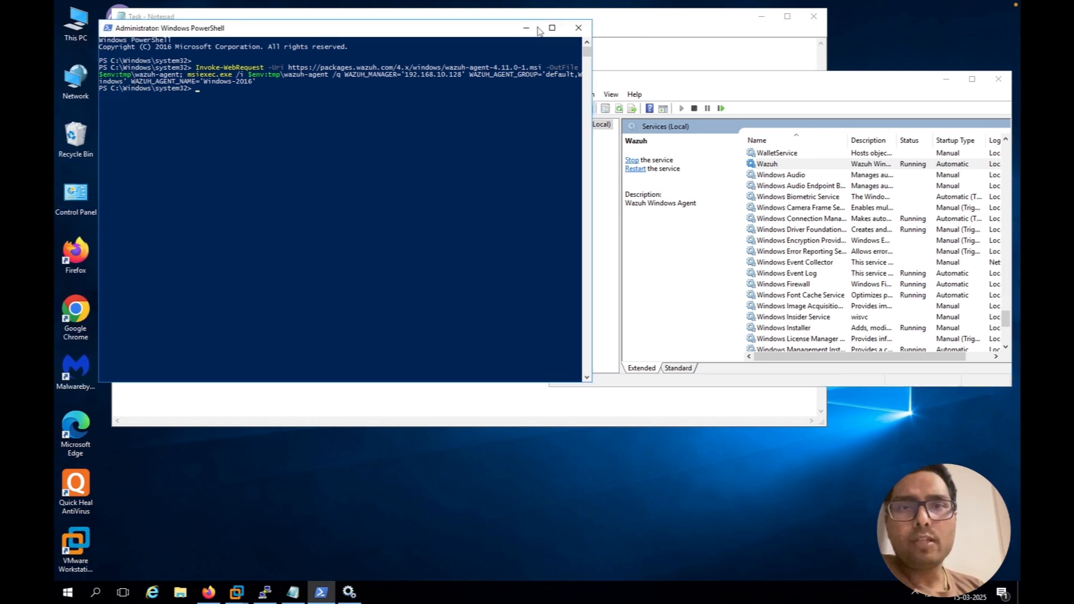
click(526, 29)
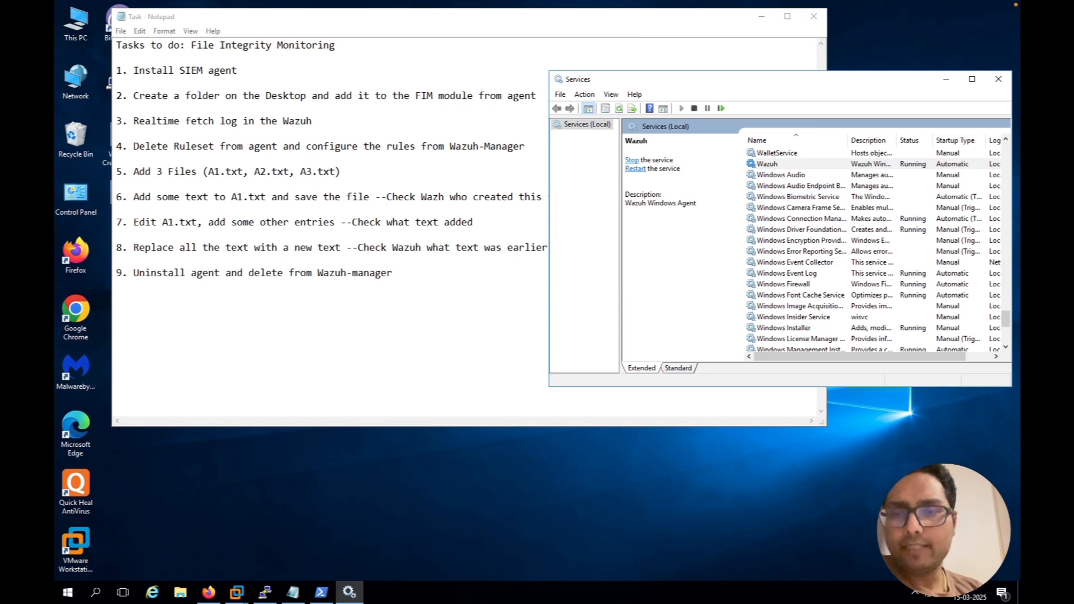
Switch to the Wazuh dashboard in Firefox, reload the overview, and open the list of active agents
click(209, 593)
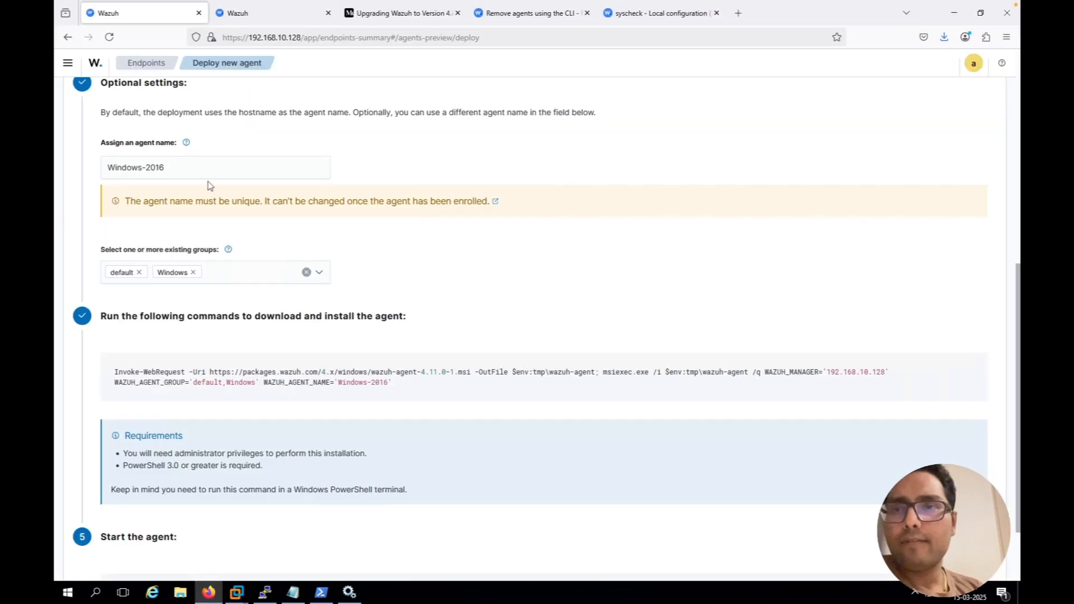
click(94, 66)
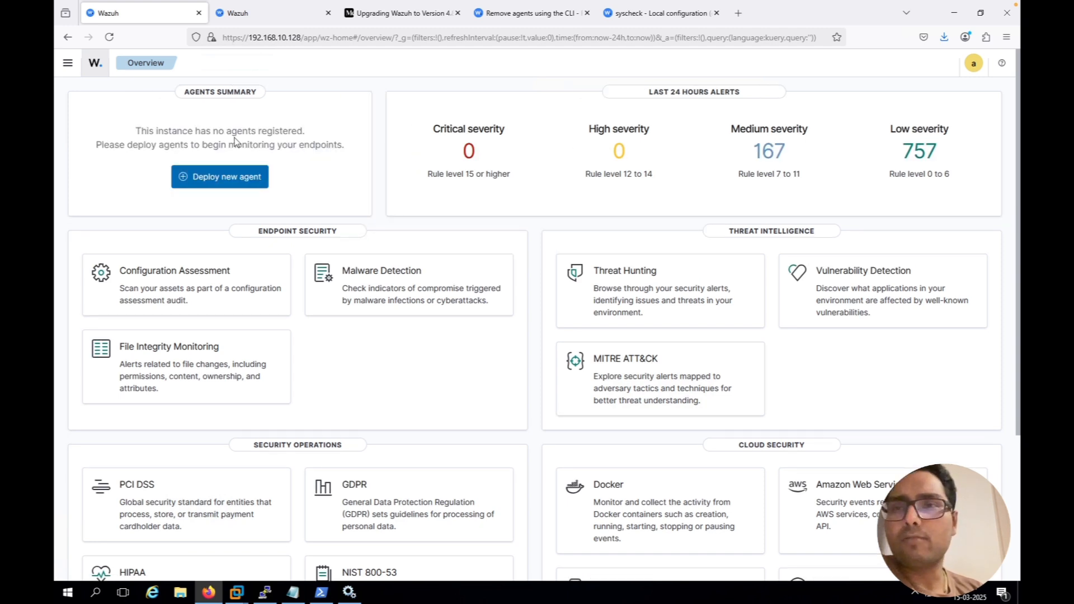
click(110, 37)
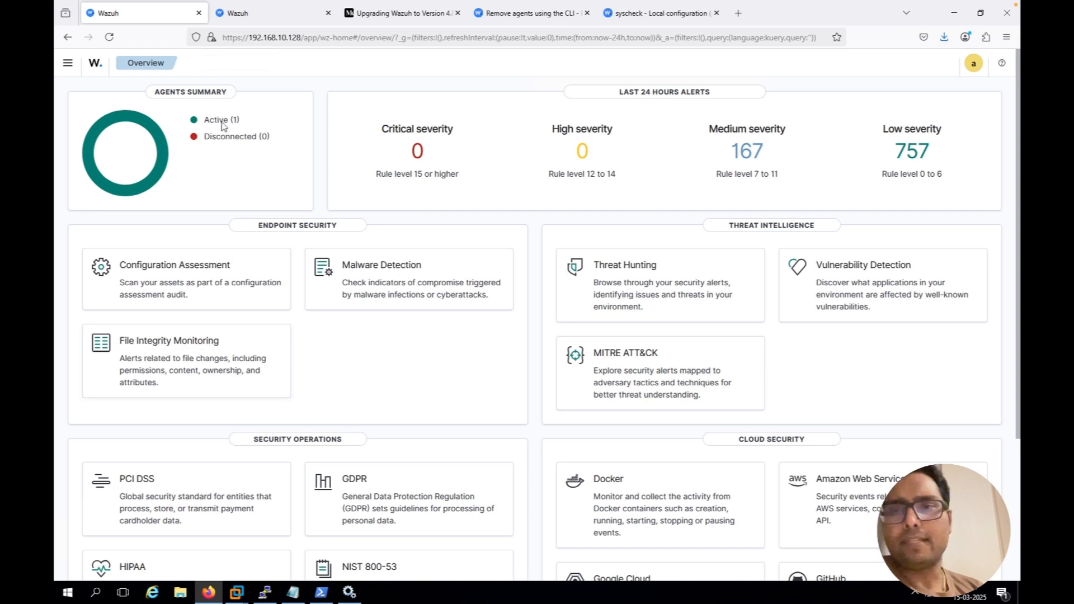
click(220, 124)
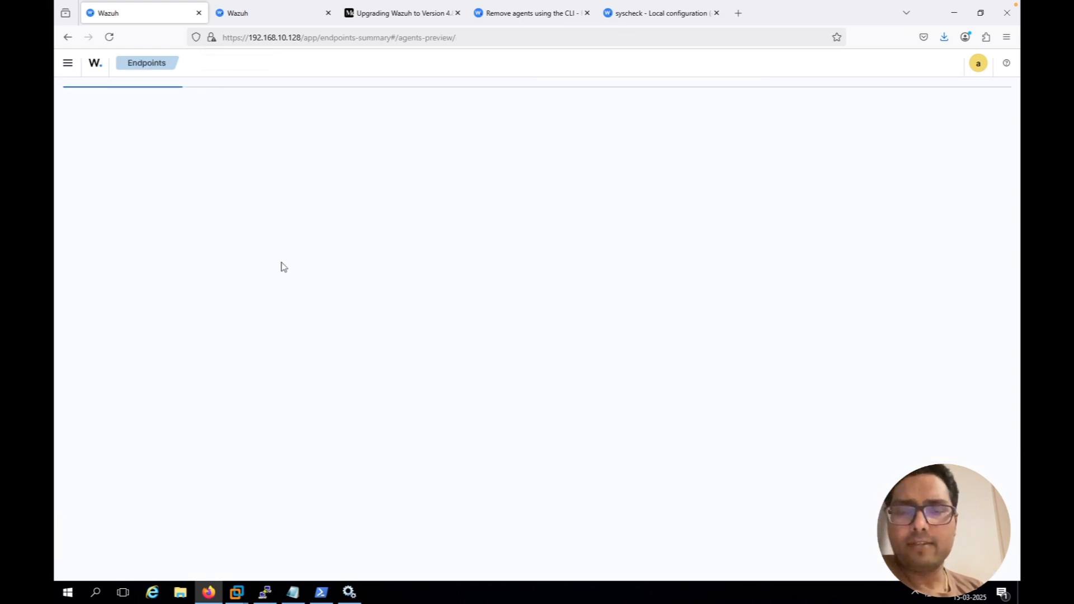
Add "---Complete" after "Install SIEM agent" in the Notepad task list and minimize Notepad
click(295, 593)
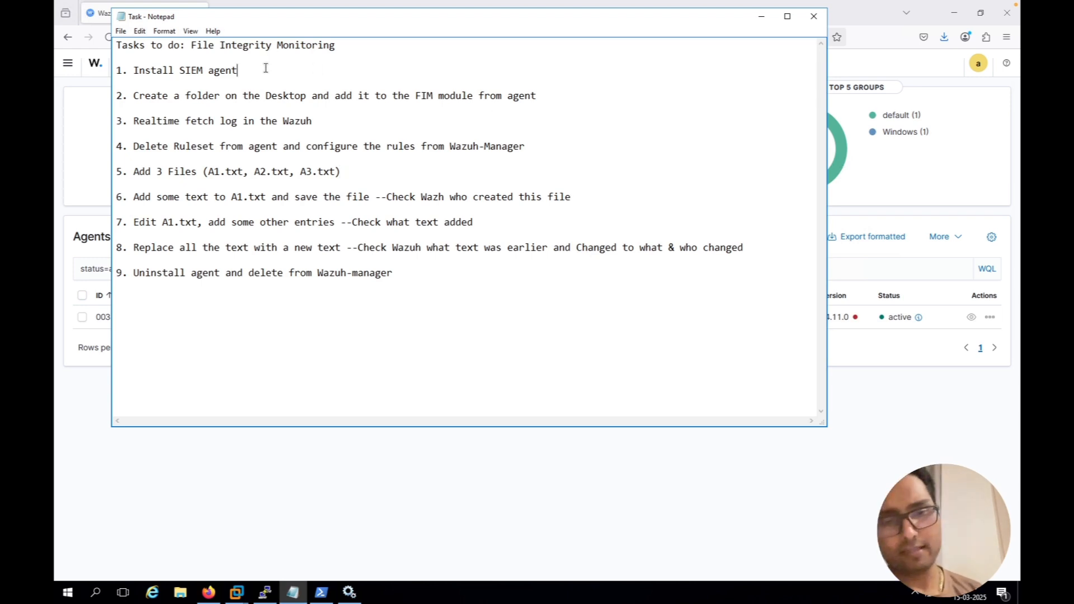
text(---C)
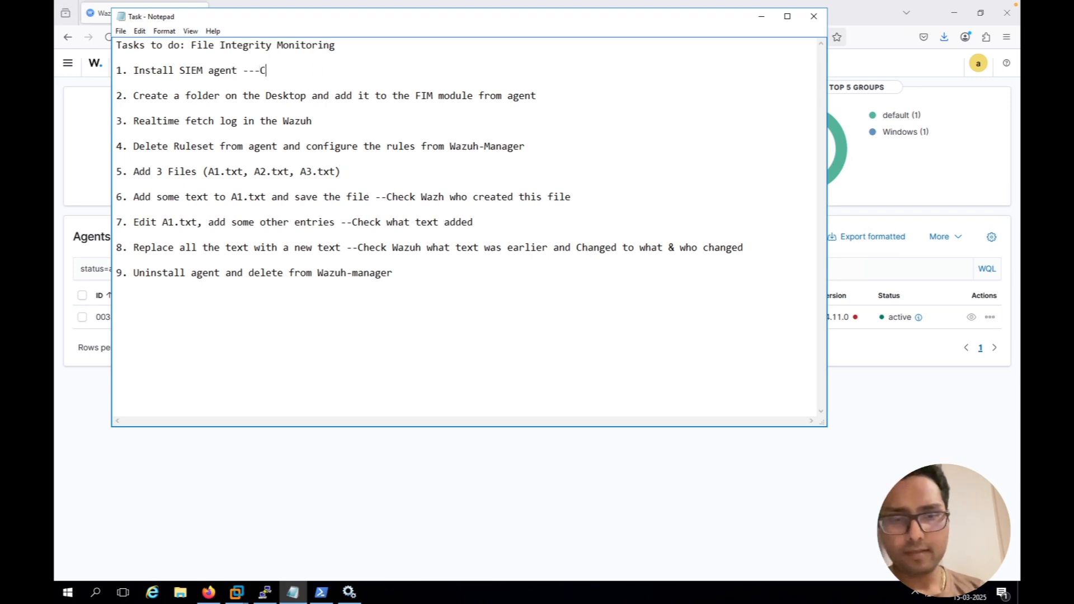
text(omplete)
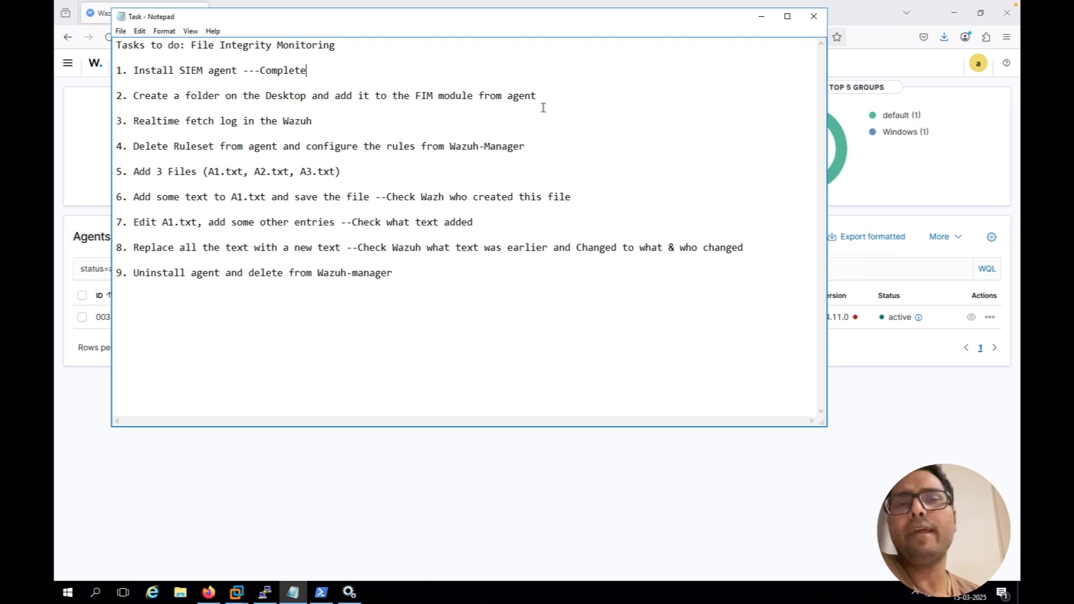
click(762, 17)
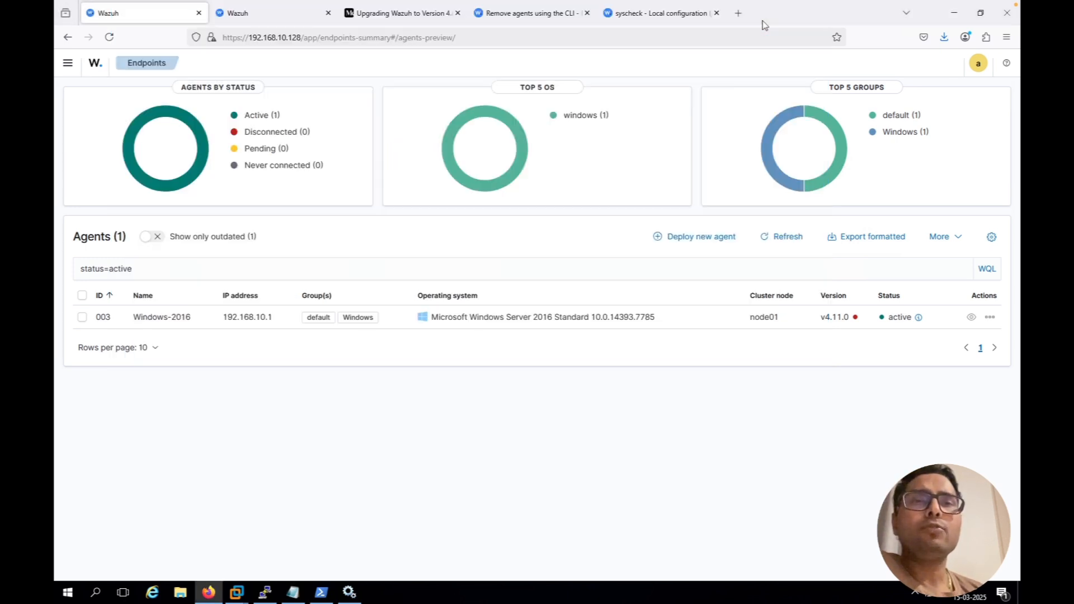
Minimize the browser and create a desktop folder named "Wazuh FIM folder"
click(954, 15)
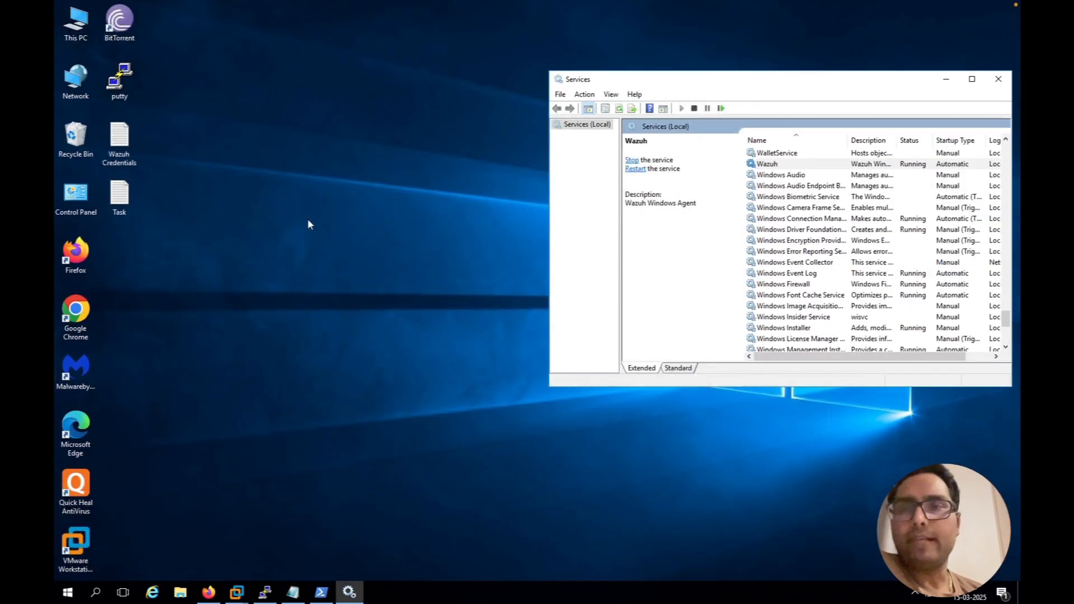
right_click(157, 250)
mouse_move(183, 342)
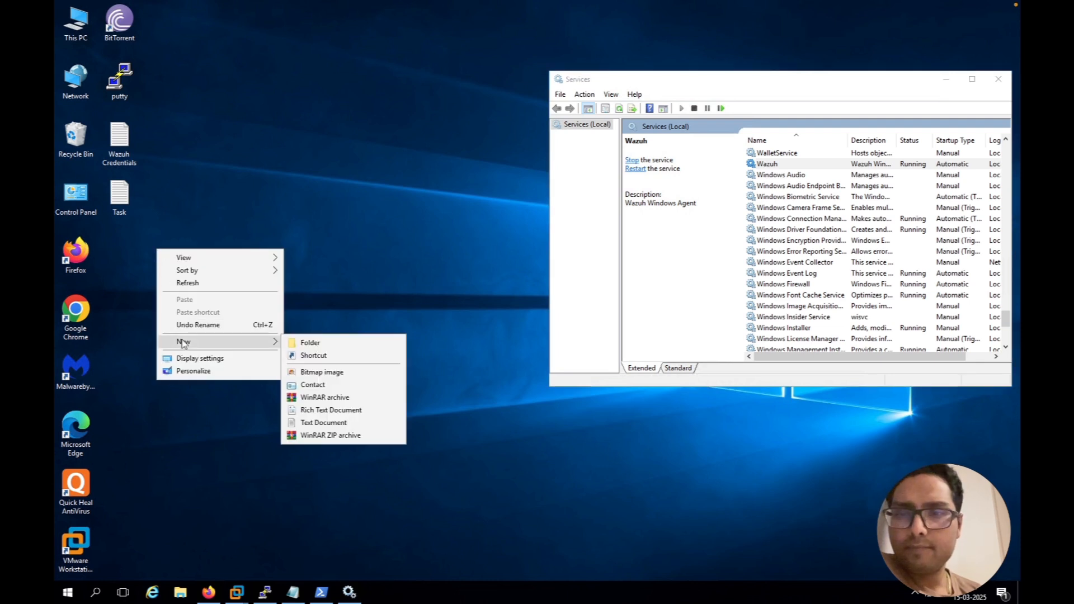
click(326, 343)
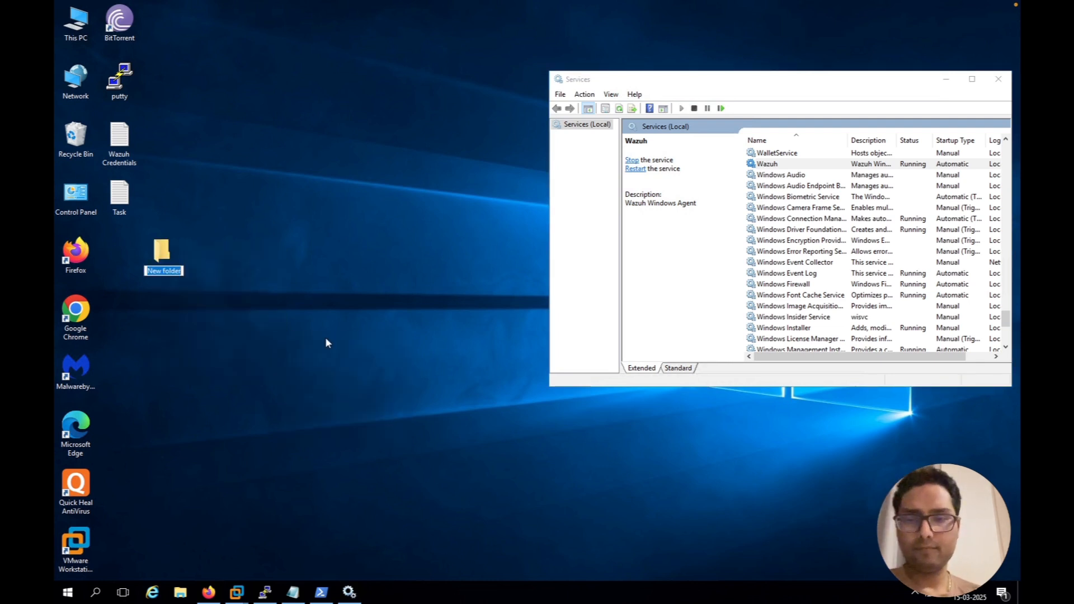
text(Wazuh)
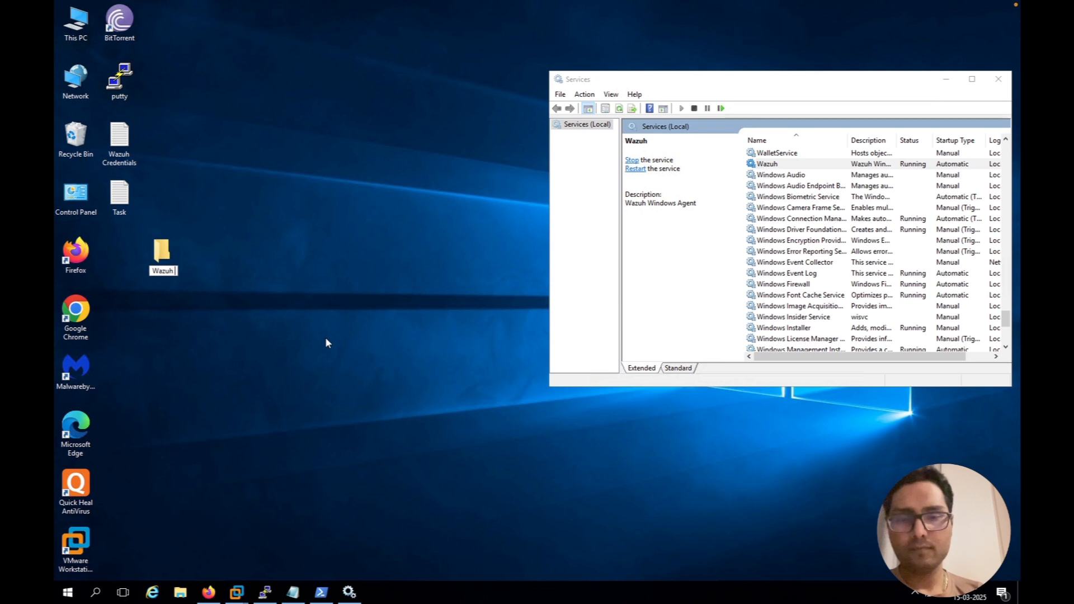
text( FIM)
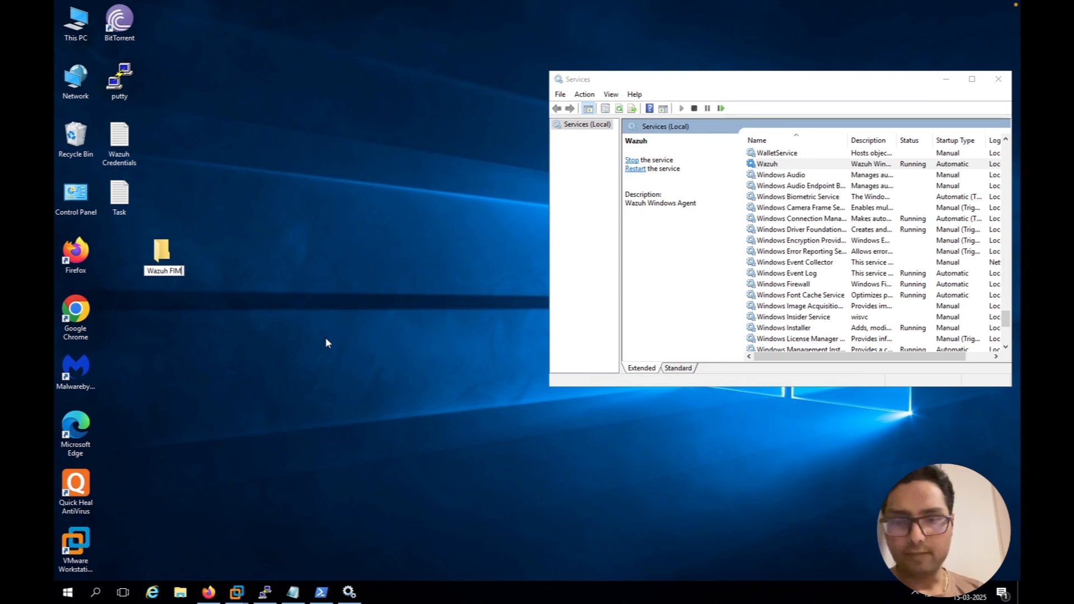
text( folder)
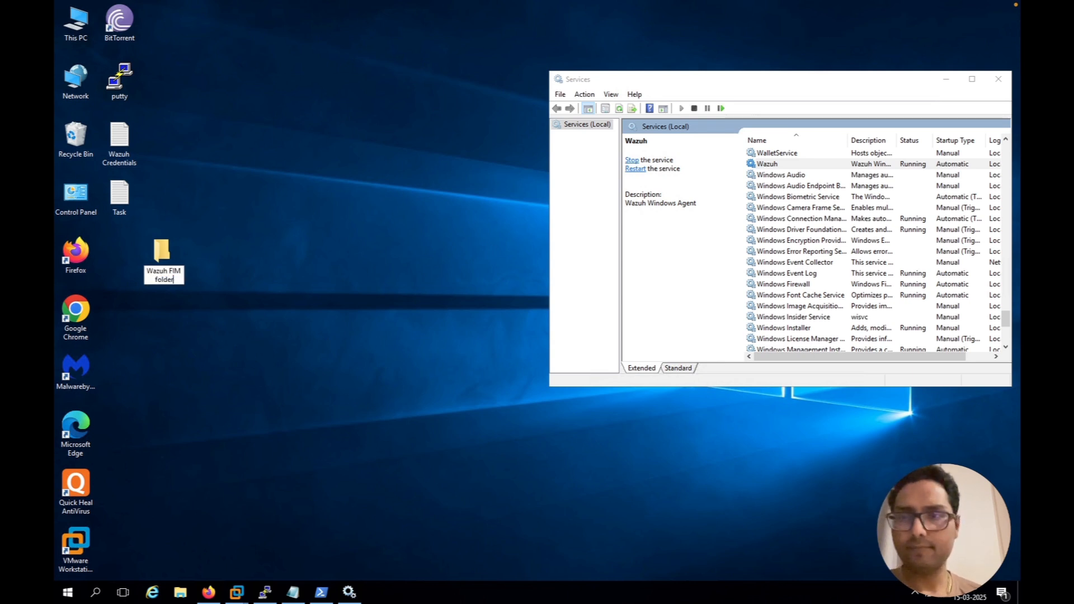
key(Return)
Open the Wazuh FIM folder to show its full path, and align its desktop icon below Task
double_click(161, 254)
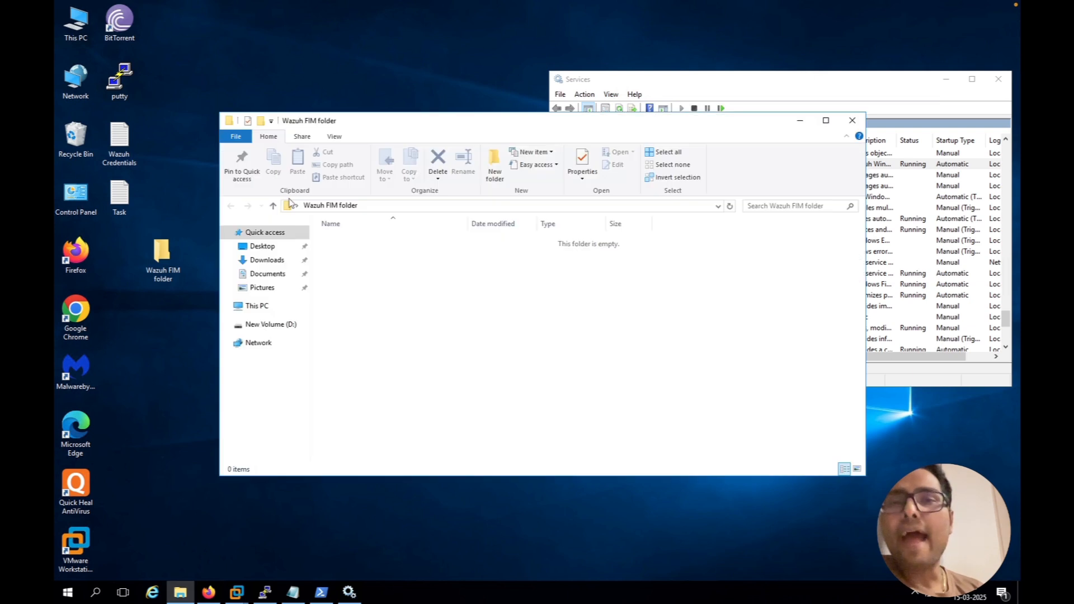
drag(158, 267, 129, 247)
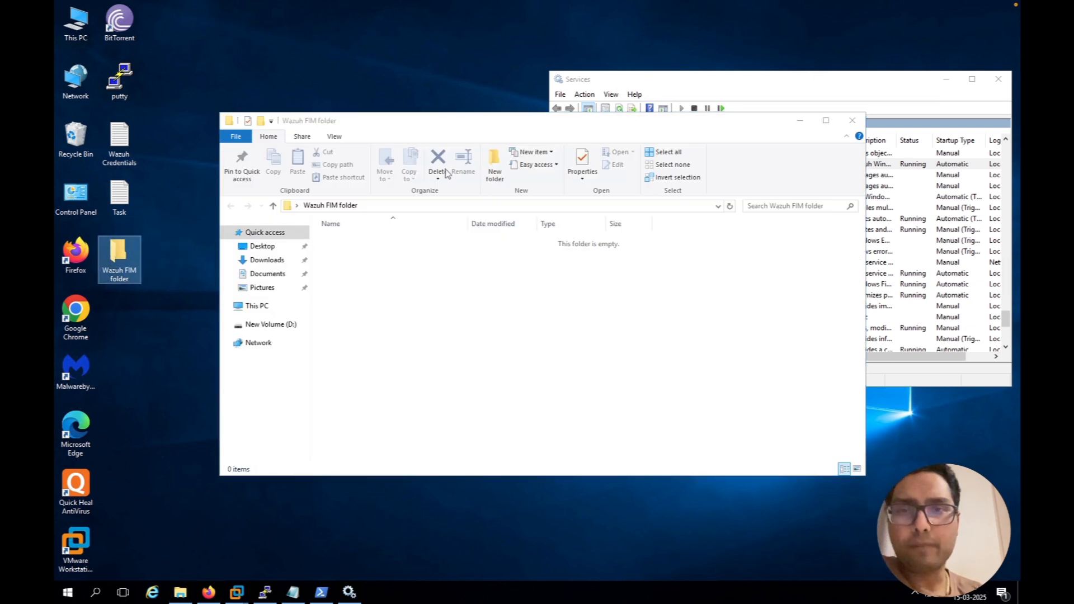
click(448, 206)
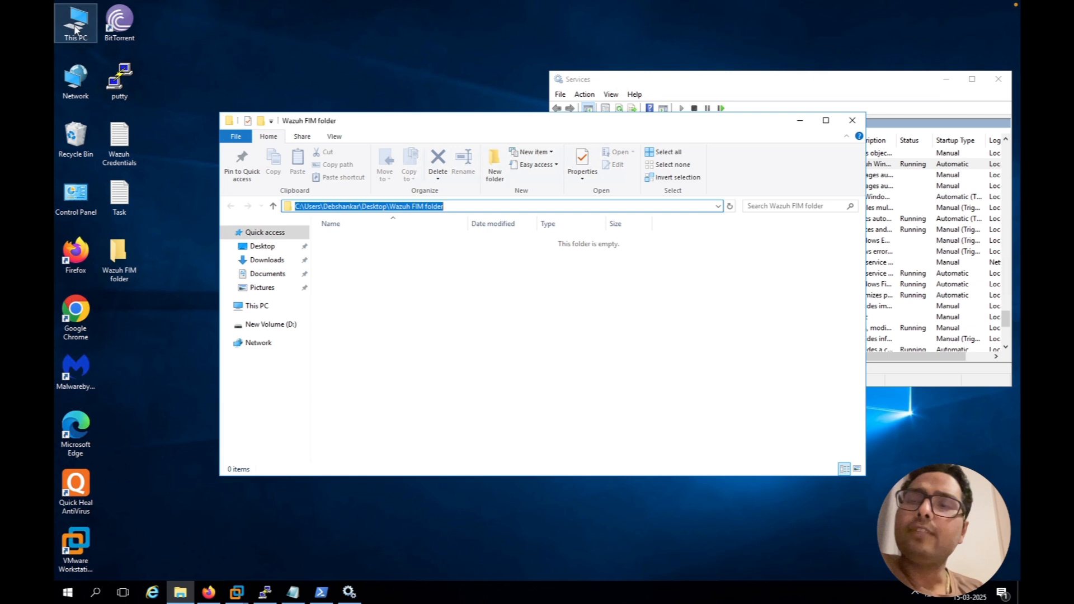
Open the agent's installation folder C:\Program Files (x86)\ossec-agent in a separate File Explorer window
double_click(75, 28)
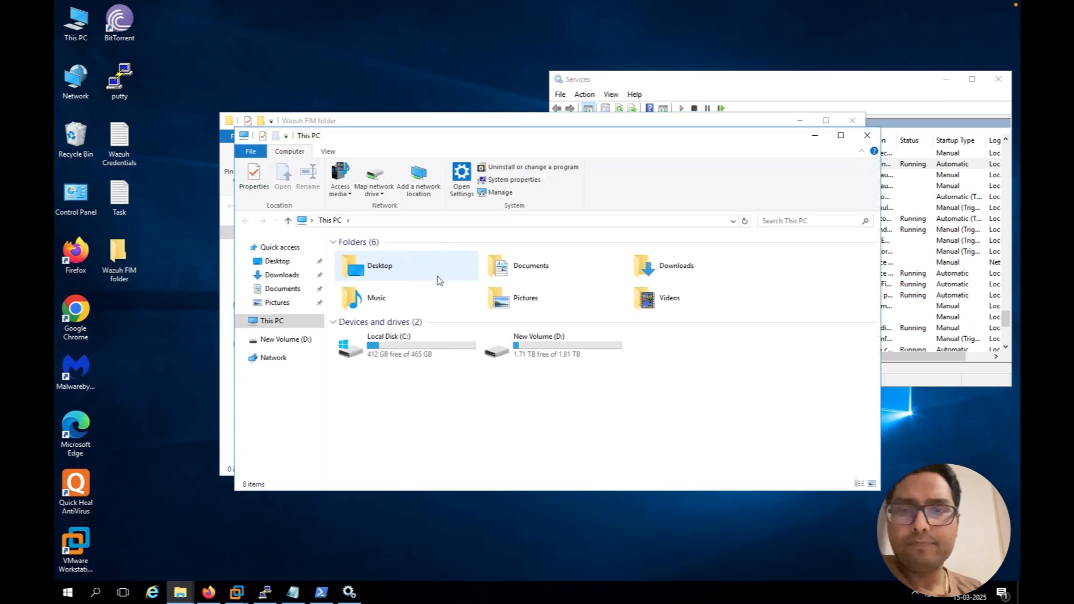
double_click(349, 344)
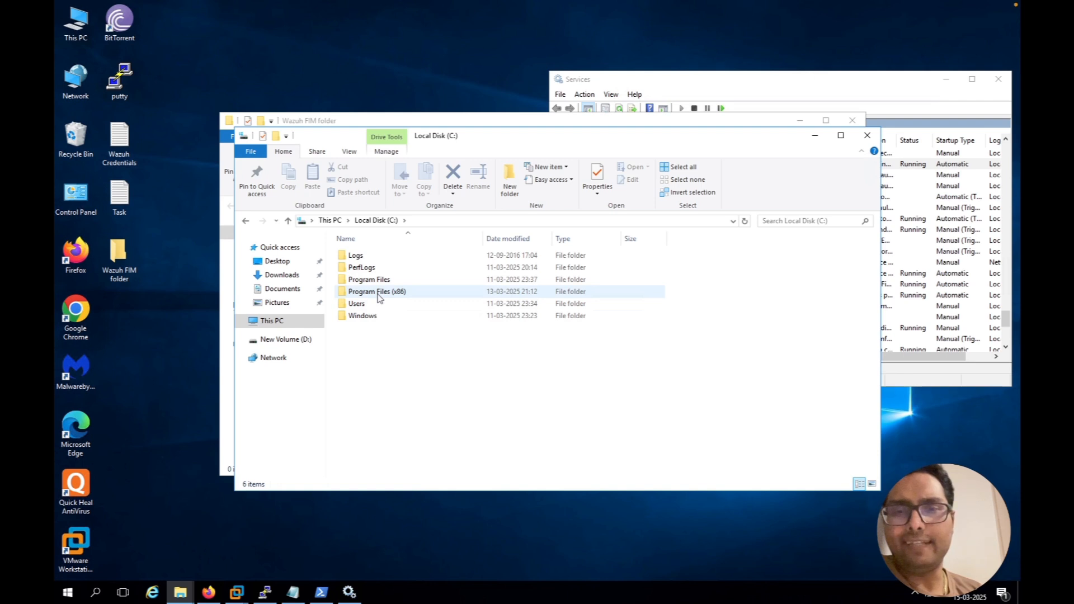
double_click(378, 296)
click(379, 354)
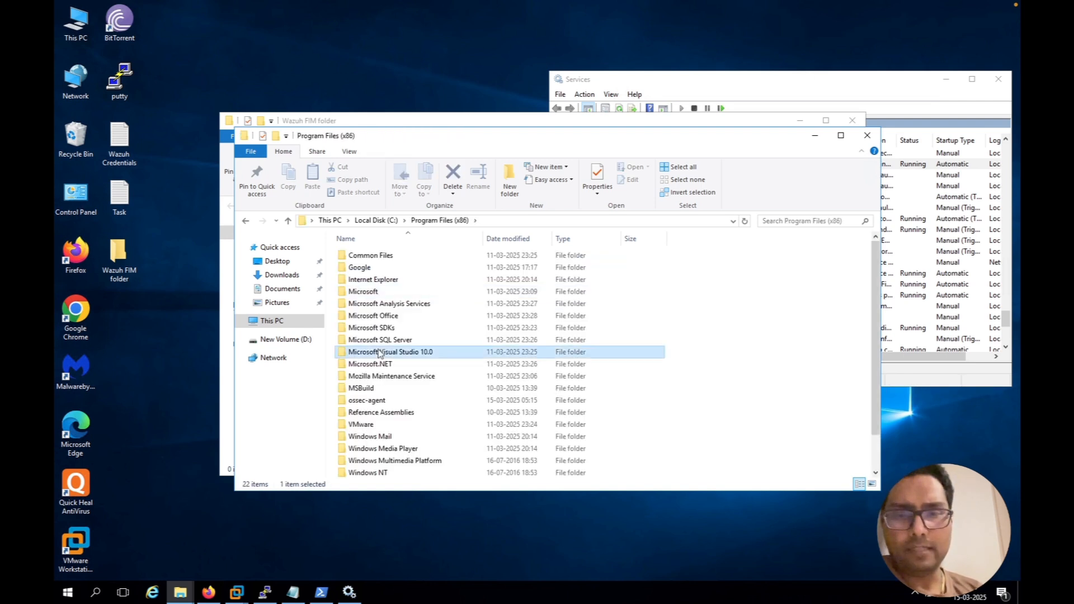
key(o)
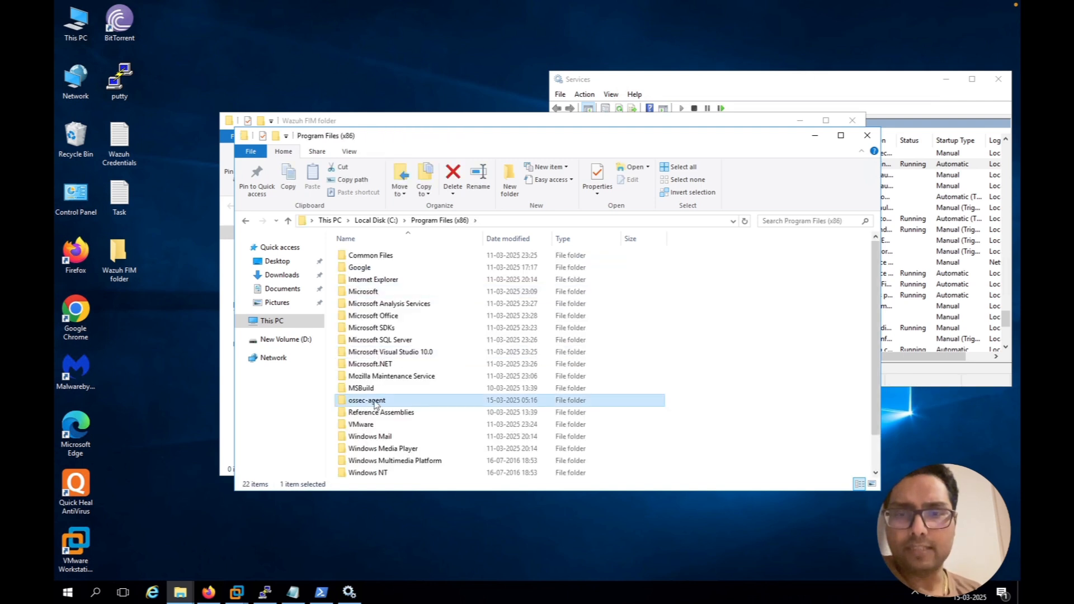
double_click(374, 401)
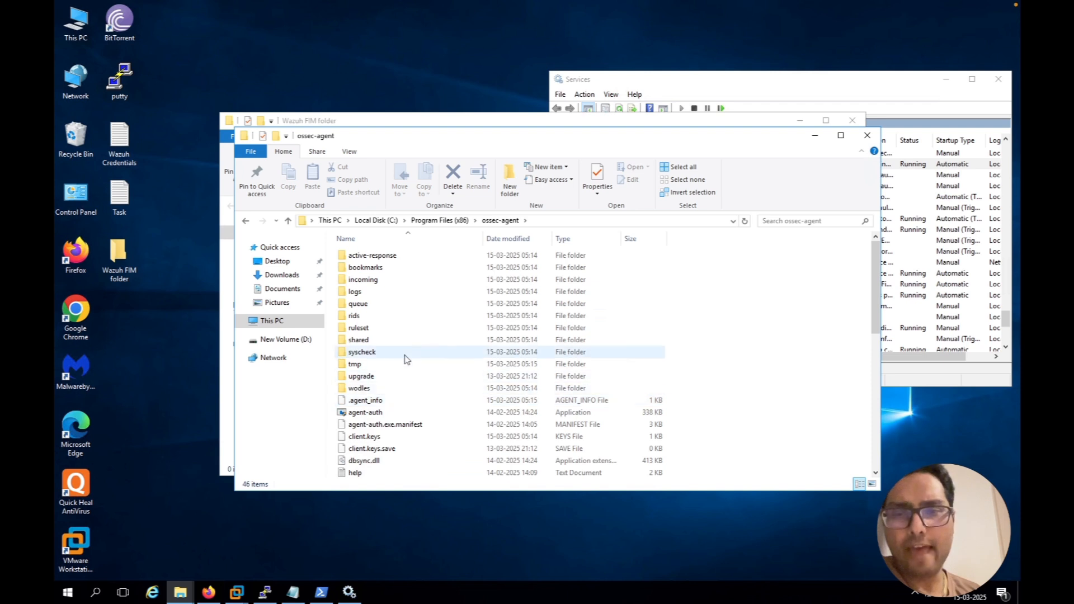
Copy ossec.conf from the ossec-agent folder to the desktop, granting administrator permission for the copy
scroll(407, 359, down, 1)
scroll(406, 359, down, 2)
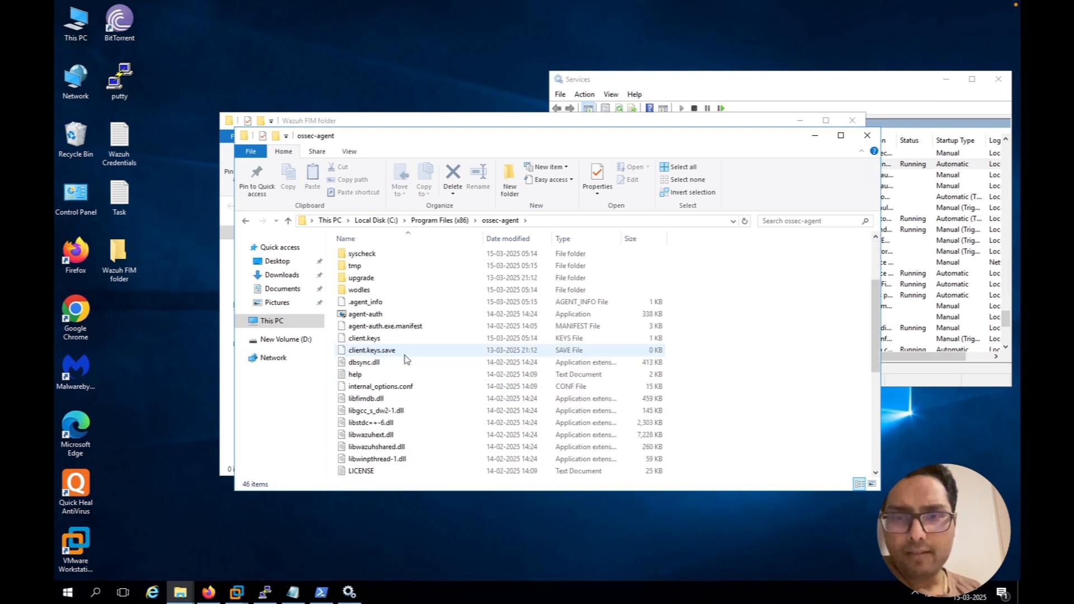
scroll(407, 359, down, 1)
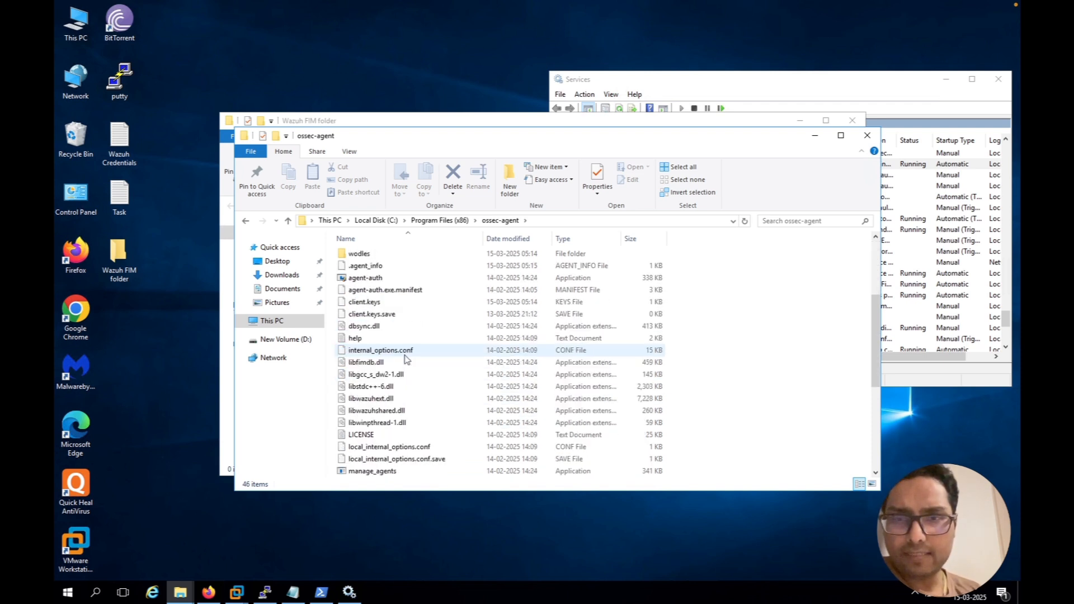
click(405, 355)
scroll(405, 354, down, 5)
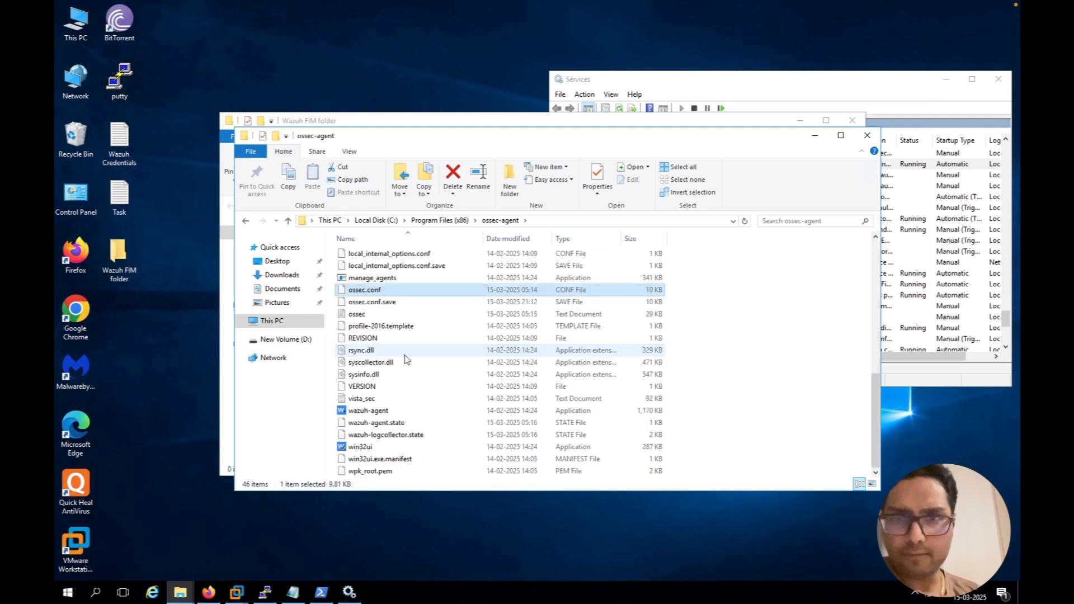
click(372, 293)
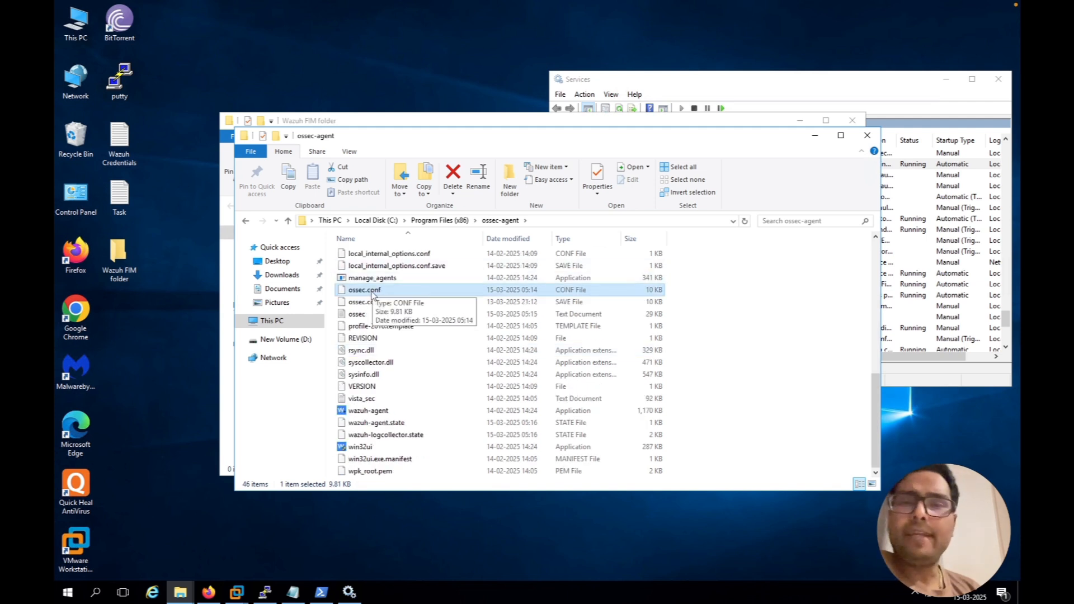
right_click(373, 293)
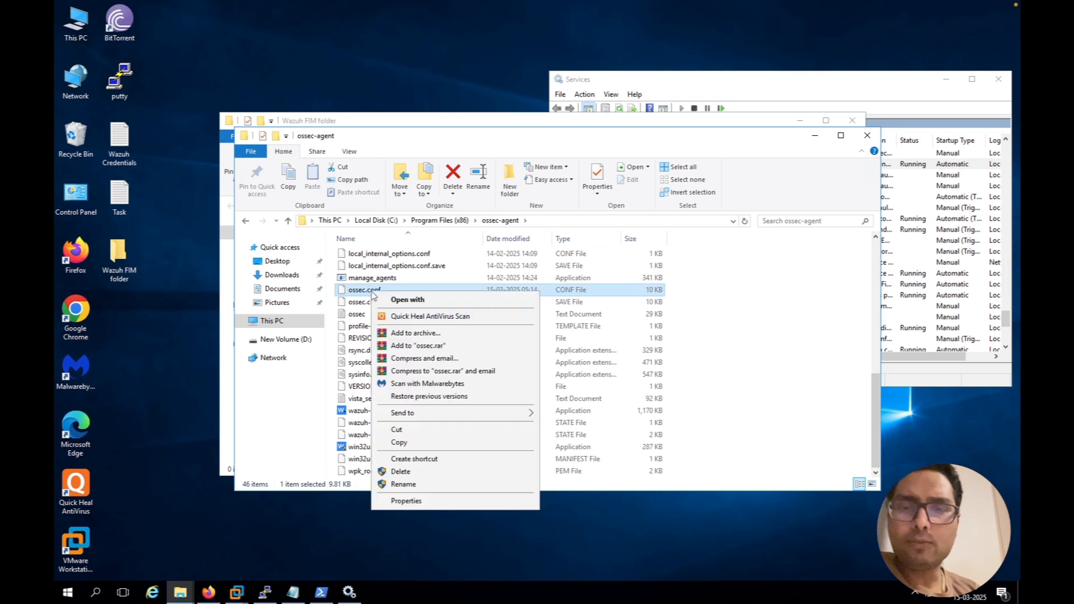
click(421, 444)
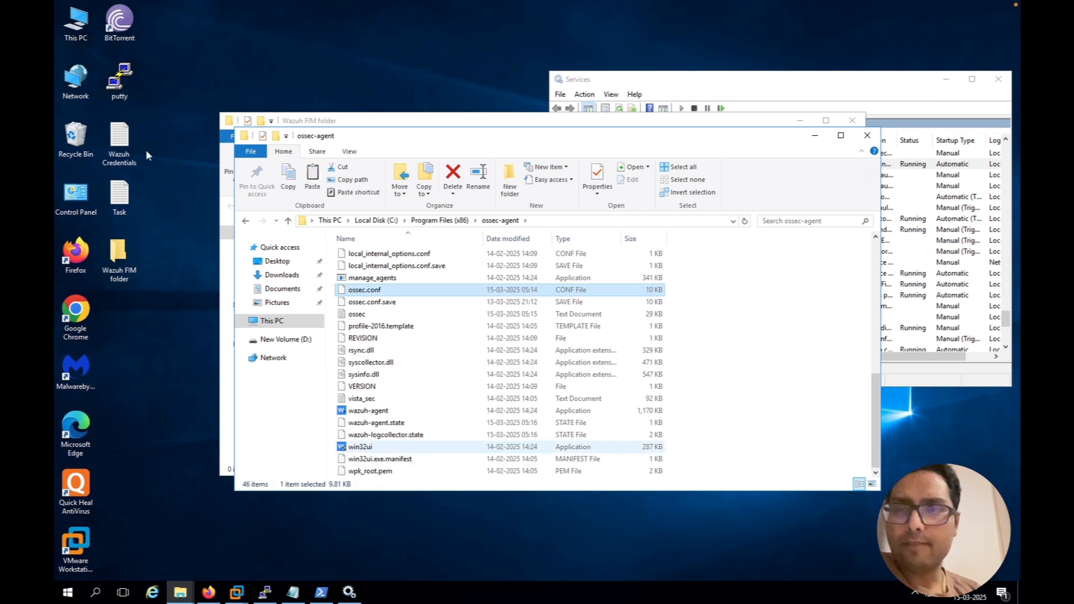
right_click(293, 31)
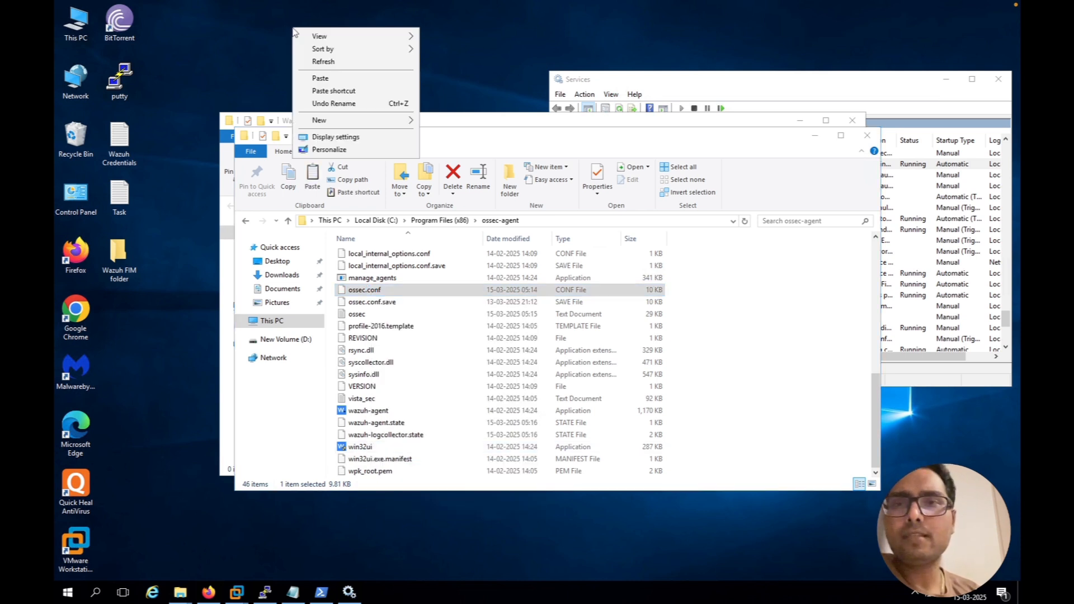
click(327, 80)
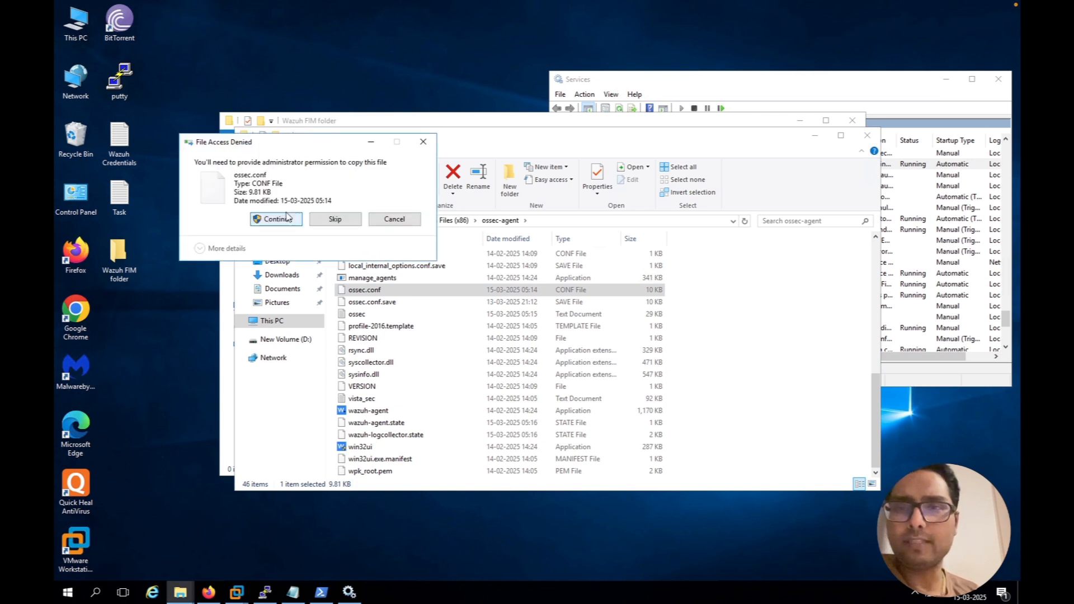
click(288, 219)
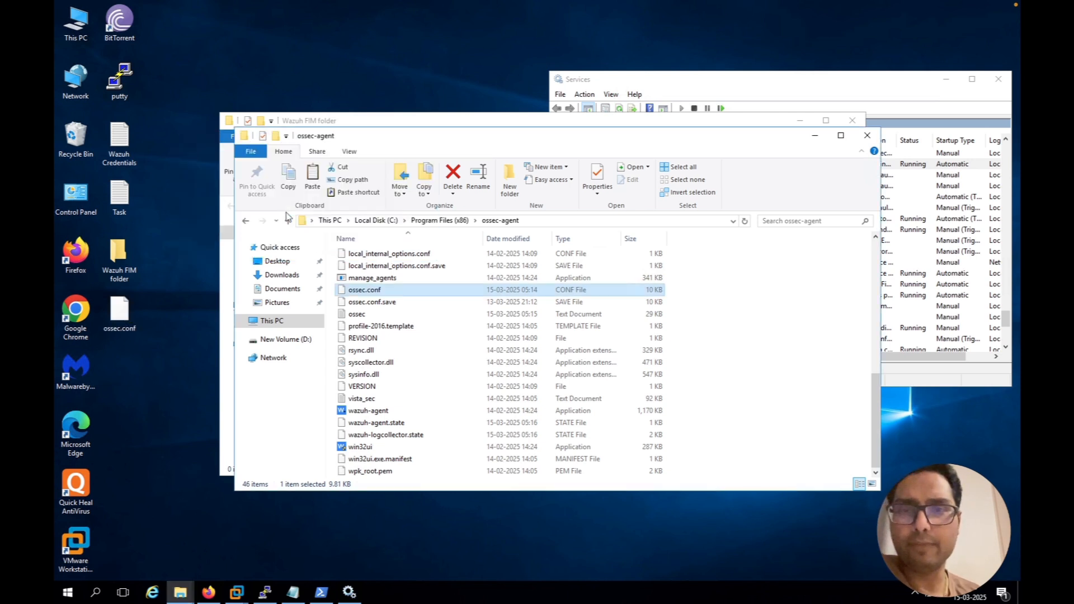
Copy the full path of the Wazuh FIM folder and move its window aside to uncover the ossec-agent window
click(424, 121)
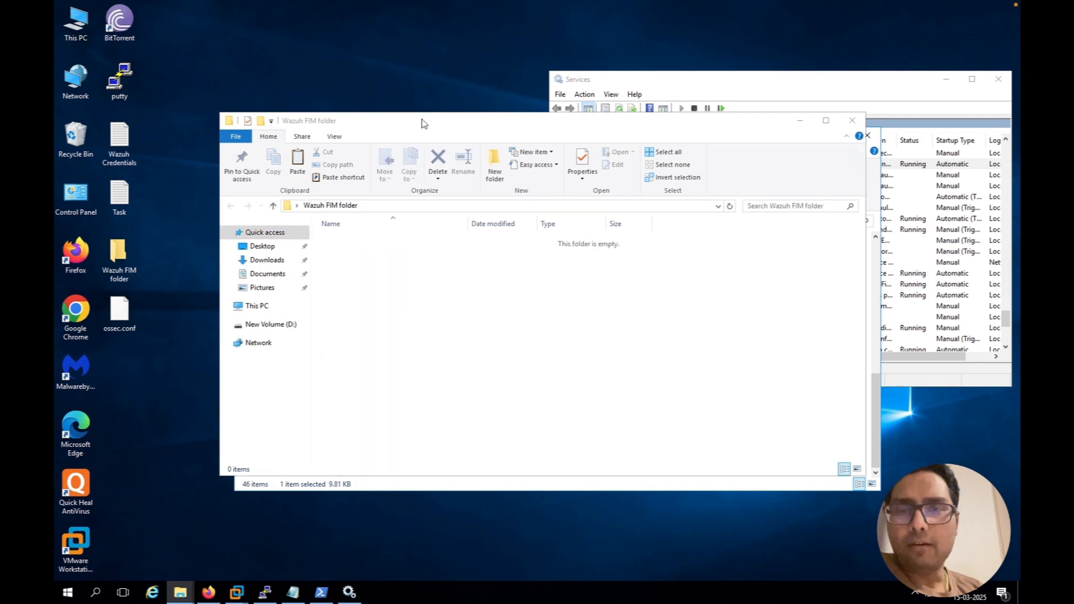
click(370, 207)
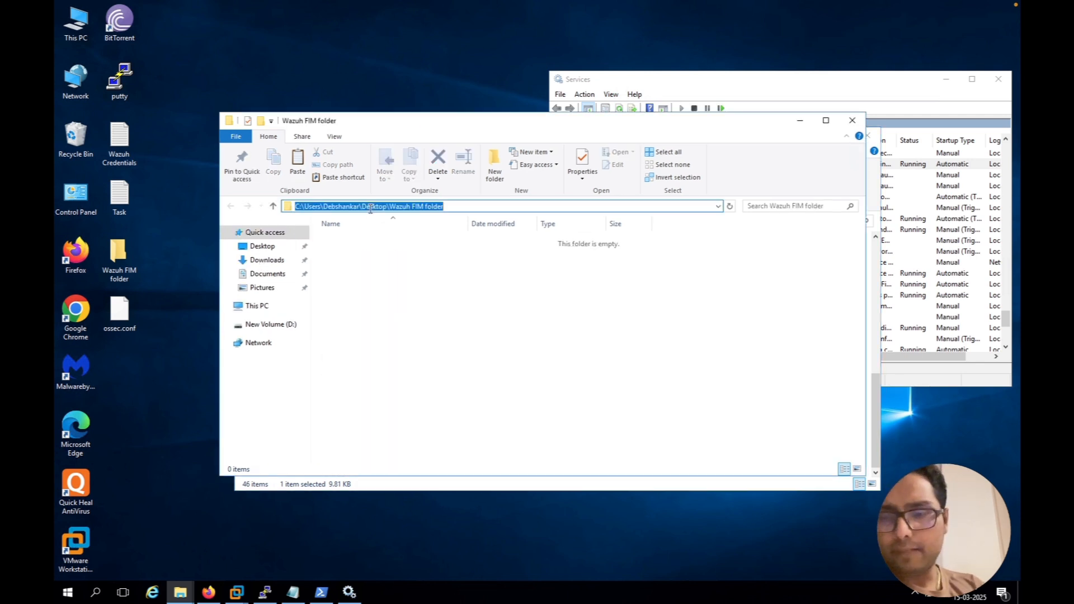
key(ctrl+c)
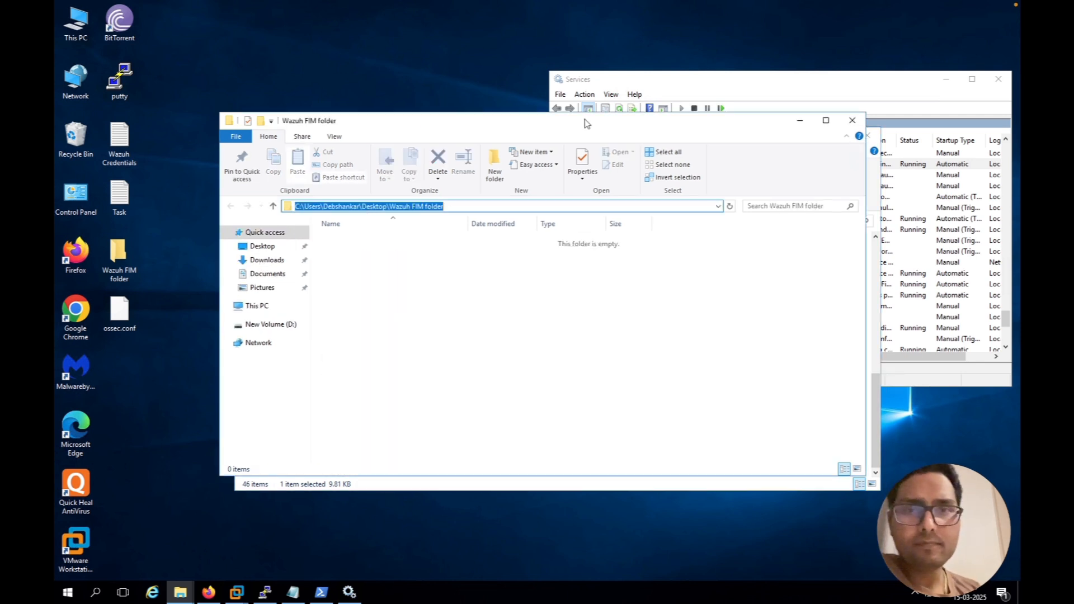
drag(585, 120, 521, 58)
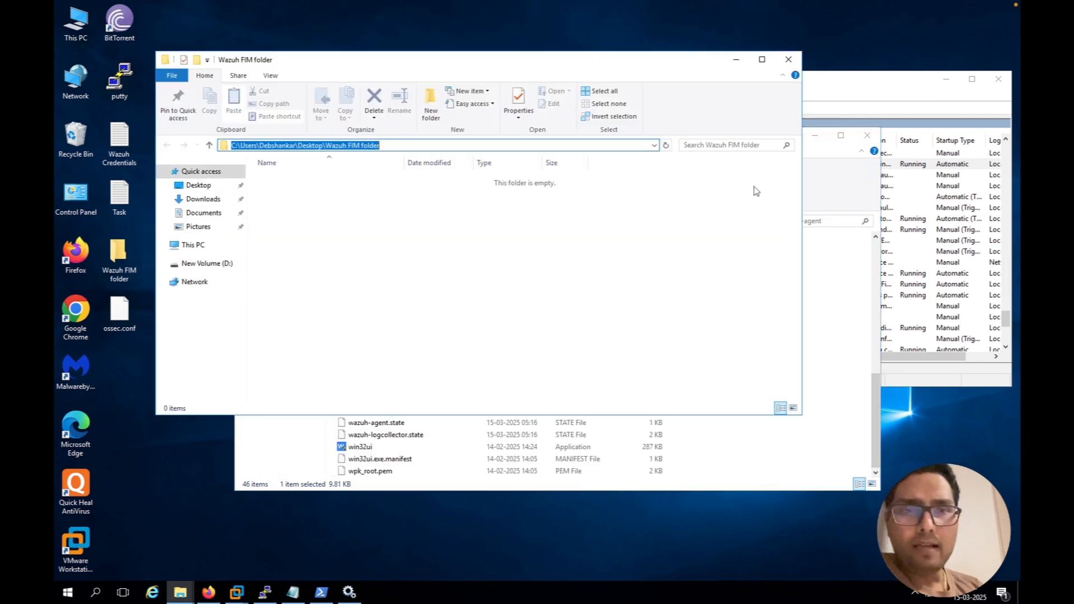
Try to open ossec.conf from the ossec-agent folder with Notepad, and close the empty Notepad window
click(833, 170)
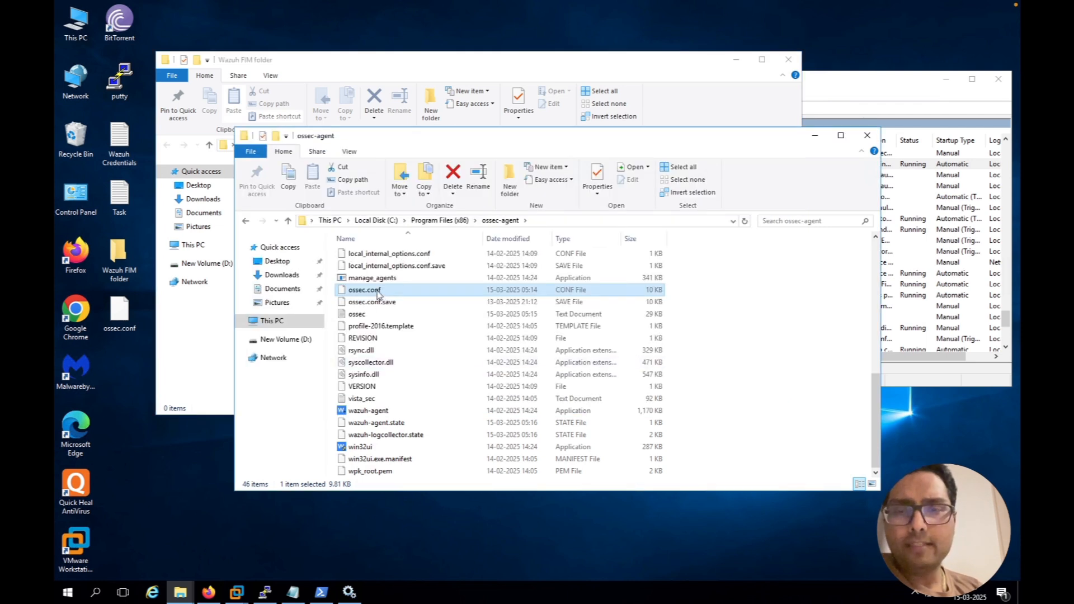
right_click(378, 291)
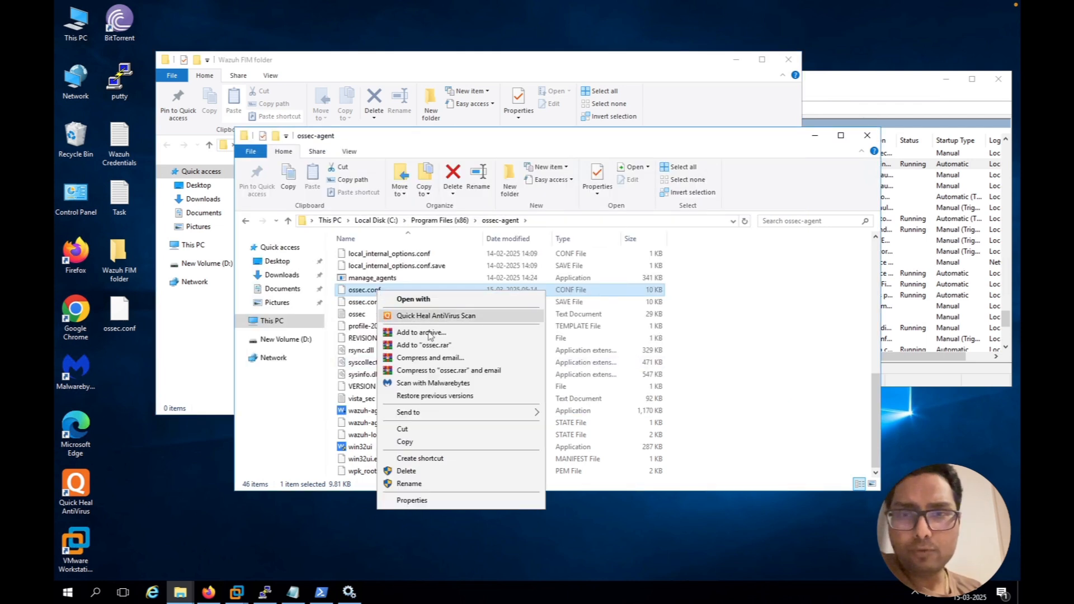
click(430, 301)
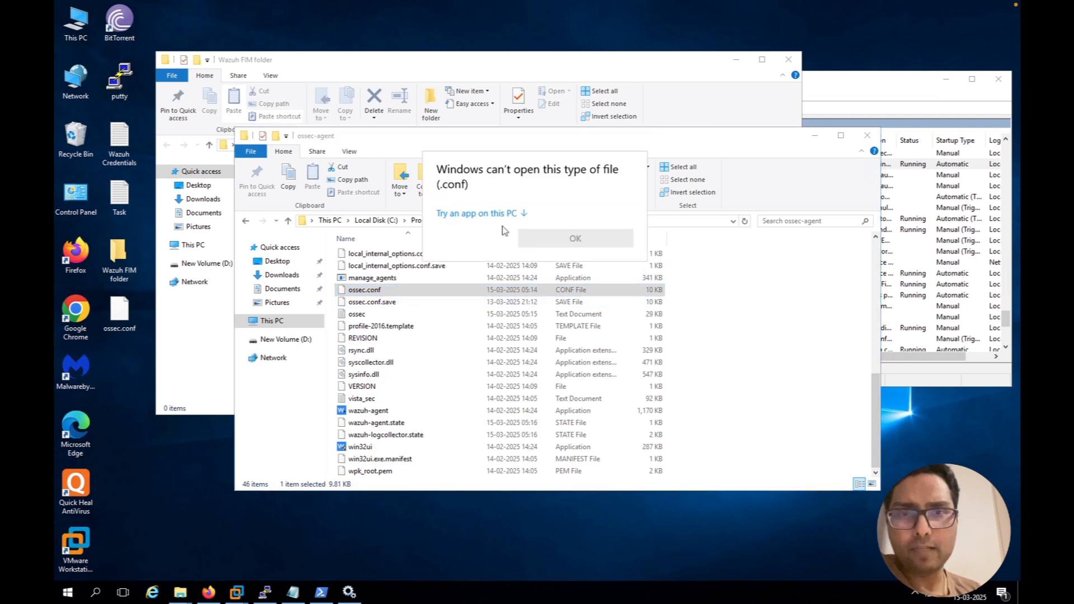
click(514, 214)
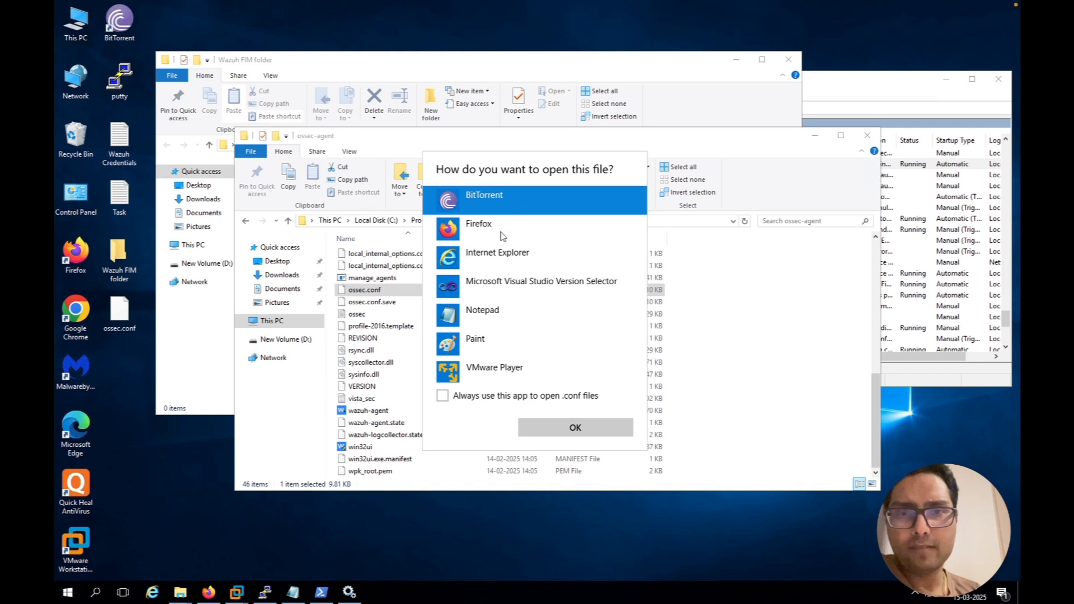
click(495, 322)
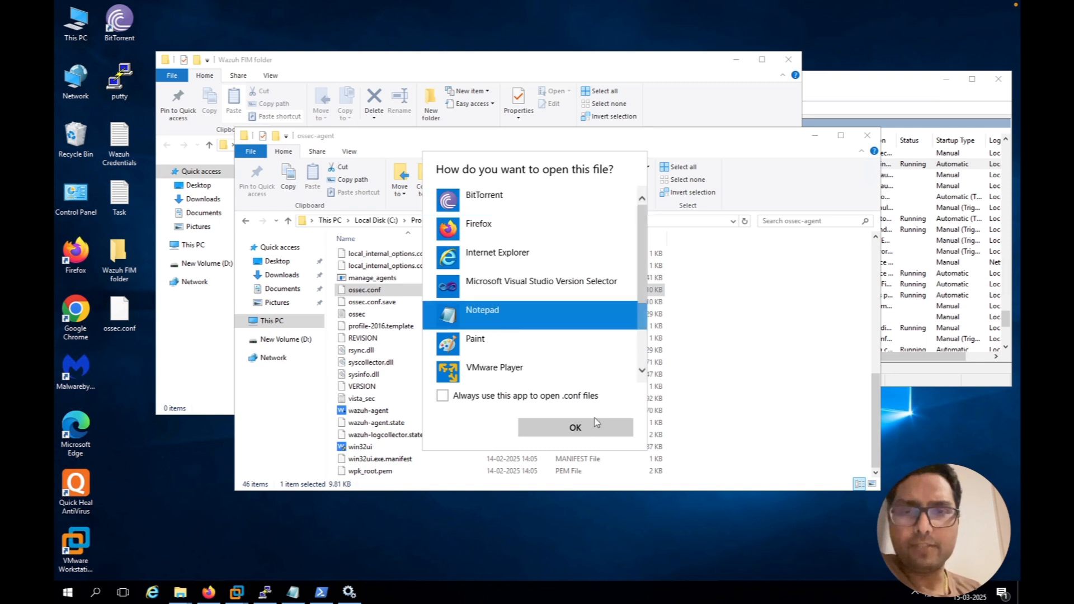
click(575, 428)
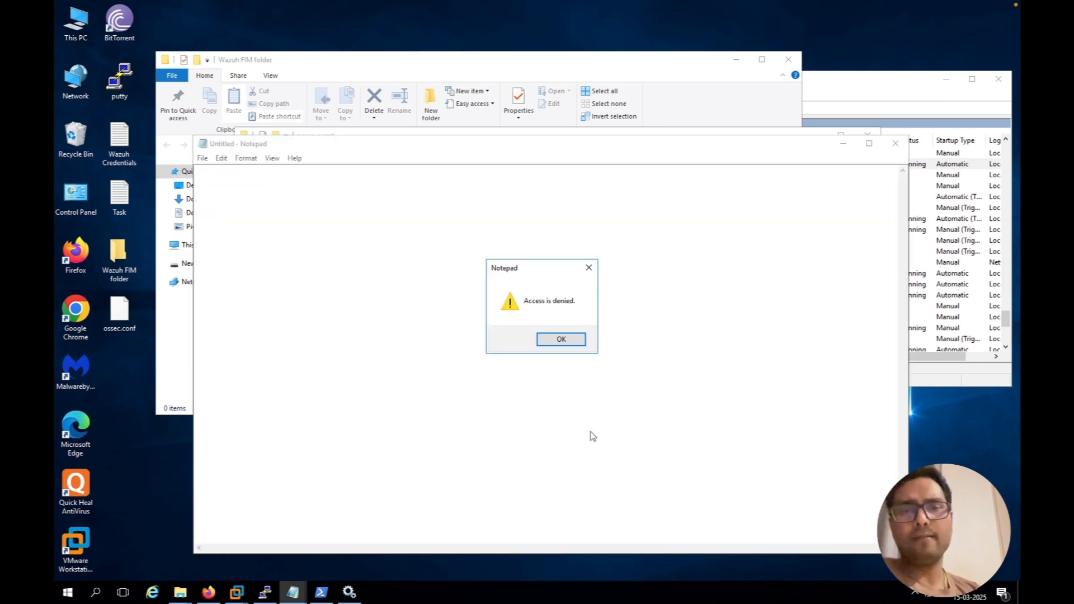
click(559, 339)
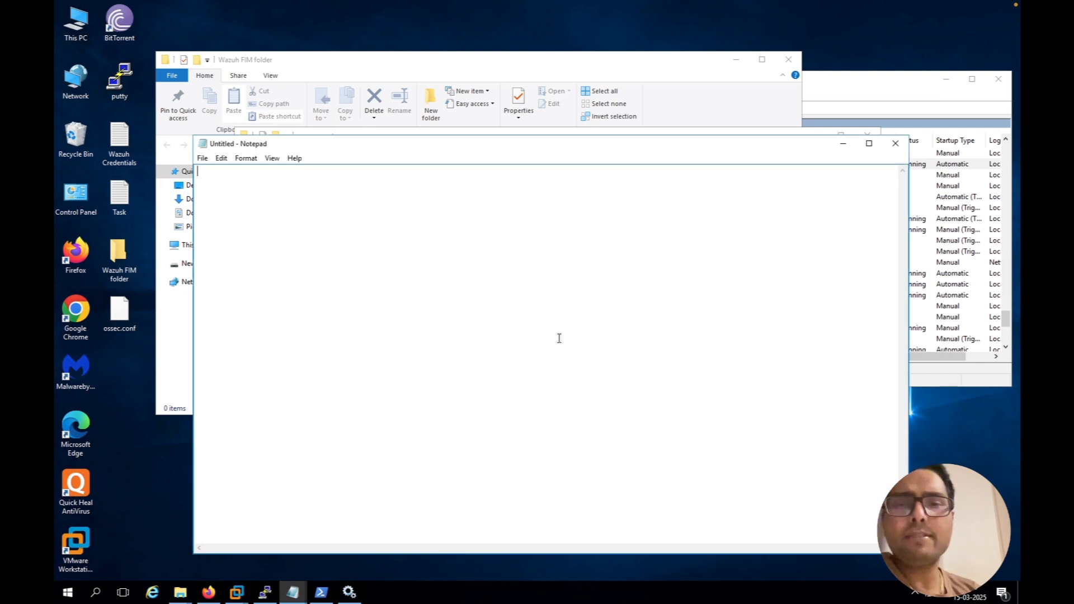
click(896, 142)
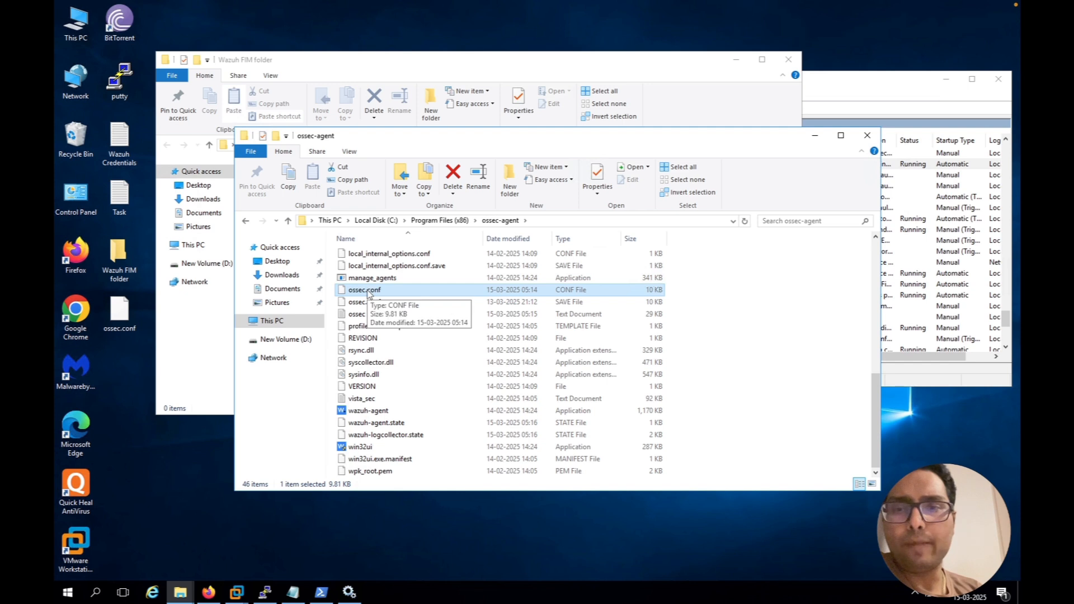
Allow Authenticated Users full control of the ossec-agent folder in Program Files (x86) and apply the permission change
right_click(368, 292)
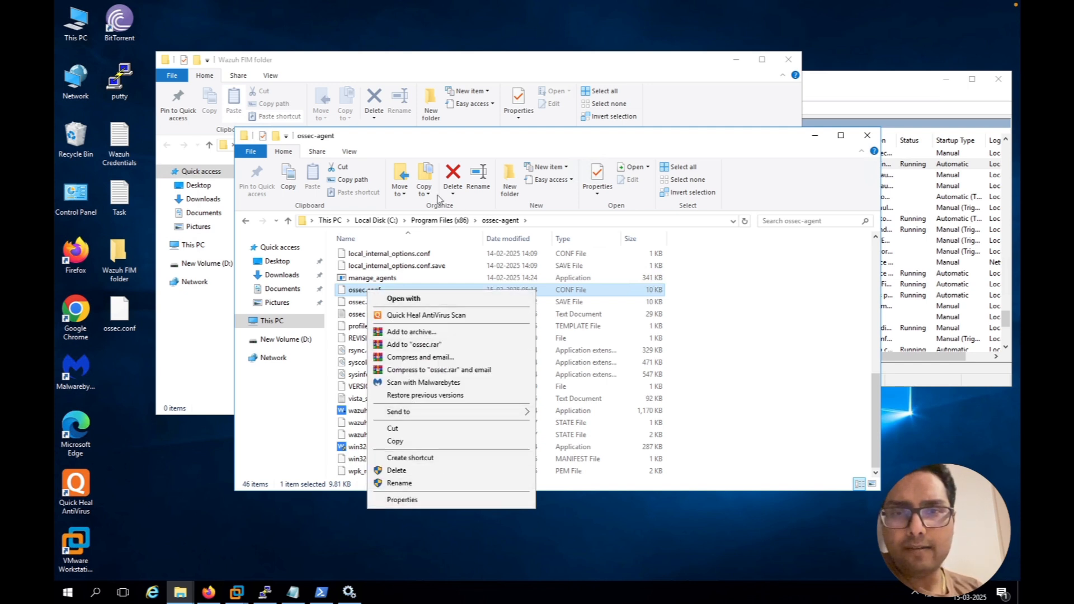
click(439, 225)
click(440, 223)
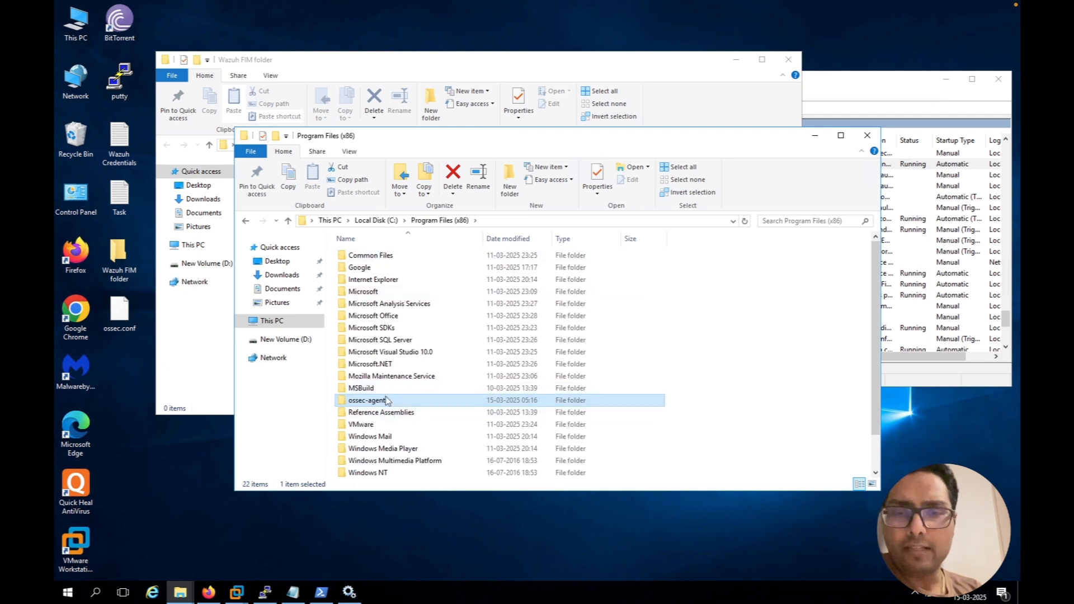
right_click(387, 400)
click(405, 390)
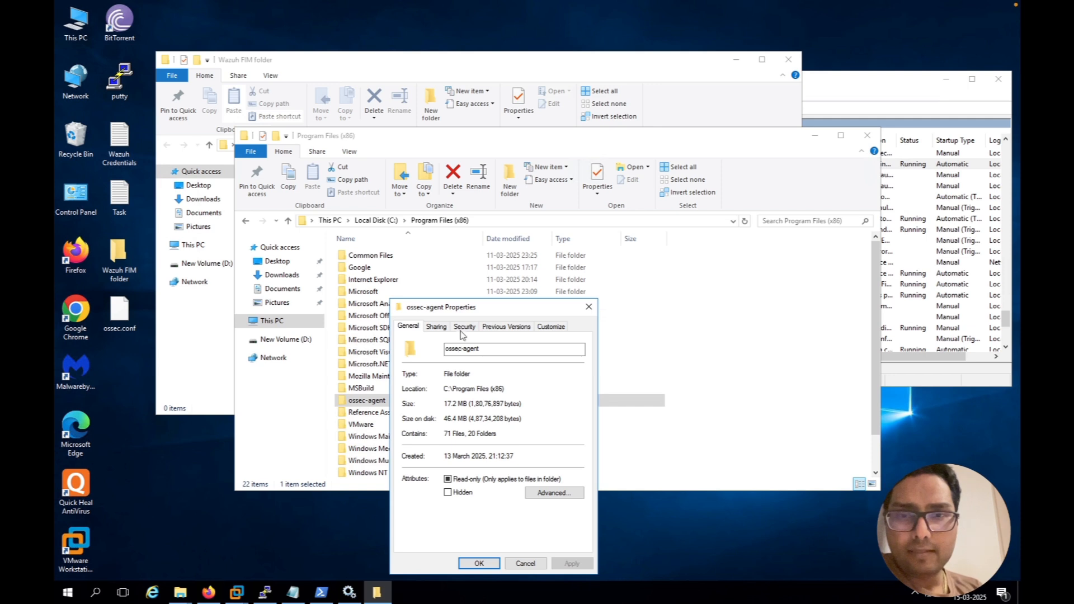
click(463, 327)
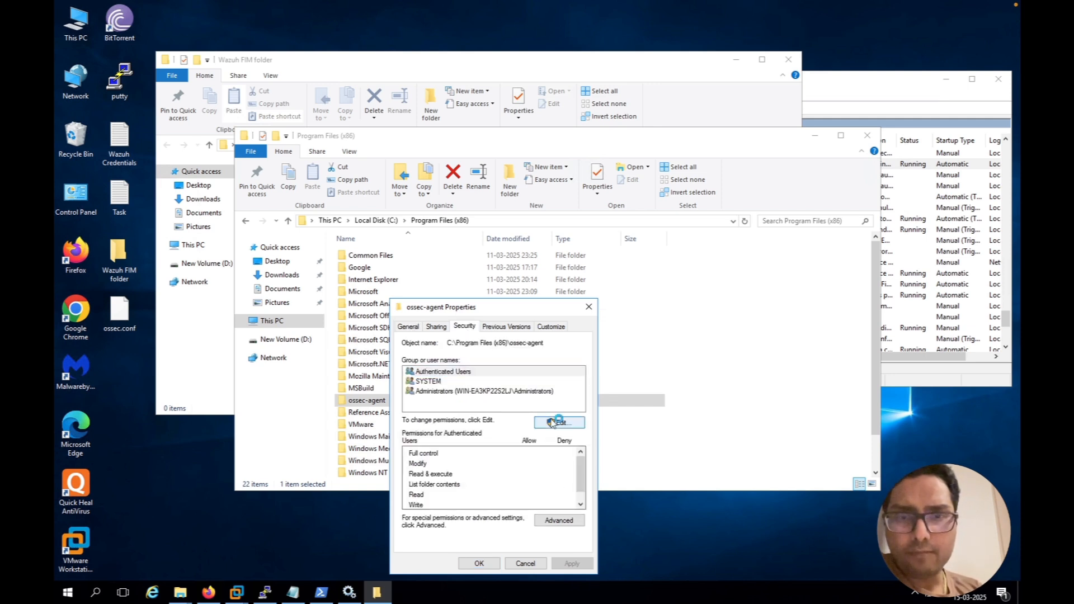
click(552, 423)
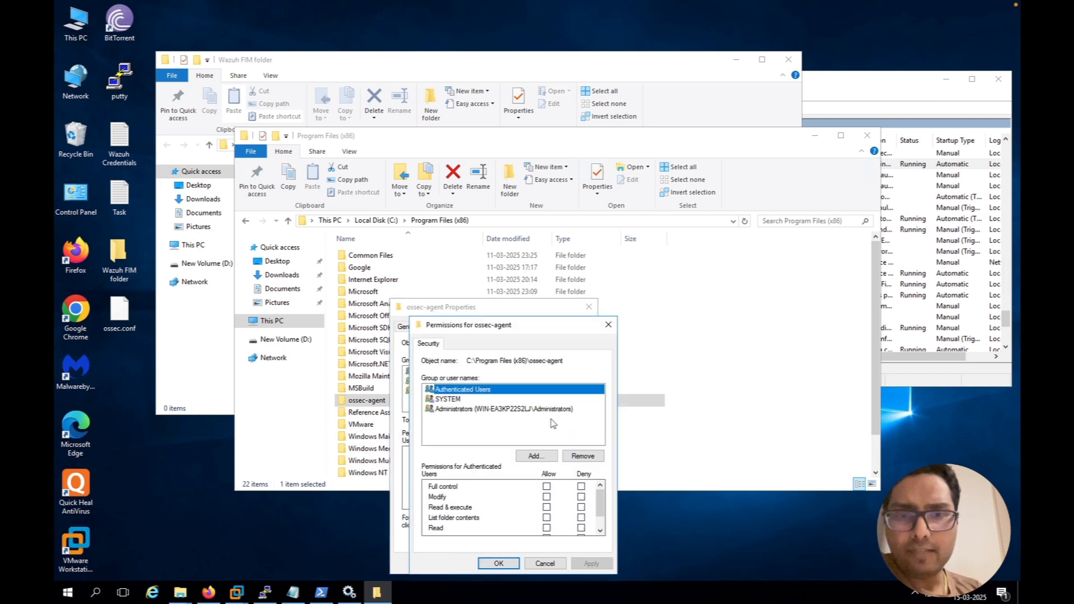
click(547, 487)
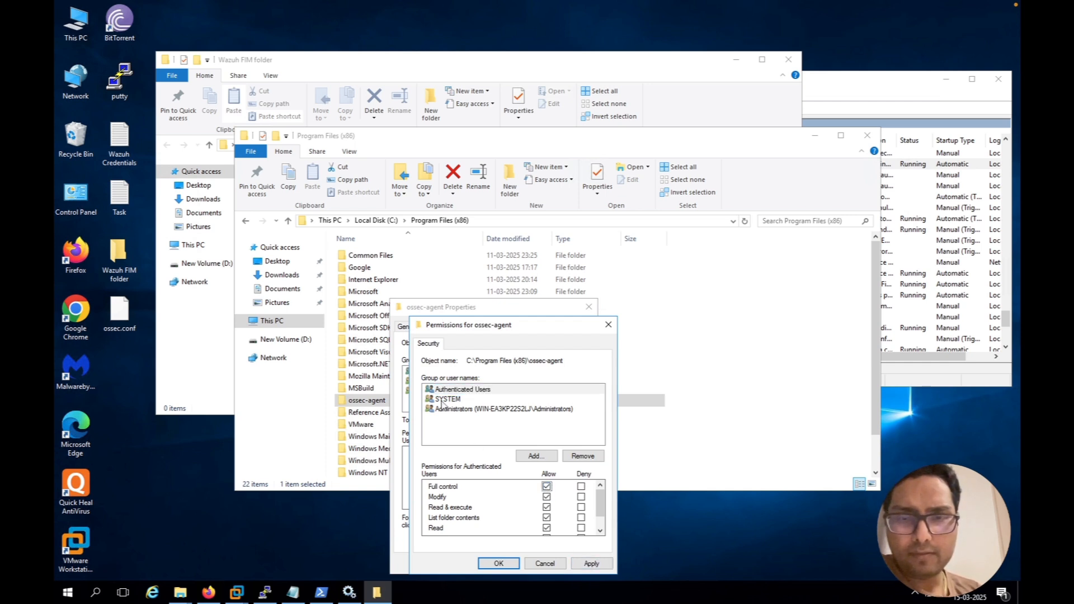
click(442, 400)
click(469, 412)
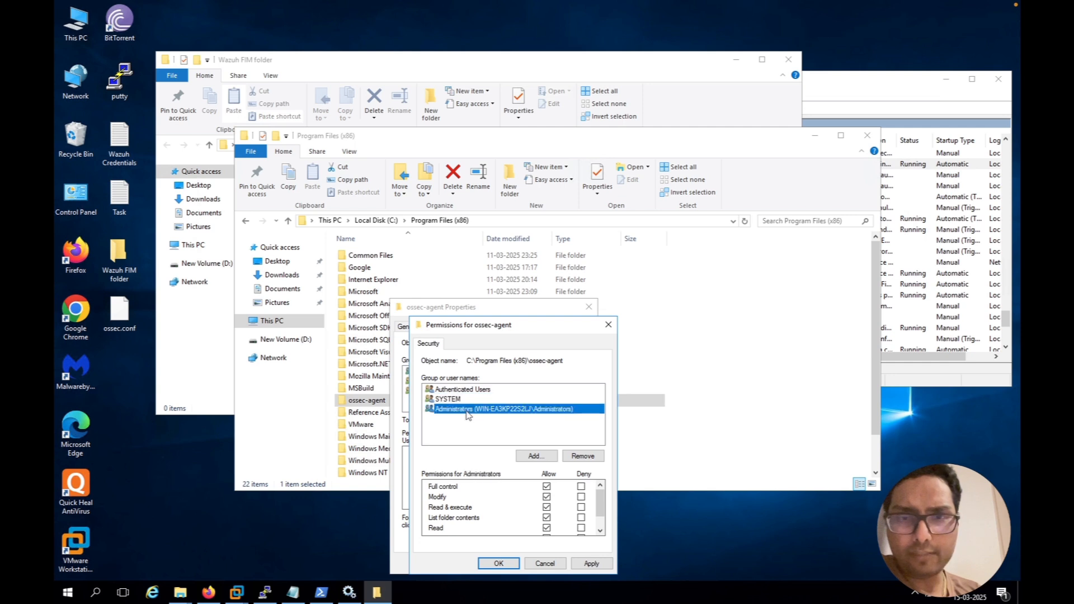
click(590, 564)
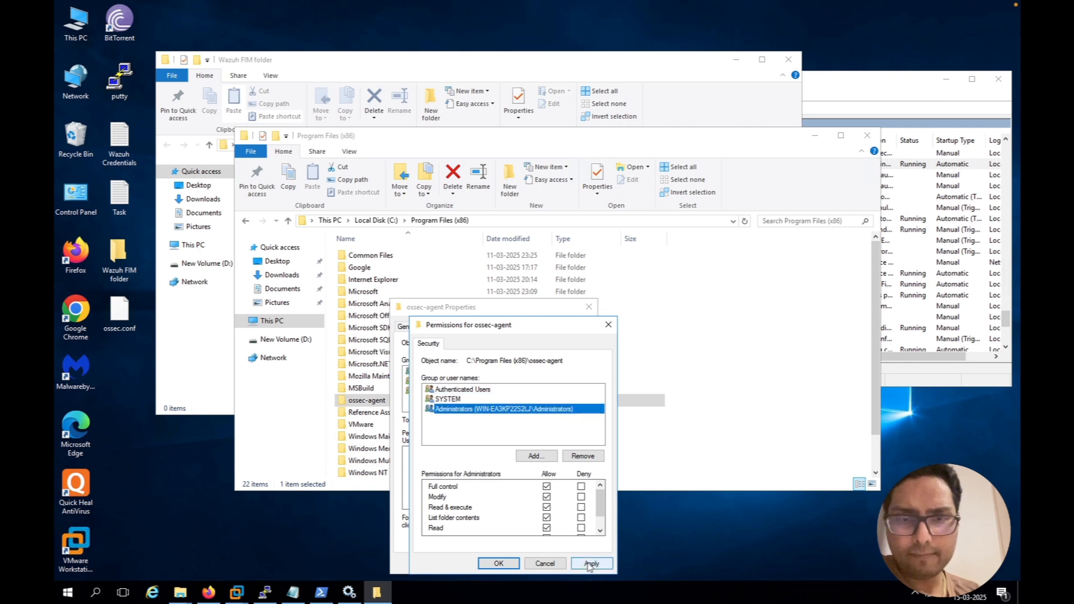
click(499, 564)
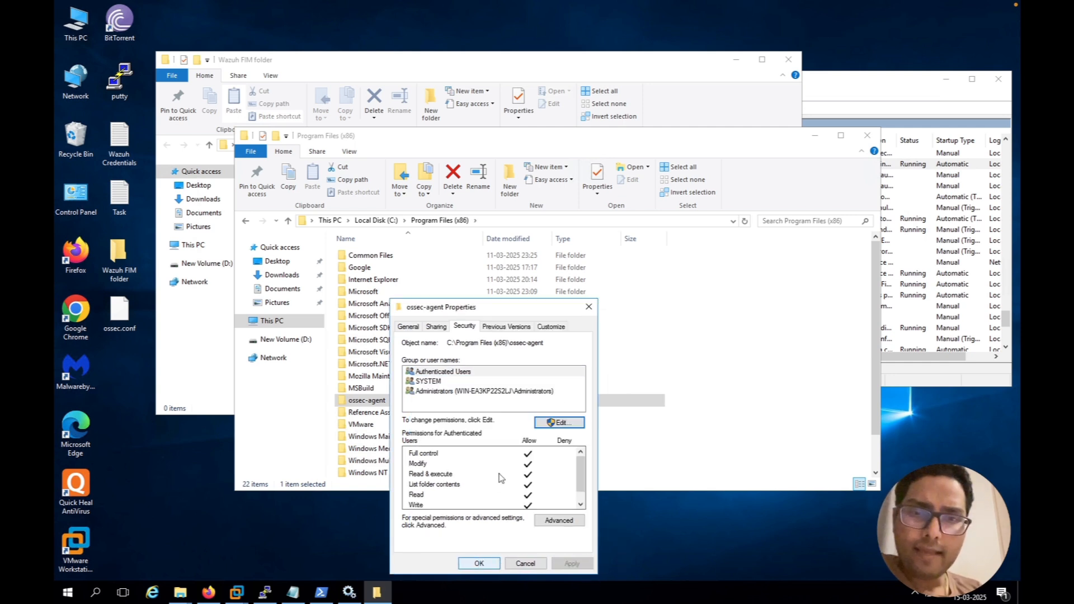
Review the advanced permission entries and owner setting of the ossec-agent folder, and close its properties
click(559, 520)
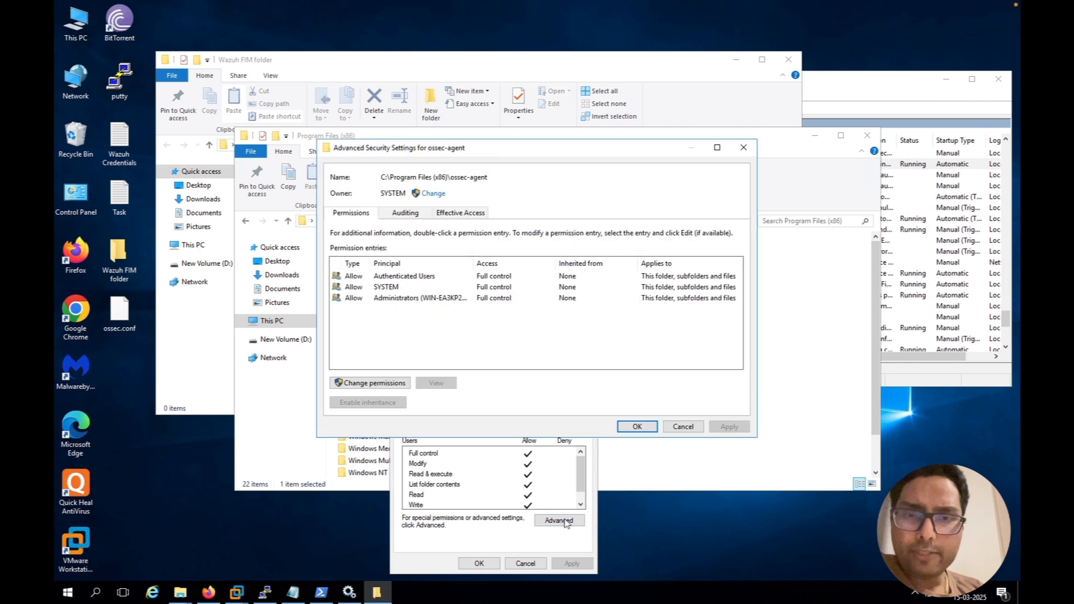
click(422, 280)
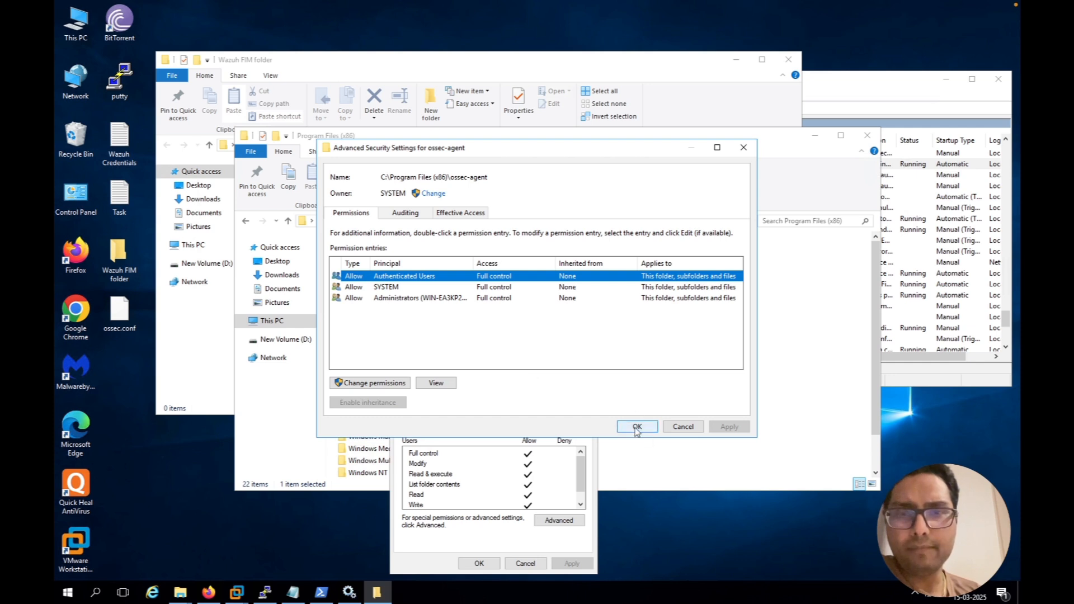
click(431, 195)
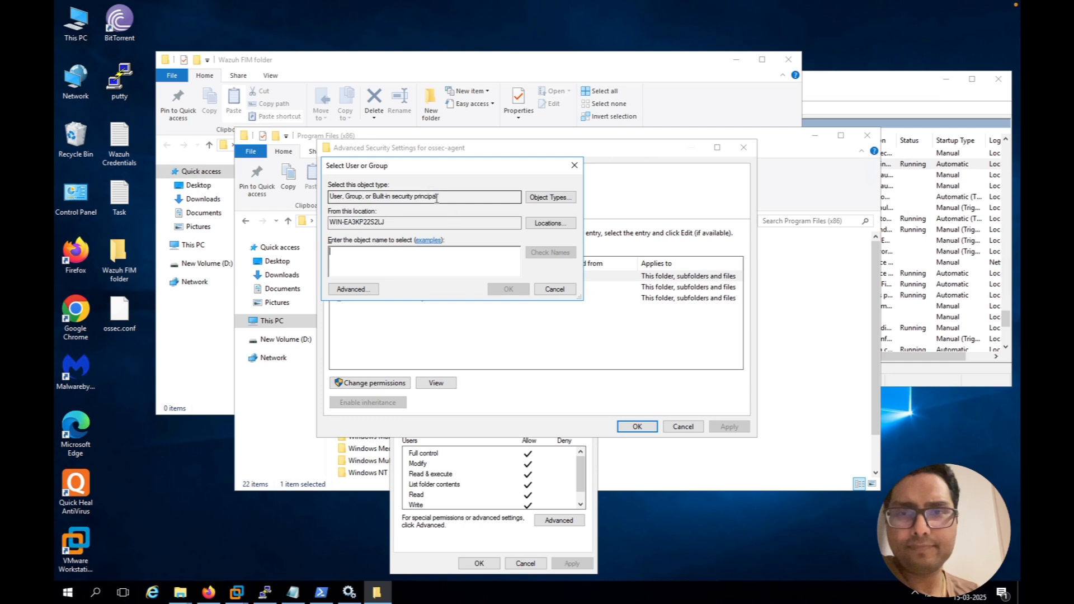
click(554, 289)
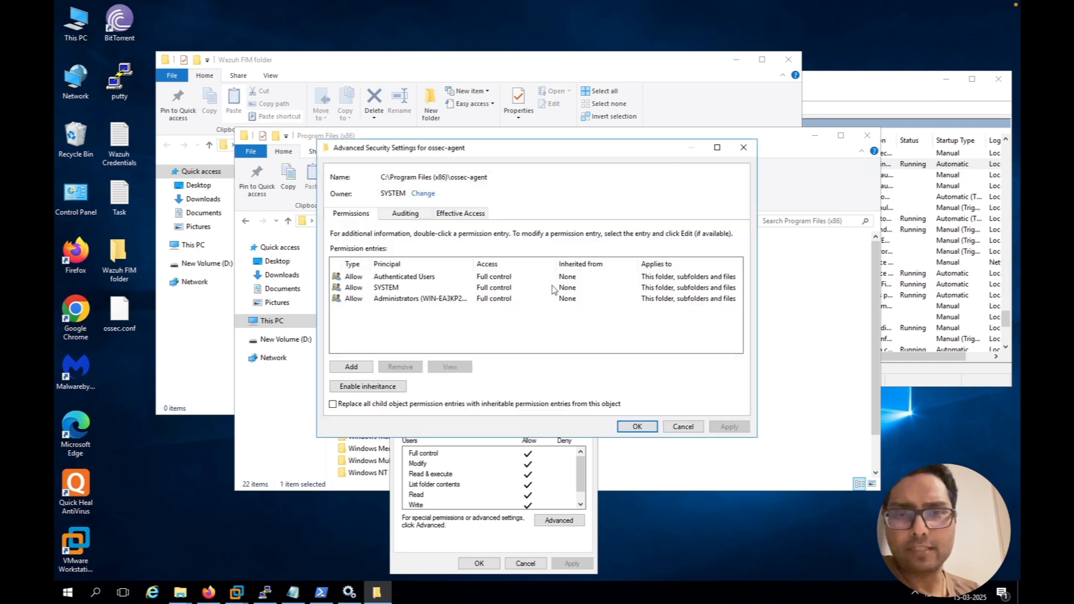
click(415, 276)
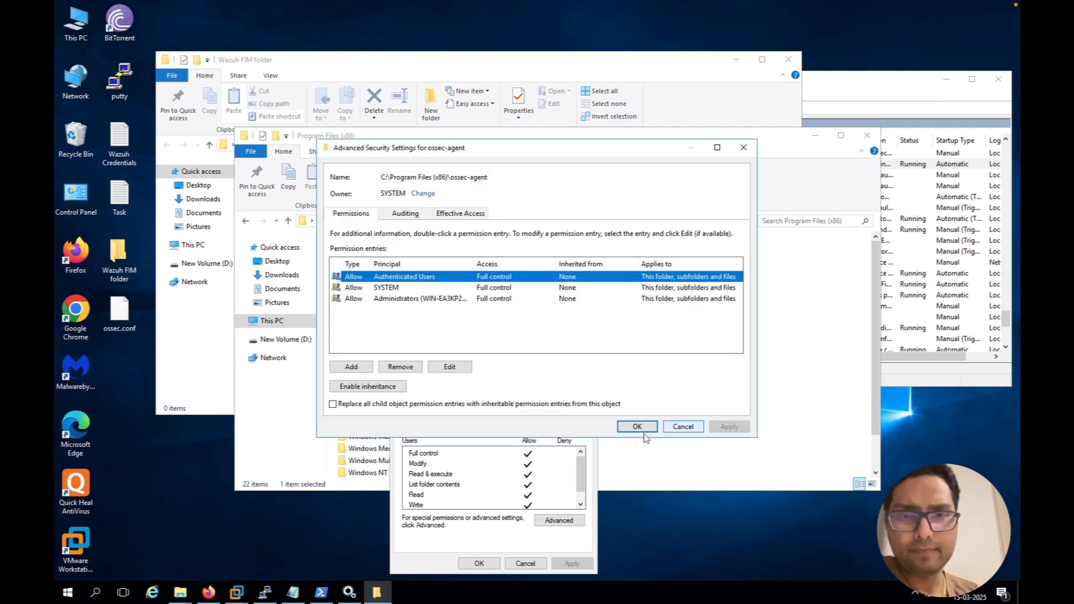
click(636, 426)
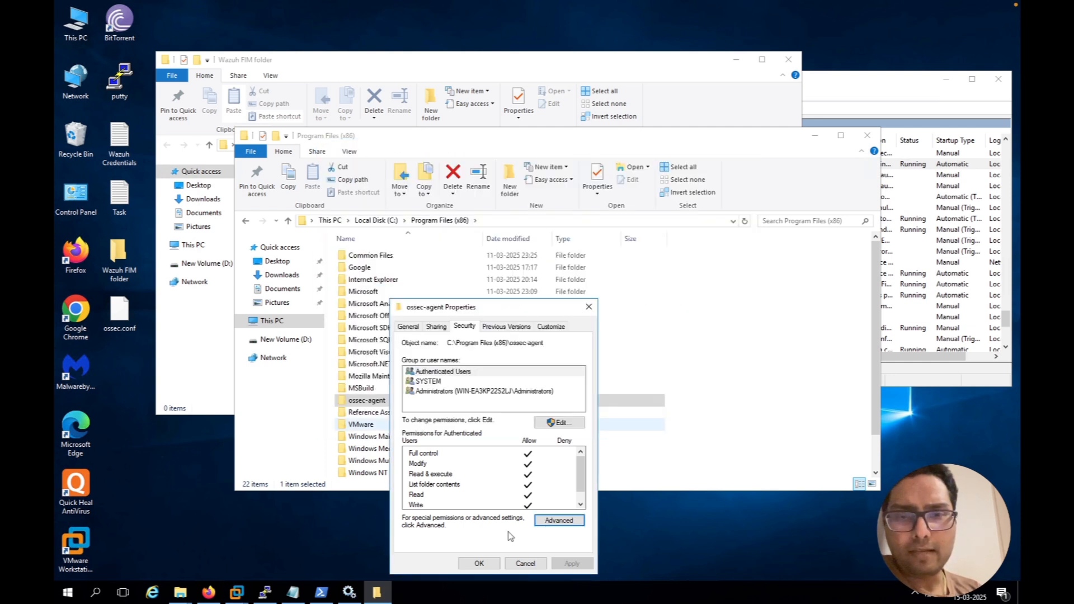
click(485, 564)
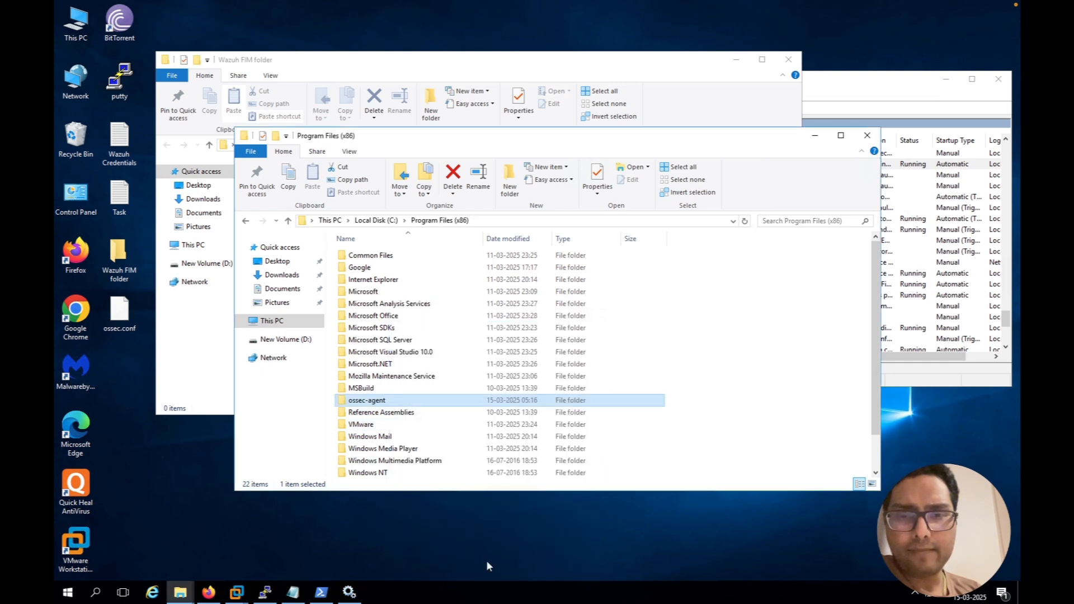
Open ossec.conf from the ossec-agent folder in Notepad without making Notepad the default for .conf files
double_click(390, 404)
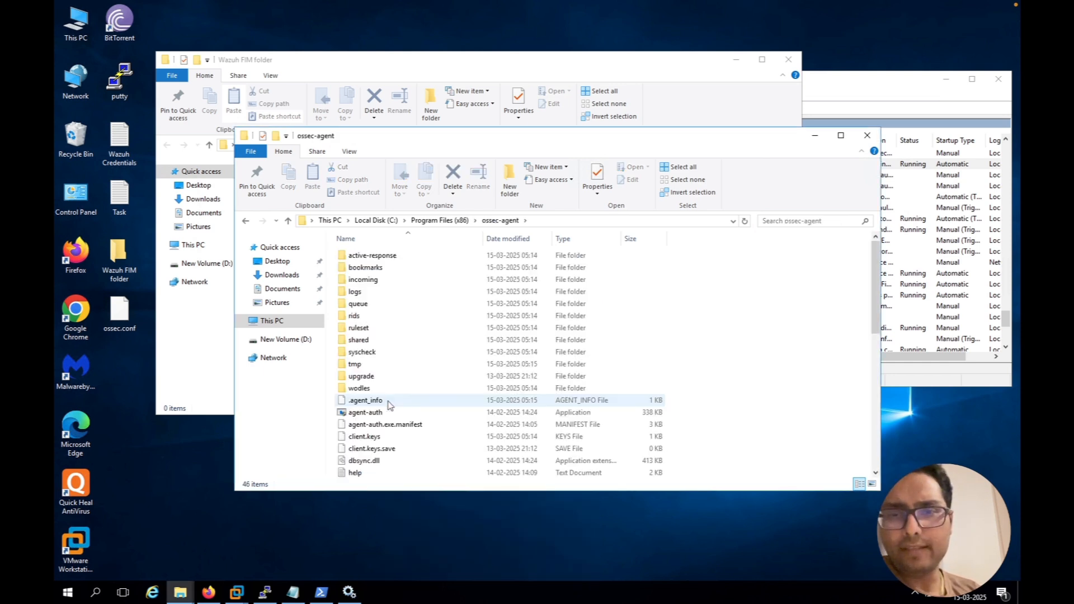
scroll(390, 403, down, 6)
click(387, 400)
scroll(386, 398, down, 3)
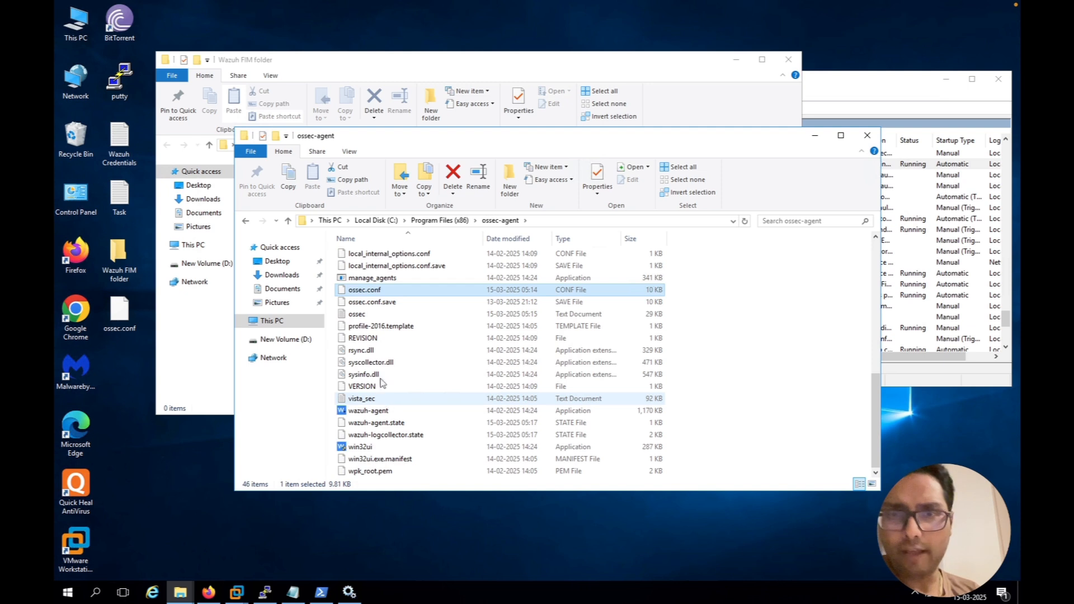
right_click(366, 291)
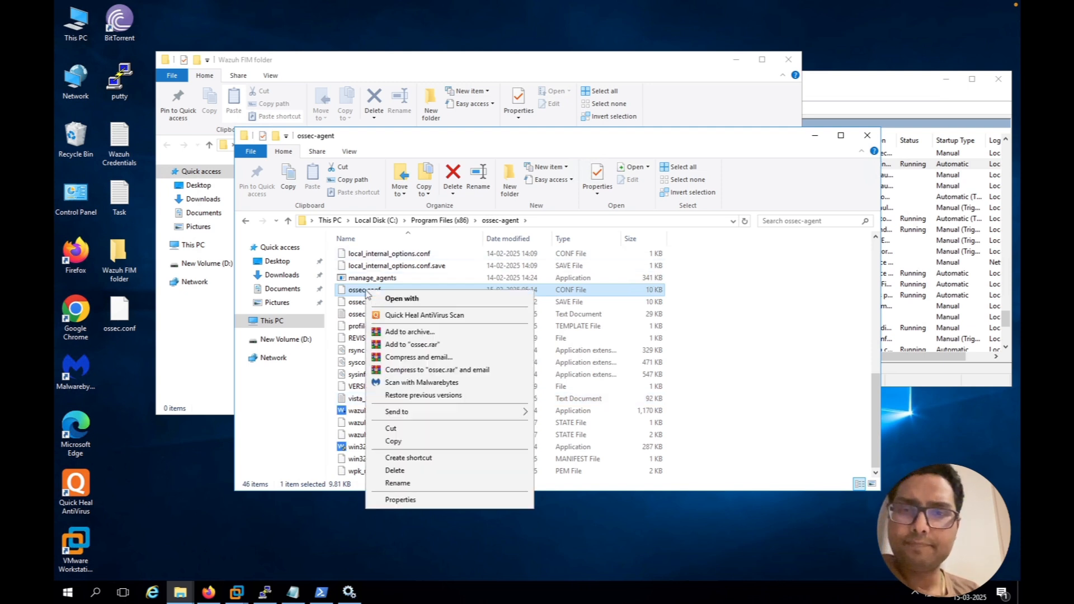
click(398, 302)
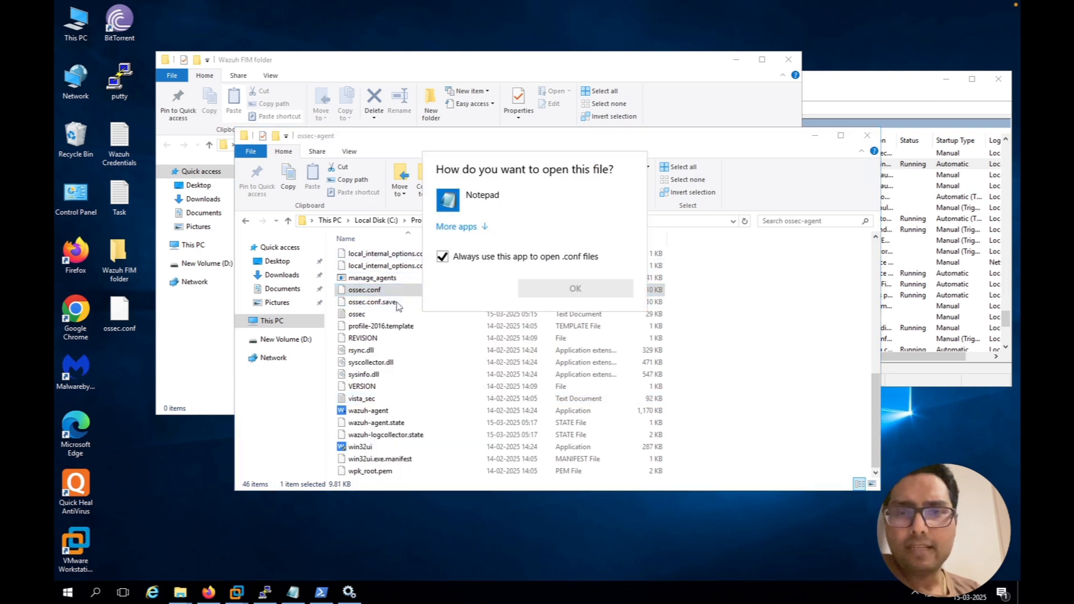
click(442, 257)
double_click(449, 204)
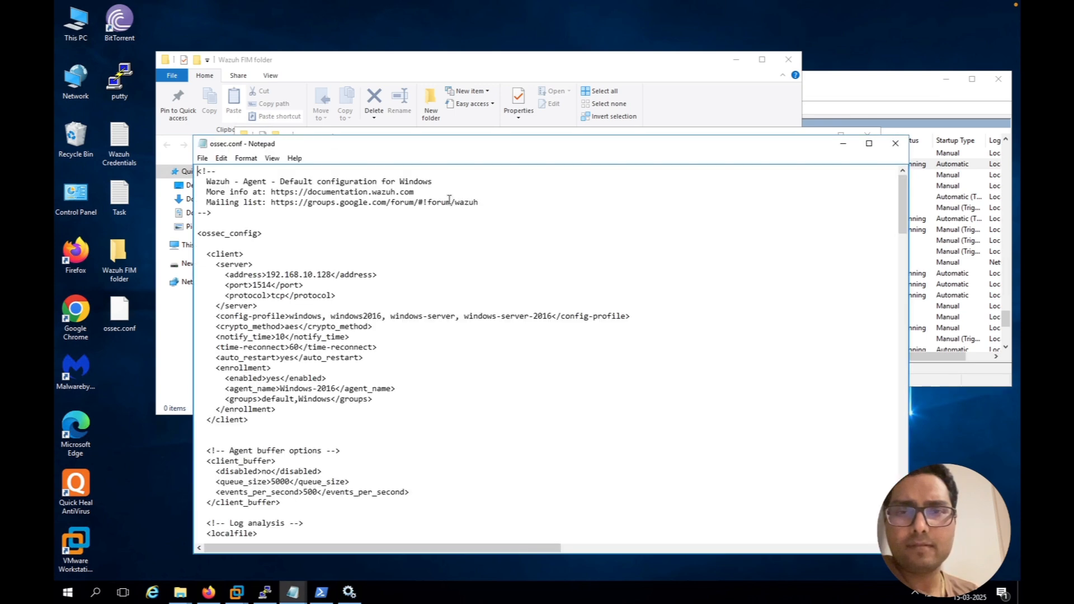
Check item 2 of the Task note about adding the desktop folder to the FIM module, and return to ossec.conf
scroll(327, 472, down, 2)
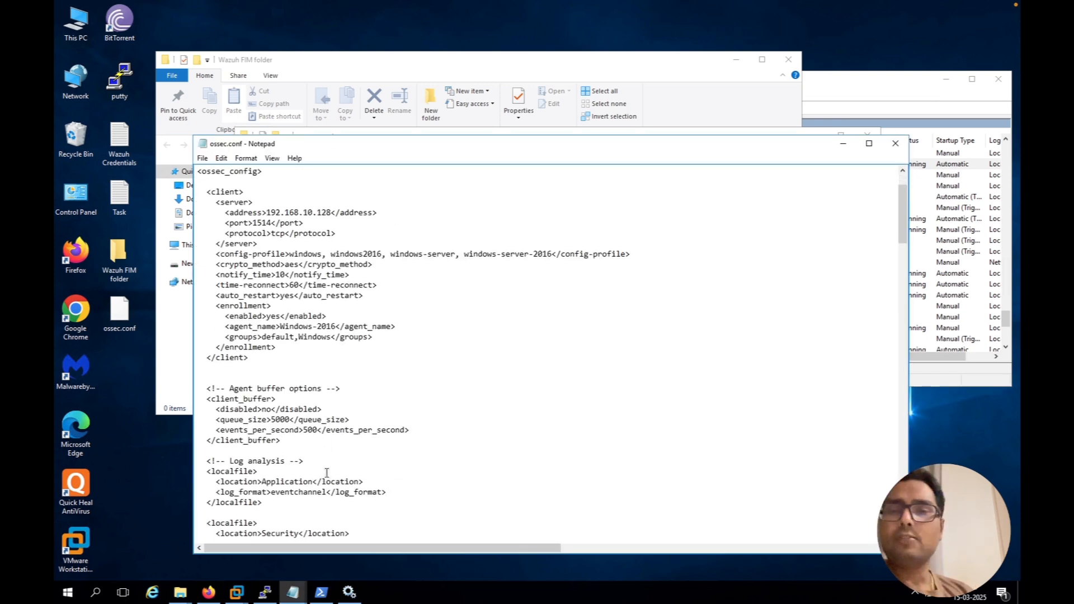
scroll(326, 473, up, 2)
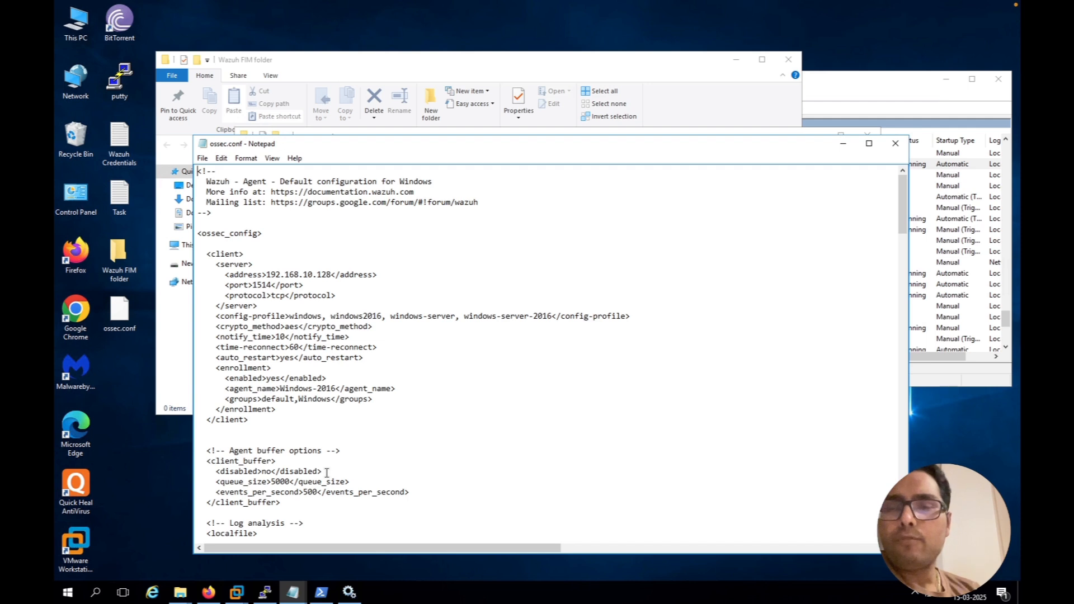
mouse_move(298, 601)
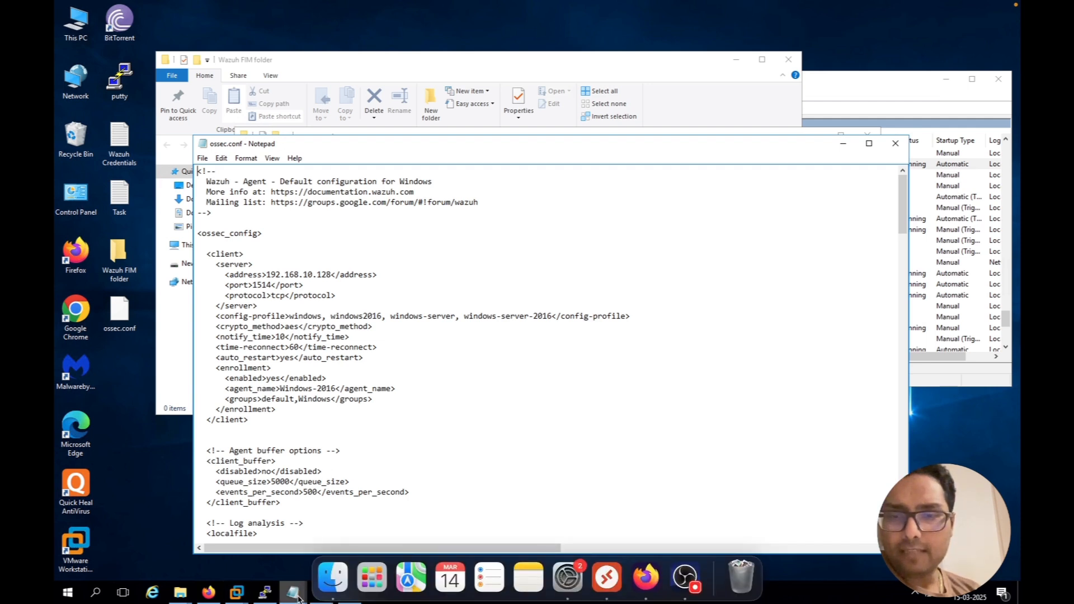
click(267, 553)
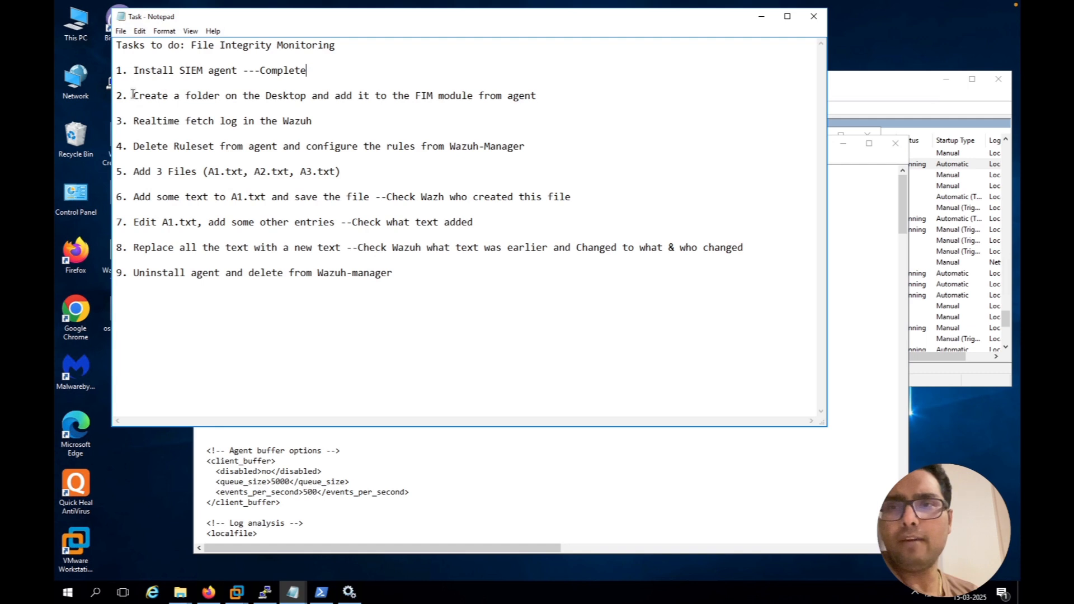
drag(133, 96, 408, 101)
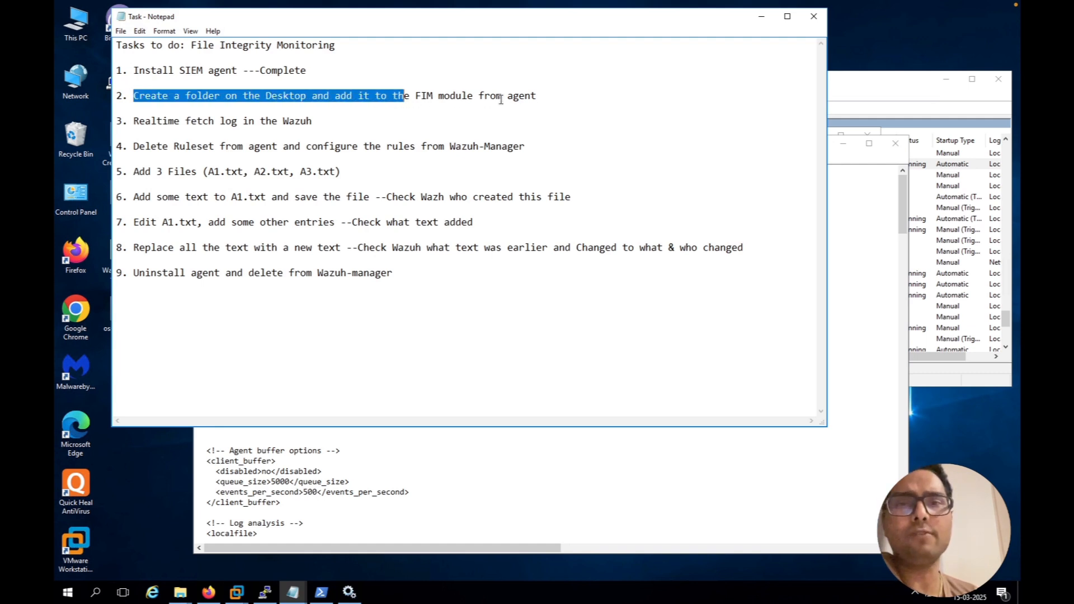
click(762, 19)
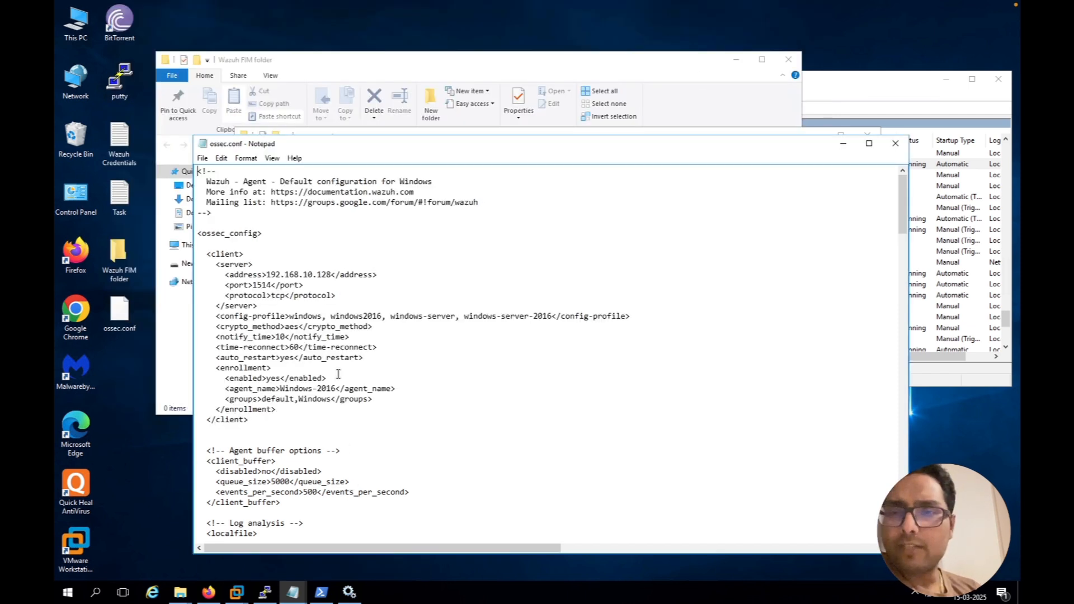
Locate the File integrity monitoring section in ossec.conf and examine its syscheck settings and default monitored directories
scroll(337, 374, down, 1)
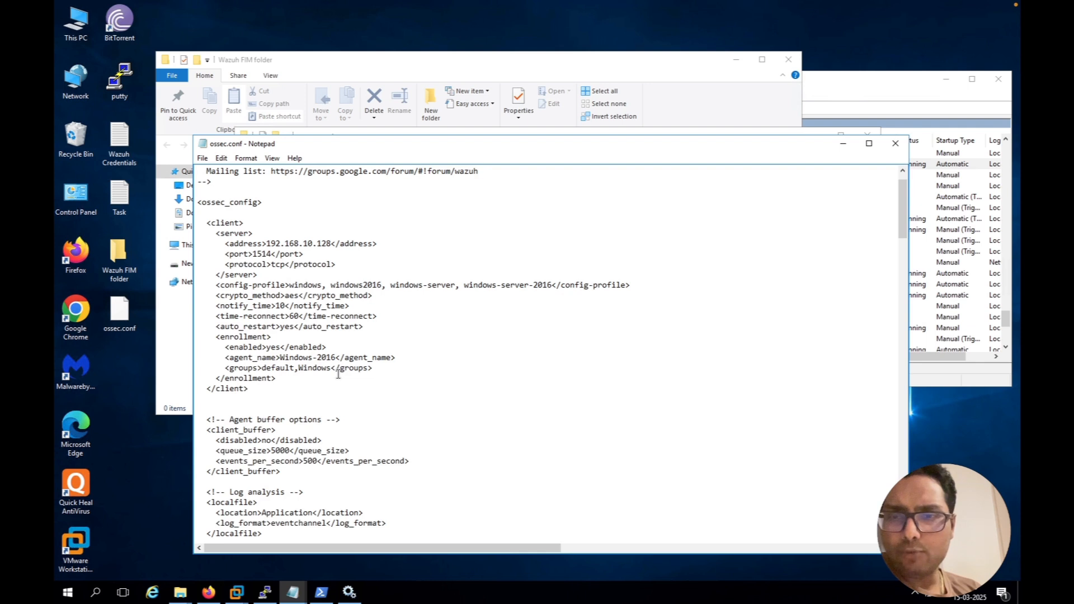
scroll(338, 374, down, 4)
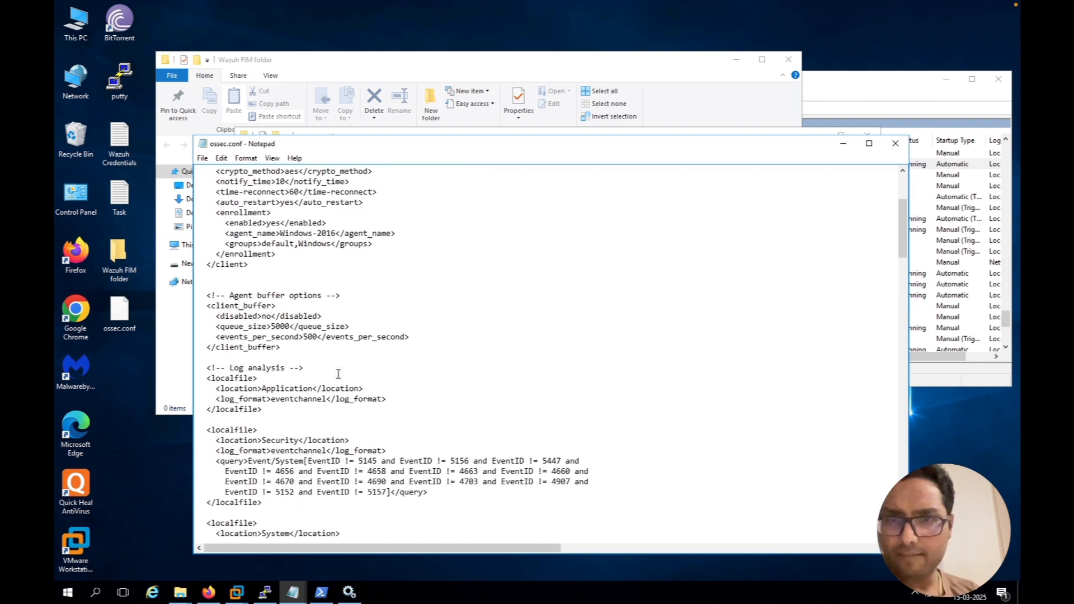
scroll(337, 374, down, 2)
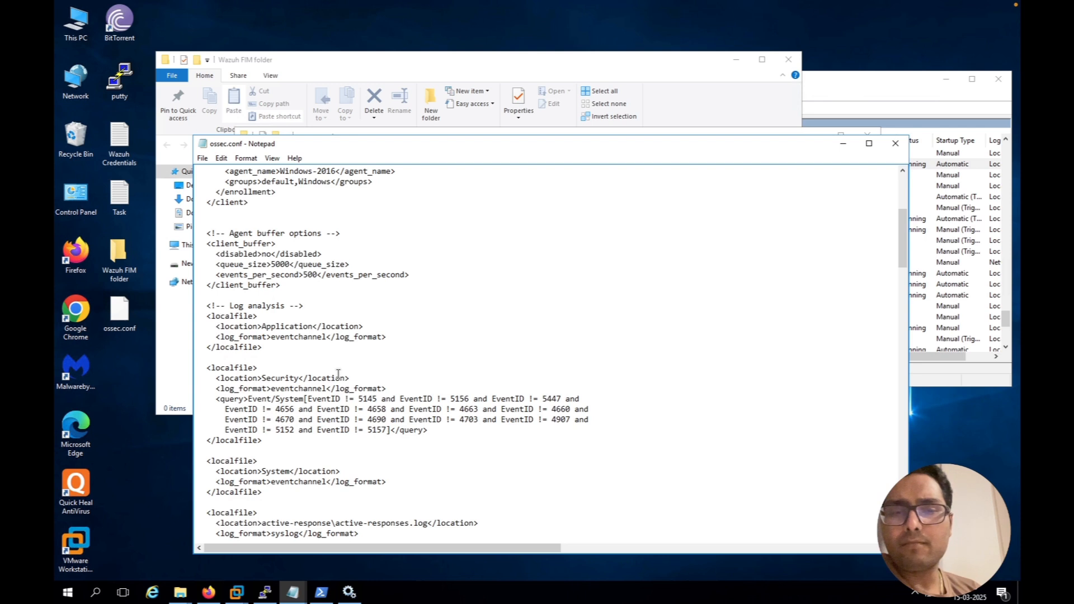
scroll(338, 374, down, 2)
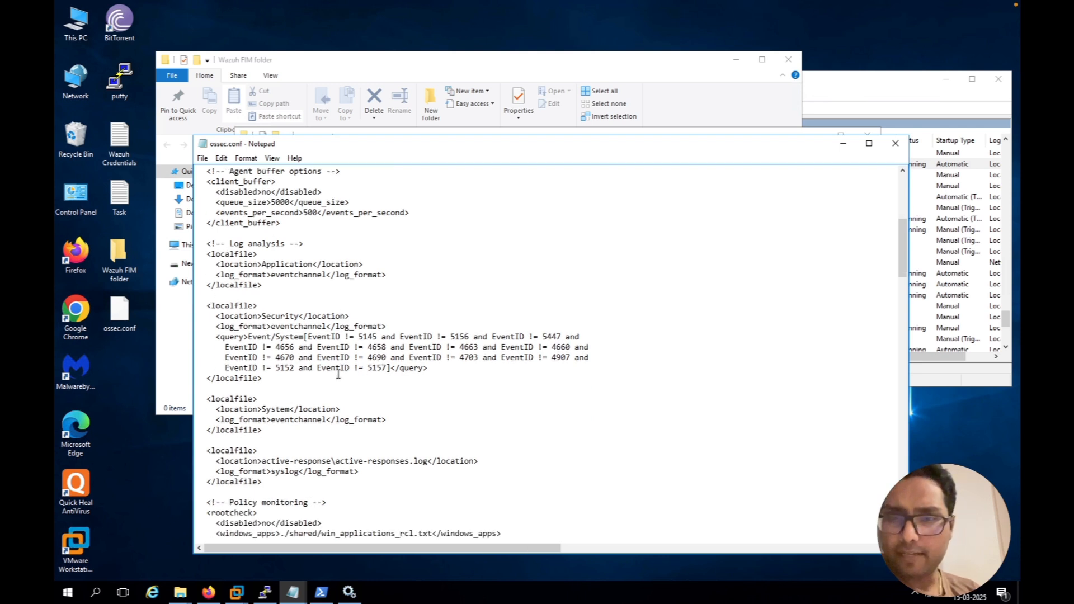
scroll(338, 374, down, 1)
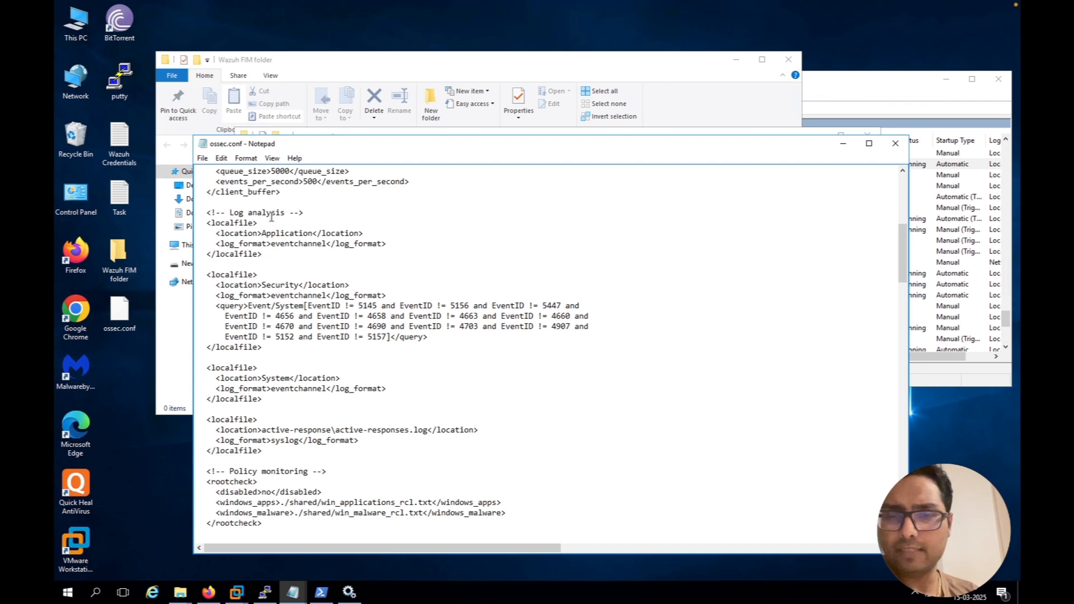
scroll(271, 217, down, 5)
scroll(272, 217, down, 5)
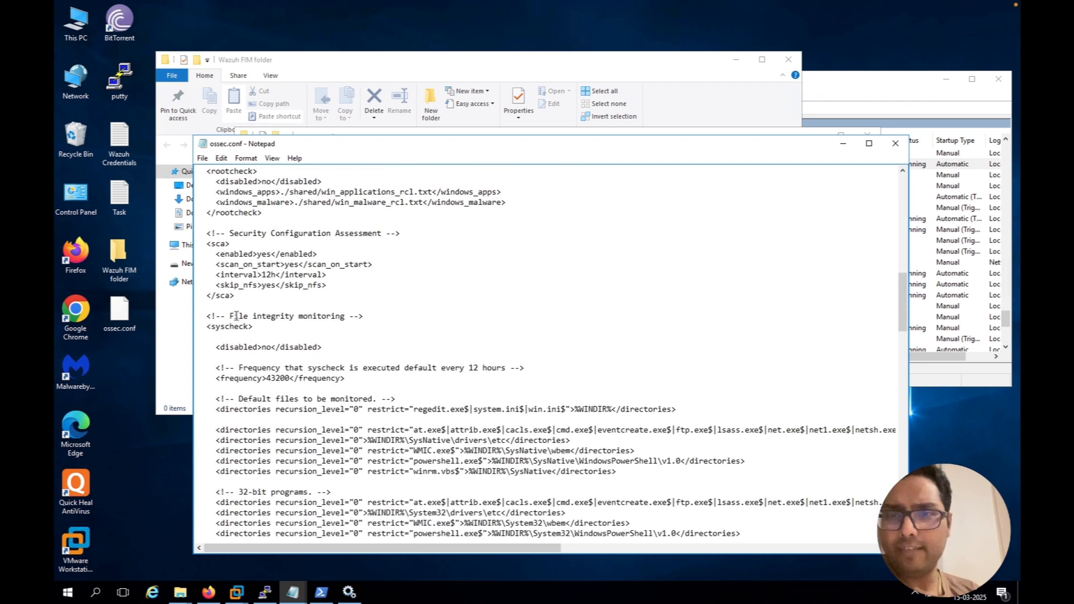
drag(229, 316, 342, 315)
scroll(342, 315, down, 2)
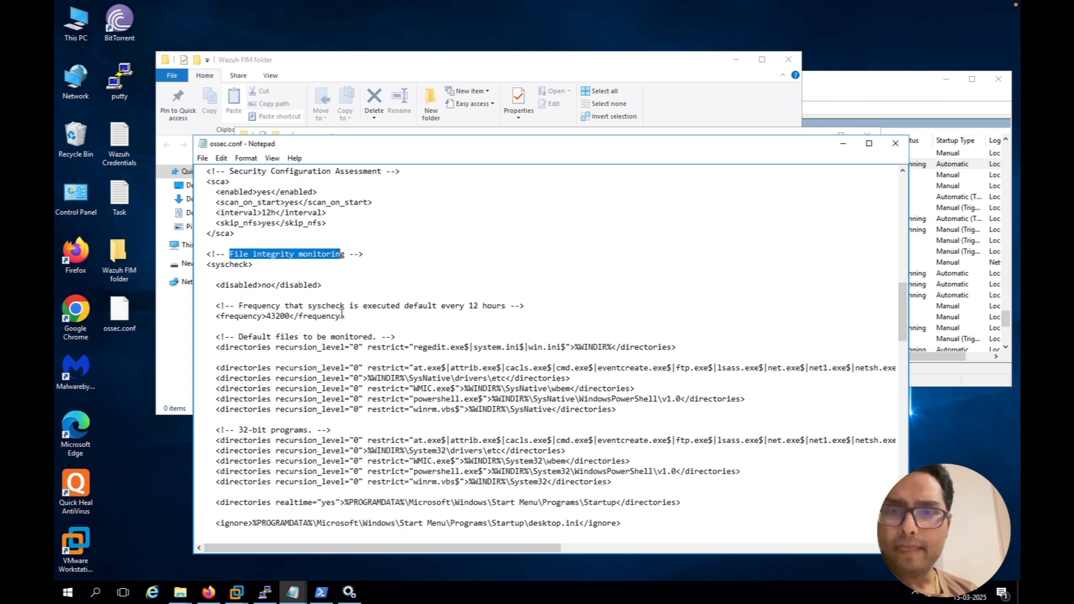
scroll(342, 314, down, 1)
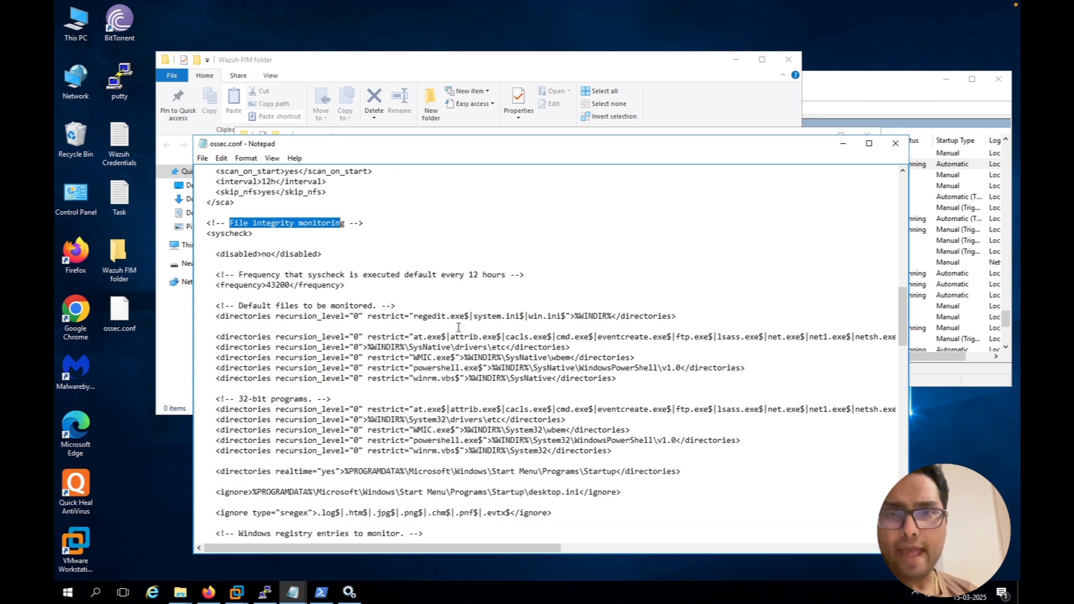
Insert an indented line below the "Default files to be monitored" comment containing the copied path of the Wazuh FIM folder
click(426, 307)
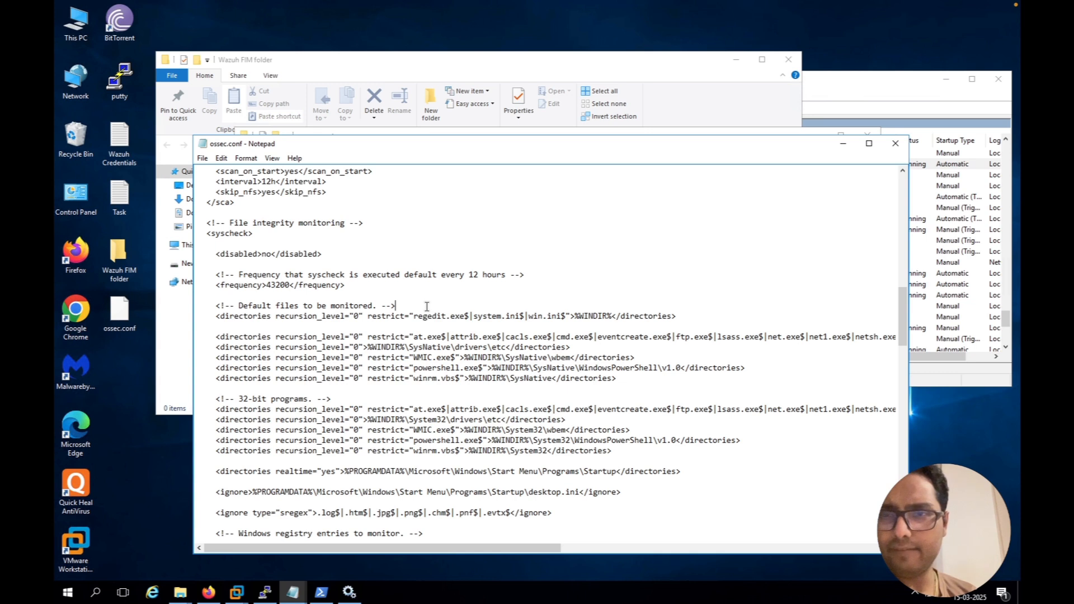
key(Return)
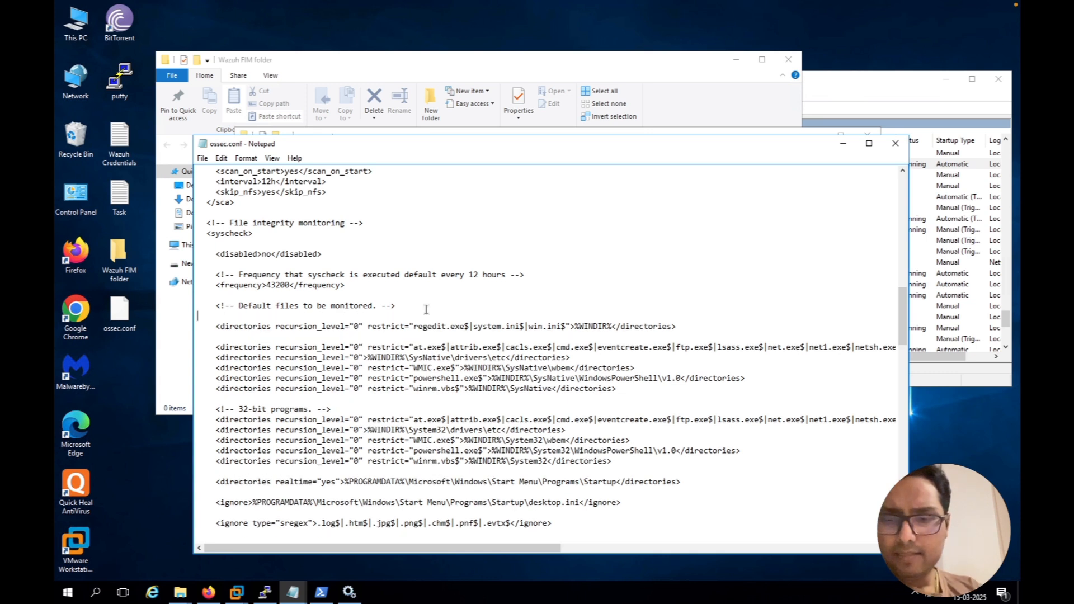
key(Tab)
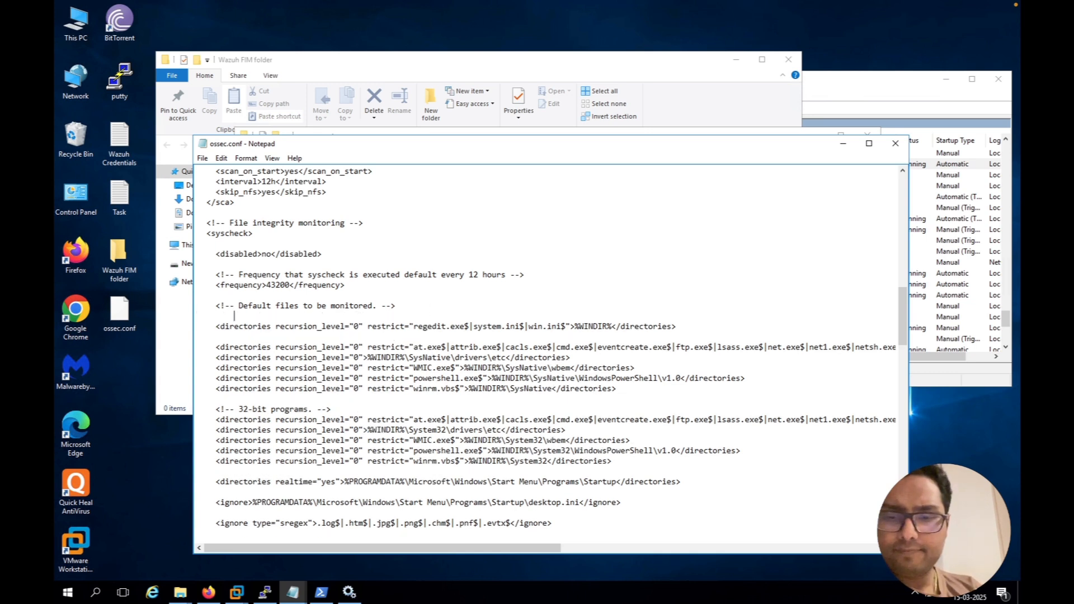
text(C:\Users\Debshankar\Desktop\Wazuh FIM folder)
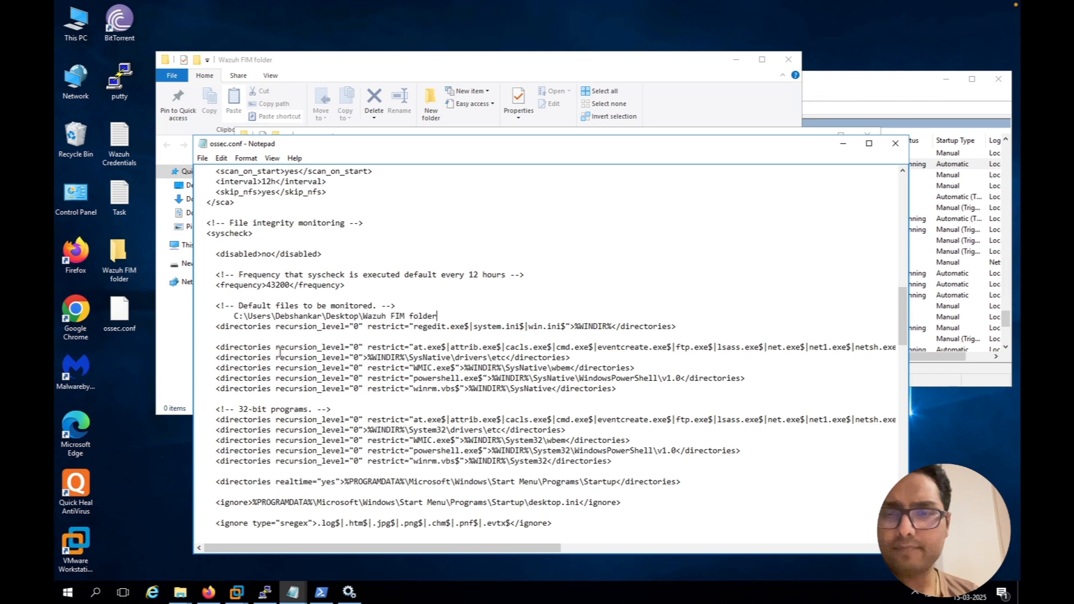
Add an opening <directories> tag directly before the Wazuh FIM folder path
click(226, 316)
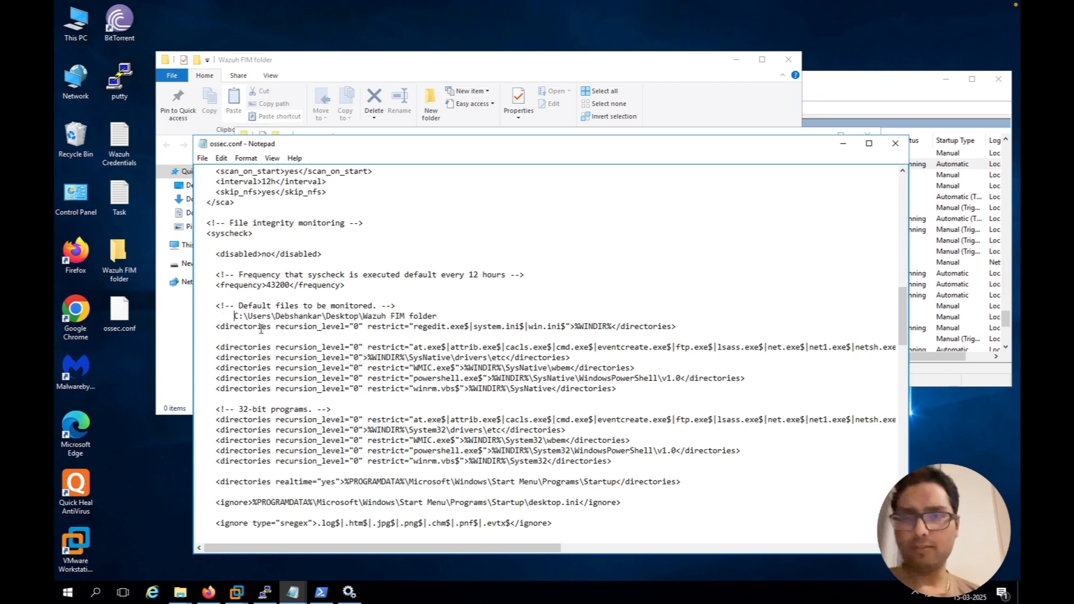
text(<di)
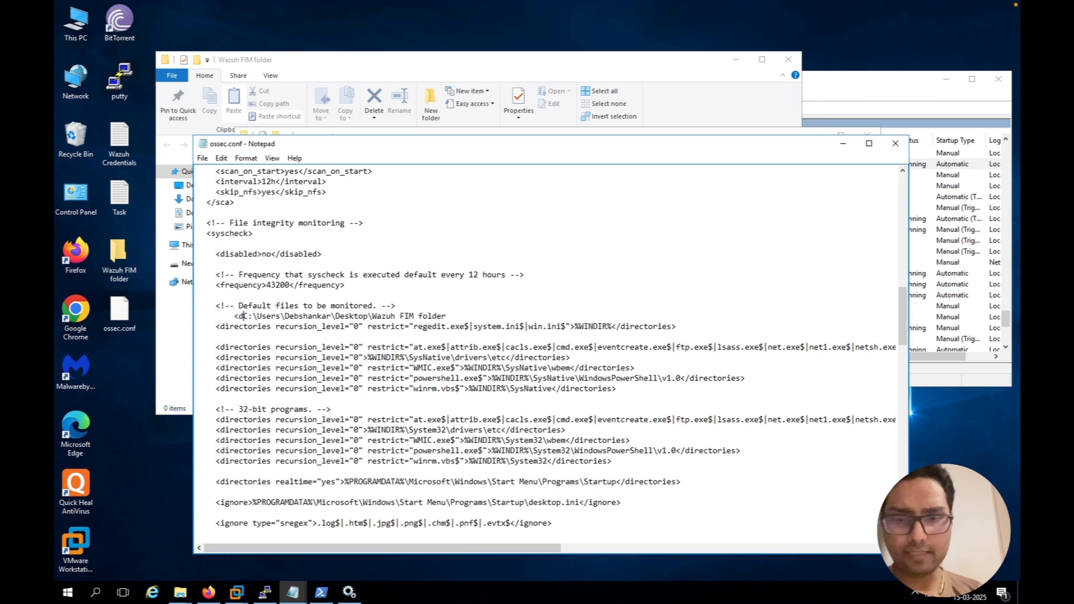
text(rectories)
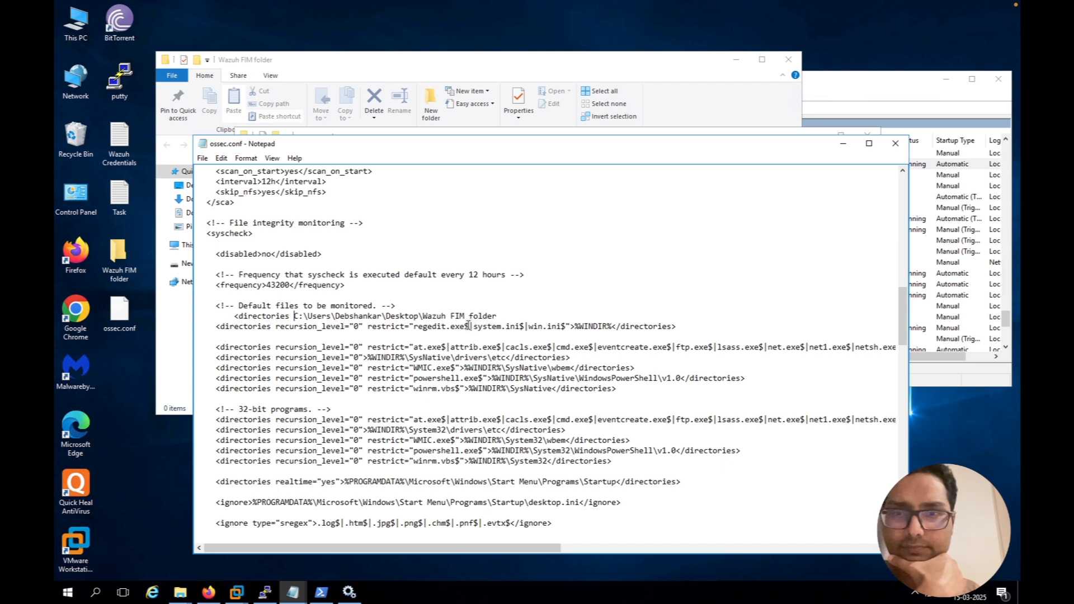
key(BackSpace)
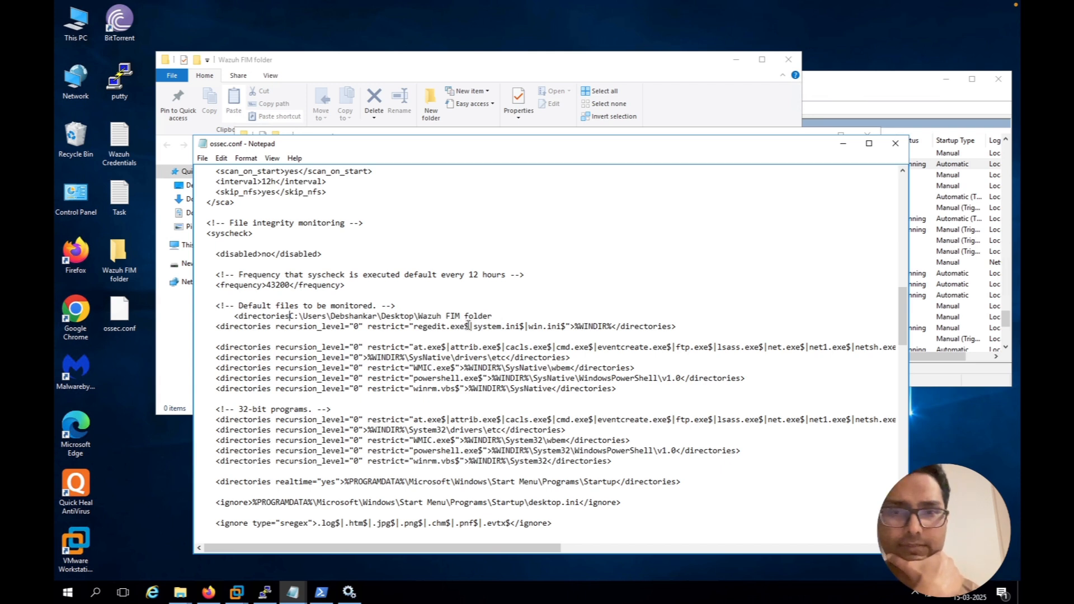
text(>)
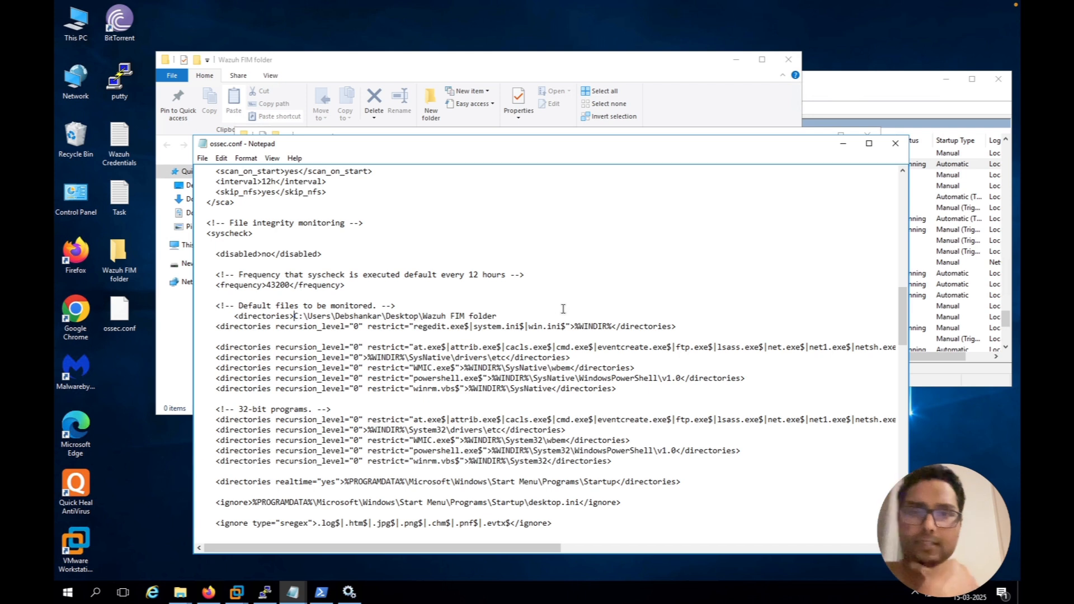
Add a closing </directories> tag directly after the Wazuh FIM folder path and save ossec.conf
click(542, 317)
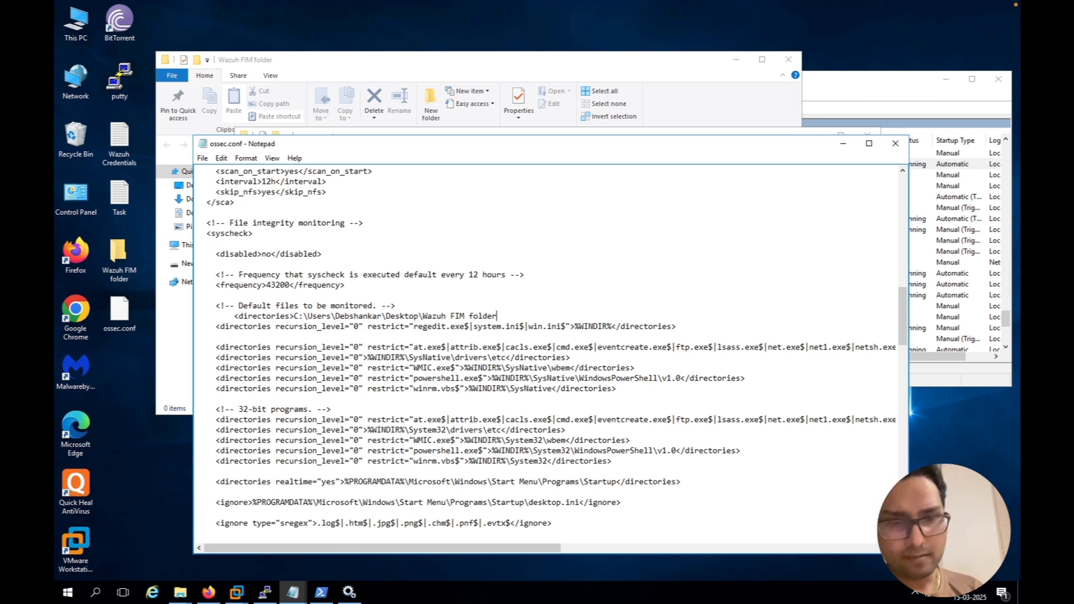
text(</direct)
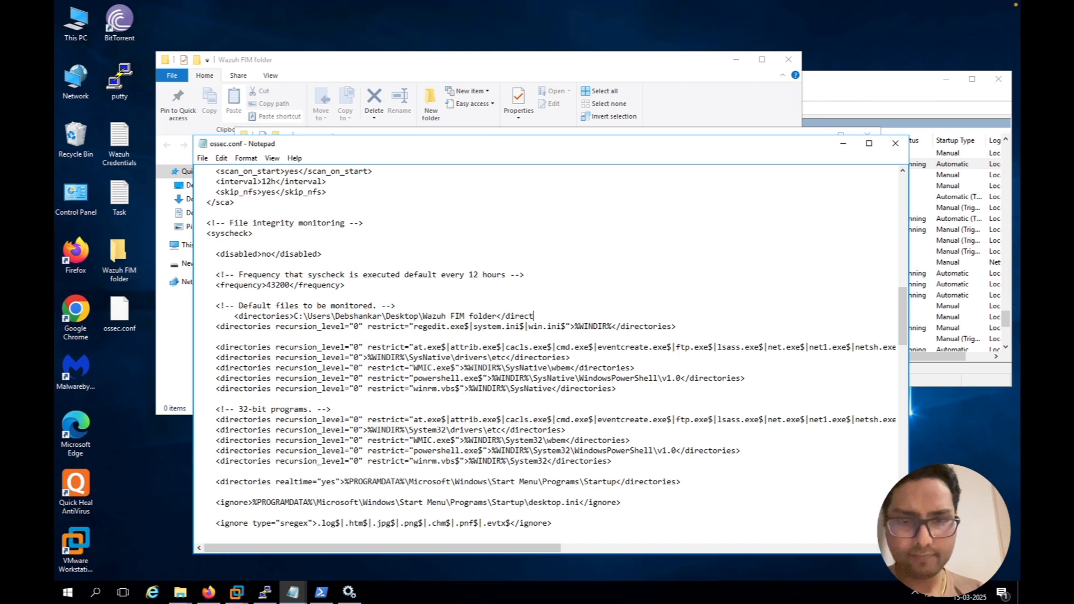
text(ories>)
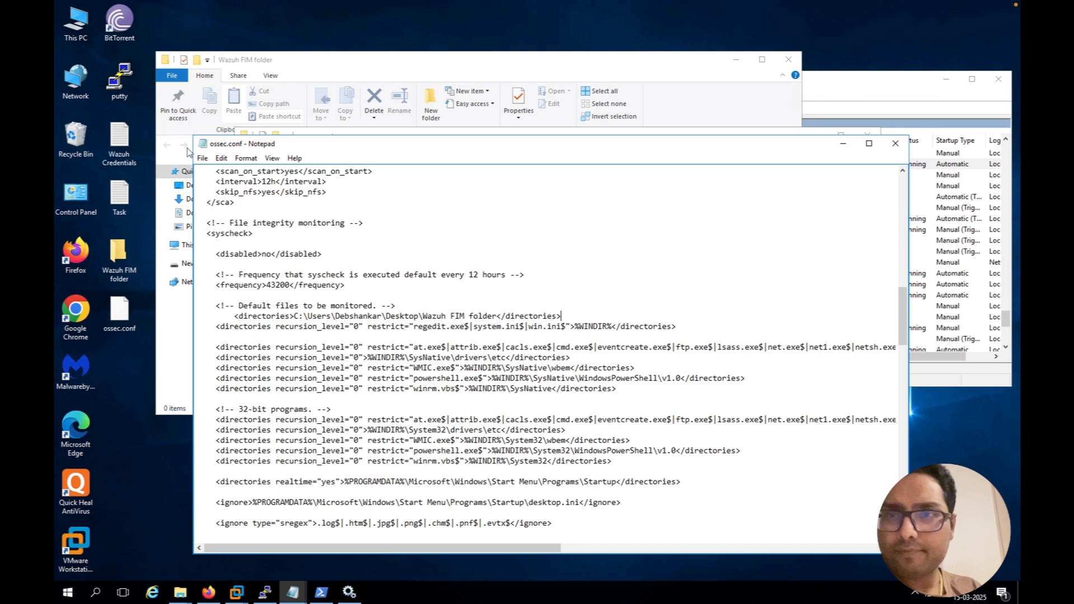
click(200, 159)
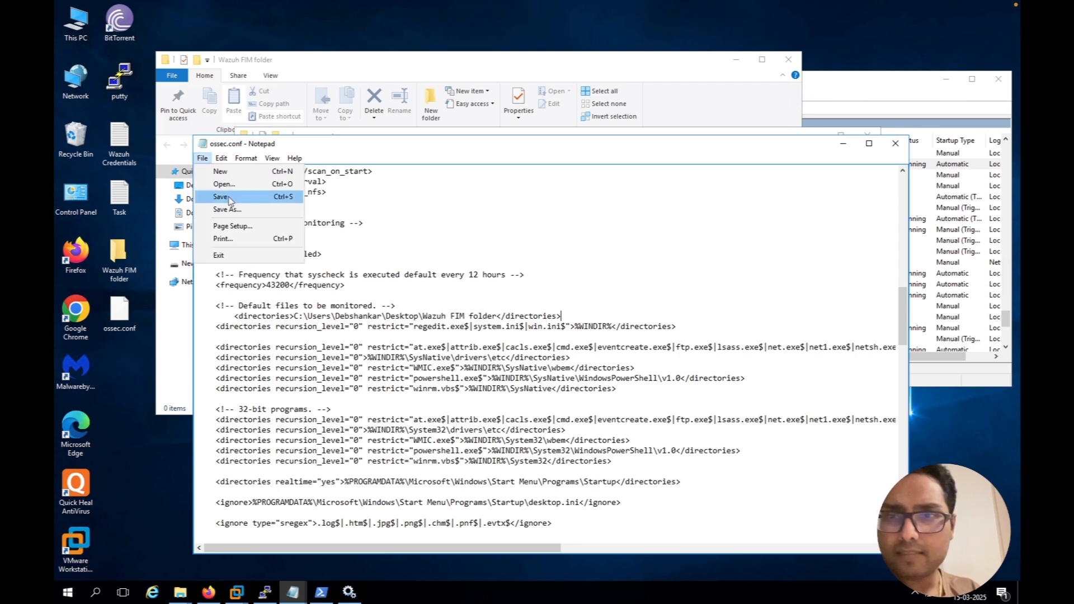
click(230, 197)
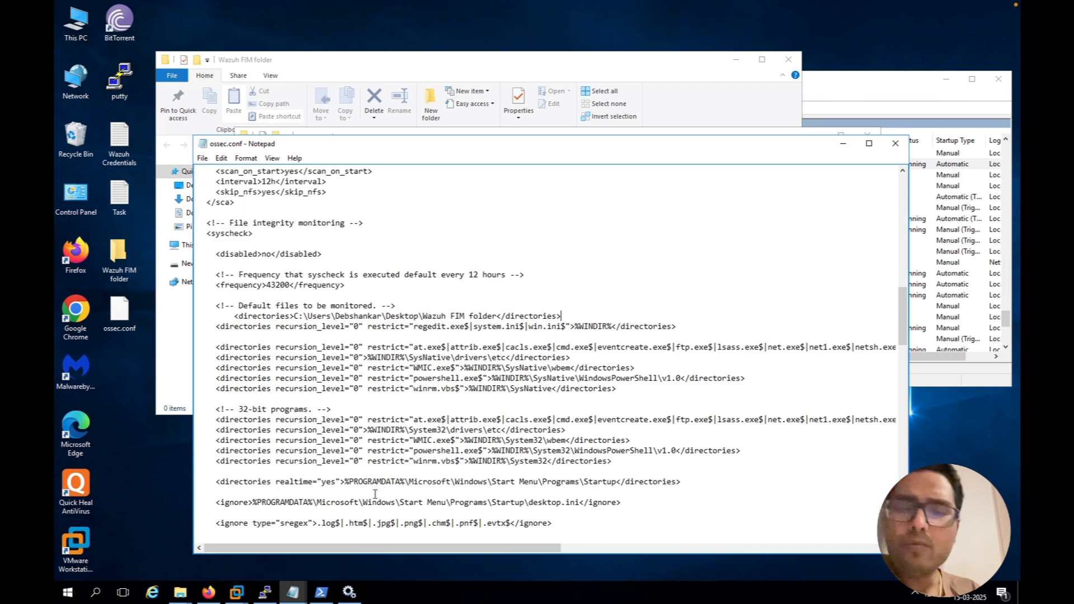
Restart the Wazuh service in the Services console and return to ossec.conf
mouse_move(349, 599)
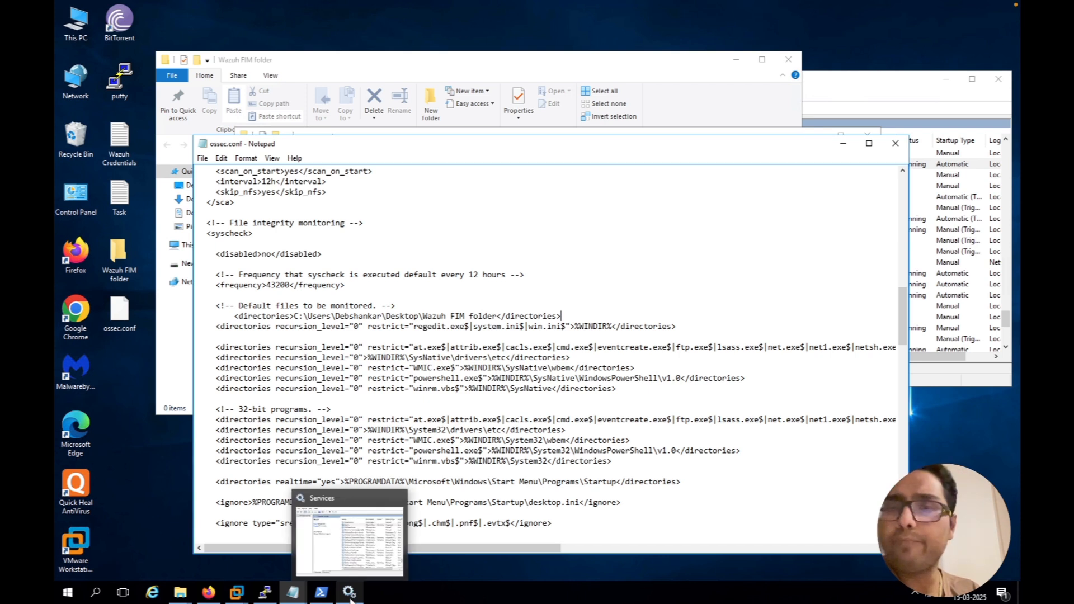
click(353, 556)
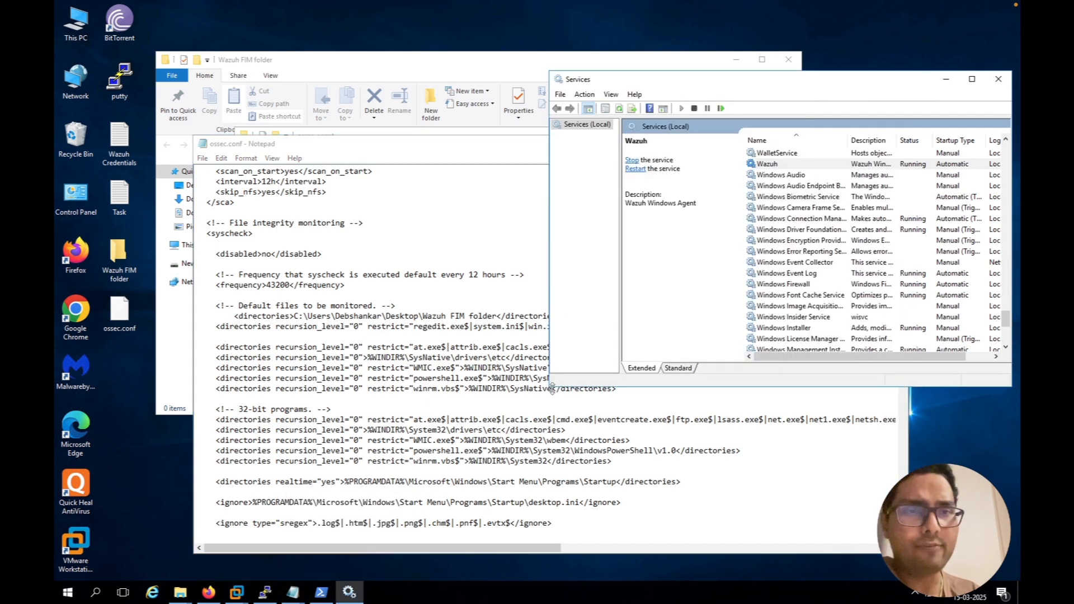
click(783, 163)
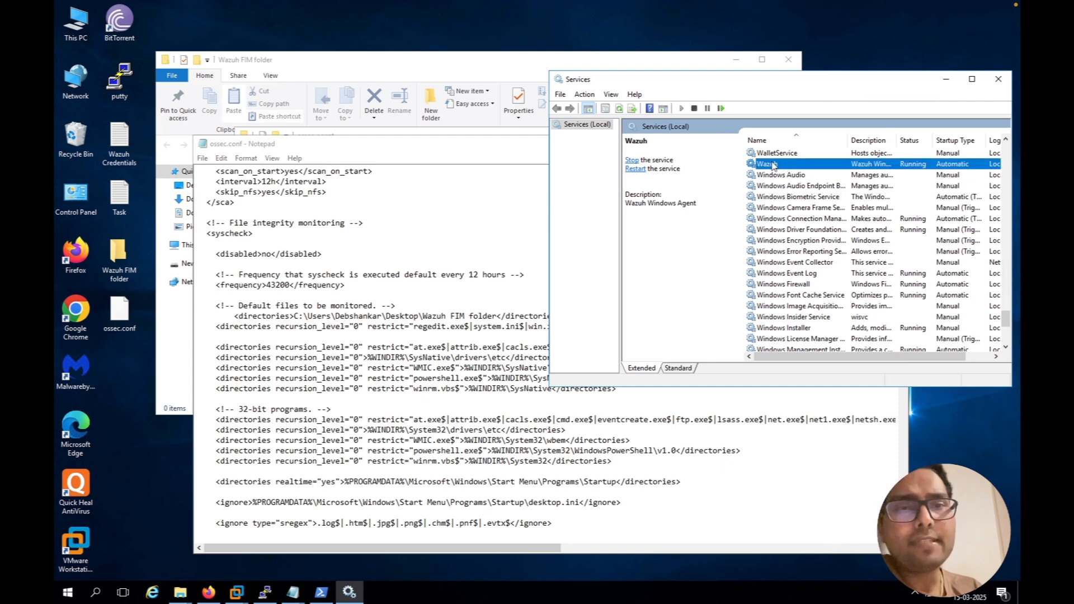
click(635, 169)
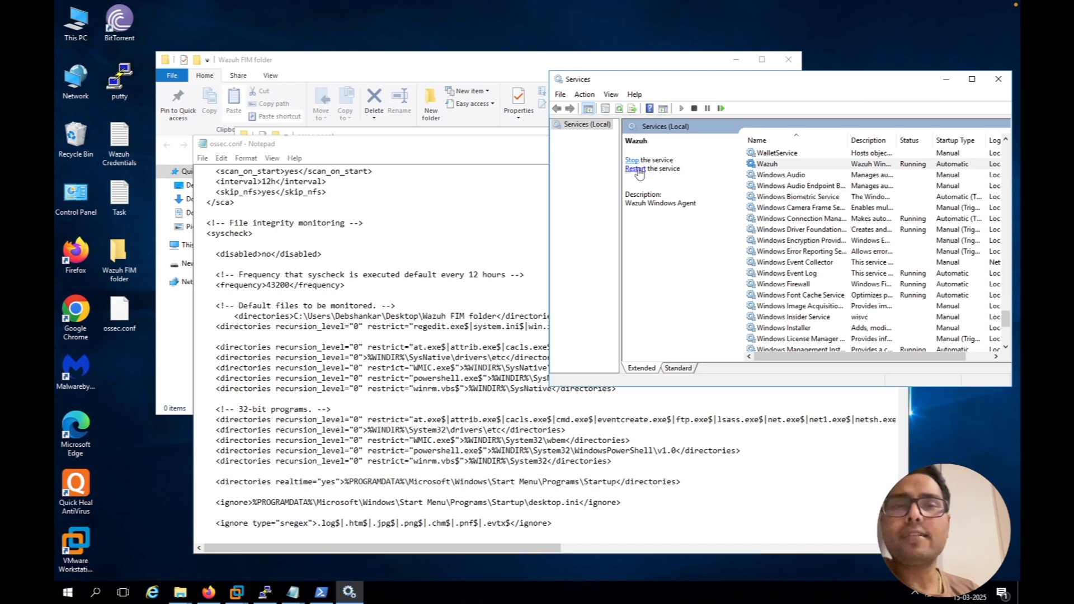
click(480, 153)
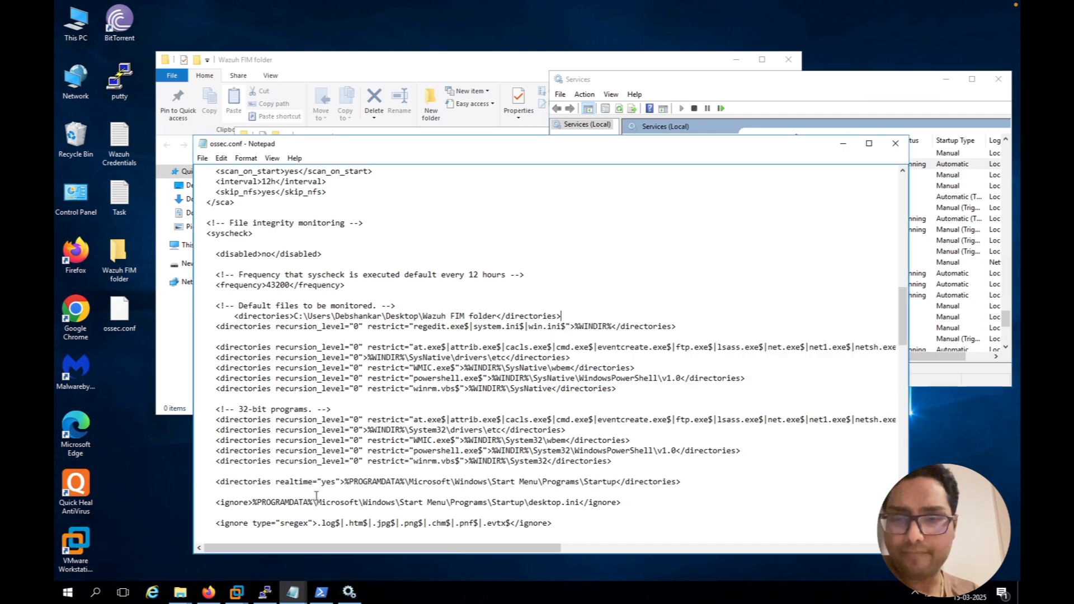
Switch to the Wazuh dashboard in Firefox and check the agents summary on the Overview page
click(207, 593)
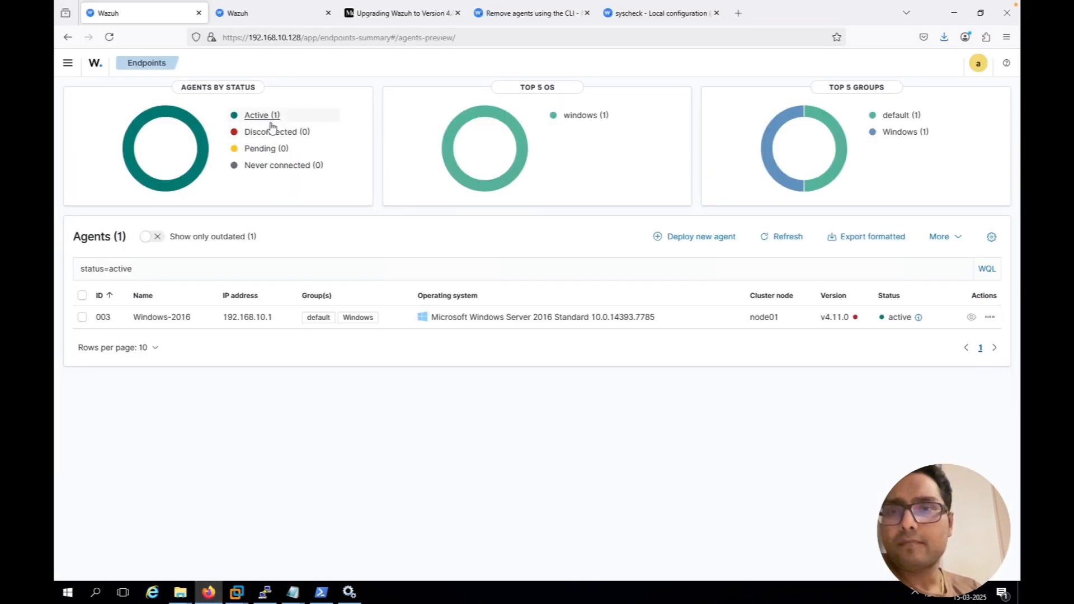
click(93, 65)
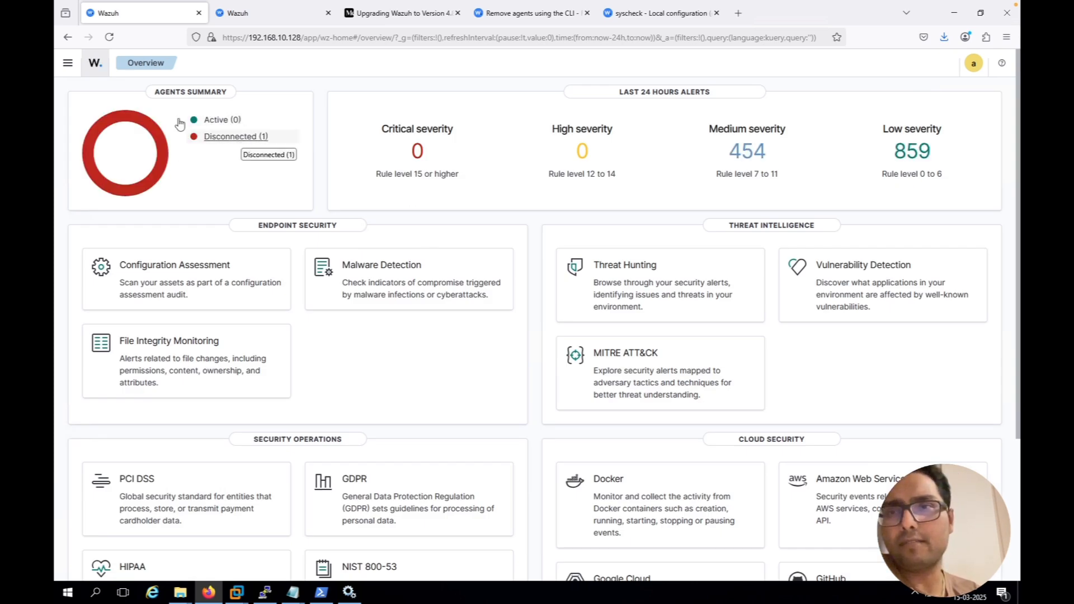
click(109, 37)
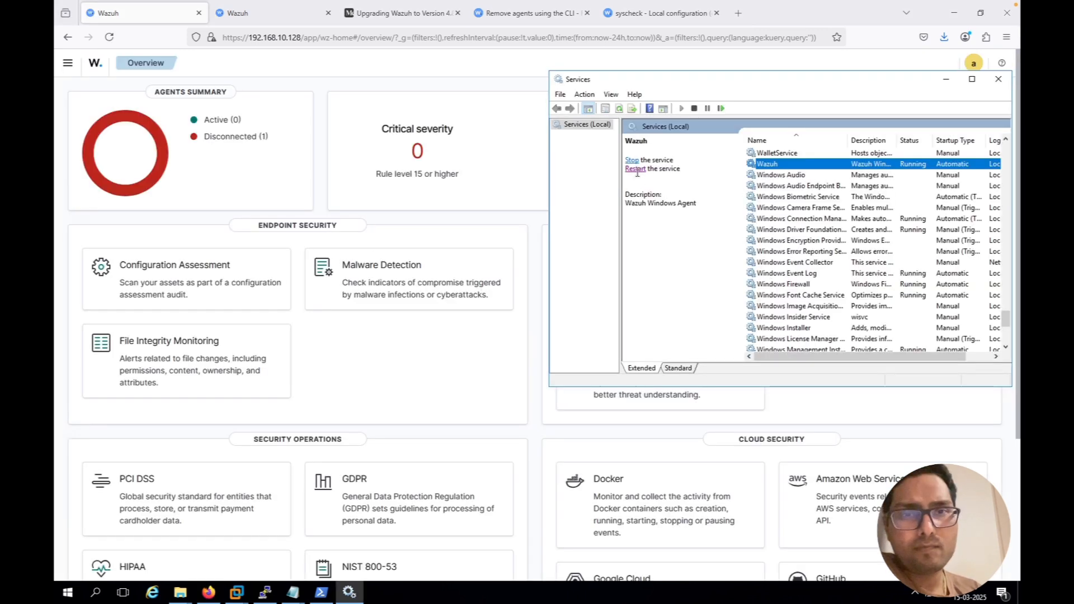
Restart the Wazuh service once more and recheck the agents summary on the dashboard's home page
click(637, 171)
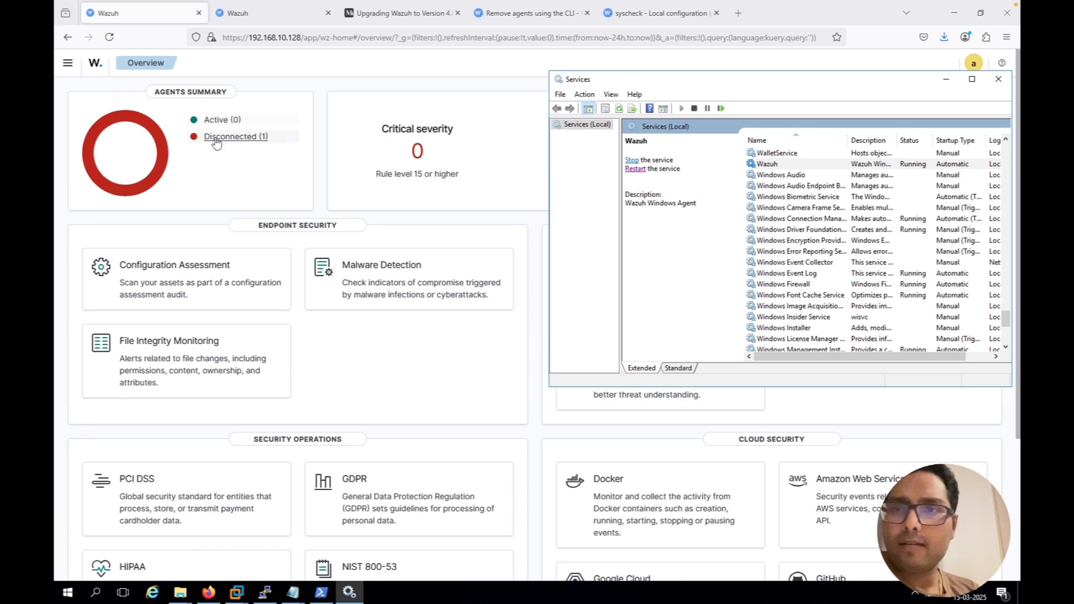
click(98, 70)
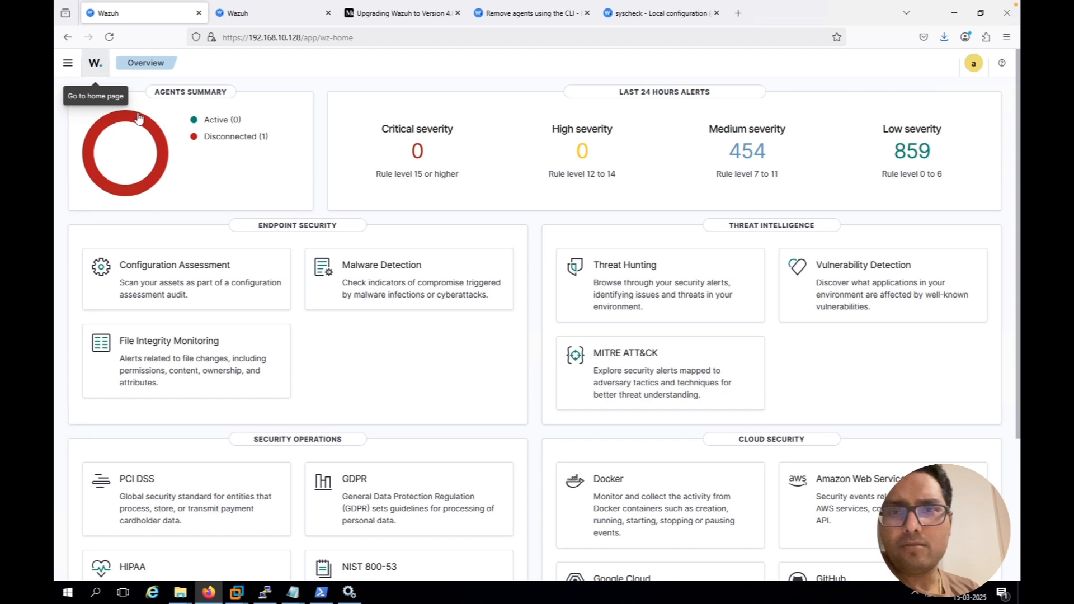
mouse_move(138, 118)
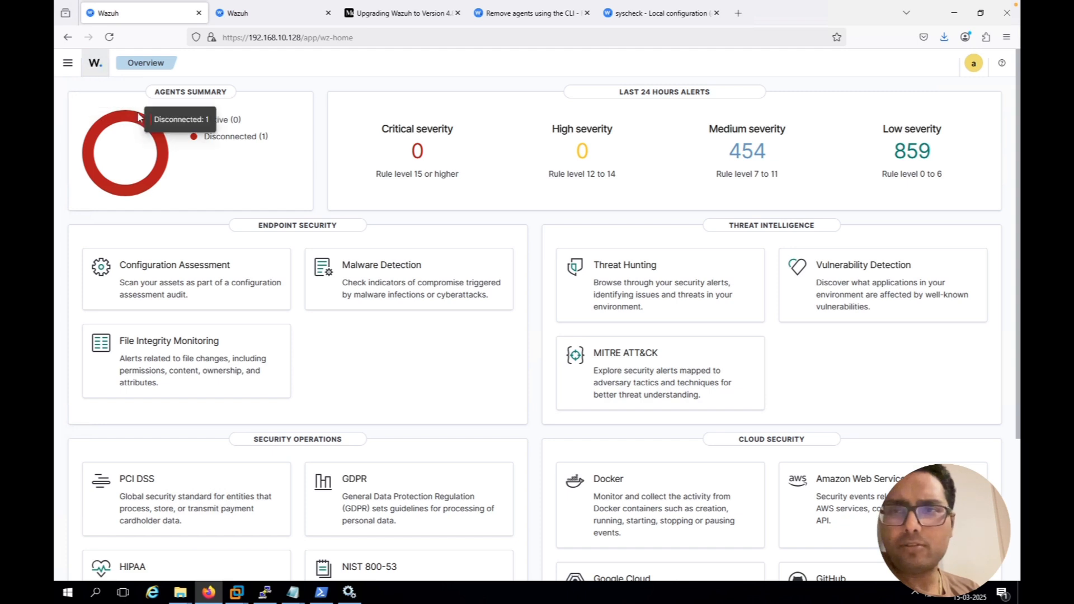
Inspect the Windows-2016 agent's status details in the disconnected endpoints list, and switch to the PuTTY terminal of the Wazuh server
click(67, 65)
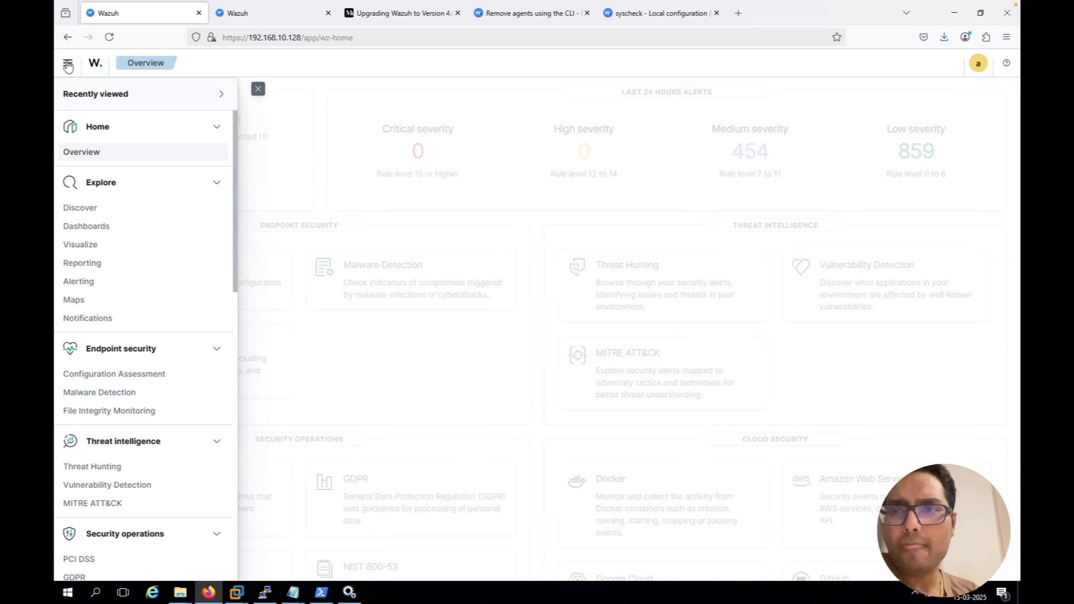
click(261, 149)
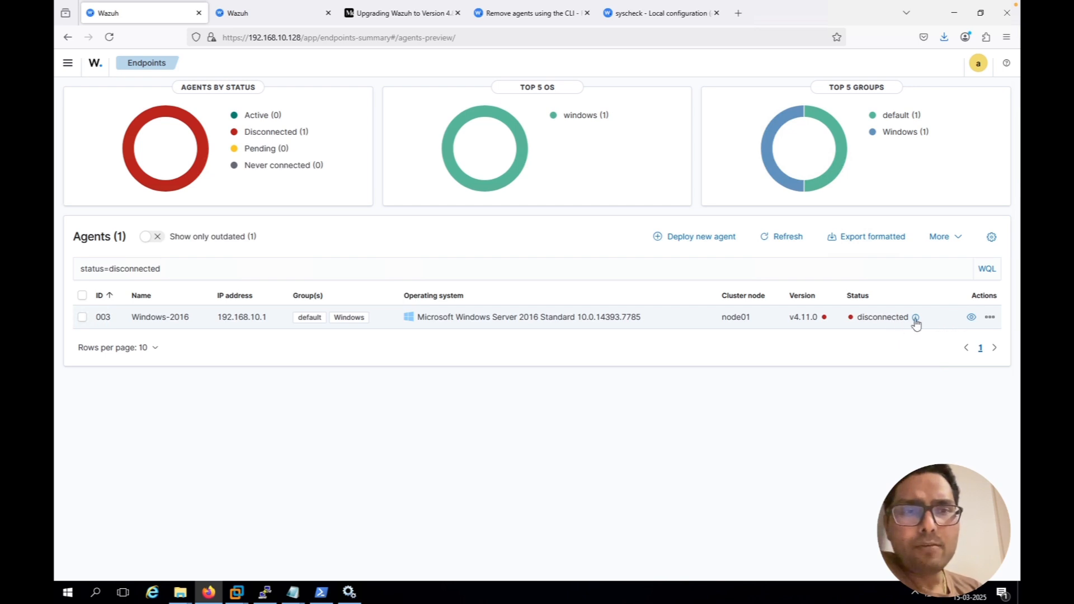
mouse_move(916, 323)
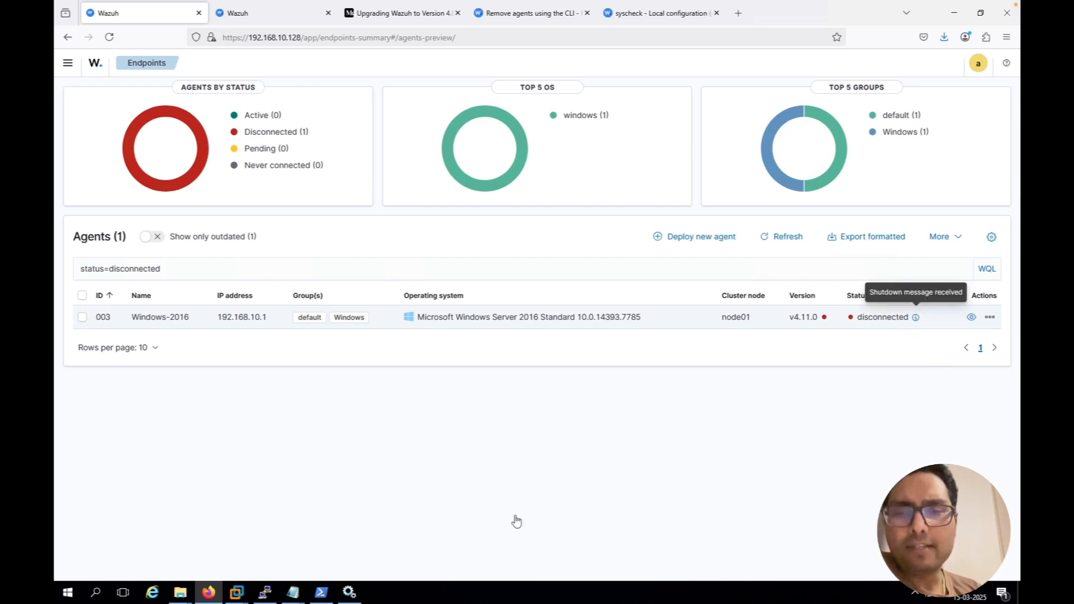
click(268, 594)
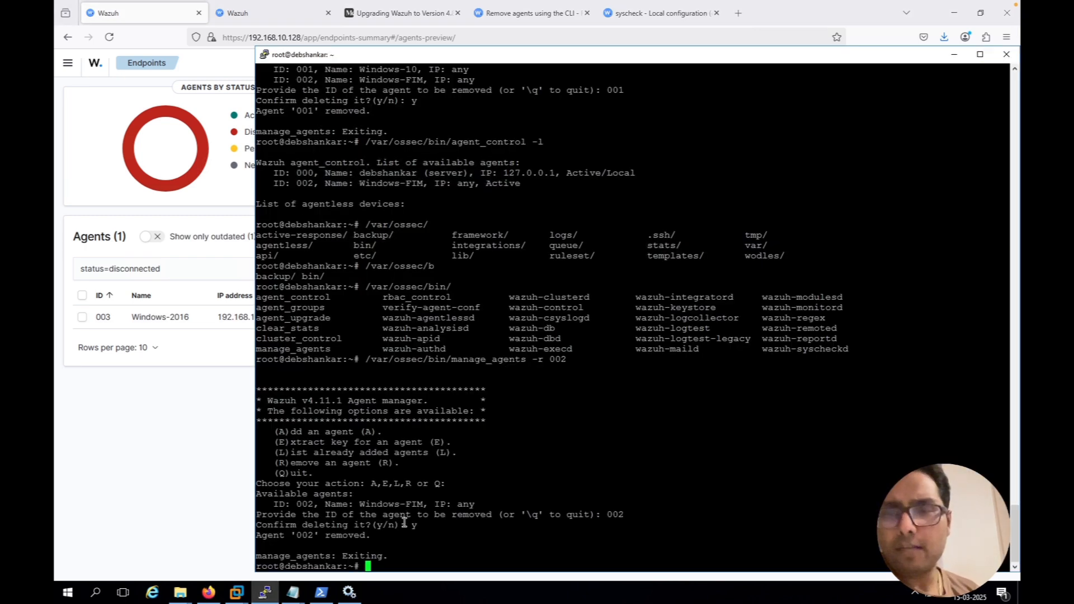
key(Up)
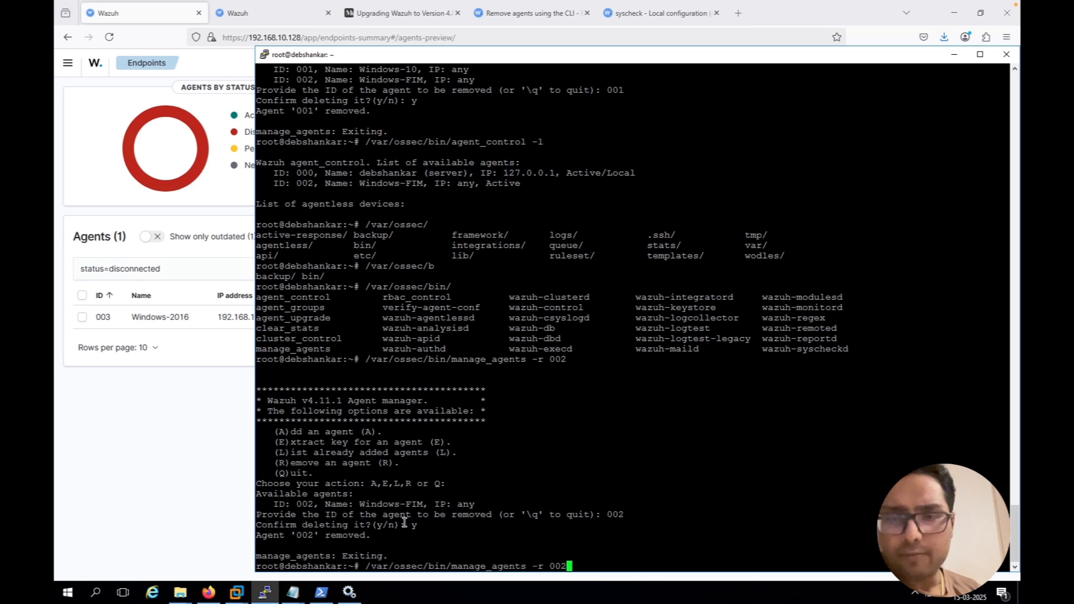
key(Up)
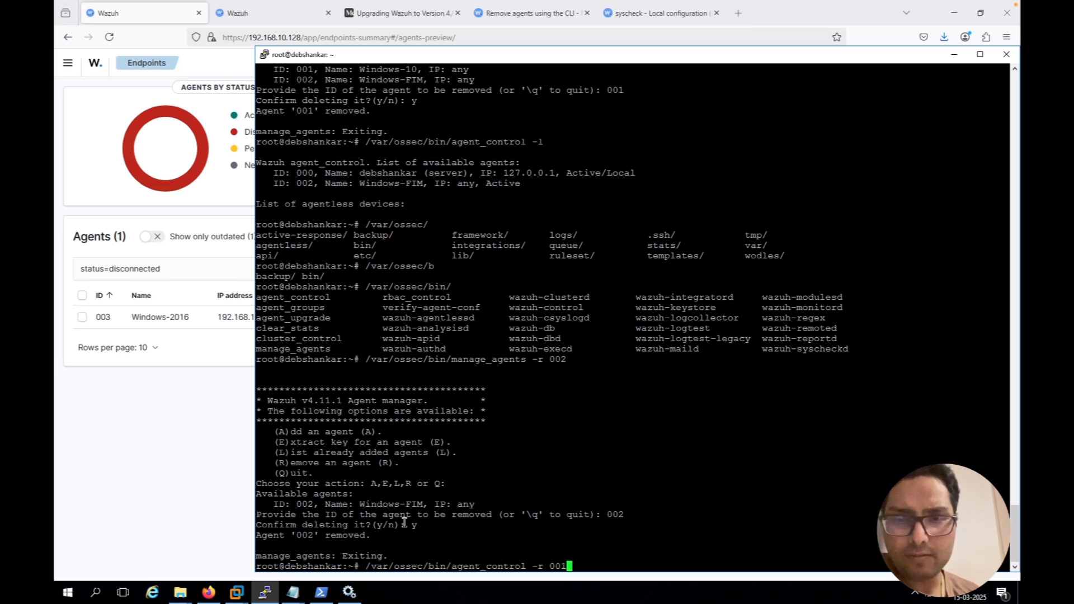
key(BackSpace)
key(BackSpace)
key(BackSpace)
key(BackSpace)
key(BackSpace)
key(BackSpace)
key(BackSpace)
key(BackSpace)
key(BackSpace)
key(BackSpace)
key(BackSpace)
key(BackSpace)
key(BackSpace)
key(BackSpace)
key(BackSpace)
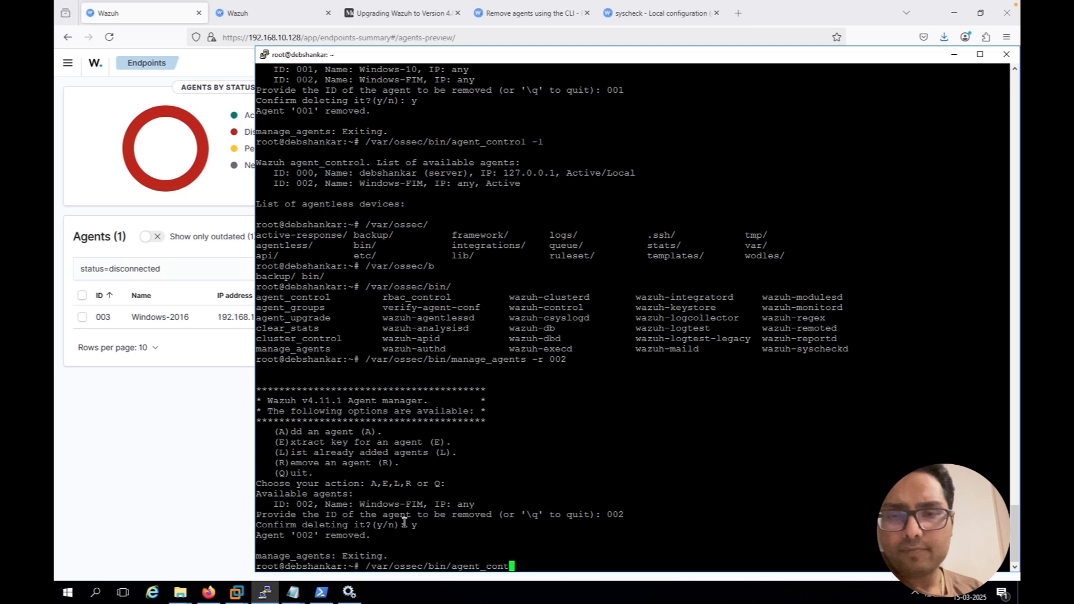
key(BackSpace)
key(BackSpace)
key(BackSpace)
key(BackSpace)
key(BackSpace)
key(BackSpace)
key(BackSpace)
key(BackSpace)
key(BackSpace)
key(BackSpace)
key(BackSpace)
key(BackSpace)
key(BackSpace)
key(BackSpace)
key(BackSpace)
key(BackSpace)
key(BackSpace)
key(BackSpace)
key(BackSpace)
key(BackSpace)
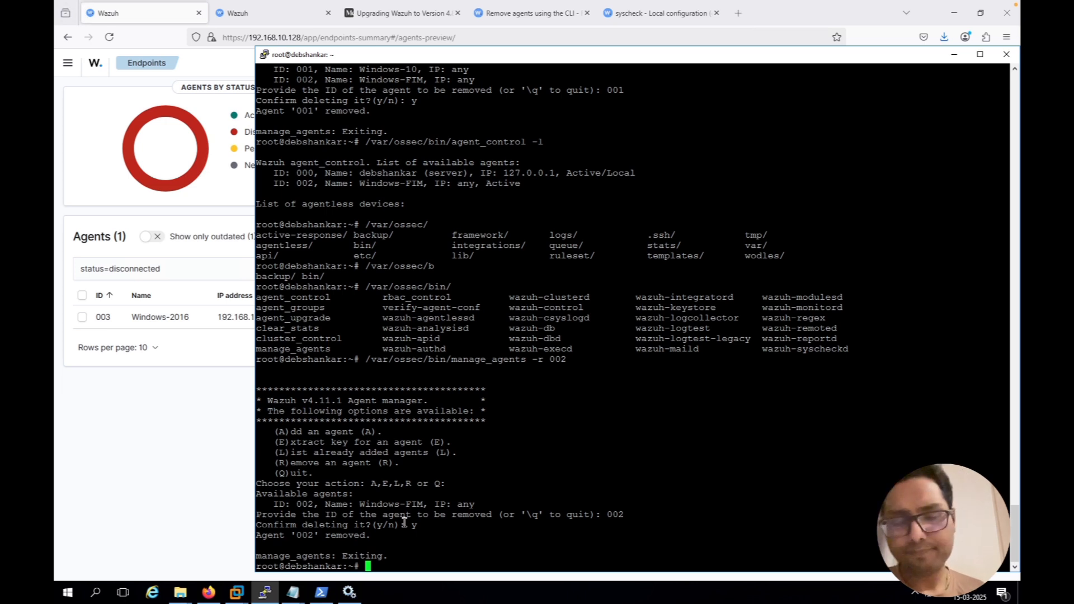
Restart the Wazuh manager on the server with the command "systemctl restart wazuh-manager"
text(system)
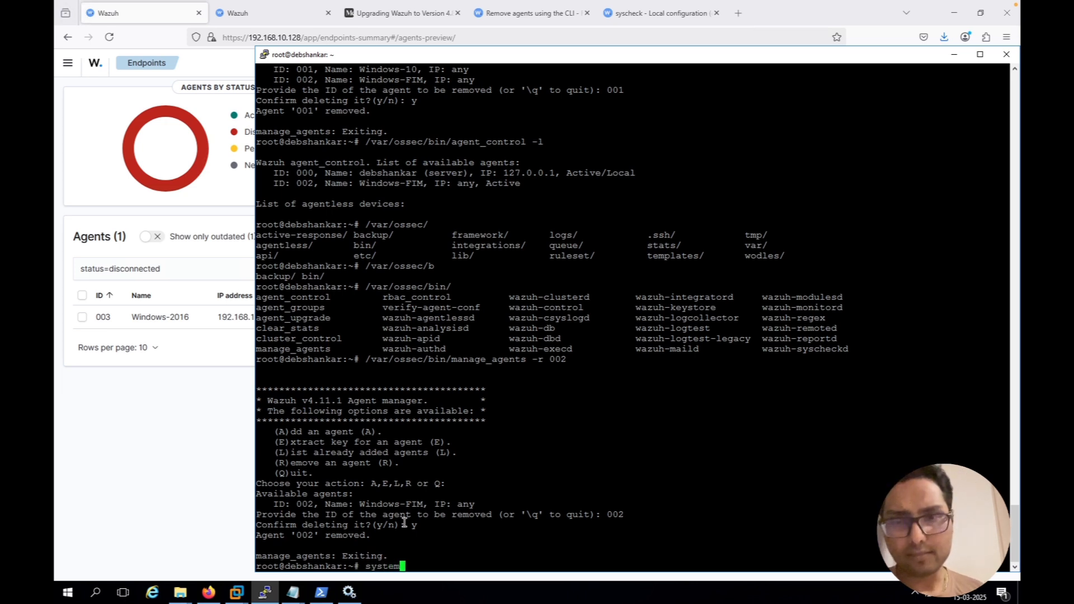
text(c)
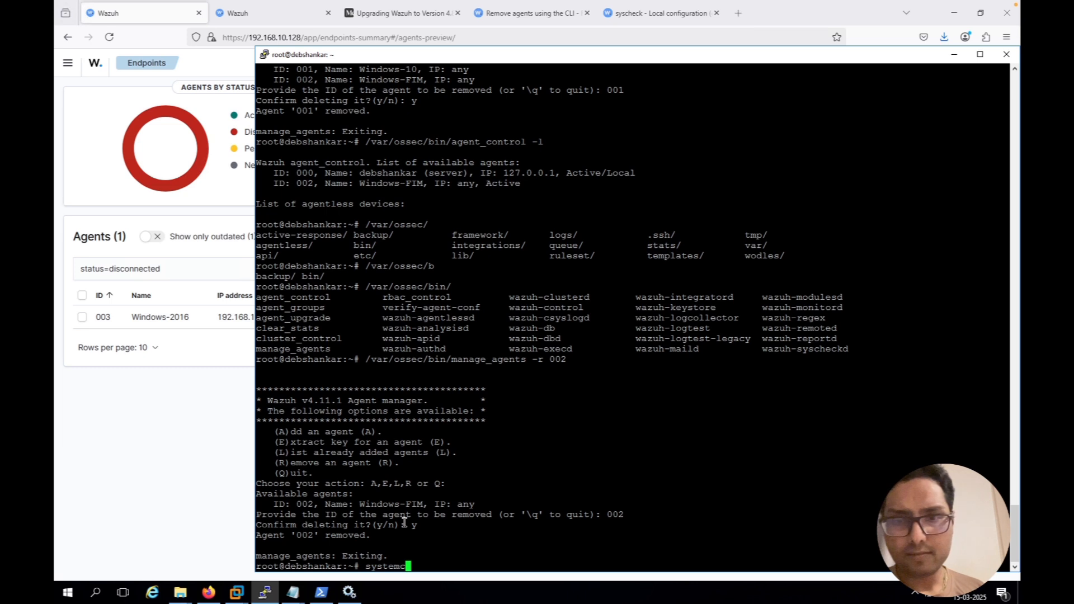
text(tl rest)
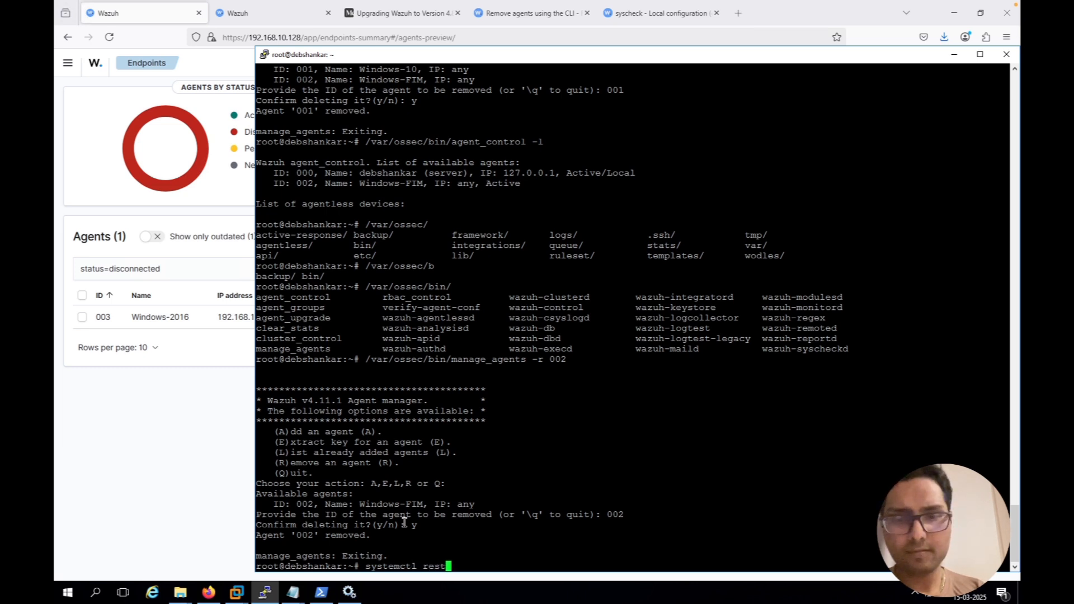
text(art wazuh-)
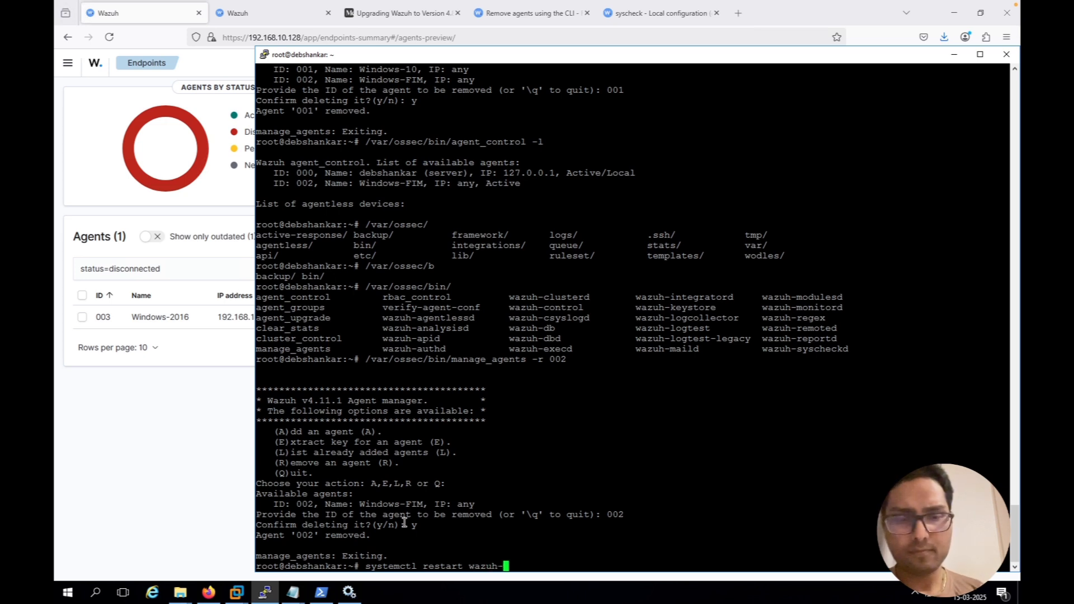
text(m)
key(Tab)
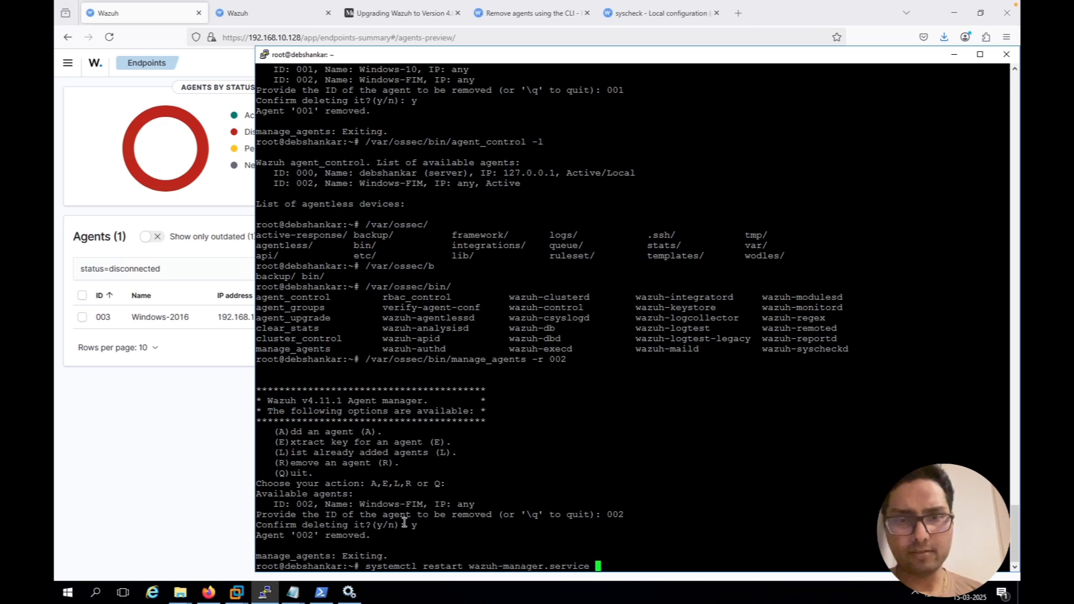
key(BackSpace)
key(BackSpace)
key(BackSpace)
key(BackSpace)
key(BackSpace)
key(BackSpace)
key(BackSpace)
key(BackSpace)
key(BackSpace)
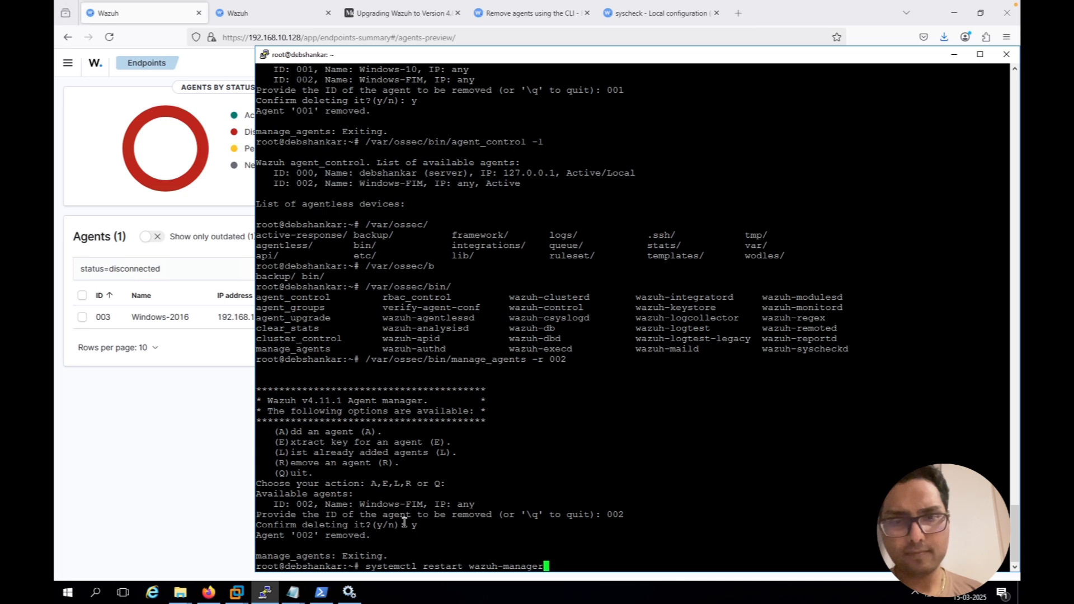
key(Return)
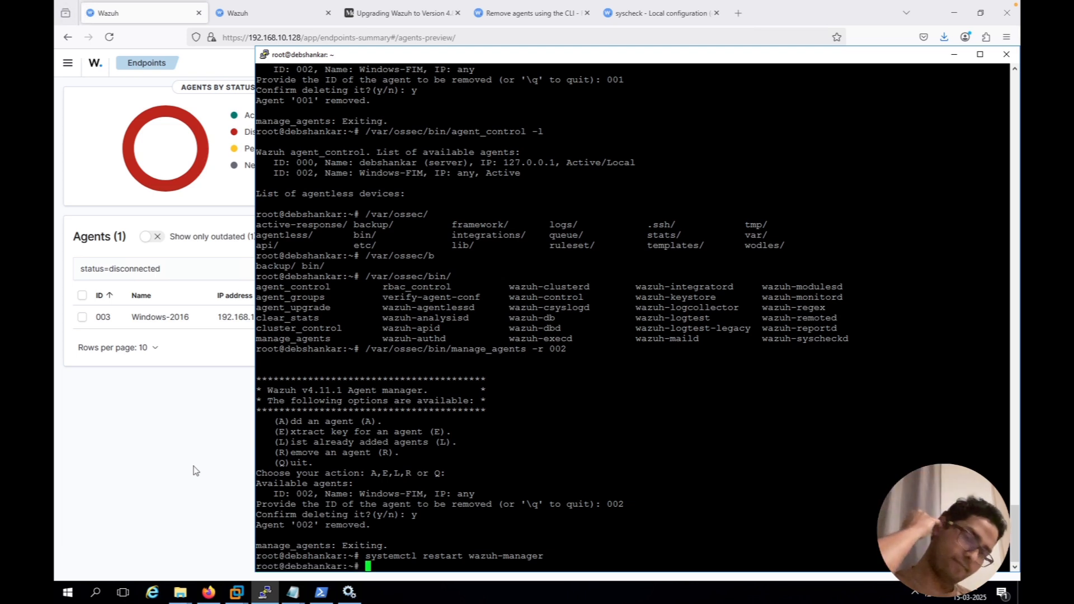
Return to the Wazuh dashboard, list the active endpoints and open the Windows-2016 agent's details page
click(193, 470)
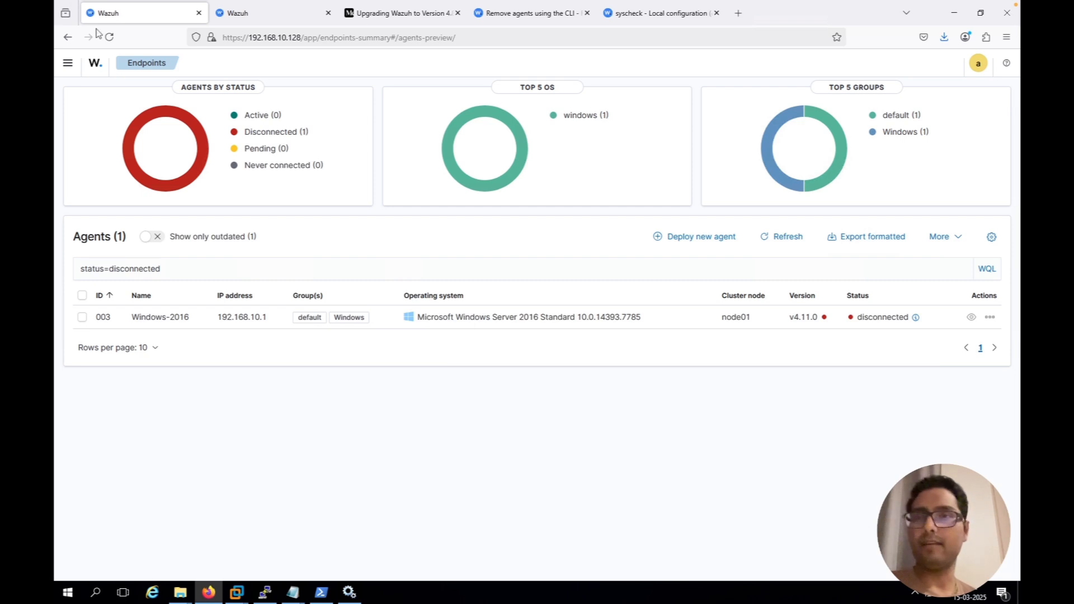
click(100, 69)
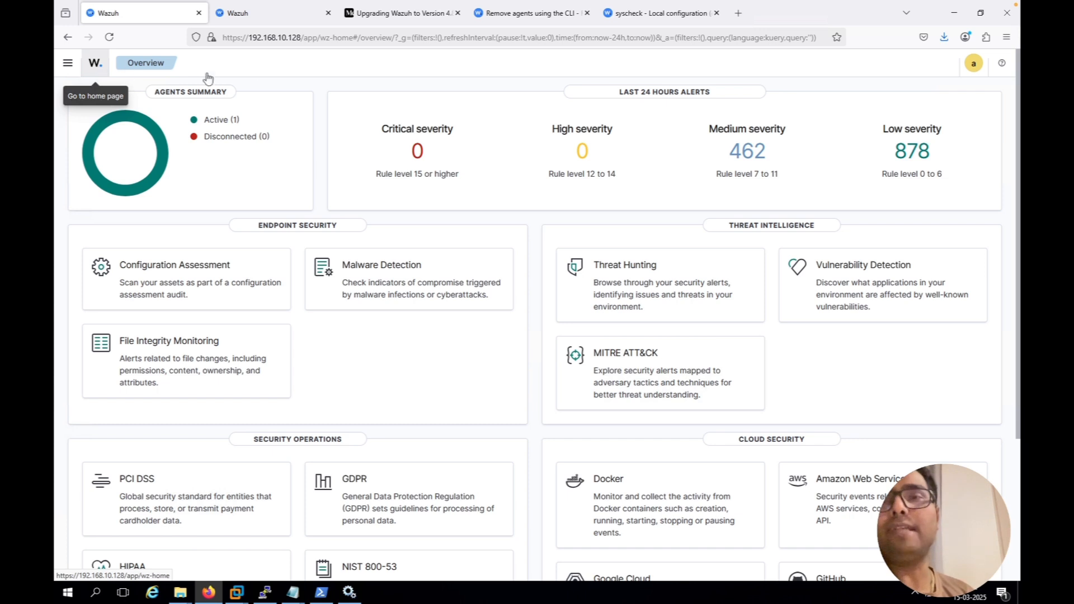
click(222, 124)
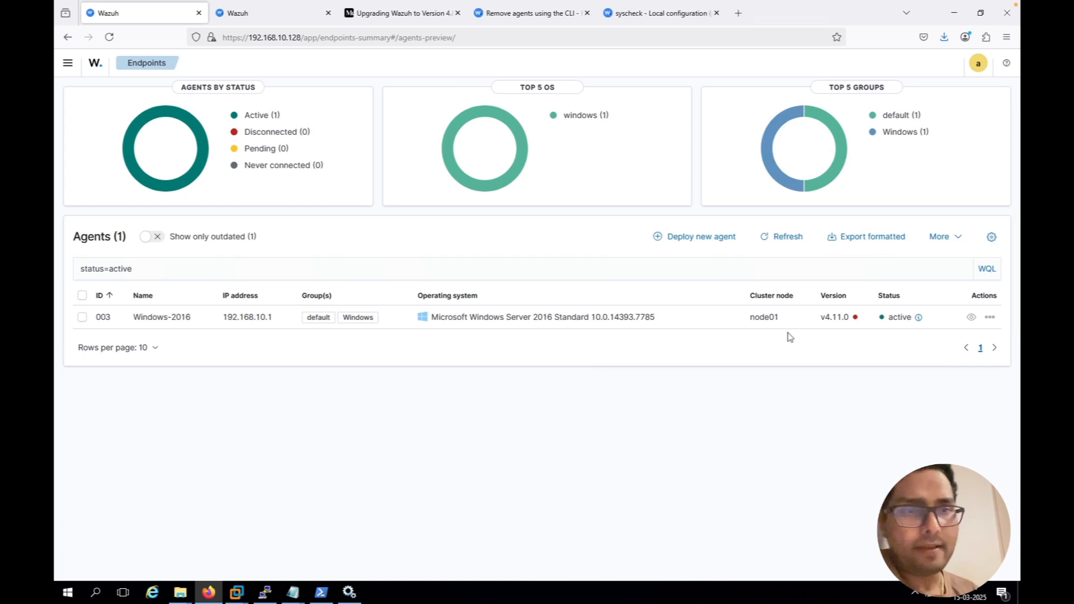
click(972, 317)
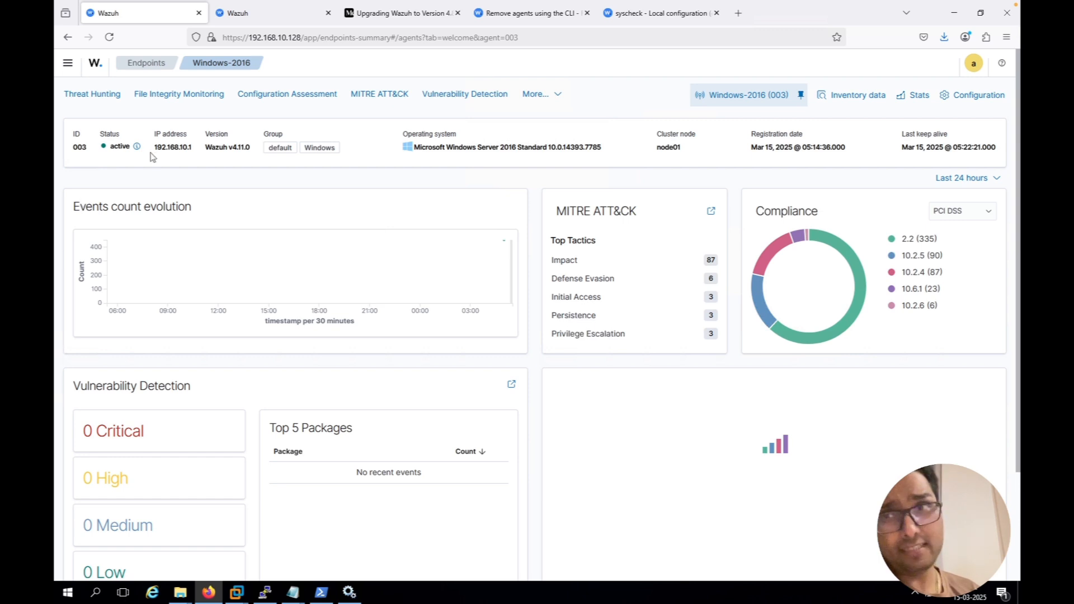
Examine the File Integrity Monitoring dashboard, file inventory and events of the Windows-2016 agent, and refresh the inventory's file list
click(173, 92)
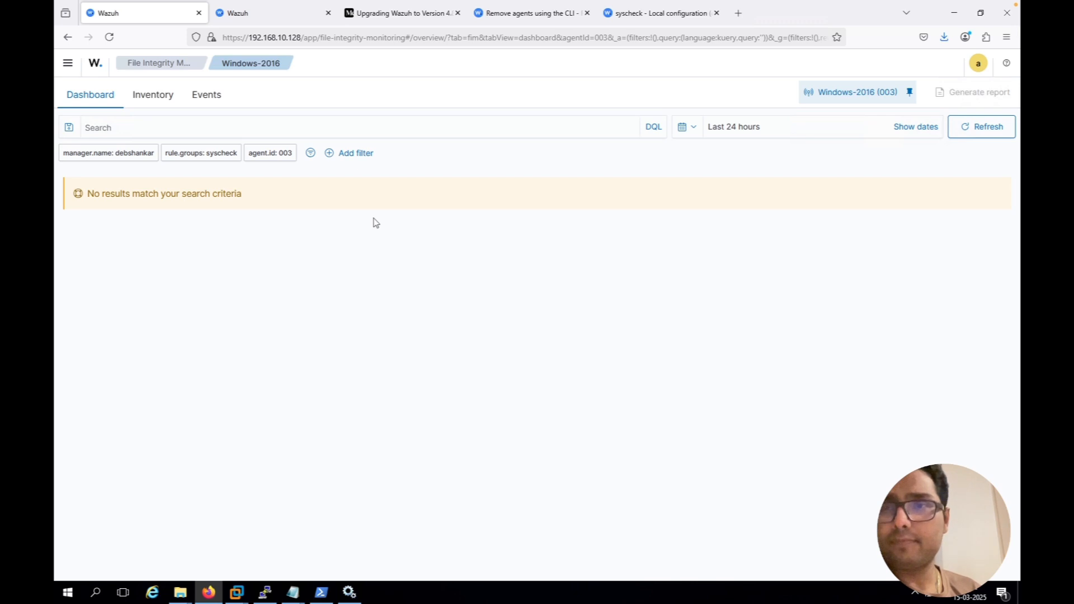
click(161, 100)
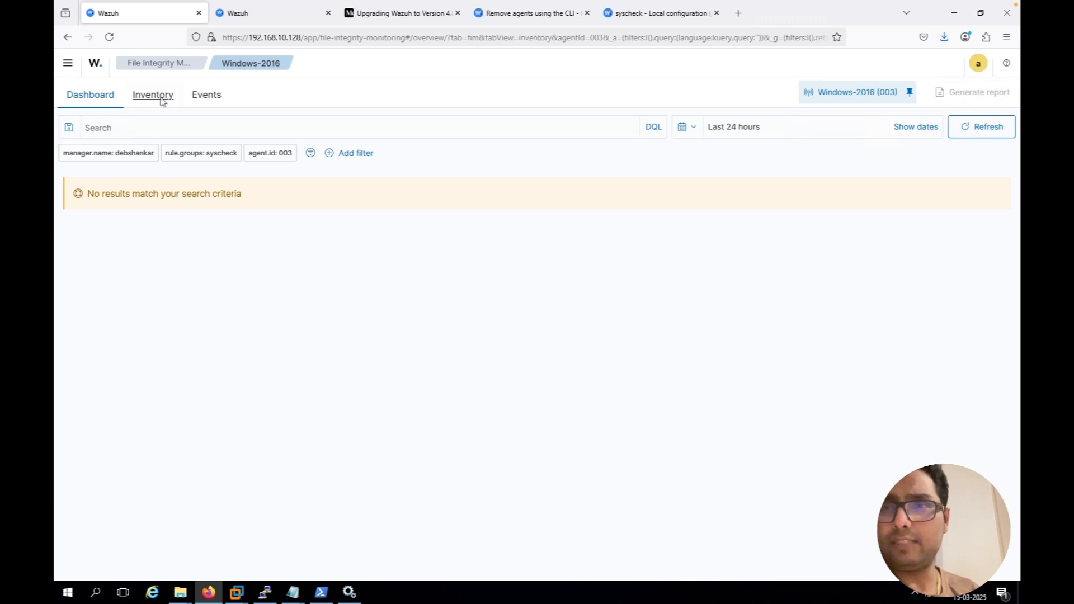
click(211, 96)
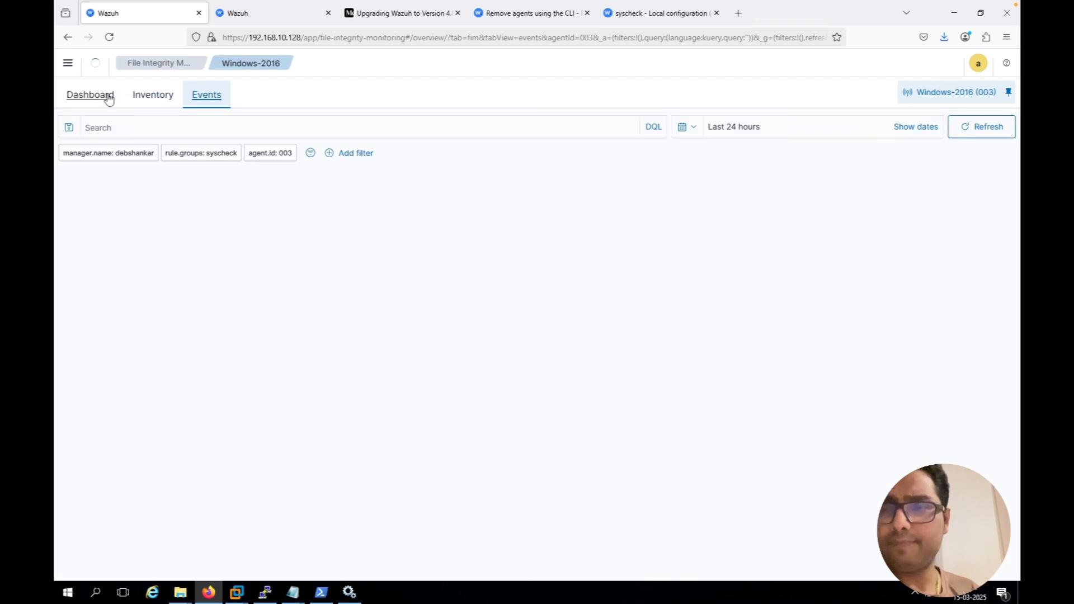
click(109, 96)
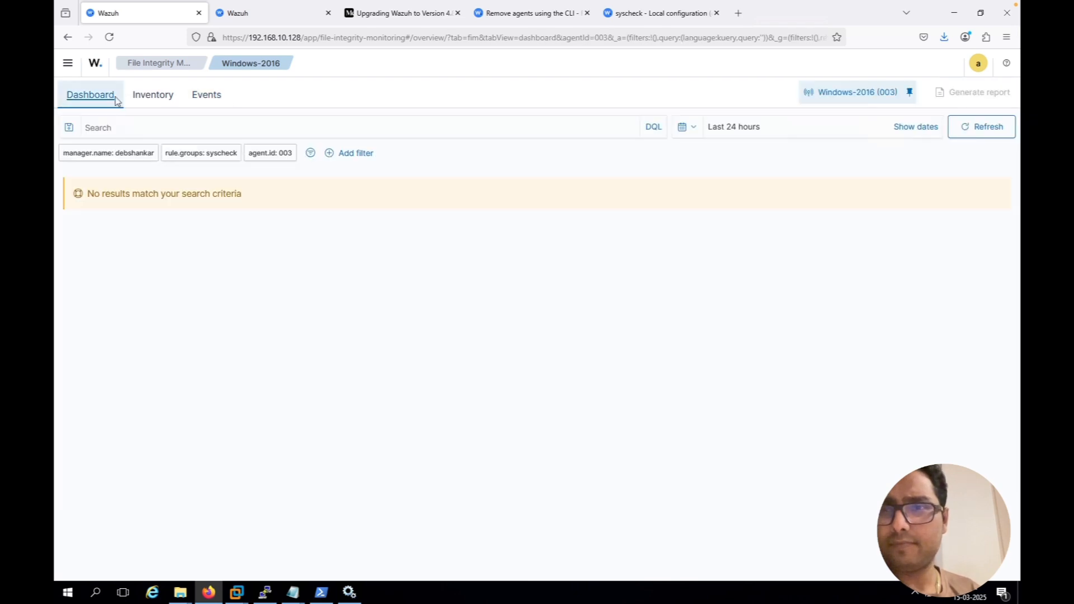
click(141, 106)
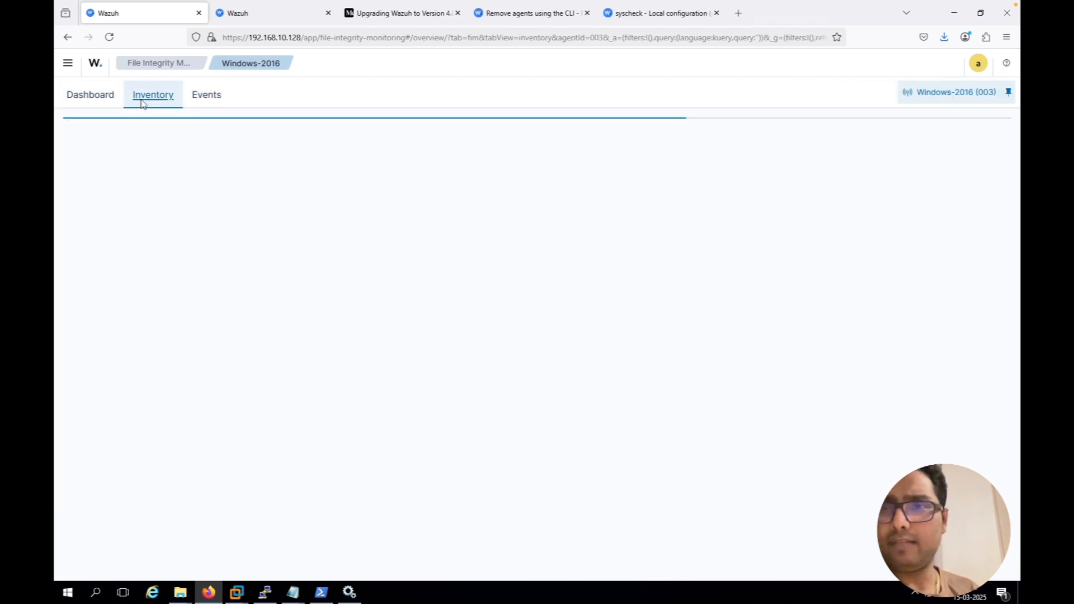
click(210, 104)
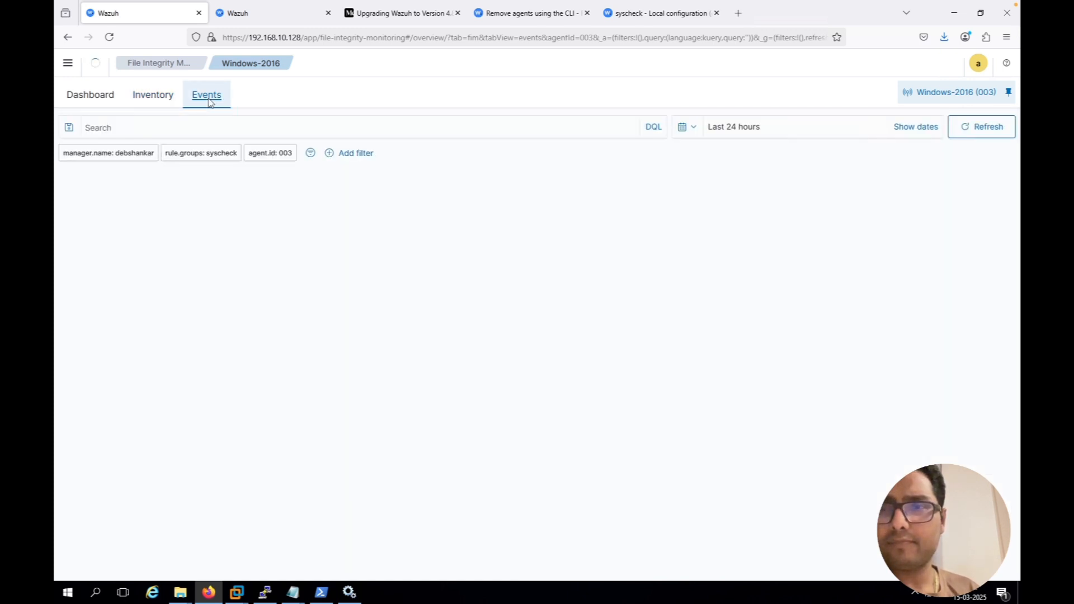
click(172, 99)
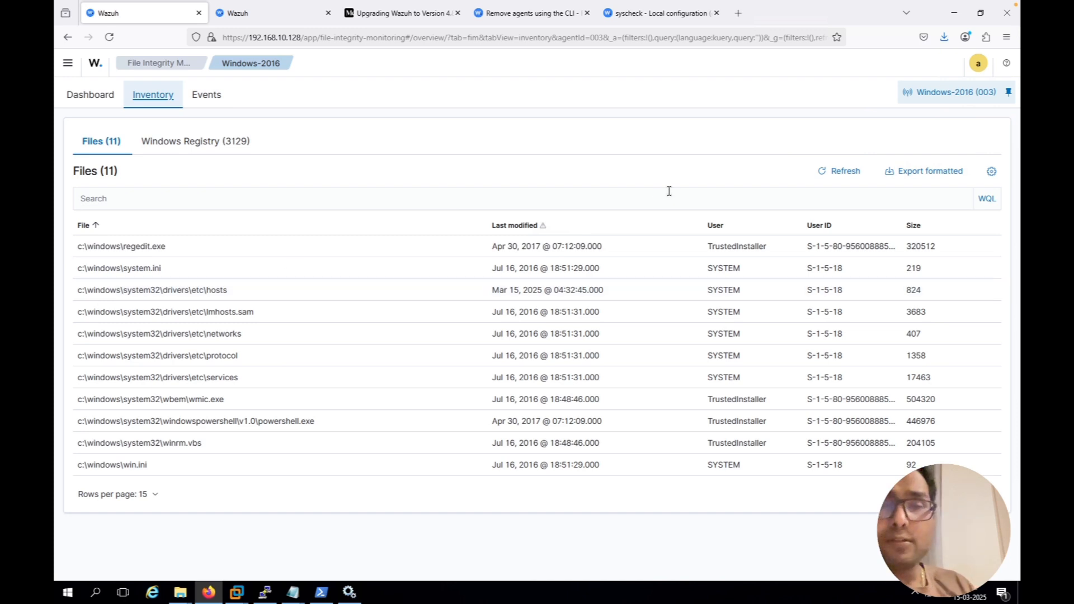
click(840, 173)
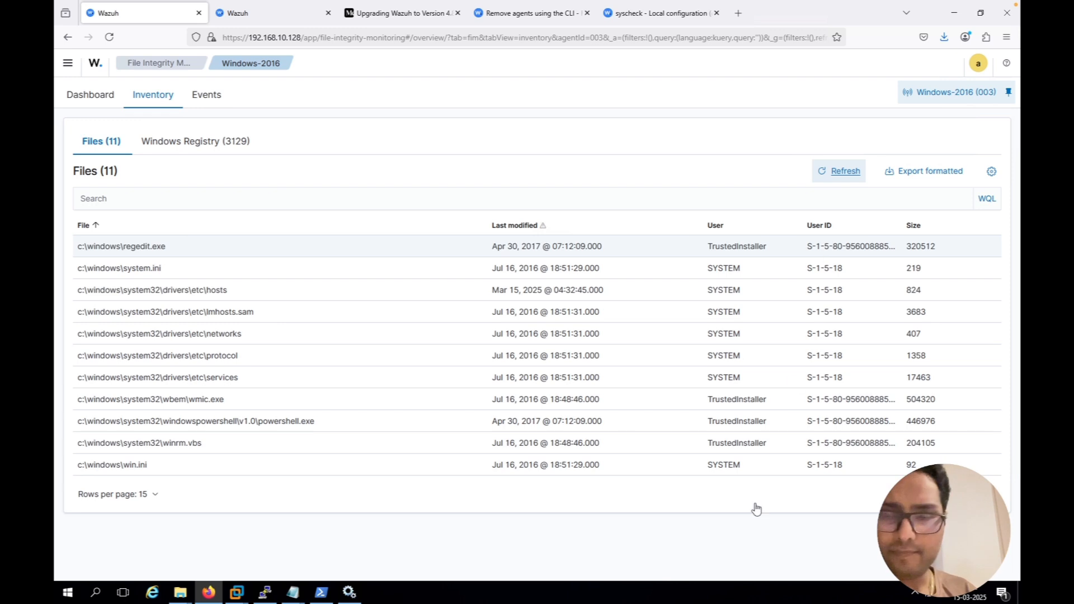
Append "---COmplete" to item 2 in the Task notes in Notepad and highlight item 3, "Realtime fetch log in the Wazuh"
click(291, 594)
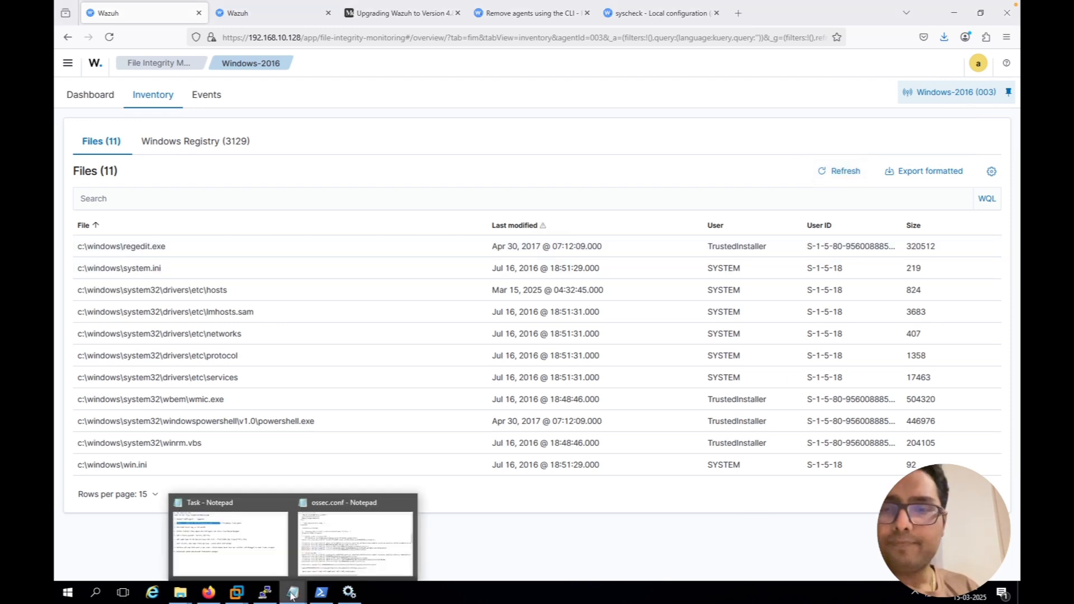
click(249, 531)
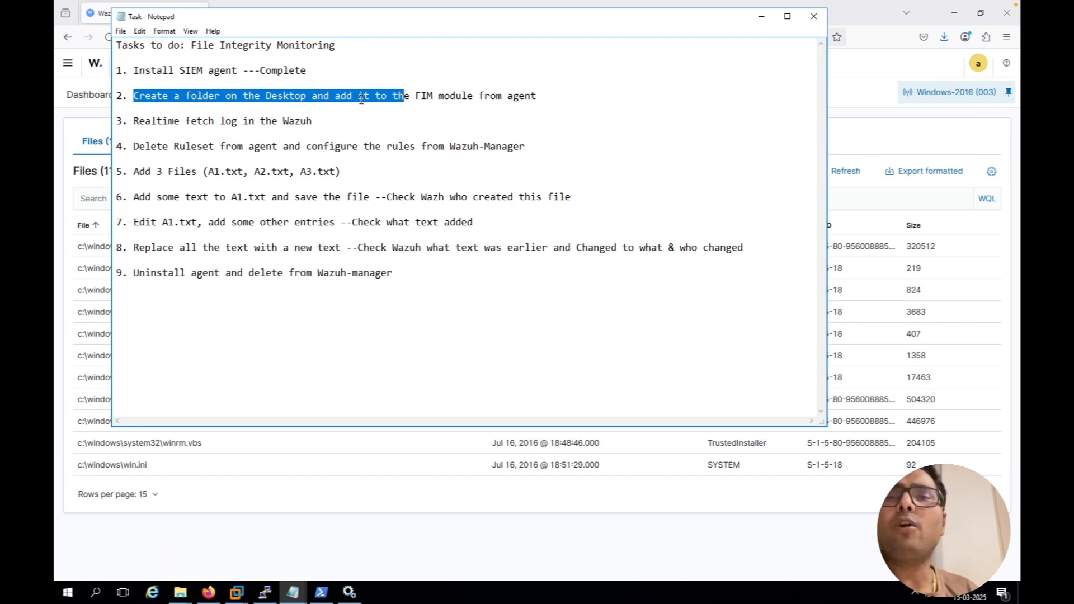
click(542, 95)
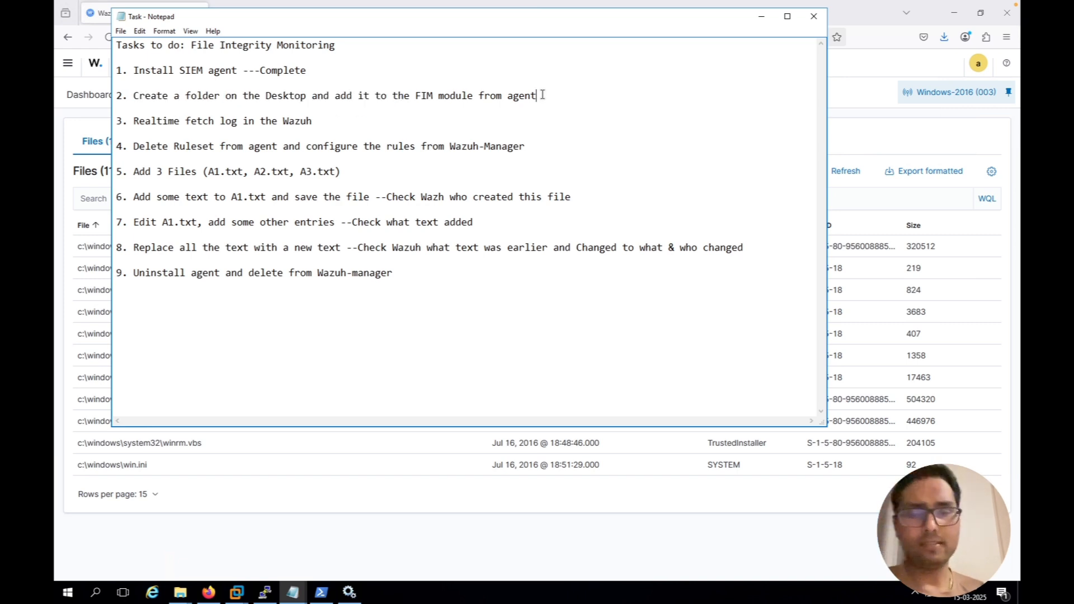
text(---COmplete)
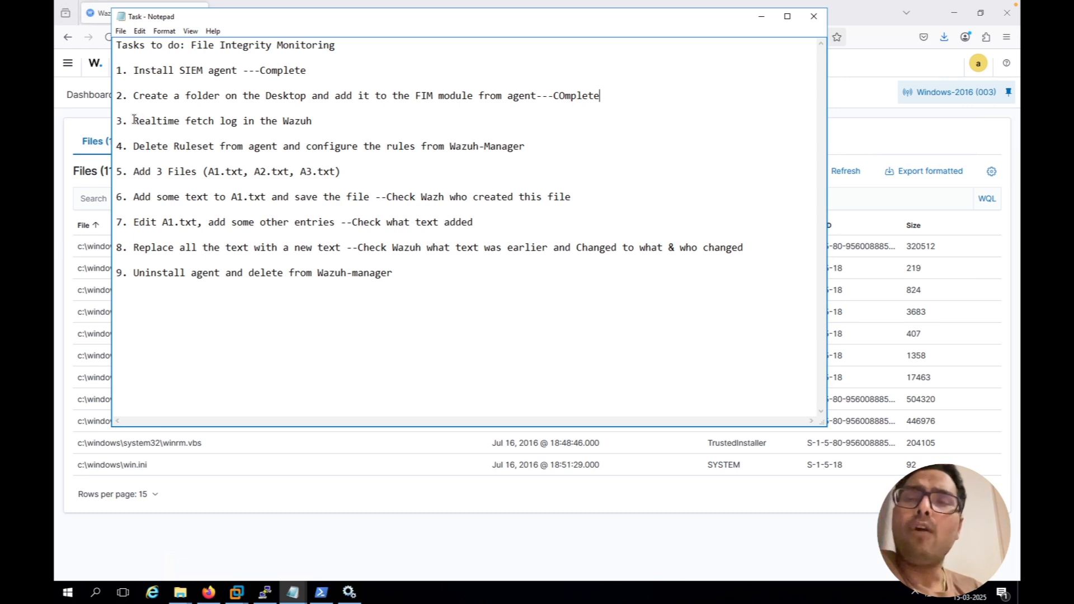
drag(134, 119, 311, 120)
Switch to ossec.conf in Notepad and set the syscheck frequency in its file integrity monitoring section to 10
click(332, 520)
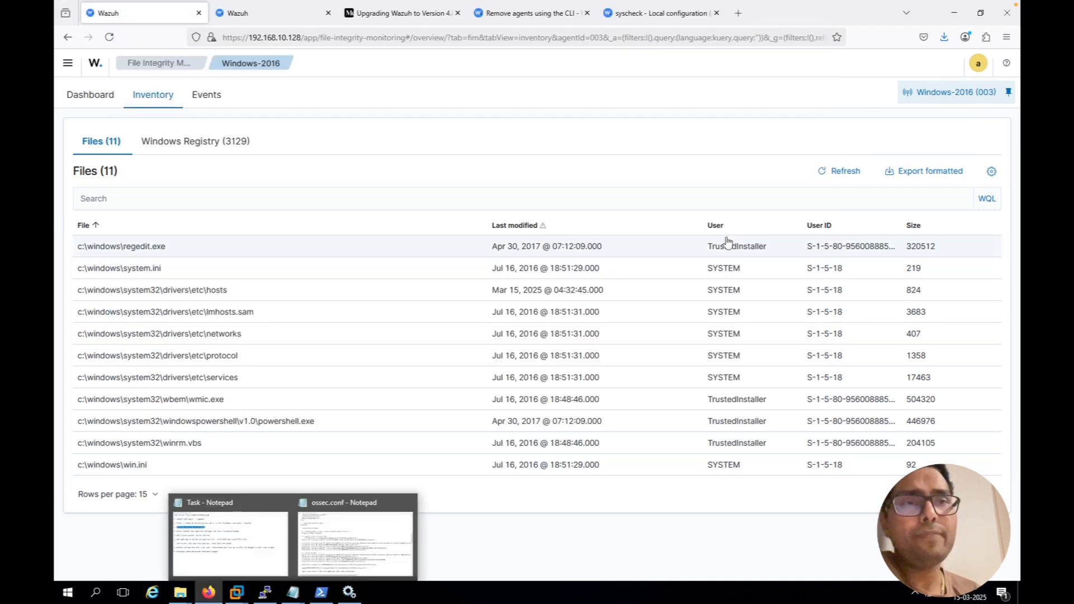
click(952, 19)
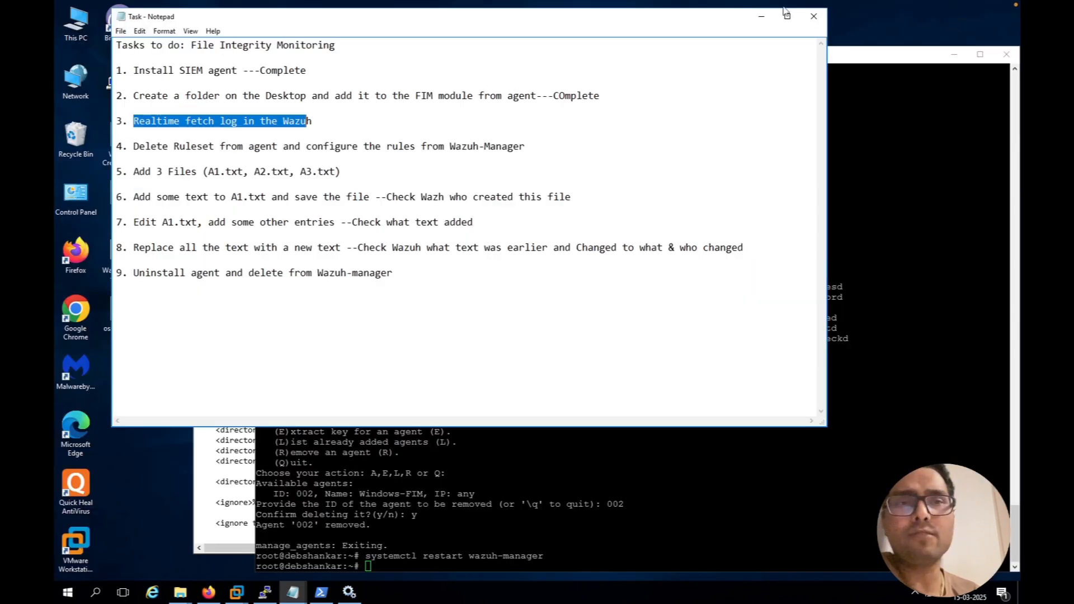
click(246, 473)
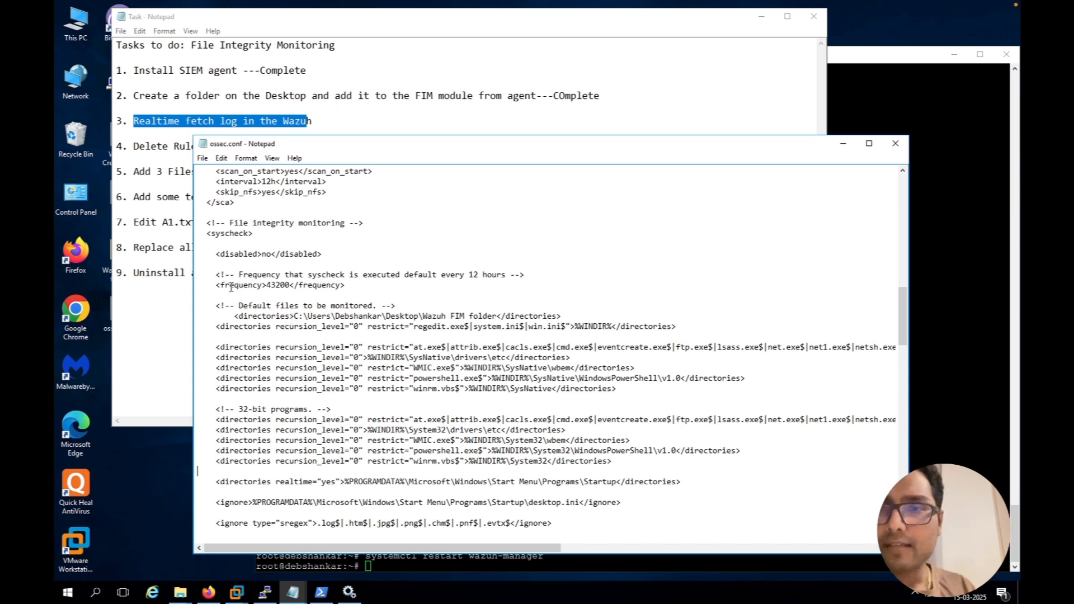
drag(216, 285, 345, 286)
click(293, 285)
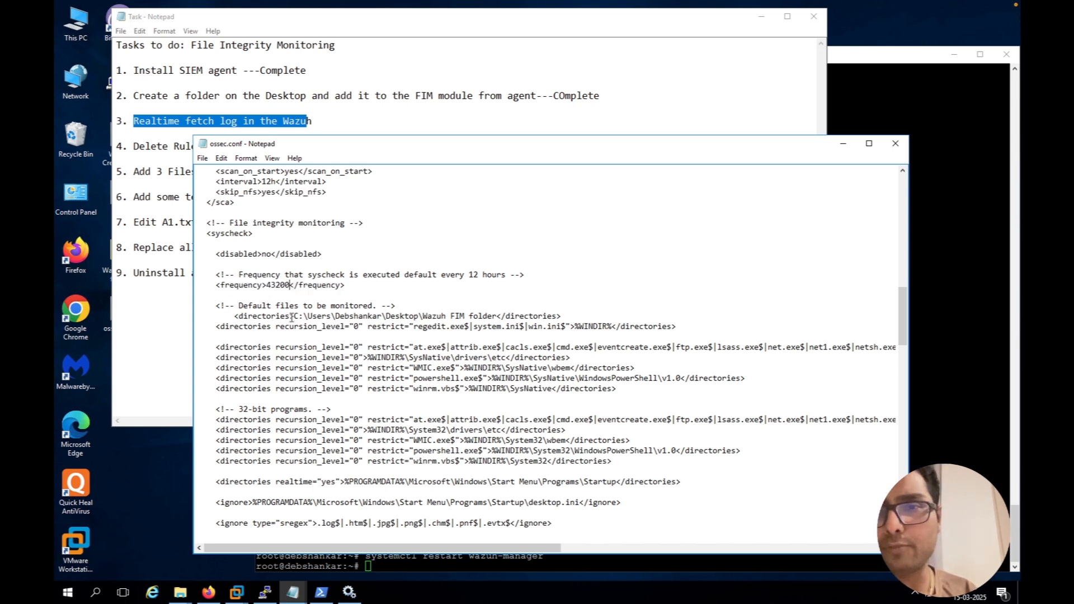
key(BackSpace)
key(BackSpace)
key(BackSpace)
key(BackSpace)
key(BackSpace)
text(10)
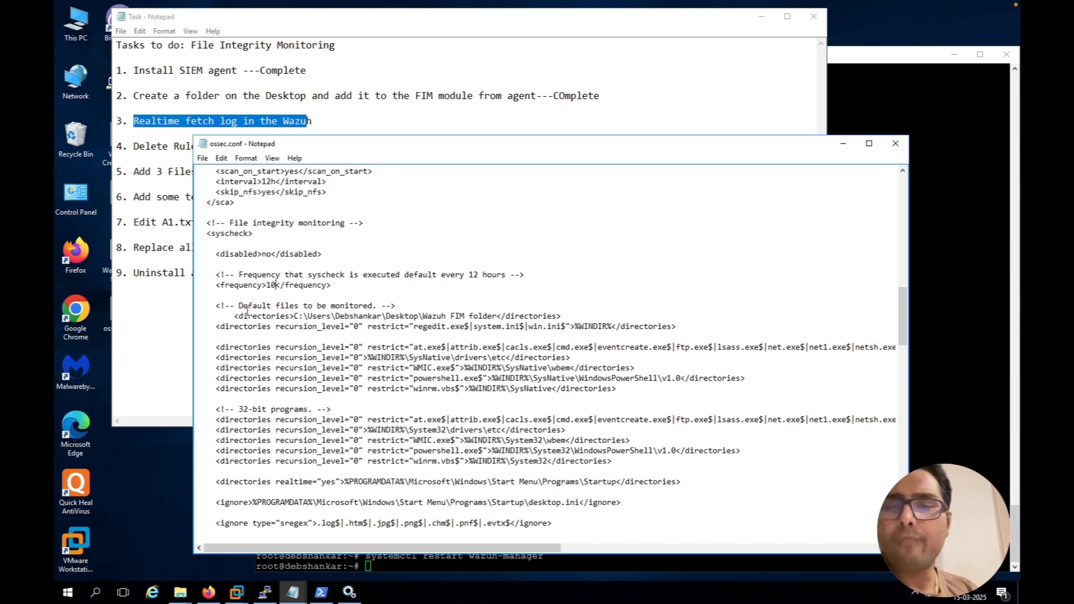
drag(248, 316, 404, 461)
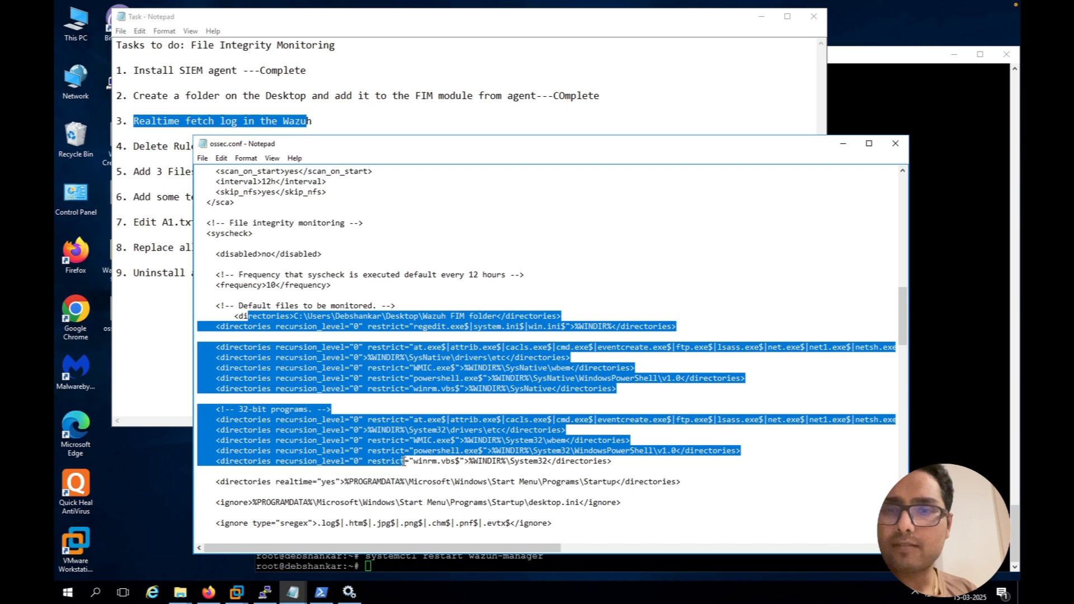
click(567, 229)
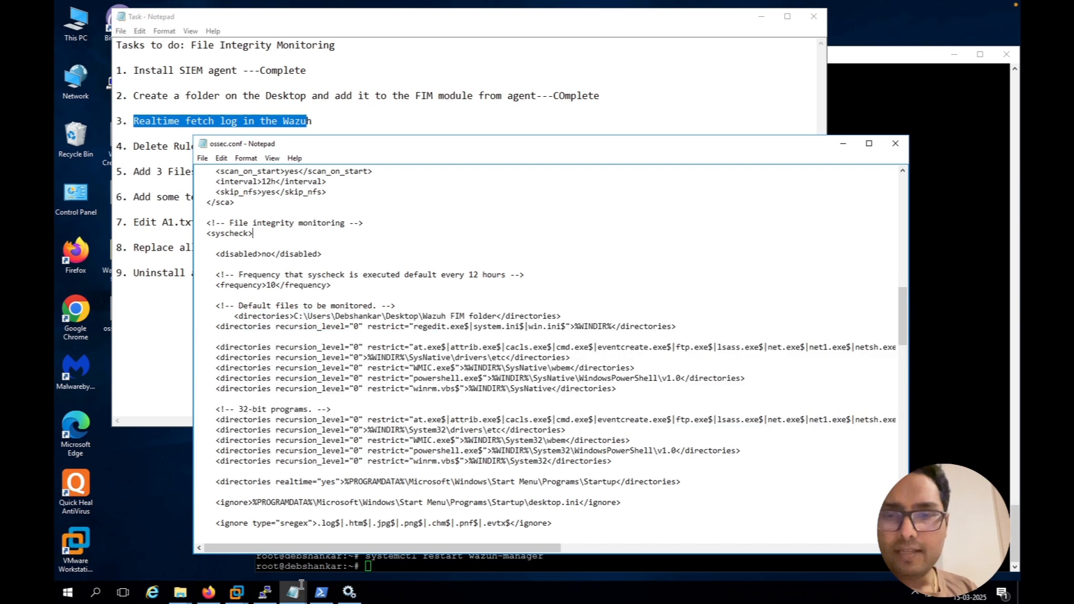
Restart the Wazuh service in the Services window and return to the Wazuh dashboard in Firefox
click(349, 592)
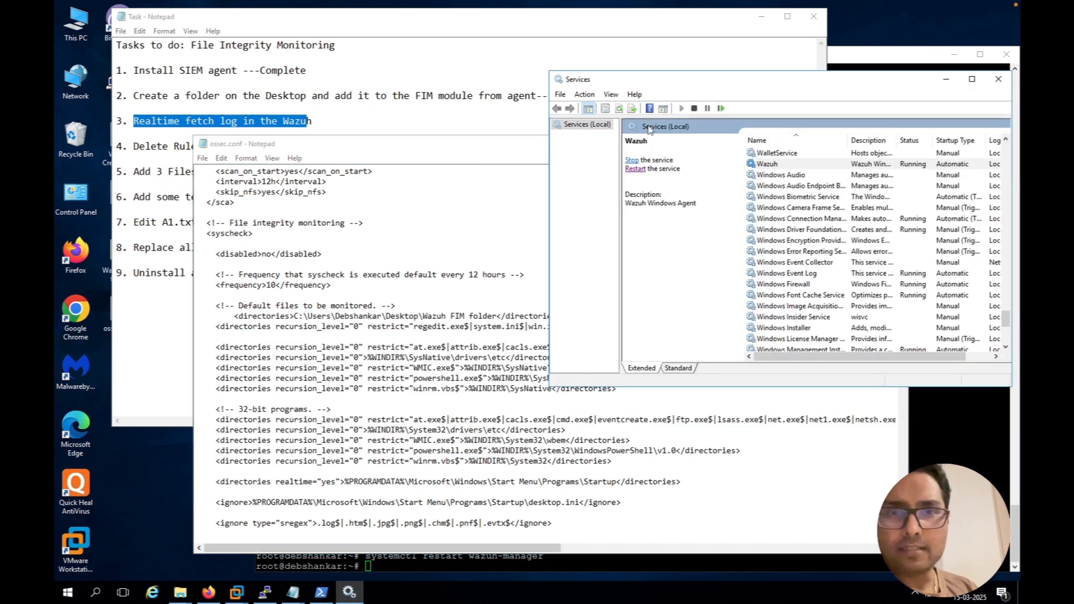
click(635, 169)
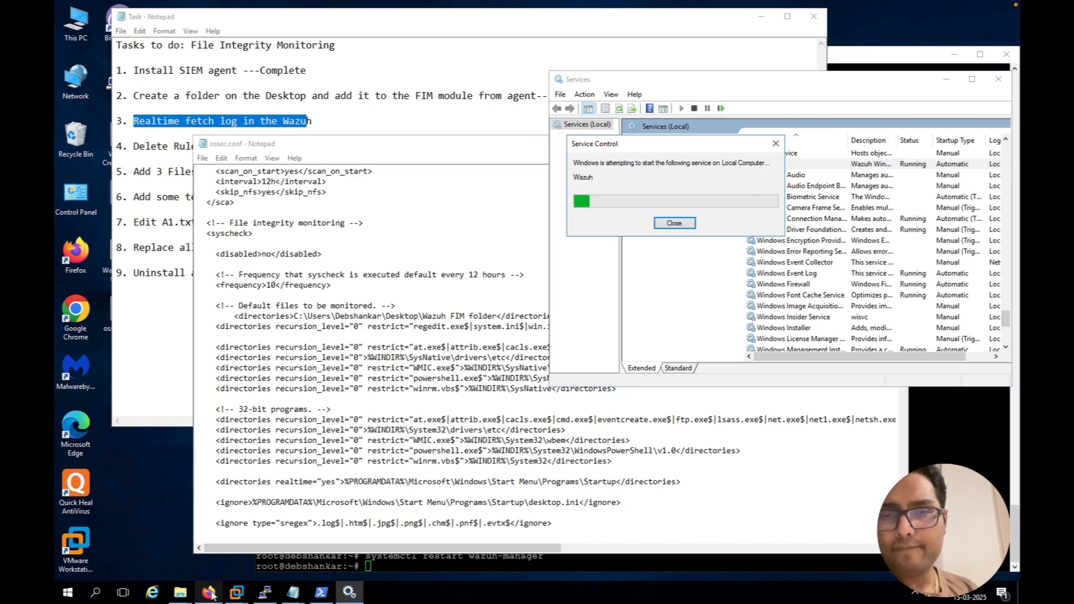
mouse_move(208, 592)
click(226, 523)
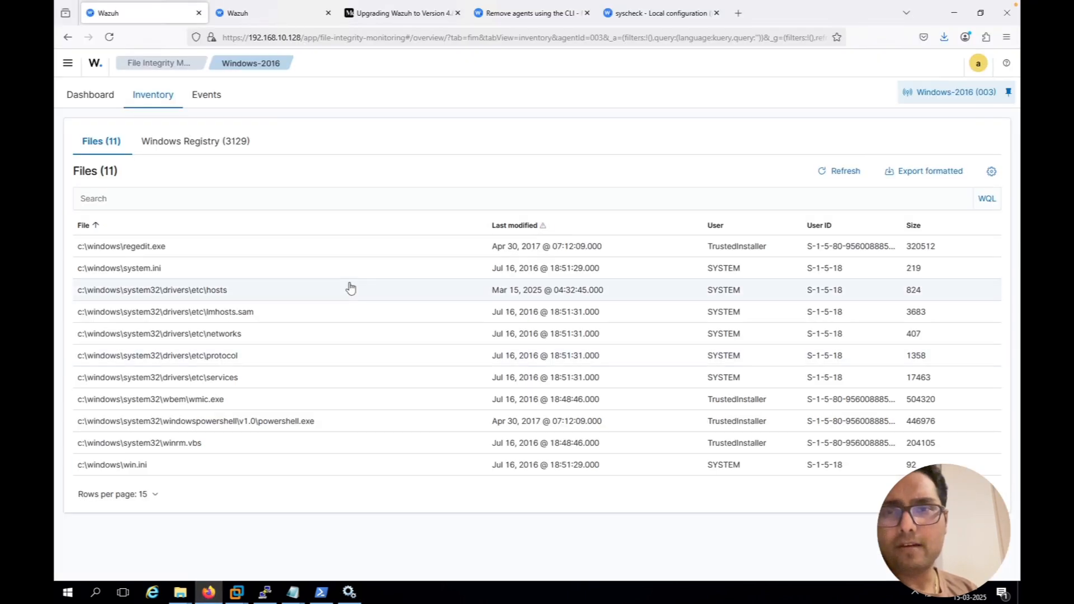
Show the agent's File Integrity Monitoring events for the last 1 hour and refresh them repeatedly to look for new entries
click(205, 95)
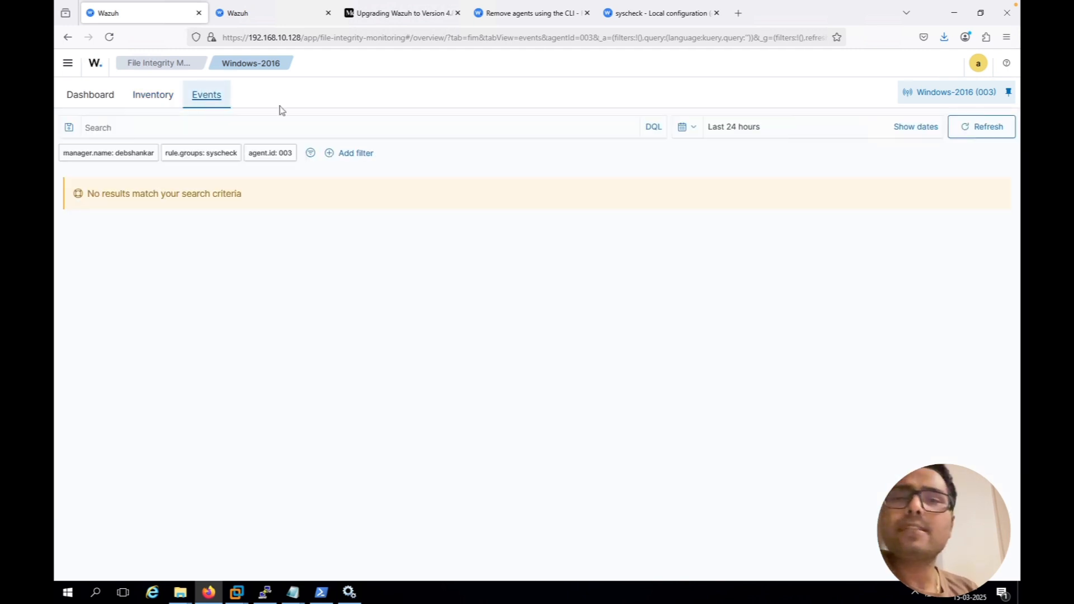
click(759, 131)
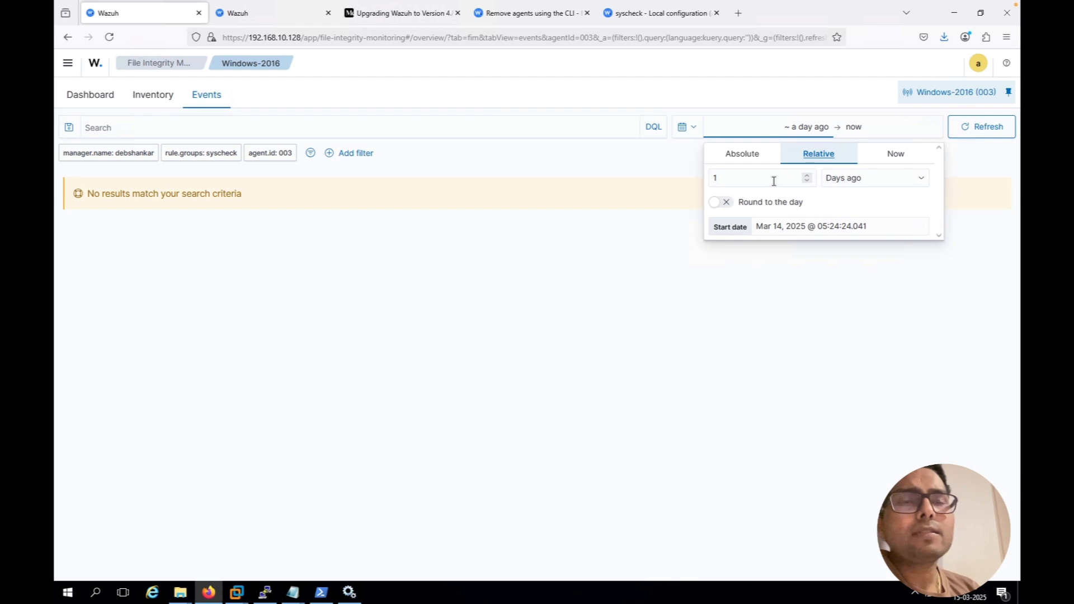
click(868, 179)
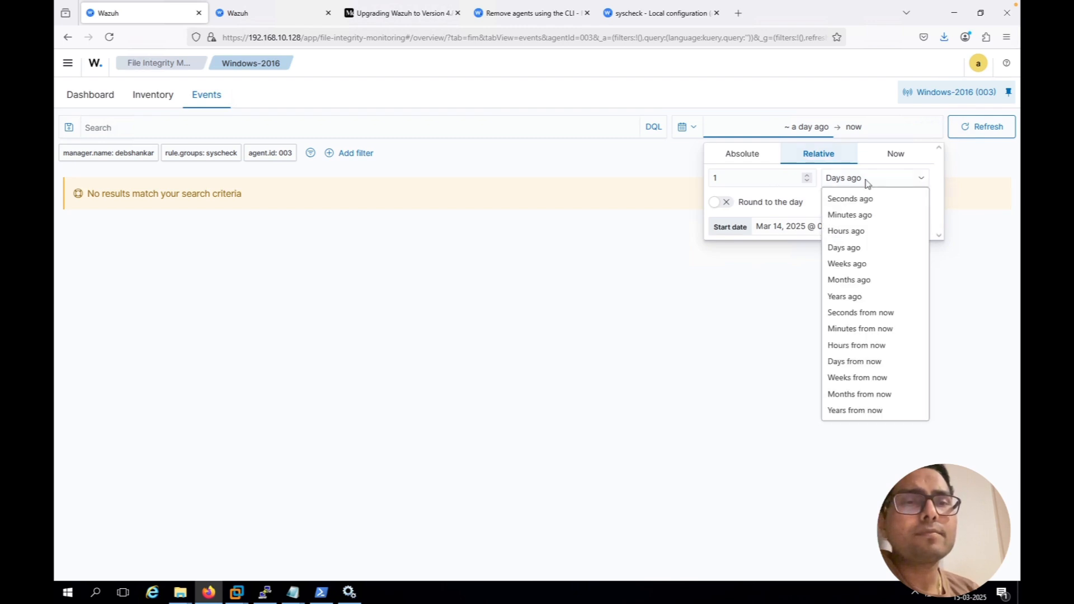
click(867, 231)
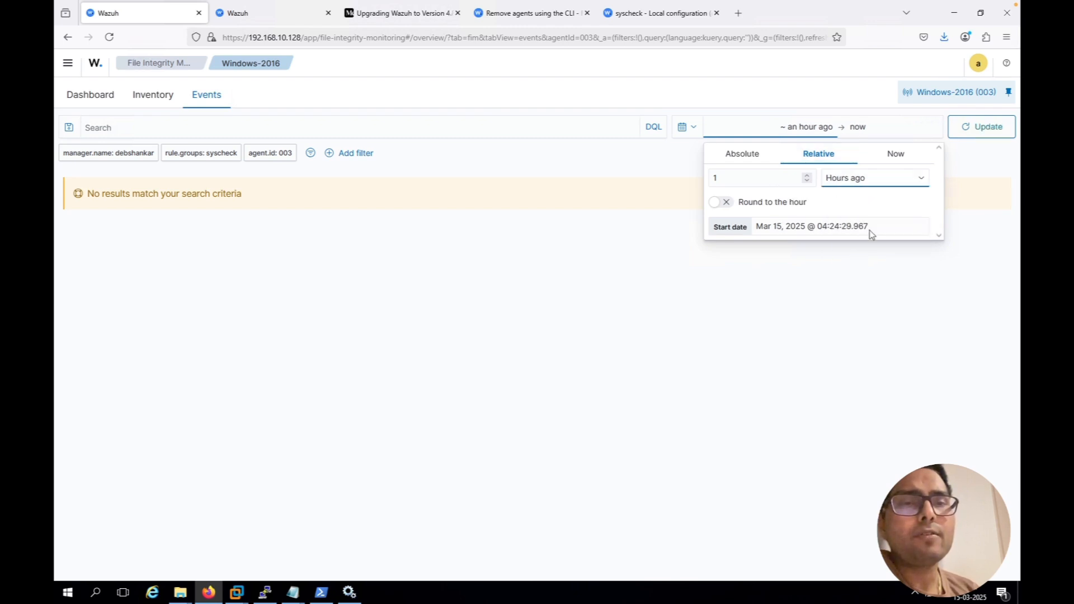
click(978, 215)
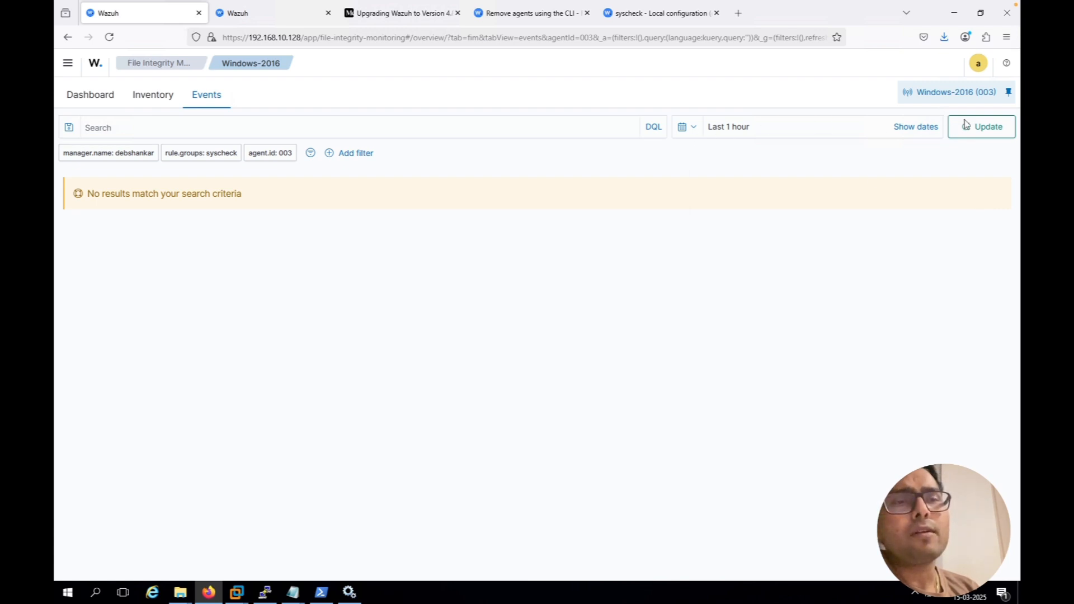
click(985, 138)
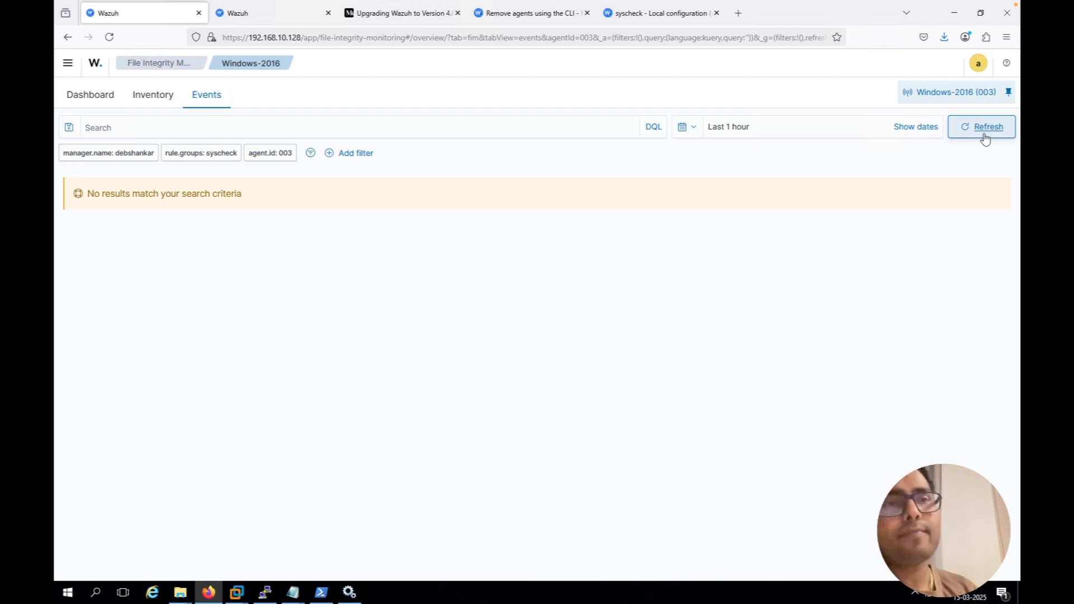
click(985, 132)
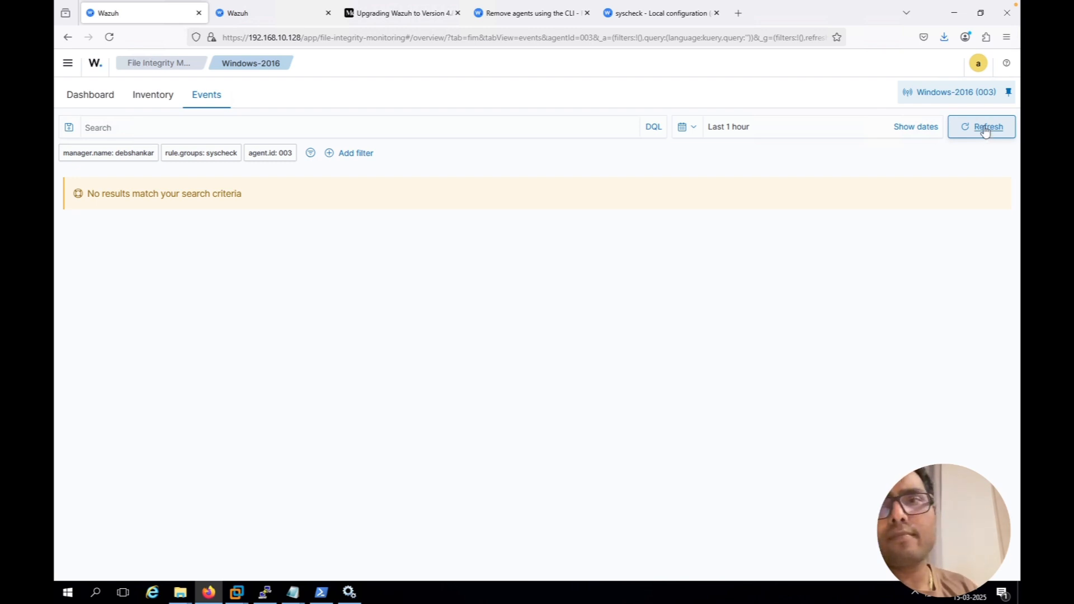
click(984, 129)
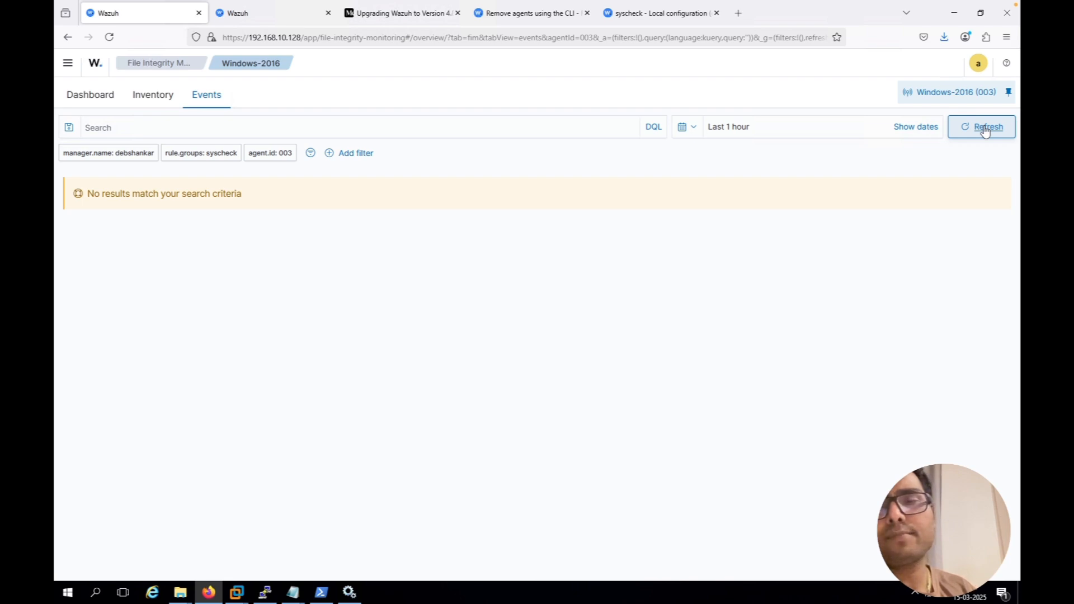
click(985, 130)
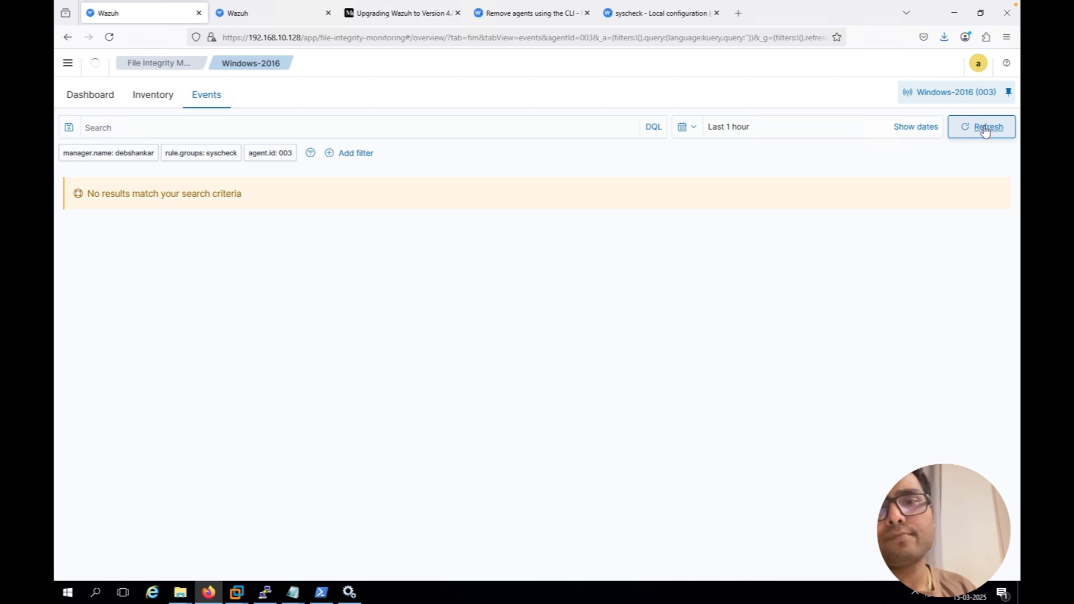
Save ossec.conf in Notepad and restart the Wazuh service from the Services window
click(348, 594)
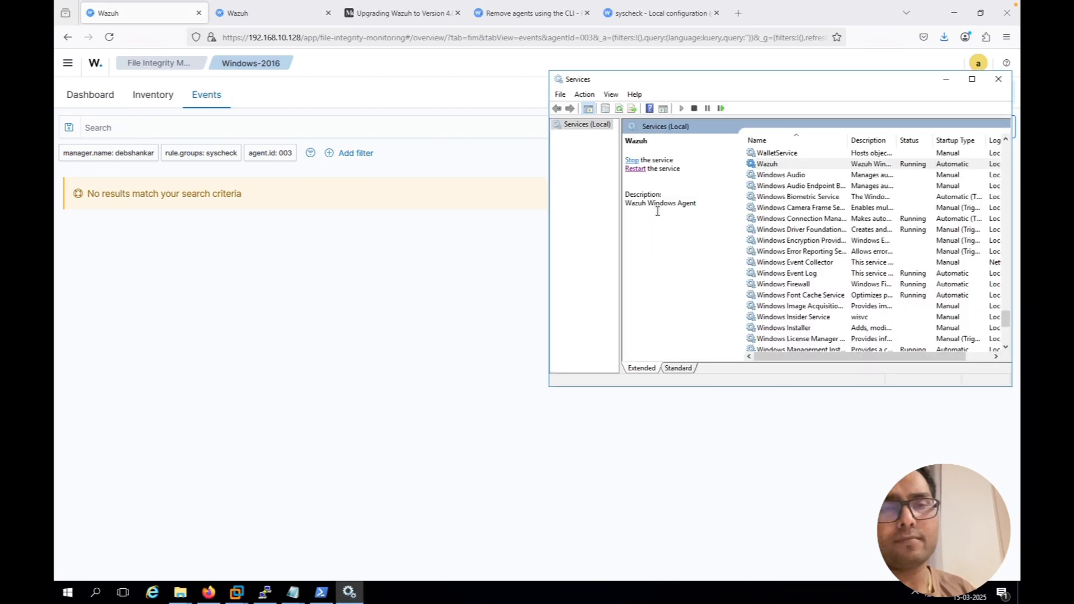
mouse_move(252, 602)
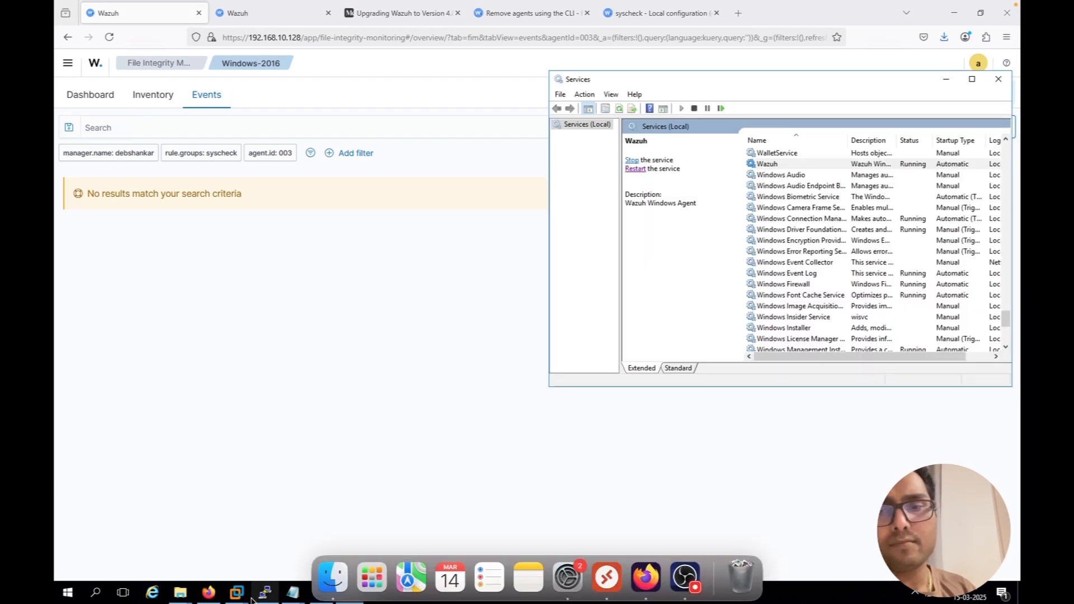
click(293, 592)
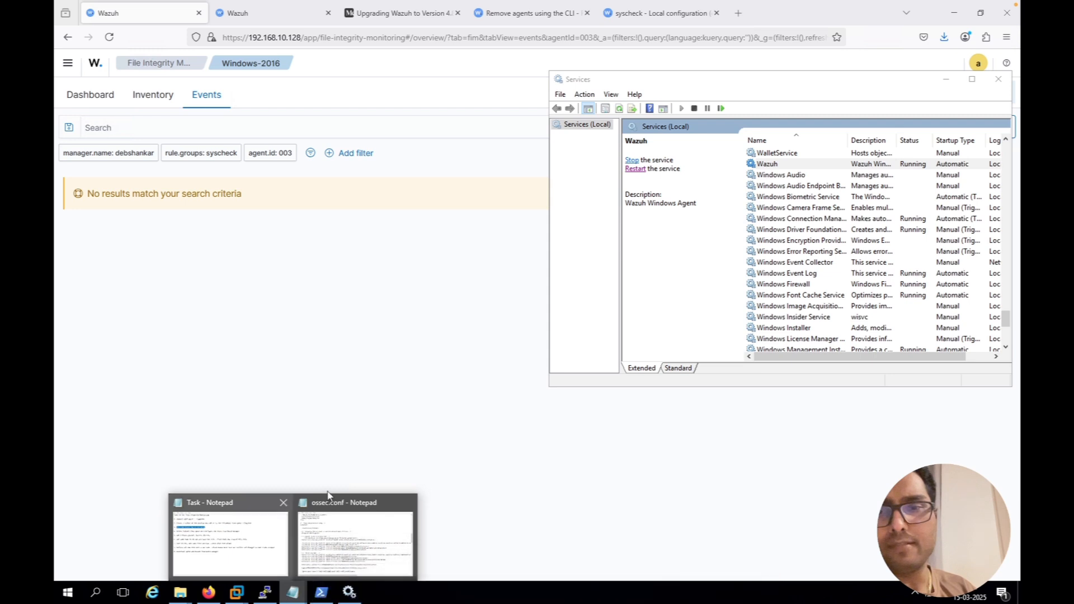
click(327, 532)
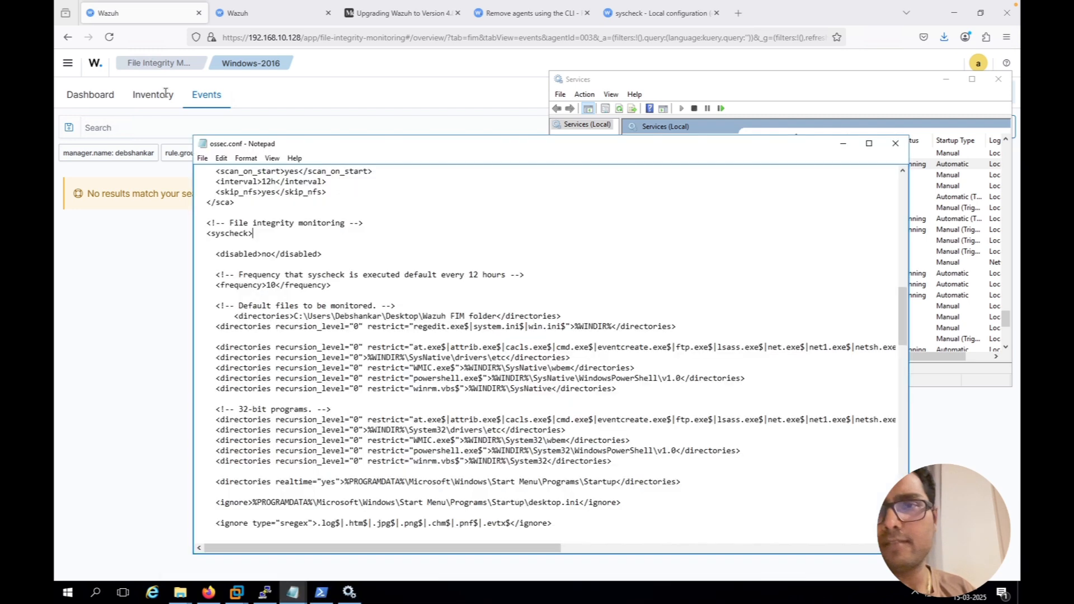
click(203, 159)
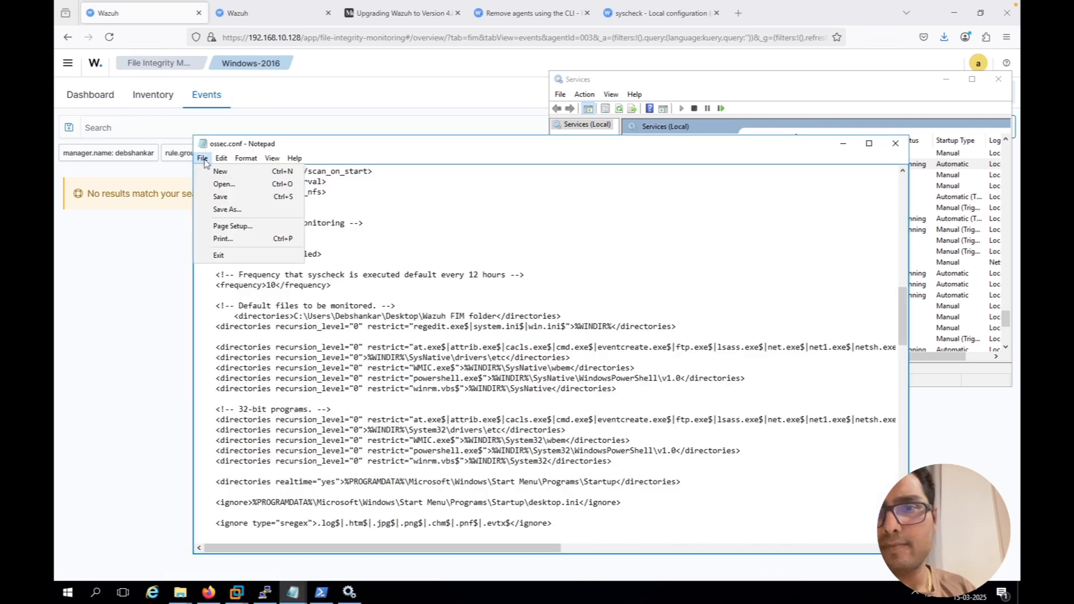
click(229, 197)
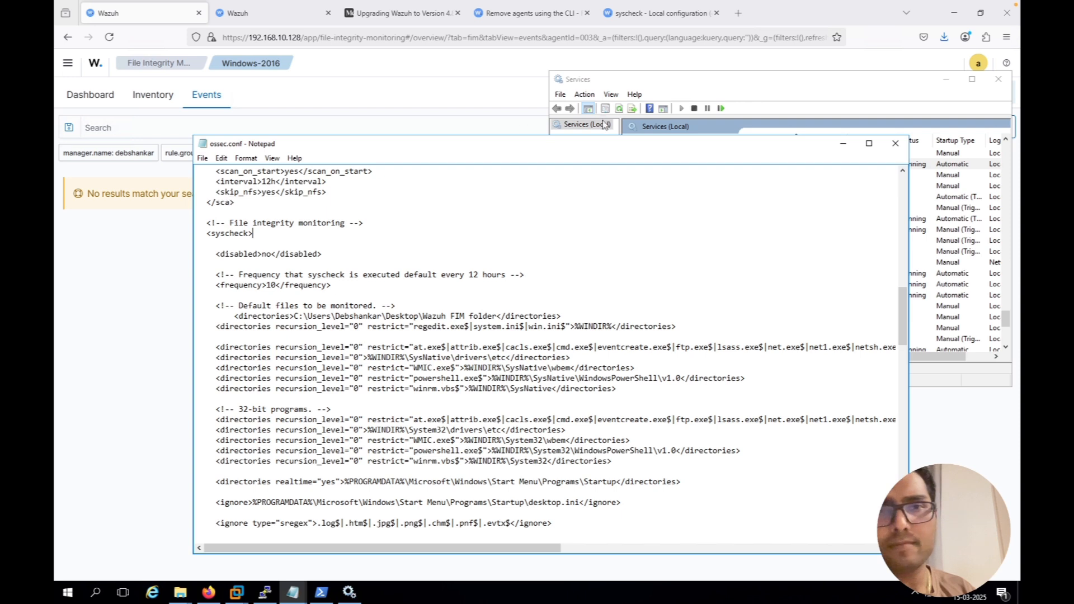
click(668, 88)
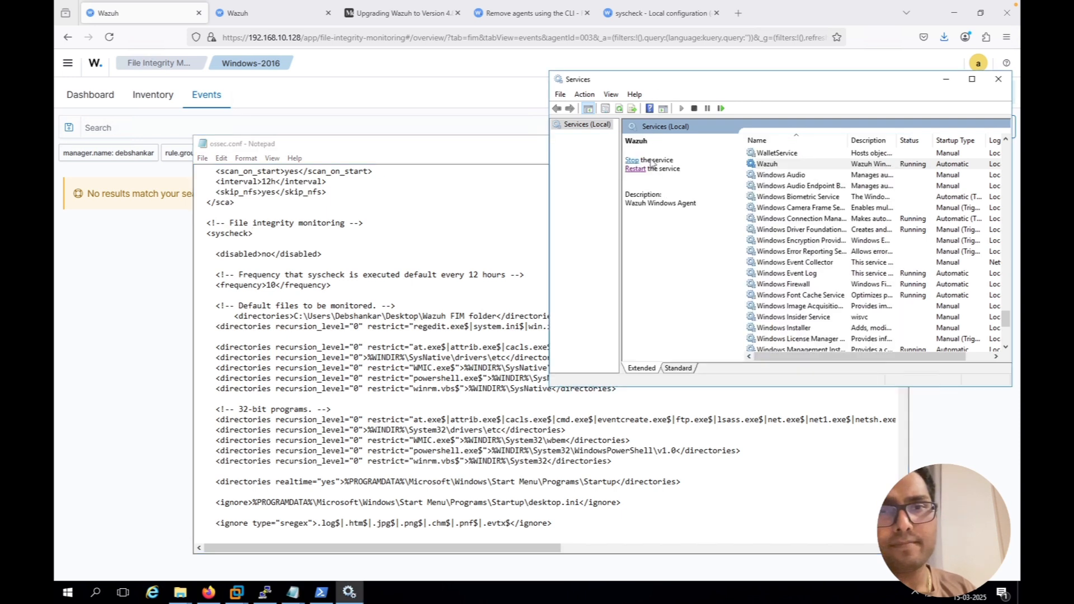
click(636, 168)
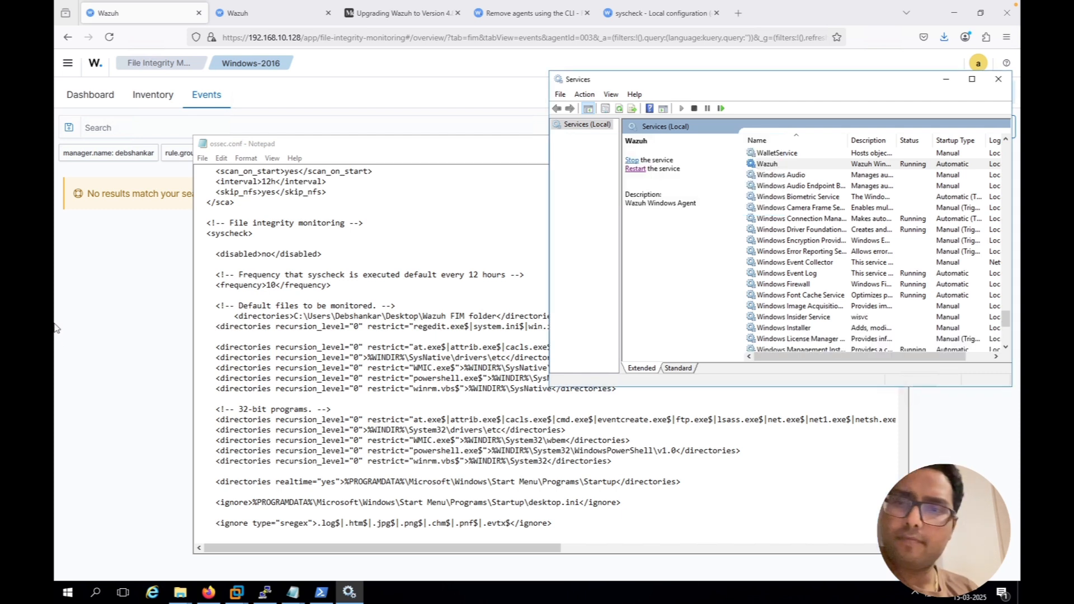
Return to the Wazuh dashboard in Firefox and refresh the agent's File Integrity Monitoring events several times
click(100, 286)
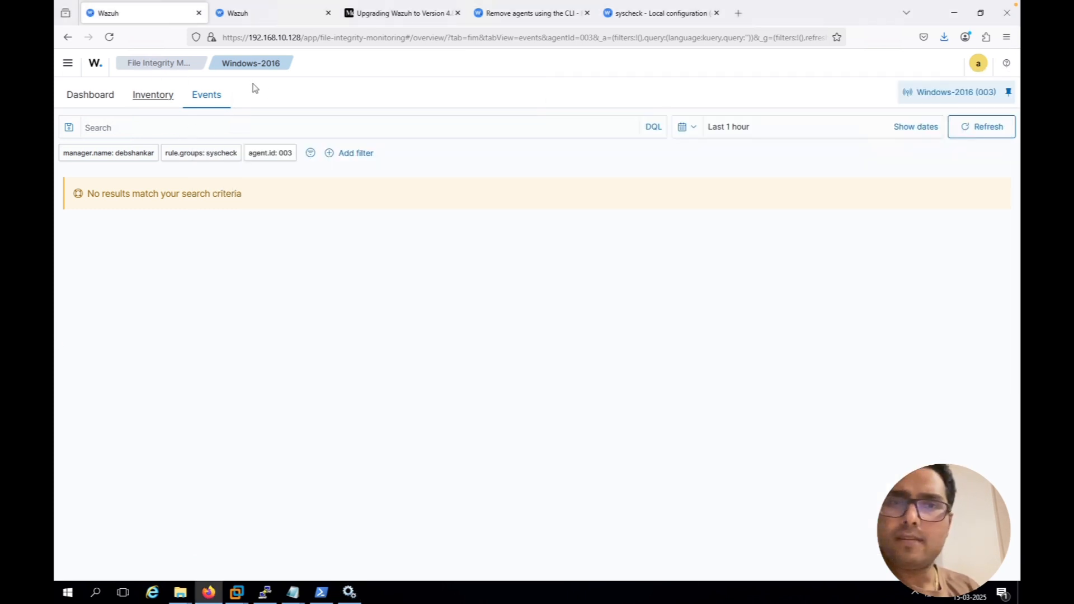
click(989, 128)
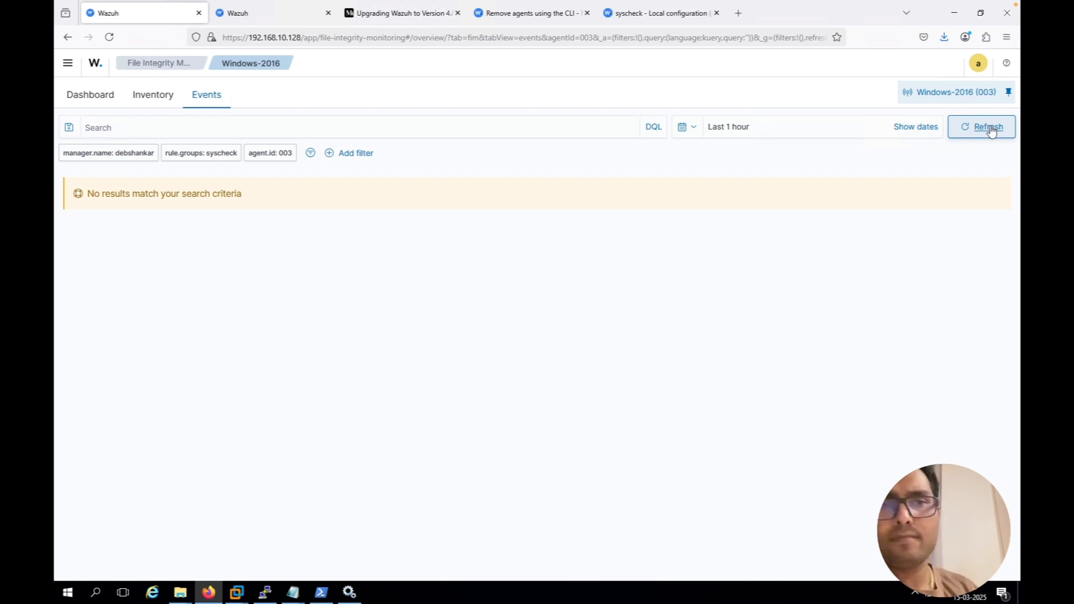
click(988, 127)
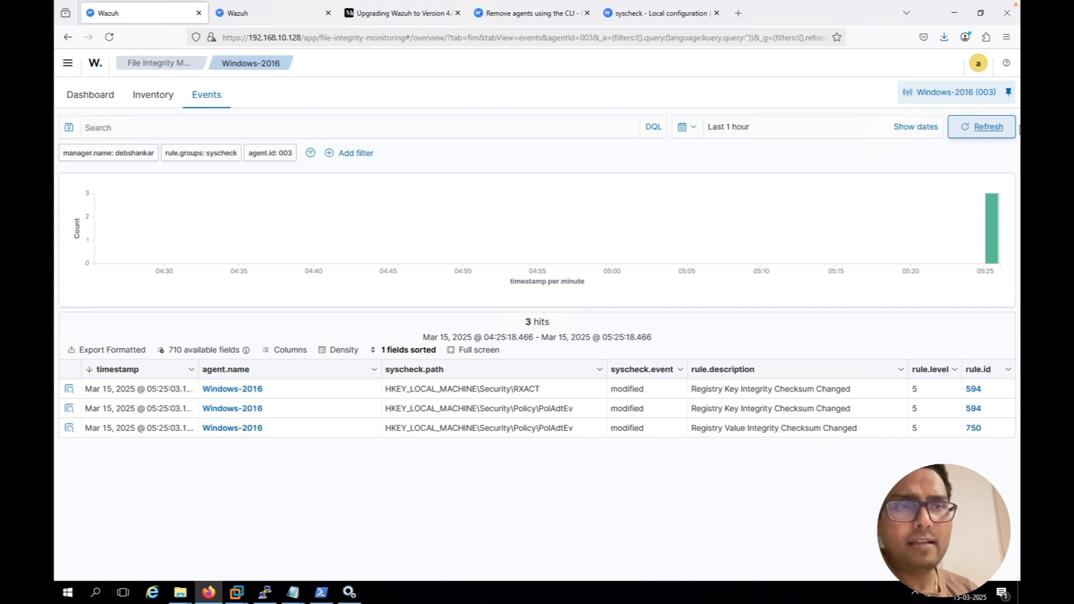
click(995, 132)
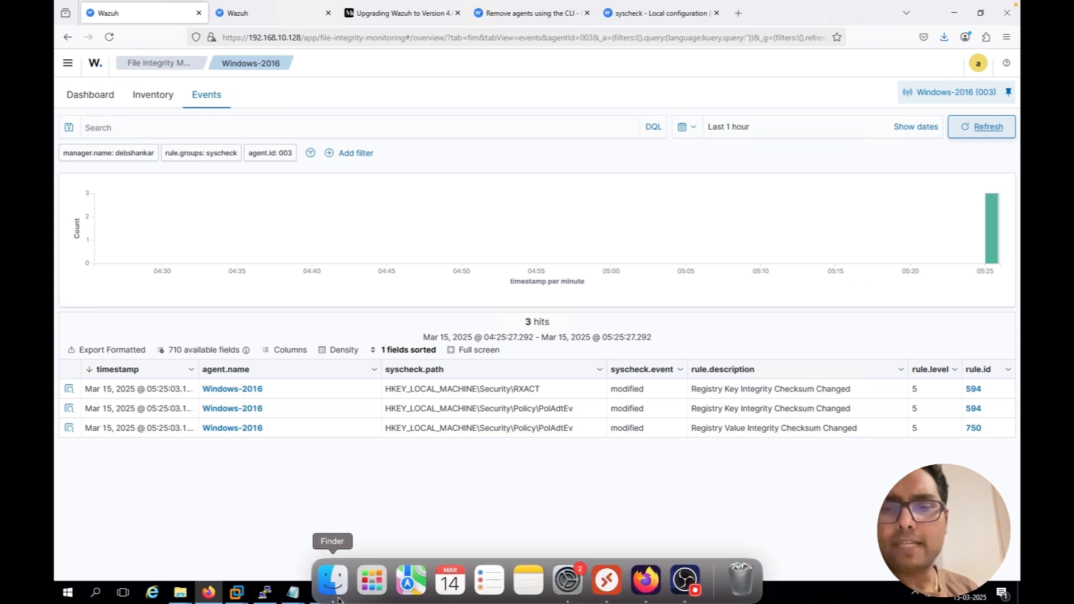
Switch to ossec.conf in Notepad and set off the "Wazuh FIM folder" directories line with a blank line above and below it
mouse_move(292, 592)
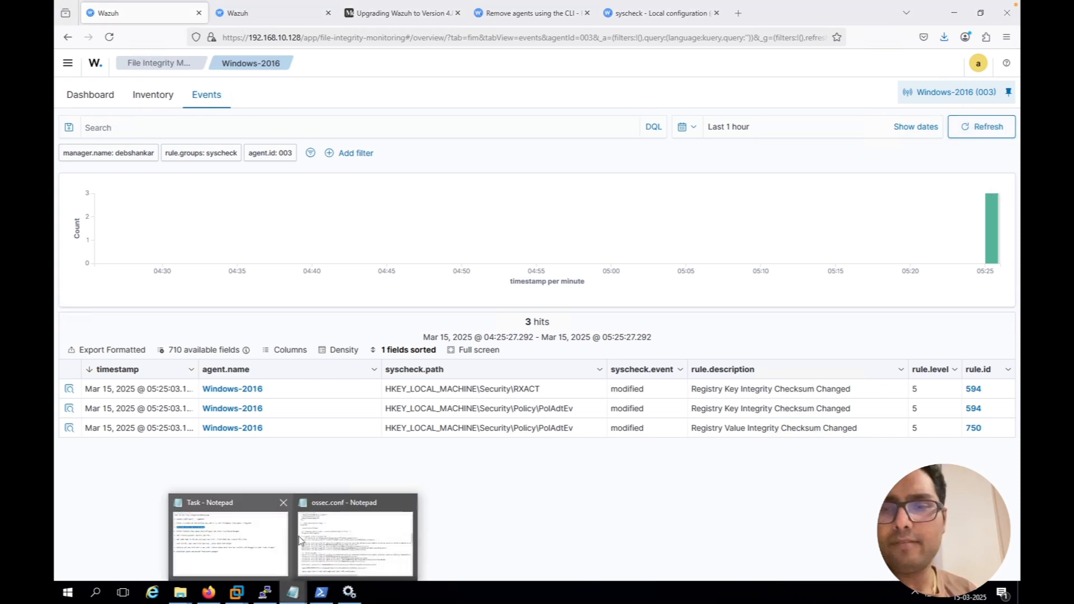
click(307, 538)
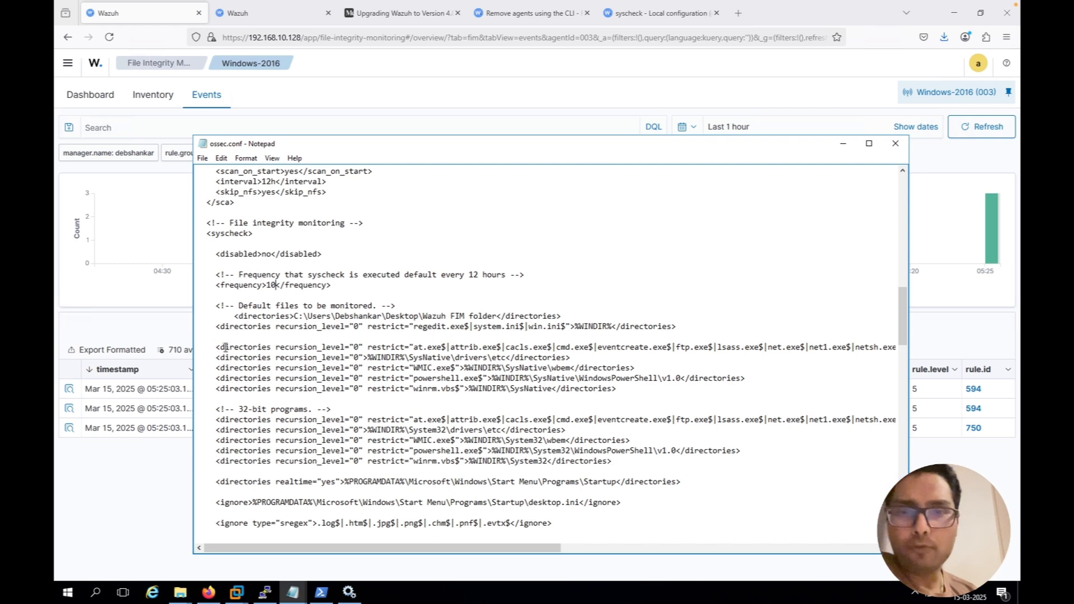
drag(217, 346, 641, 462)
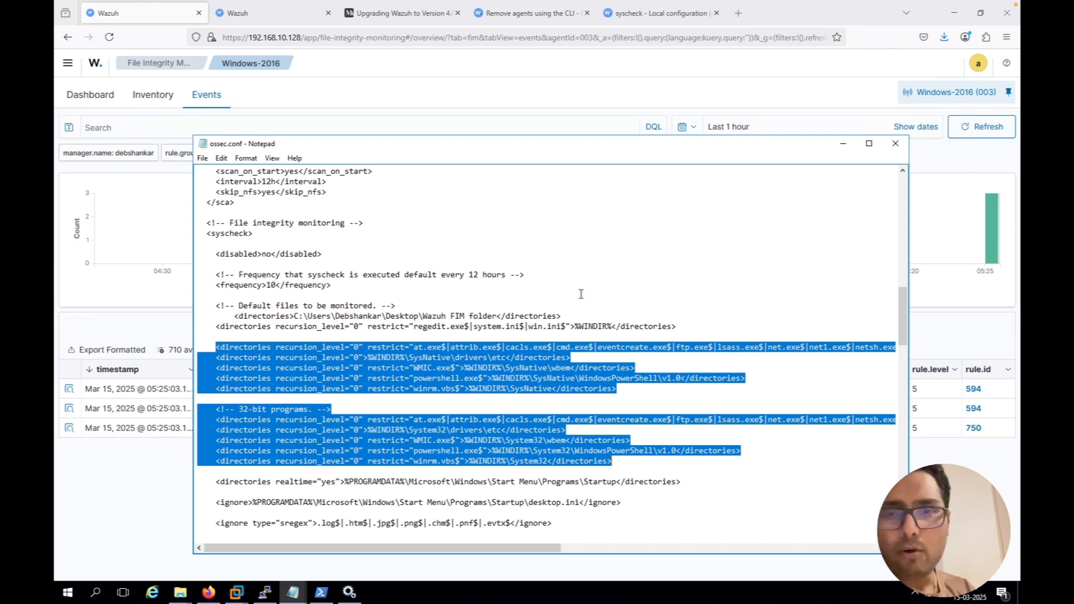
click(571, 316)
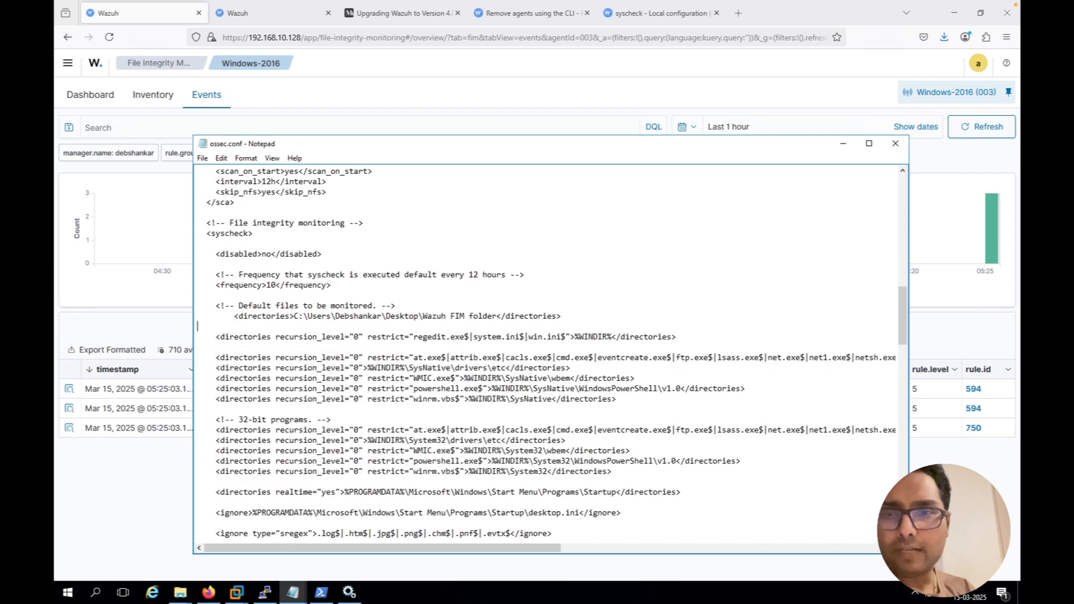
key(Return)
click(415, 305)
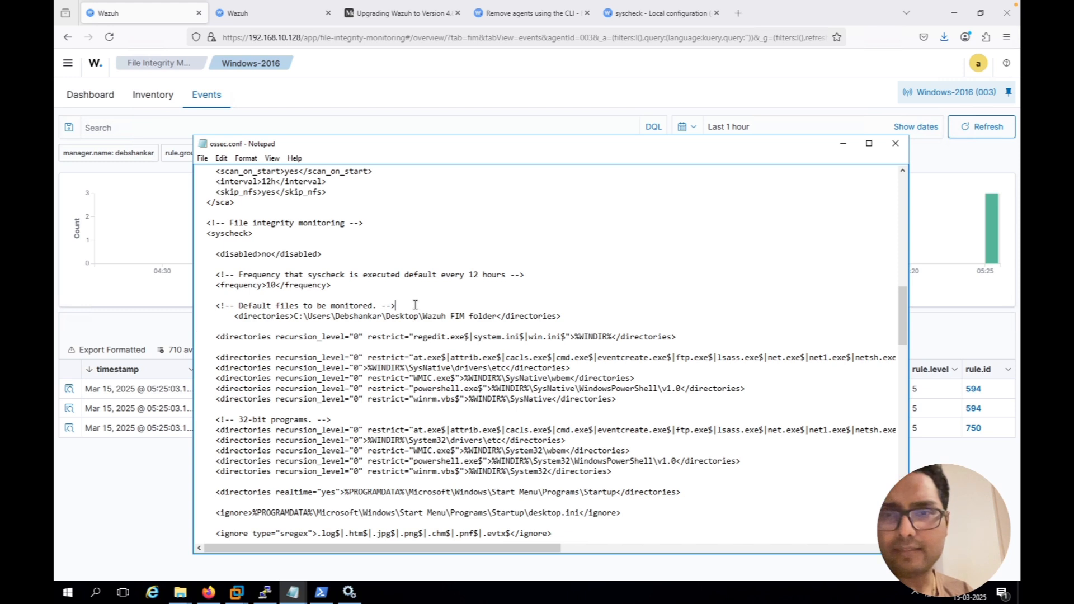
key(Return)
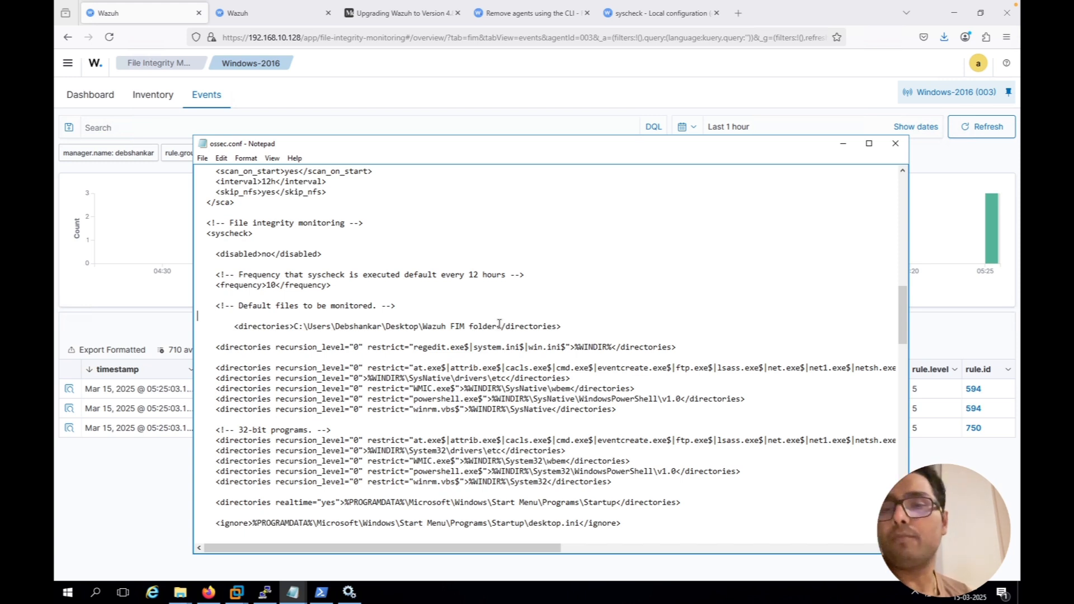
Set the syscheck frequency in ossec.conf to 43000
click(277, 286)
key(BackSpace)
key(BackSpace)
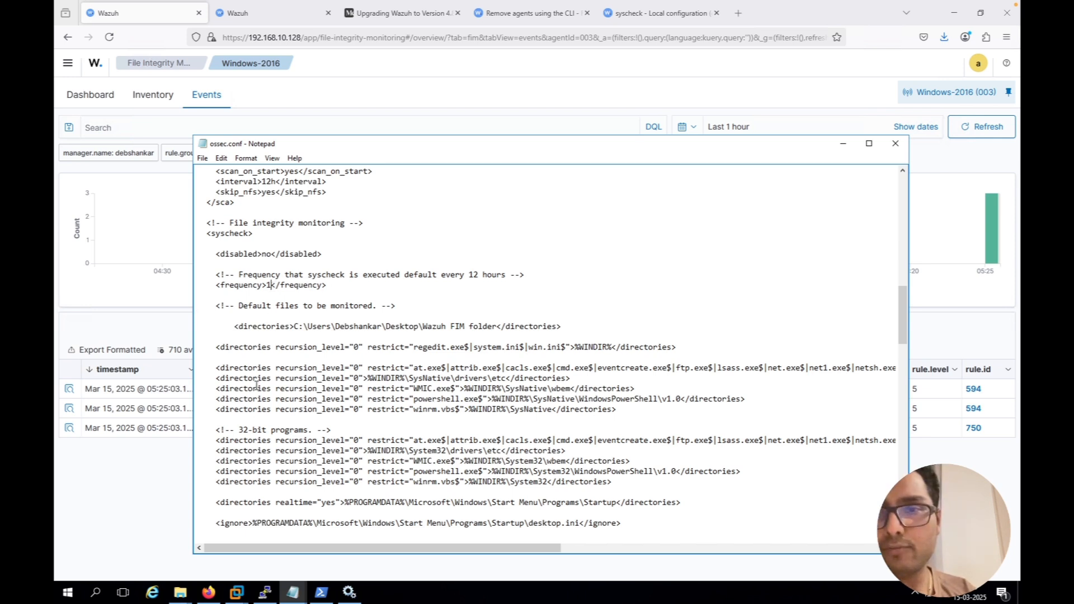
text(430000)
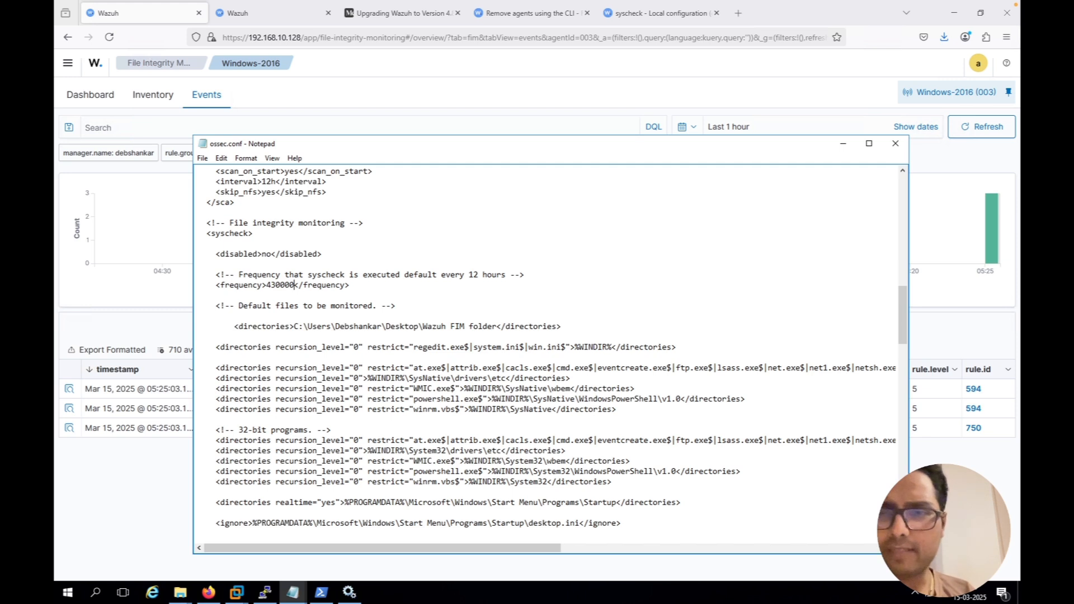
key(BackSpace)
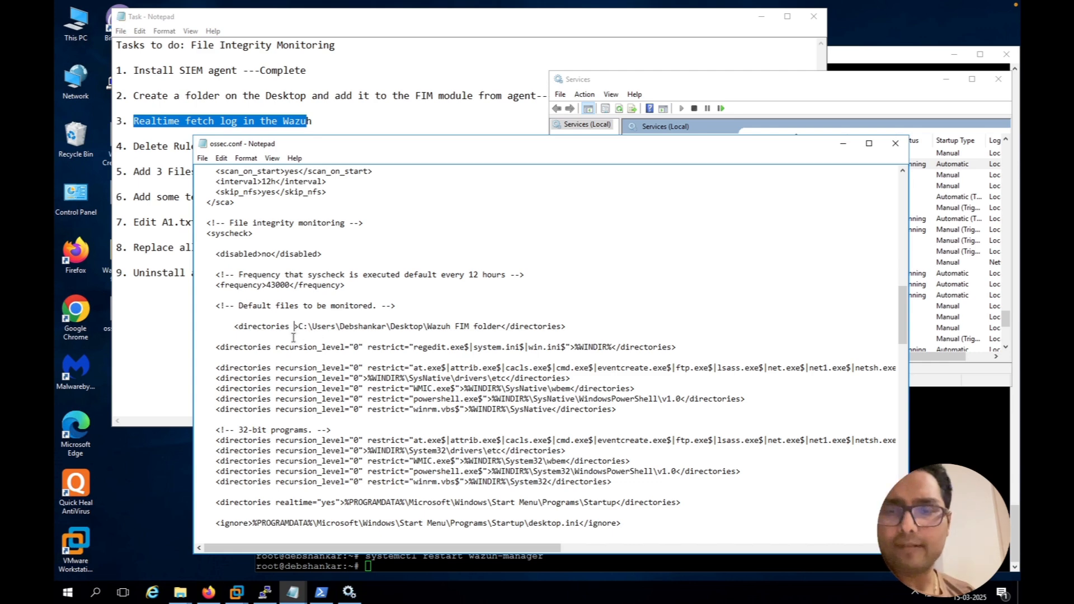
Switch to the Wazuh dashboard in Firefox and refresh the last hour of File Integrity Monitoring events
click(208, 591)
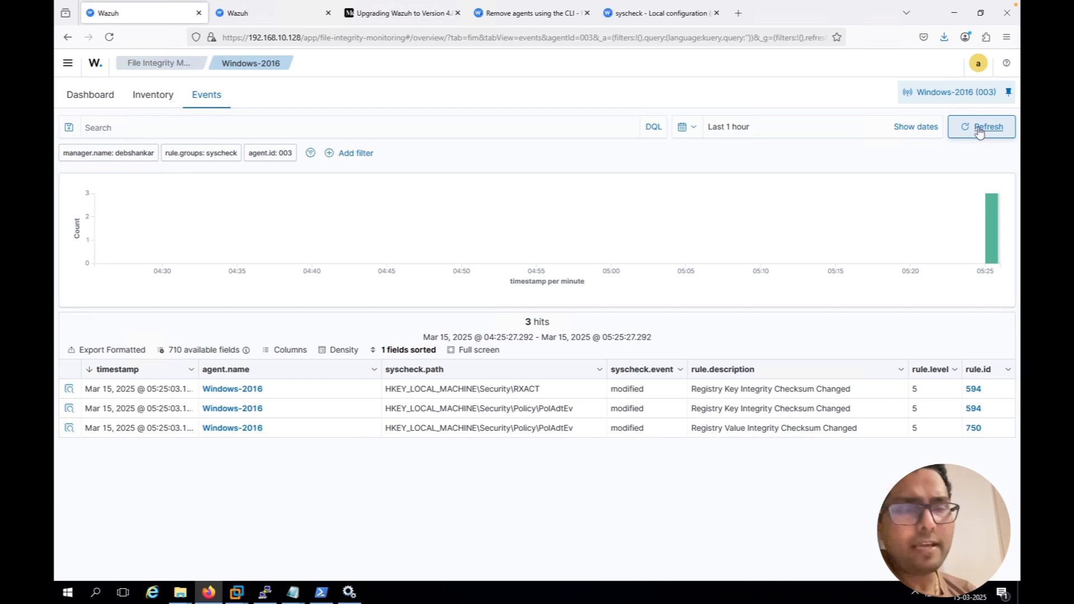
click(979, 130)
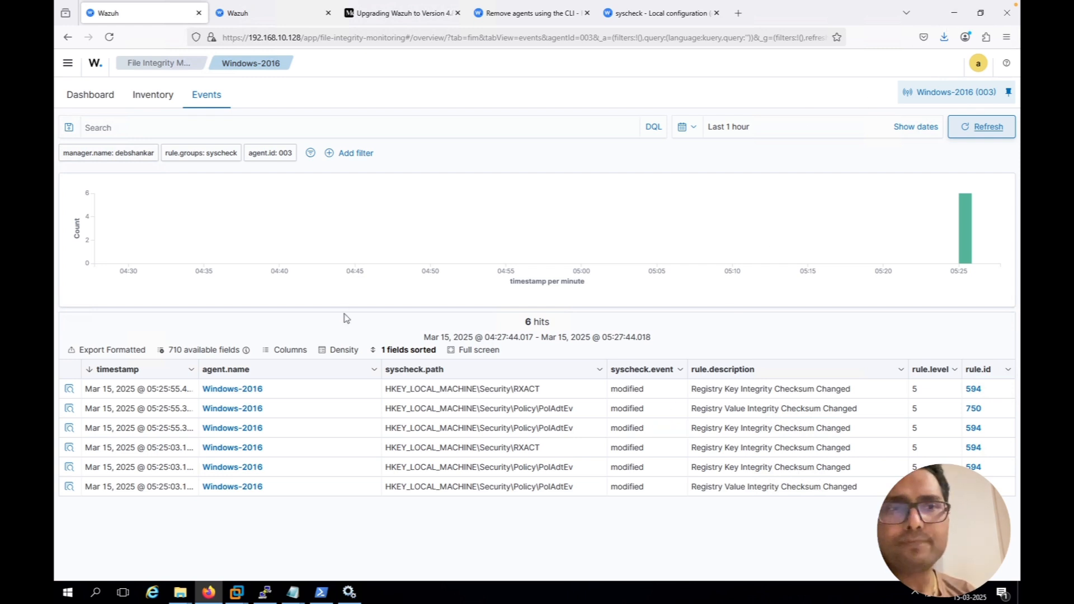
Return to ossec.conf and add the attribute whodata="yes" to the opening directories tag of the "Wazuh FIM folder" entry
click(955, 17)
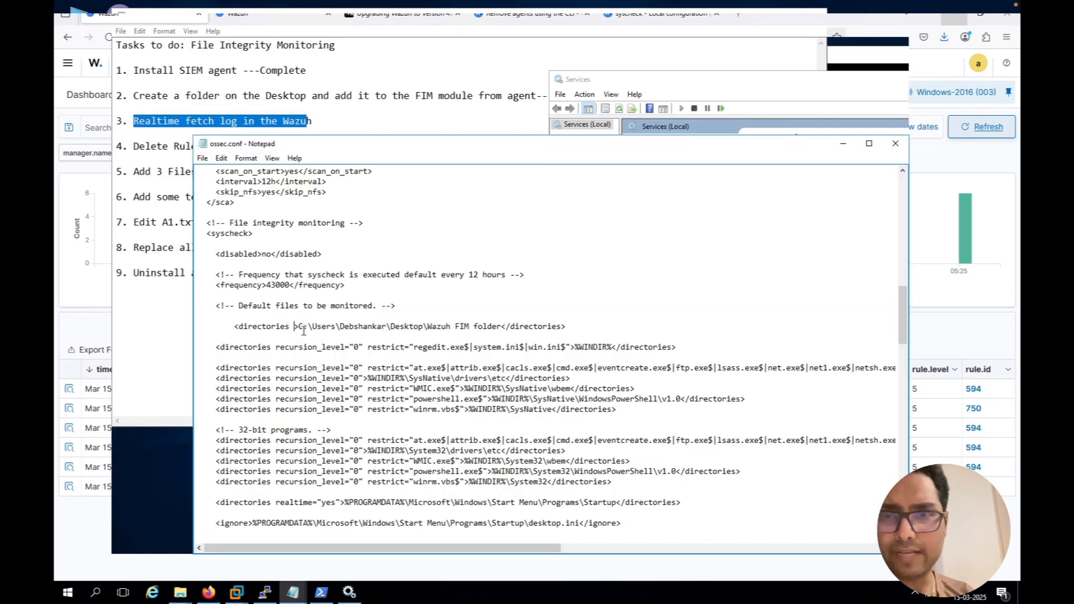
click(295, 328)
text(who)
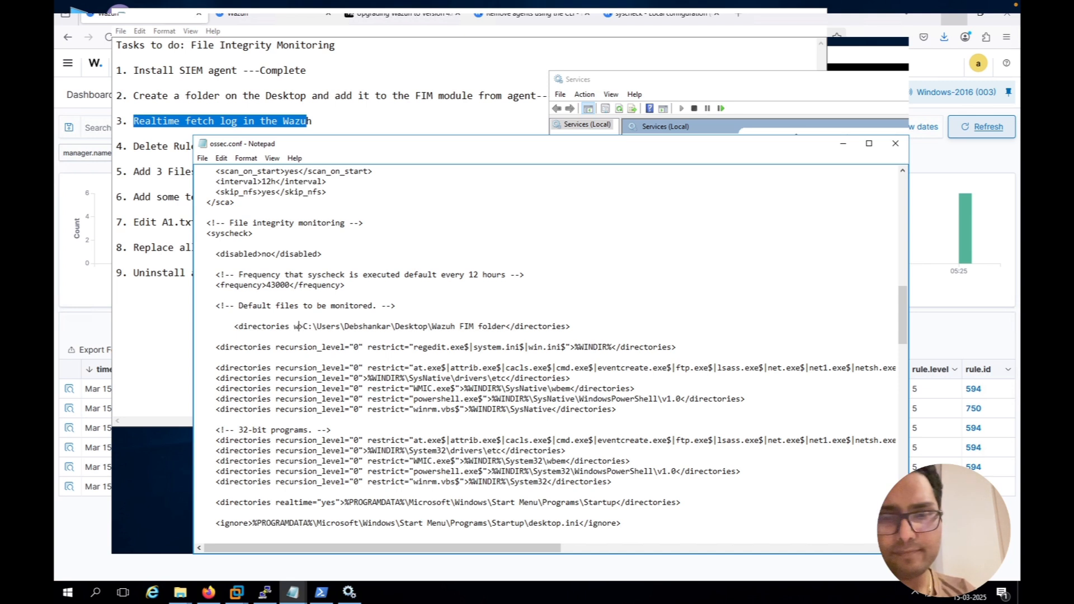
text(data)
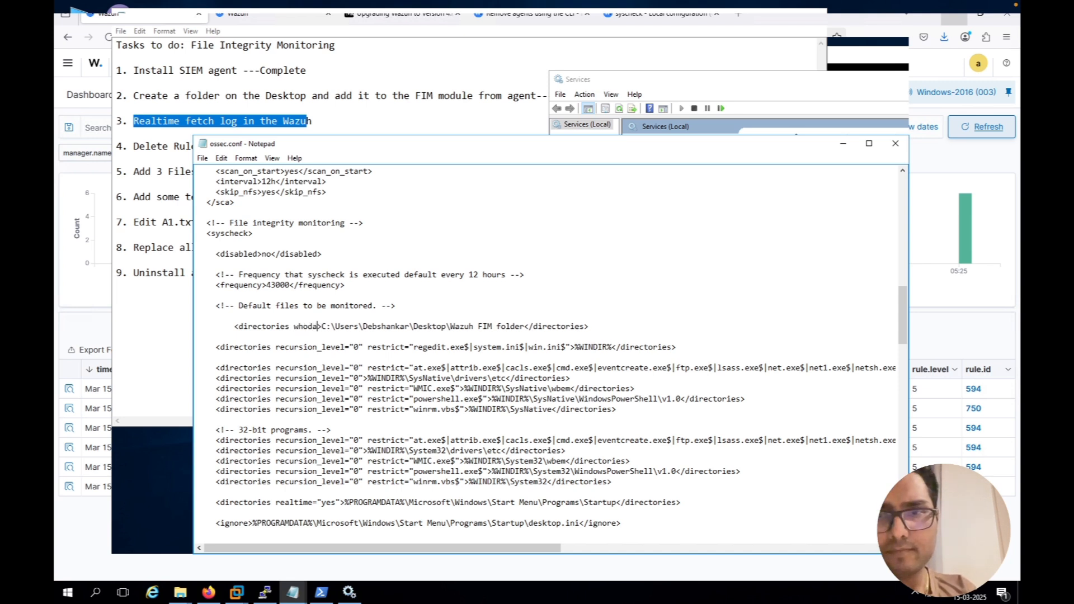
text(="yes)
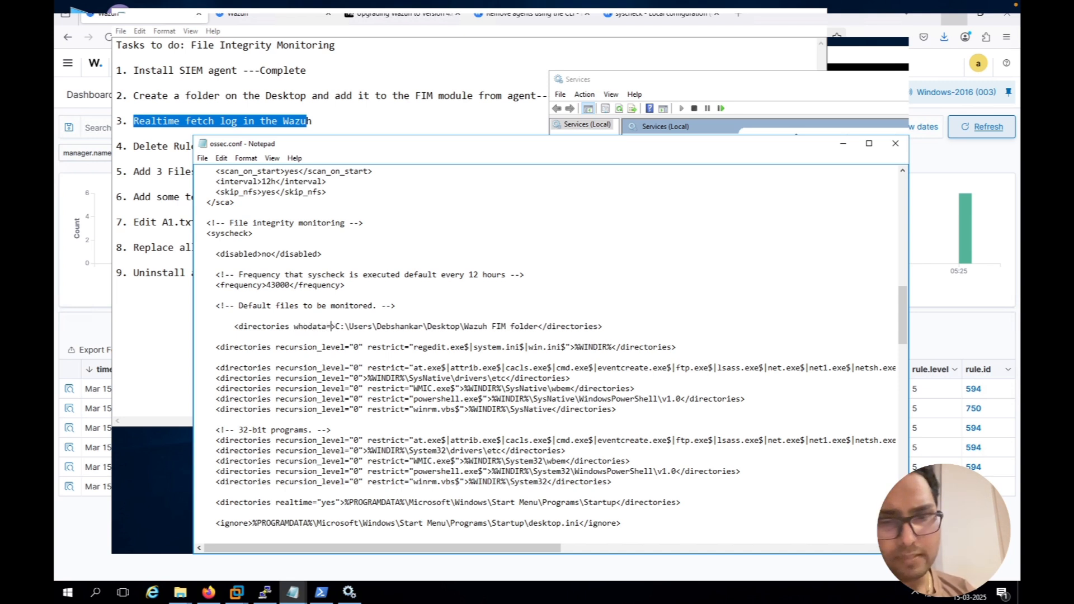
text(")
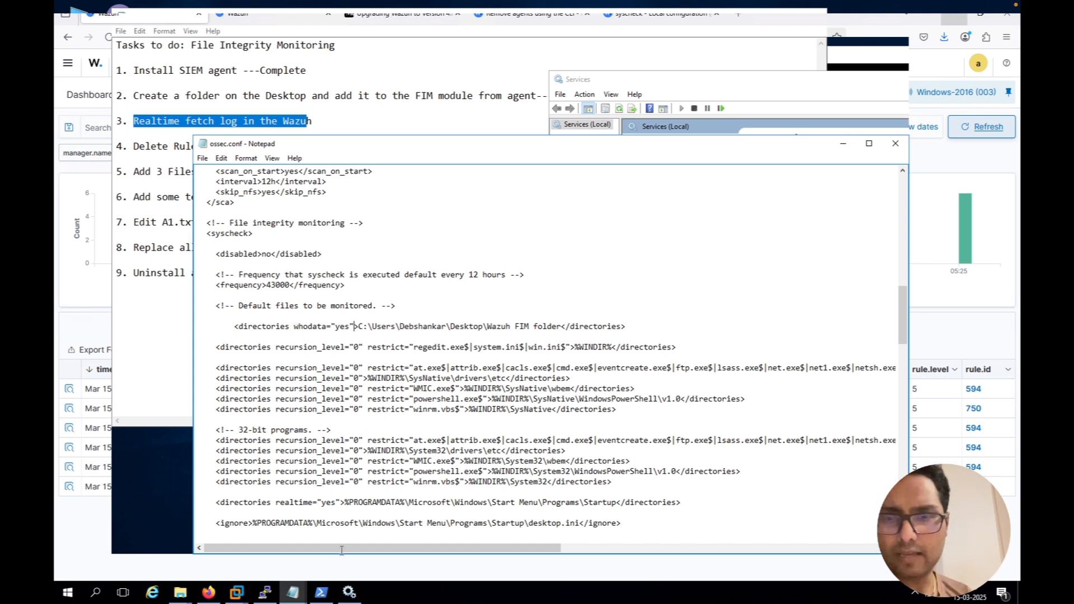
Restart the Wazuh service in the Services window and bring ossec.conf back to the front
click(350, 592)
click(596, 208)
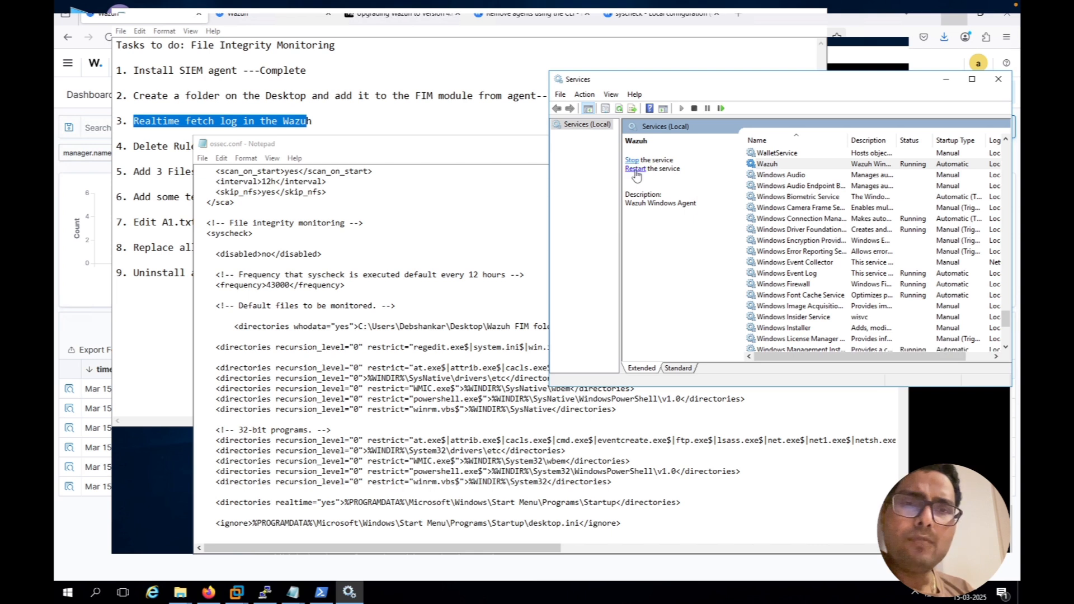
click(481, 155)
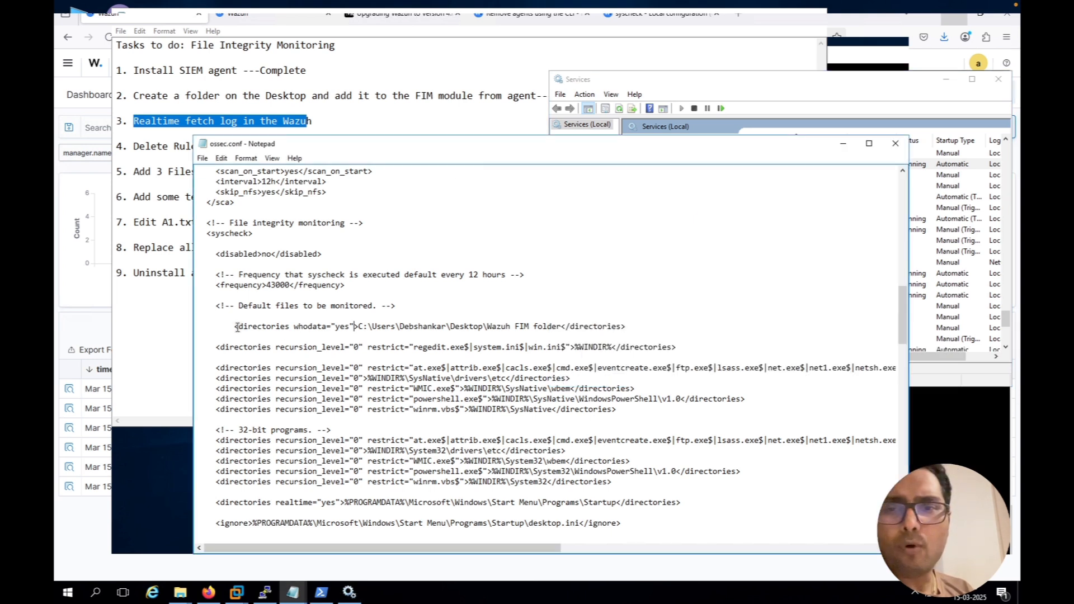
Highlight the "Wazuh FIM folder" directories line in ossec.conf, including its whodata="yes" attribute, to review it
drag(238, 327, 630, 326)
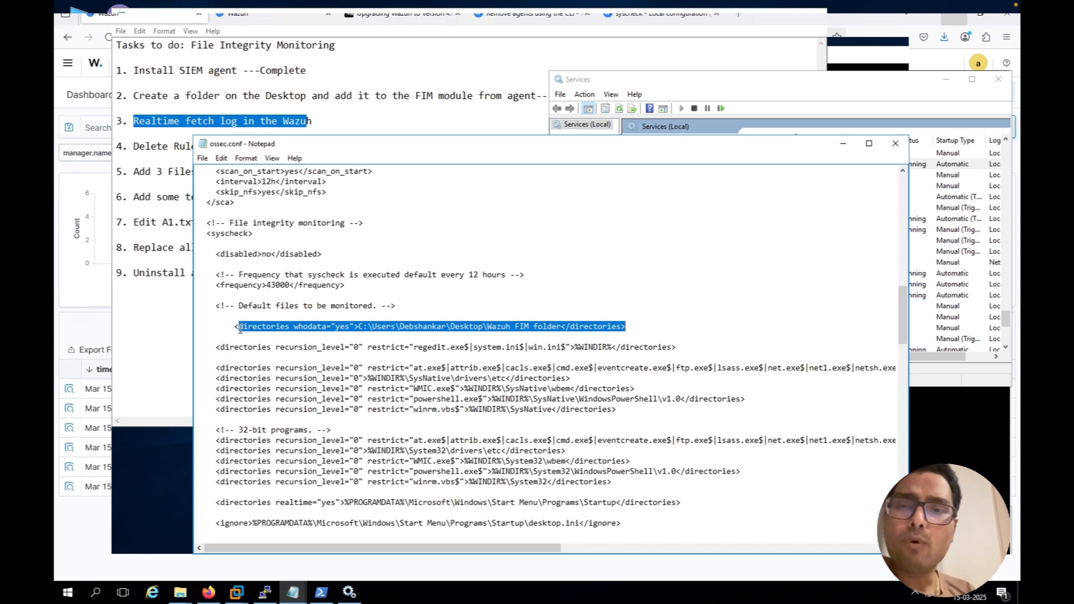
double_click(350, 327)
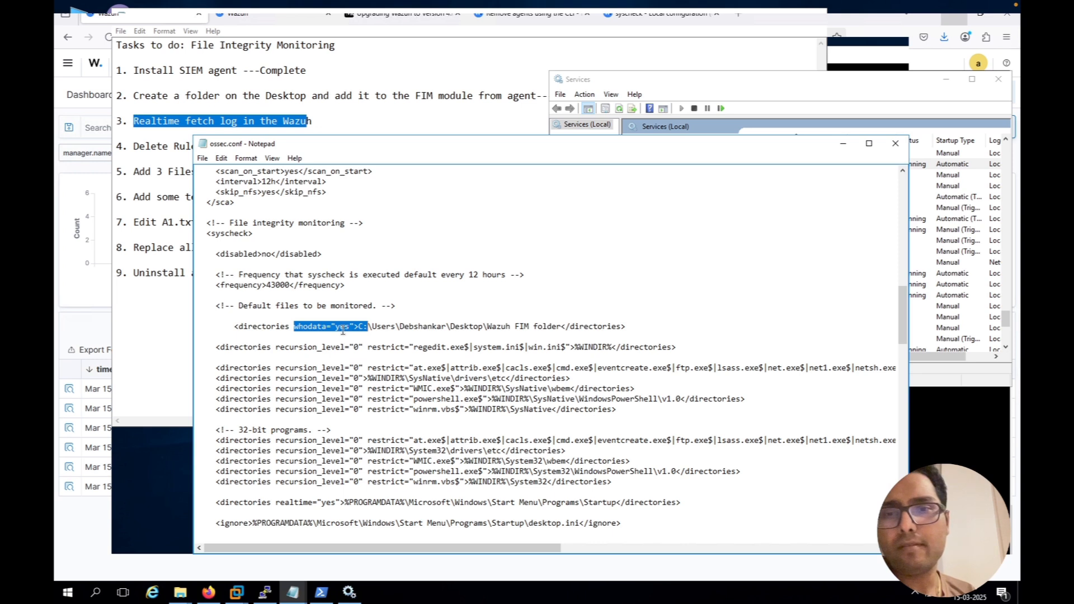
double_click(294, 326)
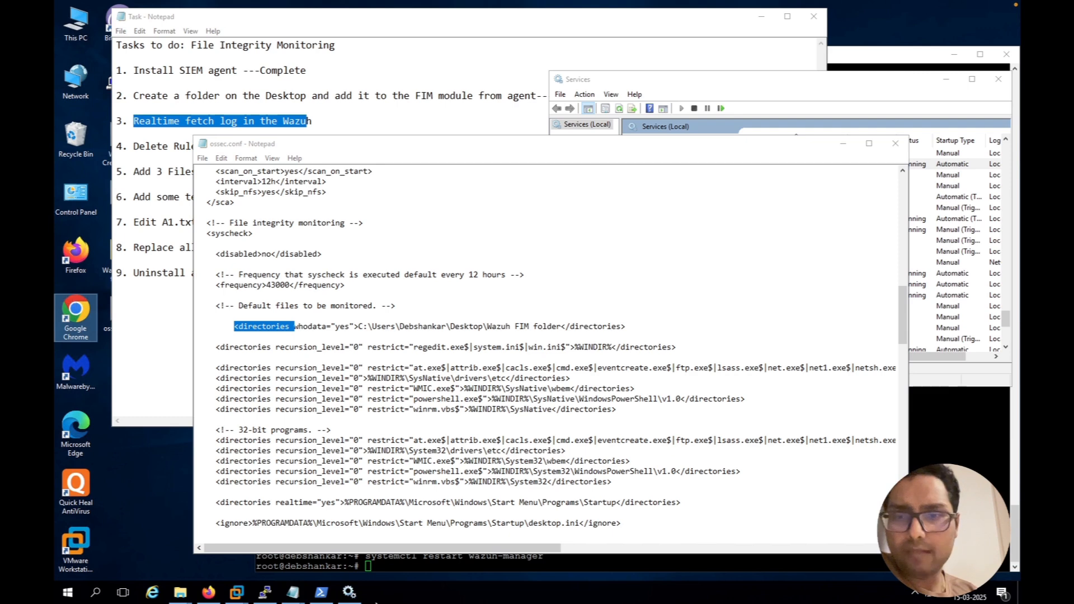
Go back to the agent's File Integrity Monitoring events in Firefox and refresh them to check for new entries
click(208, 592)
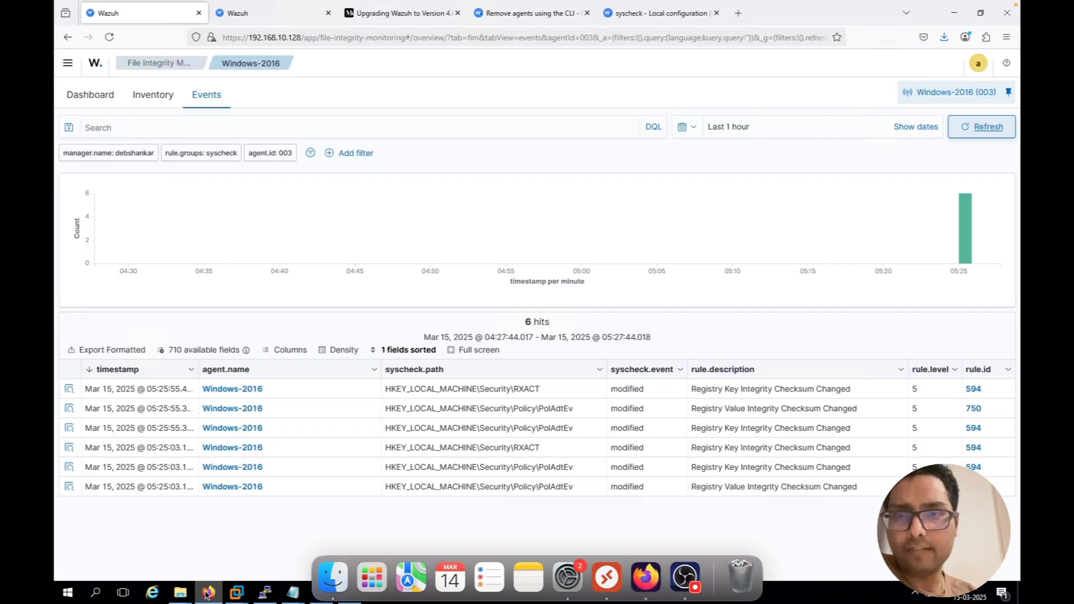
click(988, 127)
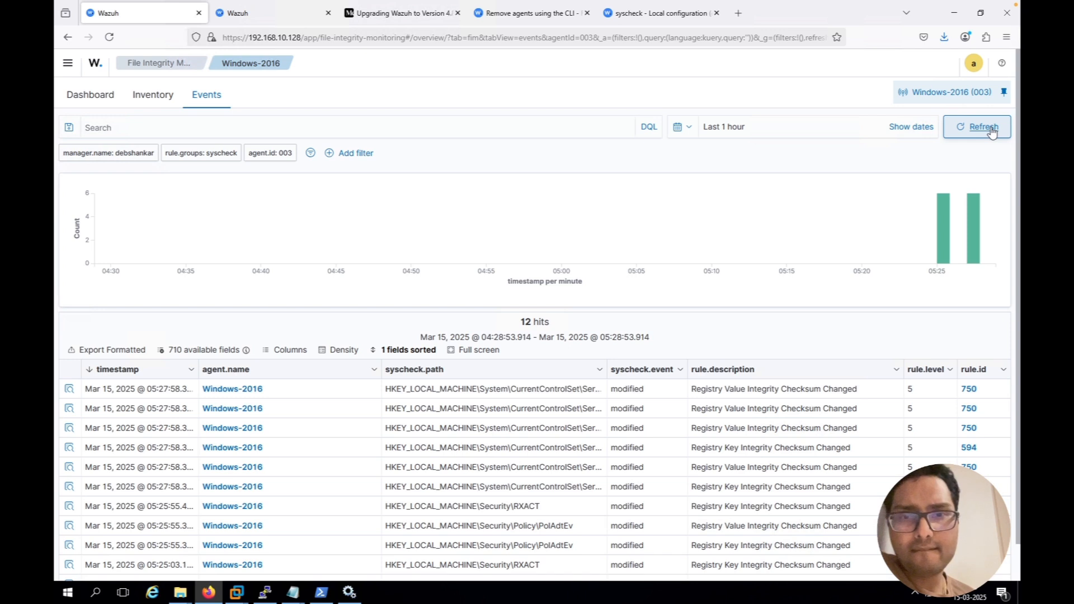
Switch to the open "Wazuh FIM folder" window and create a text document in it, keeping the default name
scroll(992, 132, down, 1)
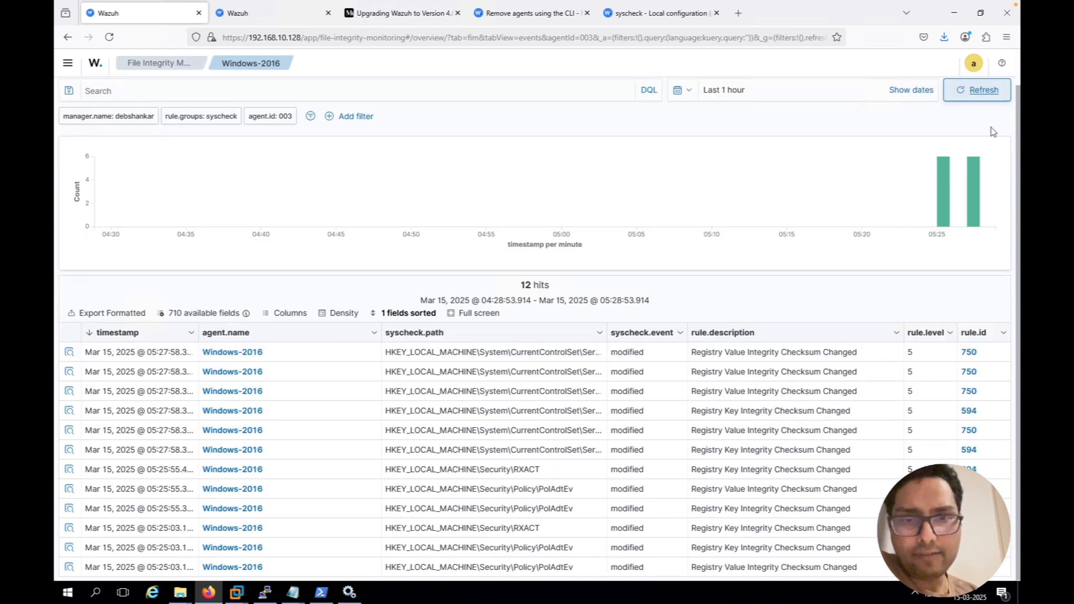
scroll(858, 132, up, 1)
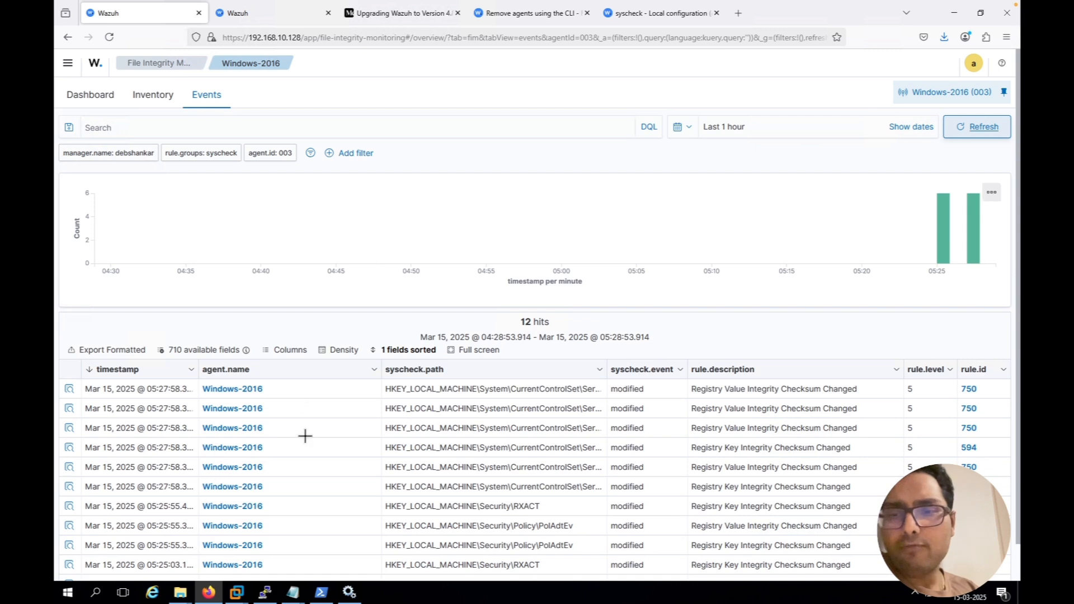
mouse_move(182, 596)
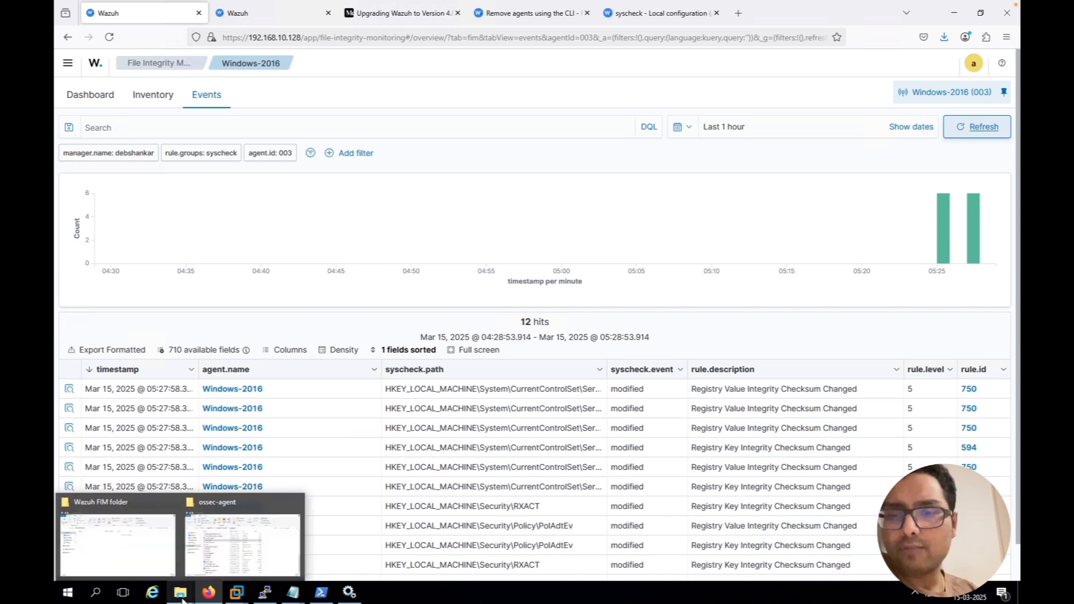
click(149, 545)
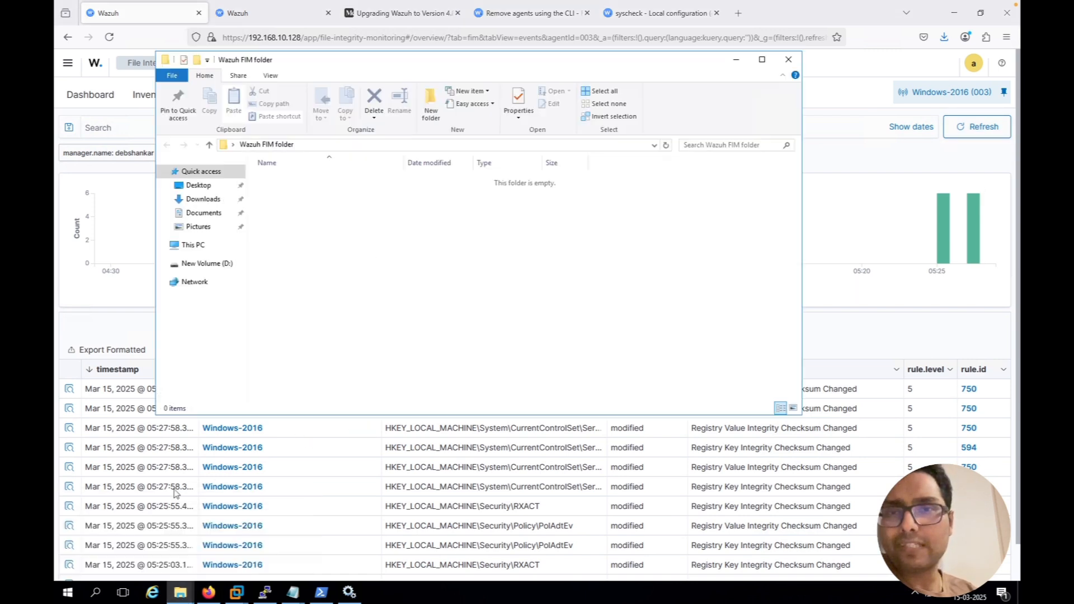
right_click(307, 245)
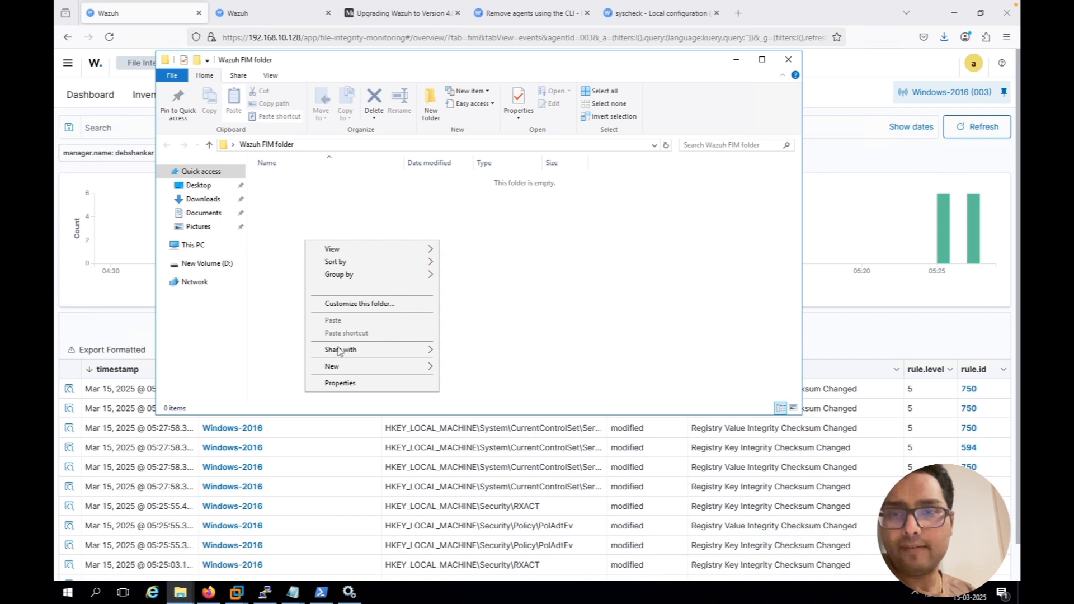
mouse_move(341, 374)
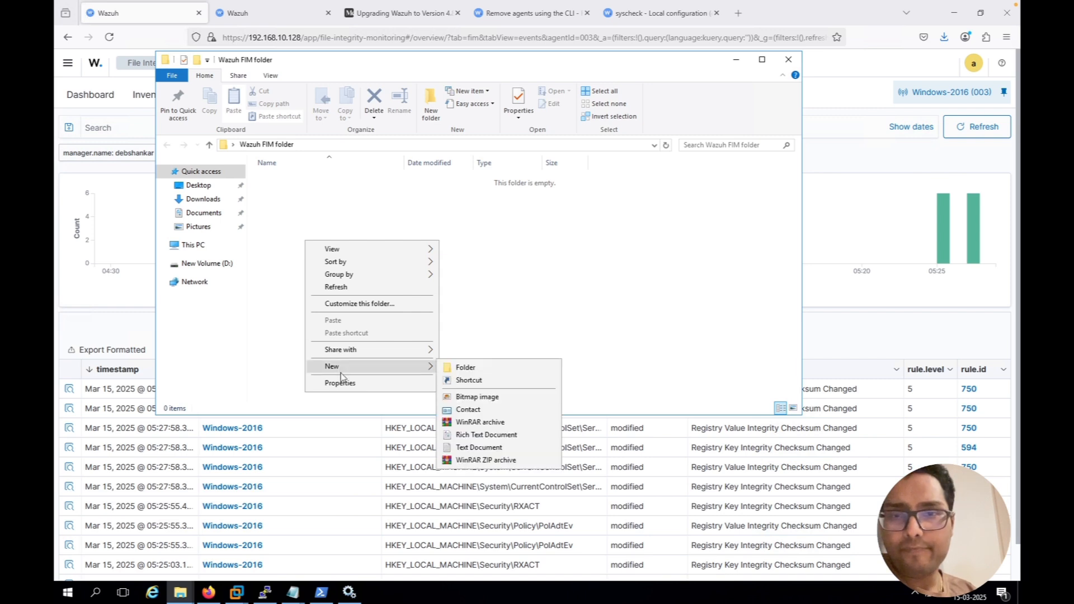
click(472, 447)
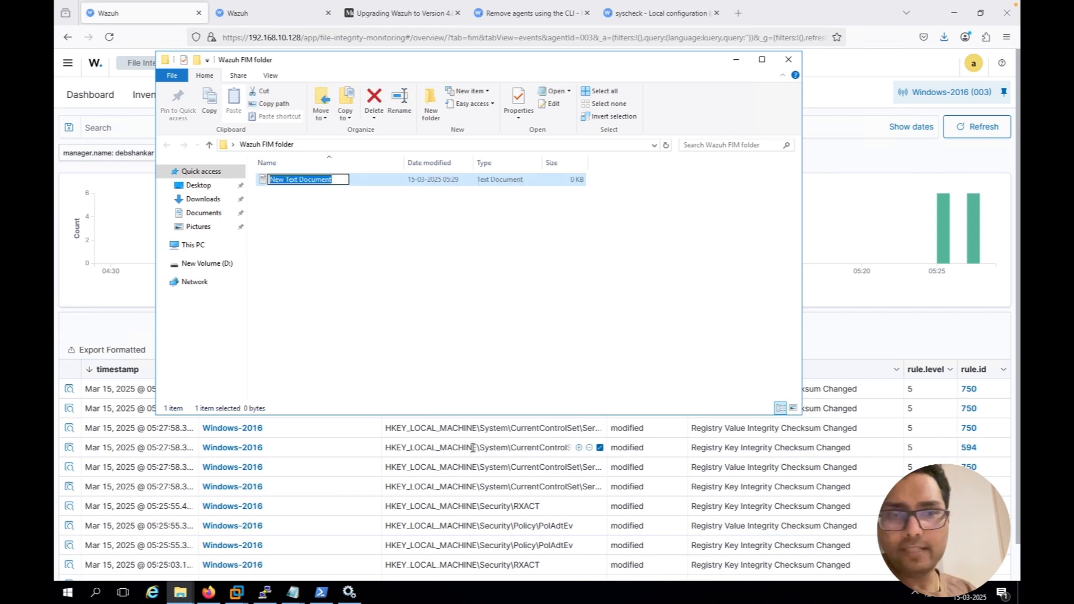
key(Return)
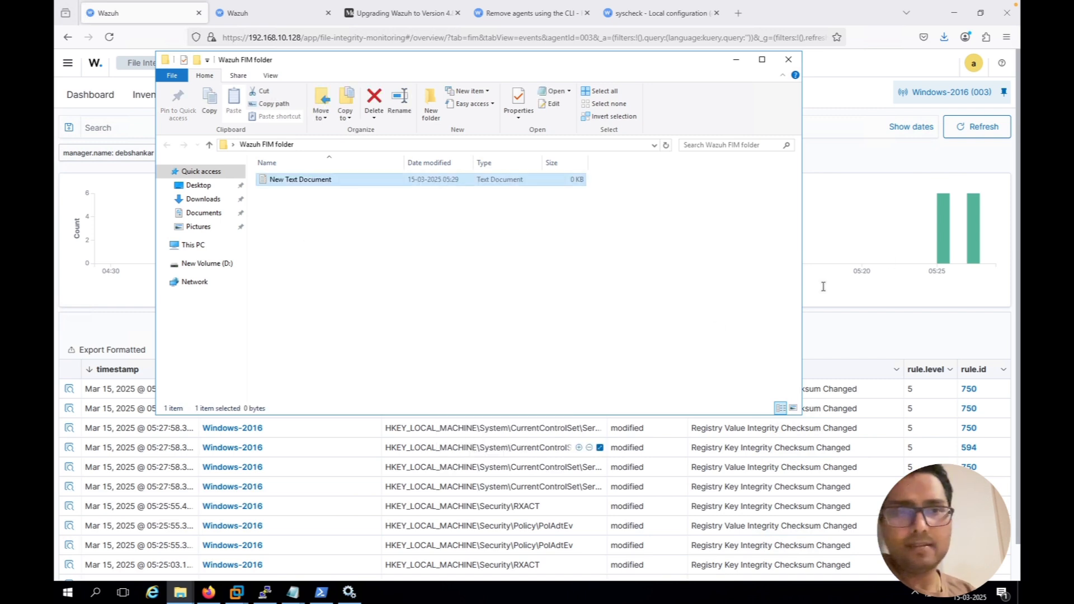
Return to the agent's FIM events in Firefox, refresh them and inspect the document details of the newest file event
click(864, 319)
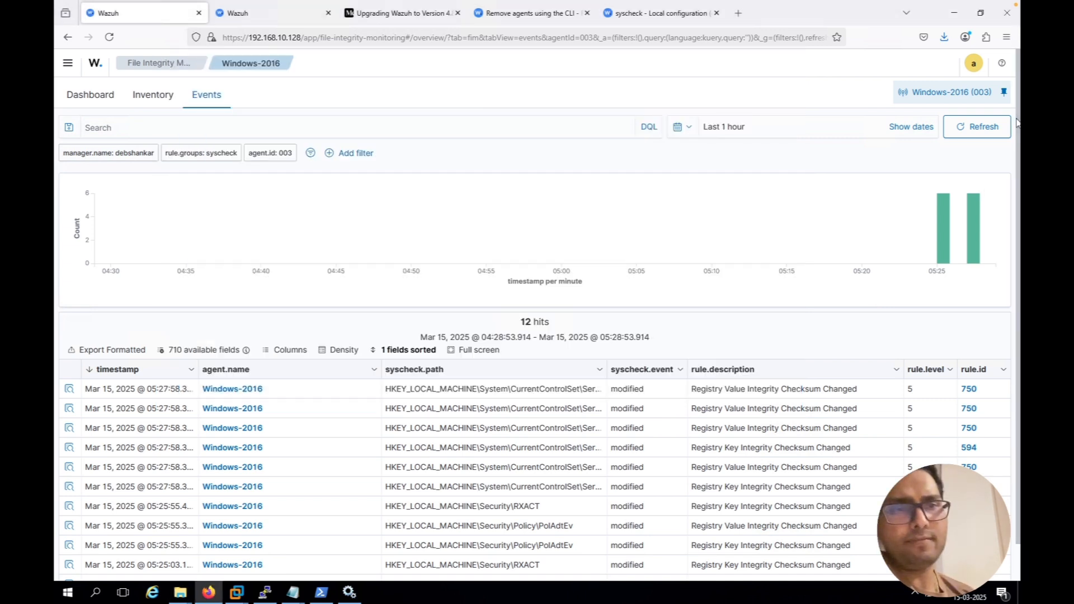
click(979, 129)
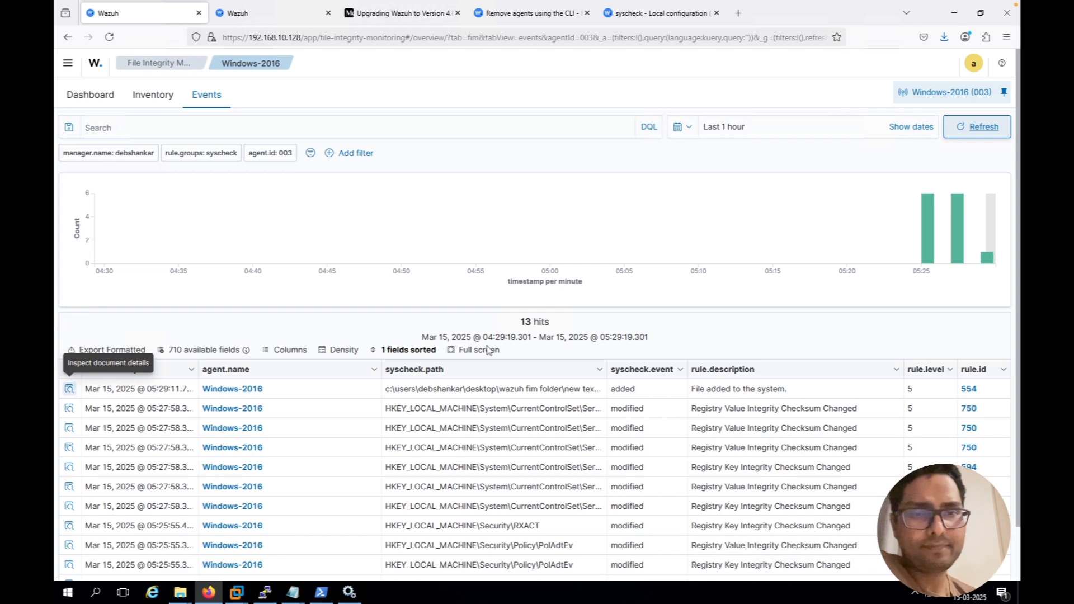
click(68, 390)
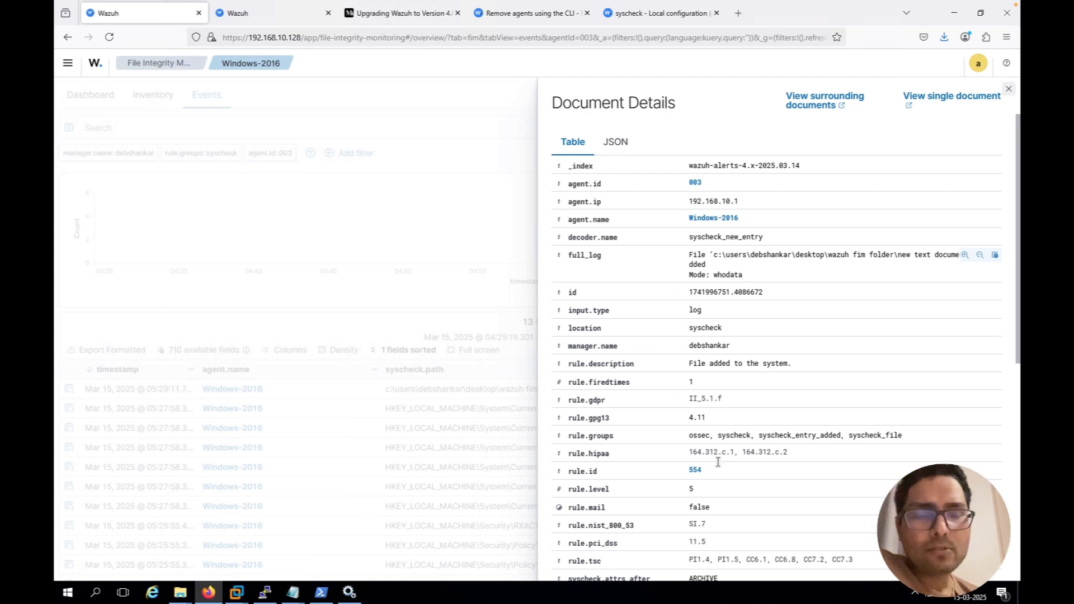
scroll(719, 466, down, 1)
scroll(719, 466, down, 2)
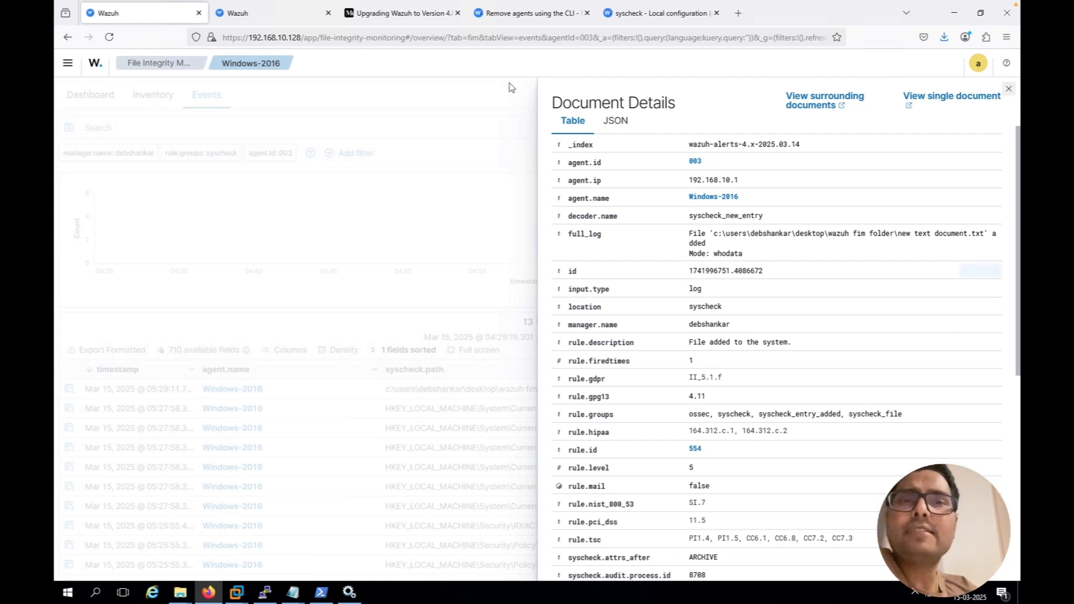
In the Wazuh syscheck documentation, find the directories attributes and highlight the realtime description about supported systems and directories
click(533, 17)
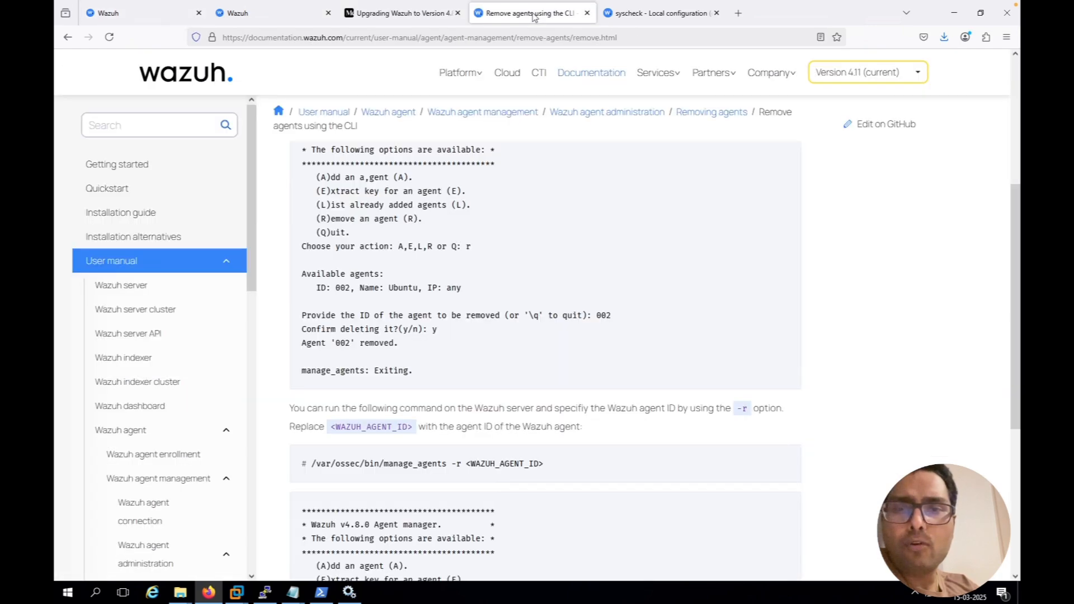
click(653, 18)
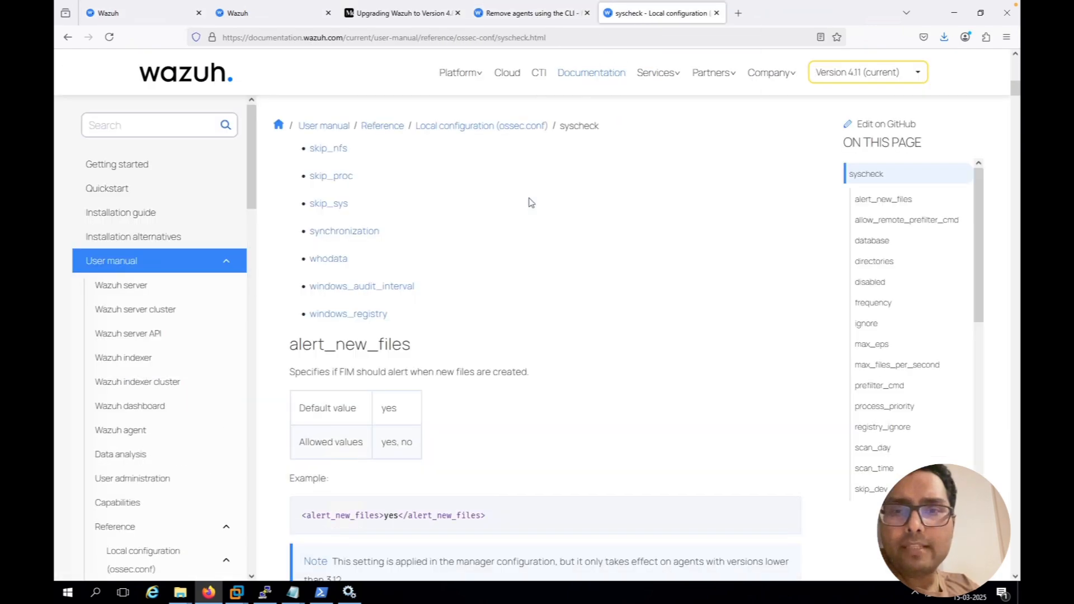
scroll(531, 202, down, 8)
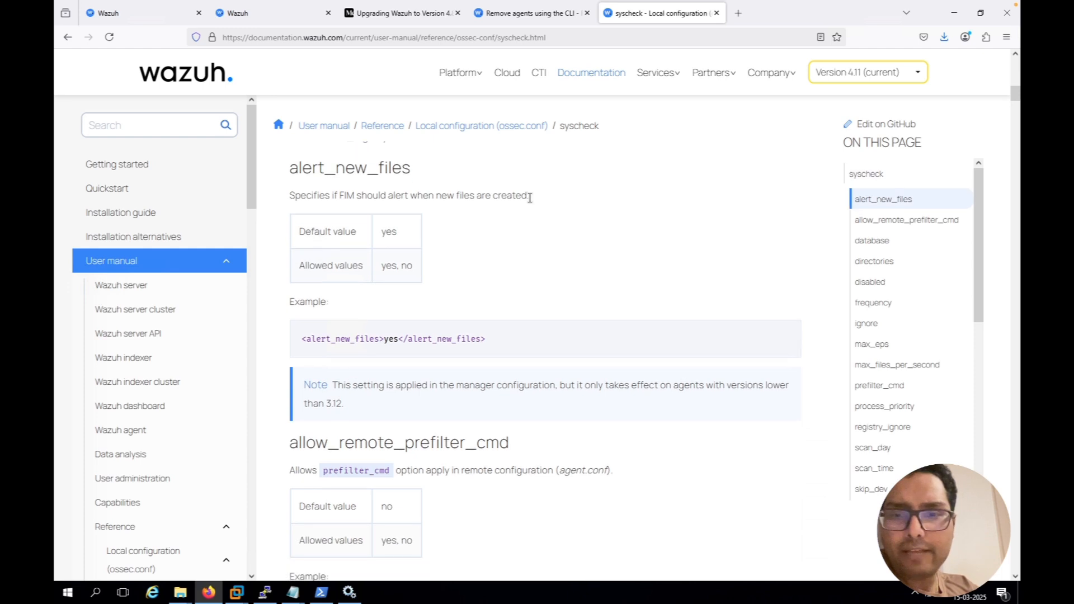
scroll(531, 203, down, 5)
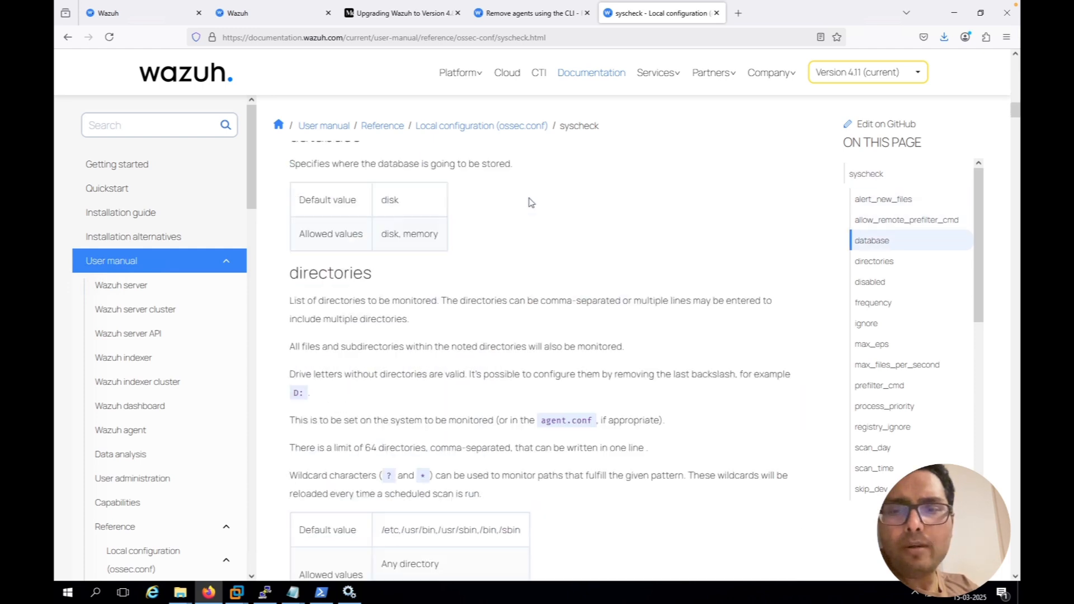
scroll(531, 202, down, 3)
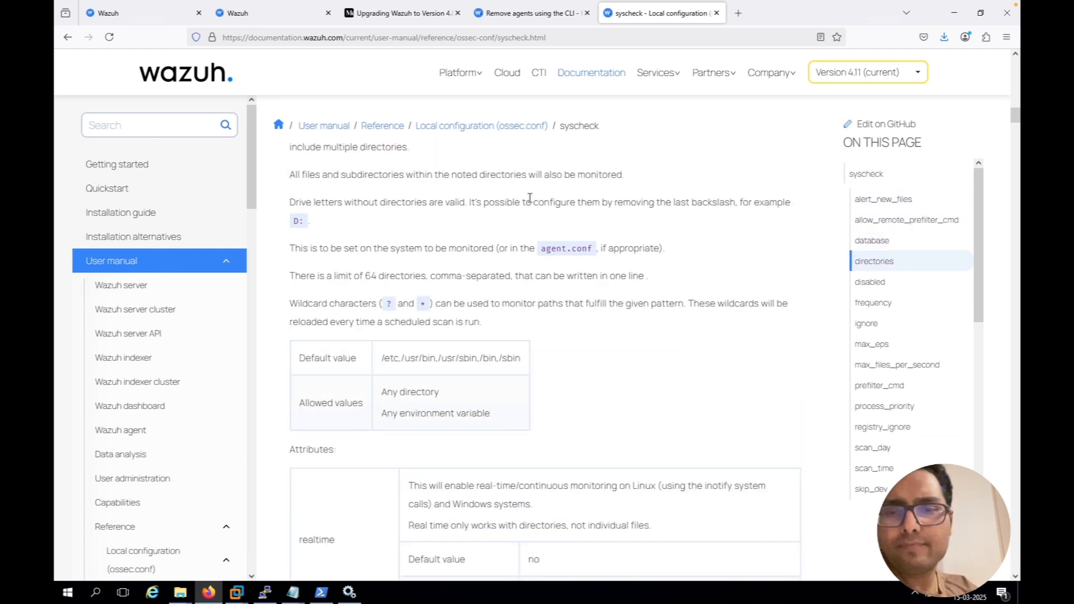
scroll(530, 198, down, 3)
scroll(531, 203, down, 3)
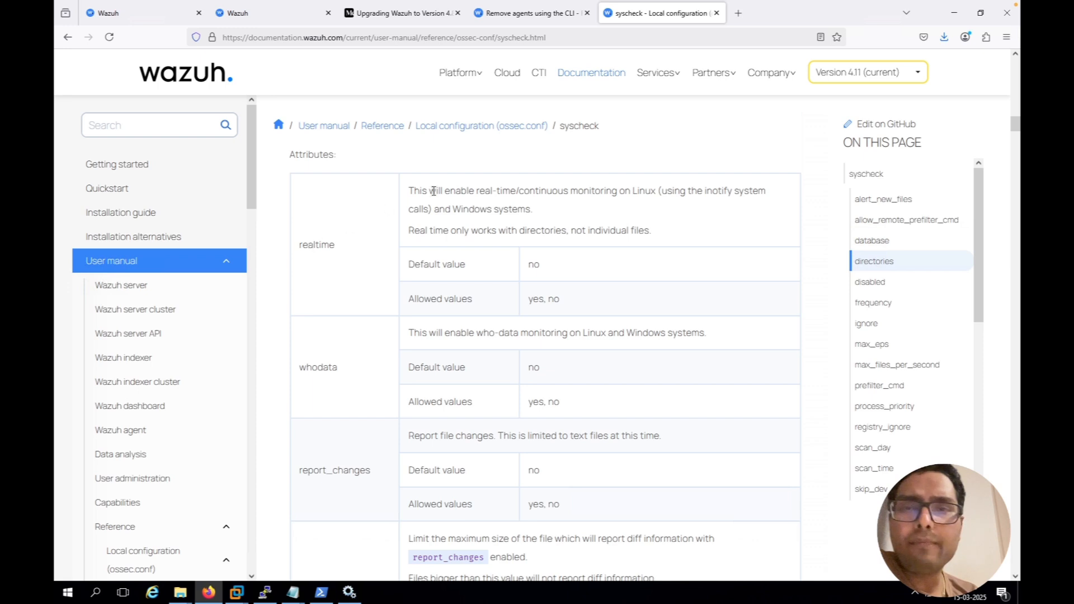
drag(411, 190, 652, 191)
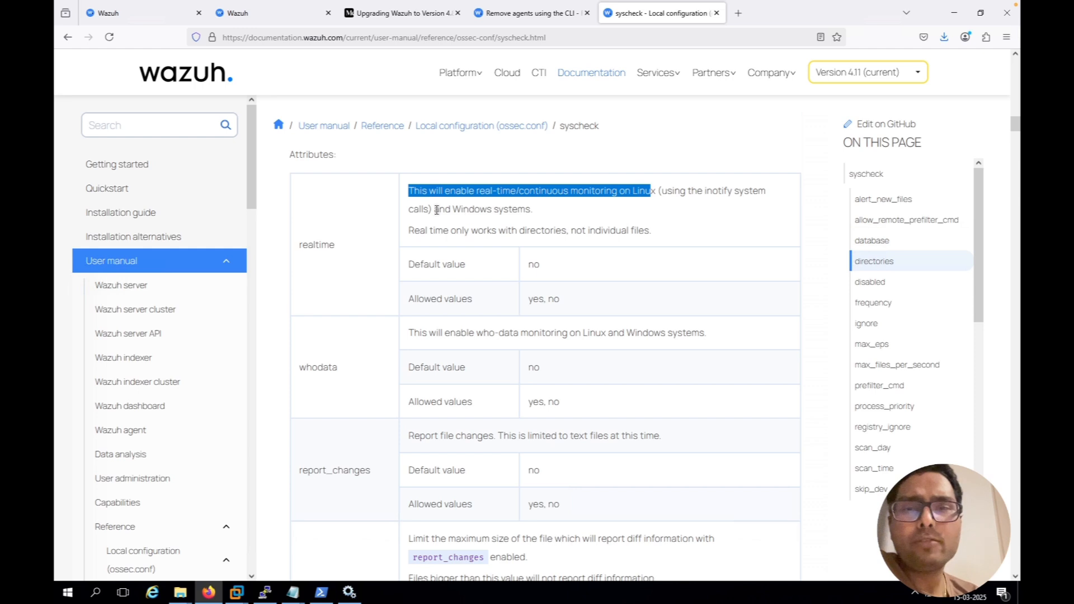
drag(434, 209, 528, 209)
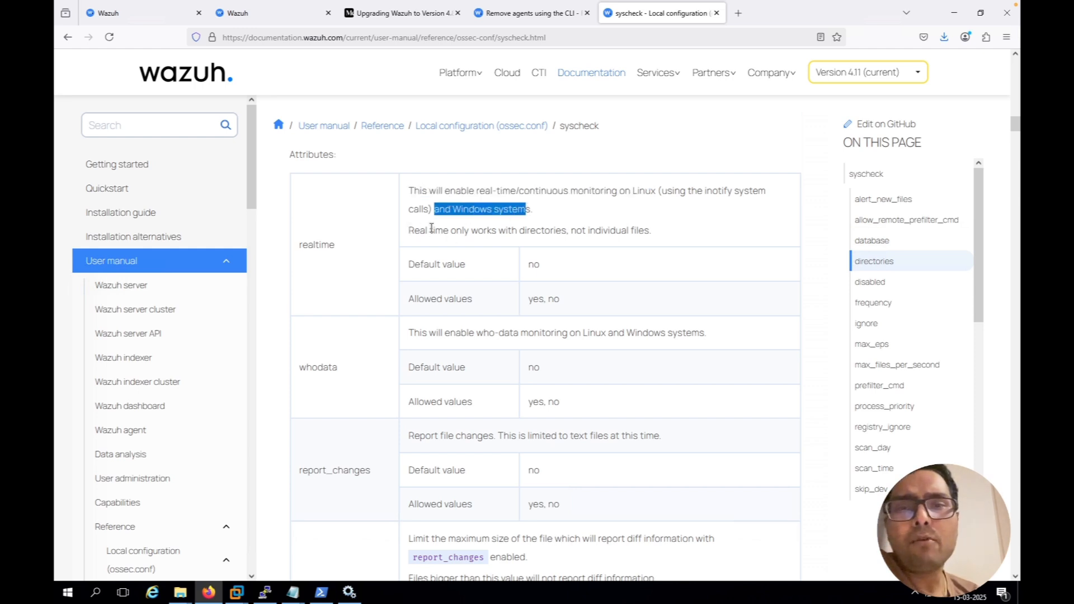
drag(408, 230, 562, 230)
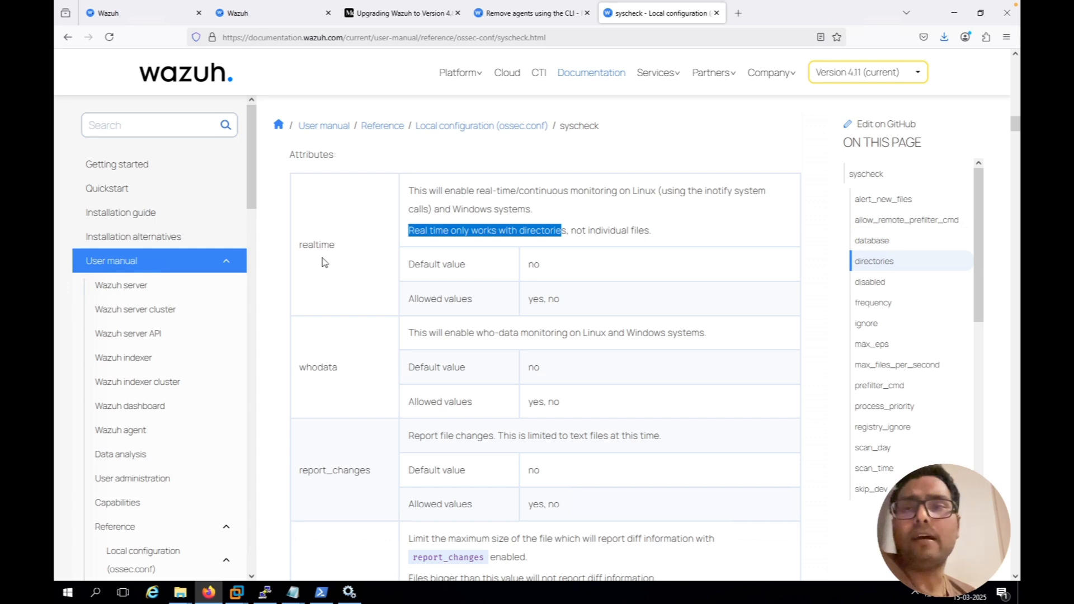
Go back to the event's document details and highlight the syscheck.audit.user.name and syscheck.event fields to review who did what
mouse_move(150, 23)
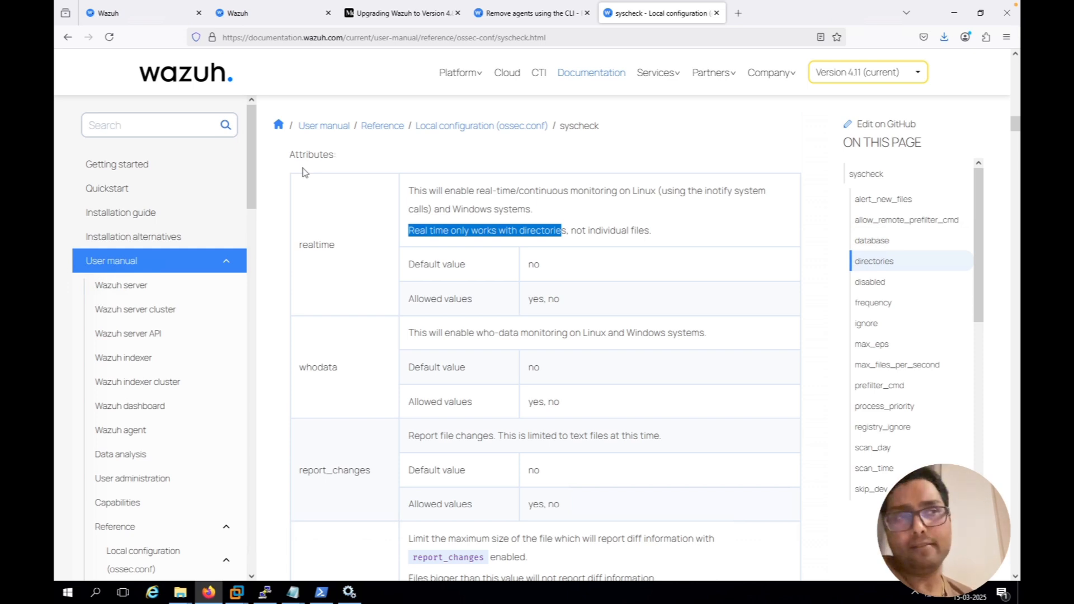
click(129, 16)
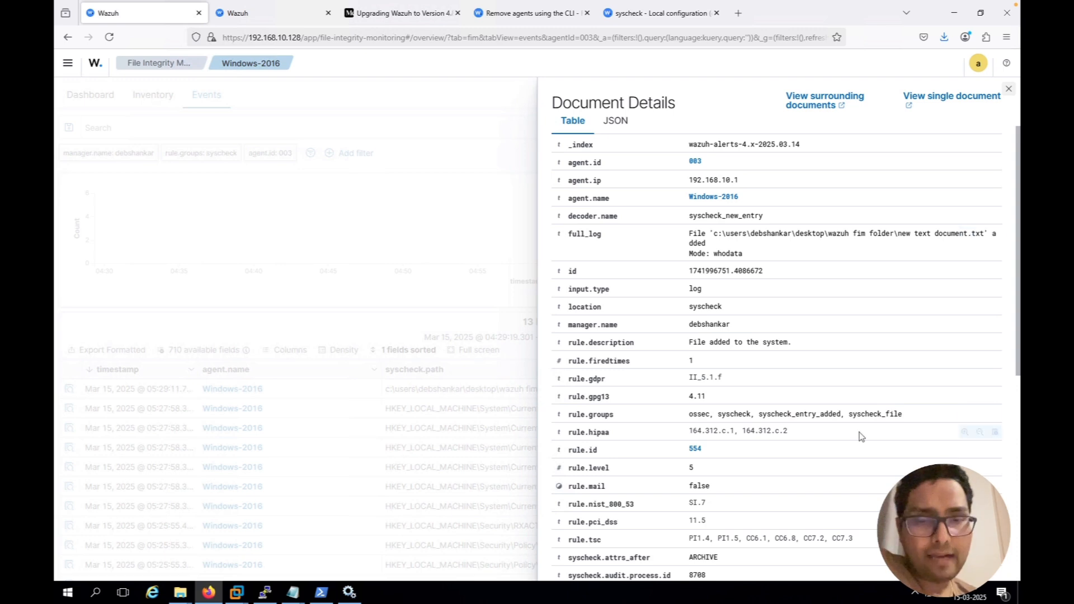
scroll(860, 436, down, 1)
scroll(860, 436, down, 4)
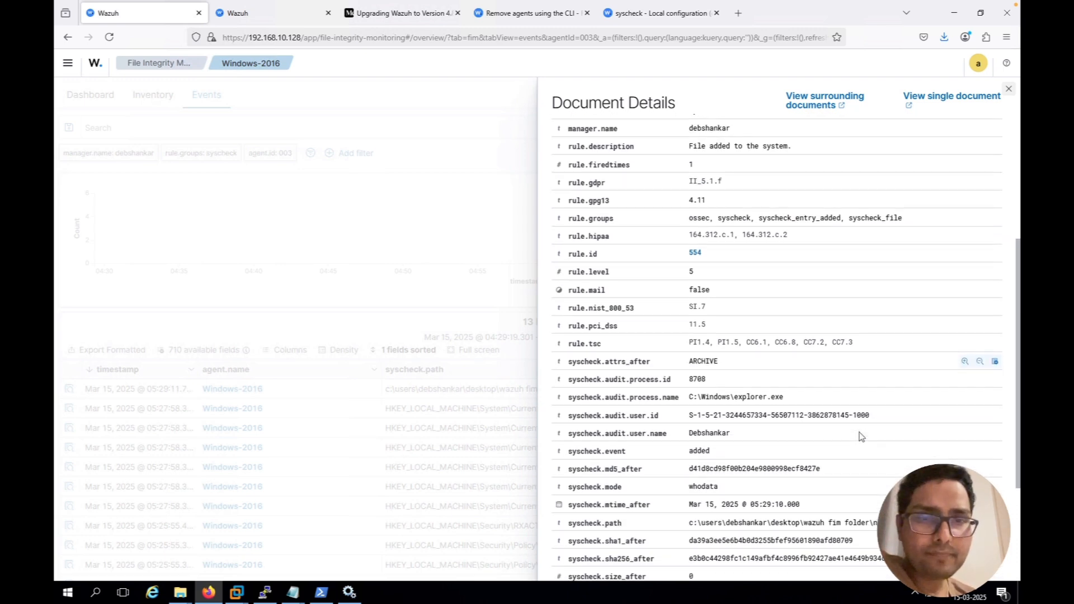
scroll(860, 436, down, 2)
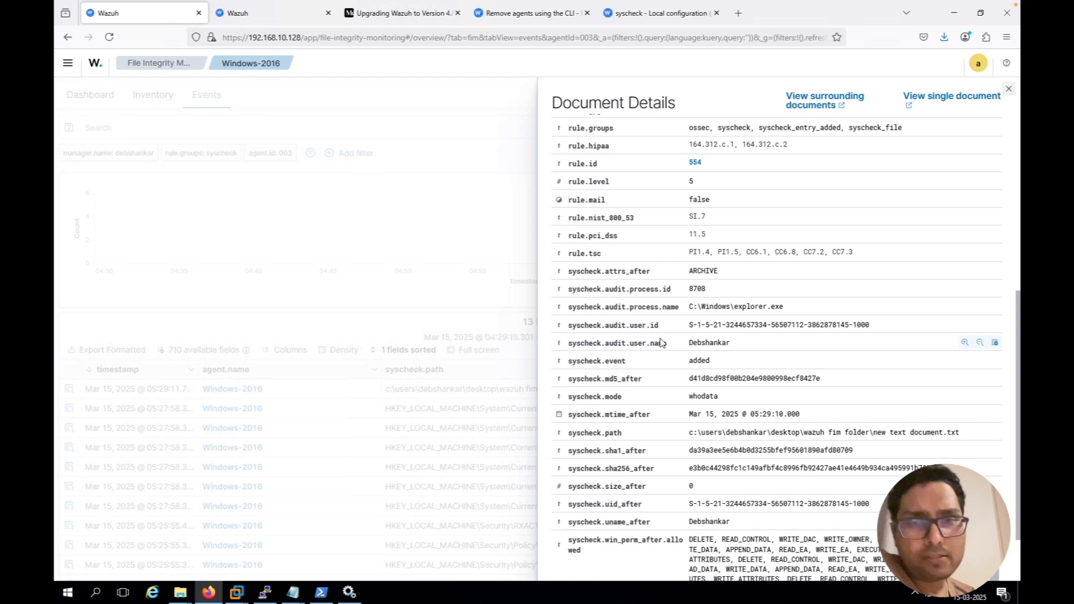
scroll(660, 342, down, 2)
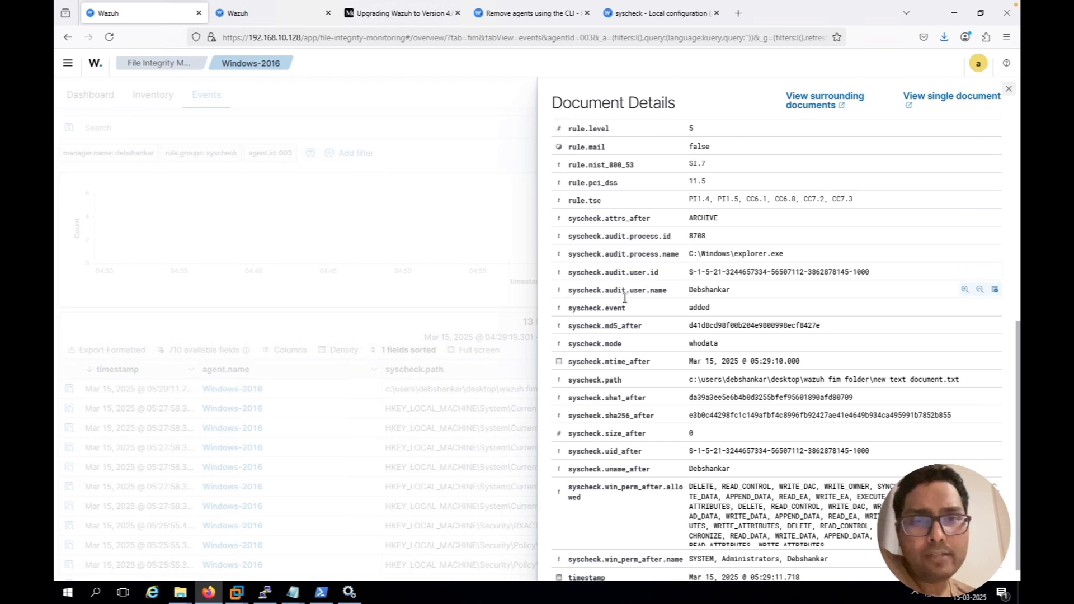
drag(572, 290, 723, 293)
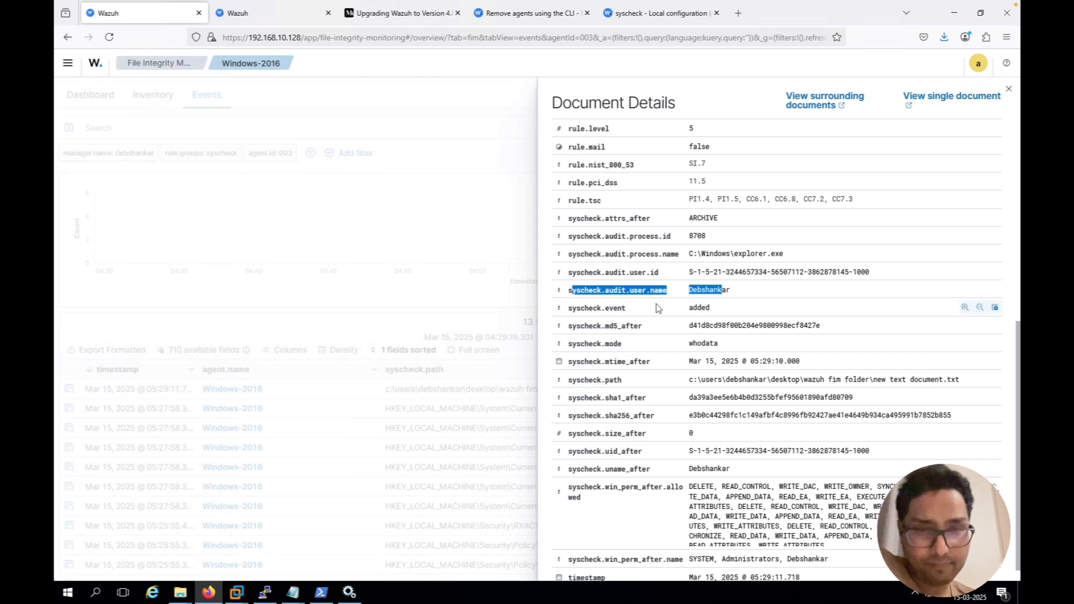
drag(598, 307, 720, 312)
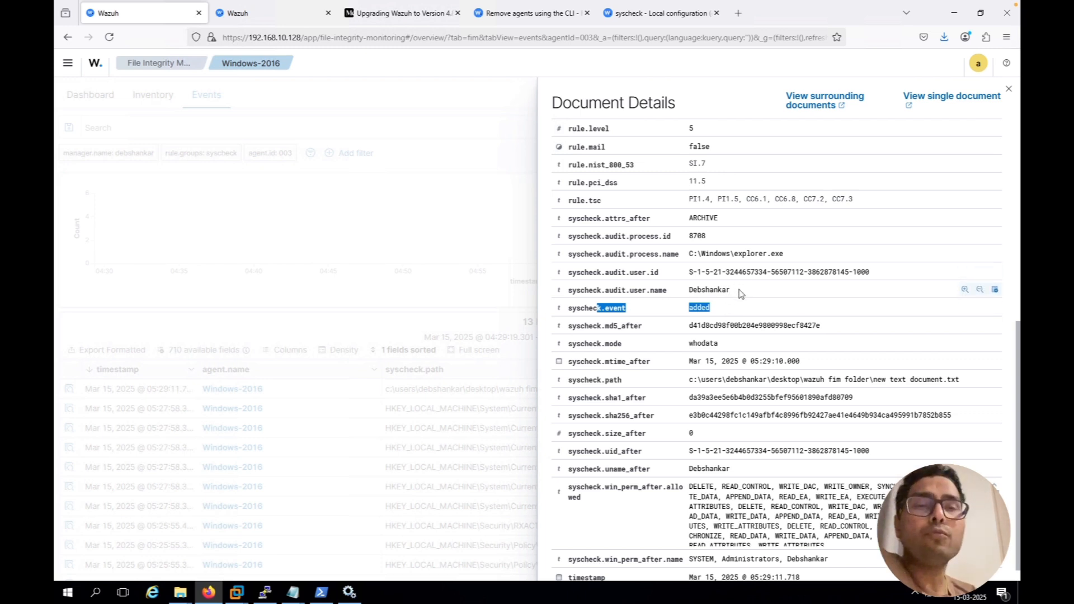
drag(738, 291, 566, 297)
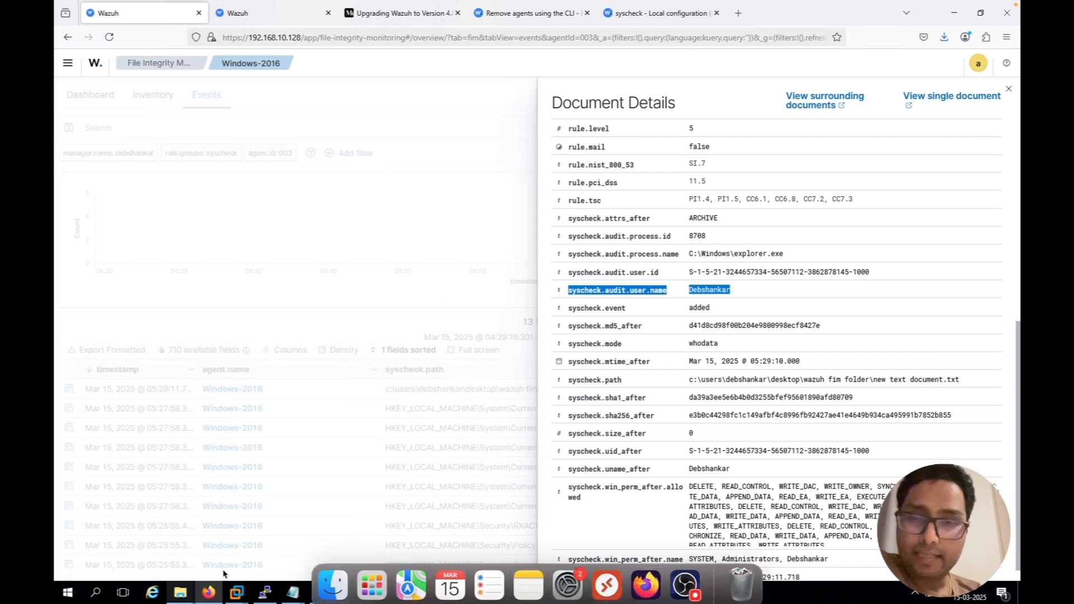
In the Task file in Notepad, append "---COmplete" to item 3, then highlight item 4 about deleting the ruleset and minimize the window
mouse_move(292, 592)
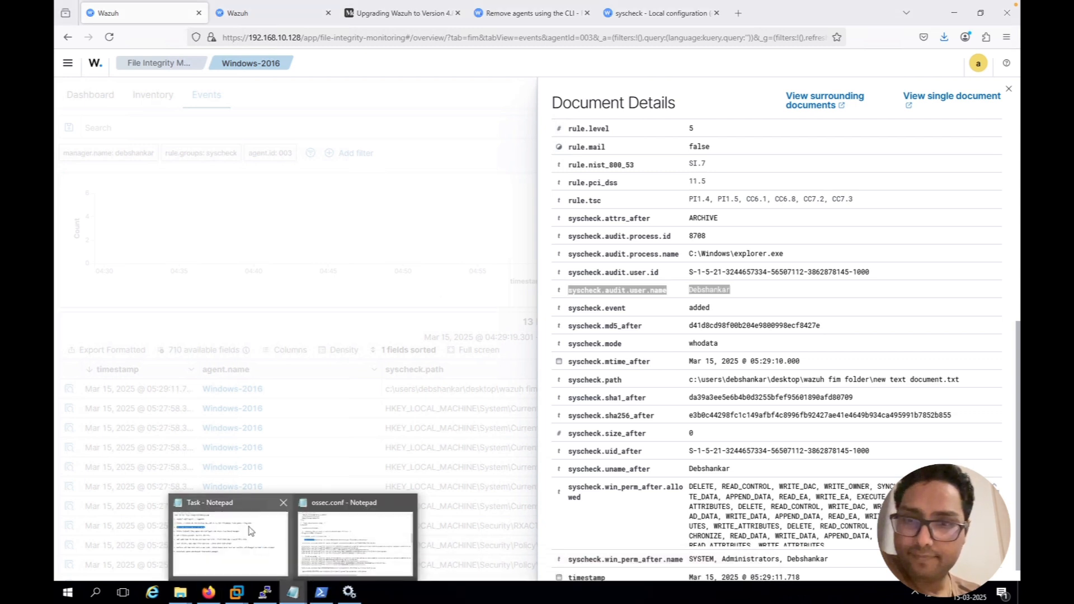
click(259, 548)
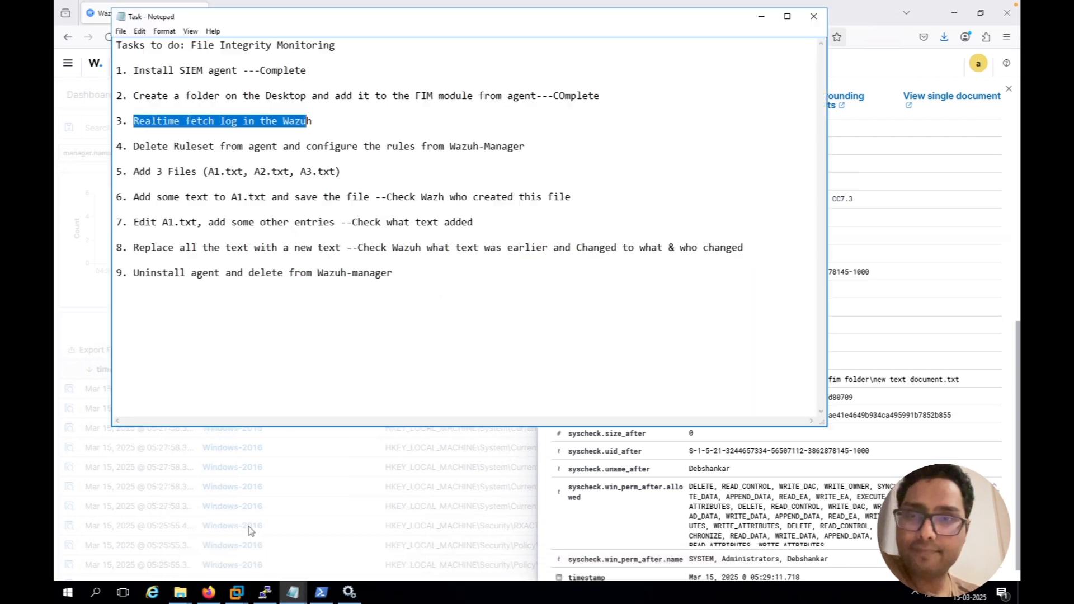
click(345, 123)
text(---)
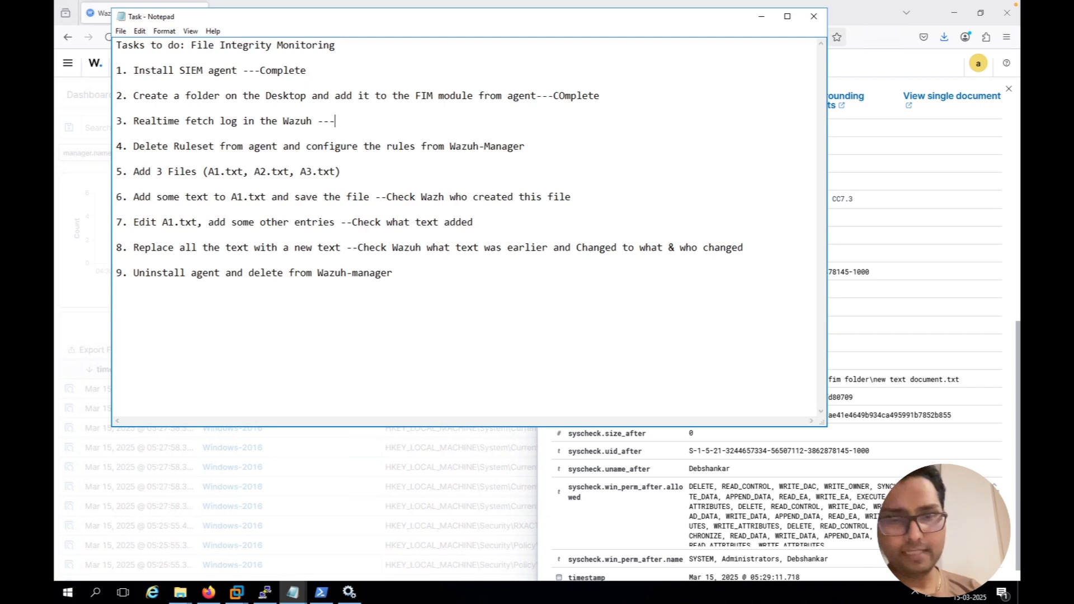
text(COmplete)
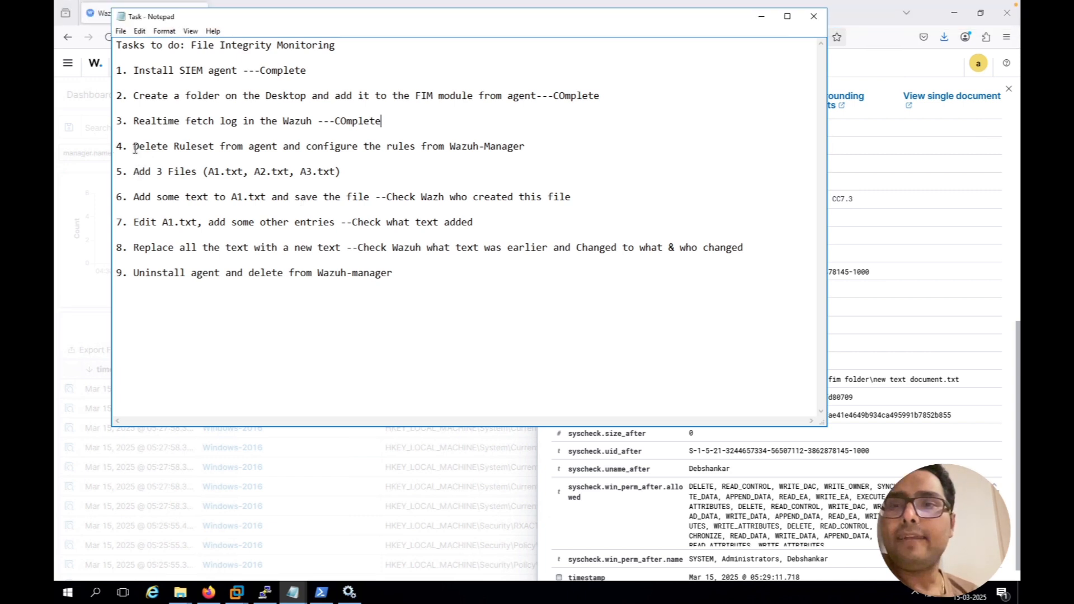
drag(152, 147, 527, 146)
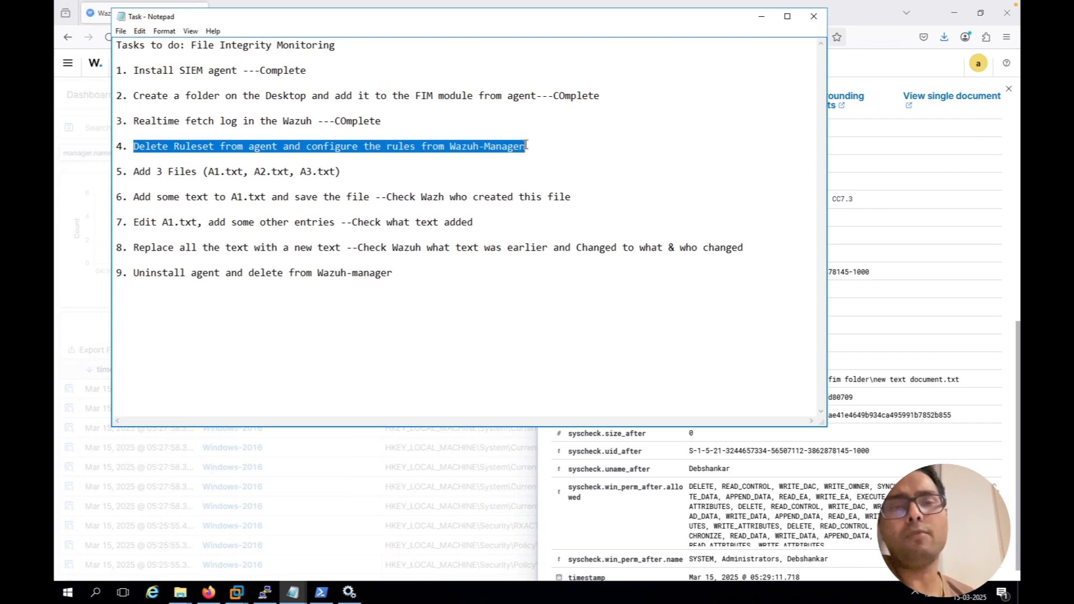
click(762, 19)
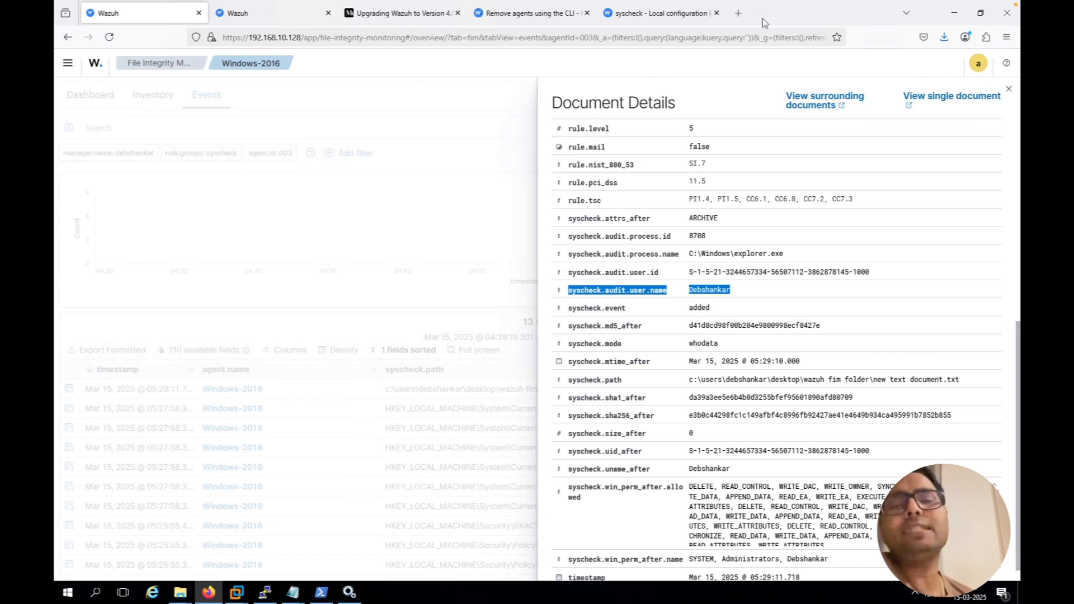
In the agent's ossec.conf in Notepad, cut the whodata directories line for Wazuh FIM folder and save the file
click(183, 594)
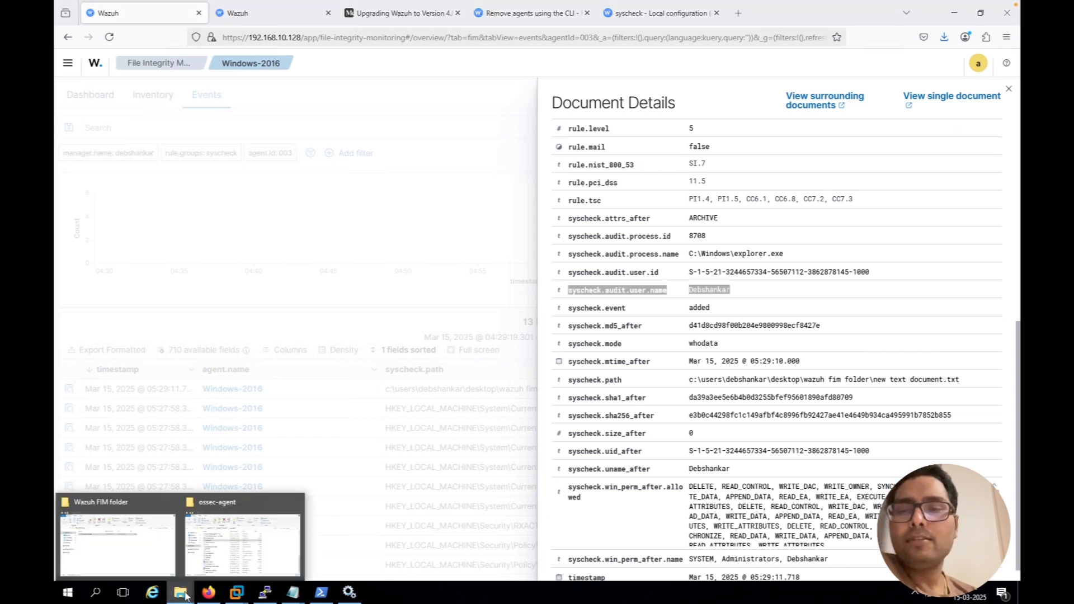
click(234, 520)
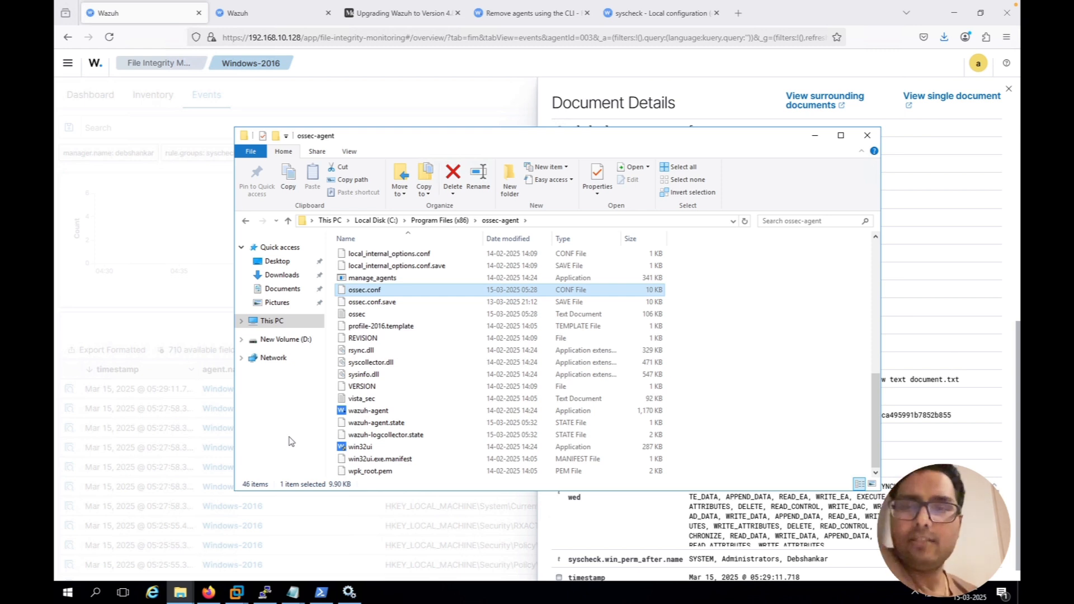
mouse_move(180, 592)
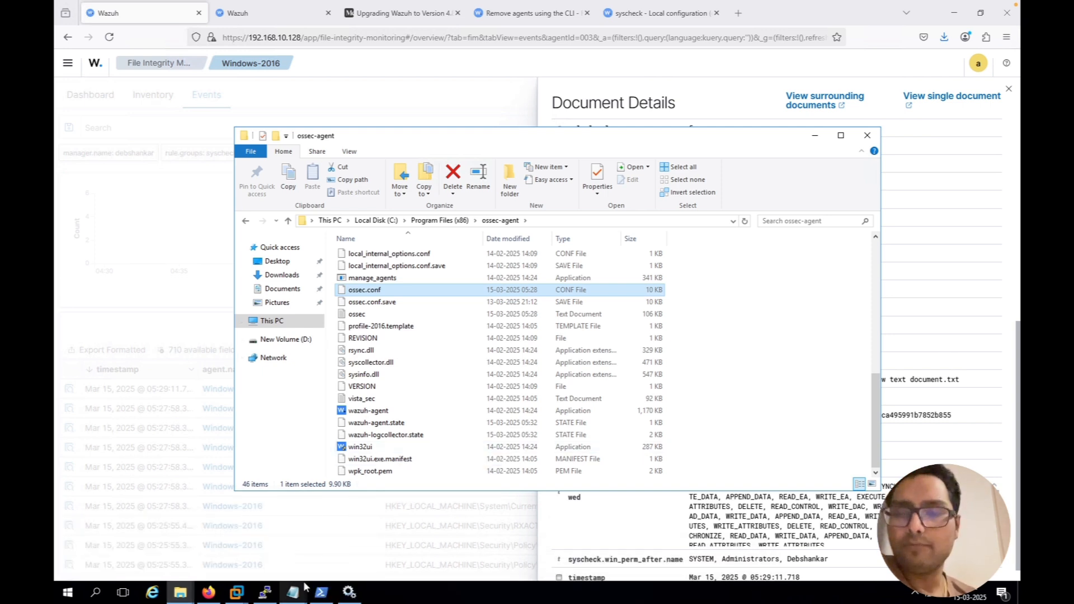
mouse_move(297, 595)
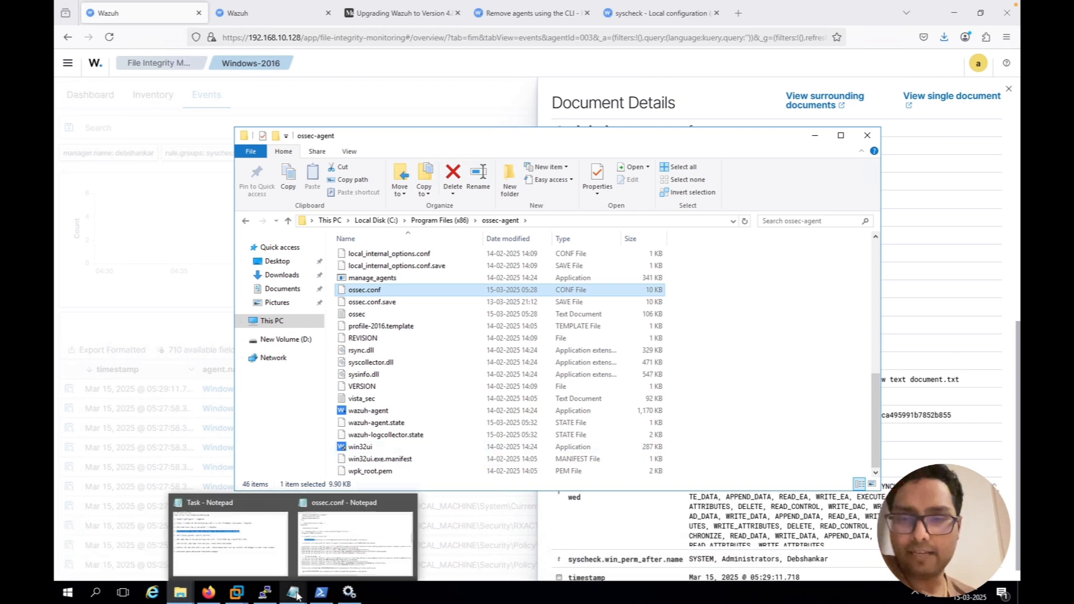
click(330, 555)
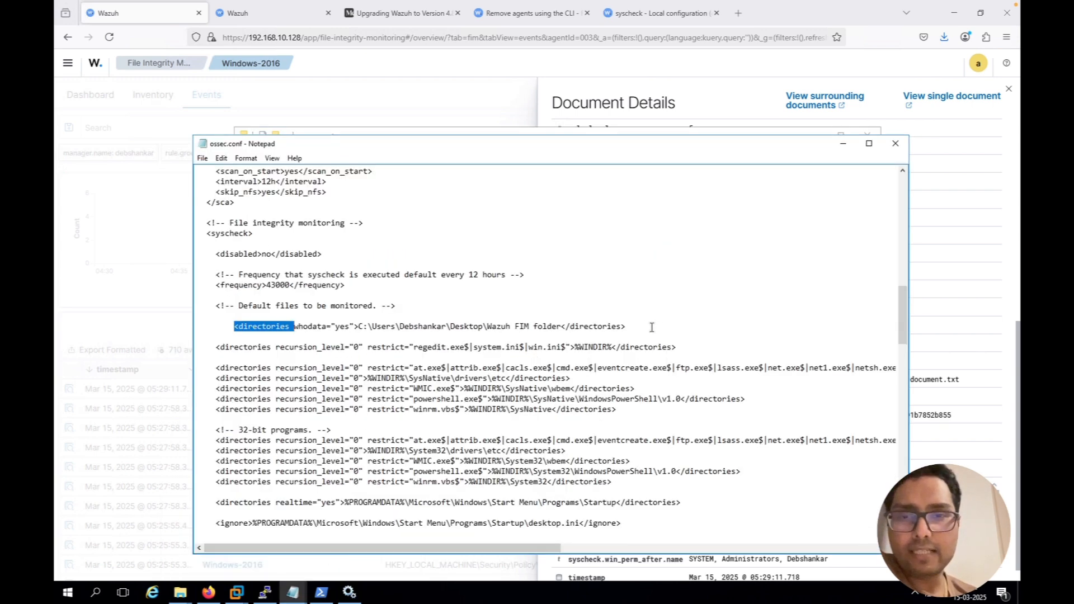
drag(637, 328, 234, 323)
key(ctrl+c)
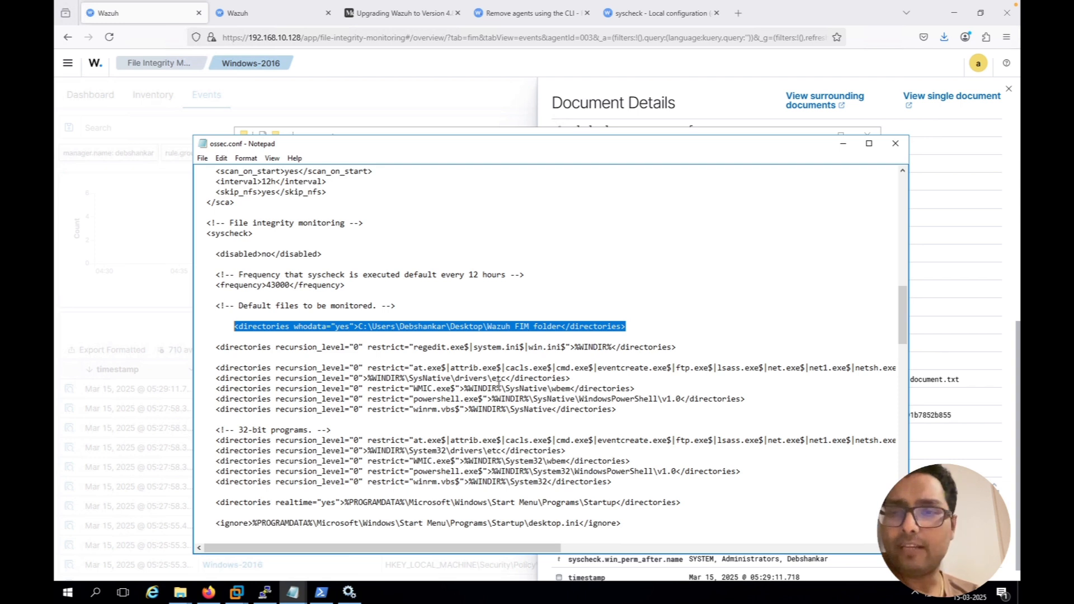
key(Delete)
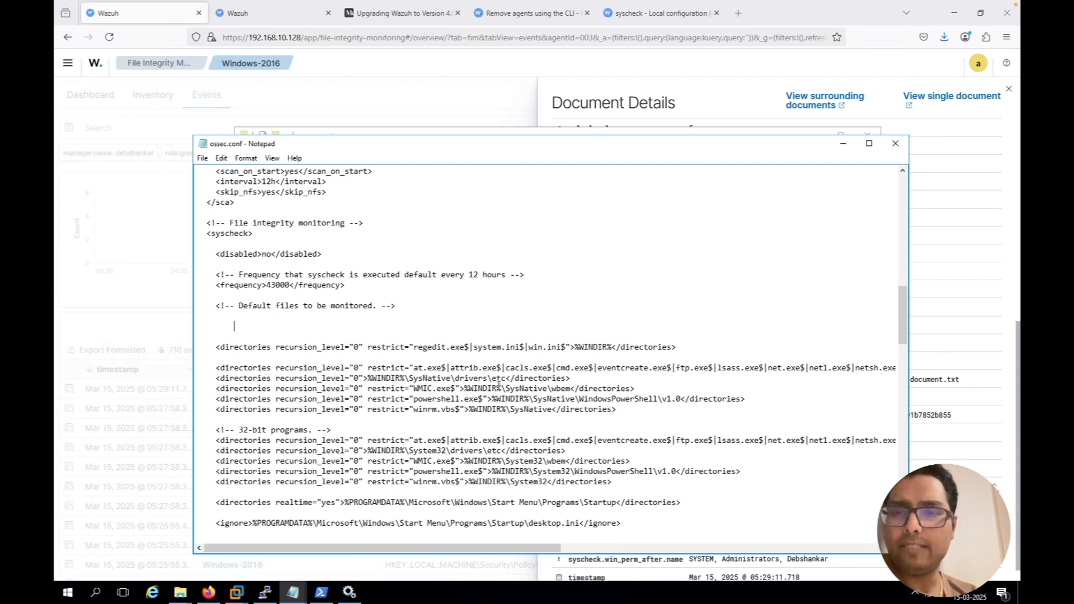
click(201, 159)
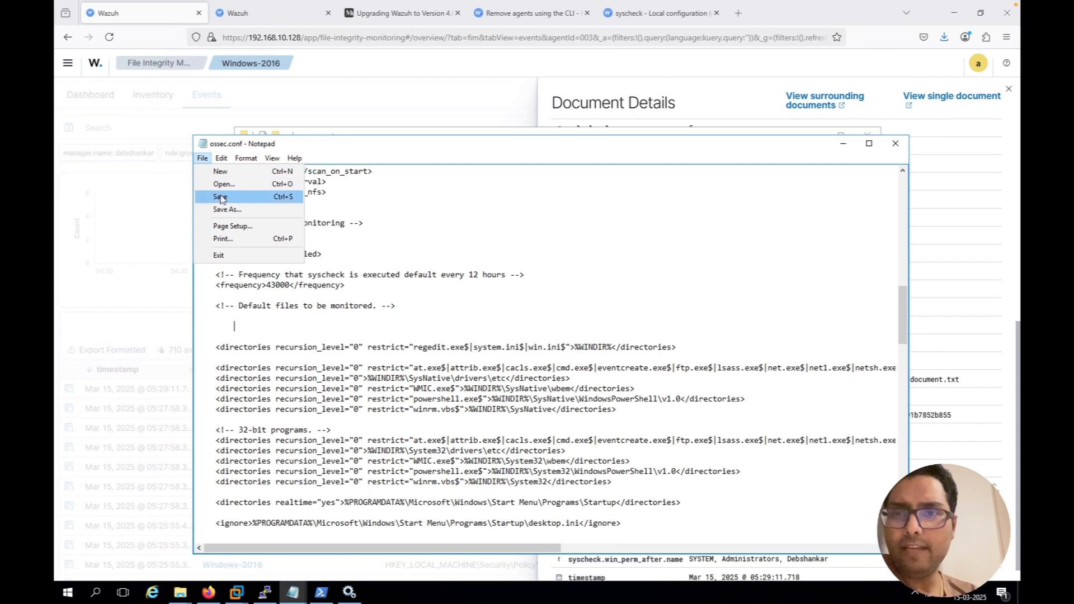
click(214, 198)
Switch back to Wazuh in Firefox, close the document details and open the agent Groups page under Agents management
click(414, 102)
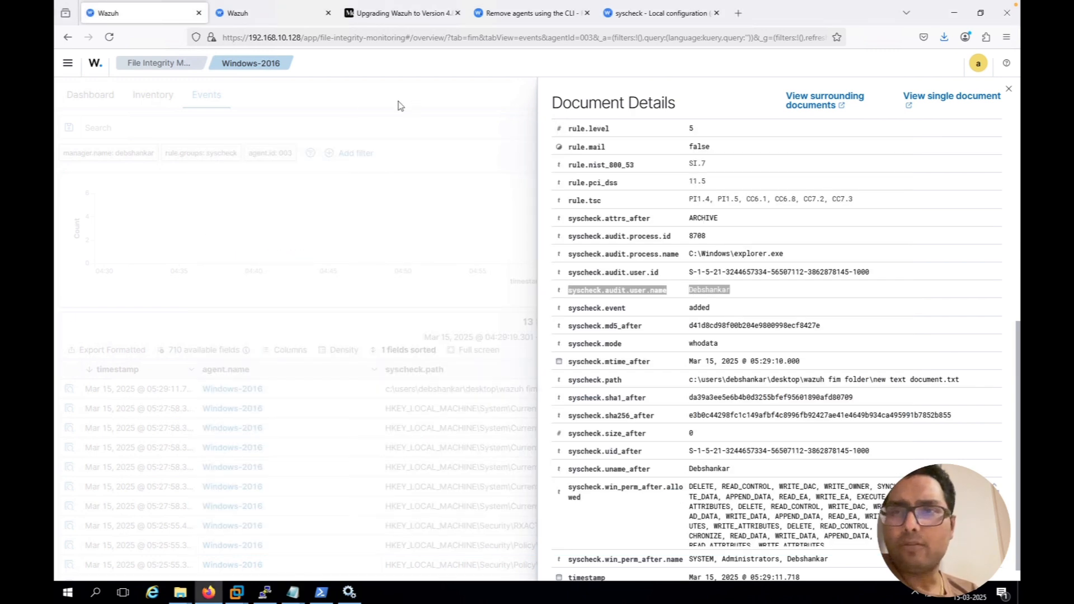
click(386, 113)
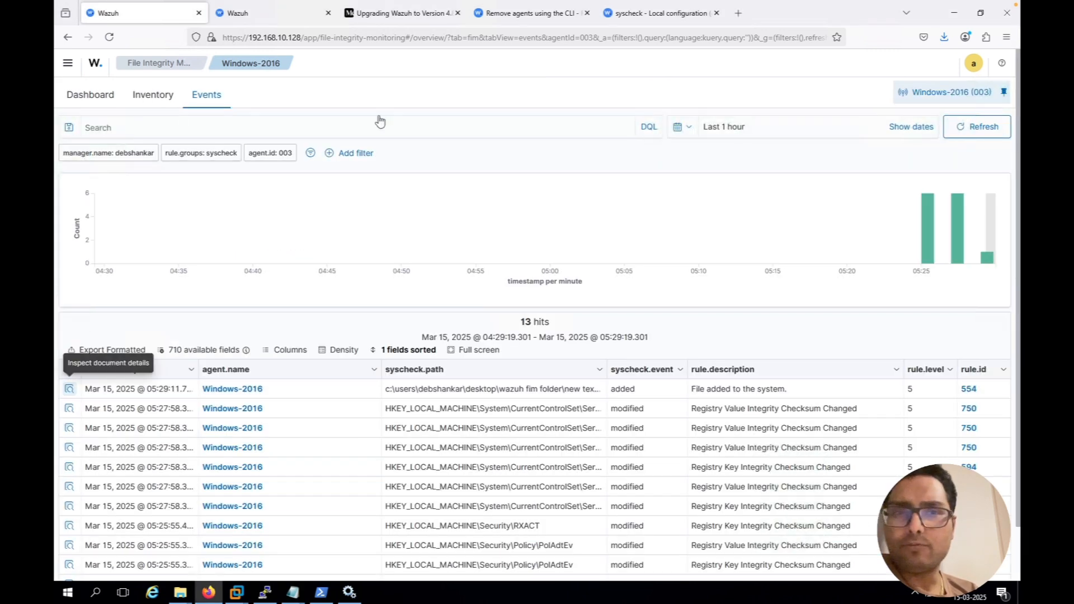
click(65, 66)
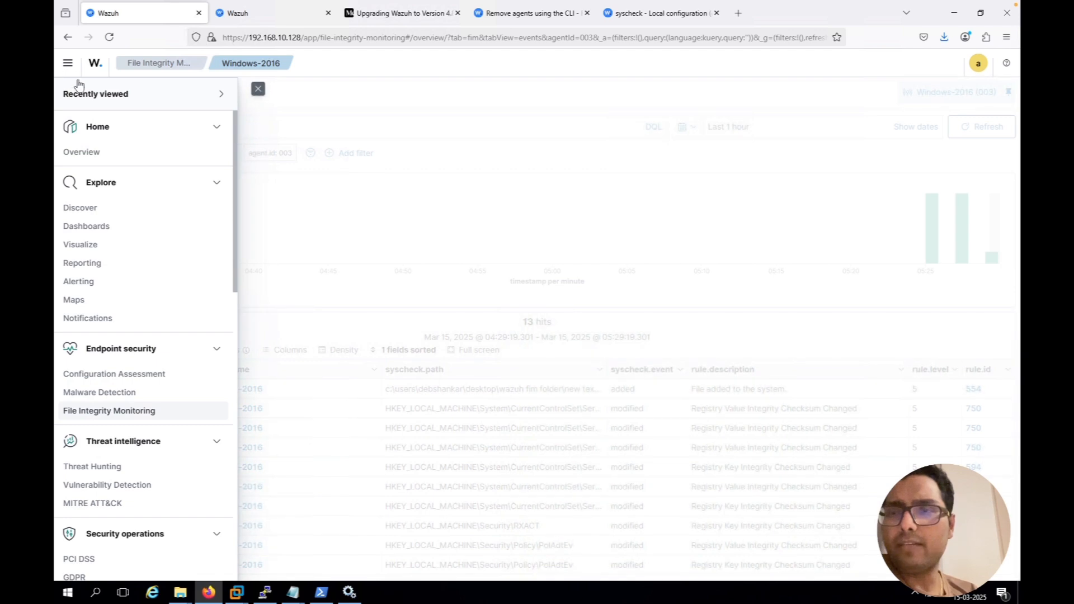
scroll(119, 372, down, 2)
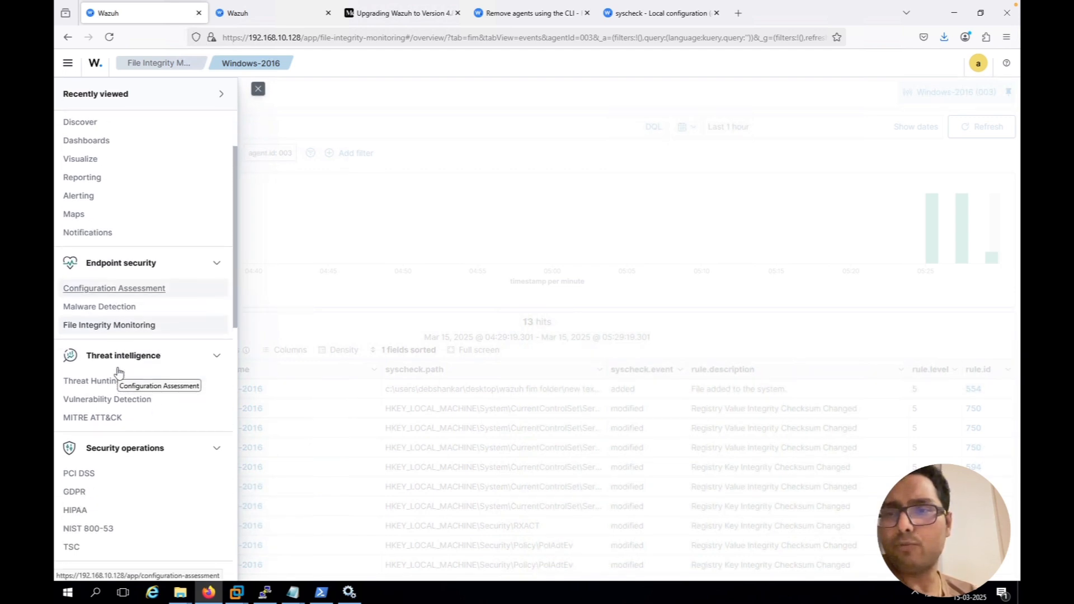
scroll(119, 372, down, 3)
scroll(115, 369, down, 6)
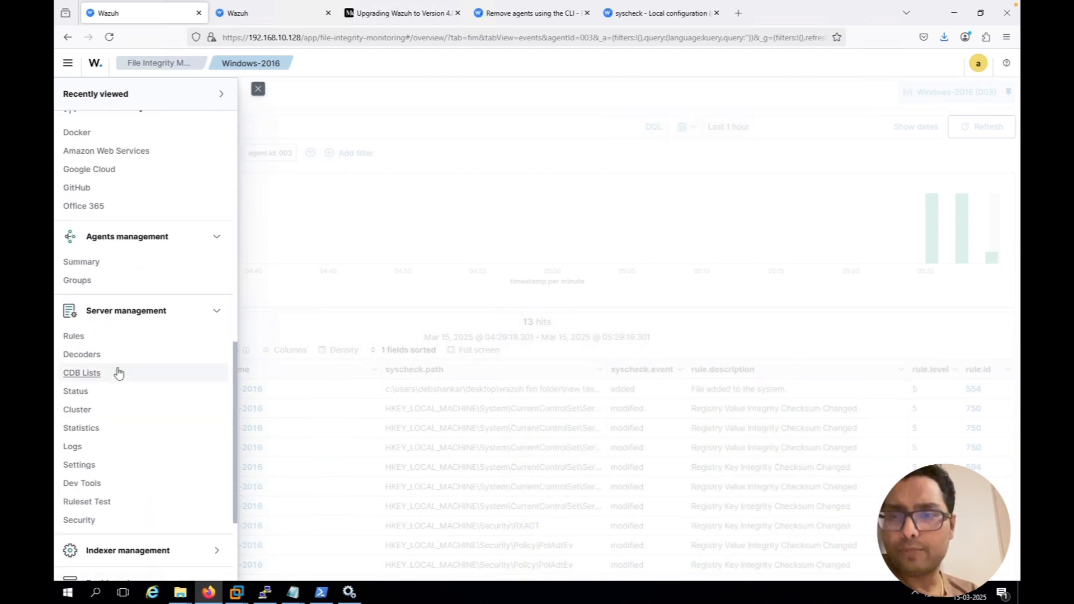
click(87, 278)
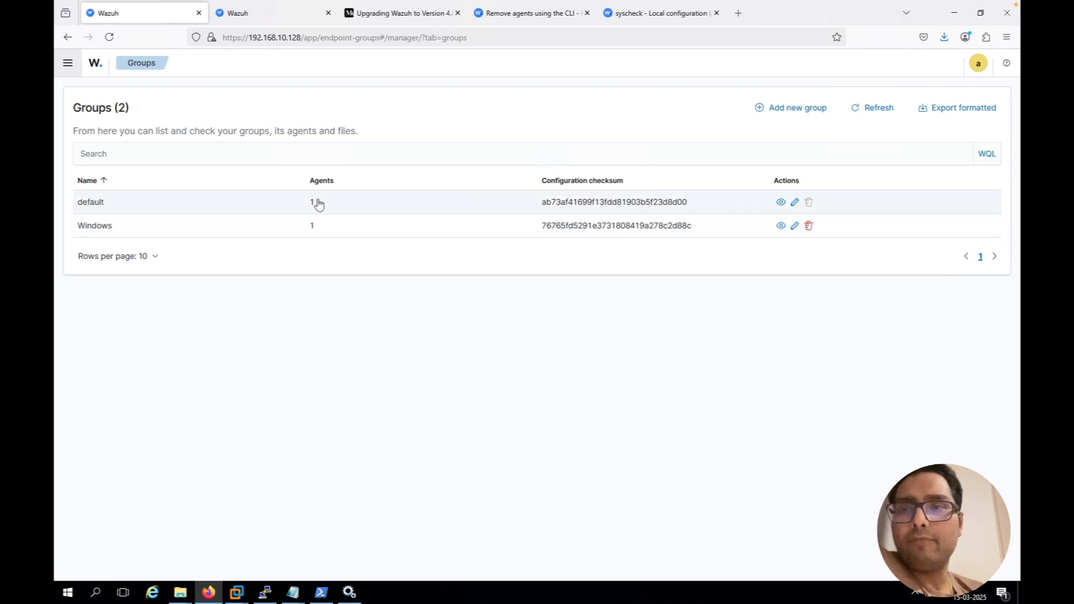
In the Windows group's agent.conf, paste the whodata="yes" directories entry for Wazuh FIM folder inside the syscheck block and save
click(795, 226)
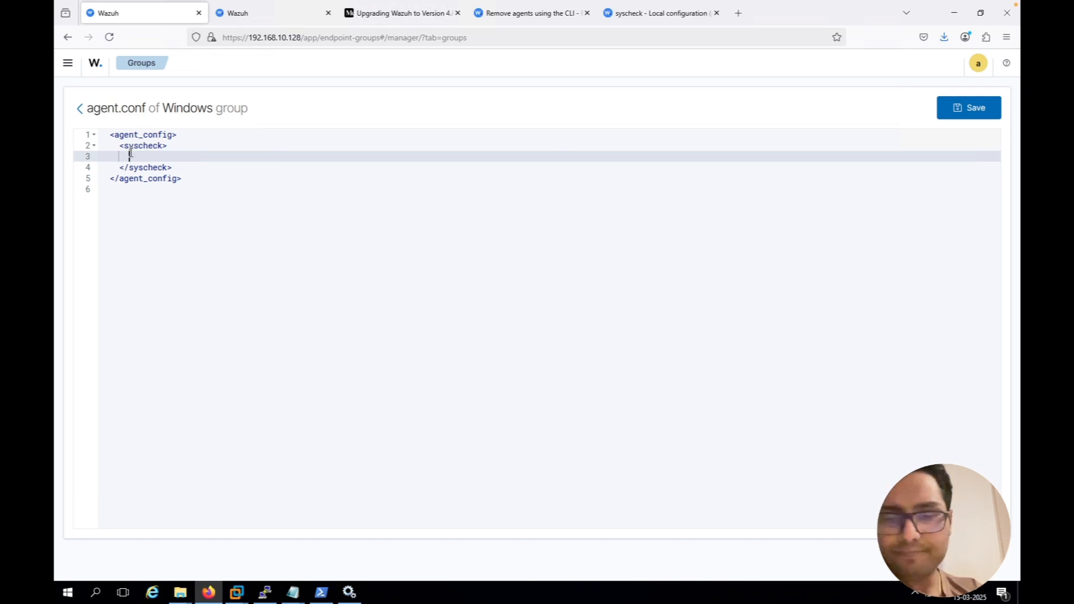
key(ctrl+v)
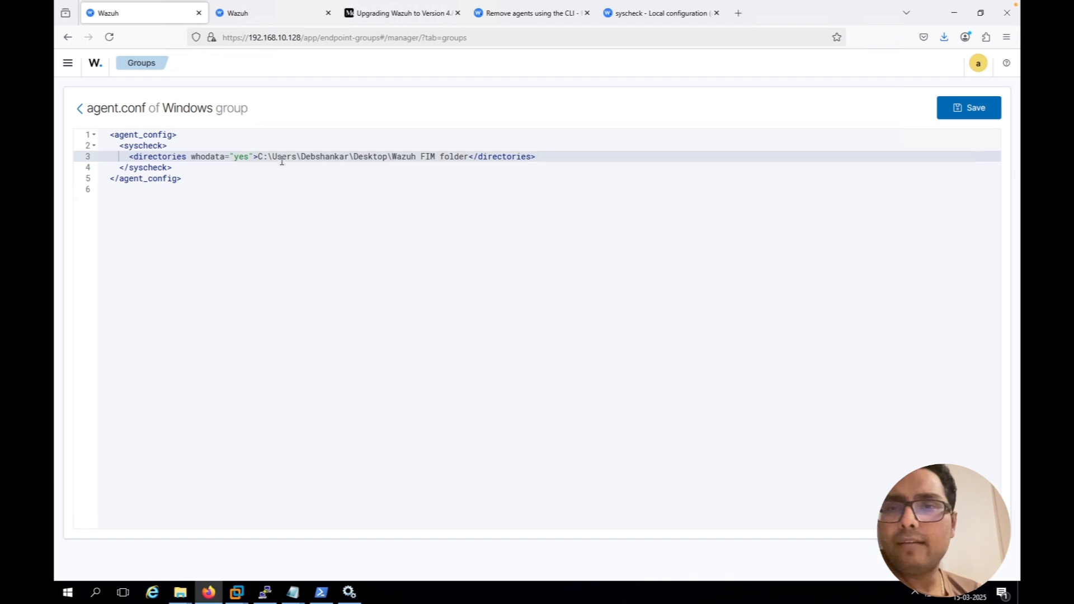
click(981, 107)
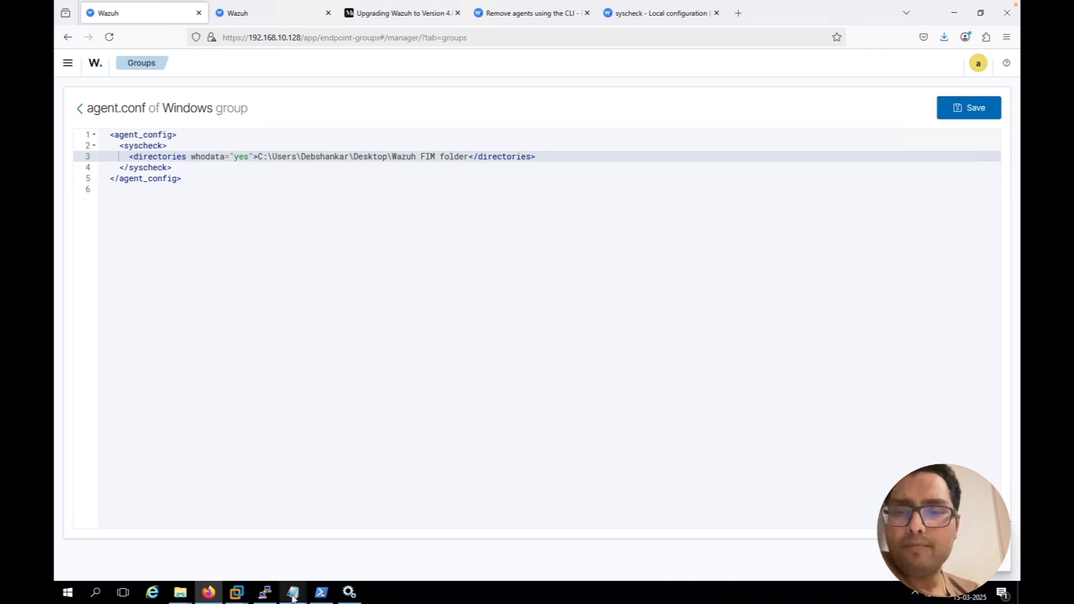
Review item 4 of the Task file in Notepad, then return to the Windows group configuration in Firefox
mouse_move(293, 597)
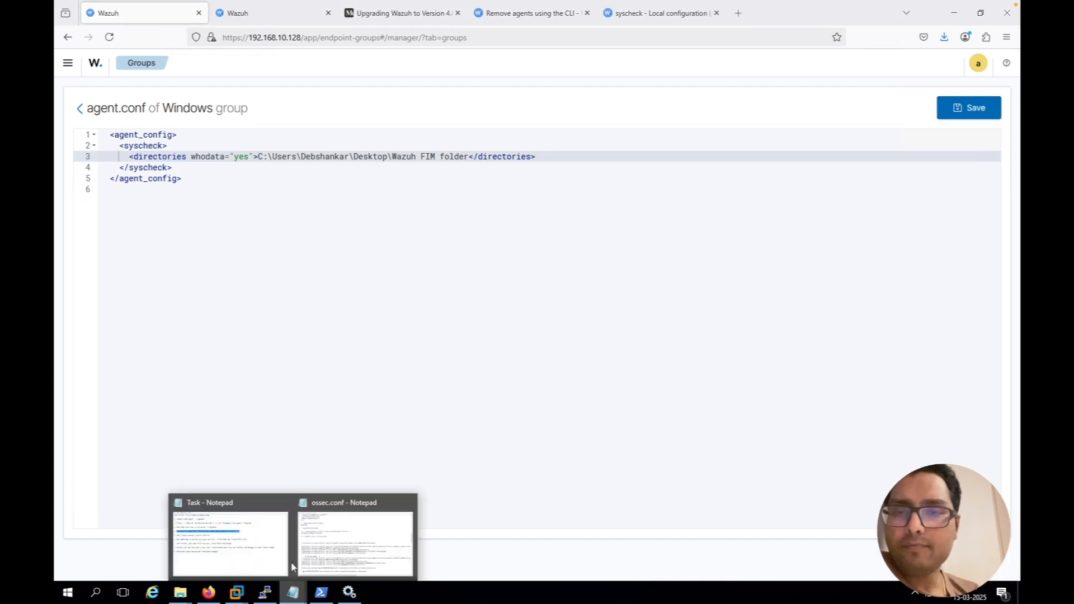
click(270, 529)
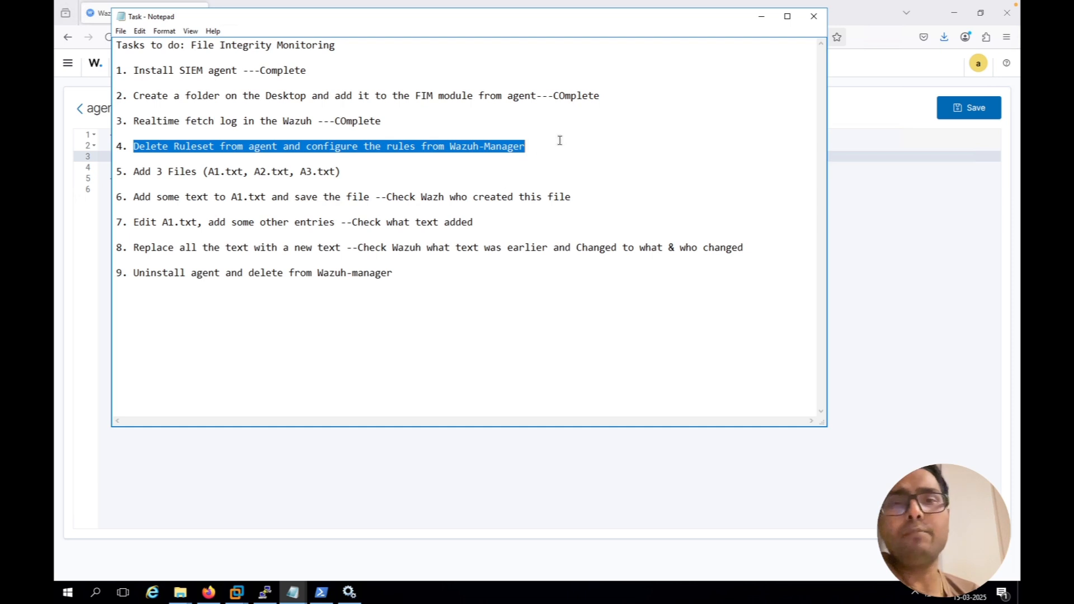
click(854, 124)
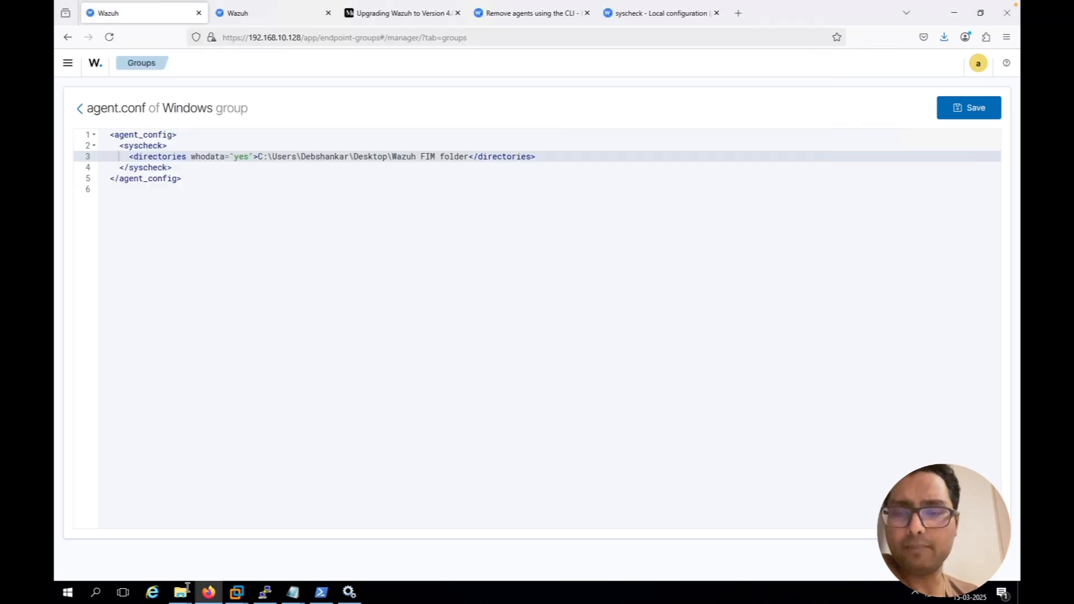
In the PuTTY root session on the Wazuh server, run "systemctl restart wazuh-manager"
mouse_move(182, 595)
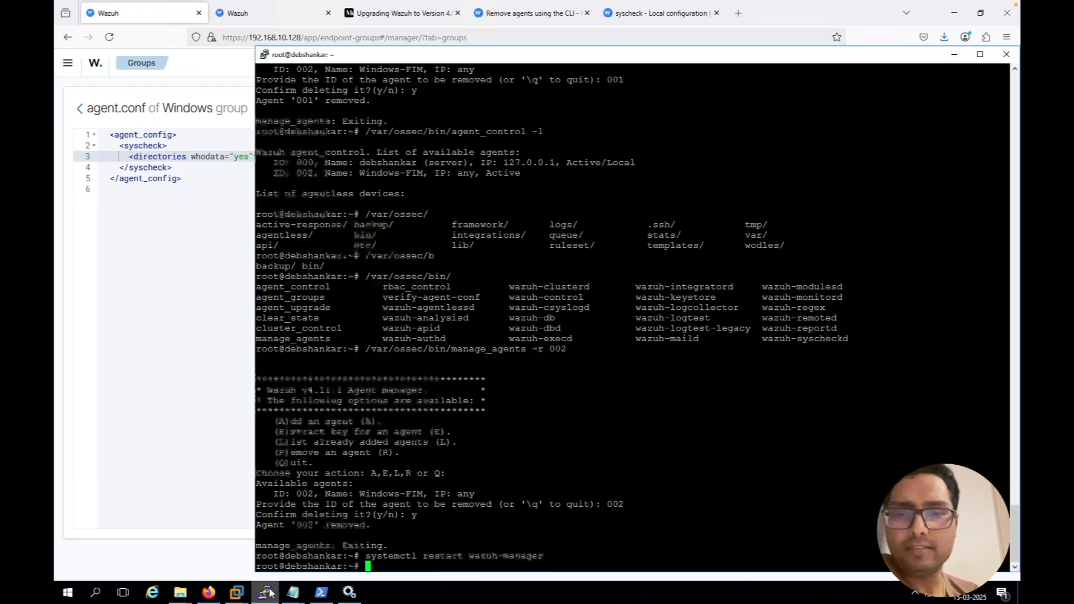
click(265, 592)
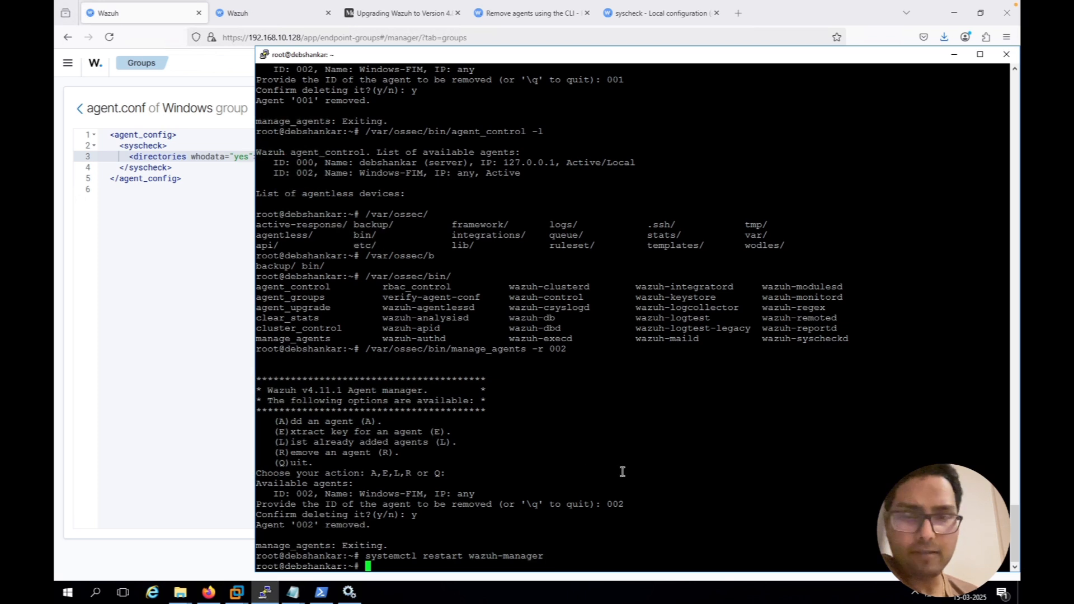
key(Up)
key(Return)
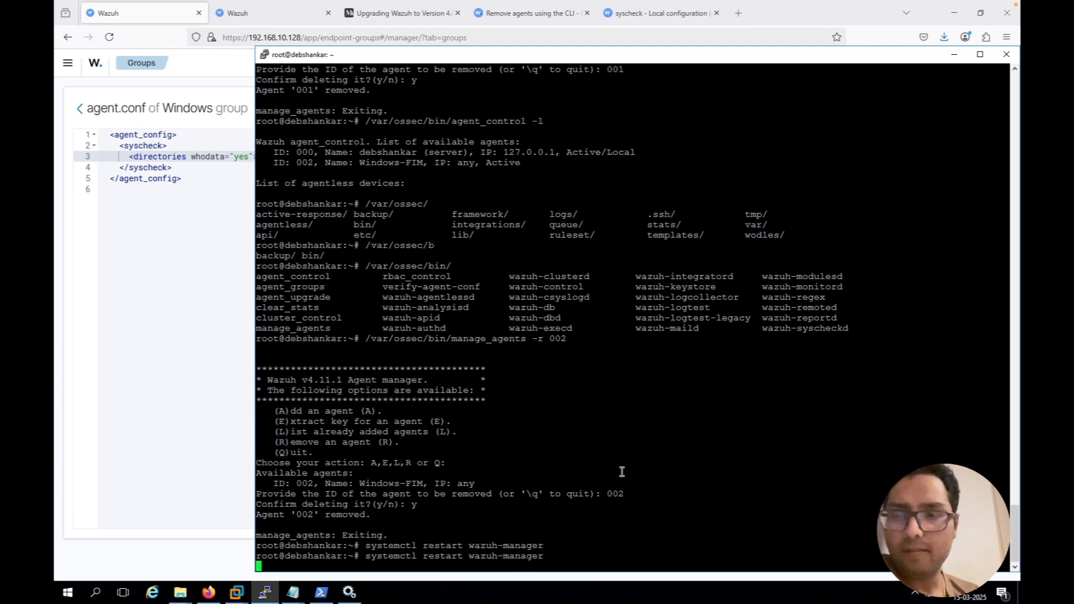
View the contents of Wazuh FIM folder in File Explorer, then check the manager restart in the PuTTY session
click(176, 574)
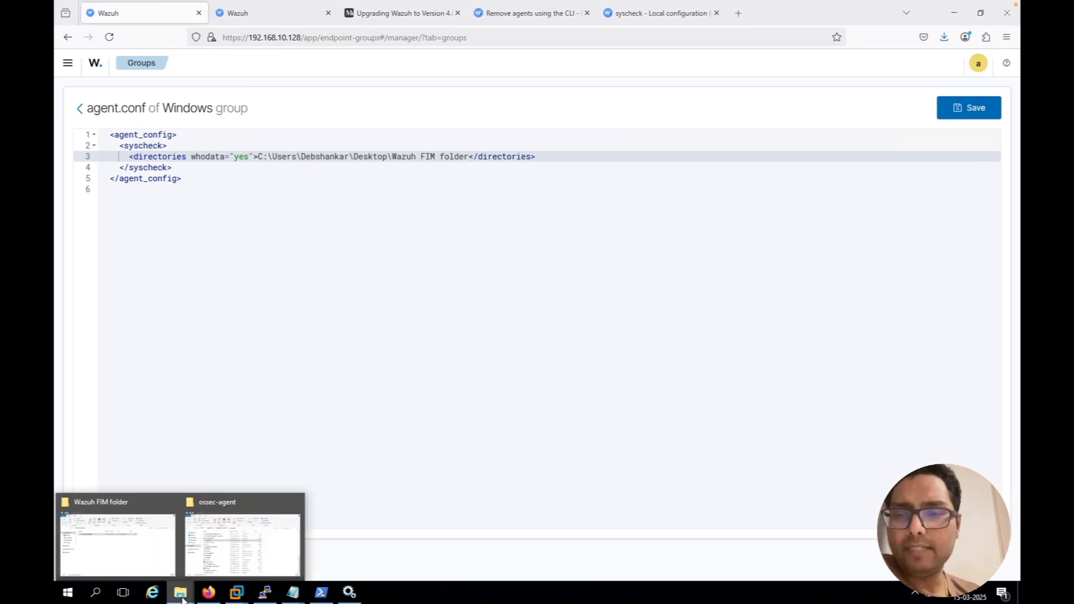
click(156, 555)
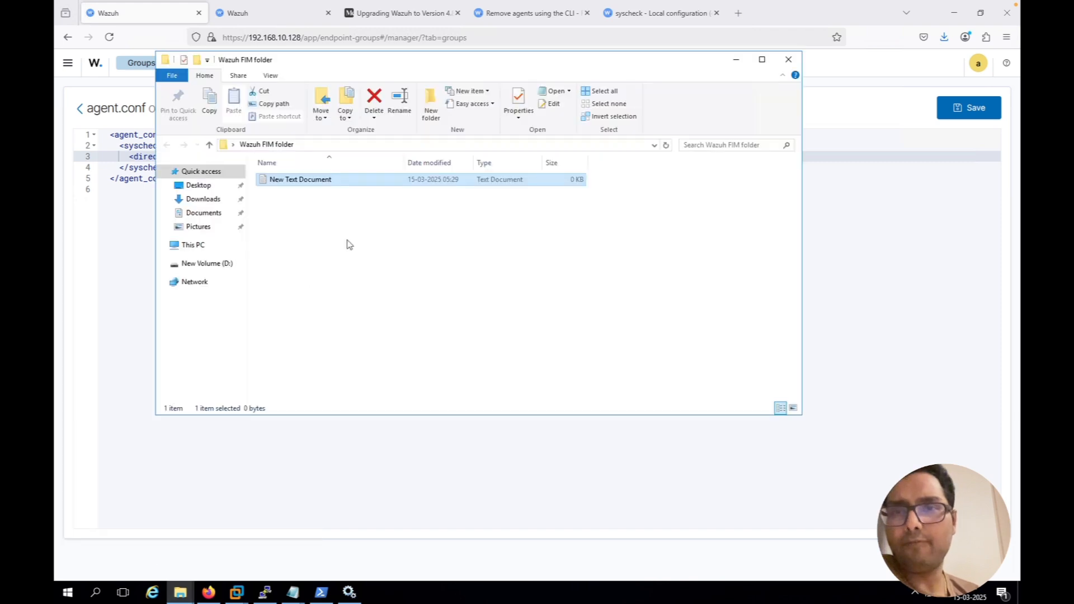
click(361, 230)
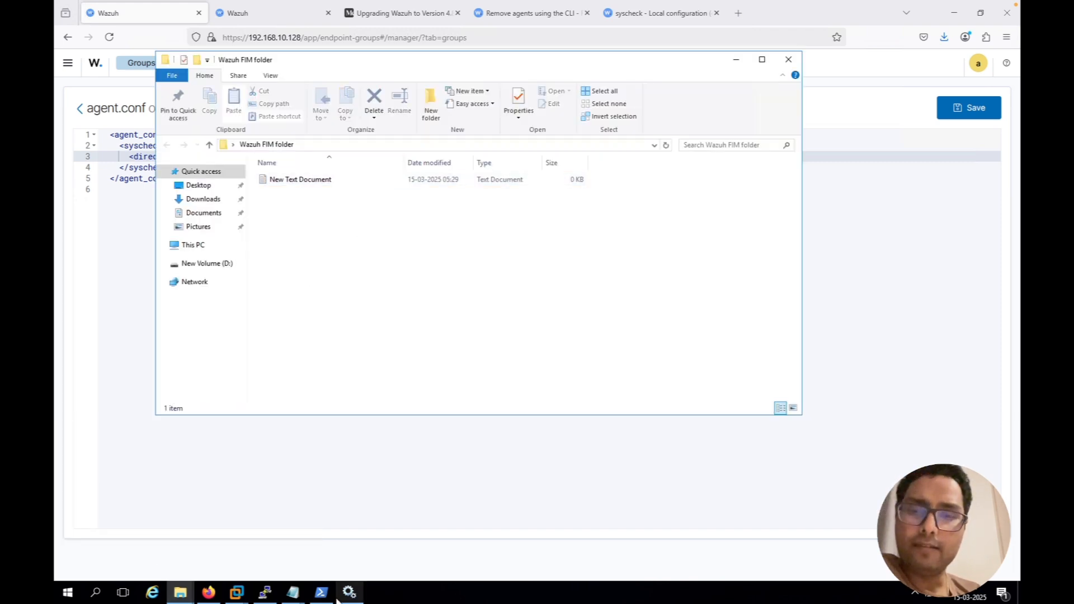
click(264, 593)
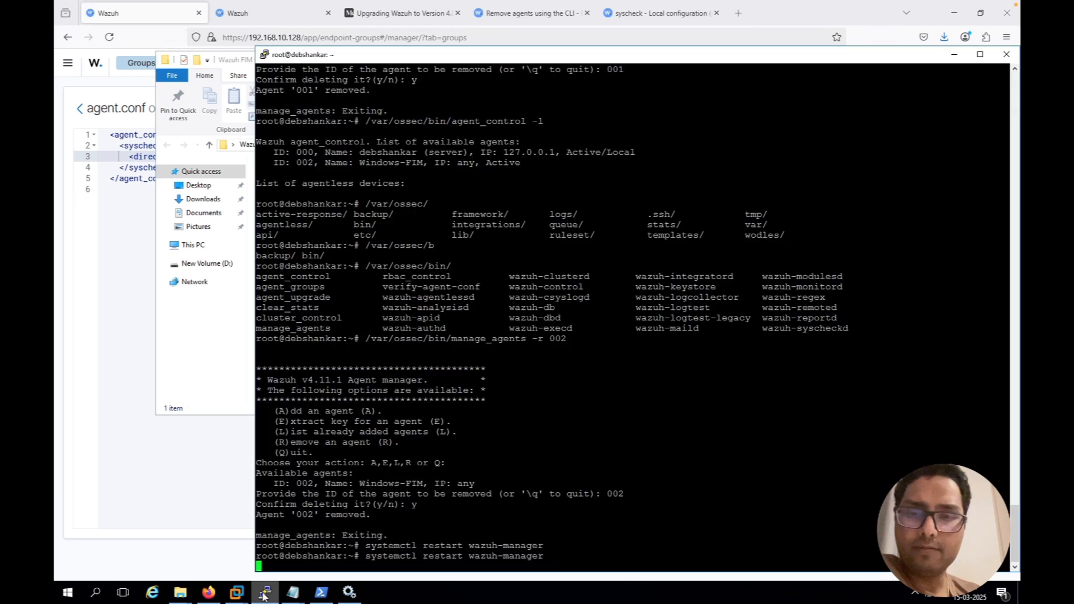
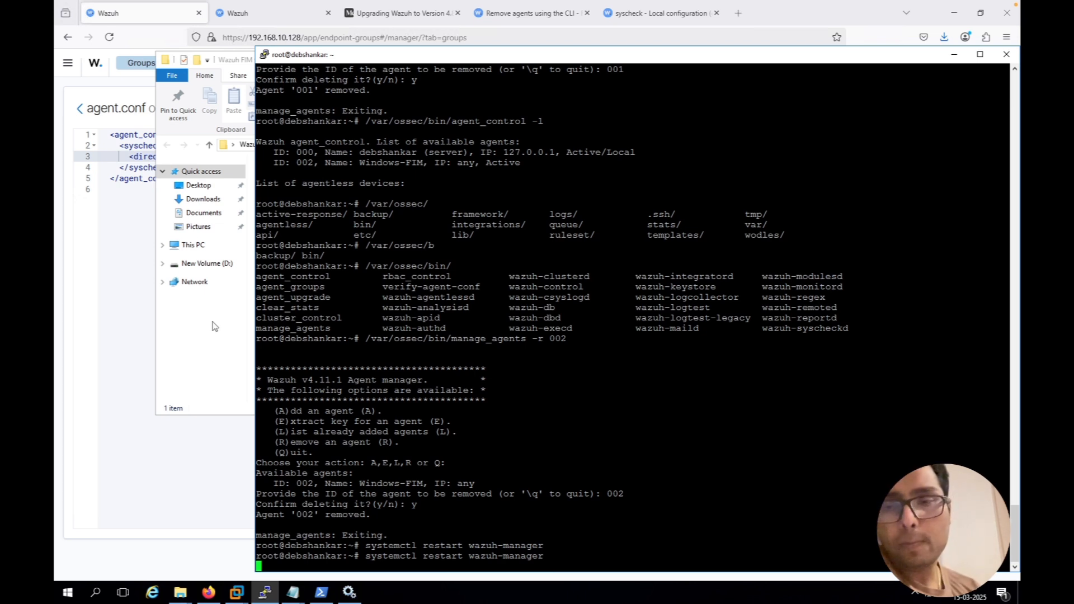
Return to File Explorer and create a text document named "test -manager" in Wazuh FIM folder
key(Return)
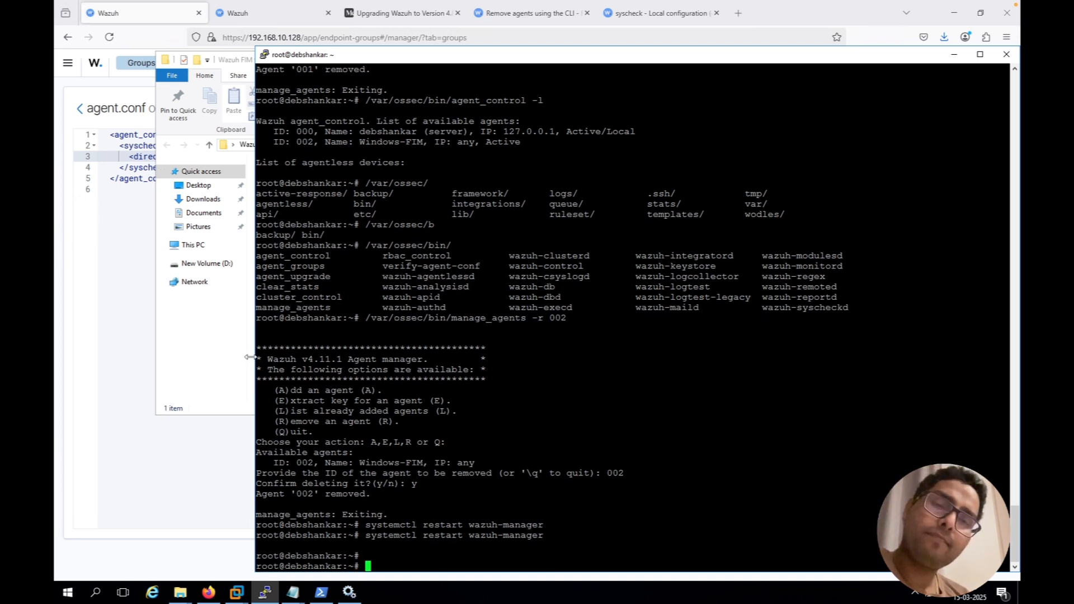
click(212, 346)
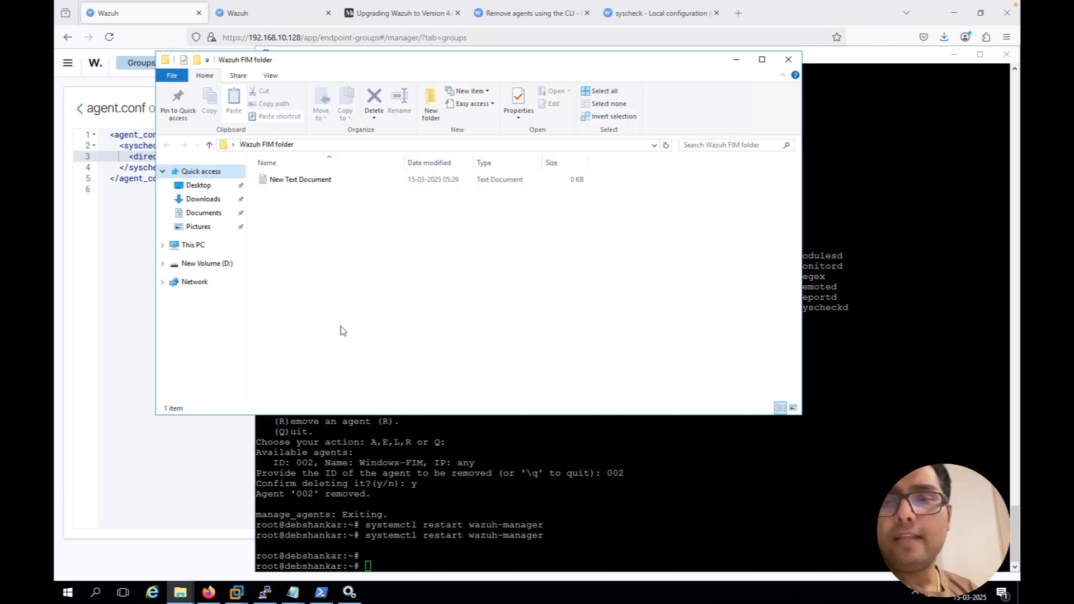
right_click(426, 325)
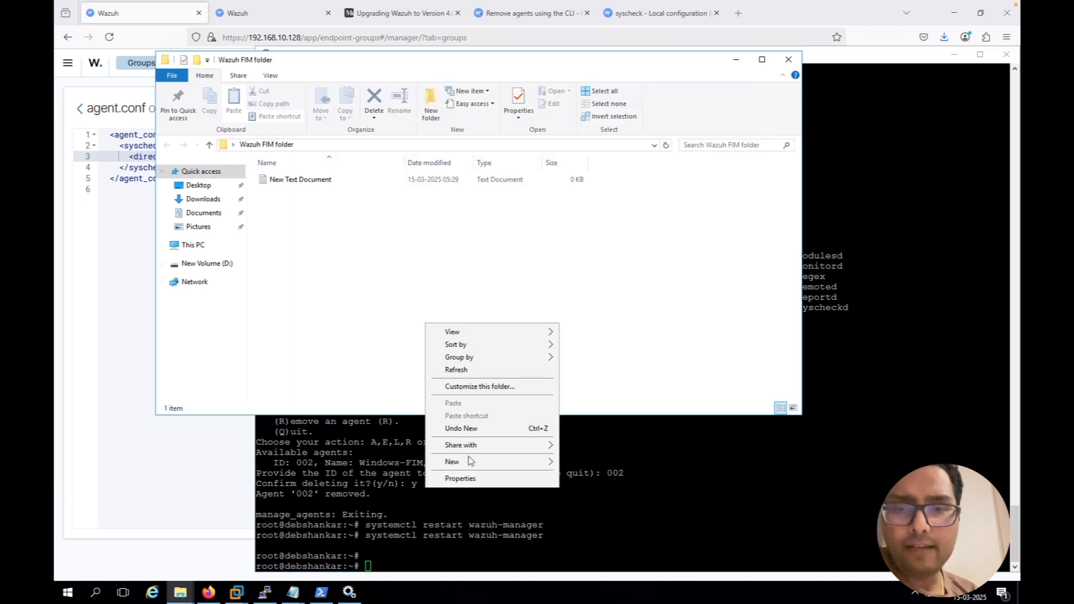
mouse_move(474, 465)
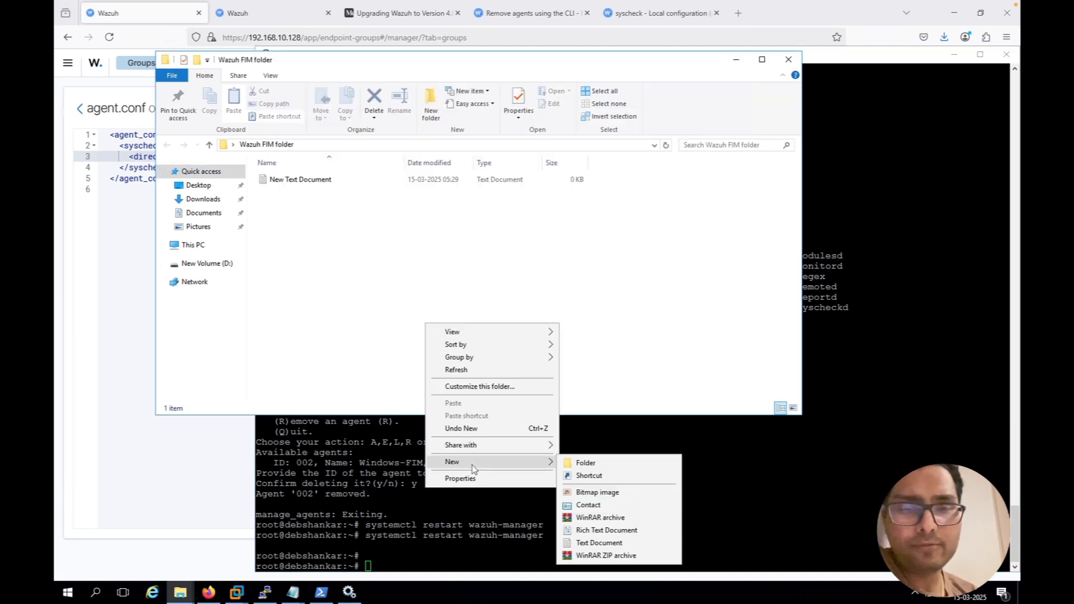
click(587, 544)
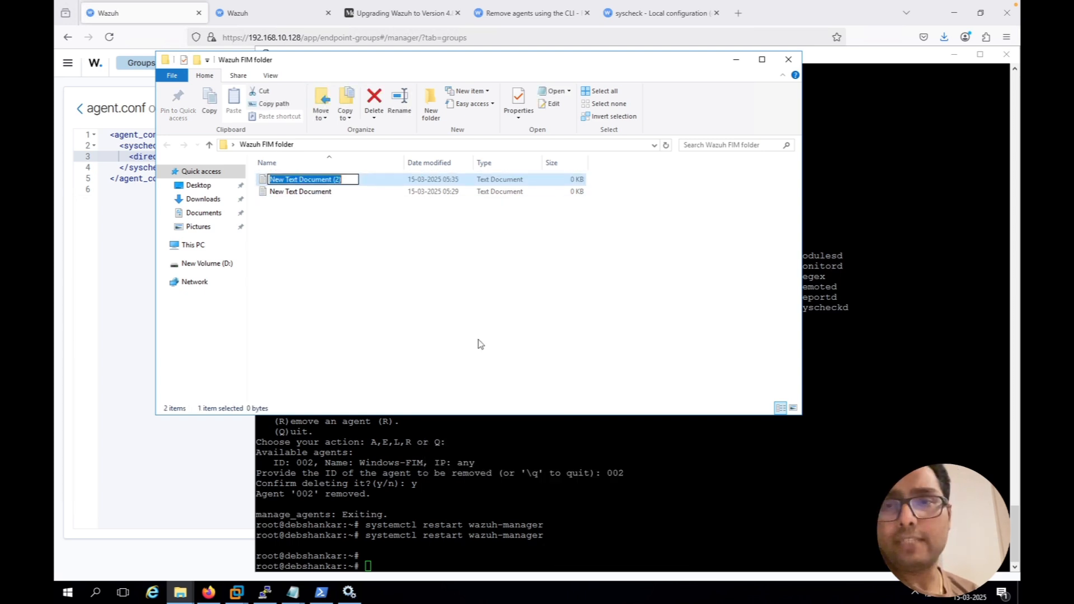
text(te)
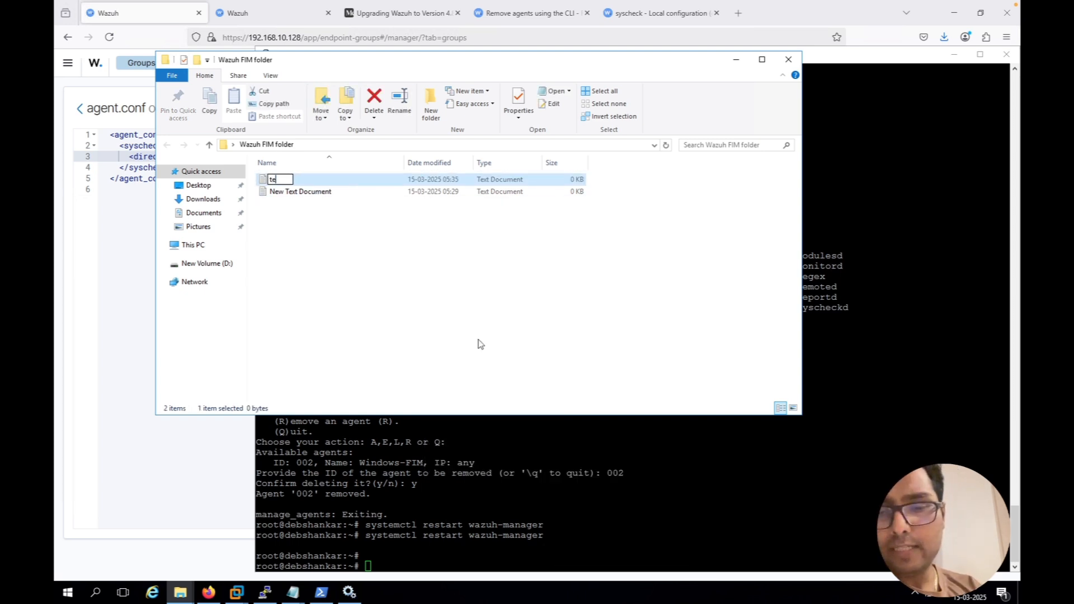
text(st -manager)
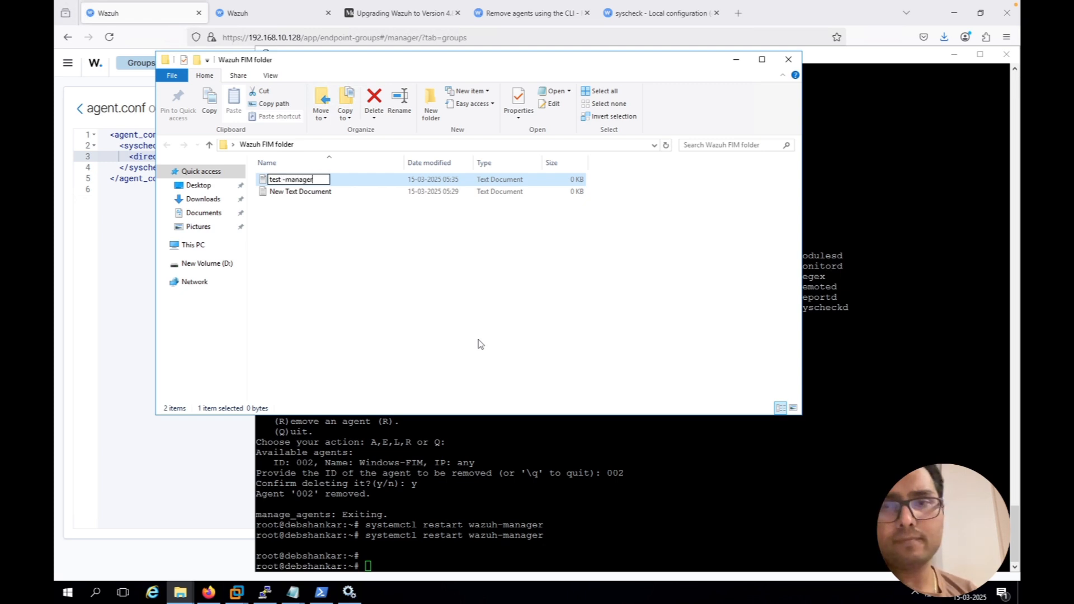
key(Return)
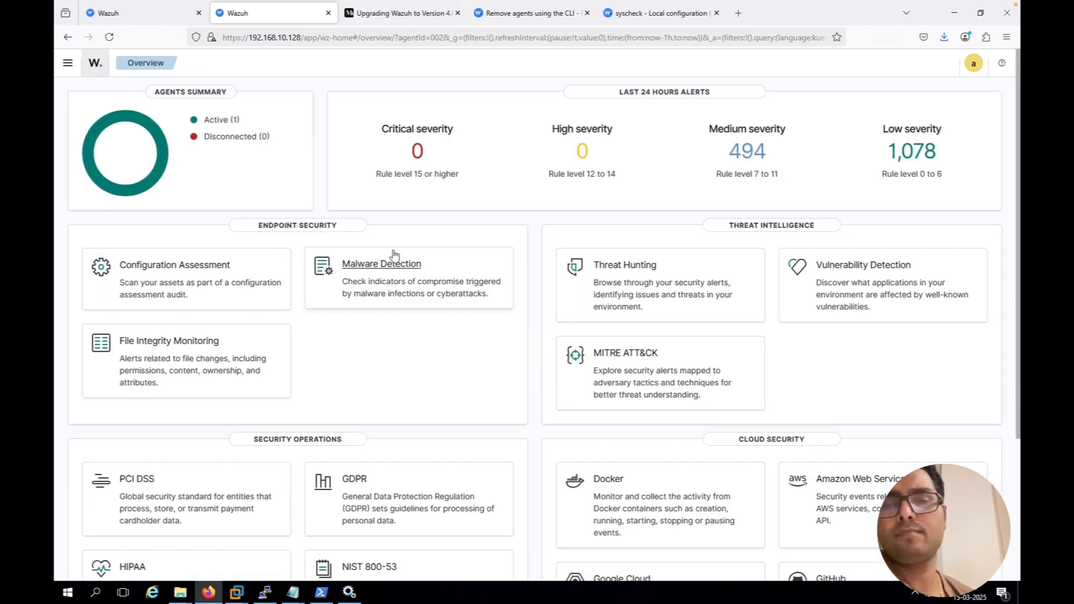
In the Wazuh dashboard in Firefox, open the File Integrity Monitoring events of the active Windows-2016 agent
click(220, 121)
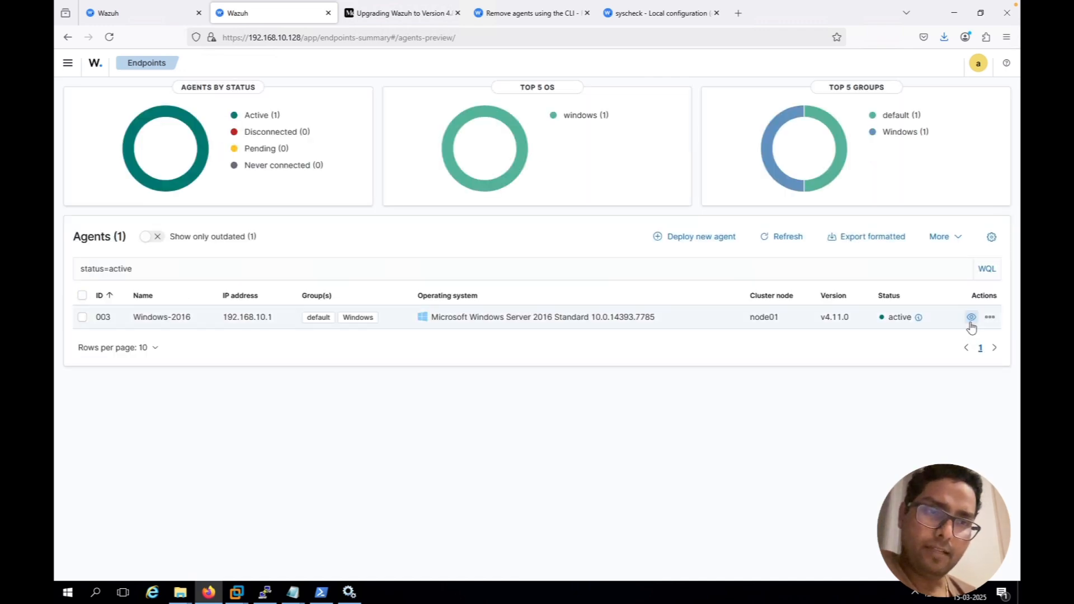
click(971, 324)
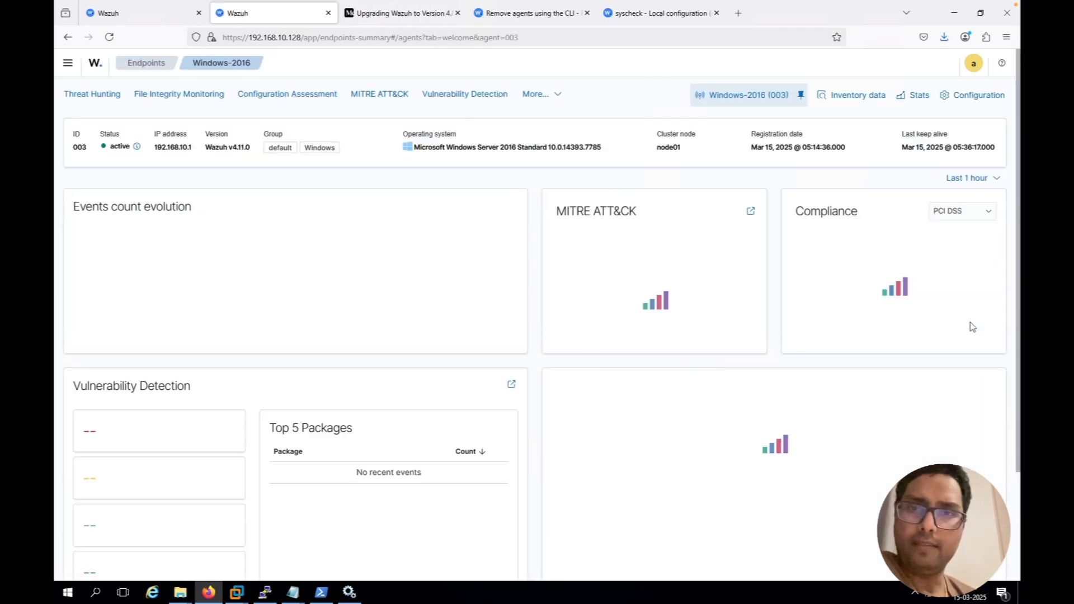
click(162, 100)
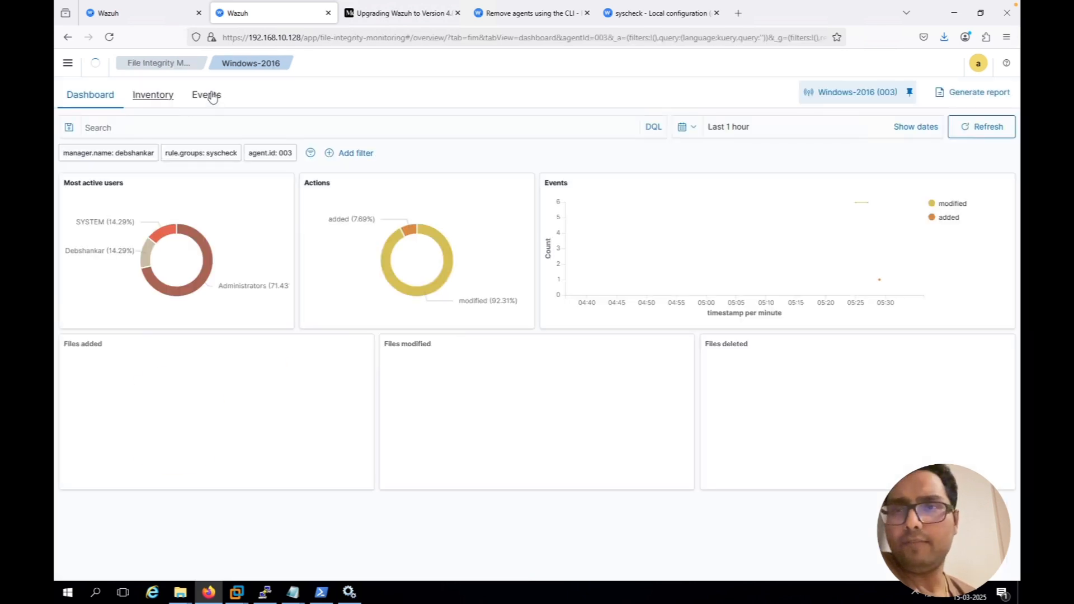
click(208, 99)
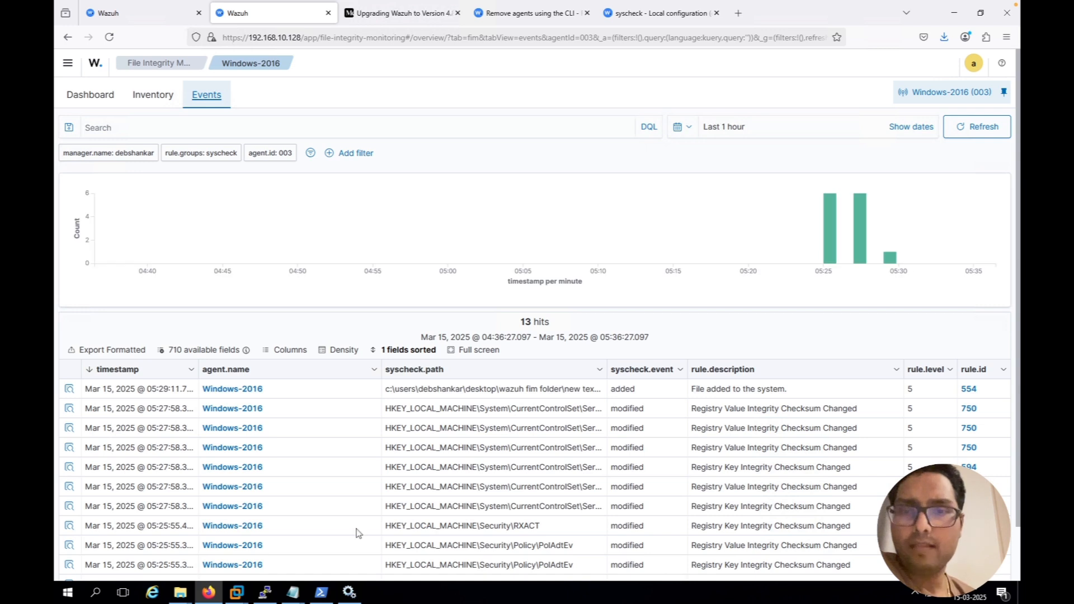
Inspect the document details of the newest "File added to the system." event and compare its file path with the contents of Wazuh FIM folder
scroll(356, 530, down, 1)
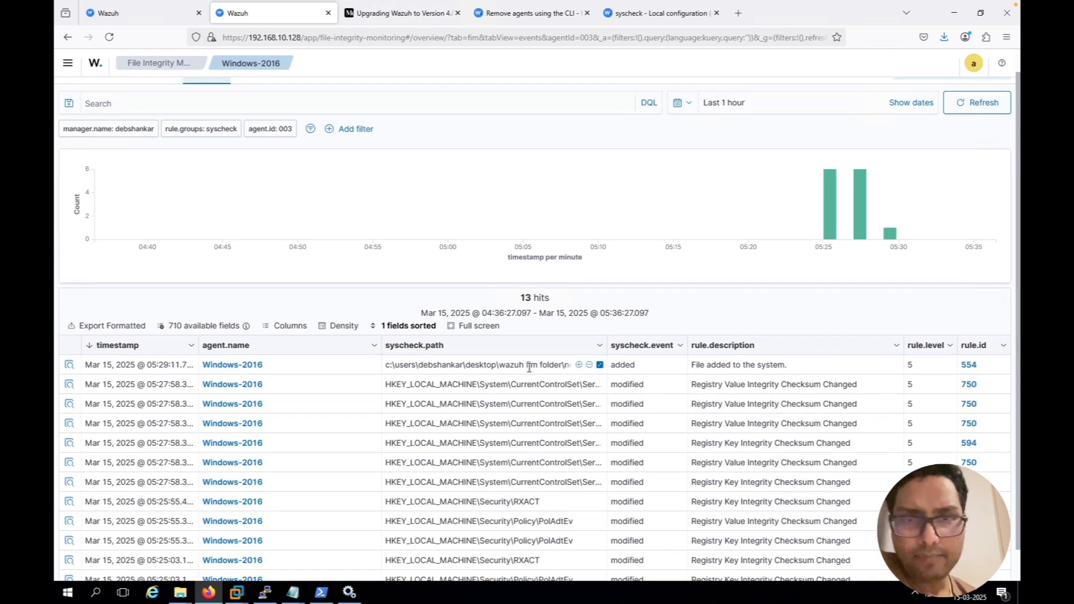
click(70, 366)
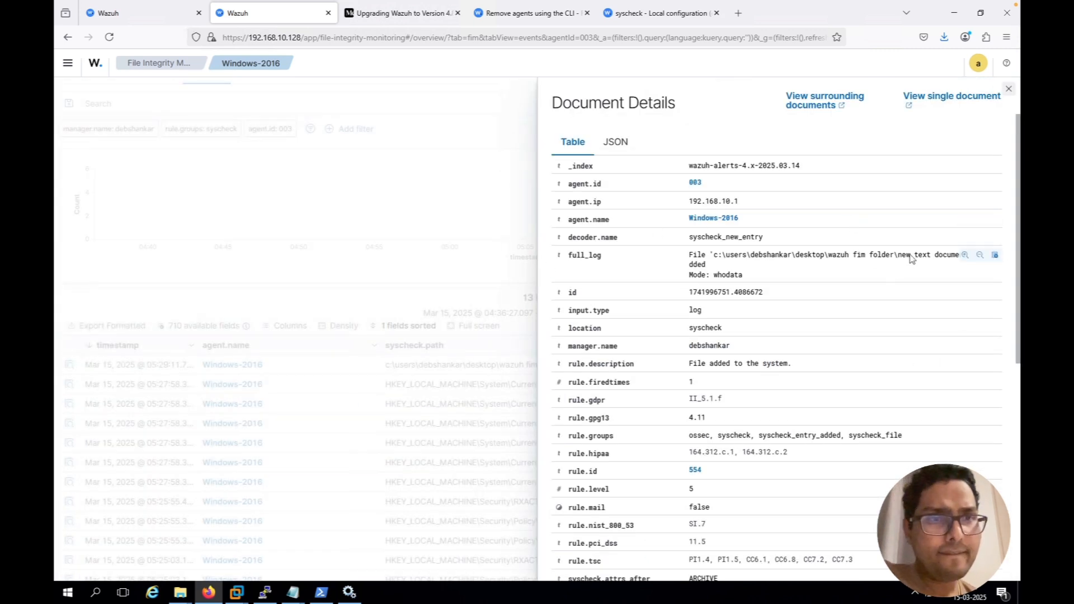
drag(943, 255, 910, 256)
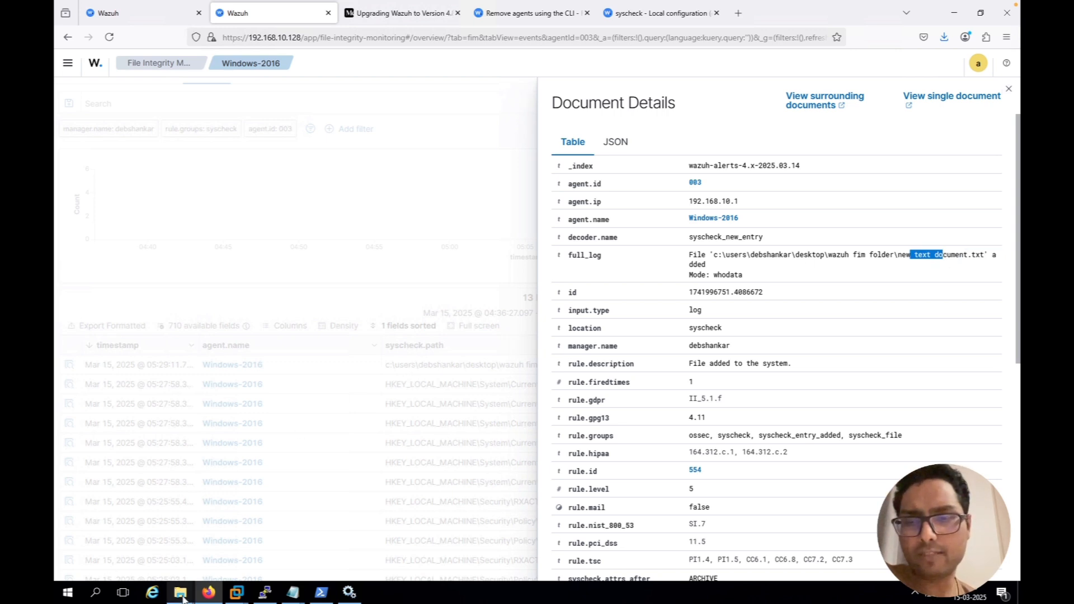
mouse_move(183, 597)
click(145, 547)
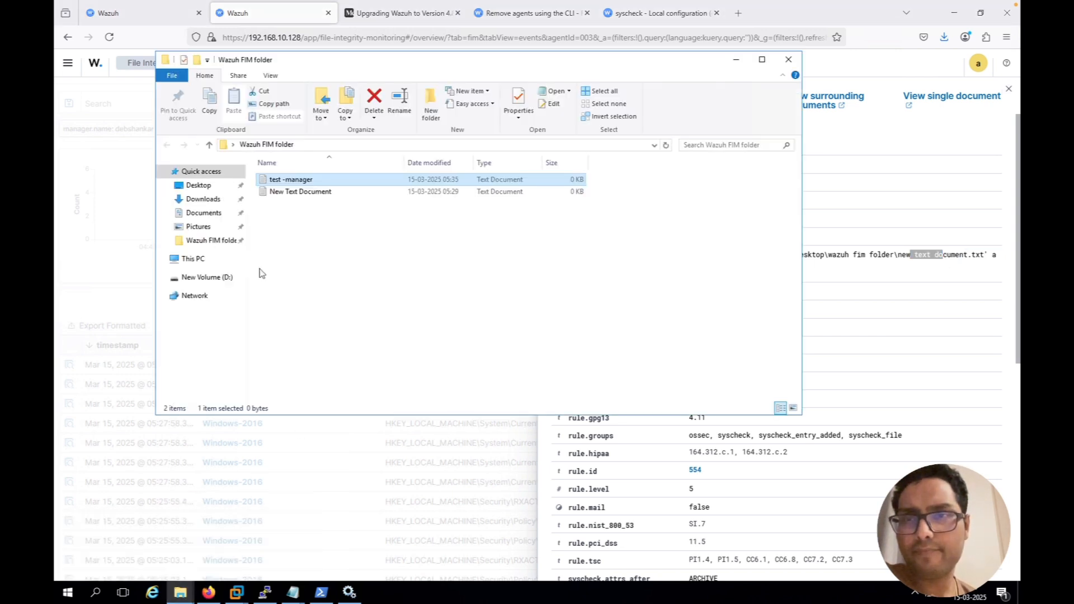
click(76, 310)
click(640, 178)
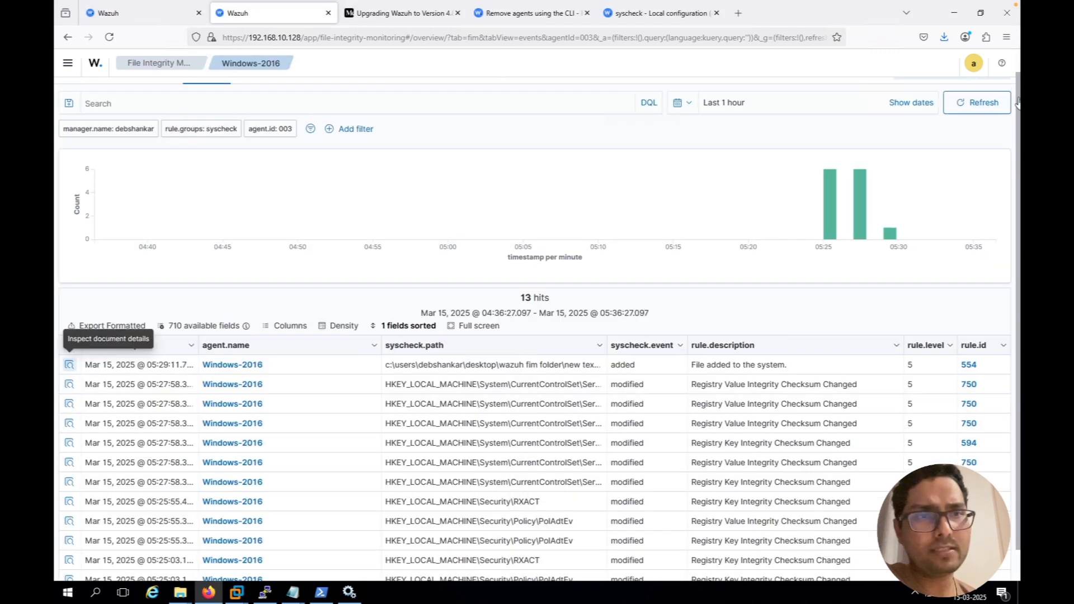
Refresh the Windows-2016 FIM events repeatedly and check the syscheck.path column for an event about the "test -manager" file
click(984, 105)
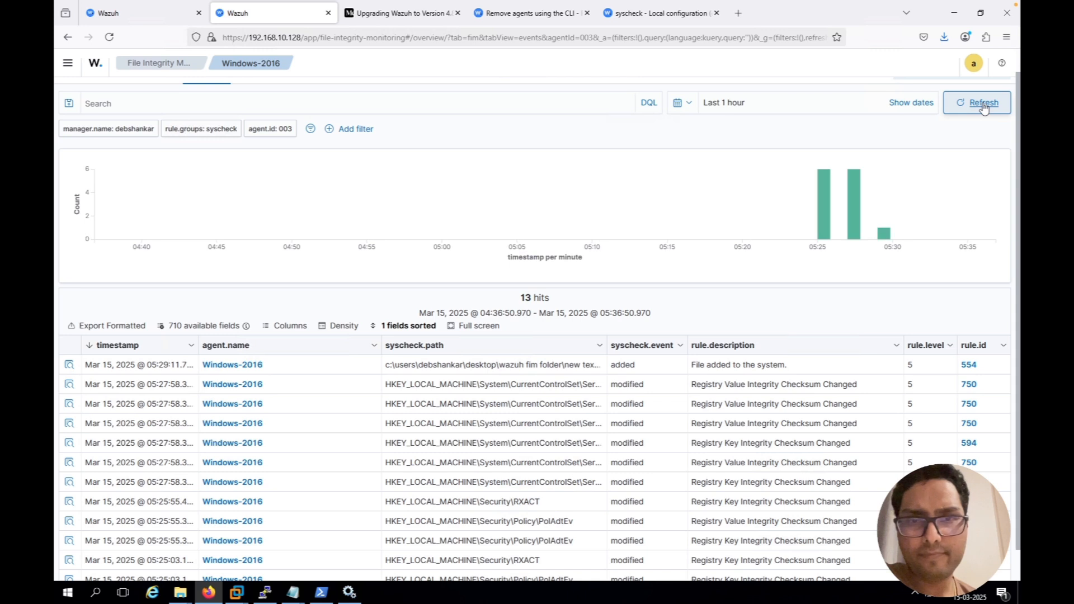
click(984, 105)
click(983, 105)
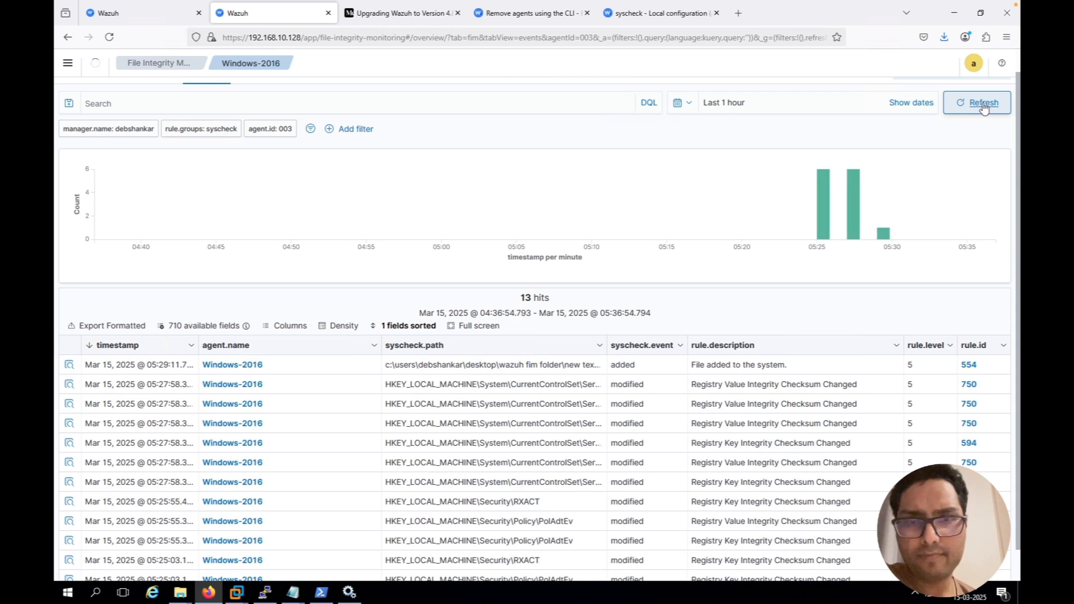
click(984, 105)
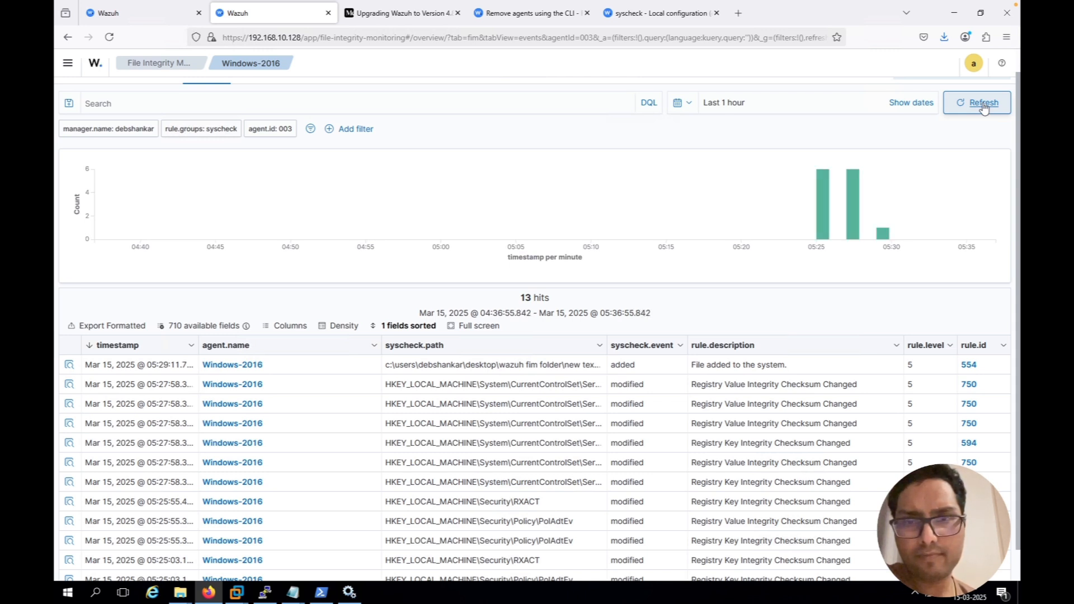
click(984, 105)
click(984, 105)
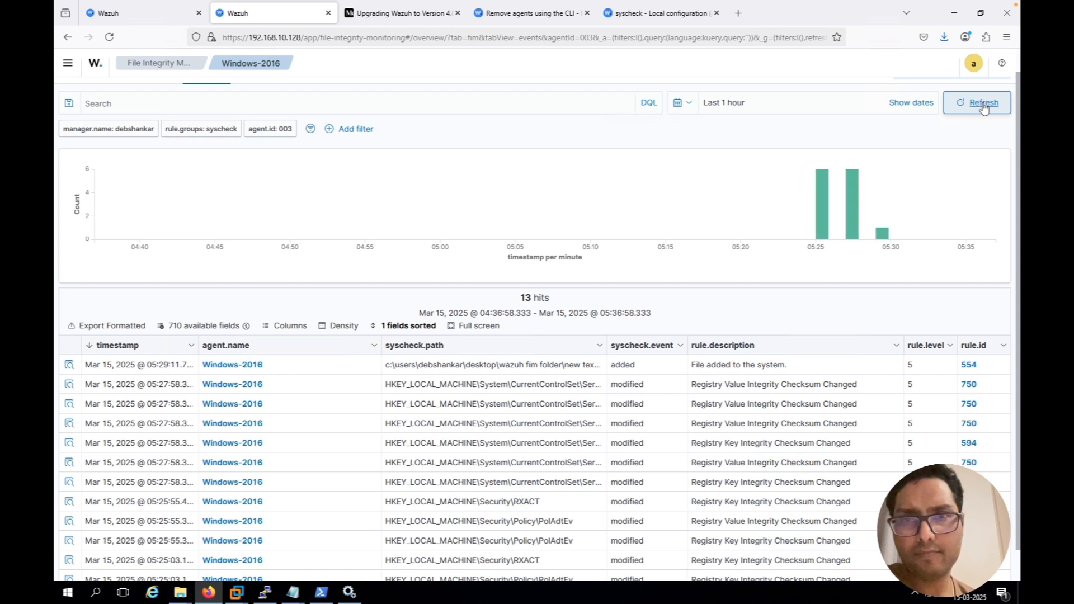
click(983, 105)
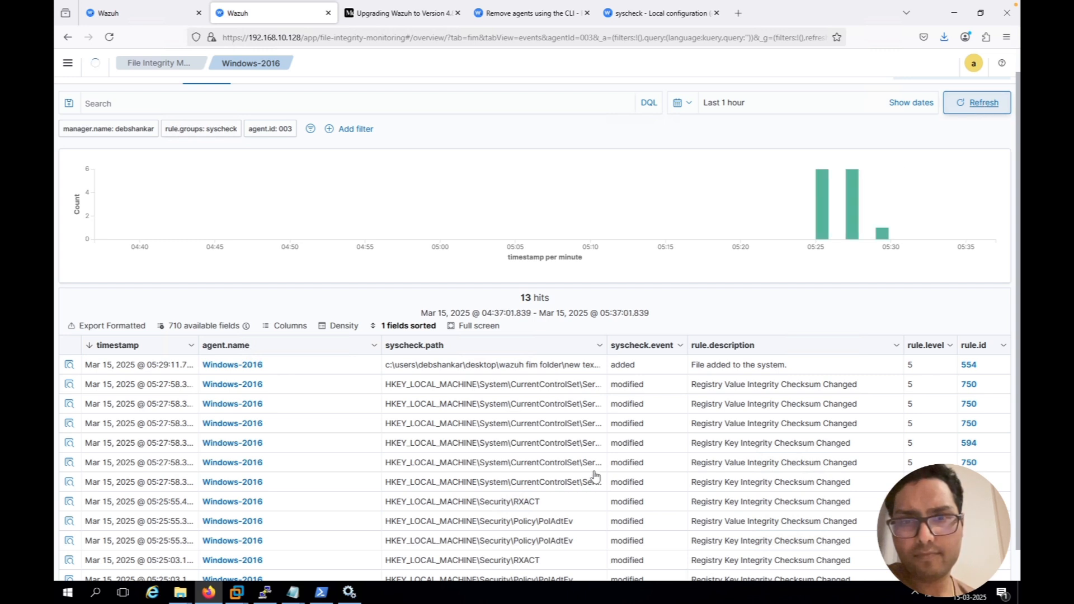
scroll(594, 475, down, 1)
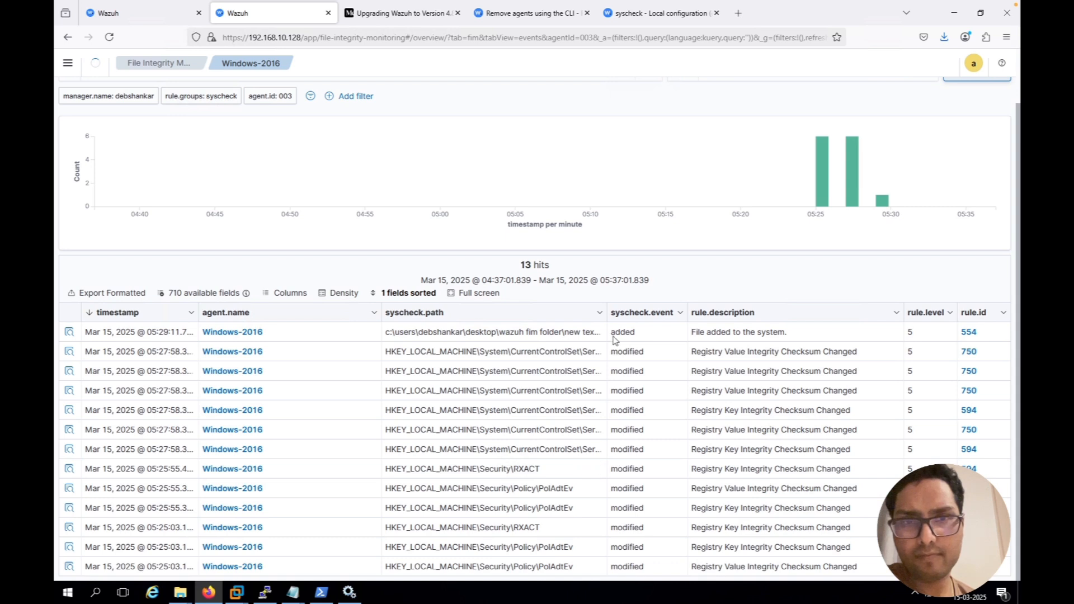
drag(606, 310, 650, 312)
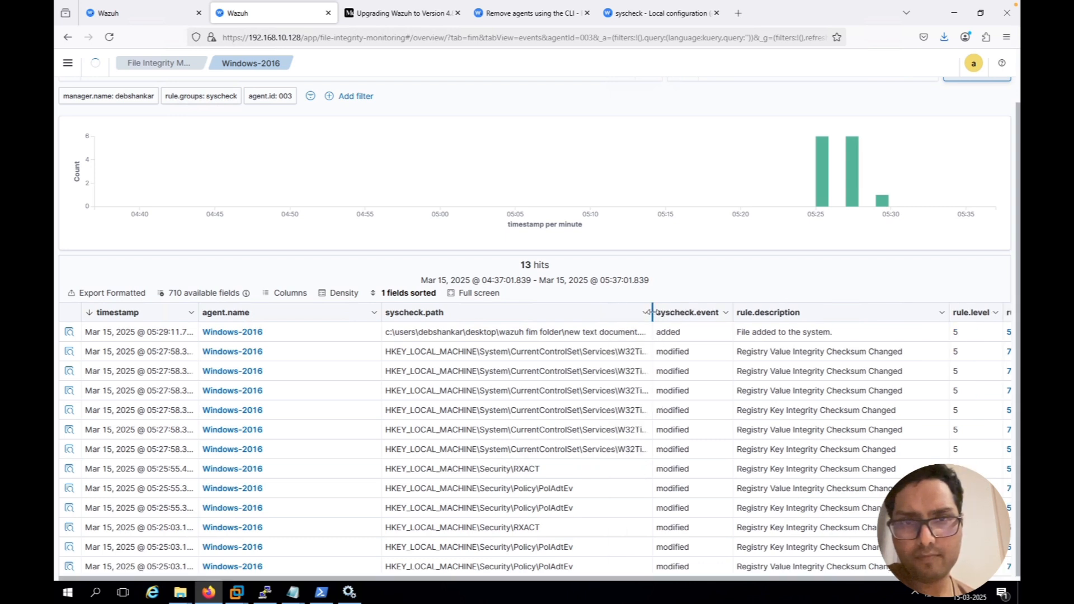
scroll(901, 151, up, 2)
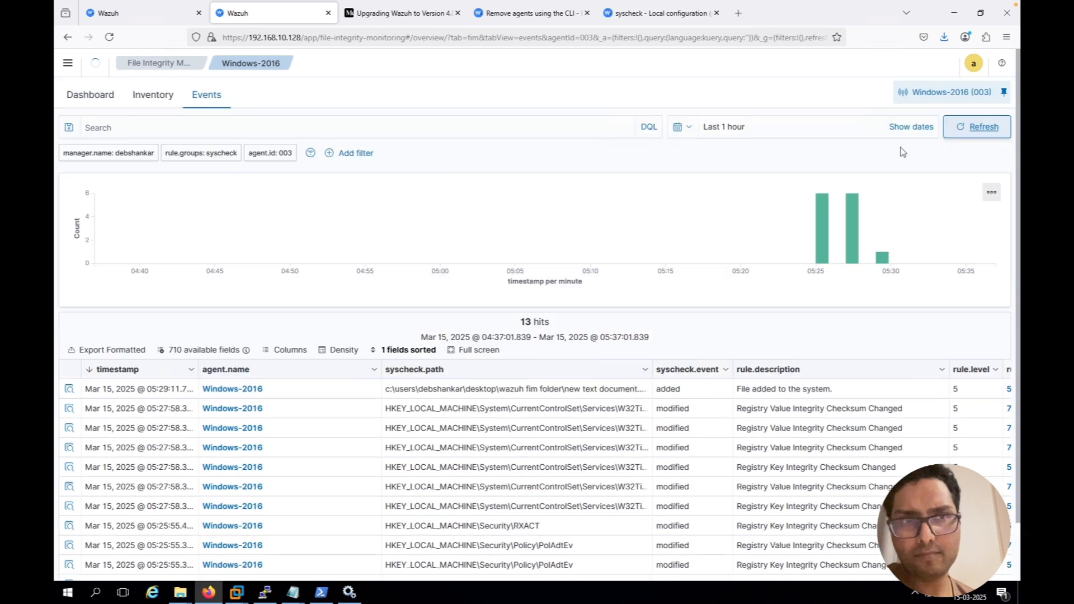
click(974, 127)
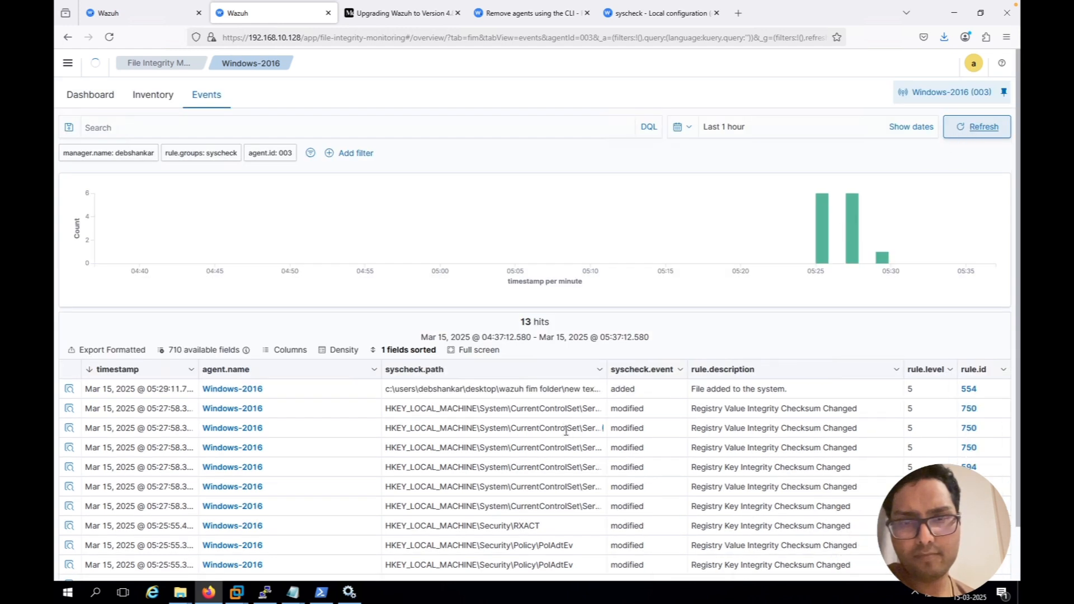
scroll(566, 431, down, 2)
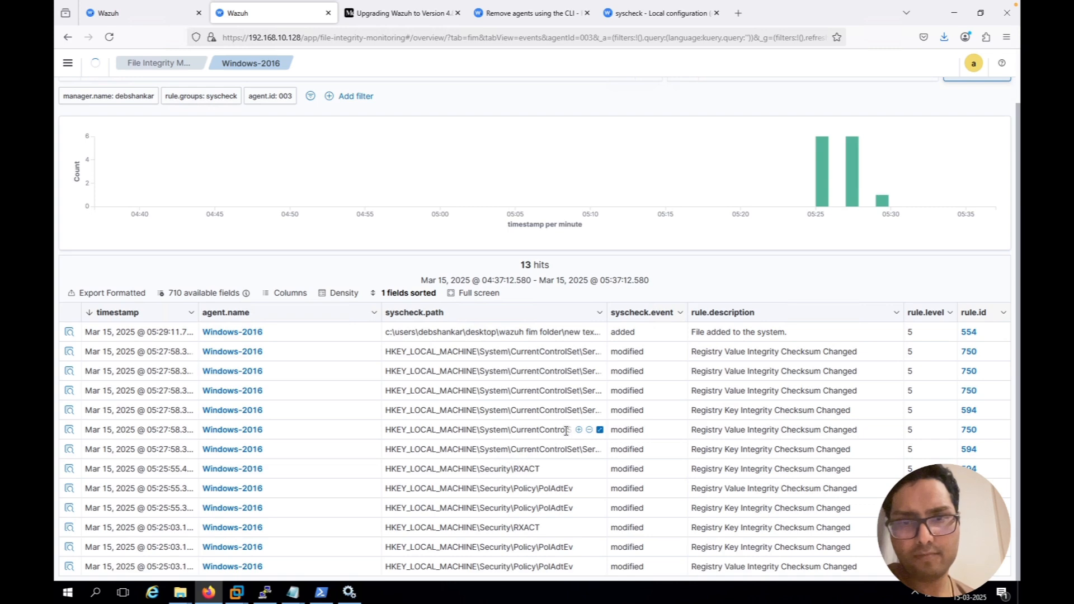
scroll(566, 431, up, 2)
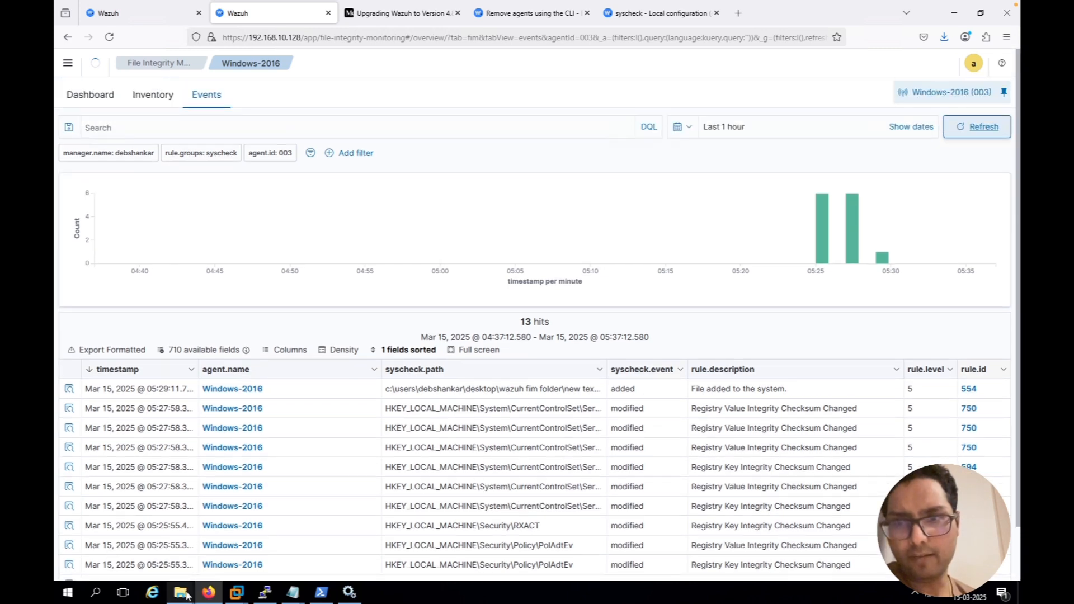
Switch to File Explorer and create another text document named "123" in Wazuh FIM folder
mouse_move(187, 595)
click(230, 540)
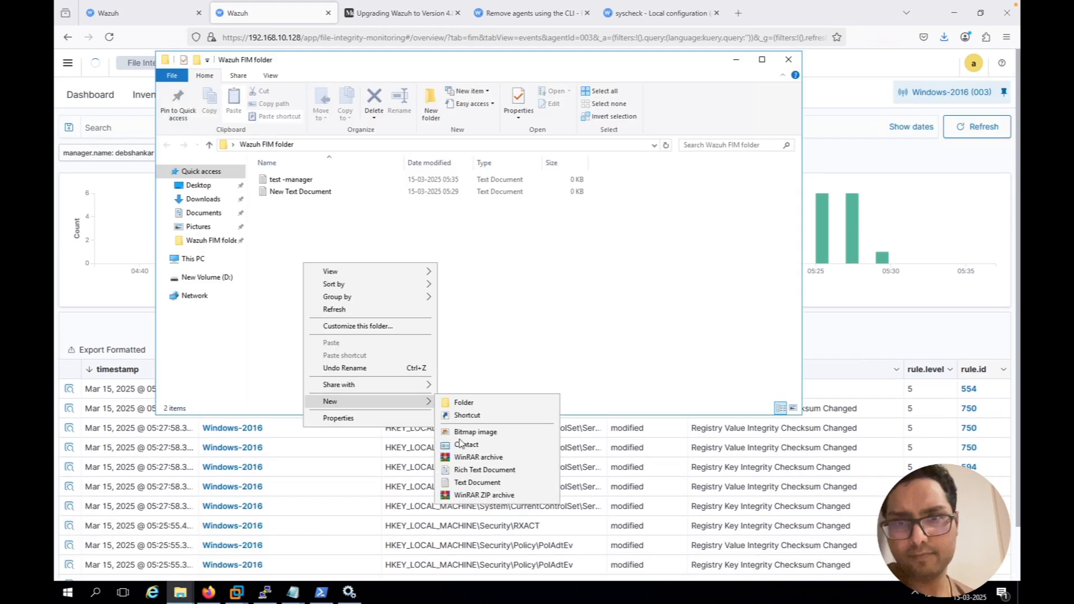
click(469, 483)
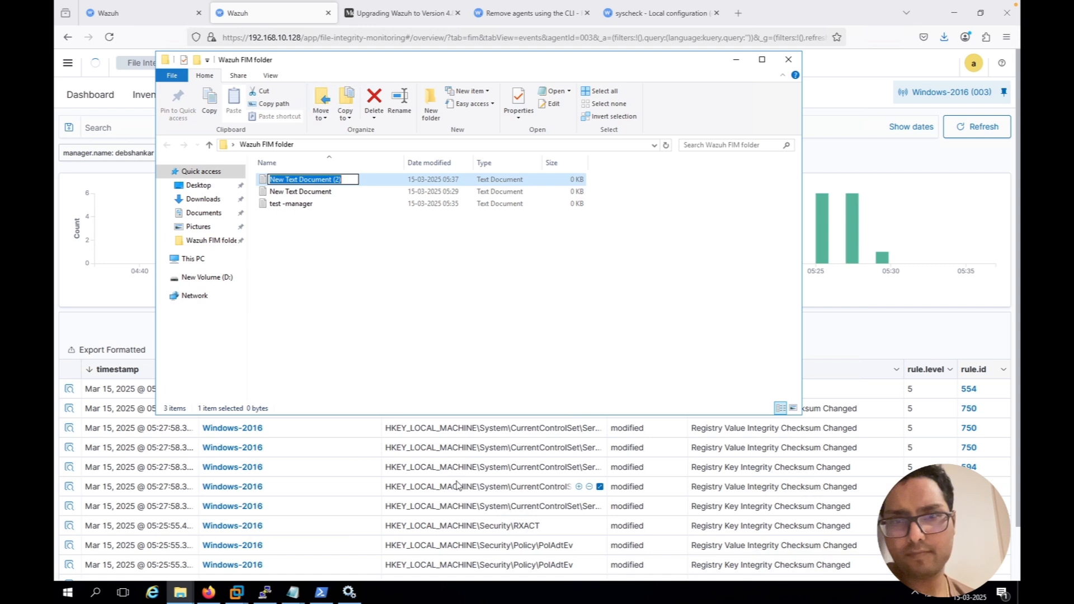
text(123)
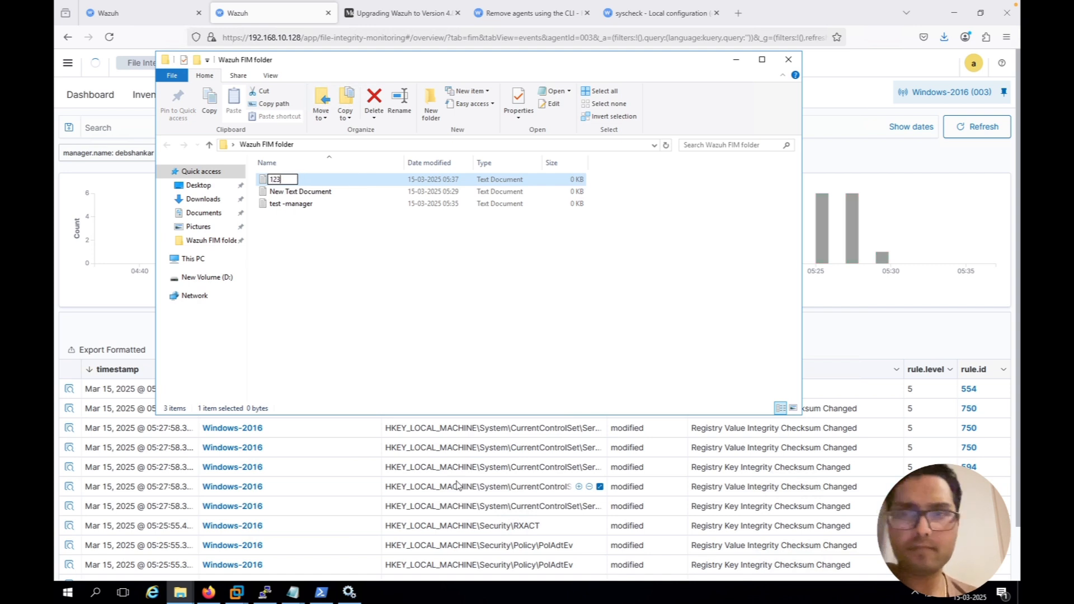
key(Return)
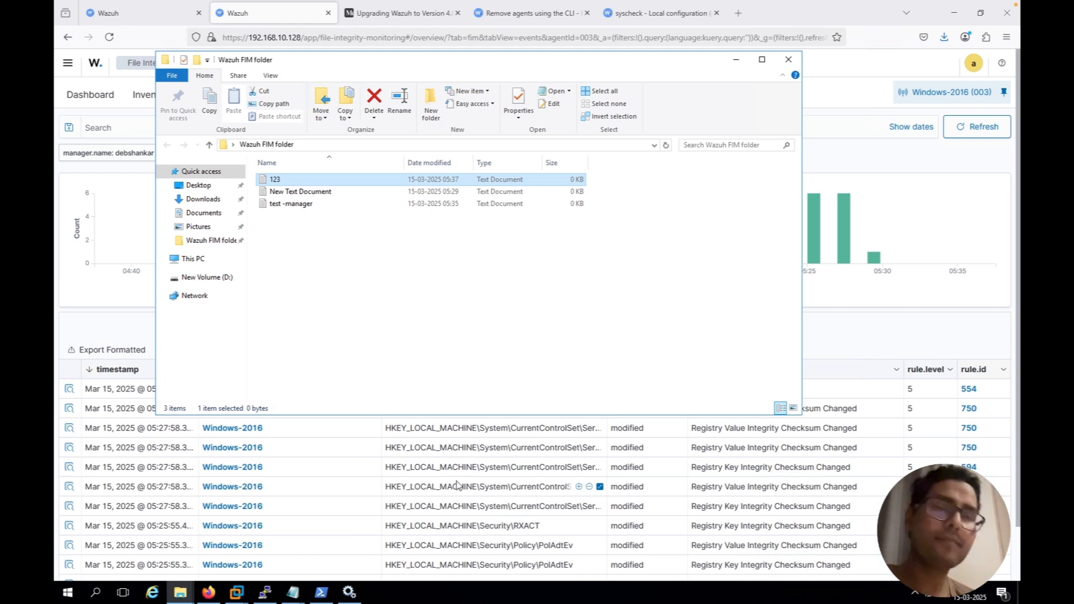
Refresh the FIM events in Firefox and examine the details of the file-added event for "new text document (2).txt"
click(864, 156)
click(975, 132)
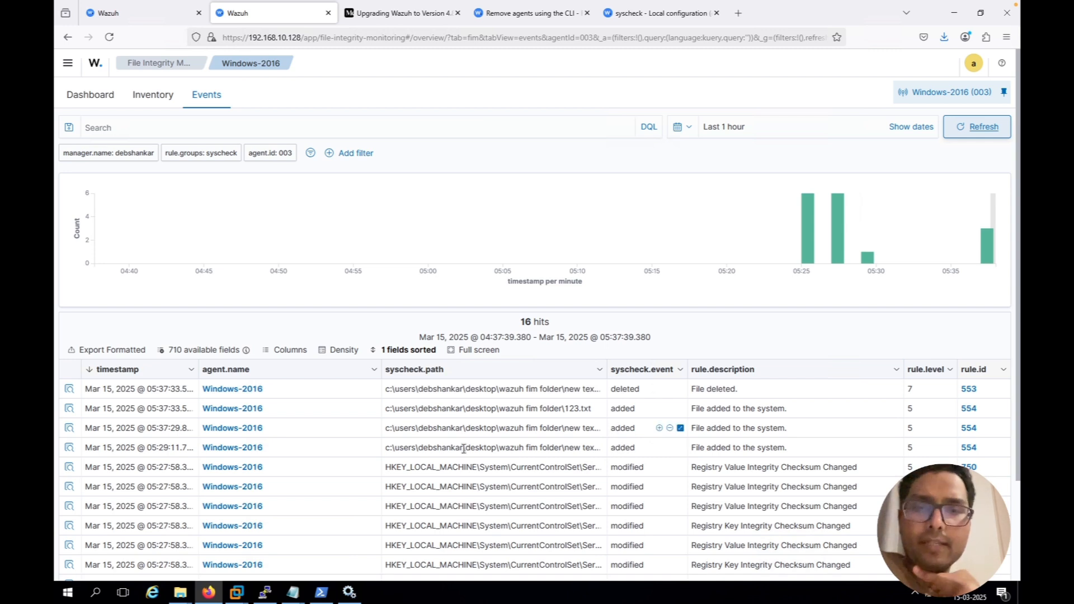
click(70, 429)
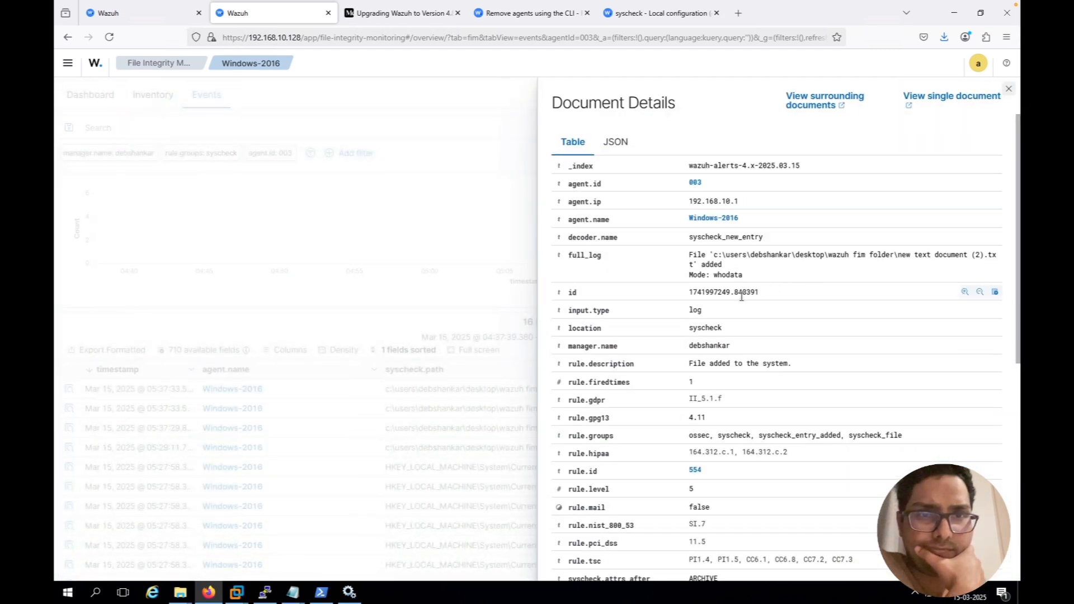
scroll(741, 297, down, 2)
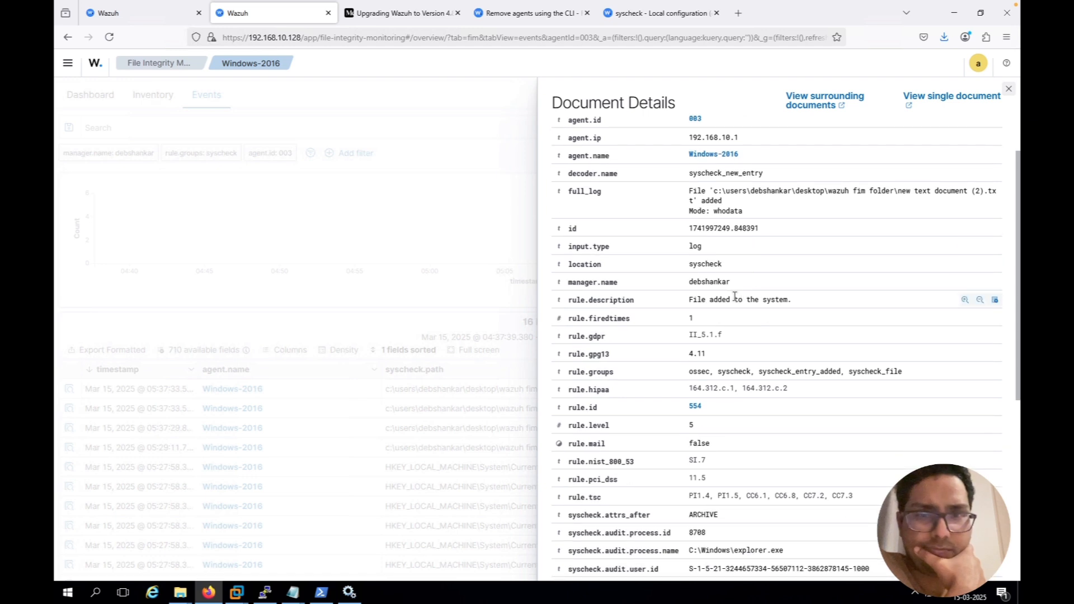
Refresh the FIM events, widen the syscheck.path column and compare the listed file paths with the contents of Wazuh FIM folder
click(502, 250)
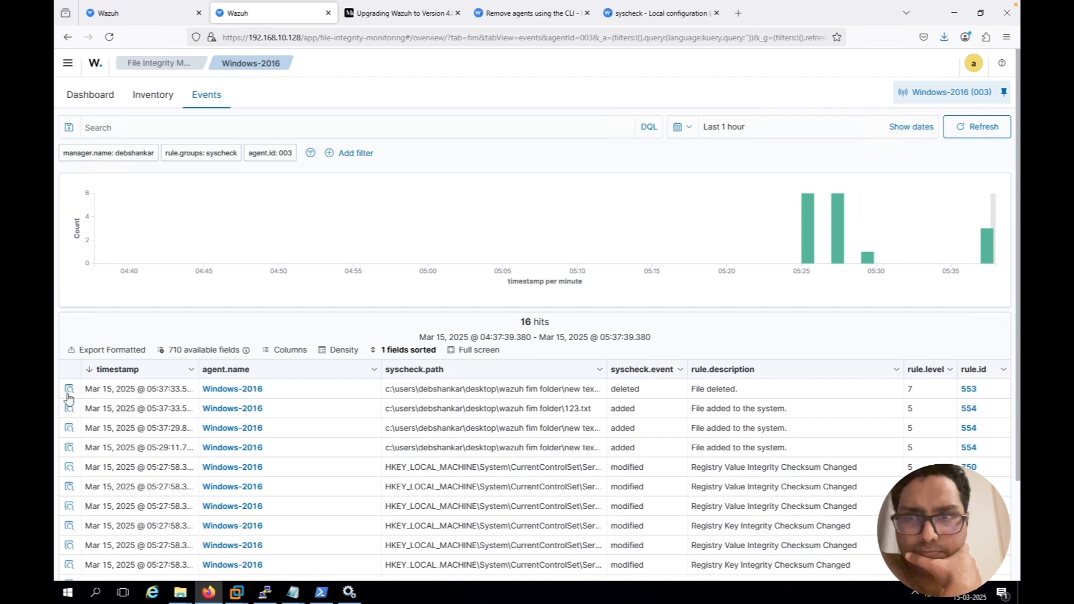
click(983, 127)
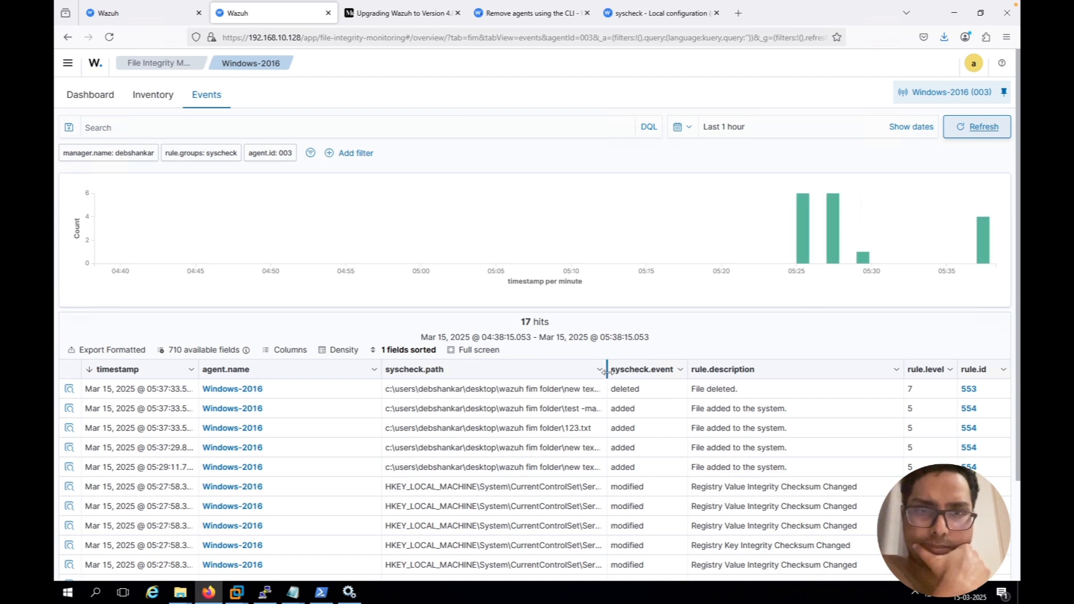
drag(687, 376, 686, 376)
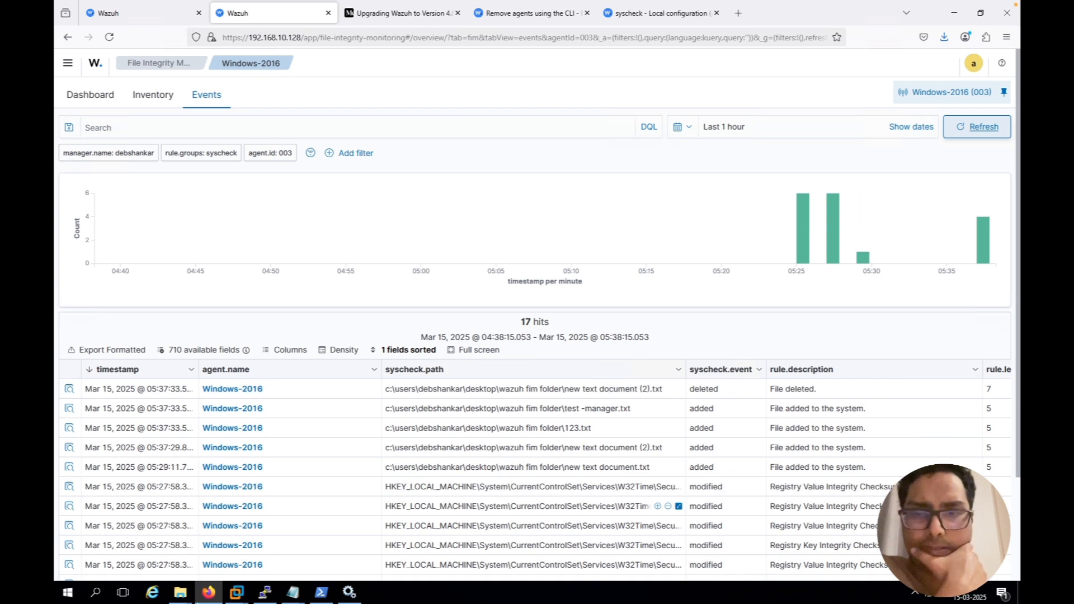
click(181, 591)
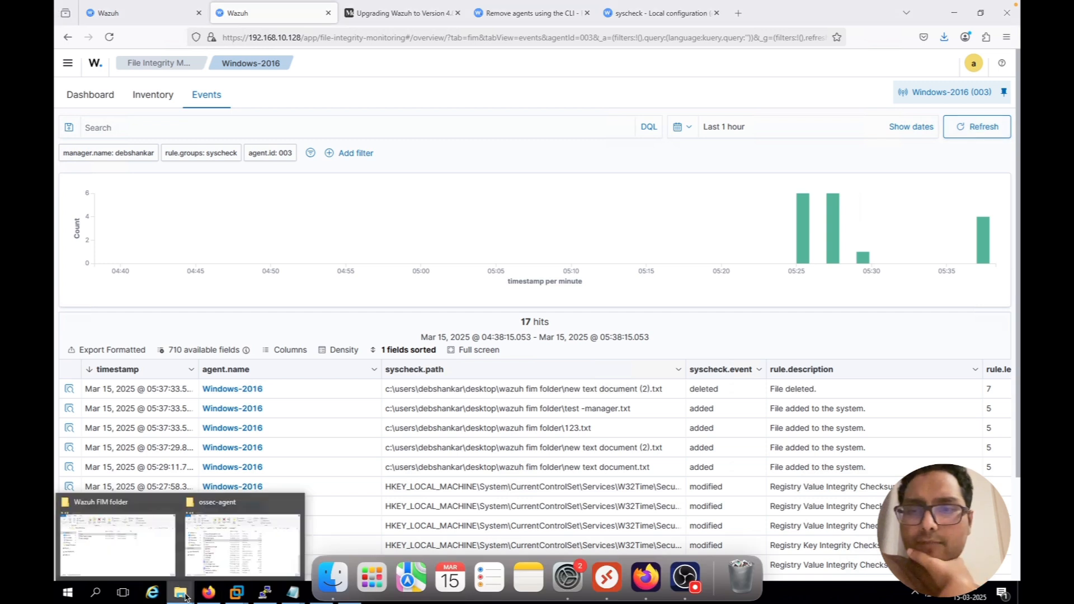
click(155, 546)
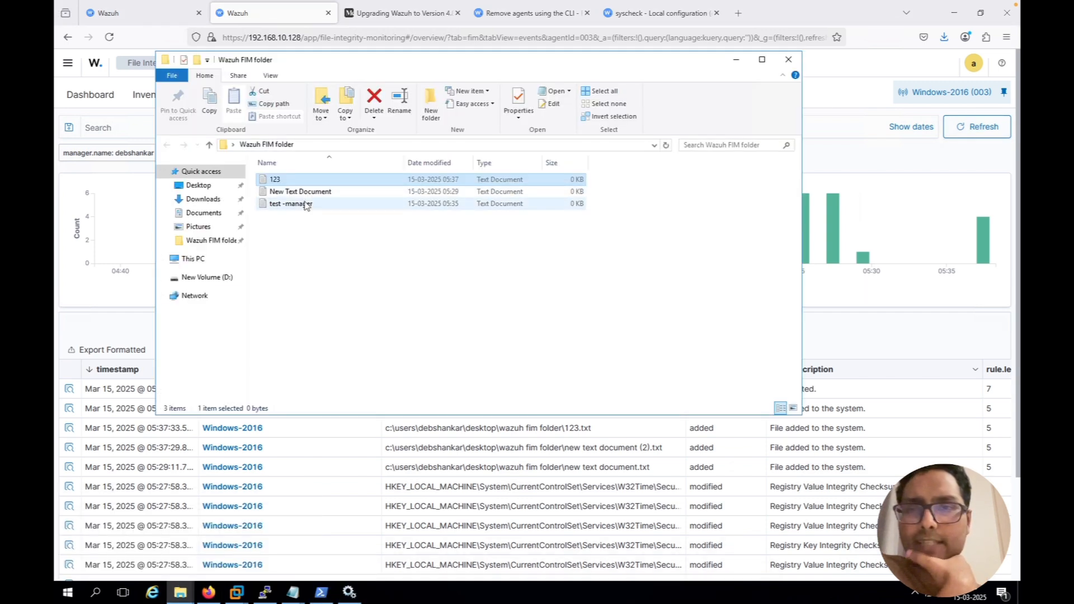
click(939, 344)
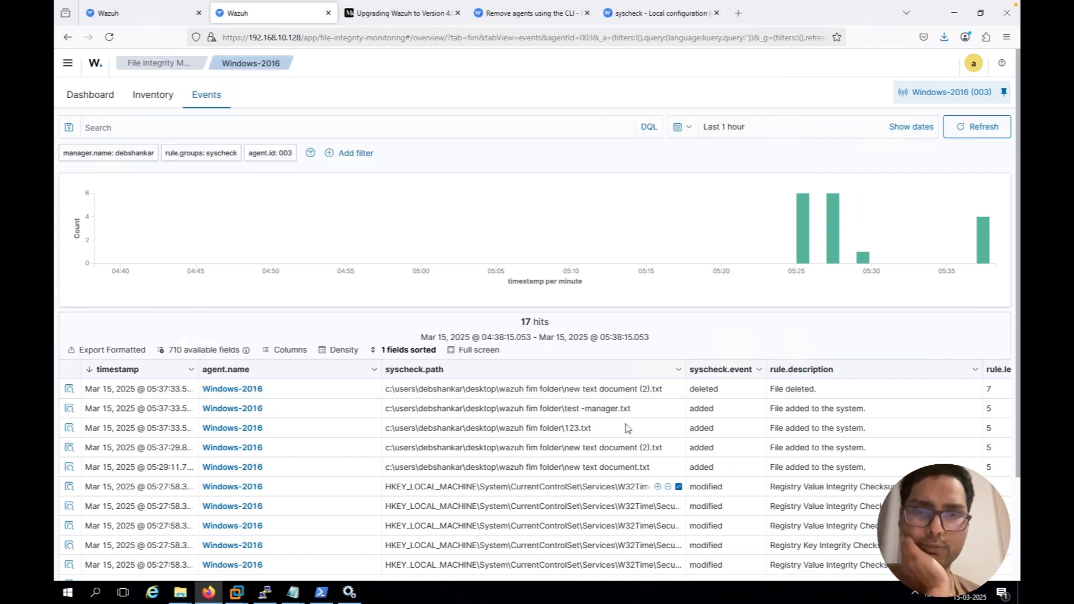
Inspect the document details of the file-added event for "test -manager.txt" down to its syscheck fields and timestamp
click(69, 409)
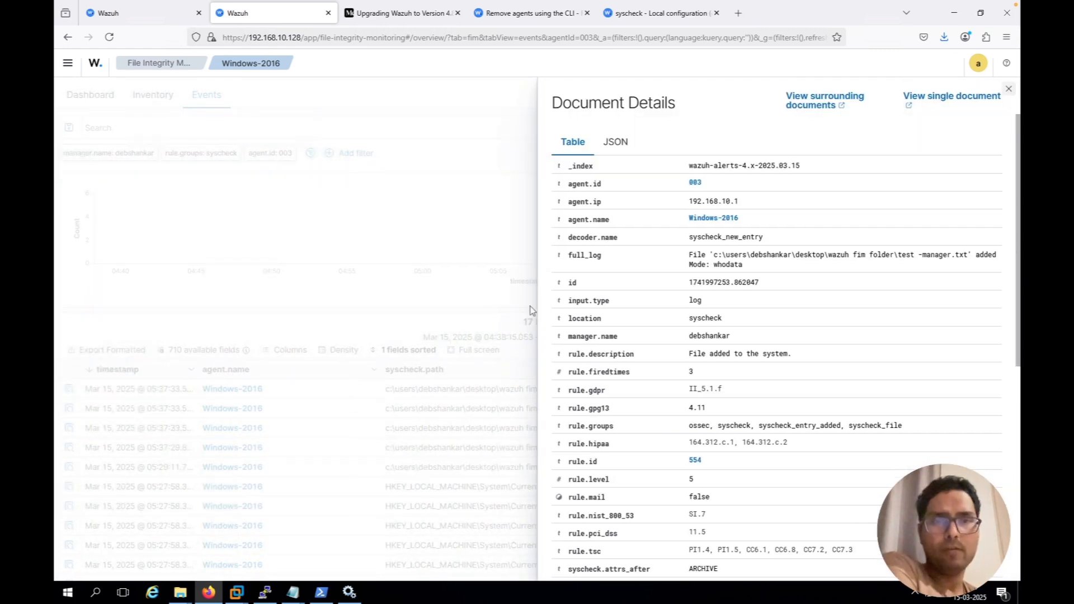
scroll(831, 379, down, 6)
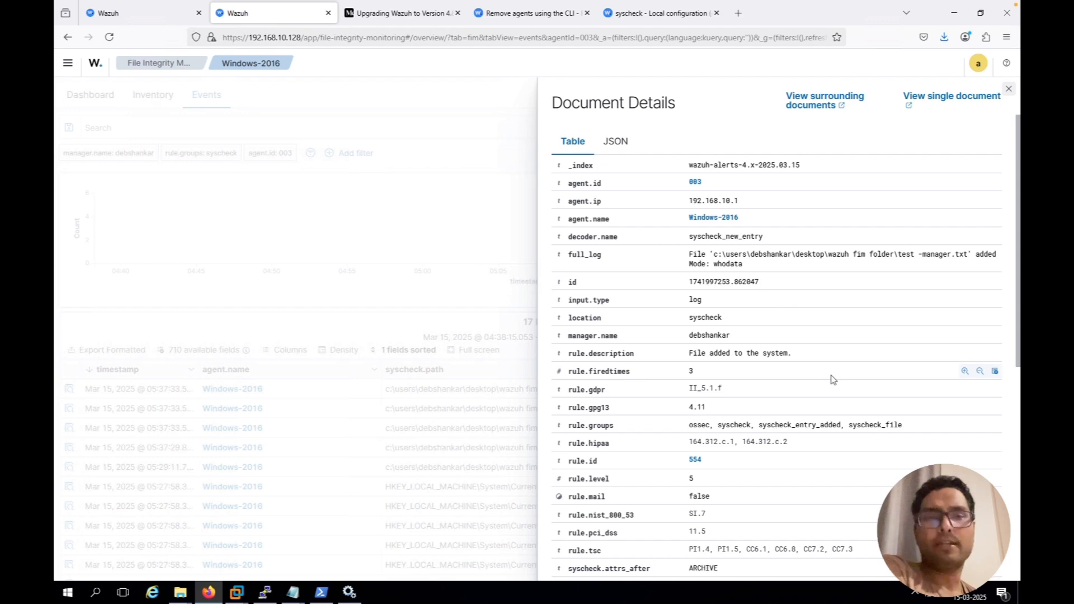
scroll(832, 380, down, 1)
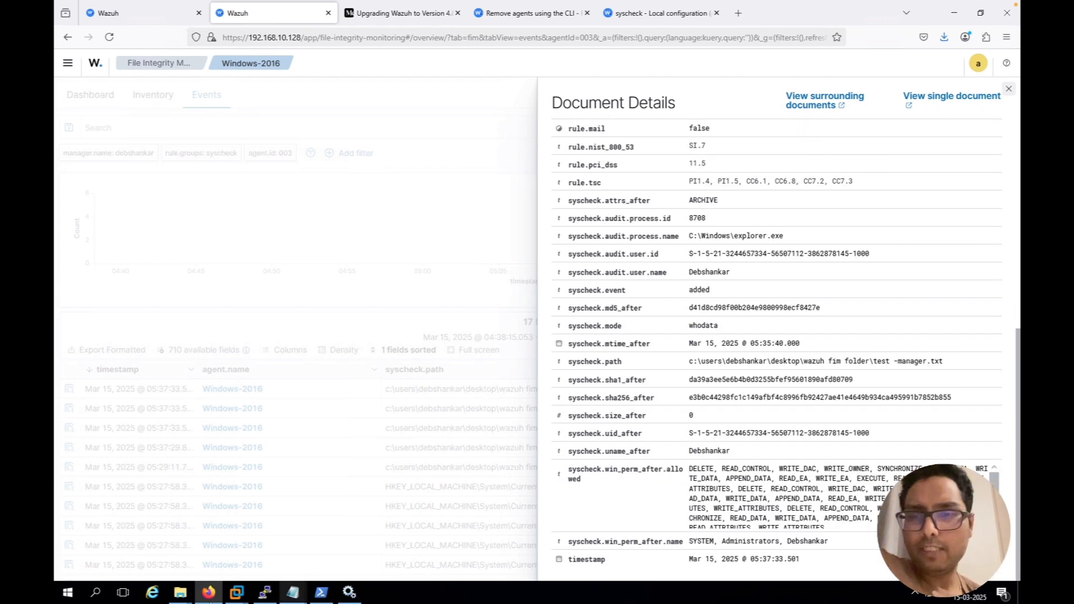
Switch to Notepad to save ossec.conf, and restart the Wazuh service in Services
mouse_move(181, 594)
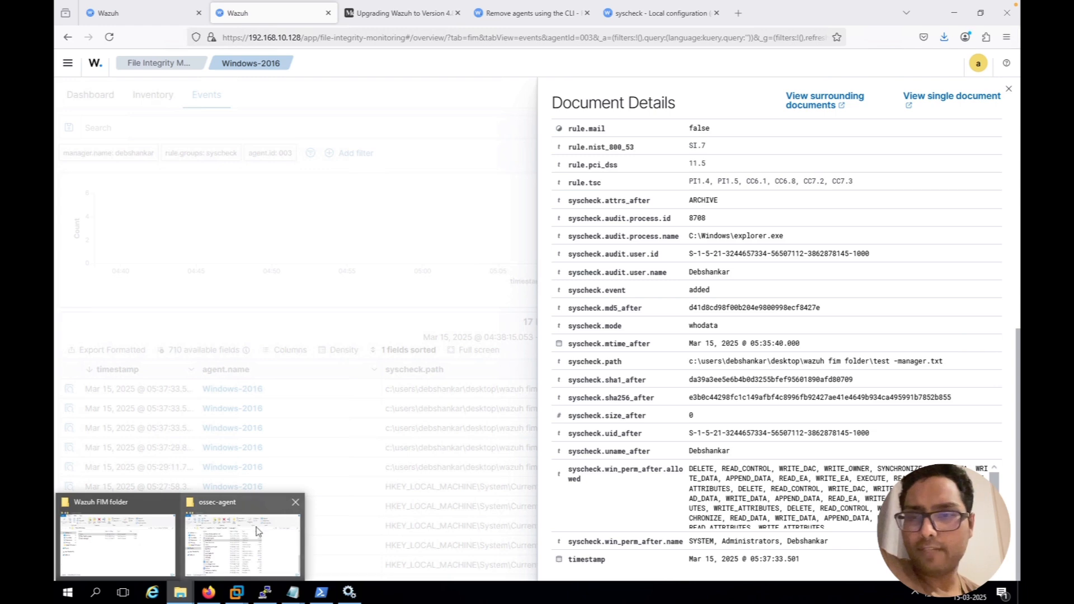
mouse_move(291, 596)
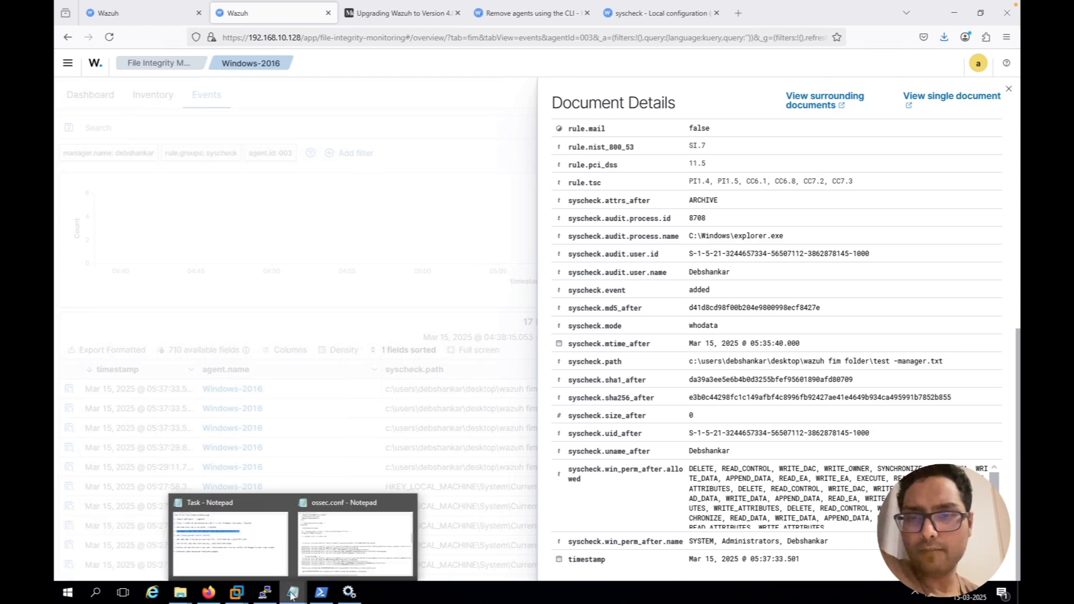
click(349, 526)
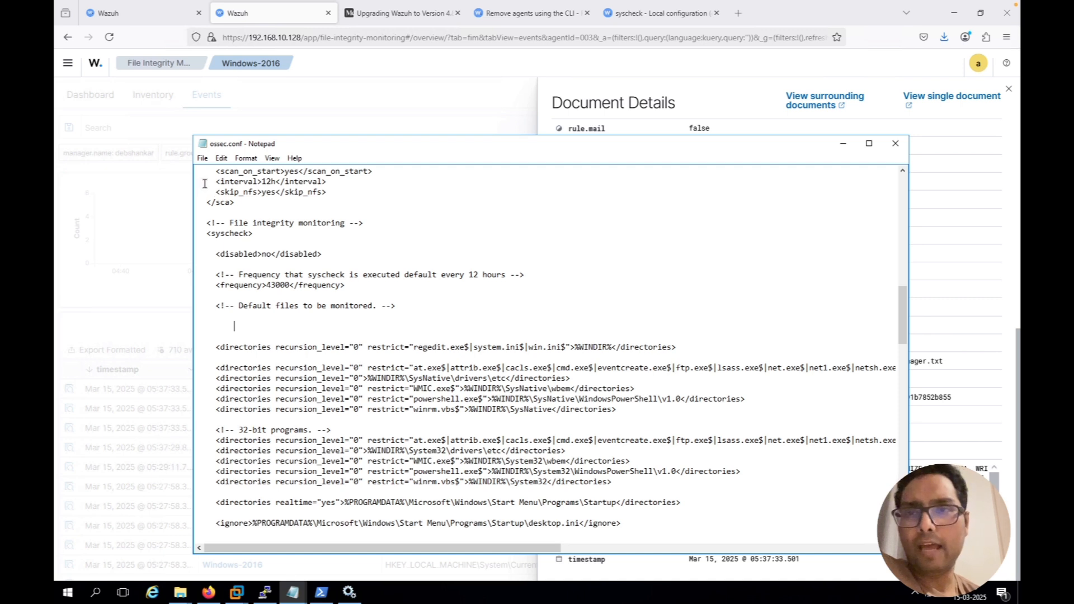
click(202, 160)
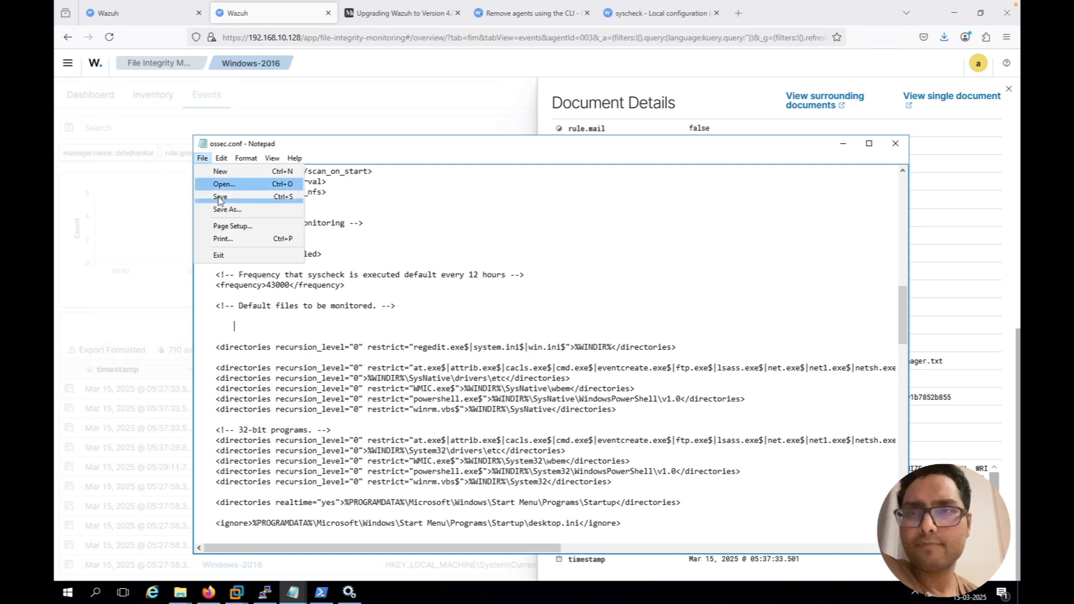
click(219, 197)
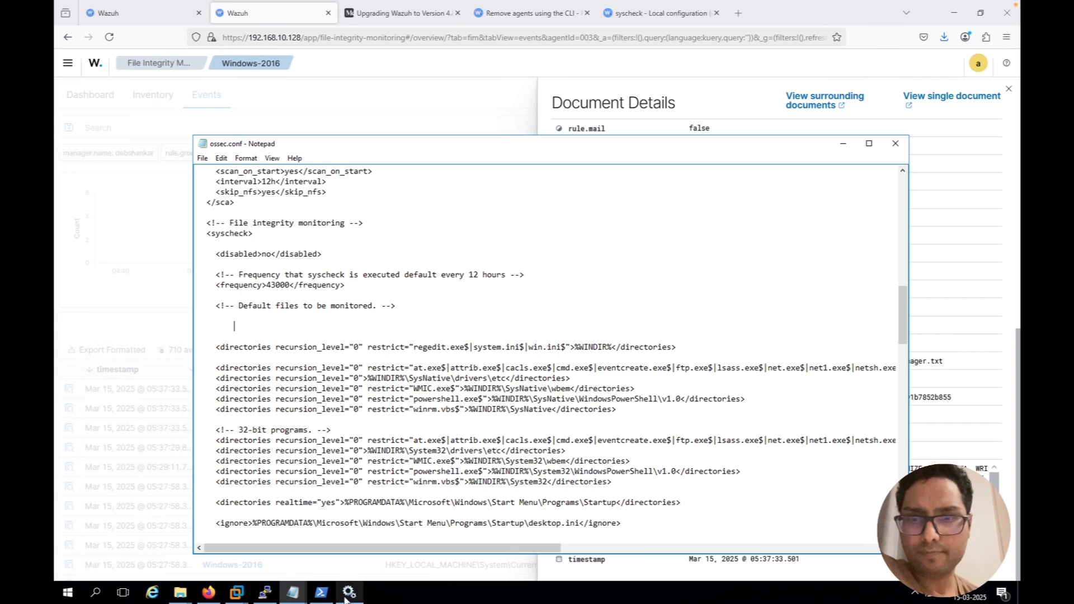
click(345, 597)
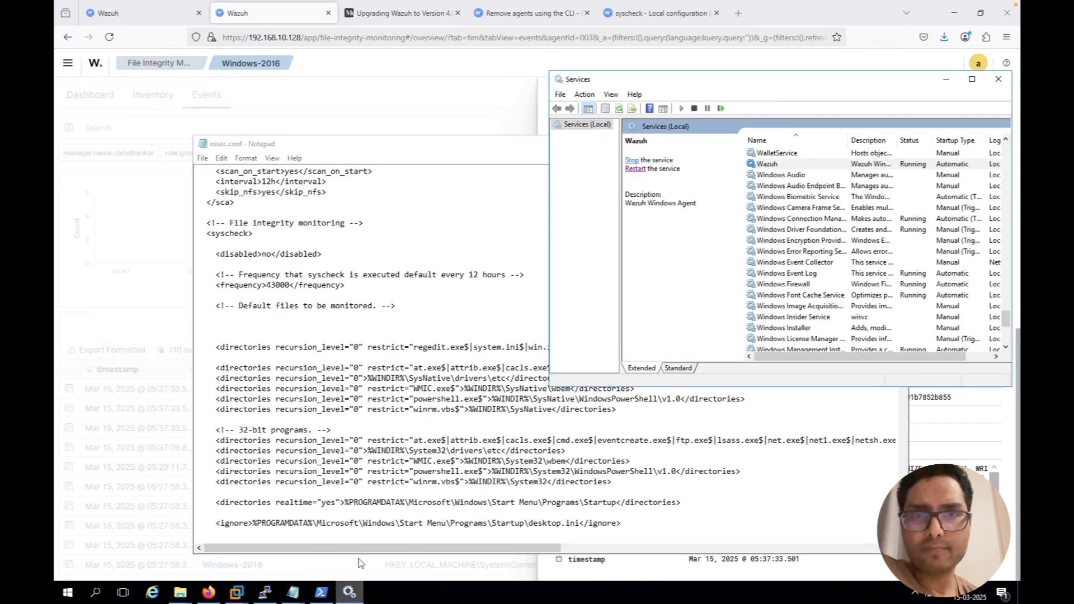
click(635, 169)
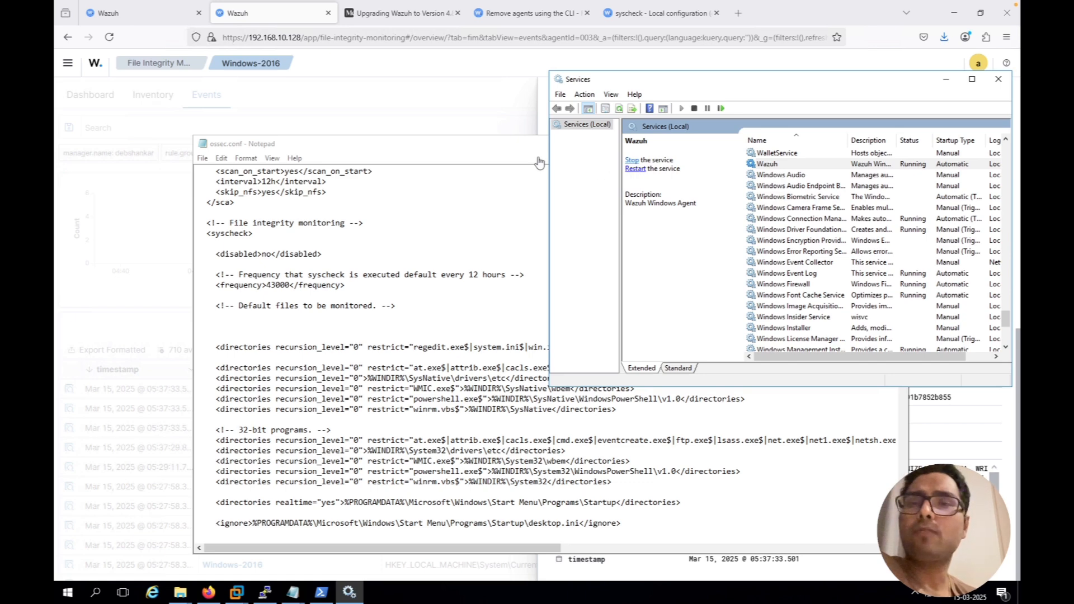
Return to Firefox, dismiss the event details and save agent.conf of the Windows group with its whodata directory rule
click(454, 115)
click(454, 115)
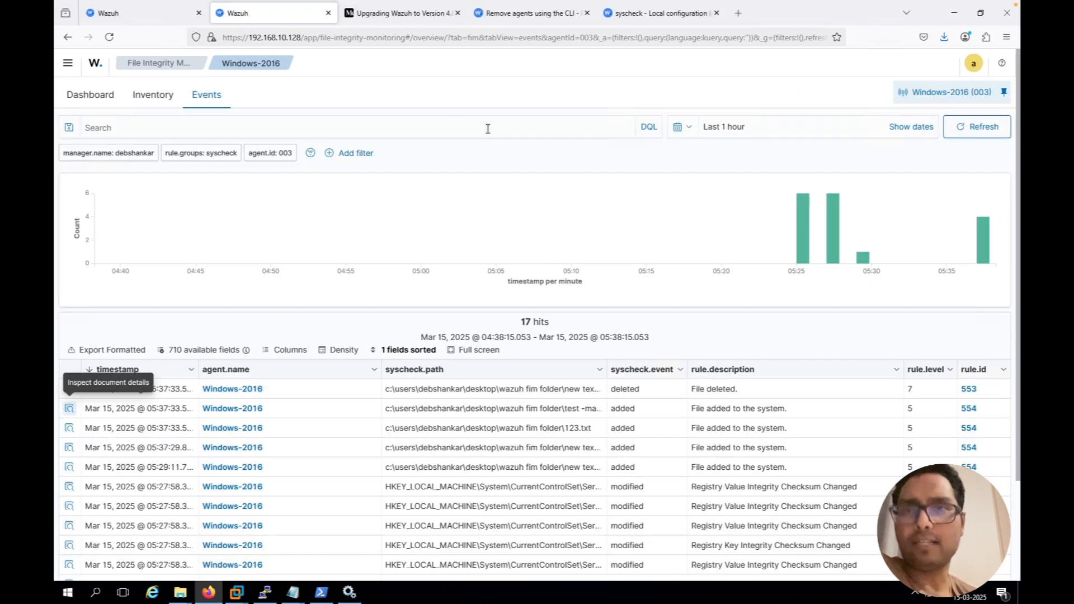
click(148, 20)
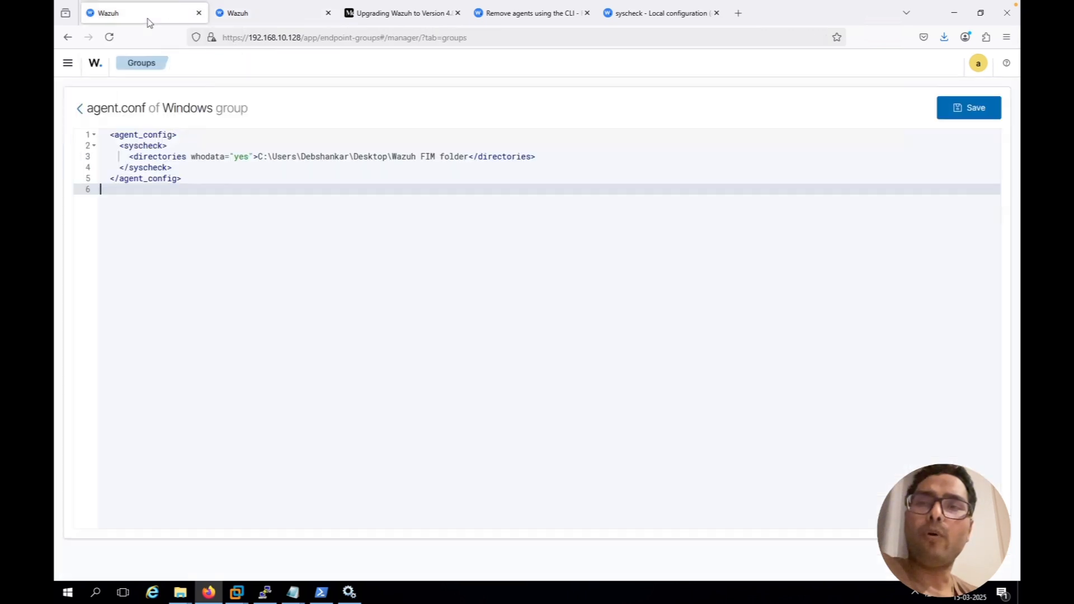
click(976, 109)
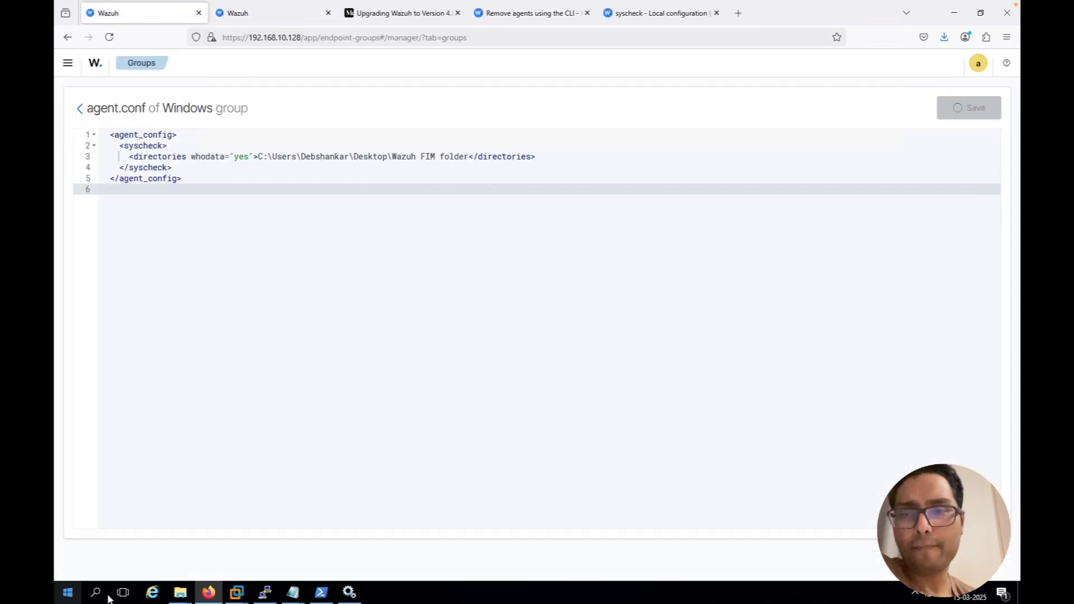
Switch to File Explorer and delete all files in Wazuh FIM folder
mouse_move(185, 597)
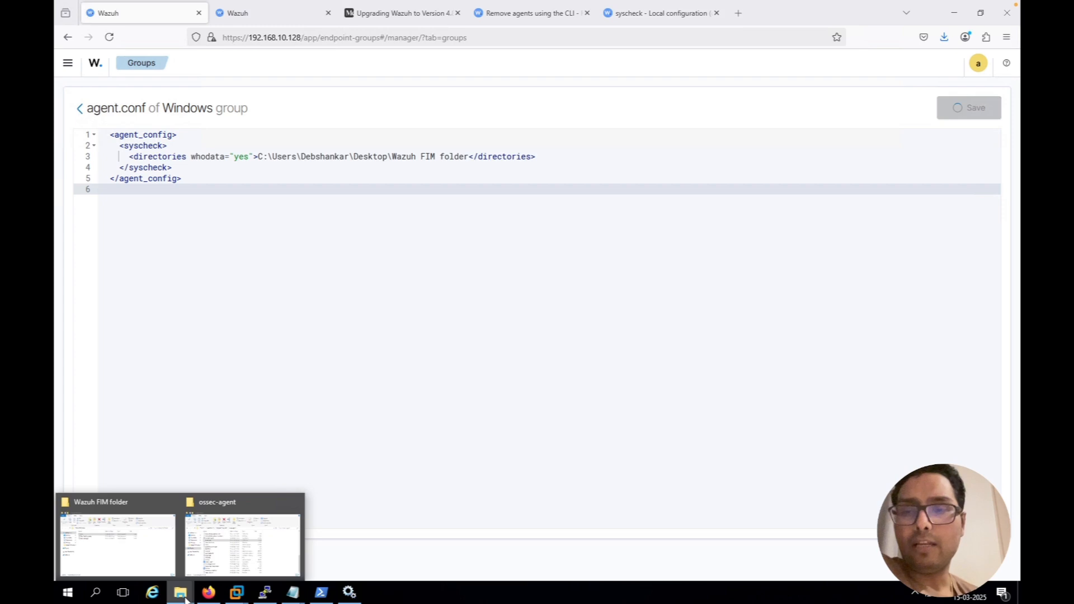
click(130, 548)
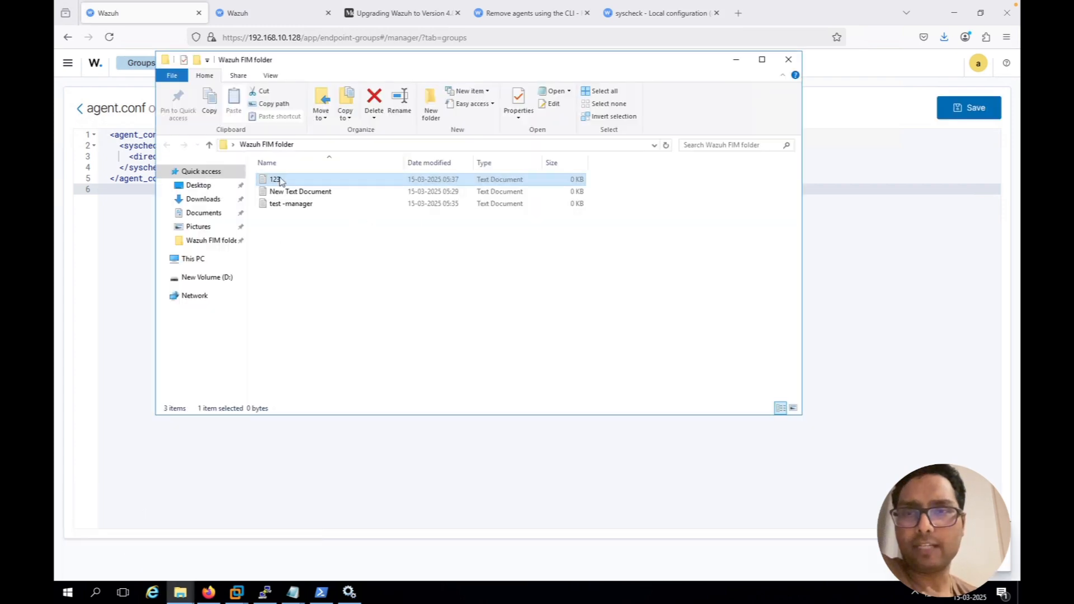
key(ctrl+a)
key(Delete)
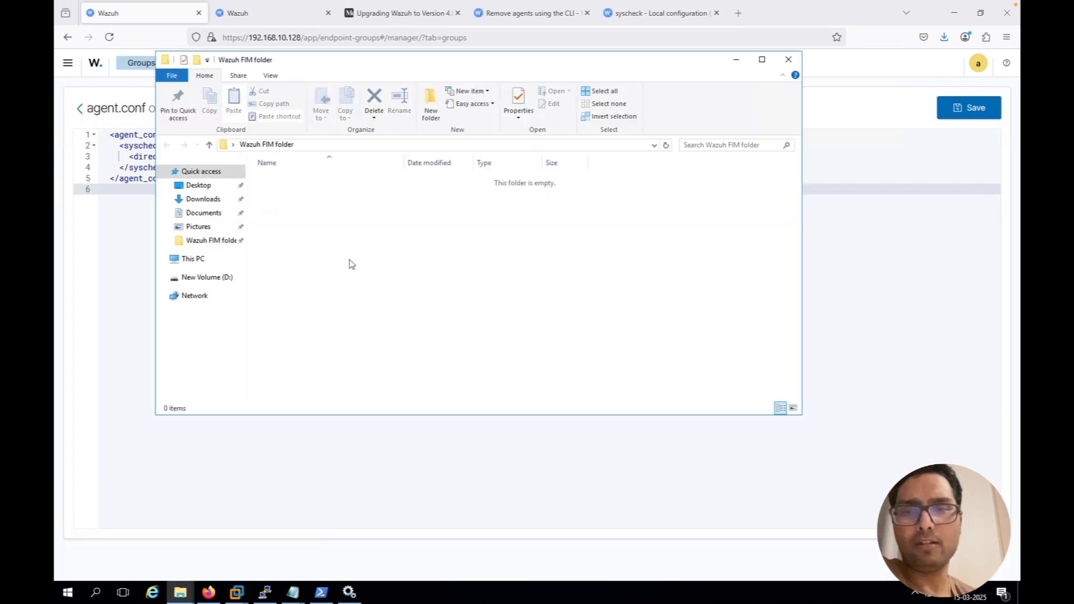
Create a new text document named "123456" in Wazuh FIM folder
right_click(351, 263)
mouse_move(384, 400)
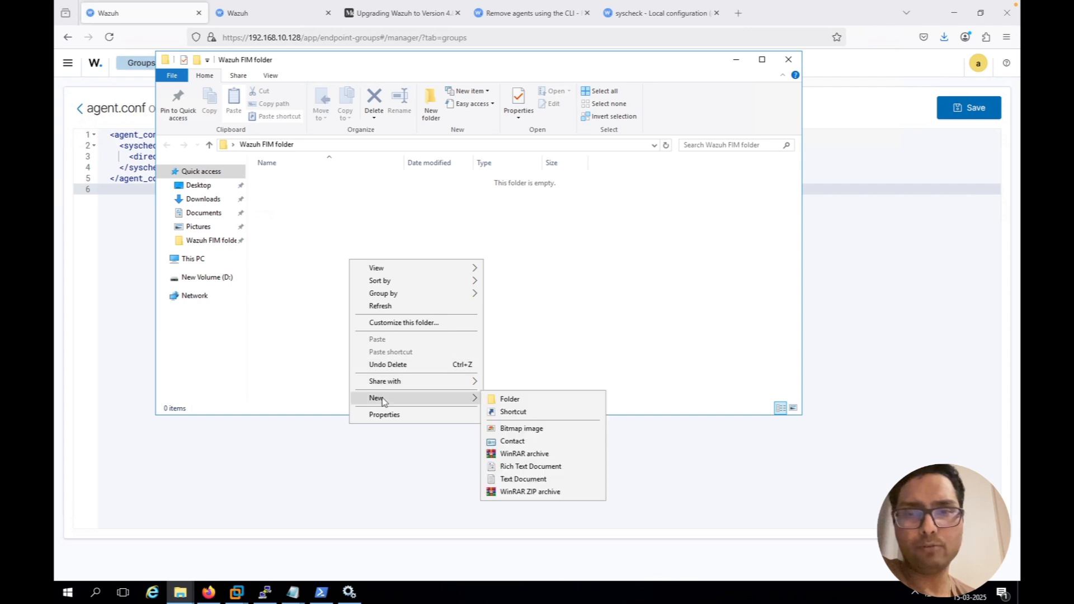
click(530, 480)
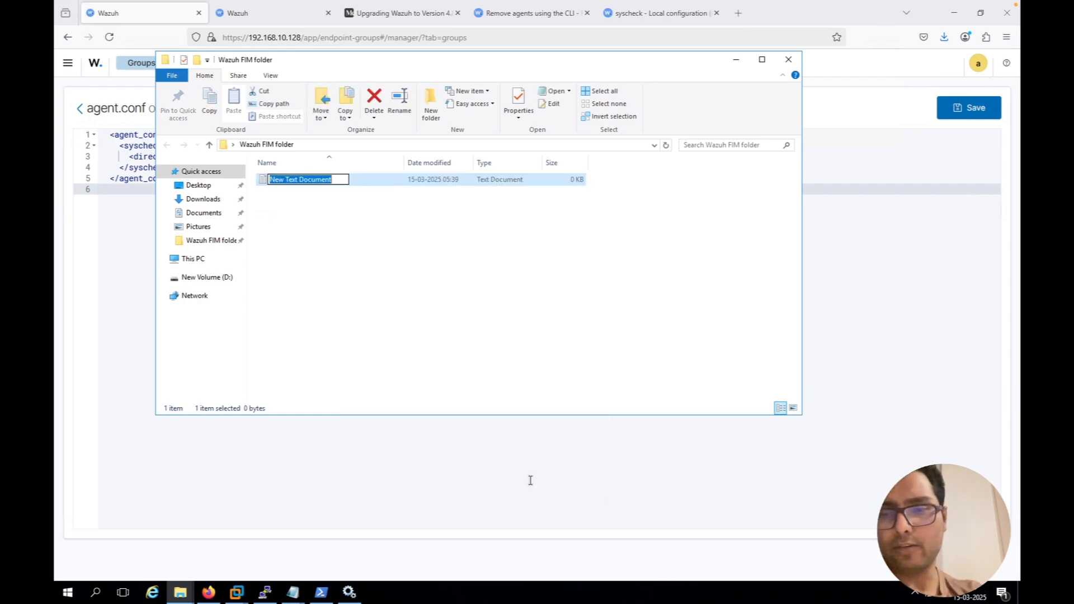
text(123)
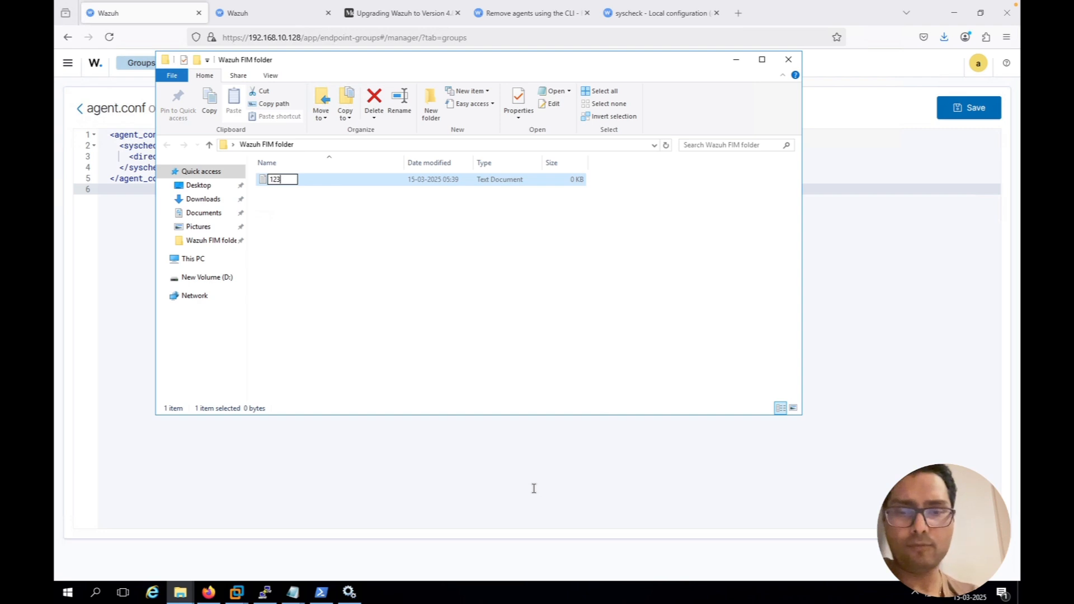
text(456)
key(Return)
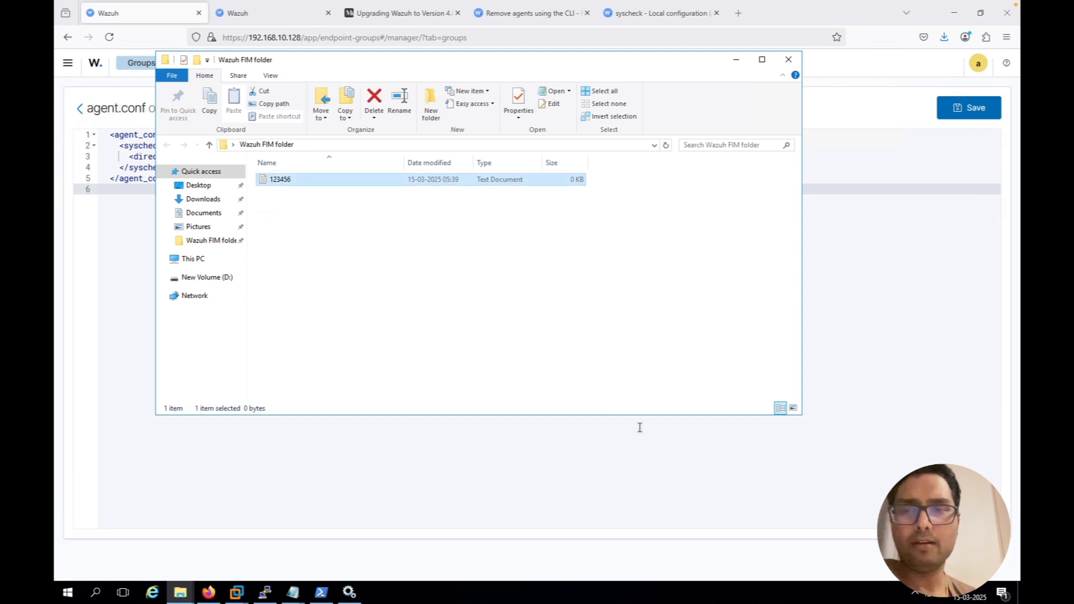
Switch to Firefox and reload the Windows-2016 FIM events page to look for events about the deletions and the "123456" file
click(866, 305)
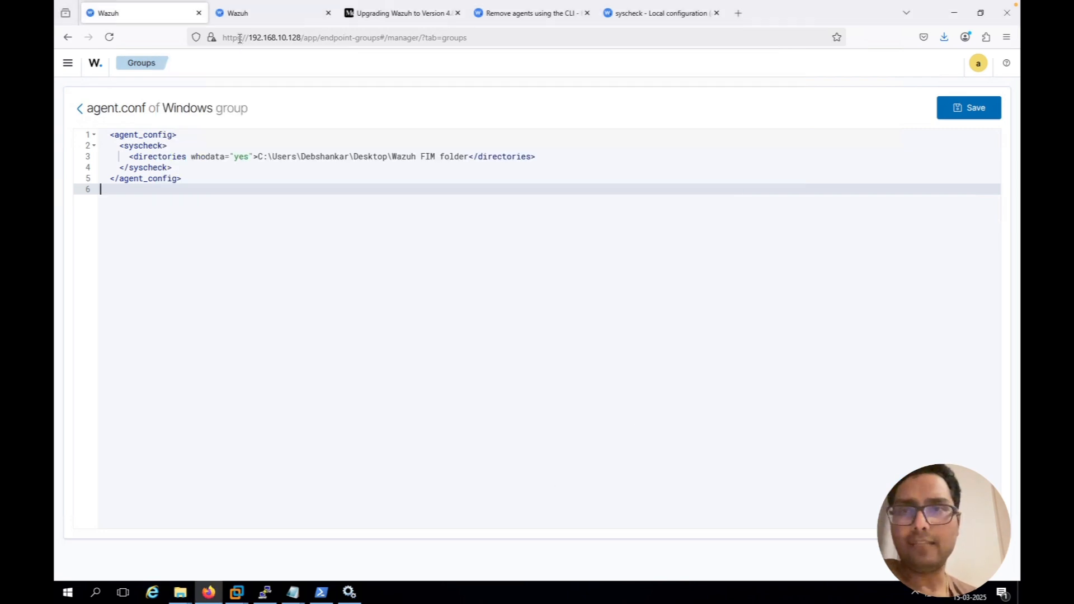
click(278, 17)
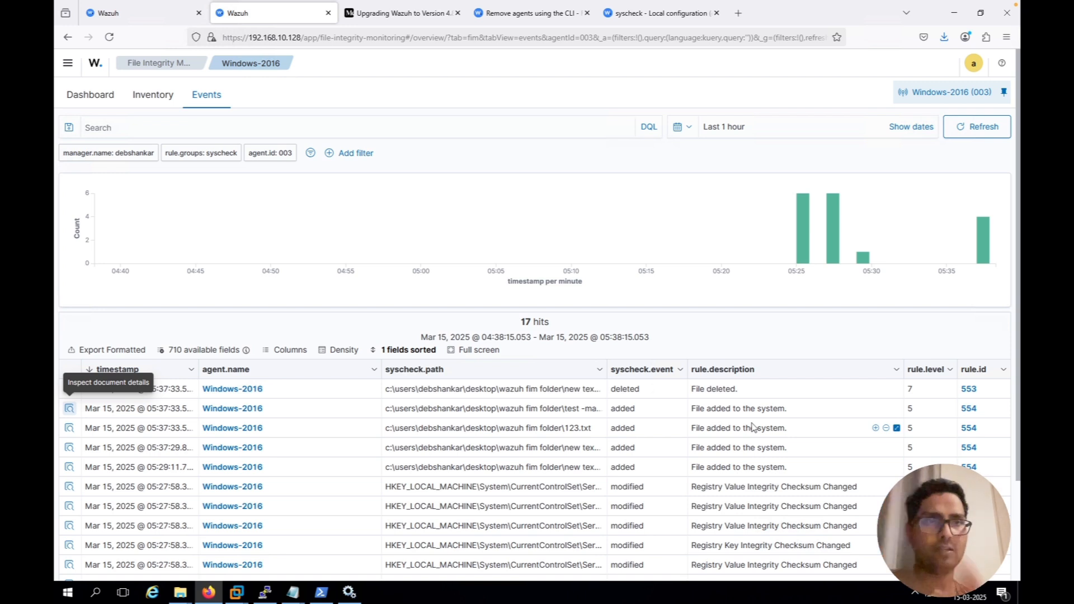
click(109, 37)
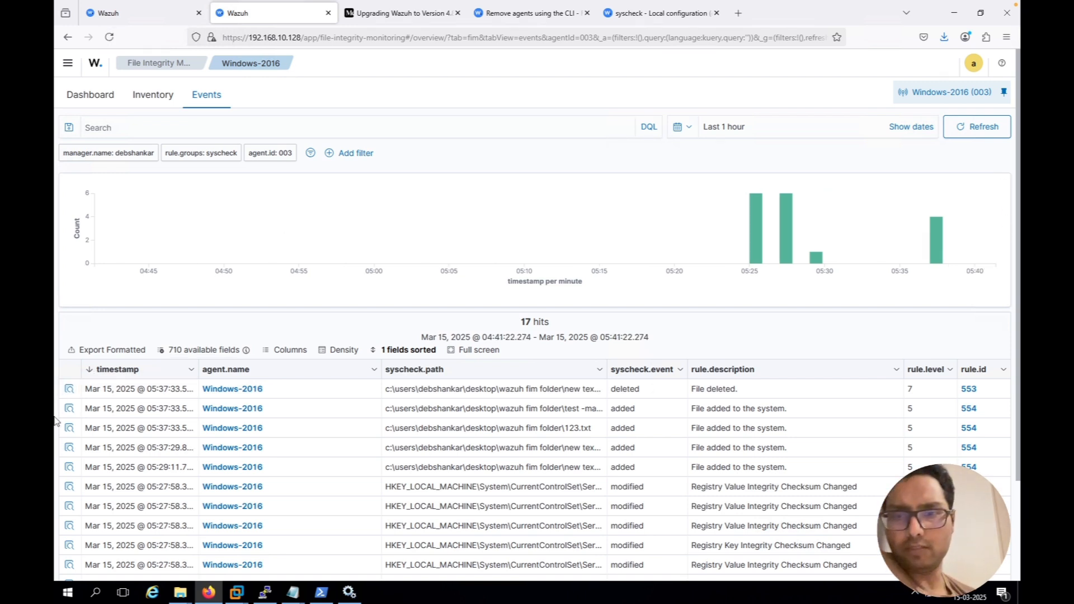
Switch to the server's terminal session and run systemctl restart wazuh-manager again
click(265, 592)
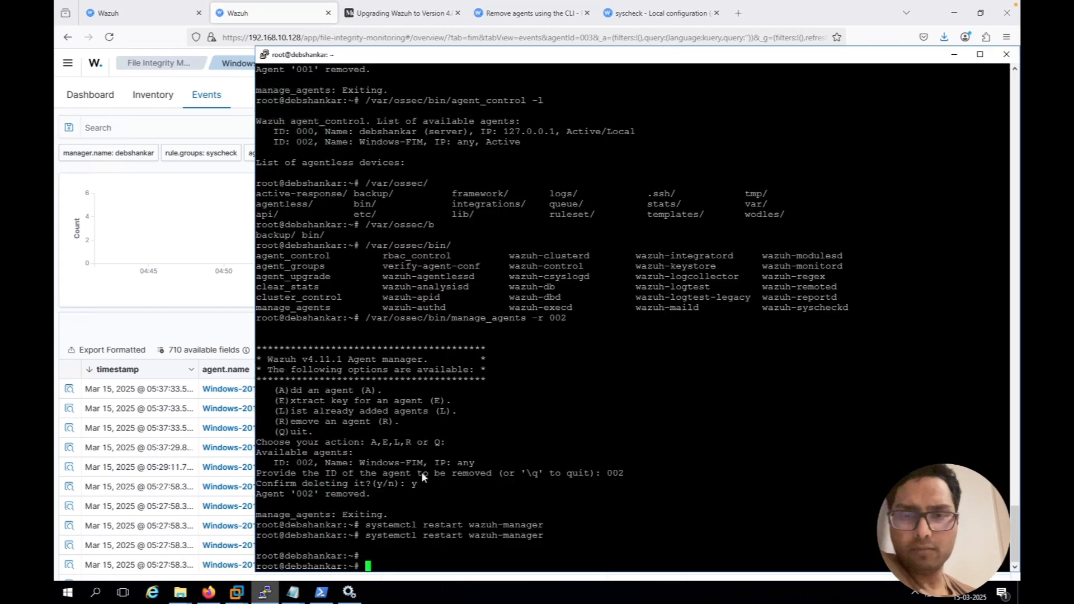
key(Up)
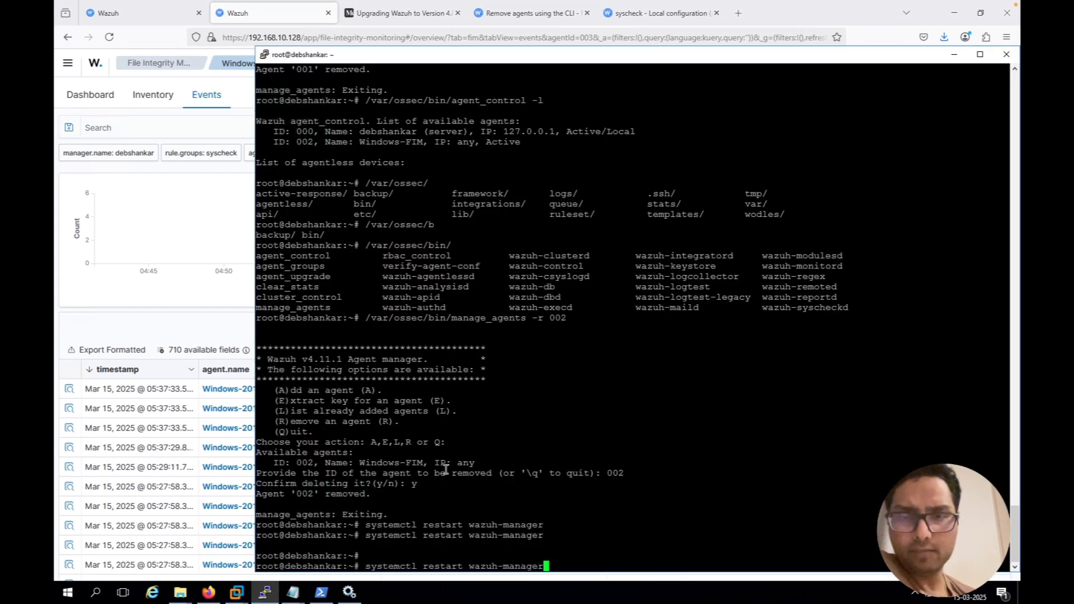
key(Return)
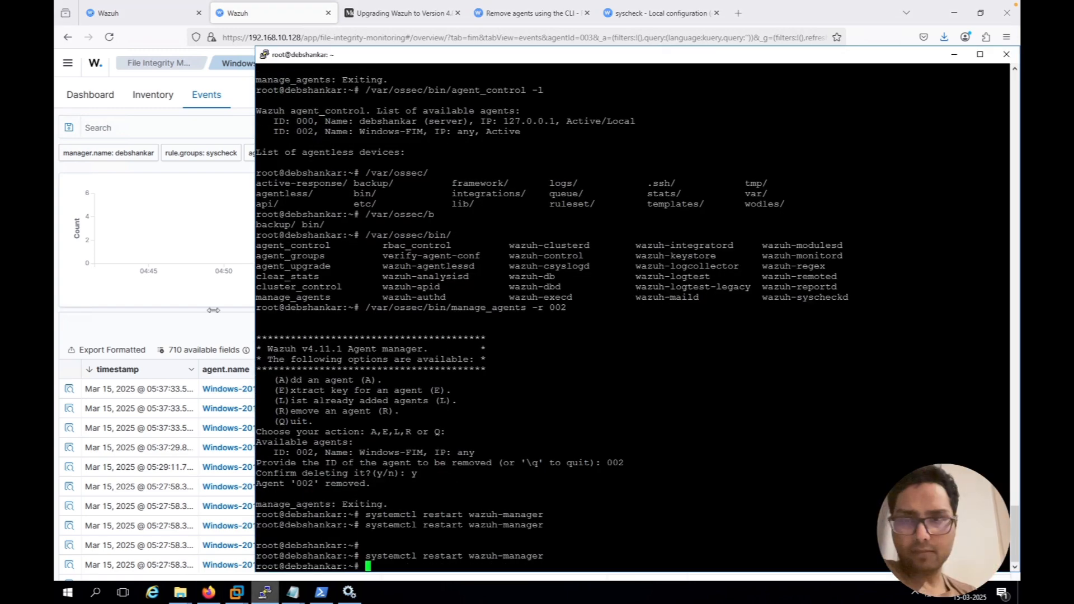
Return to Firefox and refresh the FIM events list to check for new file events following the manager restart
click(213, 311)
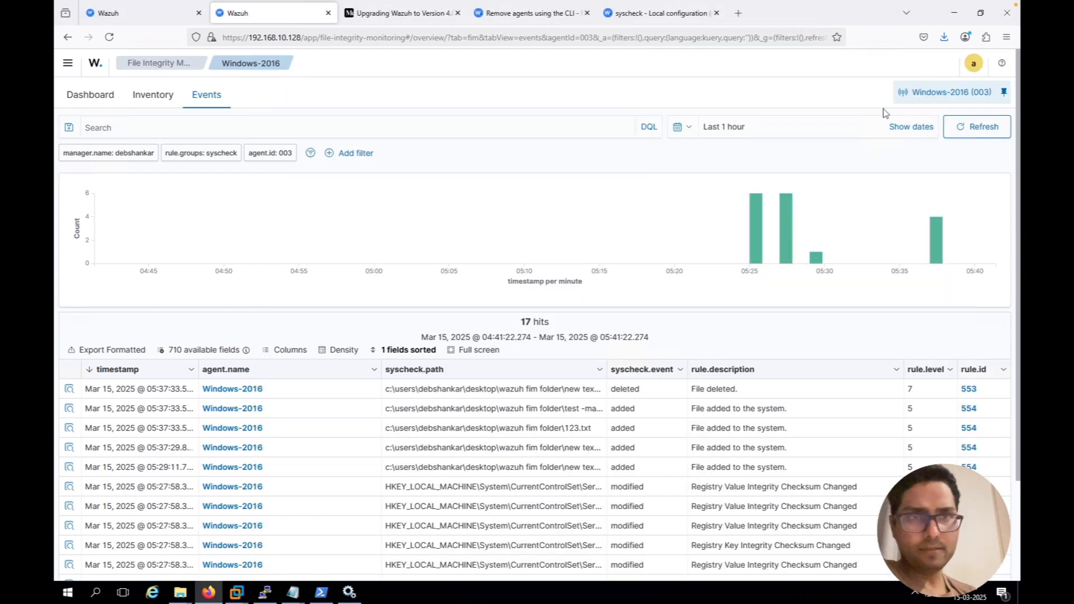
click(978, 128)
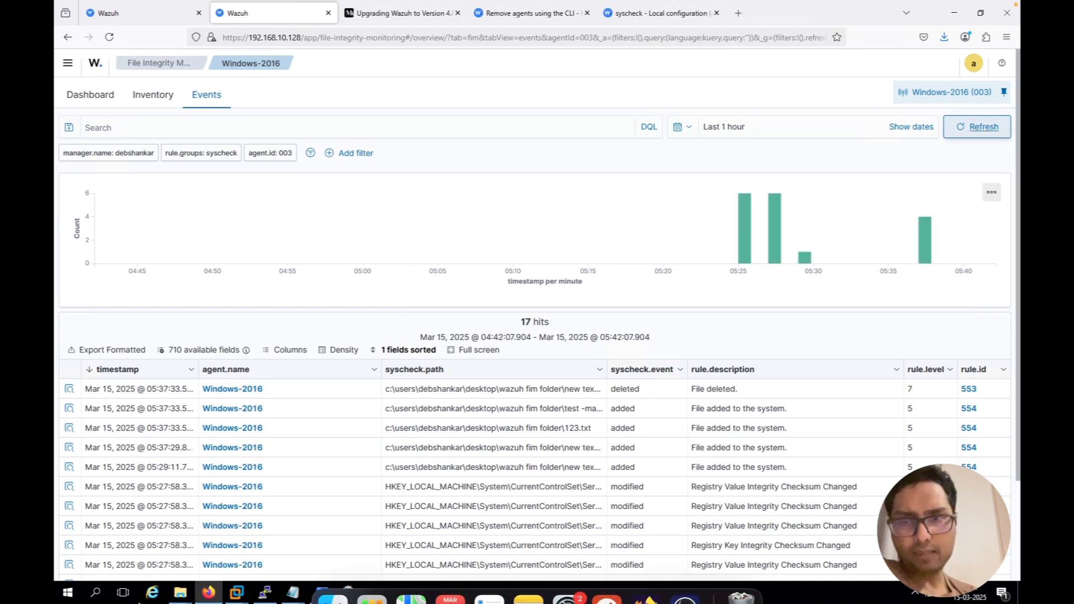
mouse_move(297, 596)
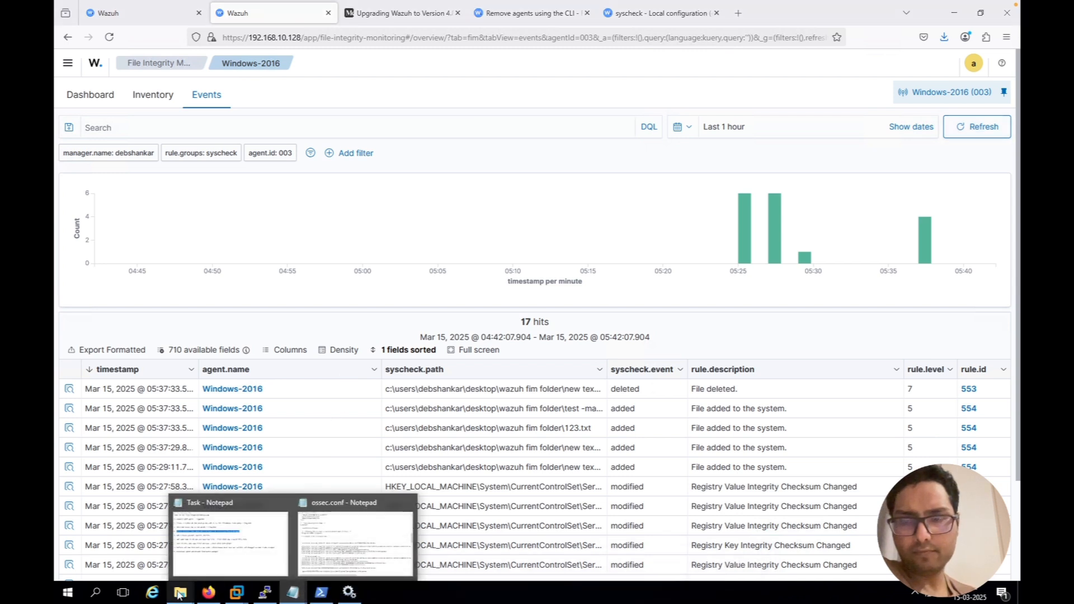
Switch to the Wazuh FIM folder window and create a new text document named "bank data" there
mouse_move(180, 592)
click(150, 540)
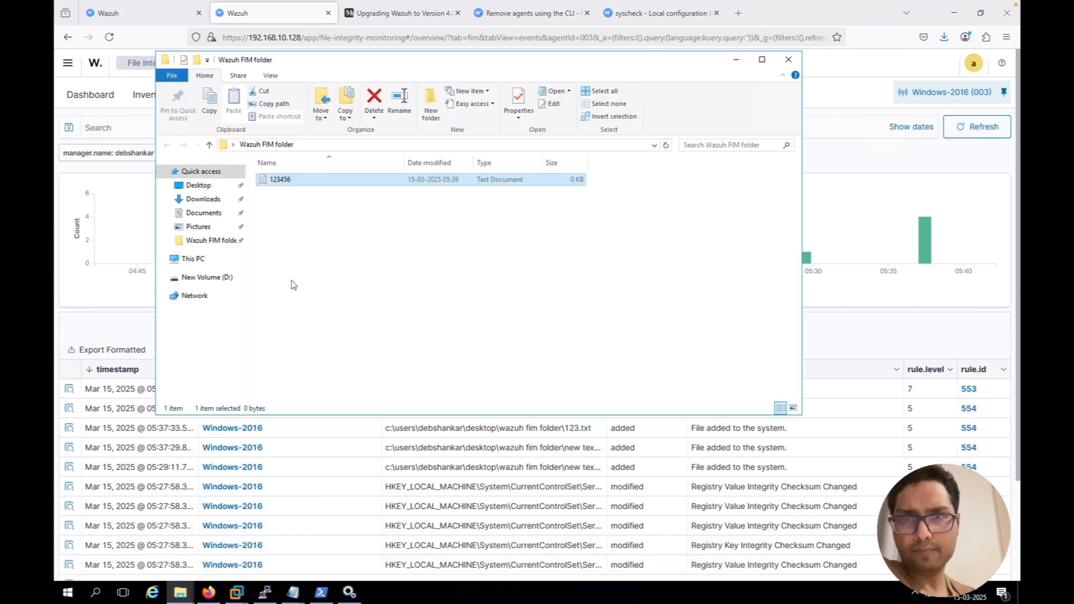
right_click(292, 282)
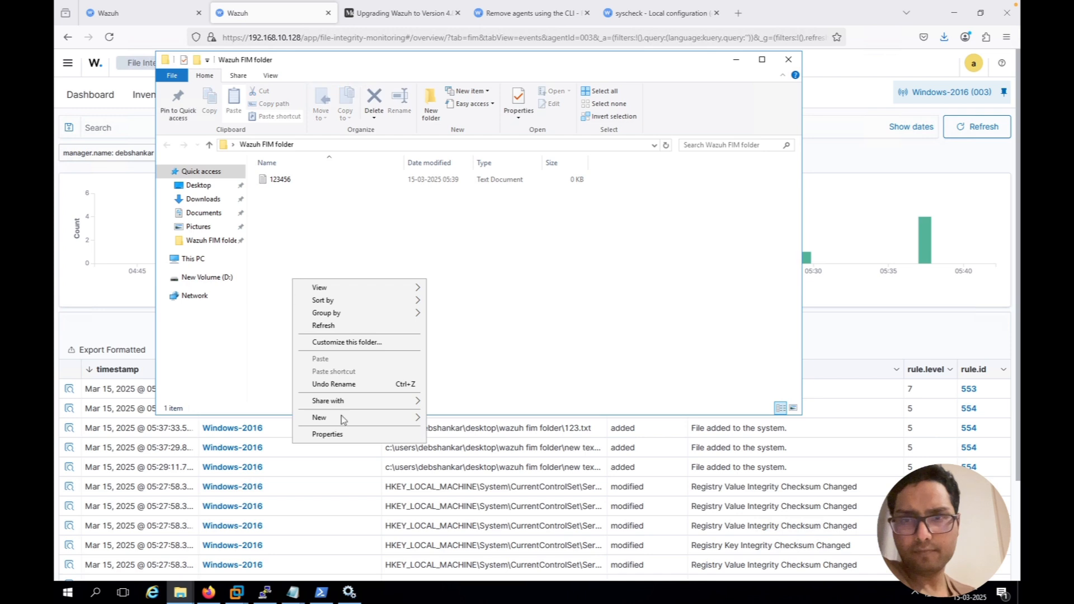
mouse_move(345, 425)
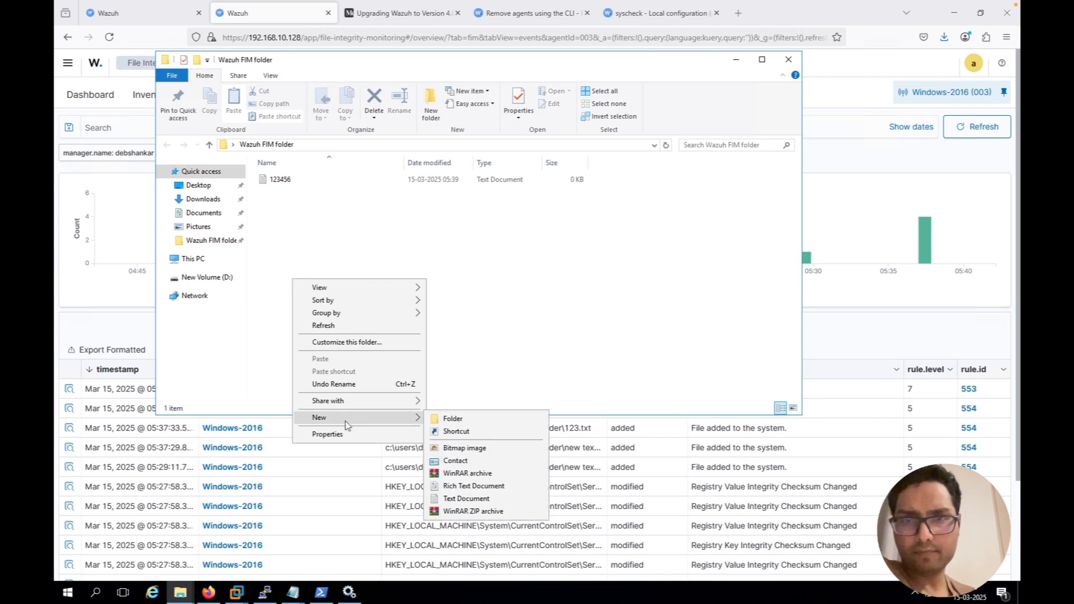
click(466, 498)
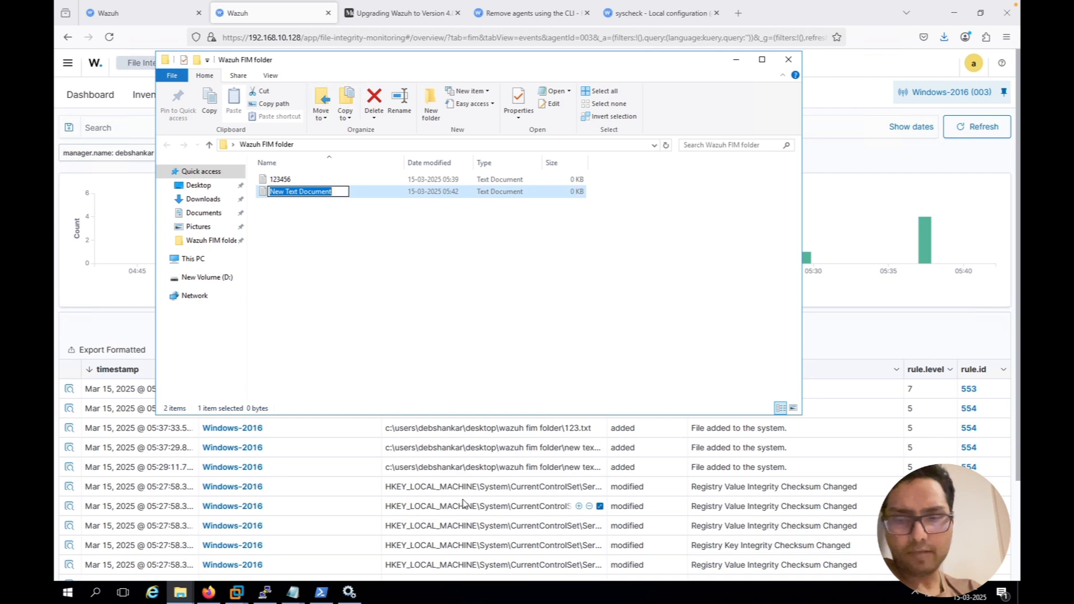
text(bab)
key(BackSpace)
text(nk data)
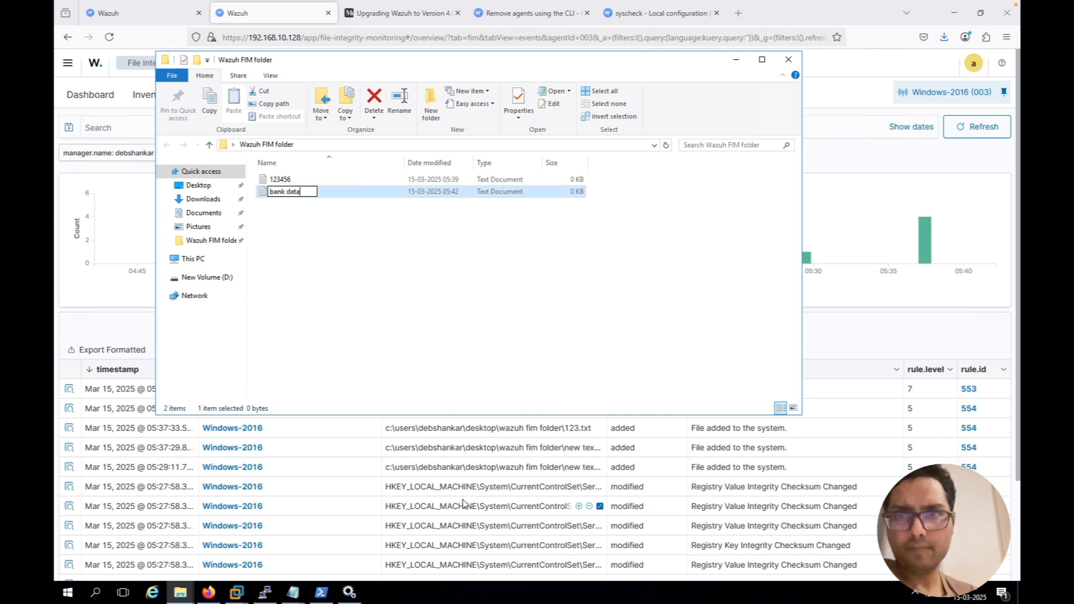
key(Return)
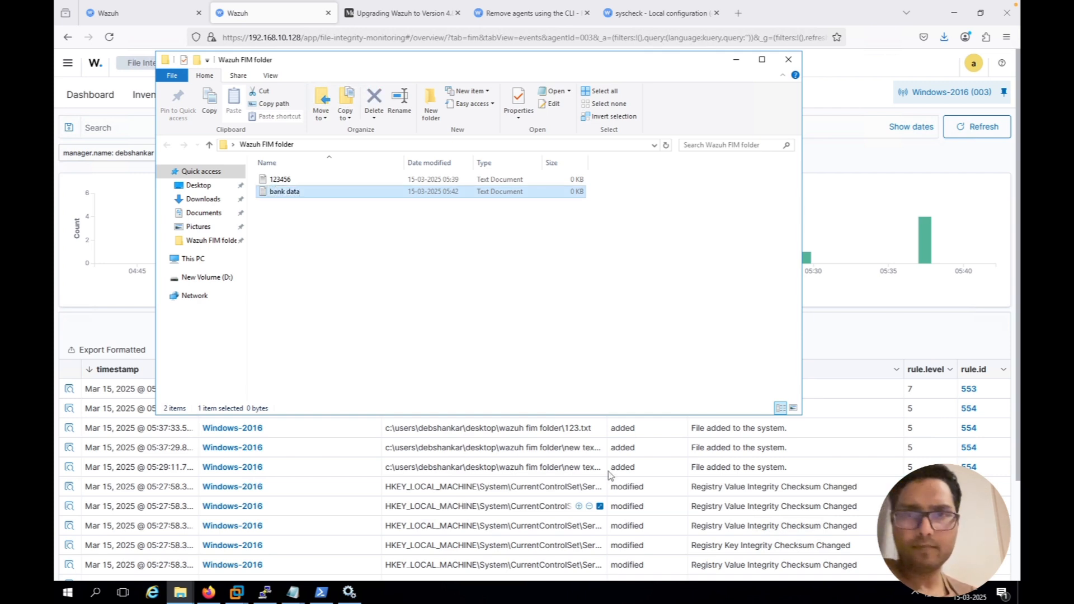
Return to Firefox and save the Windows group's agent.conf again with the whodata rule for Wazuh FIM folder
click(886, 347)
mouse_move(124, 8)
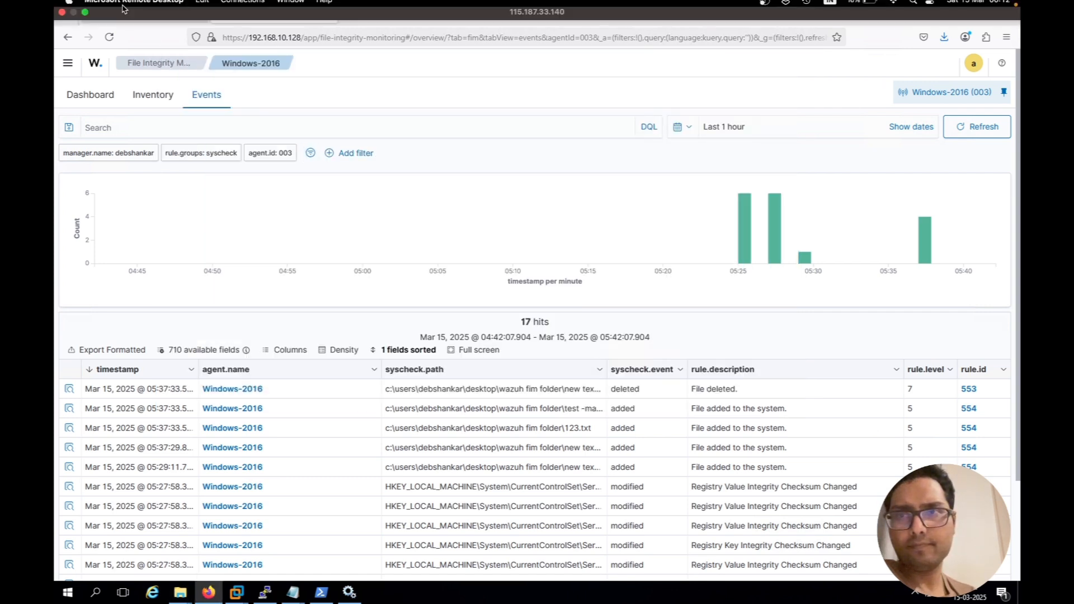
click(144, 20)
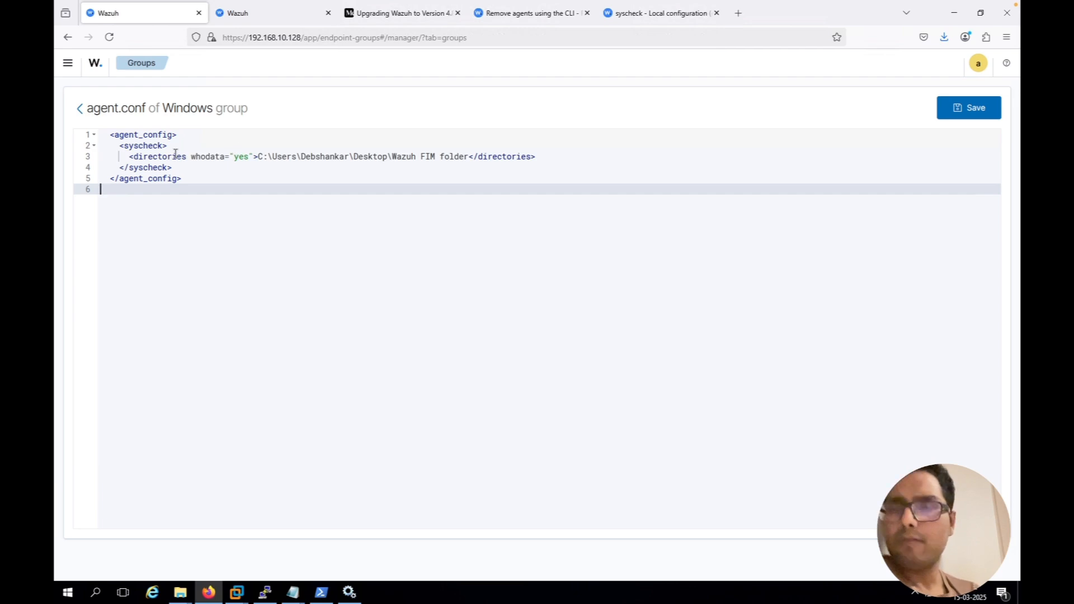
drag(178, 157, 237, 160)
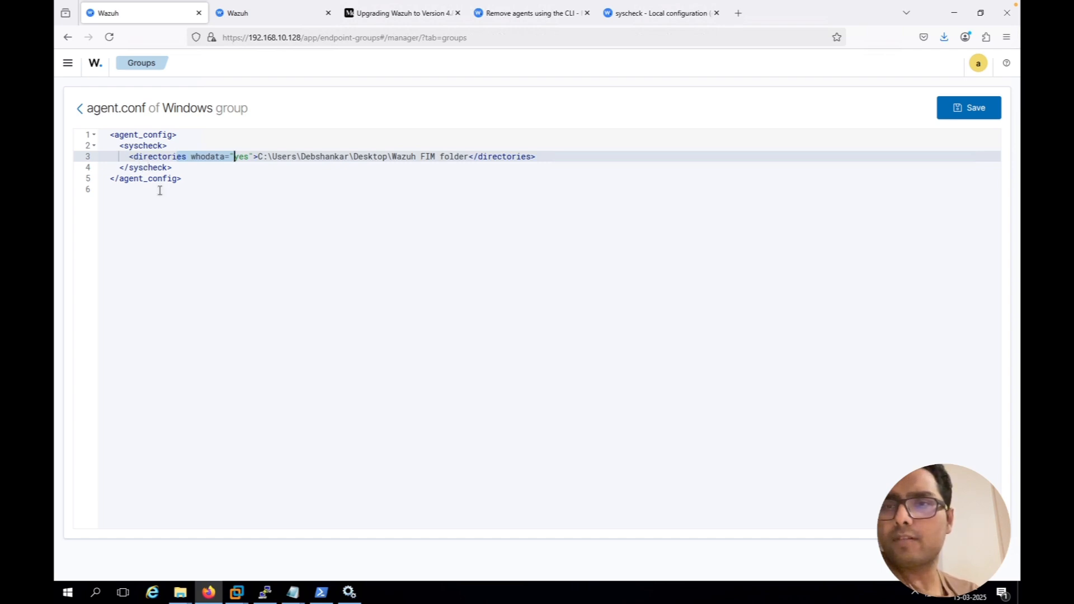
click(185, 190)
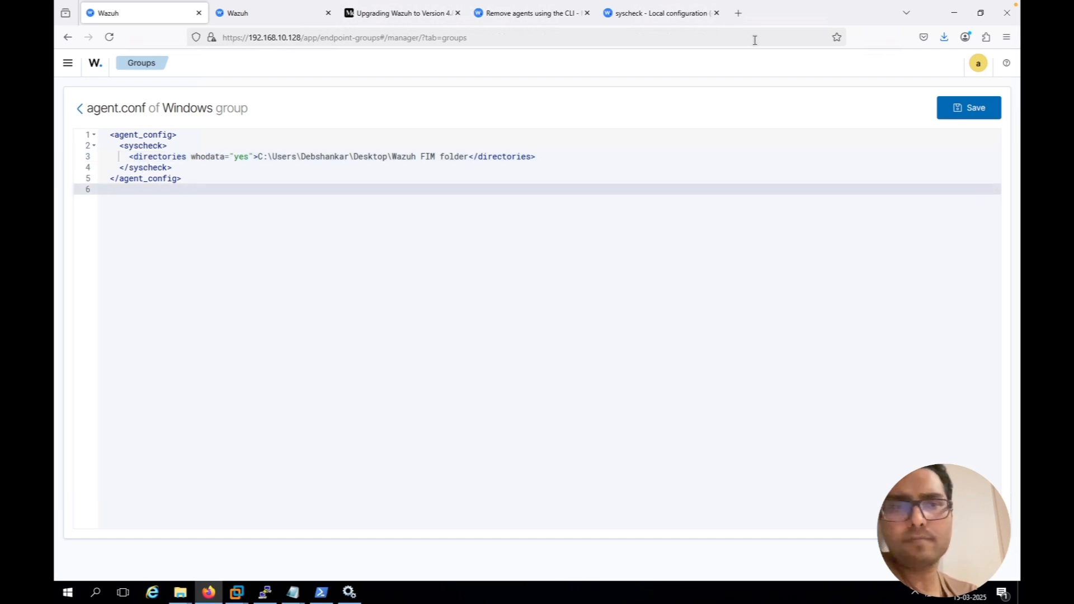
click(973, 116)
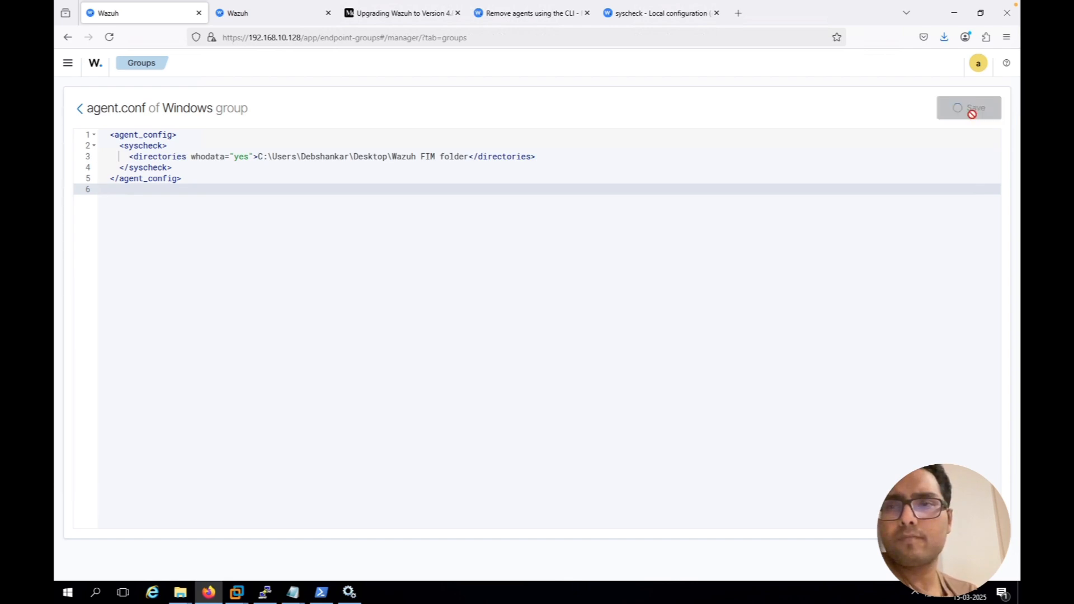
Refresh the Windows-2016 FIM events list and widen the syscheck.path column to read the full file paths
click(286, 20)
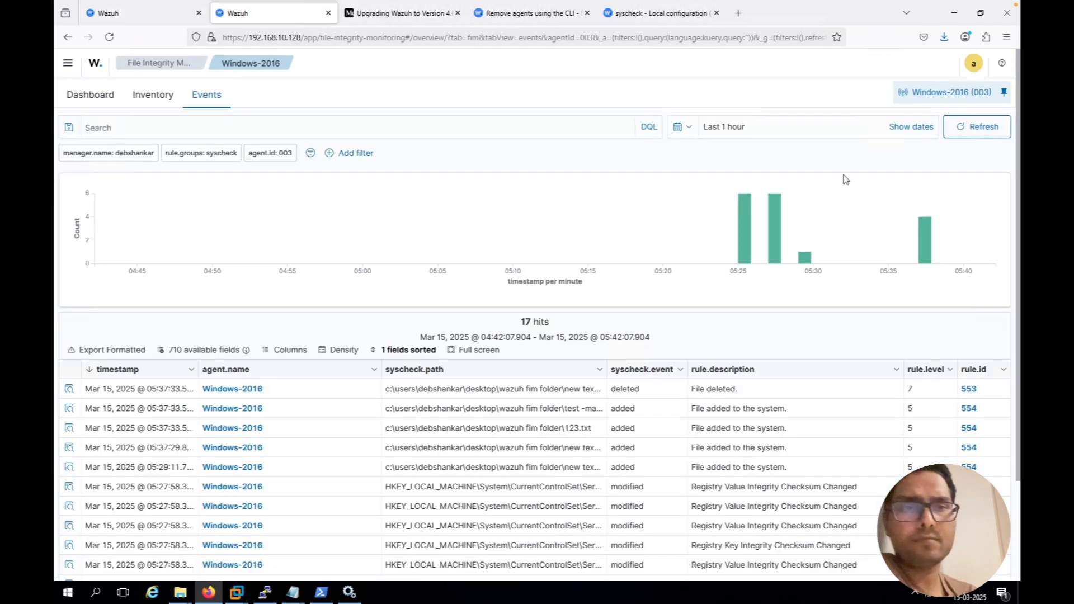
click(989, 126)
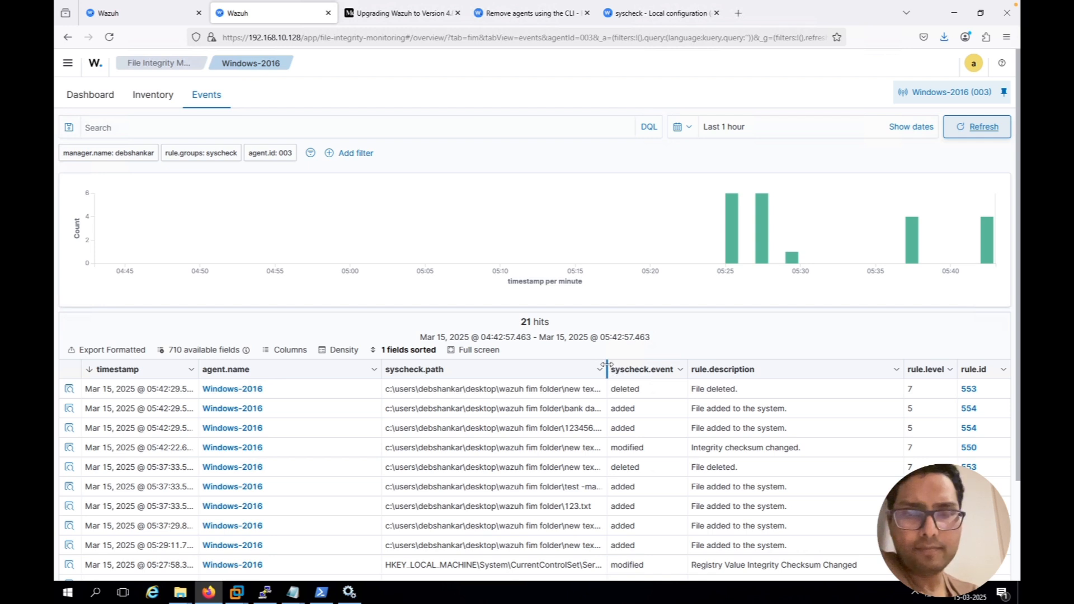
drag(616, 365, 660, 364)
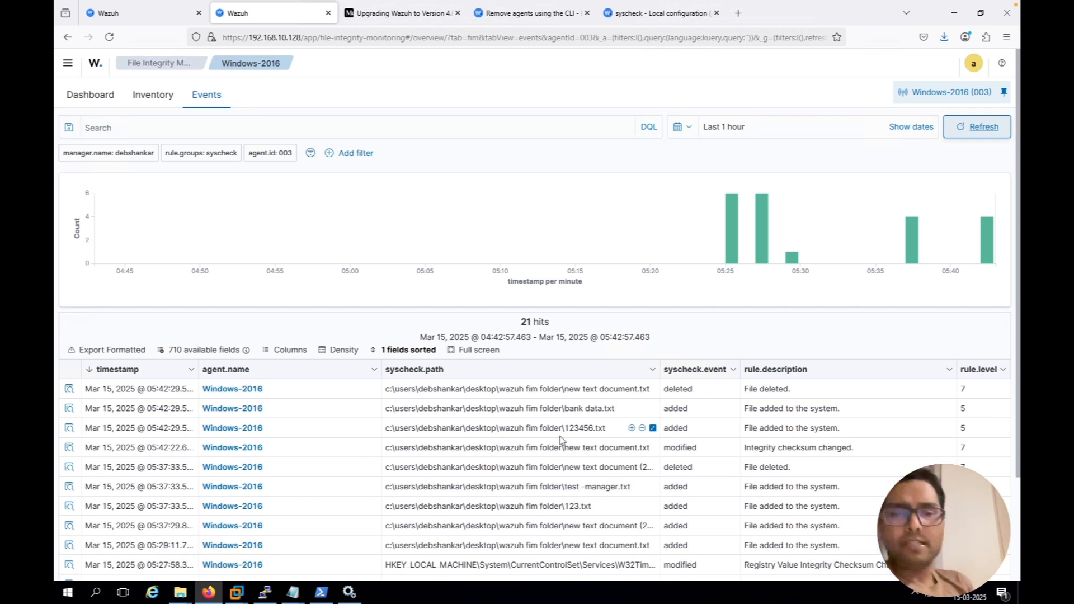
Inspect the document details of the 123456.txt added event, including its syscheck audit process and user fields, and close them
click(70, 429)
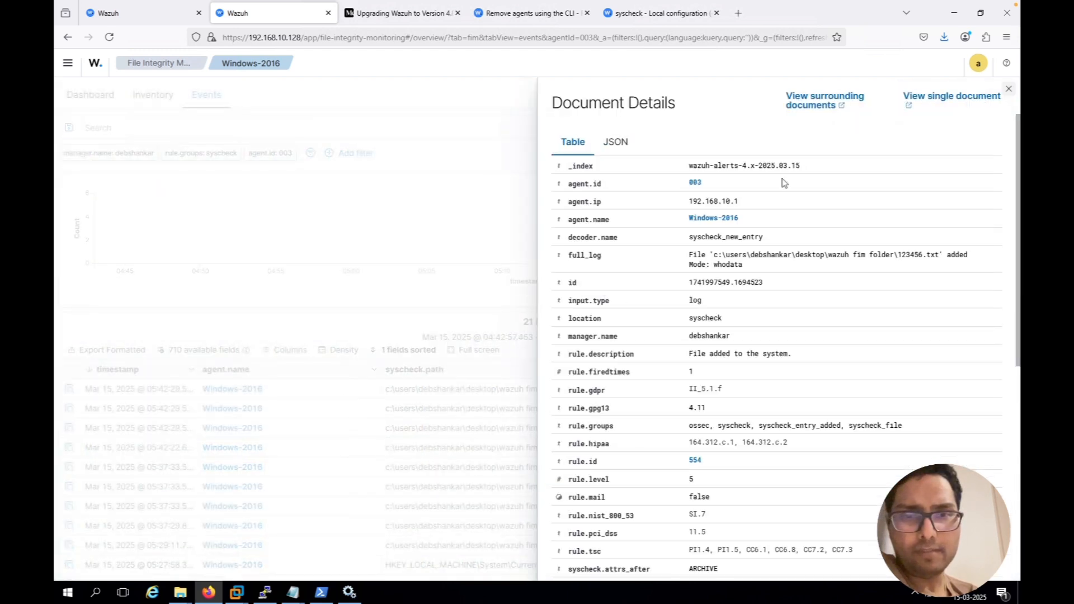
scroll(682, 424, down, 3)
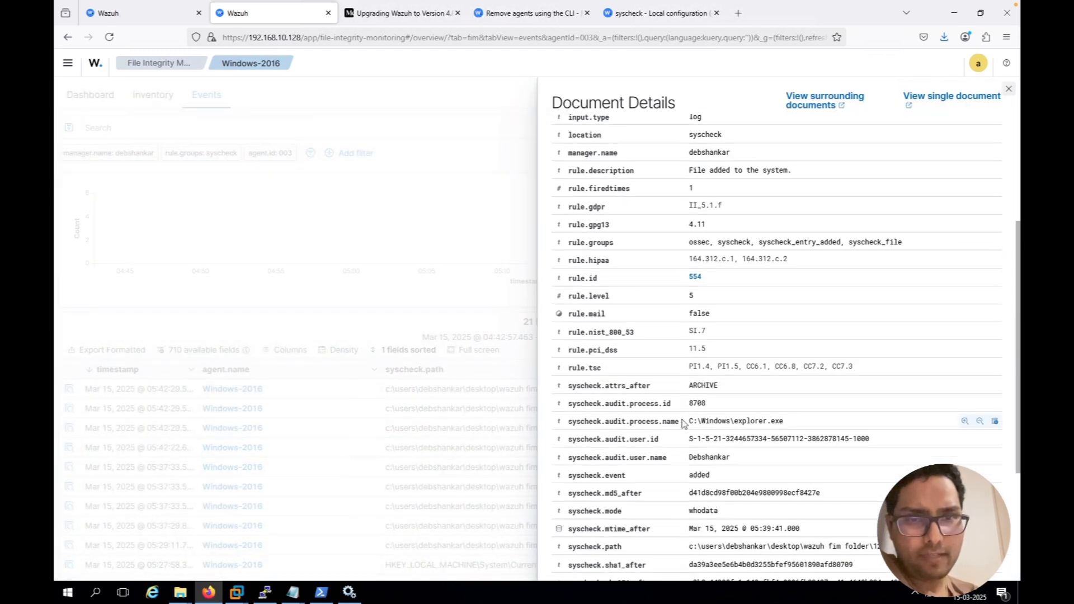
click(271, 333)
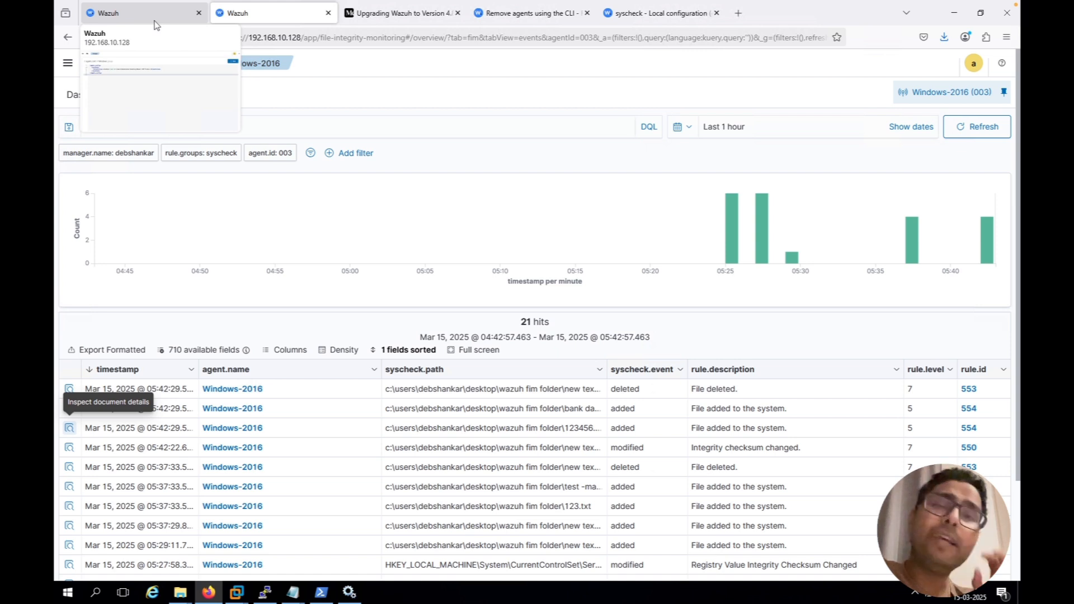
Switch to the Task file in Notepad and mark task 4, configuring the rules from Wazuh-Manager, with "--Complete"
click(156, 25)
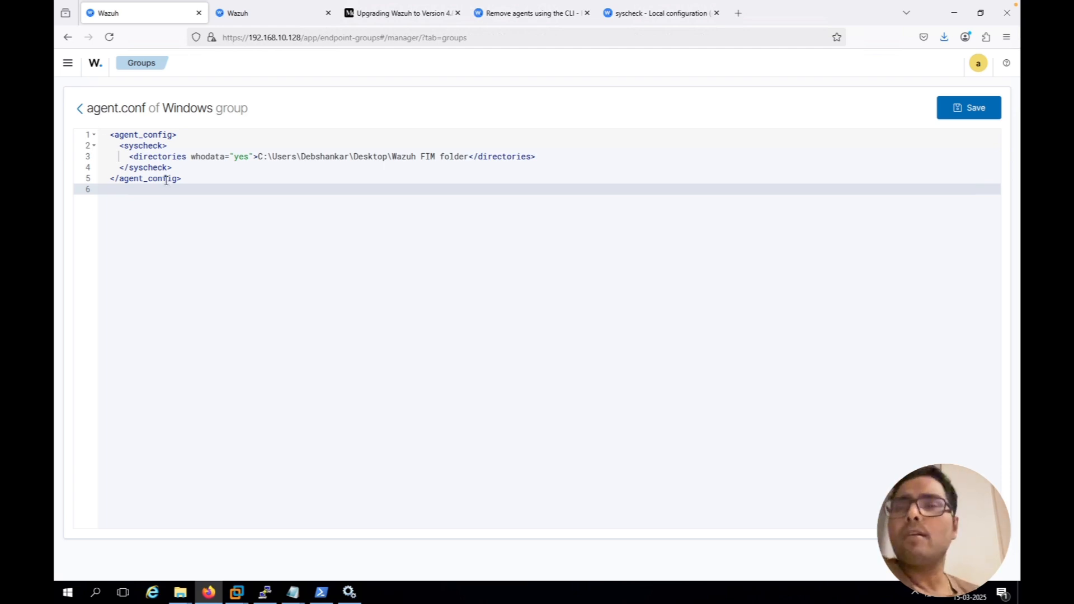
mouse_move(292, 591)
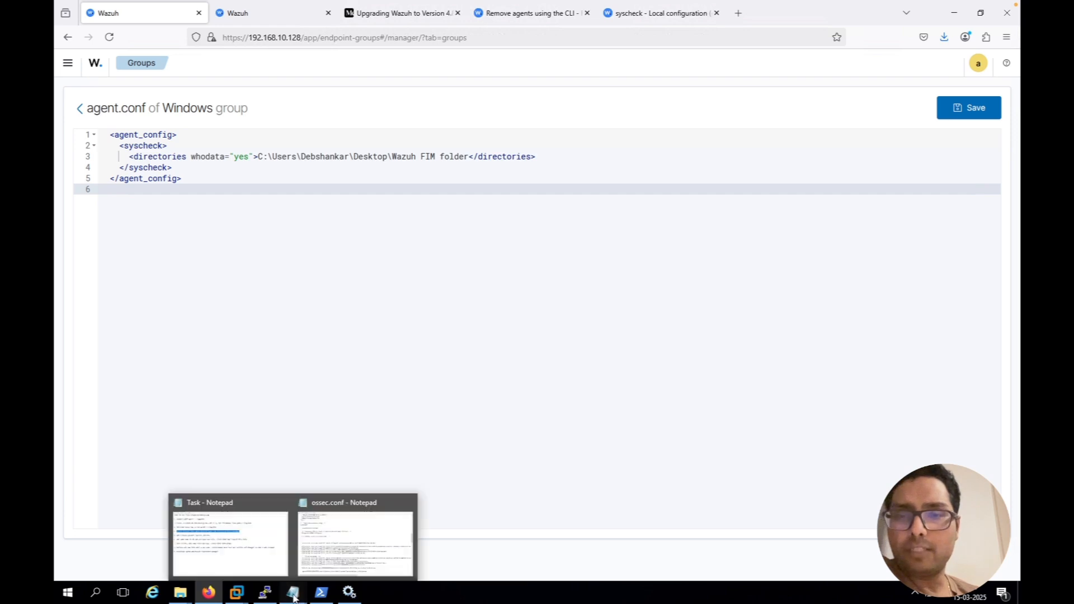
click(273, 555)
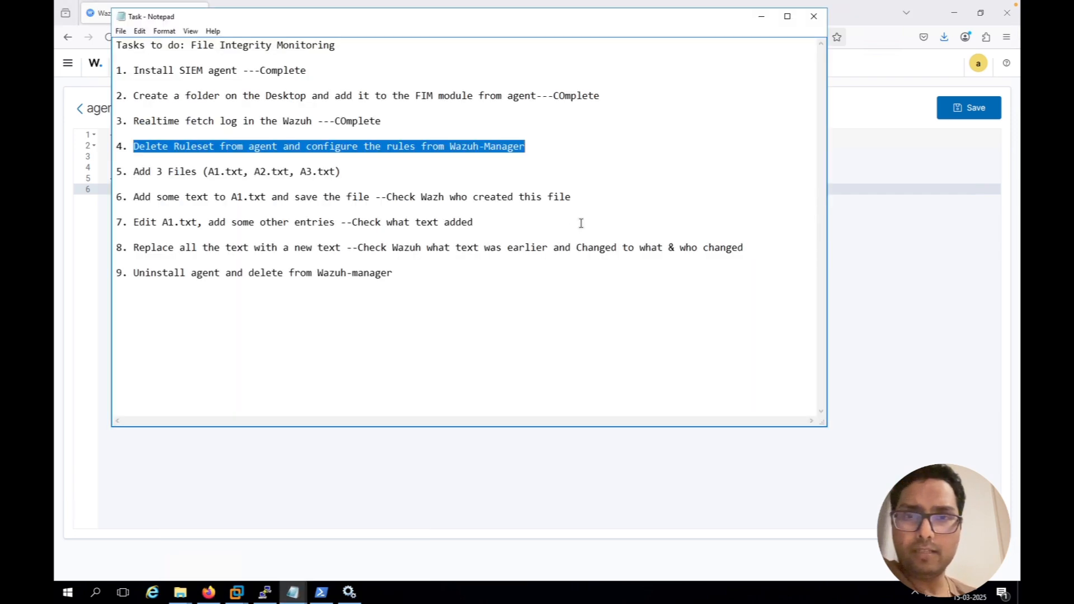
click(542, 149)
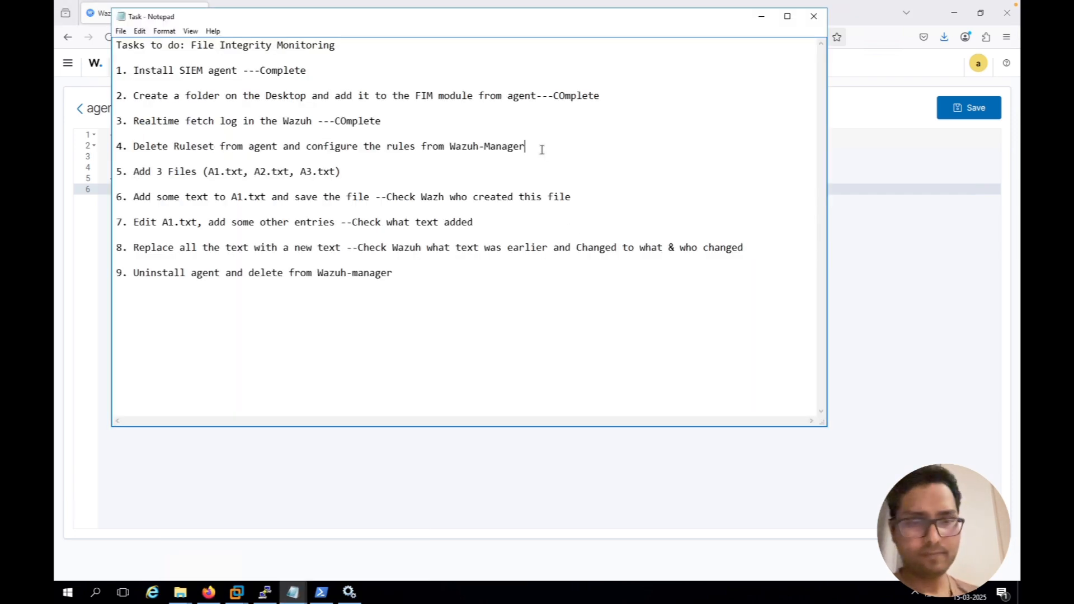
text(--Complete)
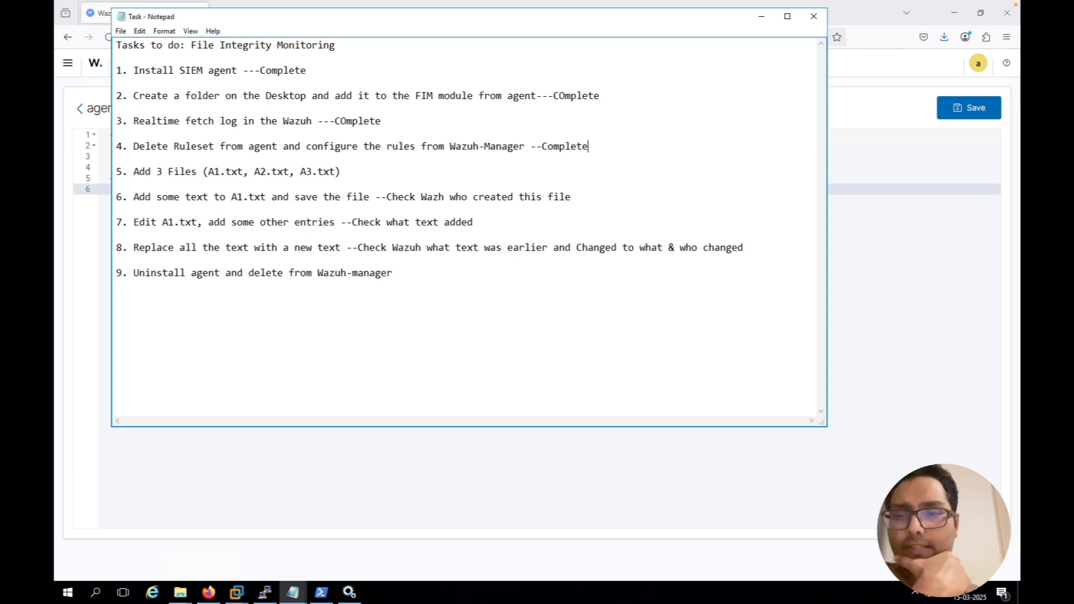
Switch to the Wazuh FIM folder window and delete the "123456" and "bank data" text documents
click(180, 592)
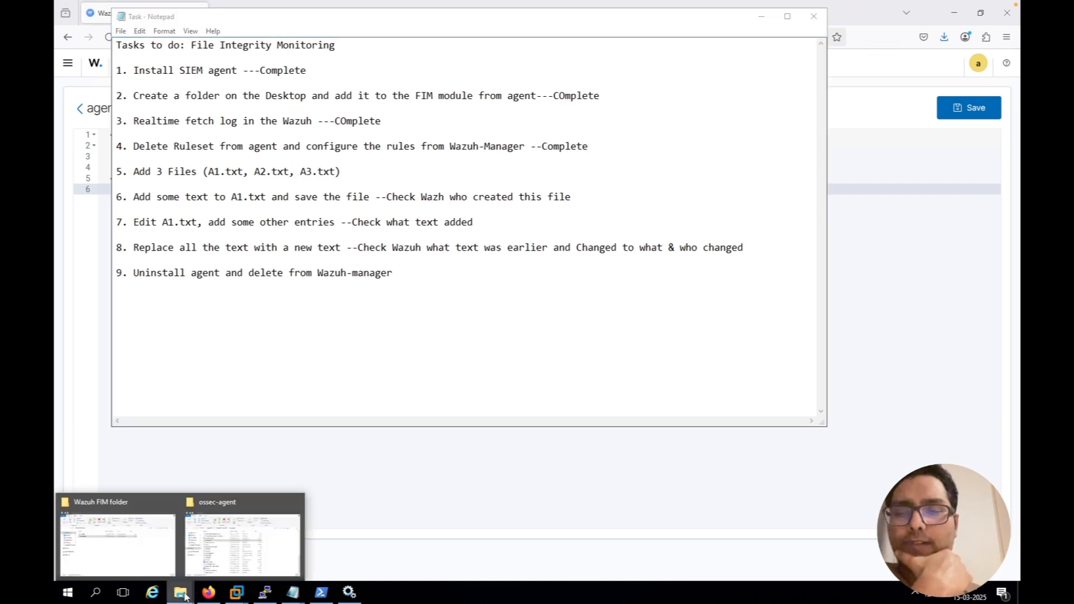
click(118, 548)
drag(298, 248, 293, 175)
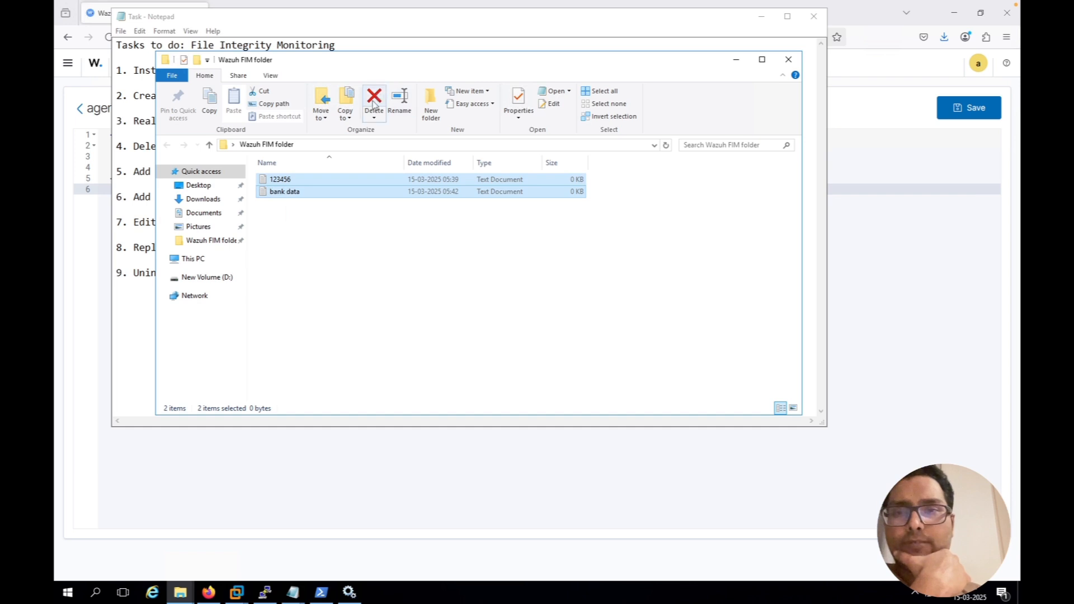
click(374, 103)
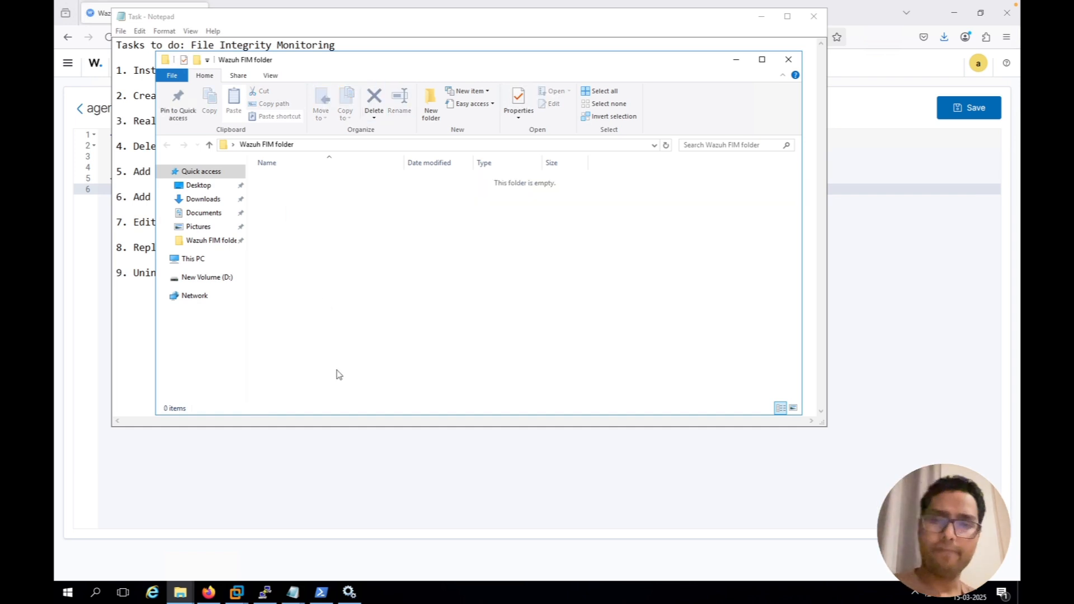
Create a new text document named "A1" in Wazuh FIM folder
right_click(318, 275)
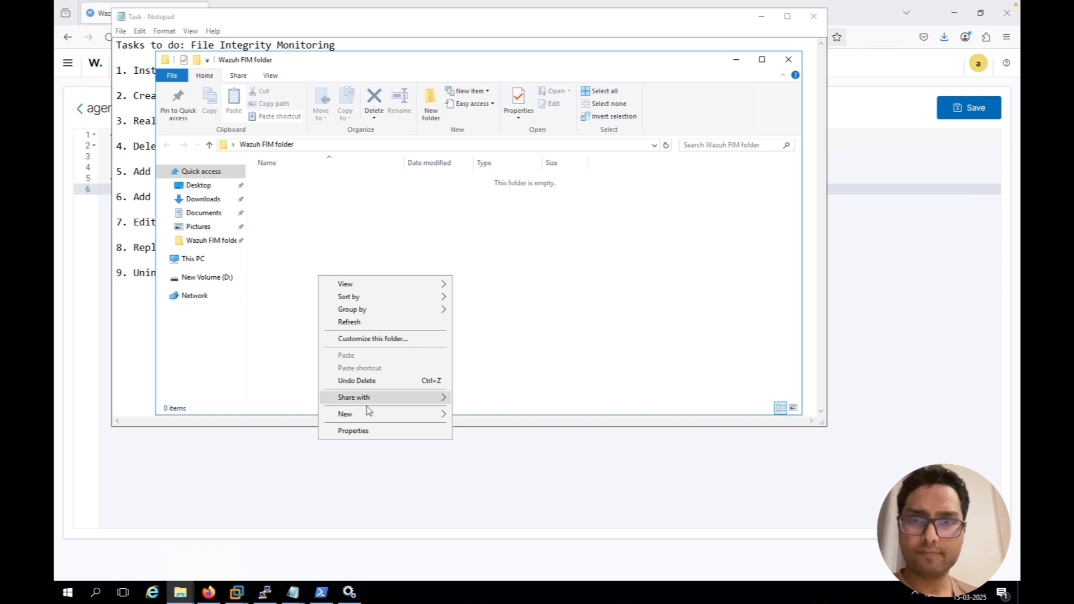
mouse_move(386, 416)
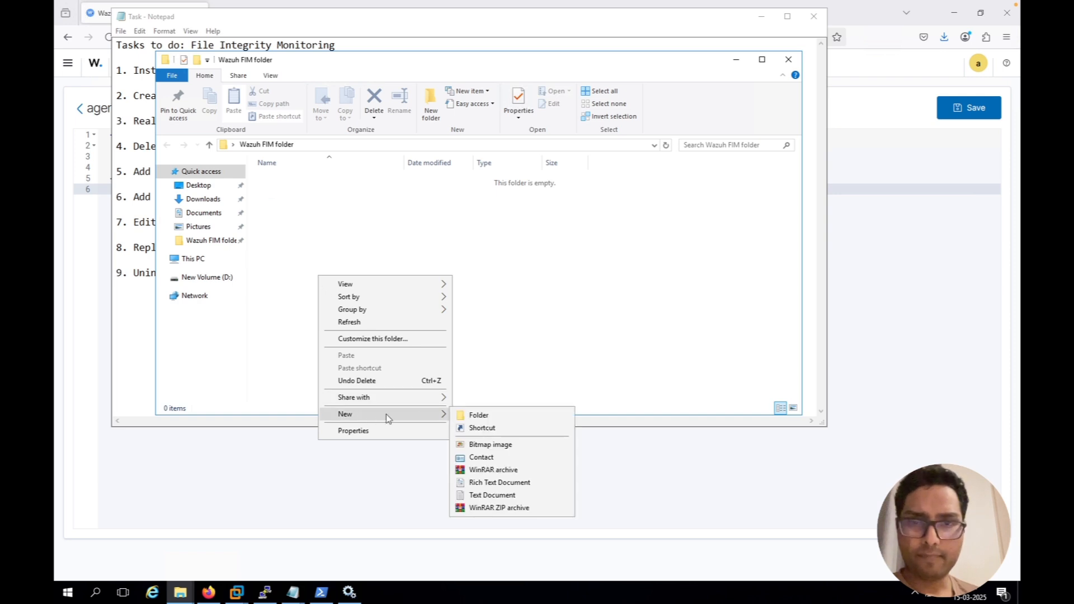
click(485, 495)
text(A1)
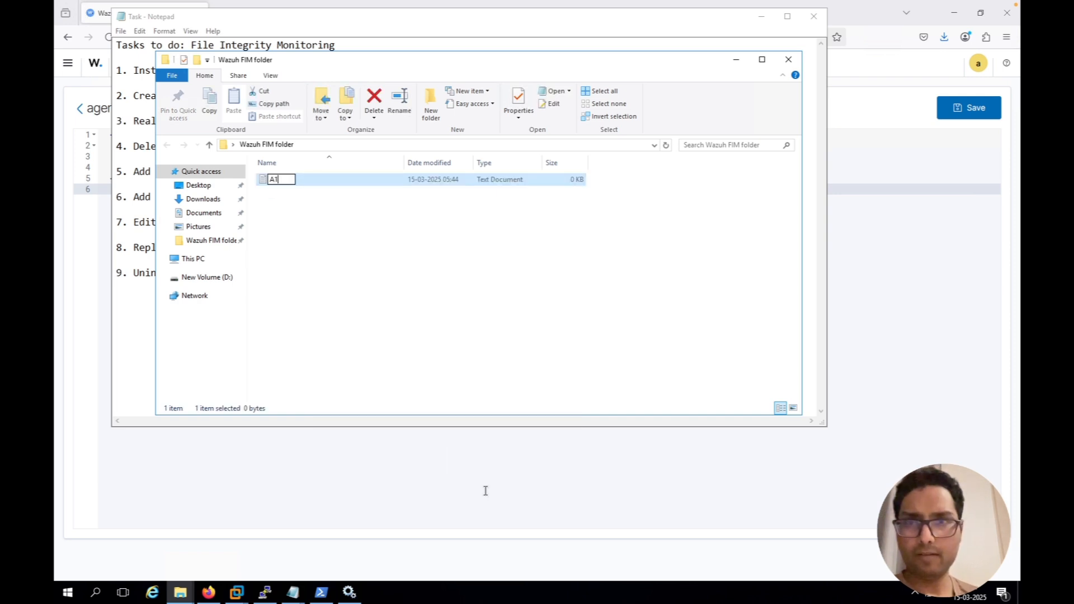
key(Return)
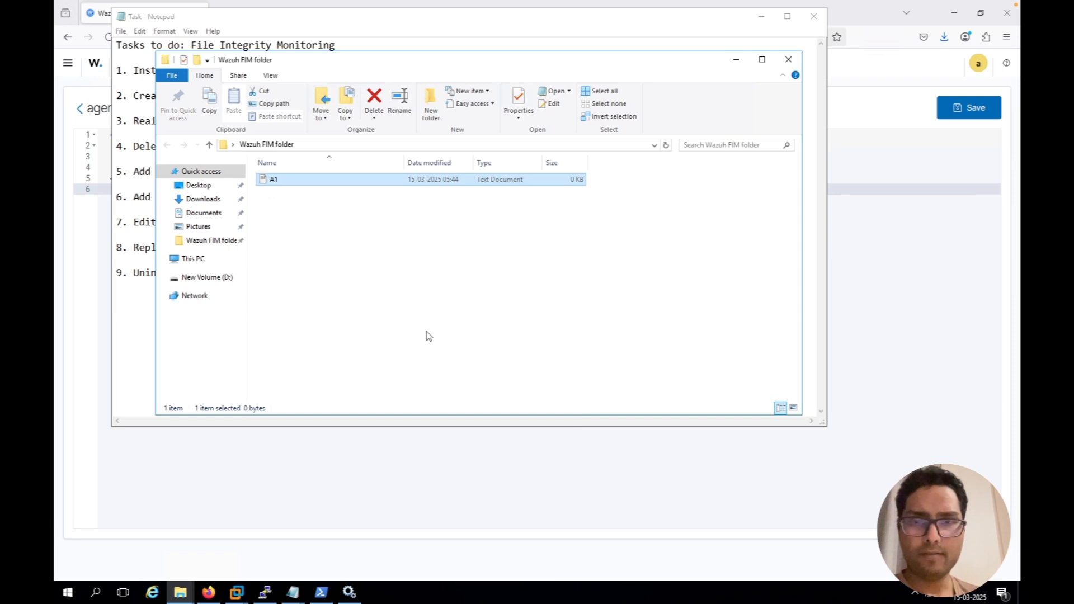
Add a second text document named "A2" to Wazuh FIM folder
right_click(428, 335)
mouse_move(467, 471)
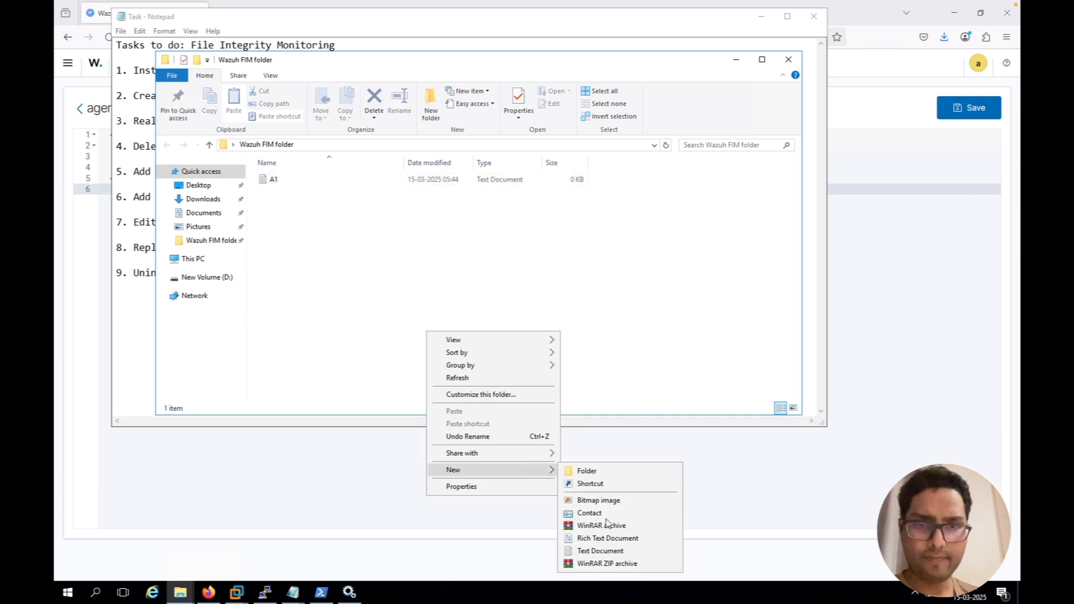
click(601, 552)
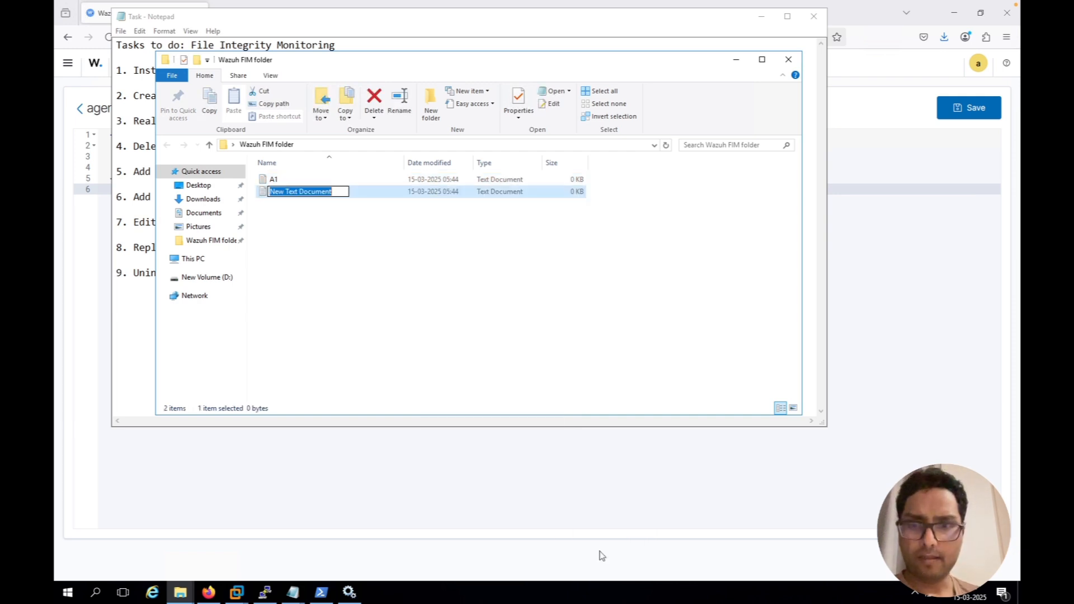
text(A2)
key(Return)
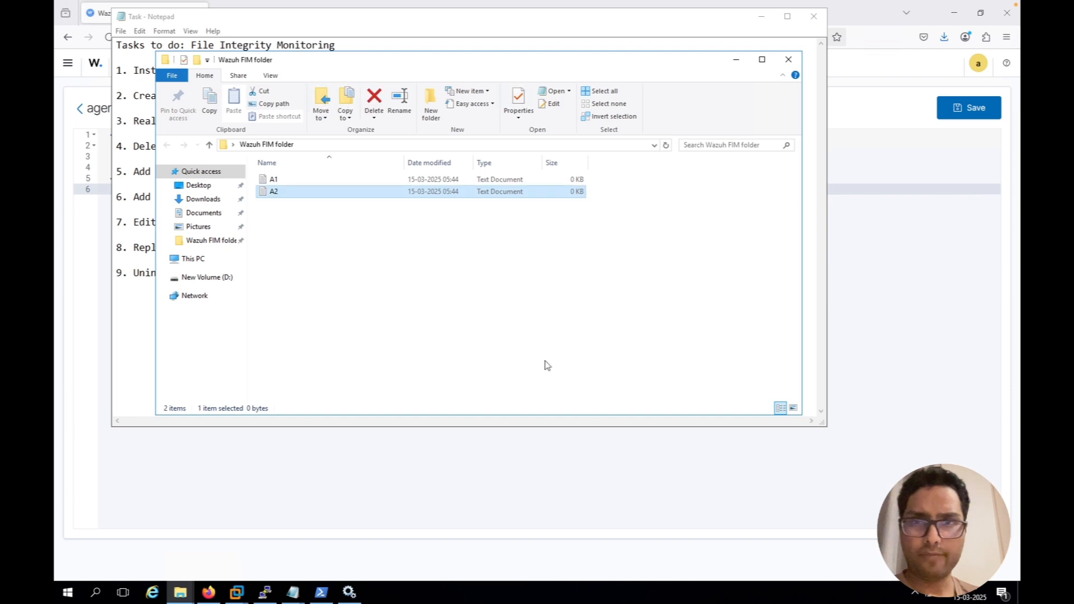
Create a third text document named "A3" in Wazuh FIM folder
right_click(473, 256)
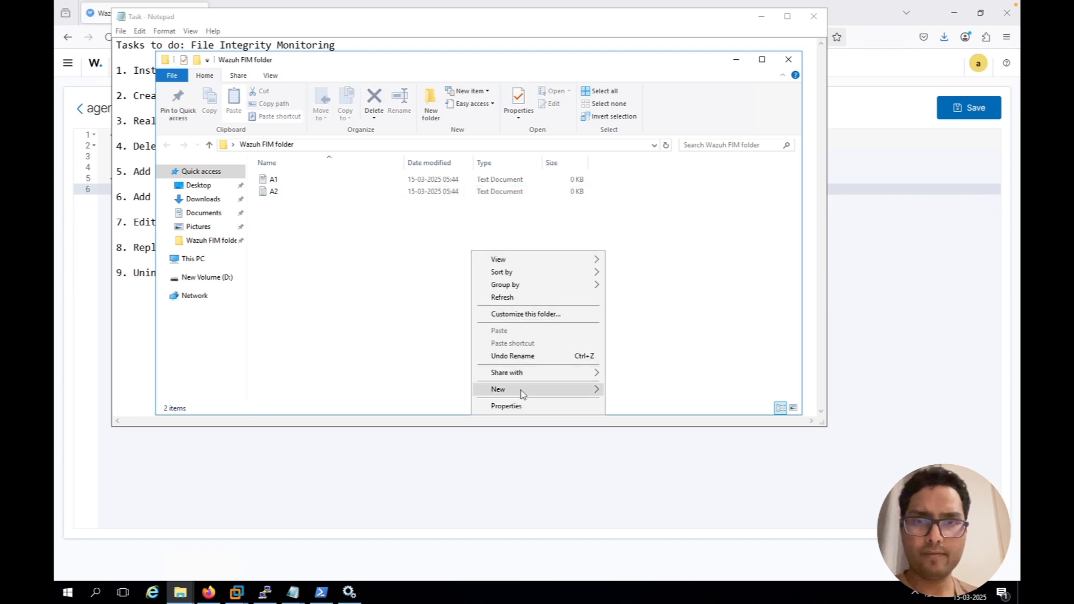
mouse_move(523, 390)
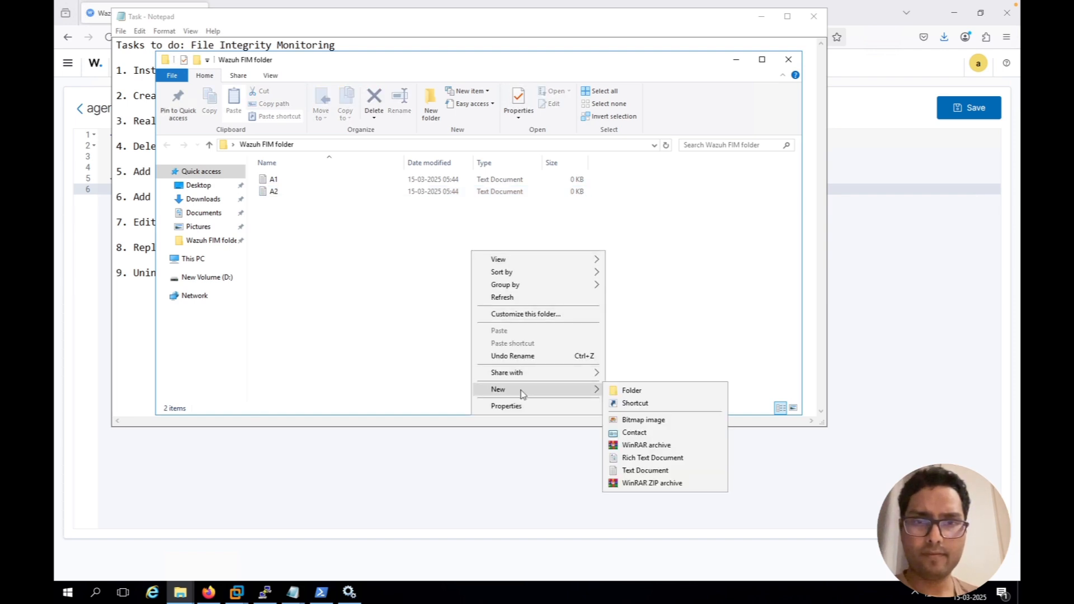
click(635, 470)
text(A3)
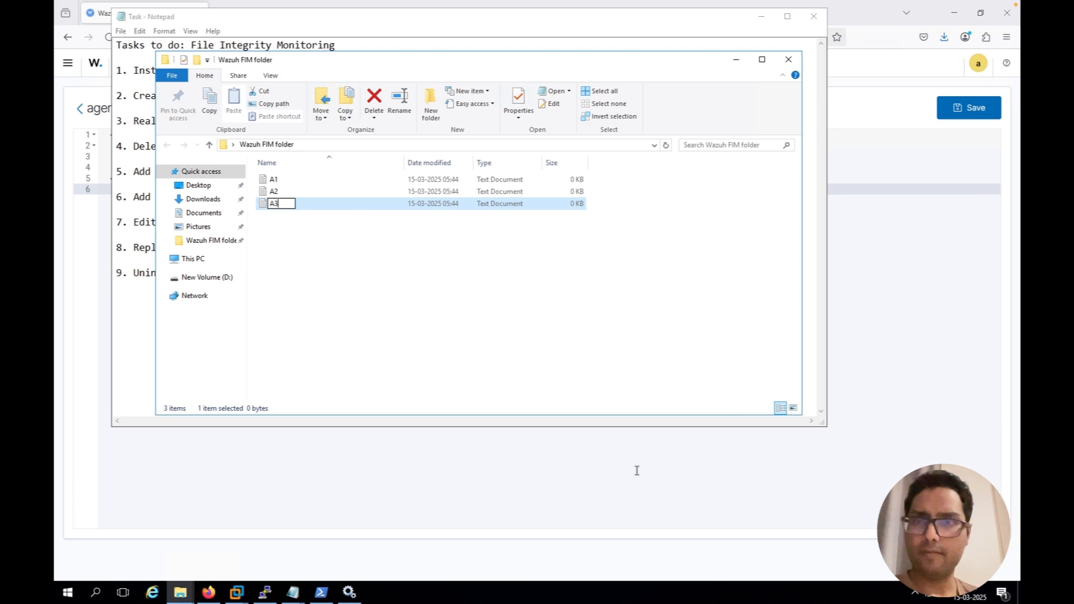
key(Return)
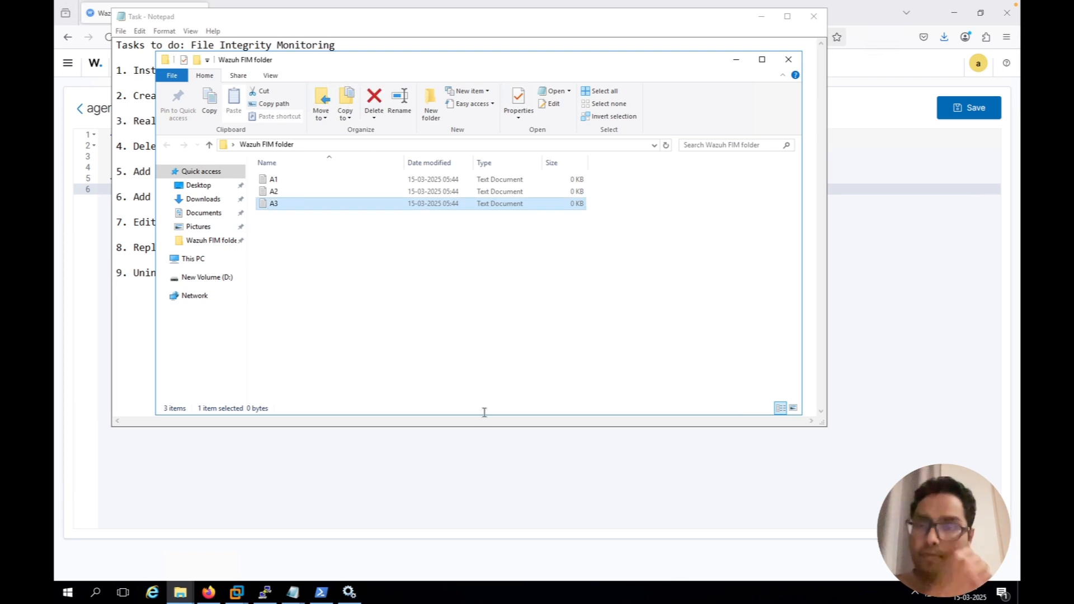
Switch to the Task file in Notepad and mark task 5, adding the three files, with "--COmplete"
click(138, 324)
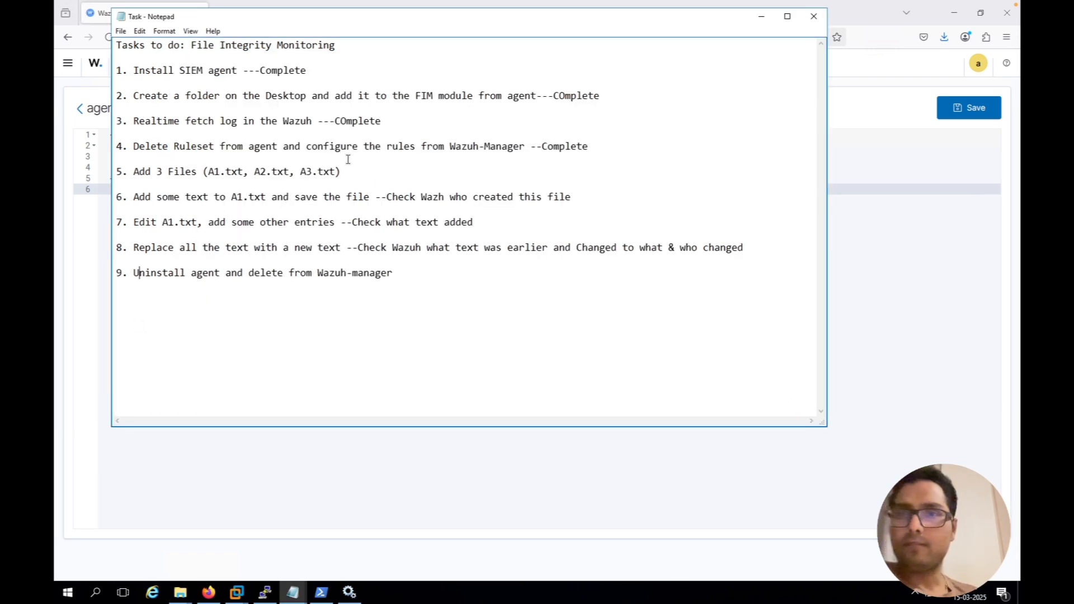
text(--COmplete)
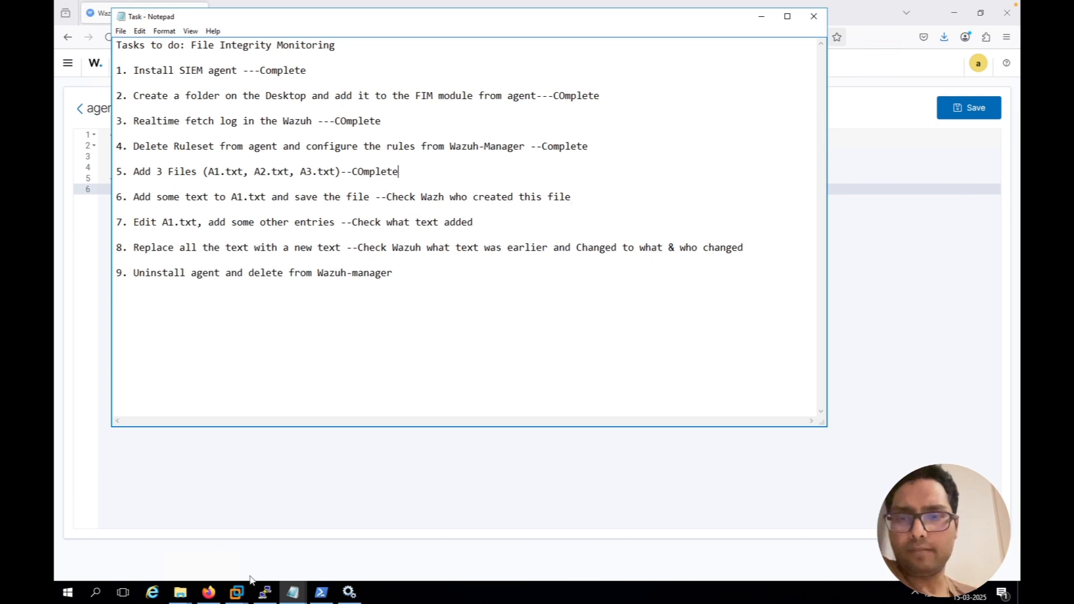
Open the A1 document from Wazuh FIM folder, enter "This is my first text", then save and close it
click(297, 594)
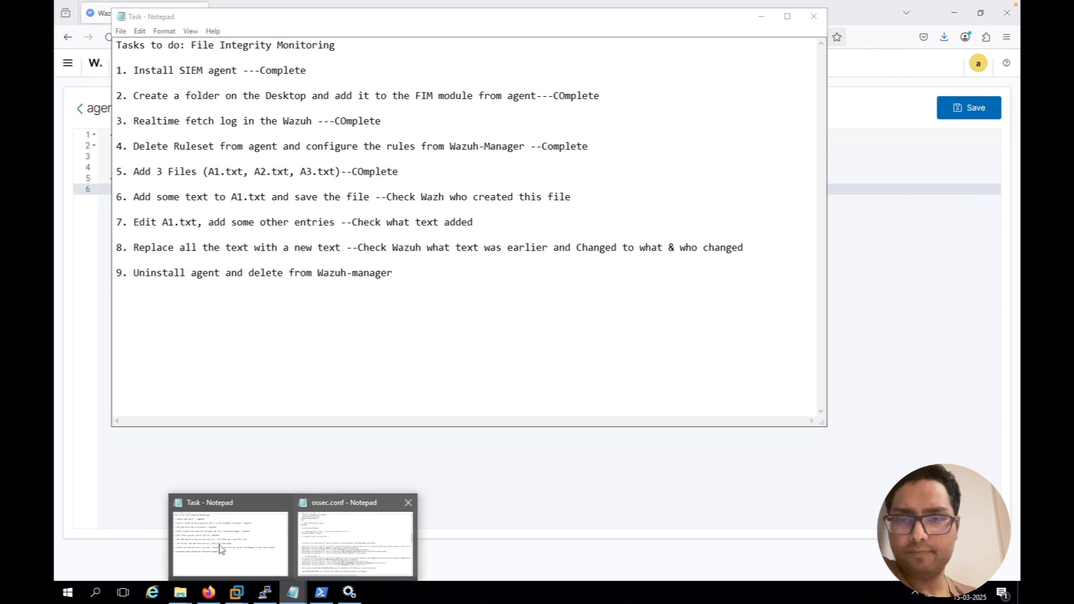
mouse_move(180, 593)
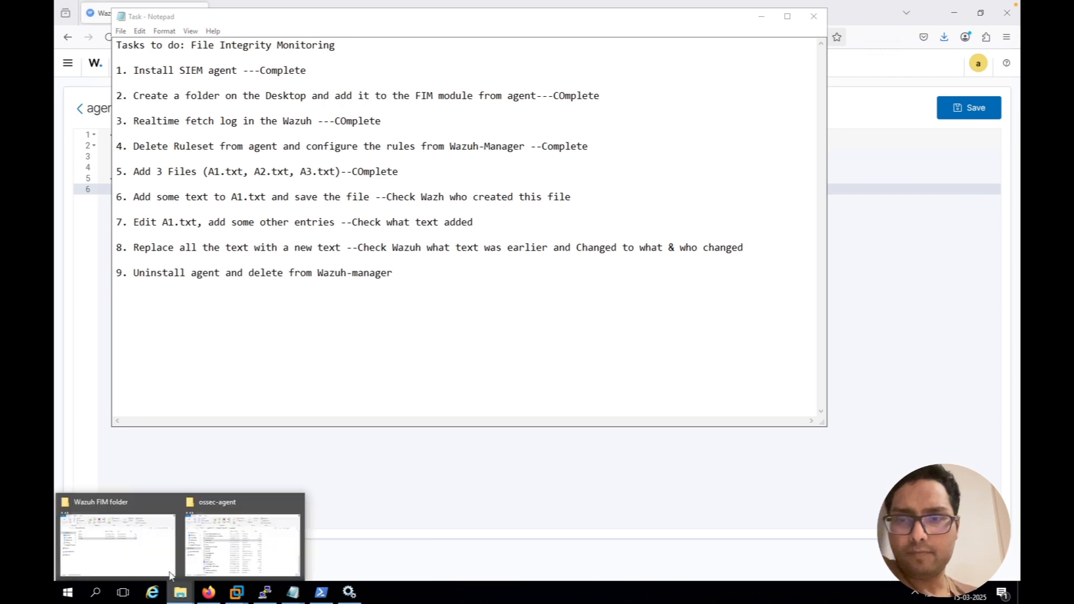
click(153, 564)
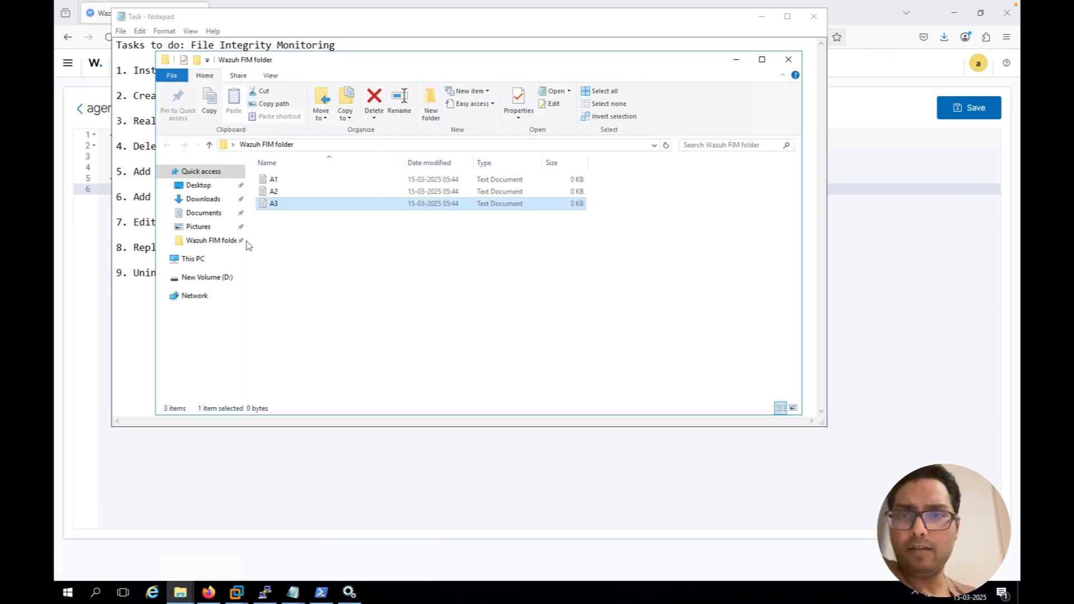
double_click(274, 181)
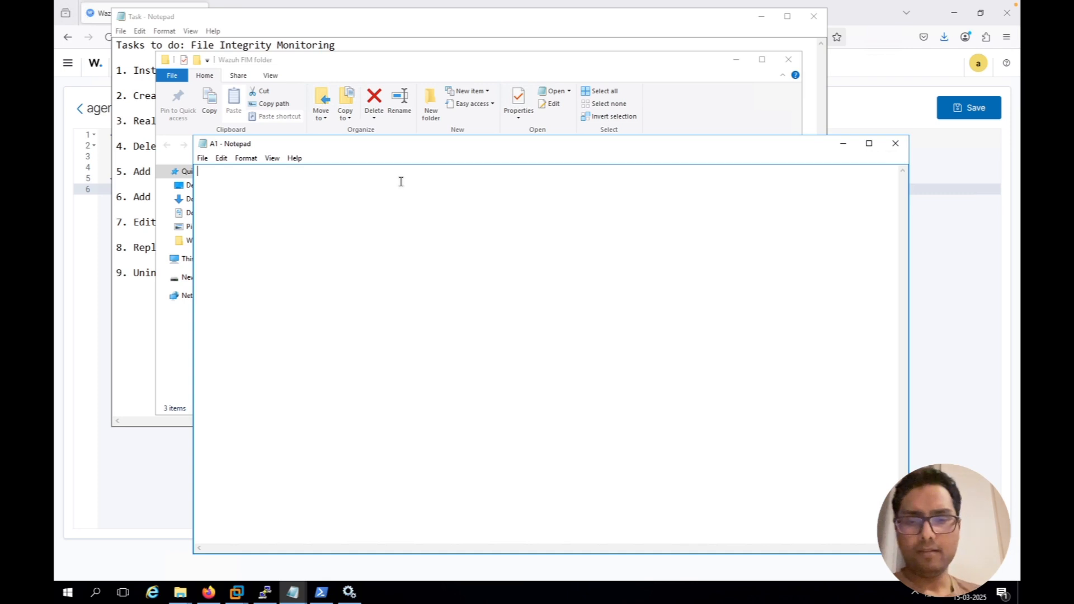
text(This is my first text)
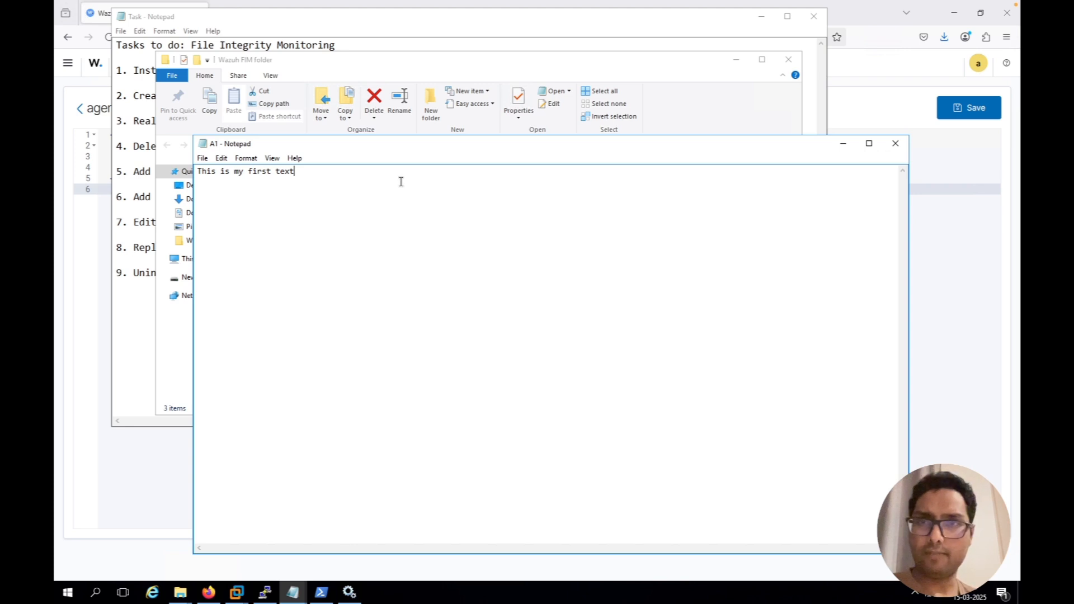
click(893, 143)
Switch to the Wazuh File Integrity Monitoring events in the browser and refresh the list for the Windows-2016 agent
click(866, 109)
mouse_move(242, 5)
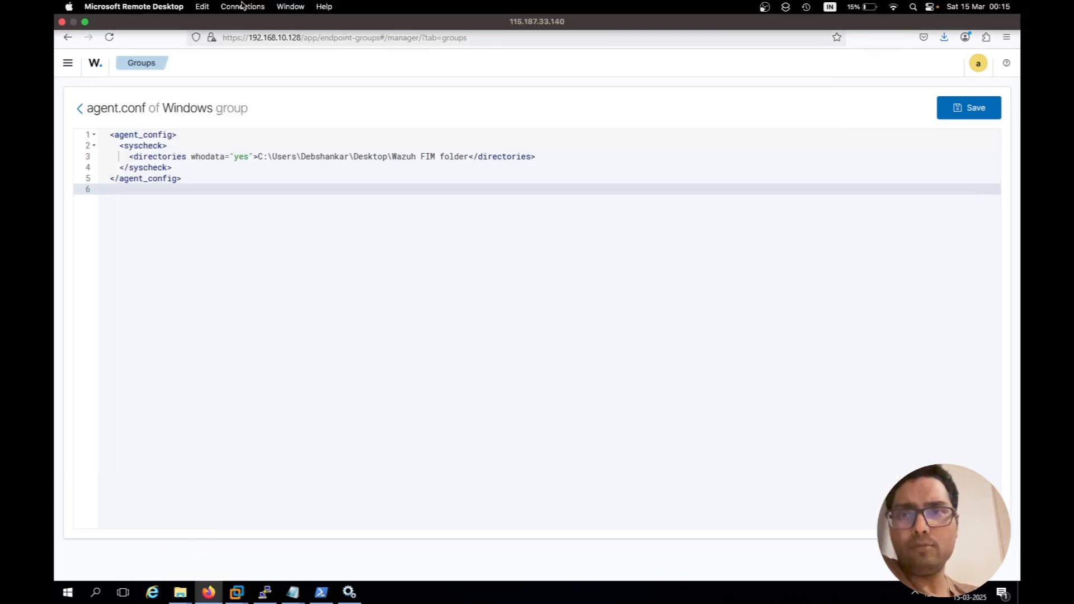
click(270, 23)
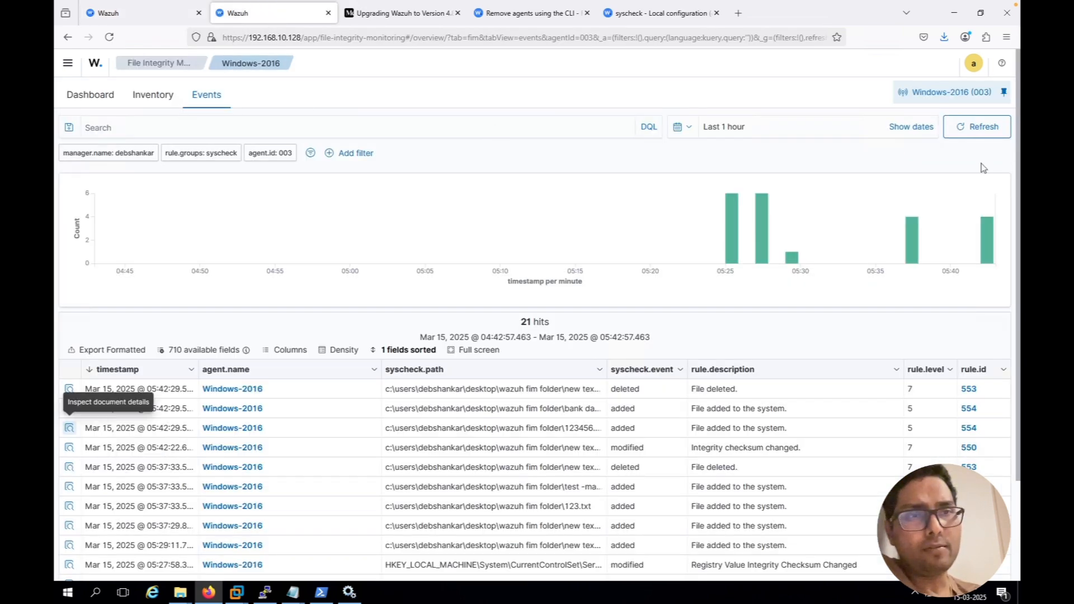
click(977, 128)
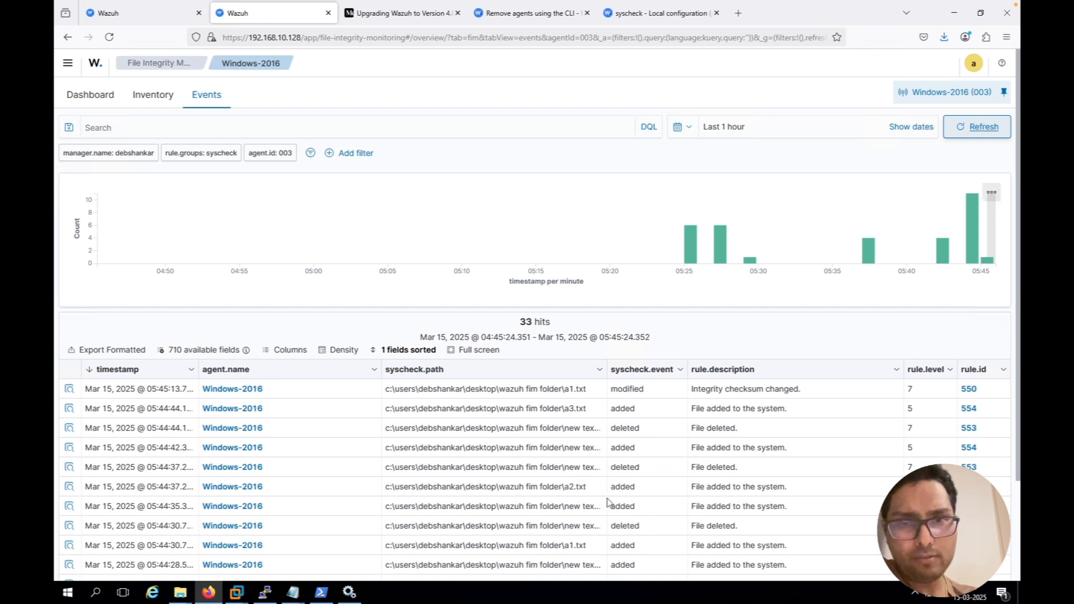
Widen the syscheck.path column and review the events listed for the A1, A2 and A3 files
drag(554, 483, 592, 491)
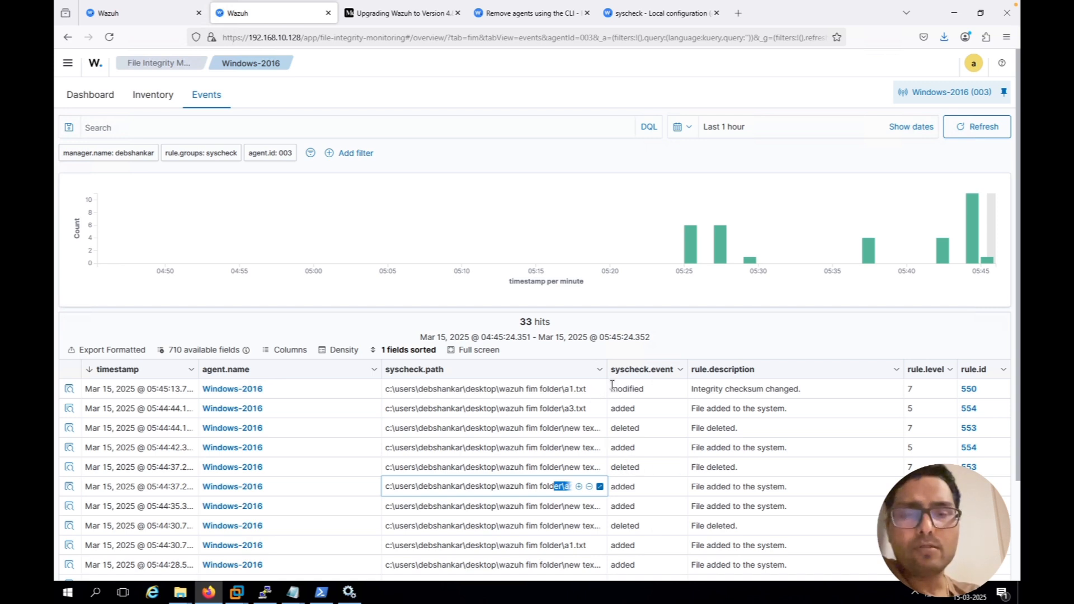
drag(614, 370, 646, 371)
scroll(646, 370, down, 2)
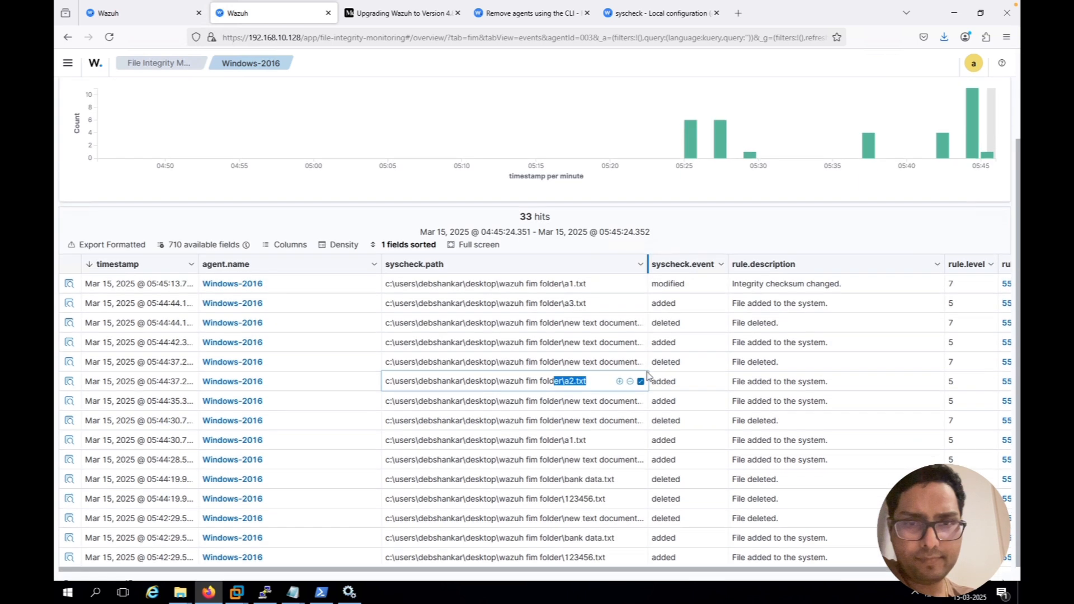
click(707, 230)
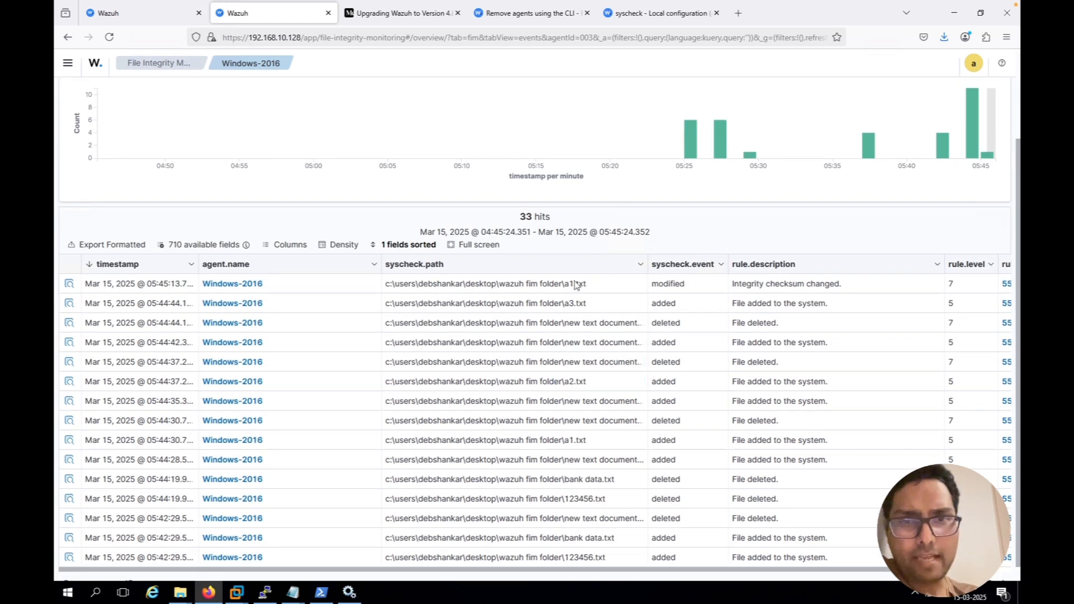
Open the document details of the a1.txt modified event and examine the syscheck.audit.user.name field
mouse_move(574, 284)
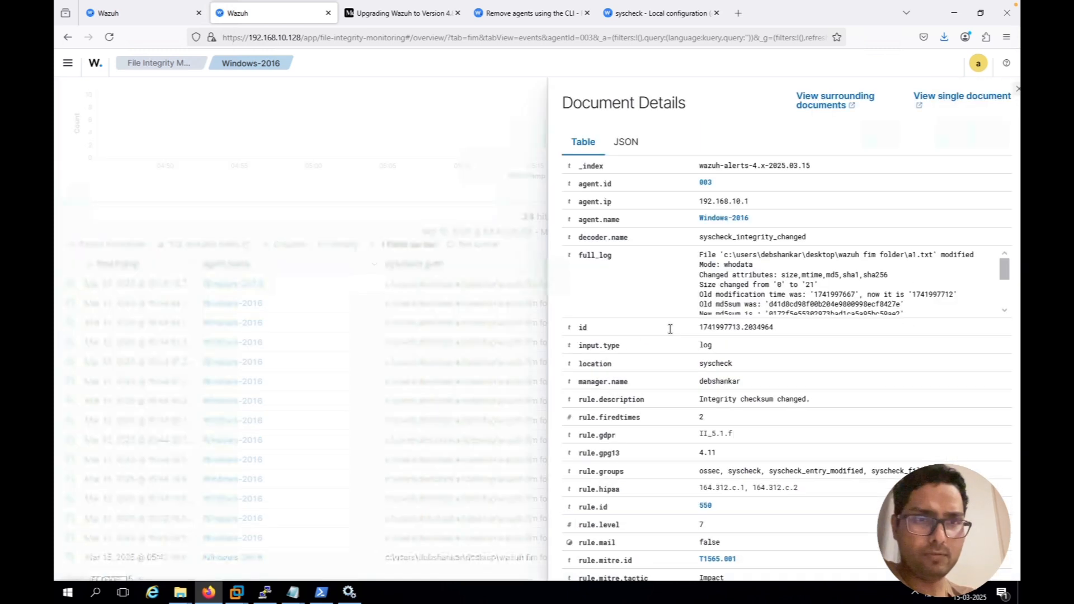
scroll(782, 395, down, 3)
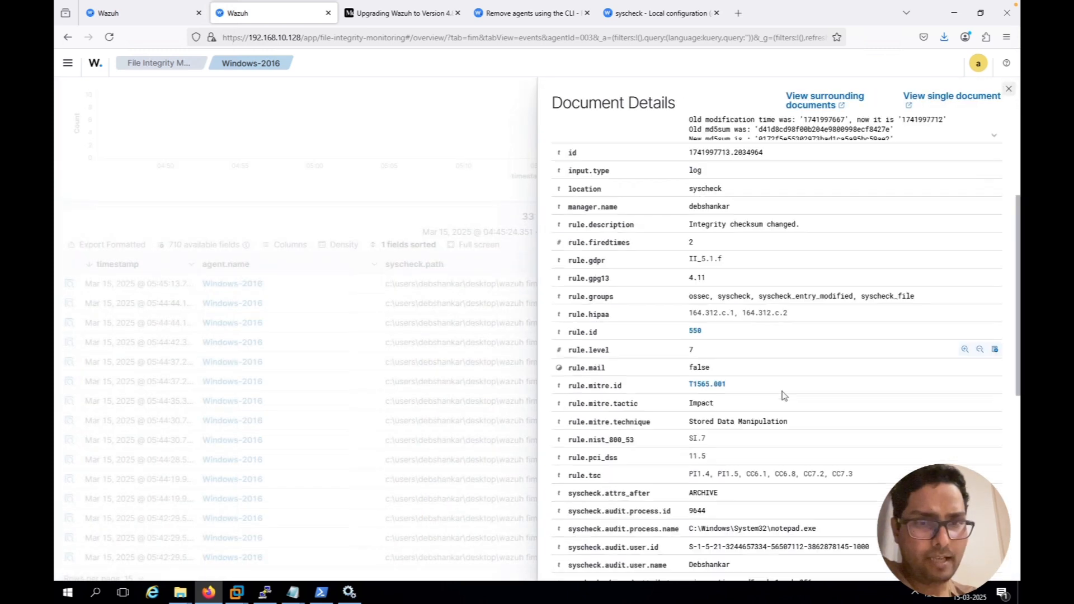
scroll(782, 395, down, 2)
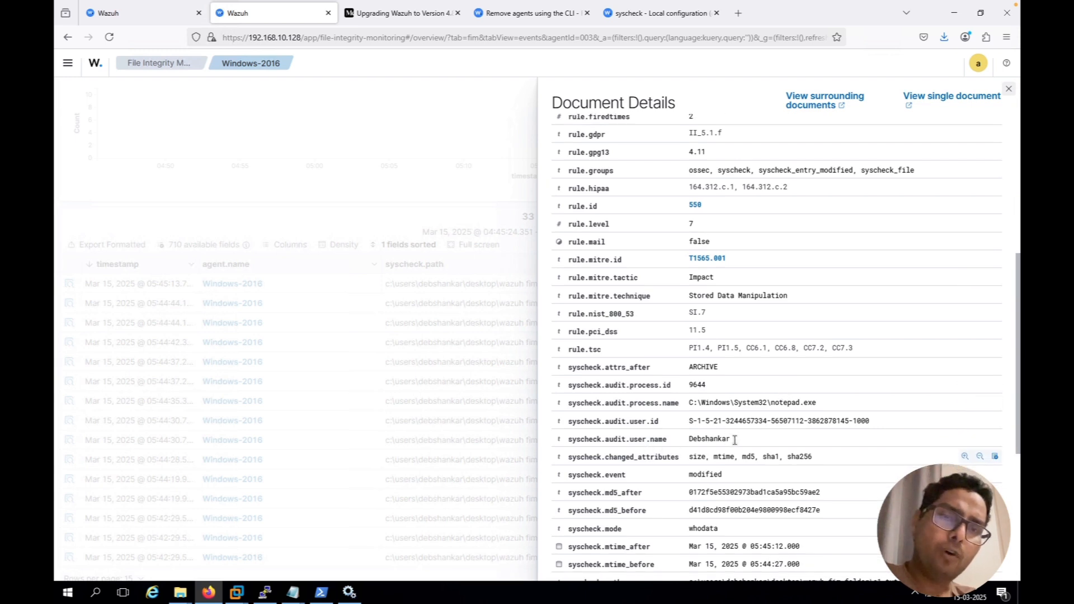
drag(730, 440, 686, 447)
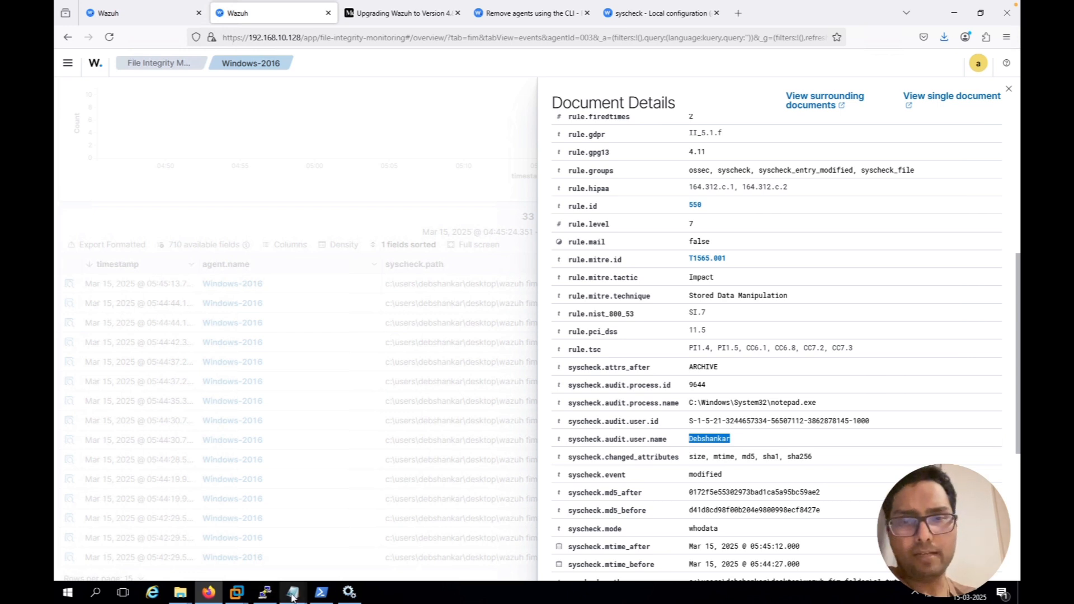
Switch to the Task file in Notepad and mark task 6, checking who created the file, with "--Complete"
mouse_move(293, 596)
click(248, 562)
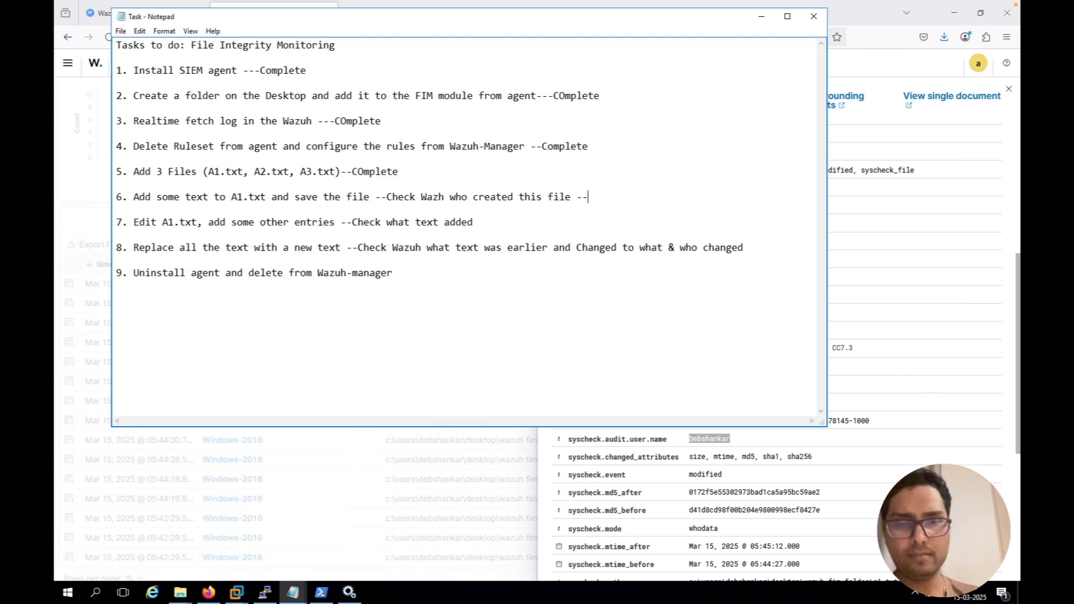
text(omplete)
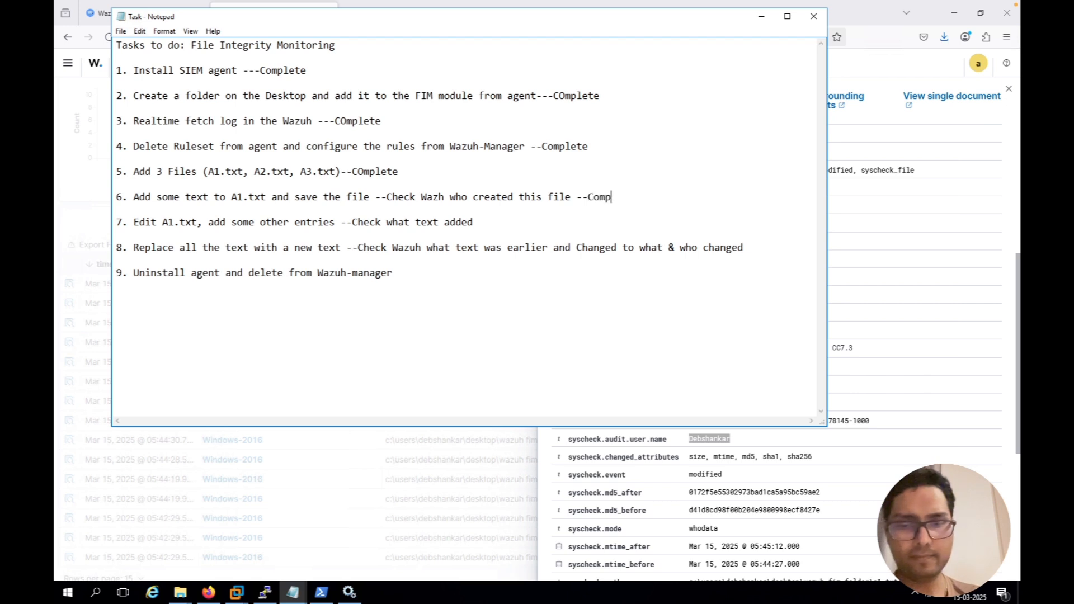
Compare the audit user fields in the a1.txt event with the whodata="yes" setting in the Windows group's agent.conf
double_click(859, 388)
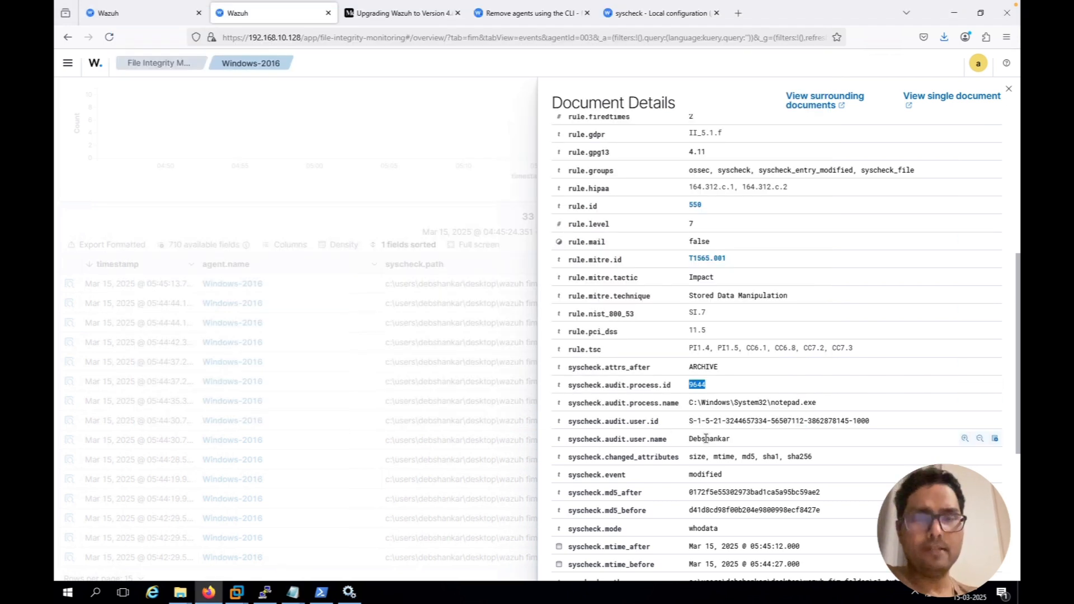
click(130, 23)
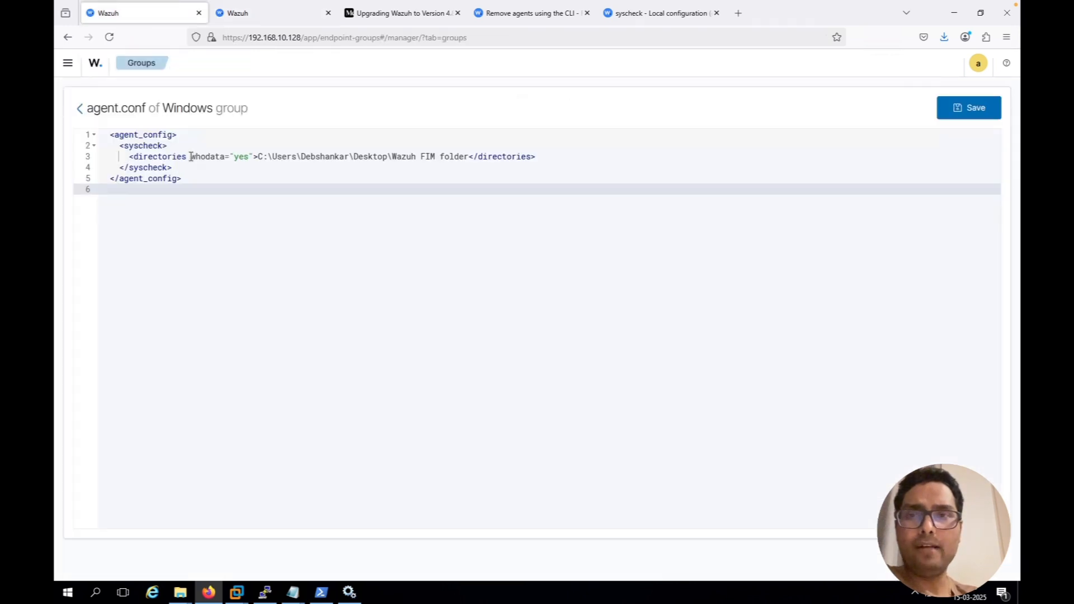
click(201, 156)
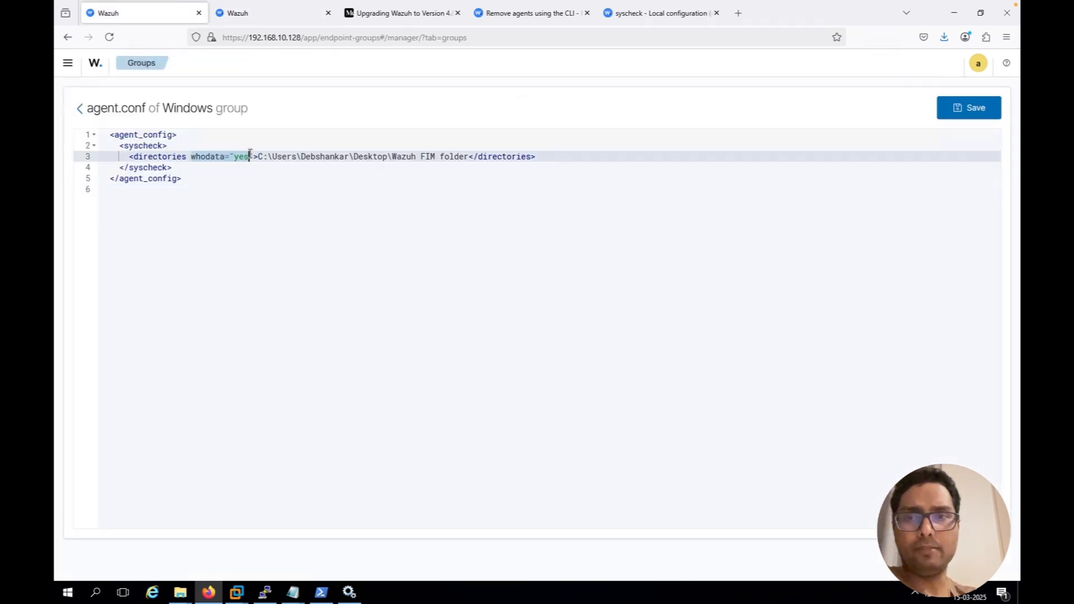
click(256, 17)
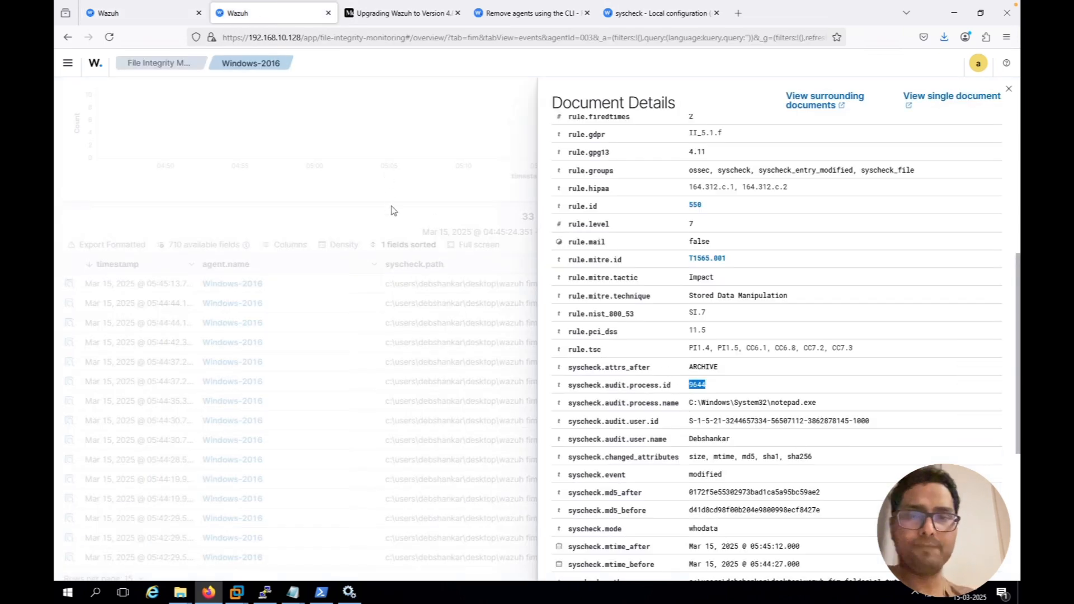
Switch to the Task file in Notepad and read task 7 about editing A1.txt and checking the added text
click(292, 591)
click(239, 557)
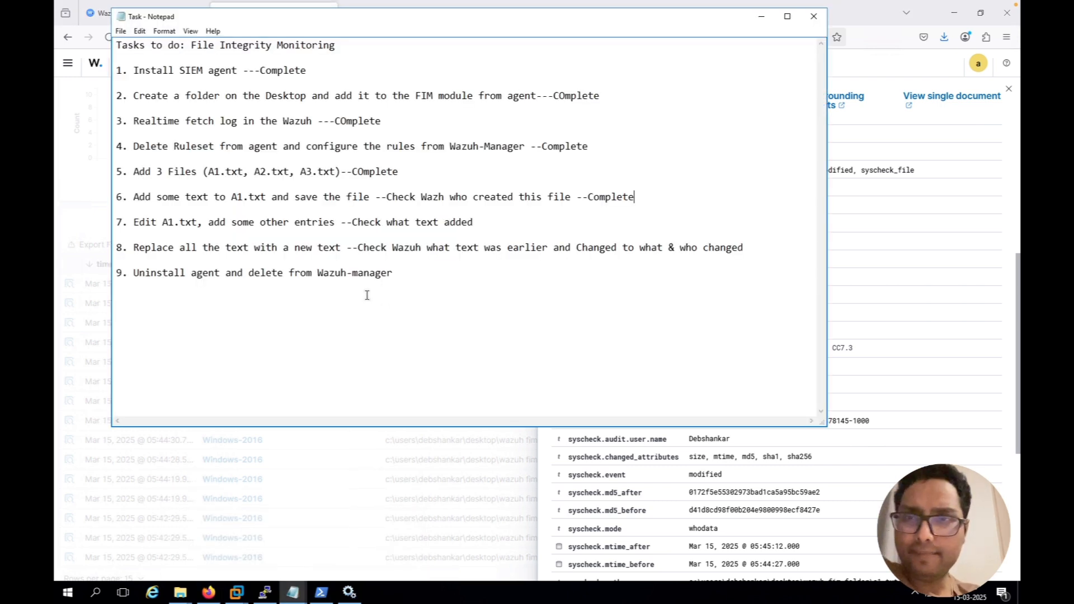
drag(135, 222, 116, 222)
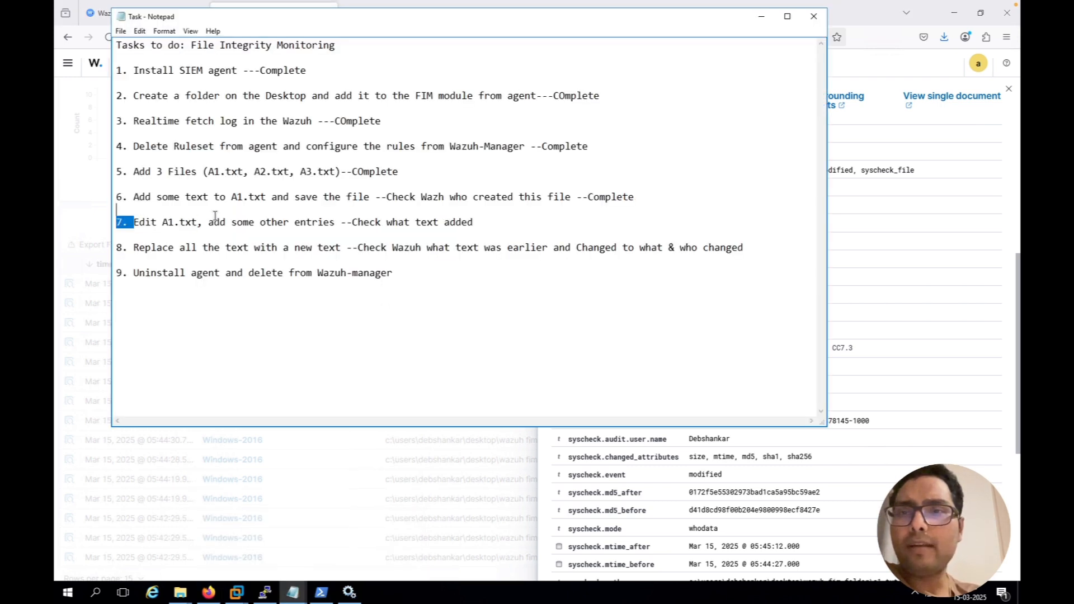
drag(382, 218, 443, 222)
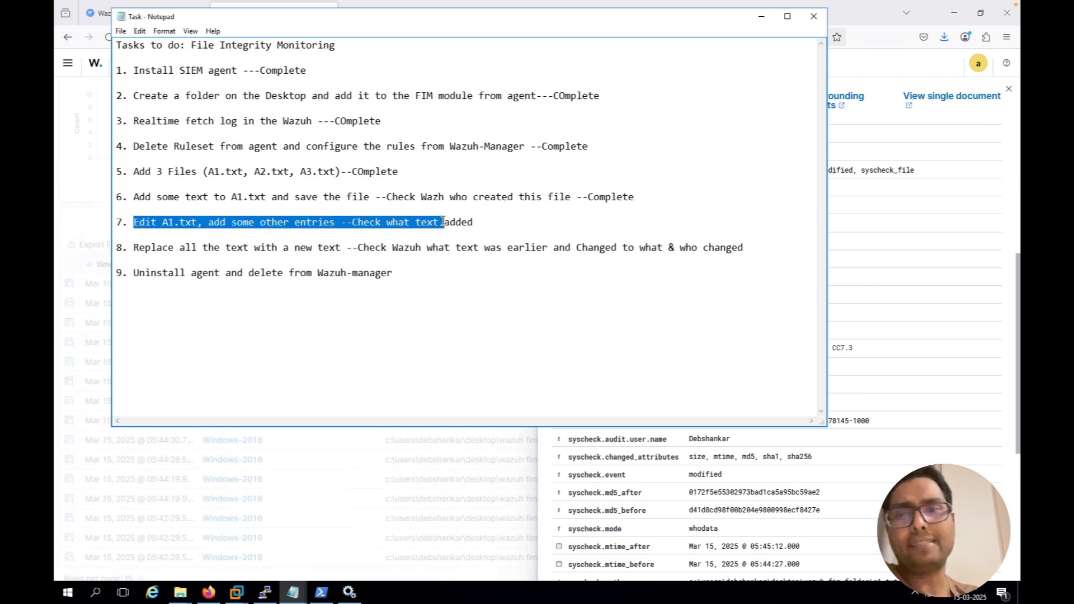
Open A1 from the Wazuh FIM folder, add the lines "This is line 2", "THis is line 3" and "This is line 4", and save and close it
click(77, 211)
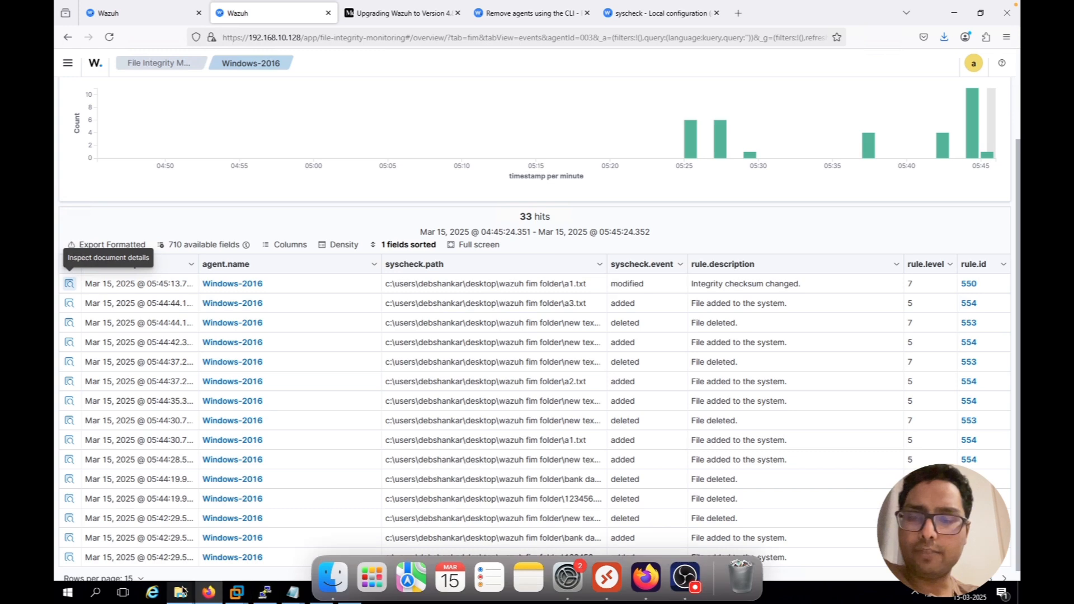
mouse_move(183, 591)
click(123, 546)
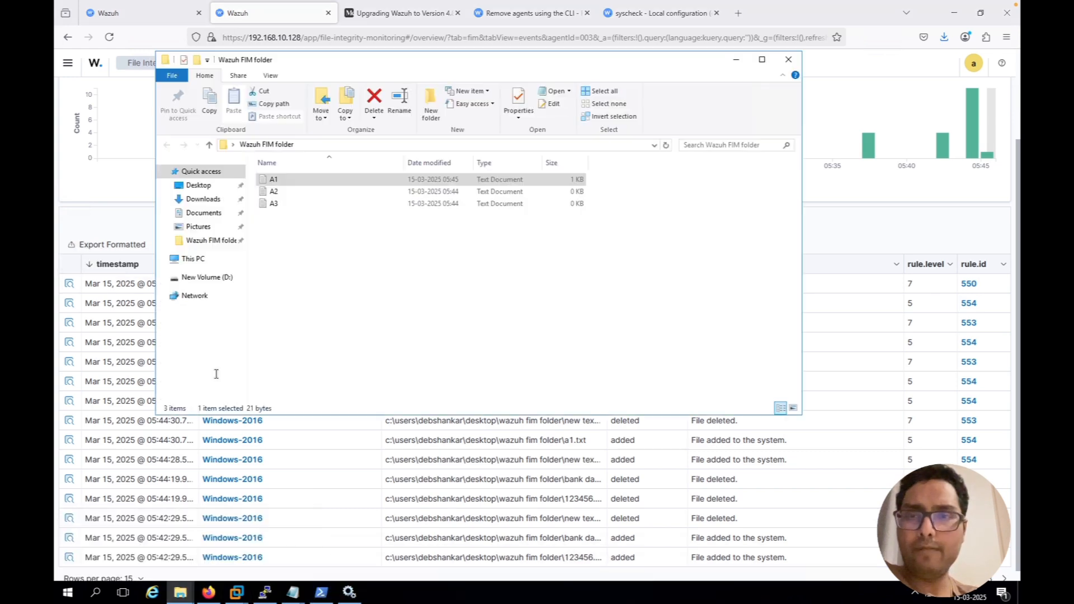
double_click(278, 185)
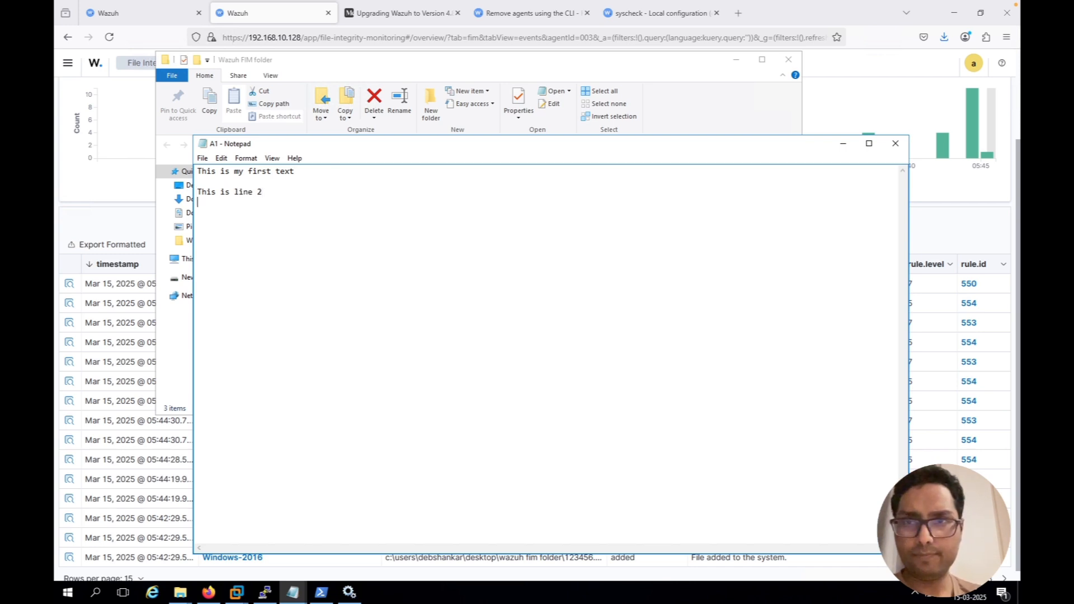
text(THis is line 3  )
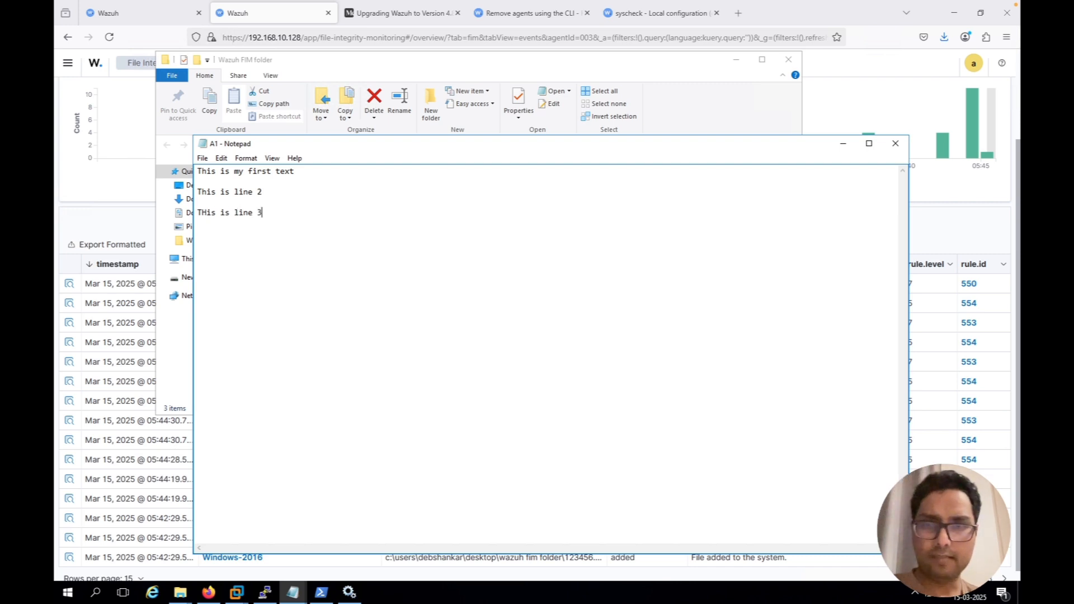
text(This is line 4)
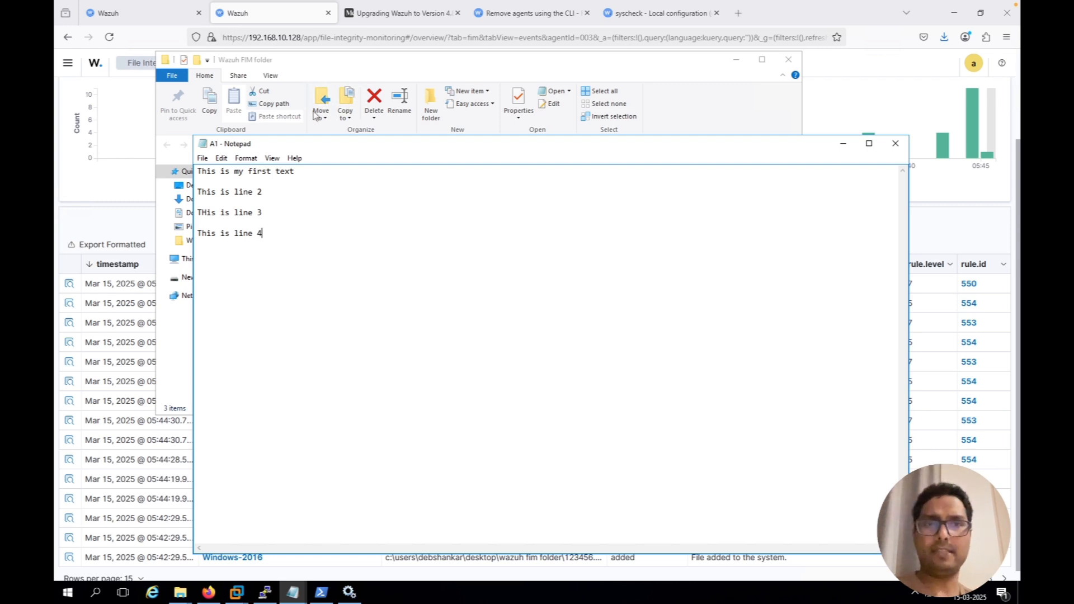
click(895, 144)
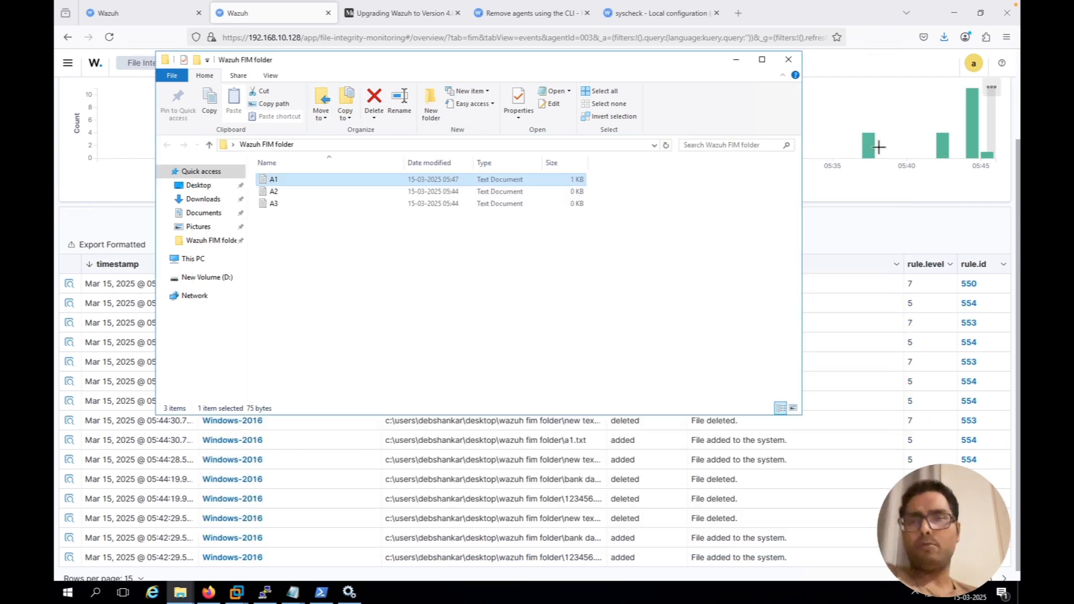
Switch to the Task file in Notepad and highlight "Check what text added" in task 7
mouse_move(297, 594)
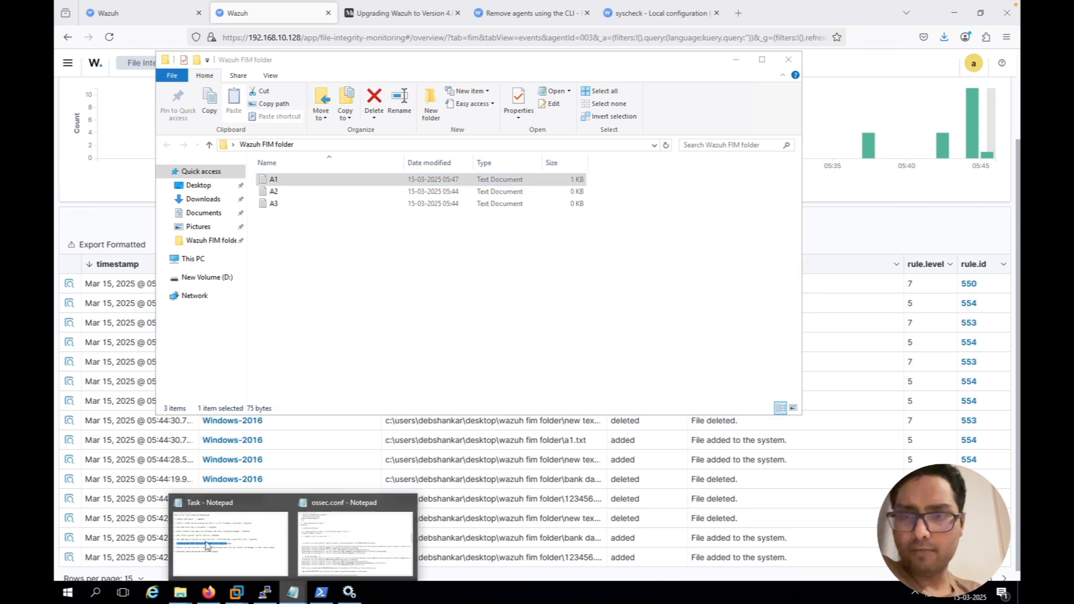
click(206, 544)
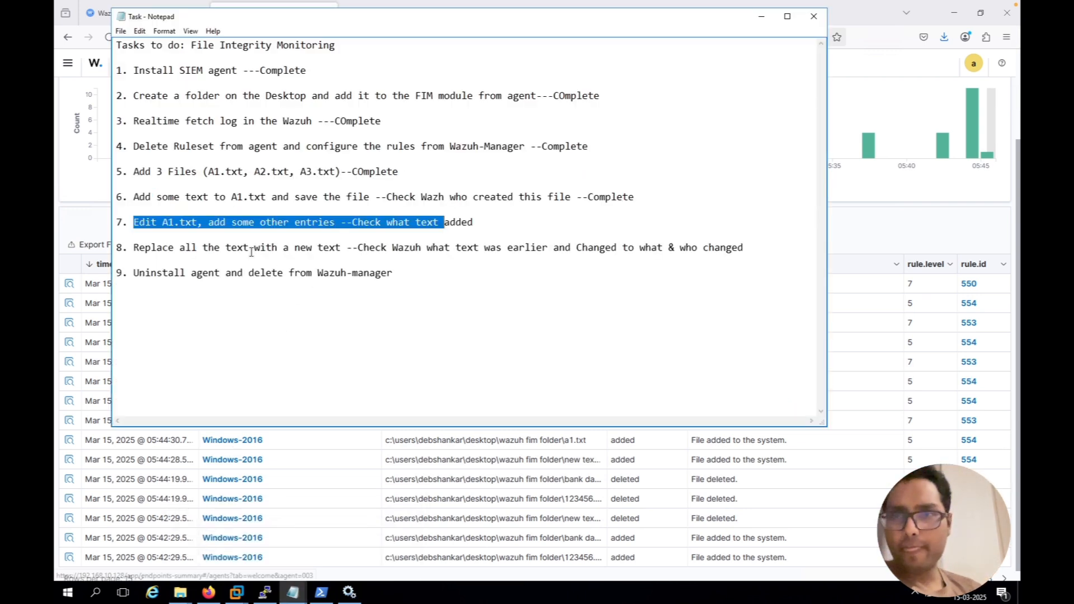
click(345, 222)
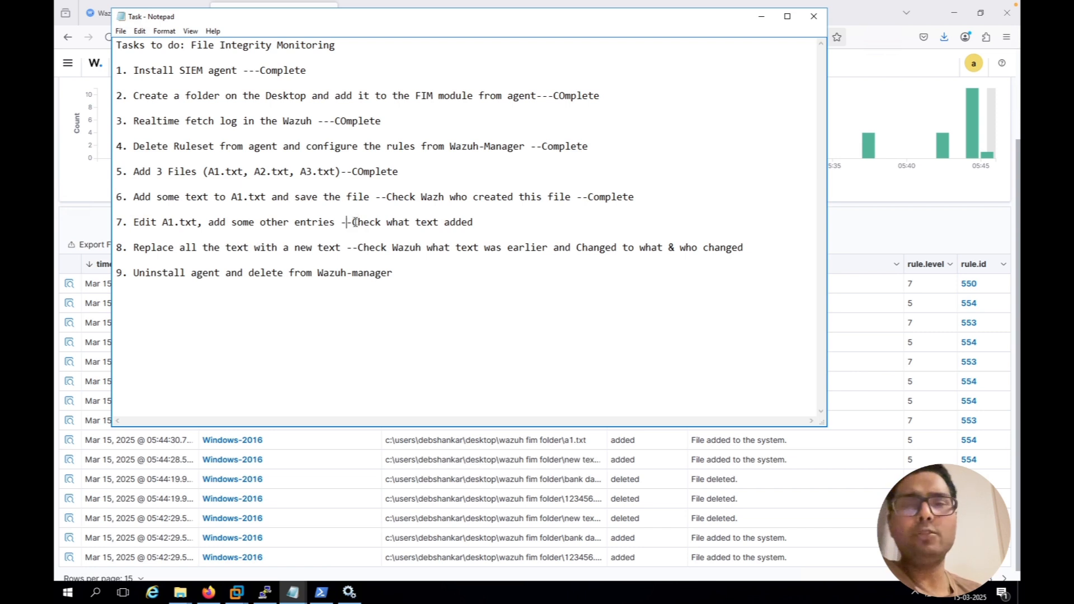
drag(352, 223, 473, 221)
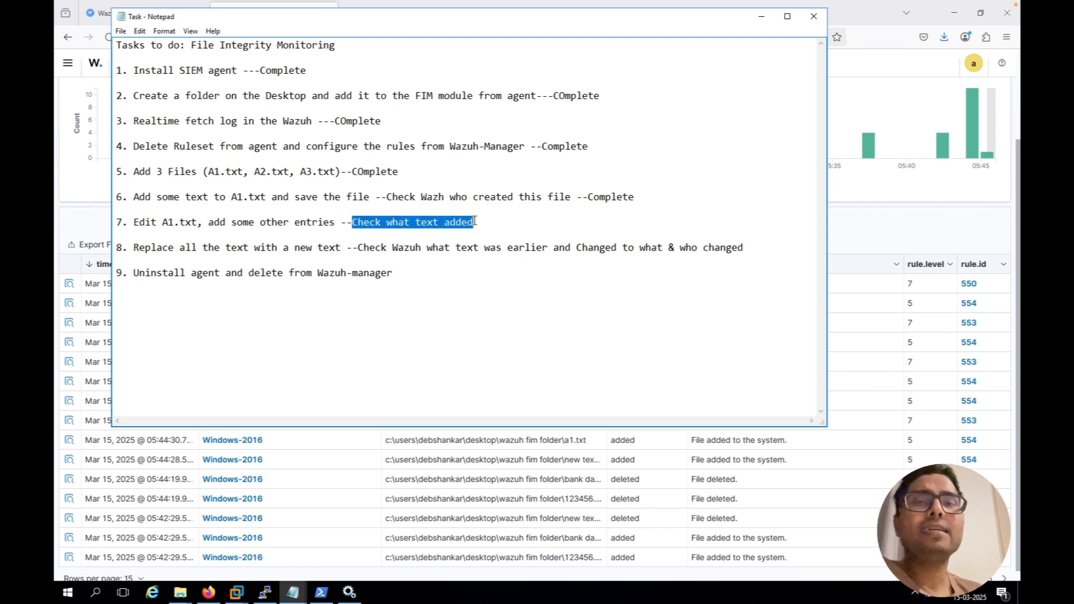
Refresh the Windows-2016 FIM events in Wazuh and examine the newest a1.txt modified event's document details for the added text
click(883, 217)
scroll(804, 273, up, 2)
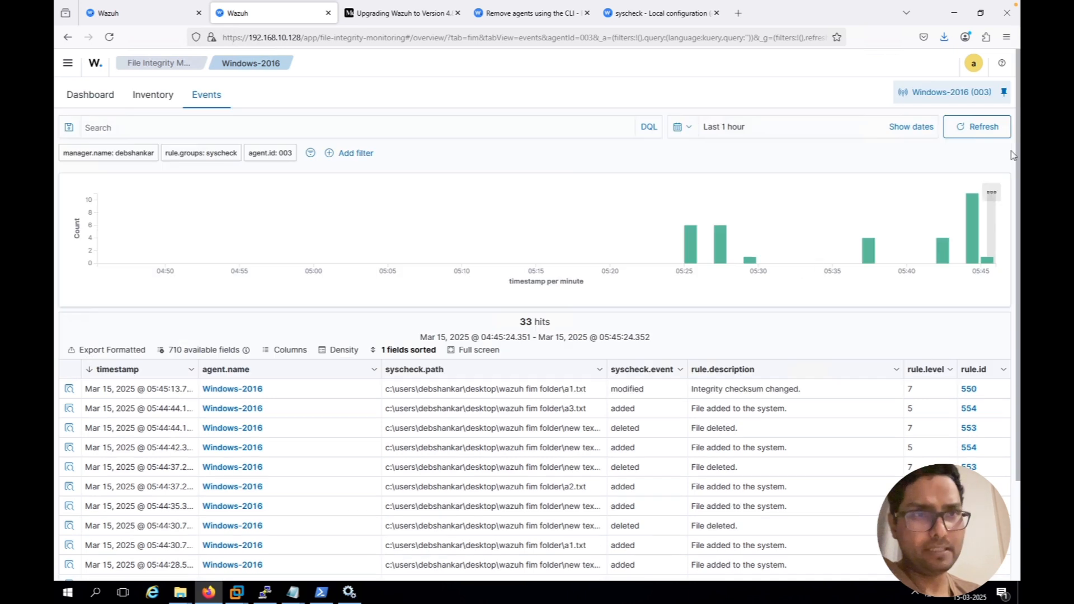
click(984, 133)
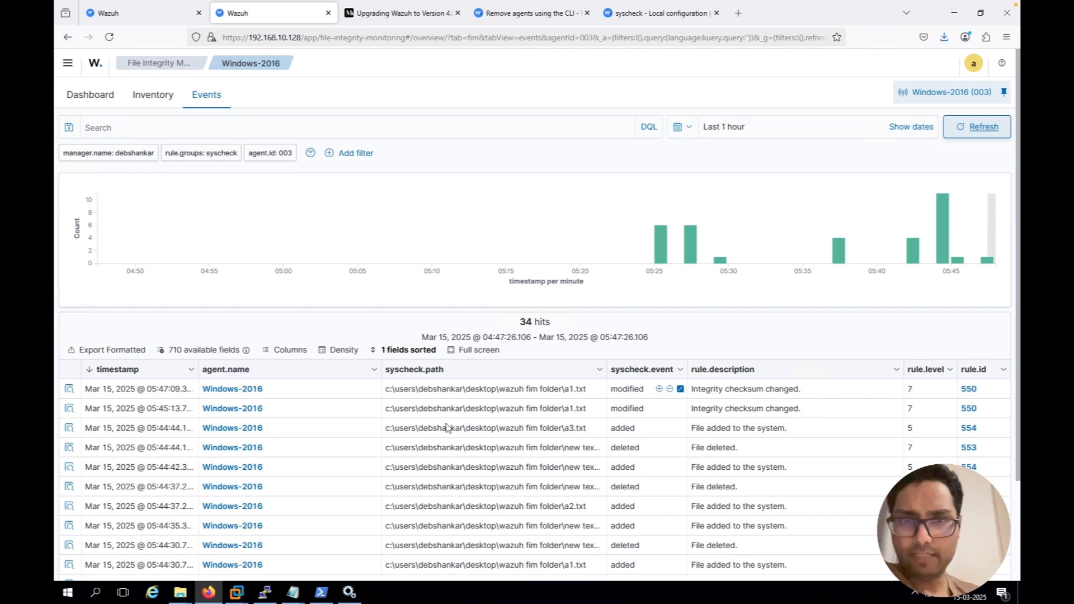
click(69, 390)
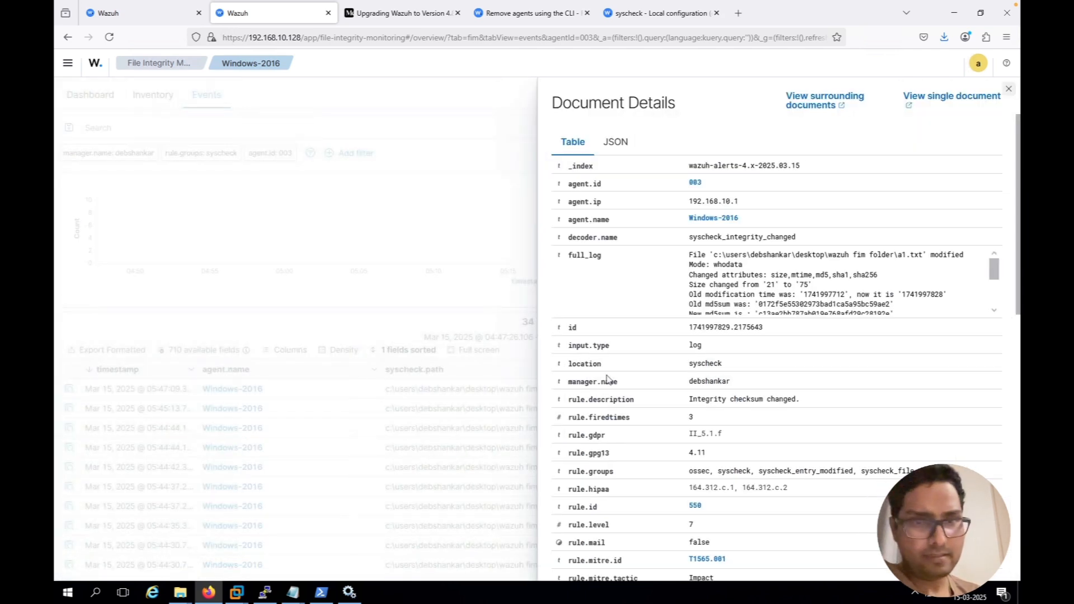
scroll(608, 379, down, 2)
scroll(609, 379, down, 5)
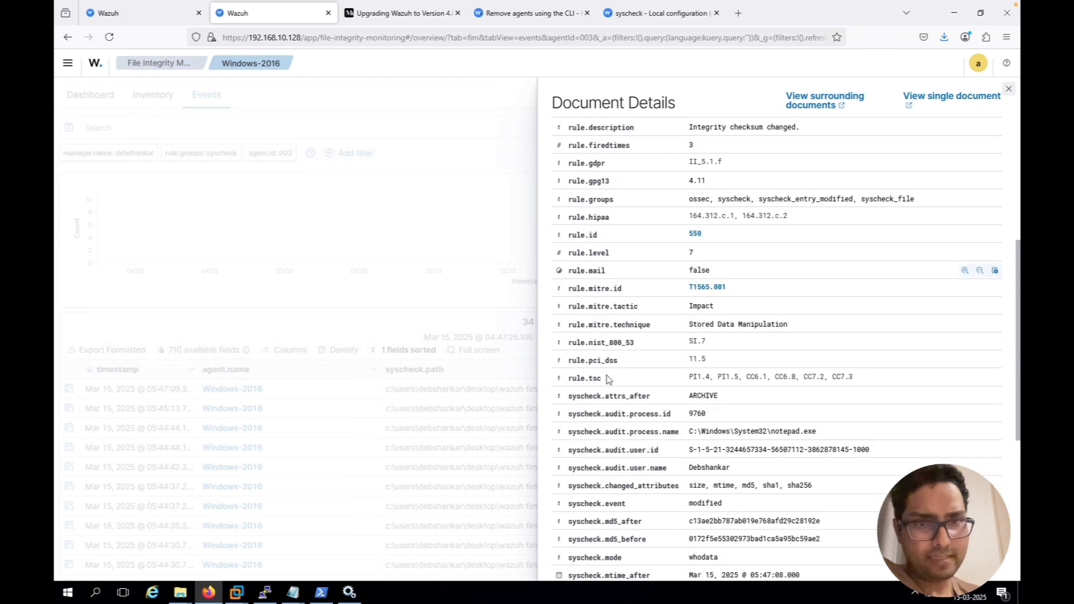
scroll(608, 380, down, 3)
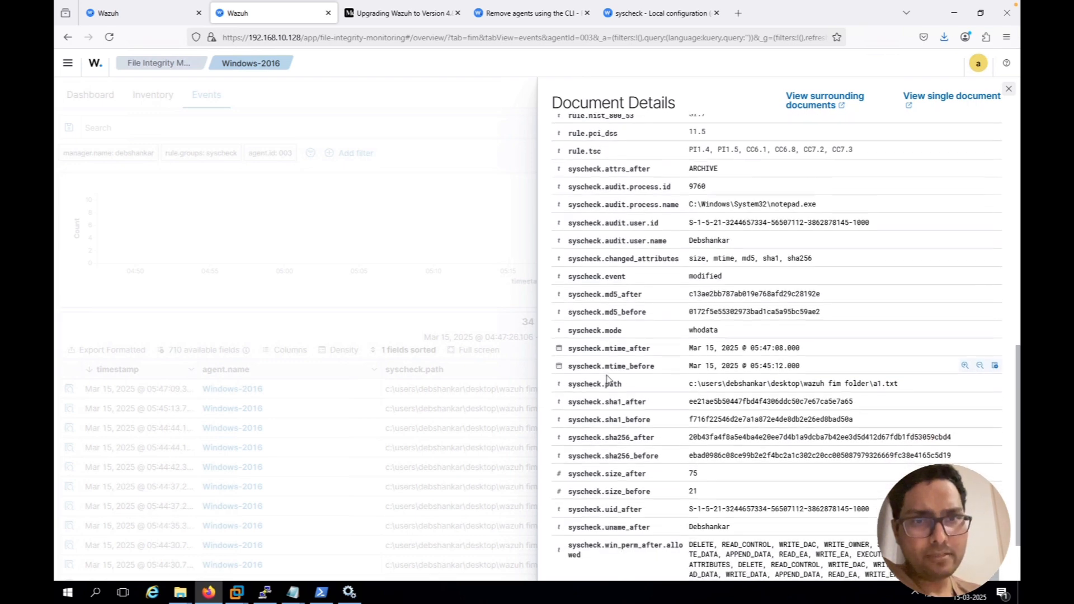
scroll(609, 379, down, 2)
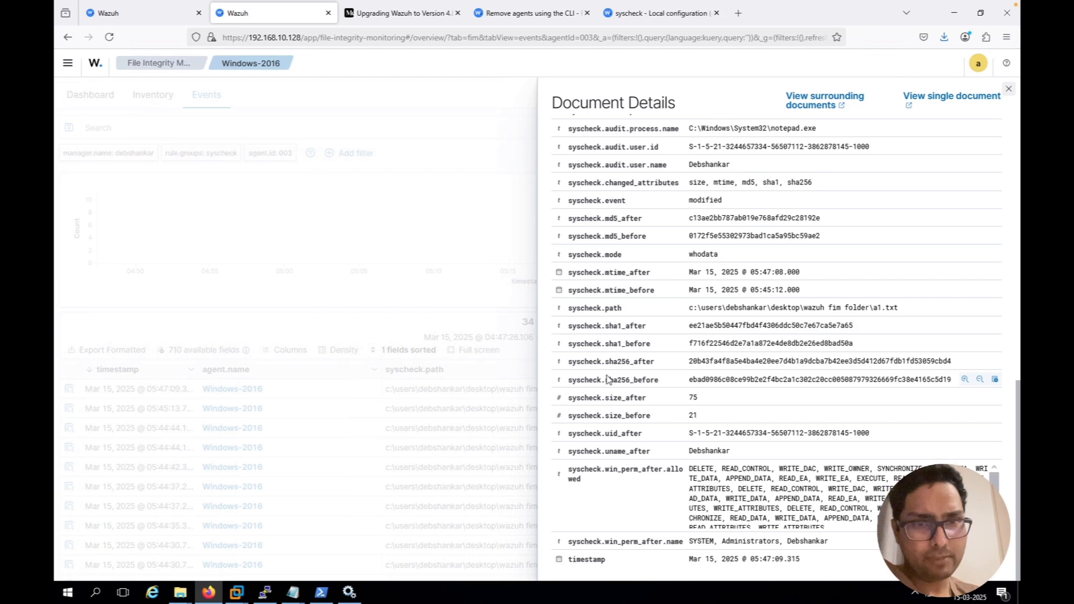
scroll(608, 379, up, 5)
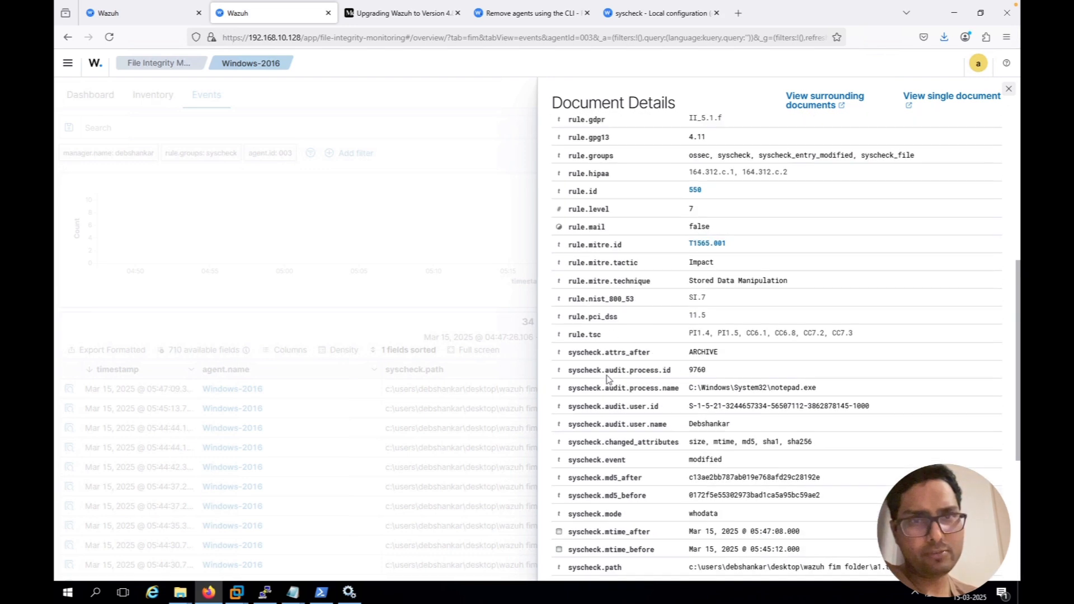
scroll(609, 380, up, 6)
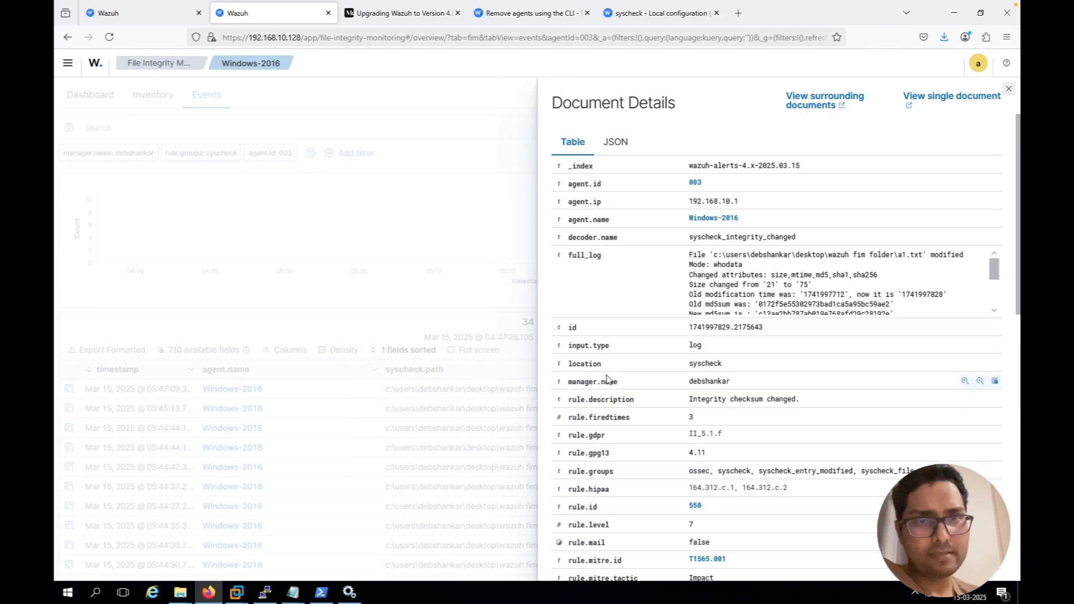
click(409, 312)
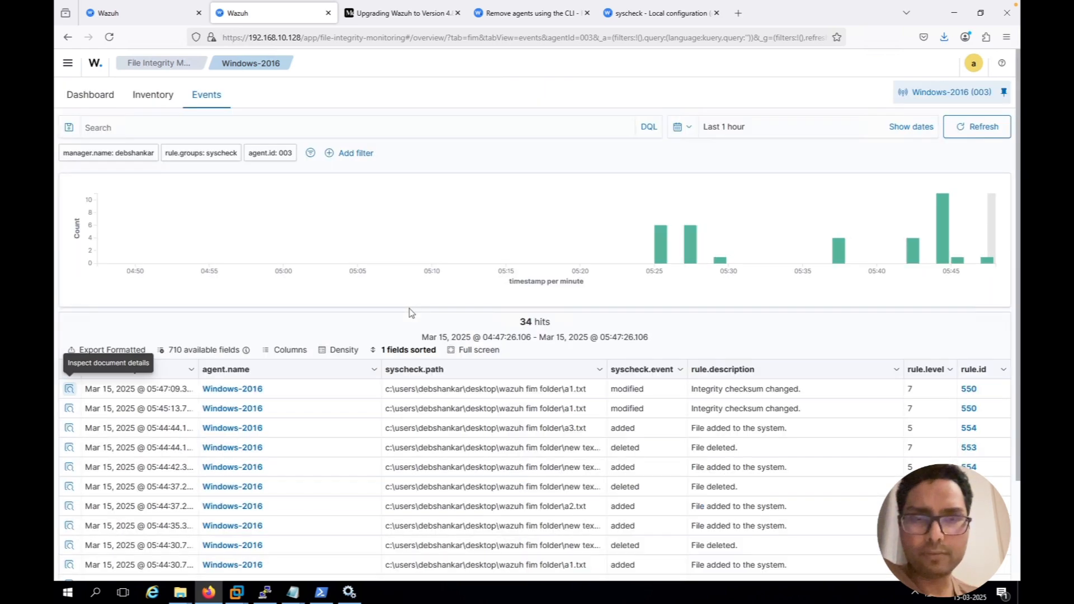
Add report_changes="yes" after whodata="yes" in the directories tag of the Windows group's agent.conf and save the configuration
click(142, 21)
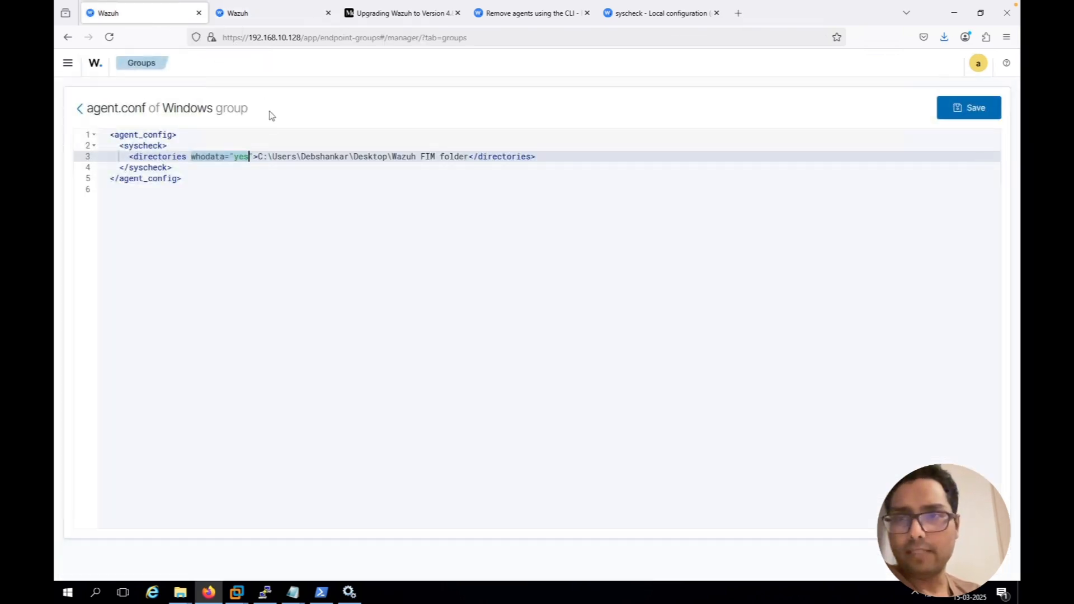
click(252, 158)
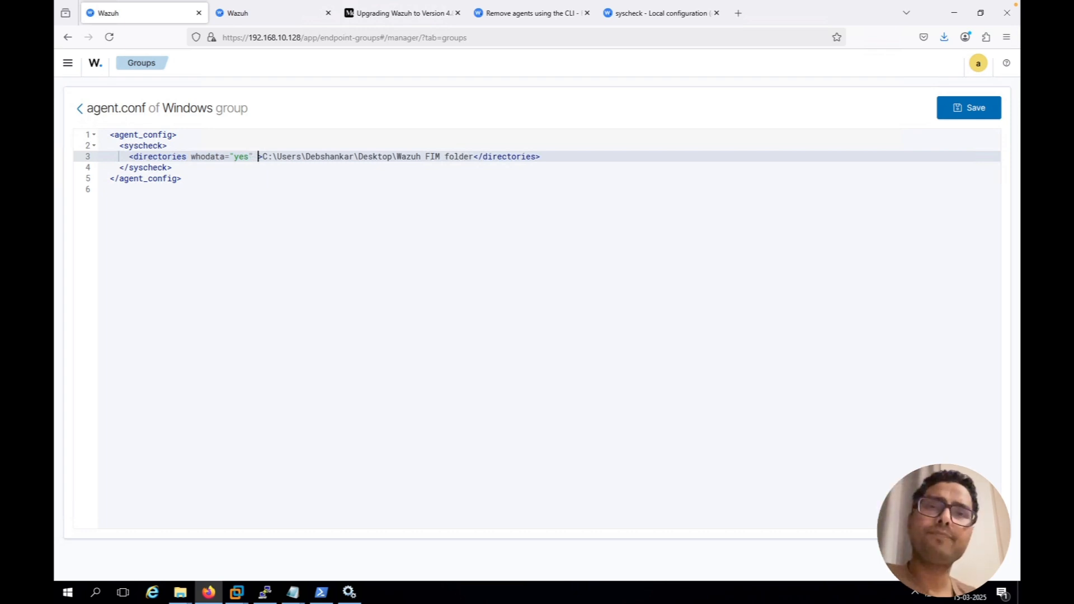
text(report)
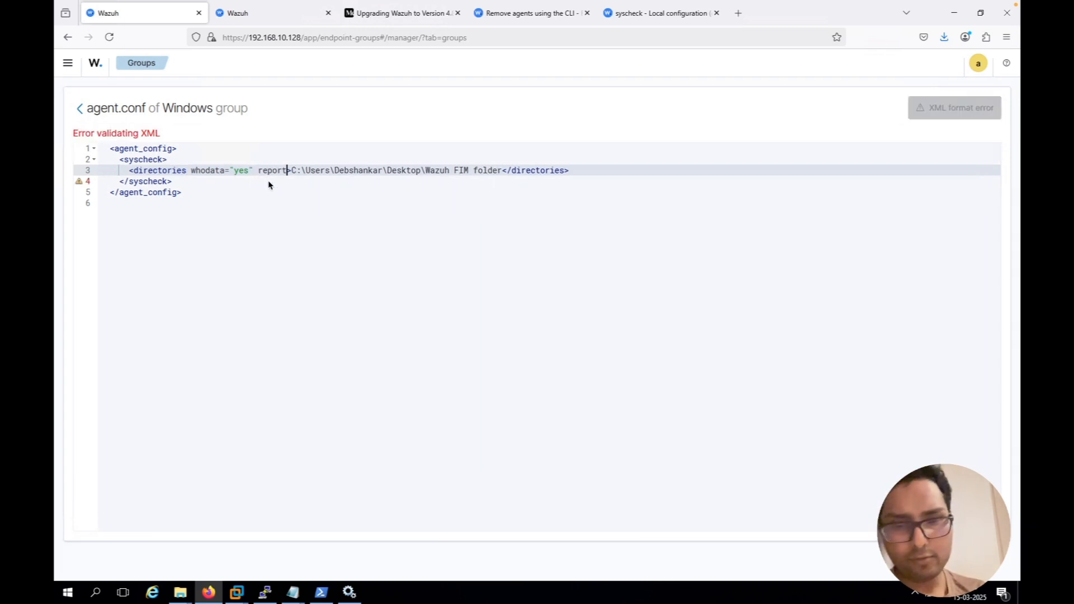
text(_changes)
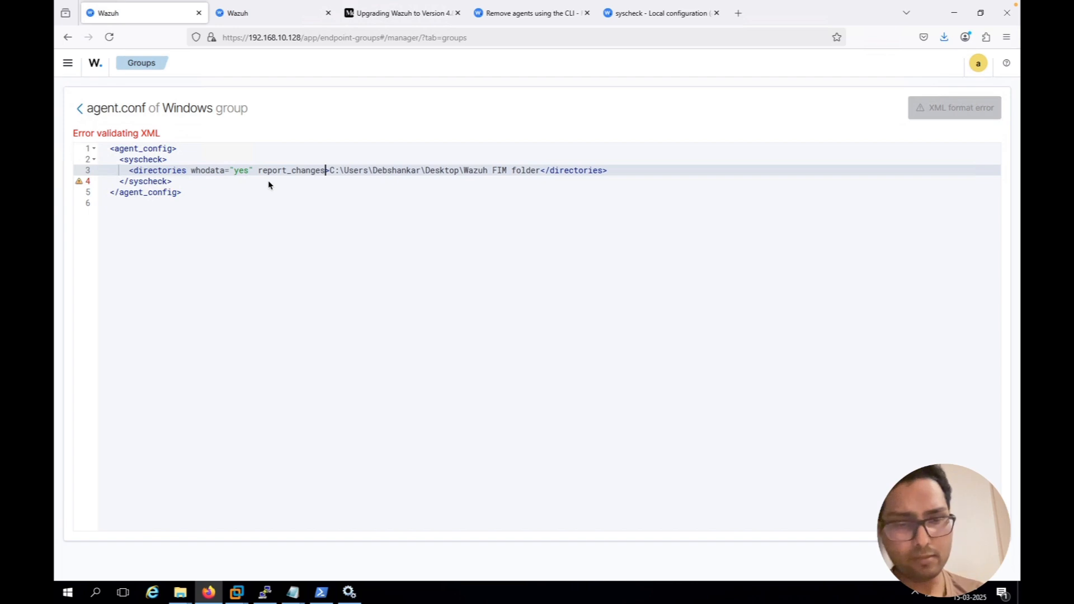
text(="yes")
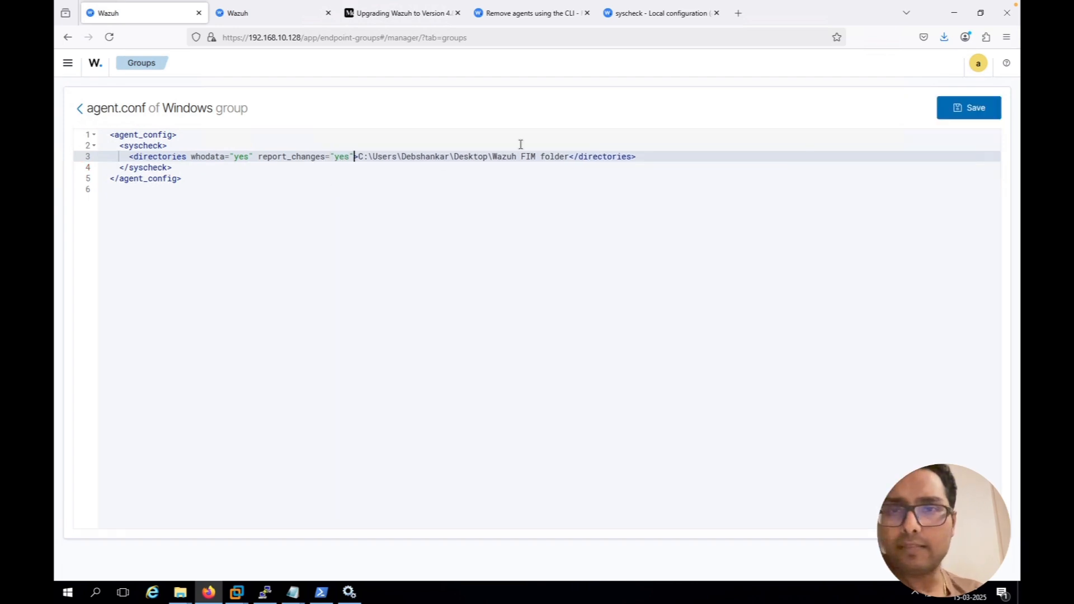
click(970, 113)
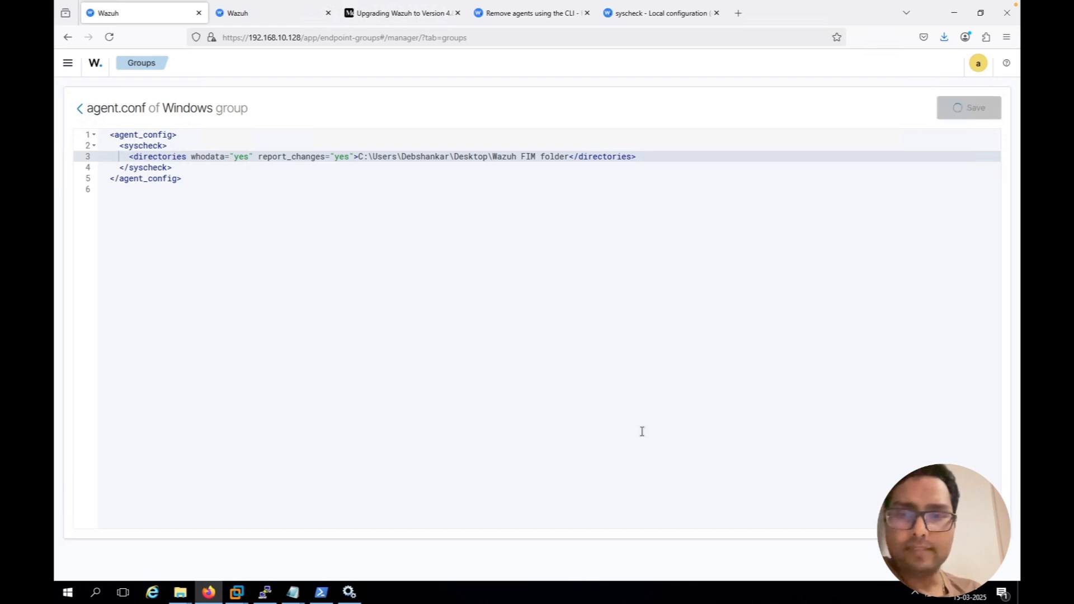
Switch to the root terminal session, run "systemctl restart wazuh-manager", and return to the browser
mouse_move(283, 598)
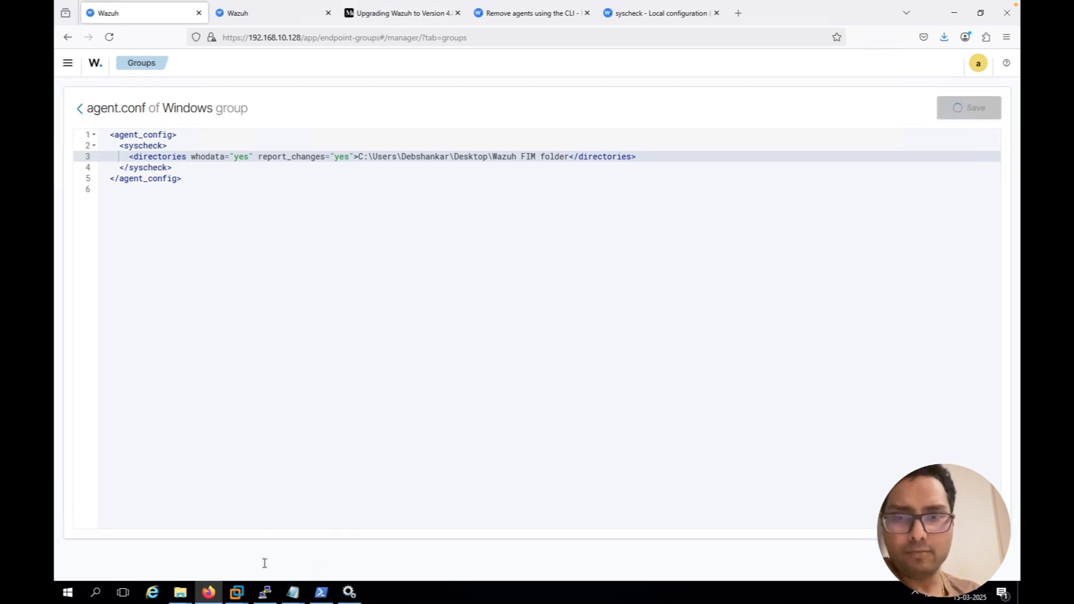
click(265, 596)
key(Up)
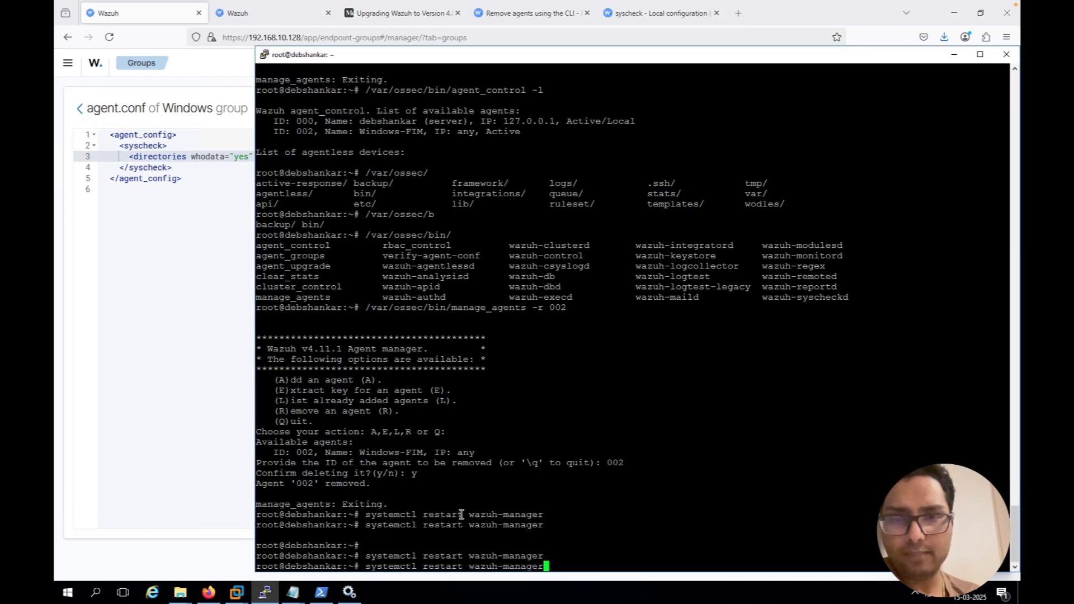
key(Return)
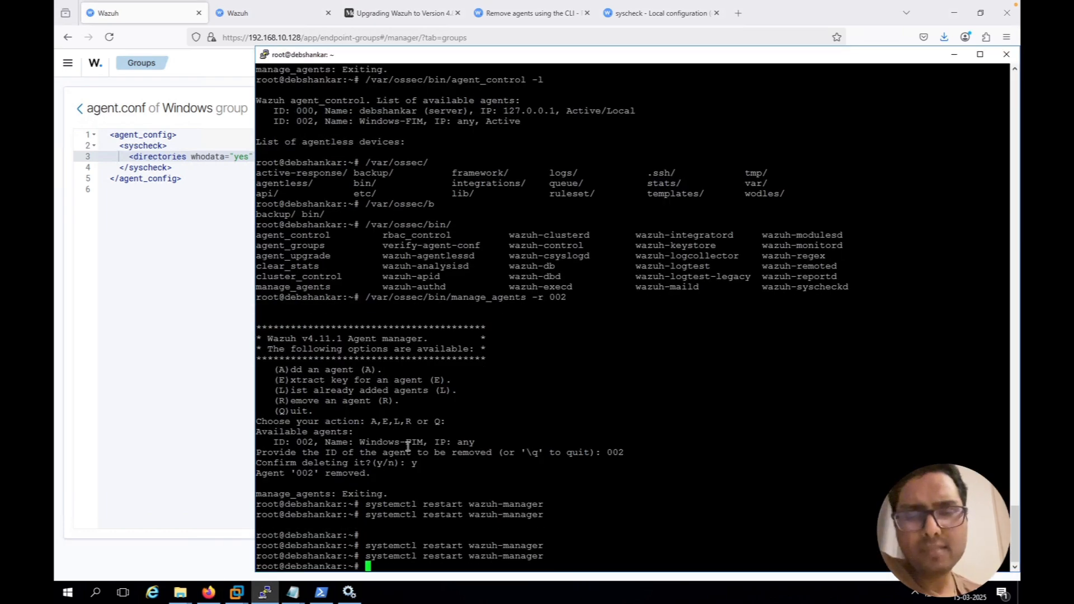
click(153, 501)
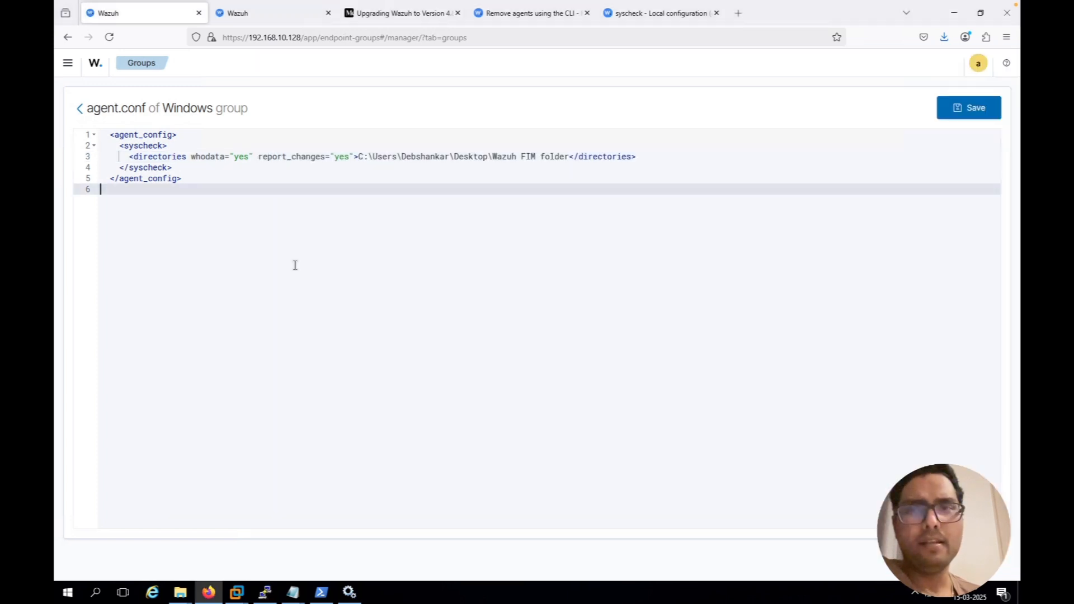
Refresh the FIM events again after the manager restart and recheck the latest a1.txt modified event's syscheck fields for reported content changes
click(283, 19)
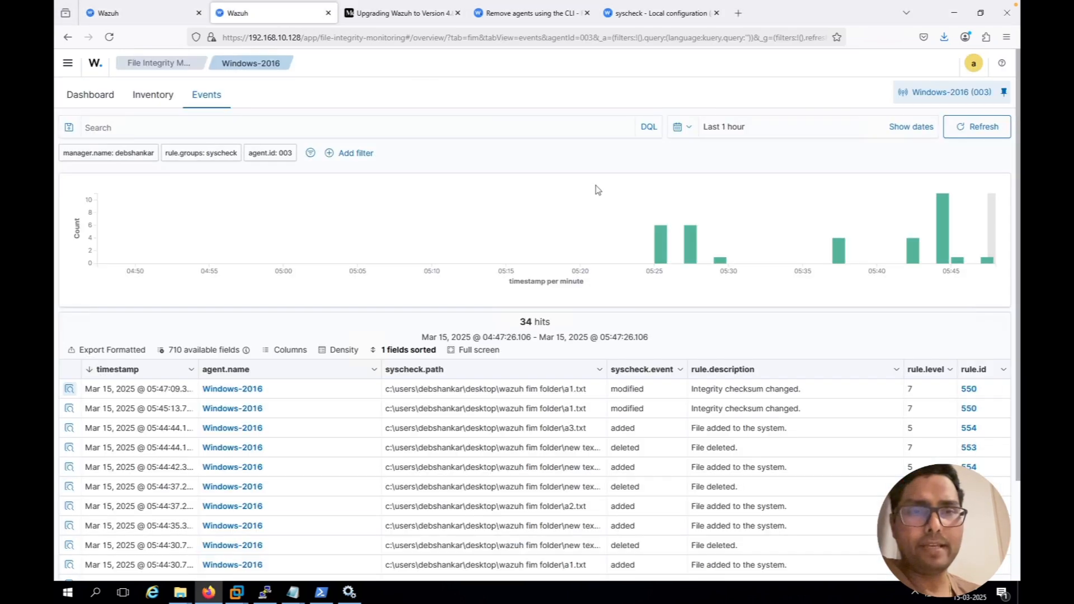
click(985, 136)
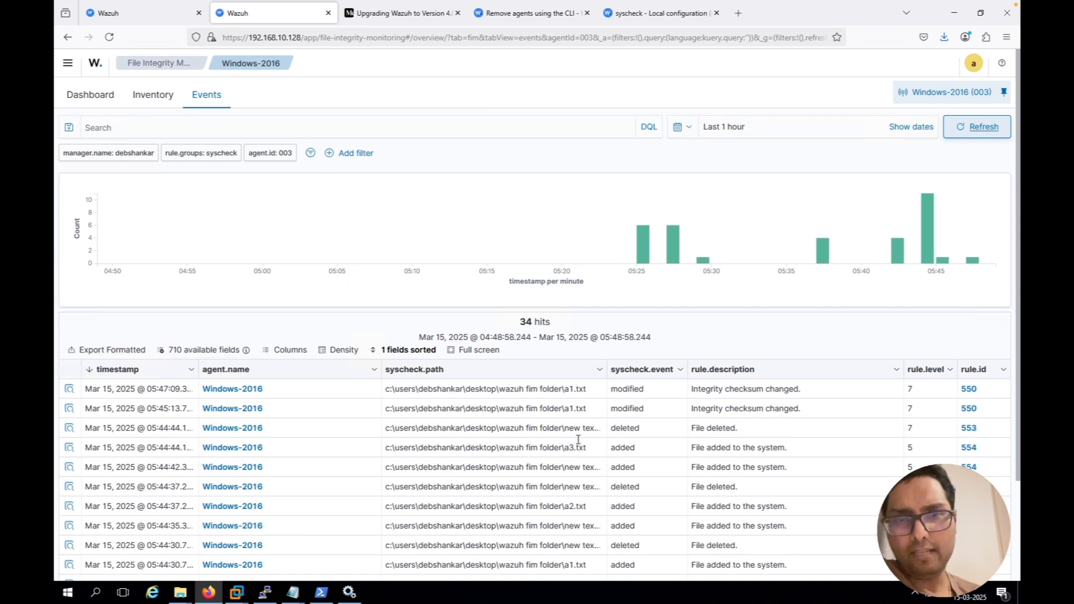
click(66, 390)
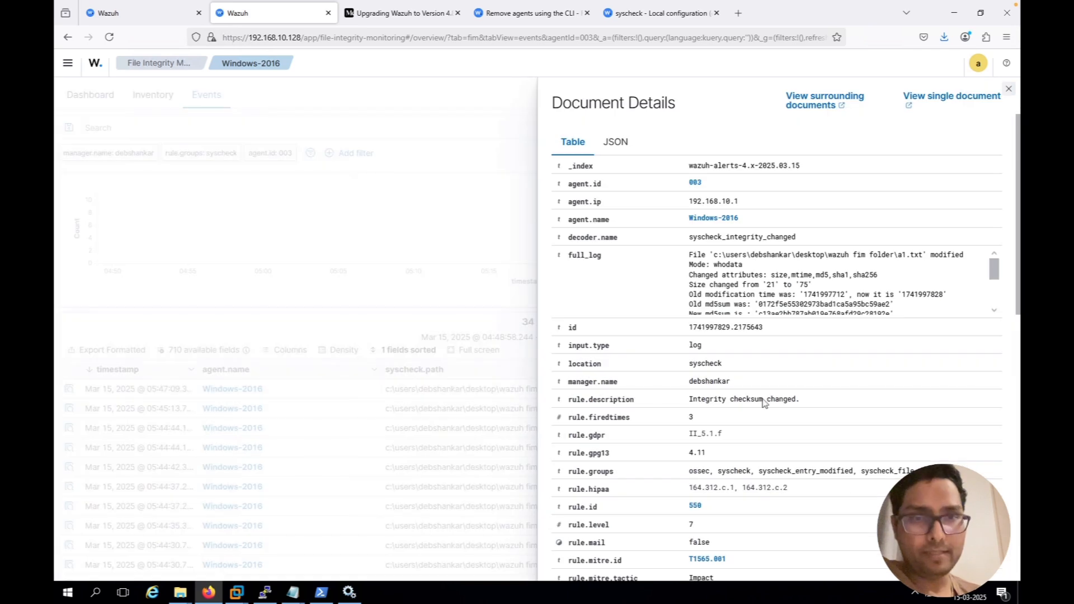
scroll(762, 402, down, 6)
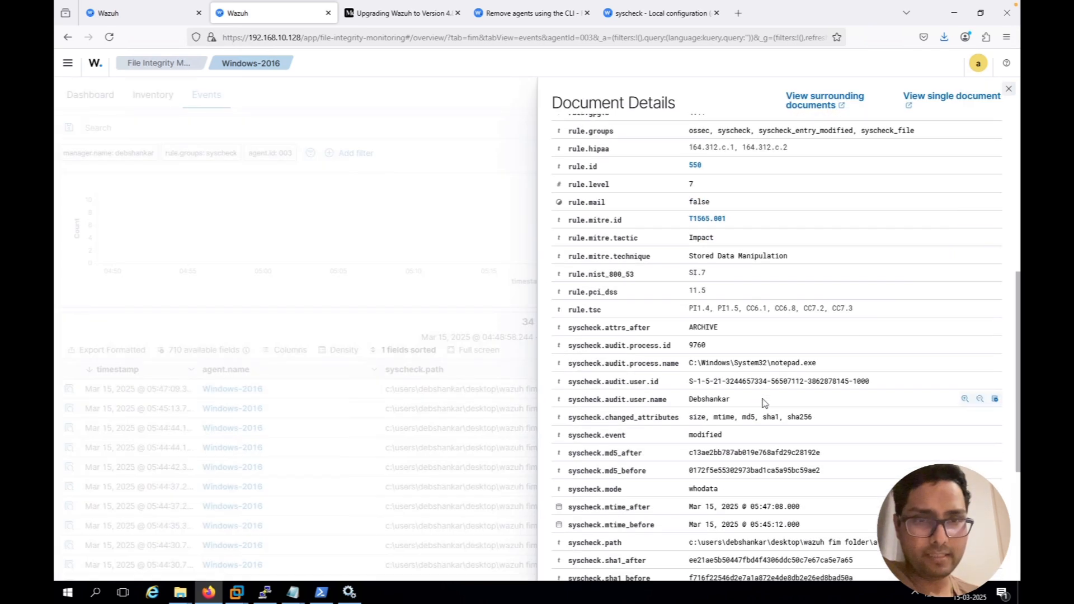
scroll(762, 401, down, 3)
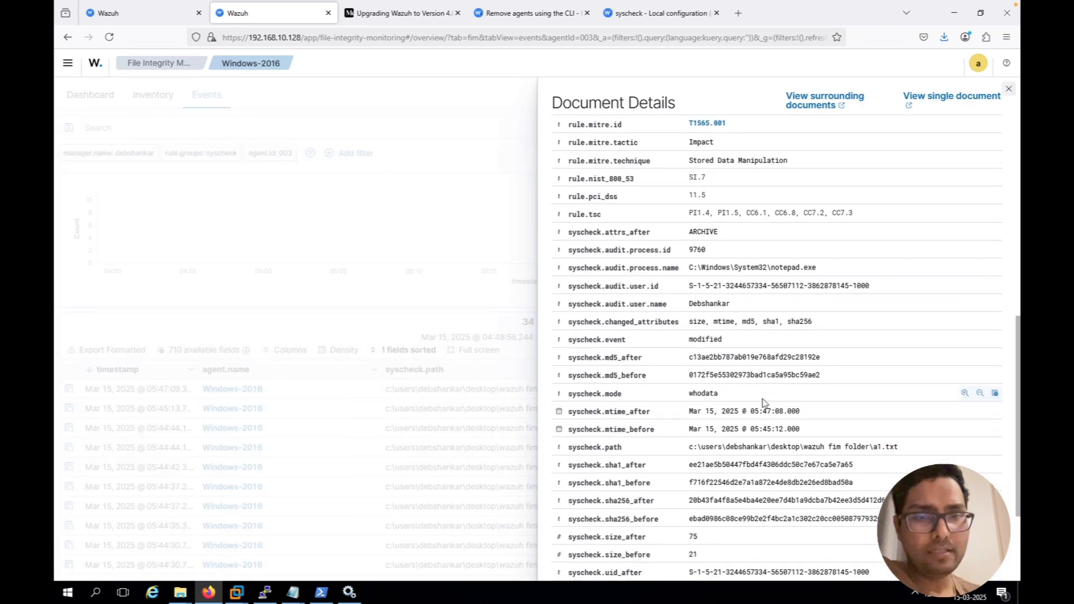
scroll(762, 402, down, 1)
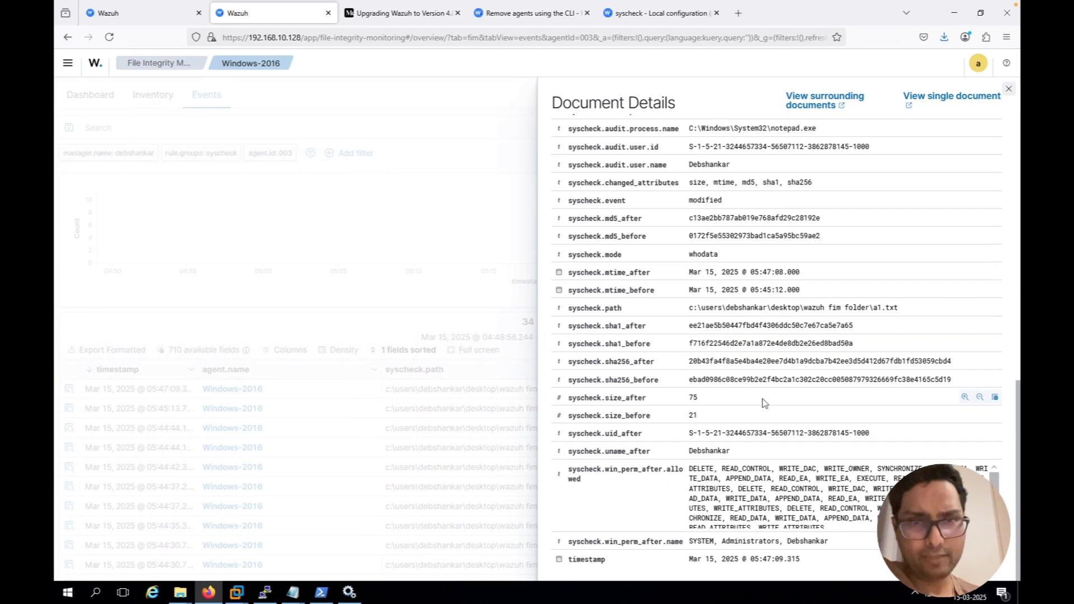
Review the rule and syscheck fields of the latest a1.txt modified event once more and close its document details
scroll(763, 402, up, 2)
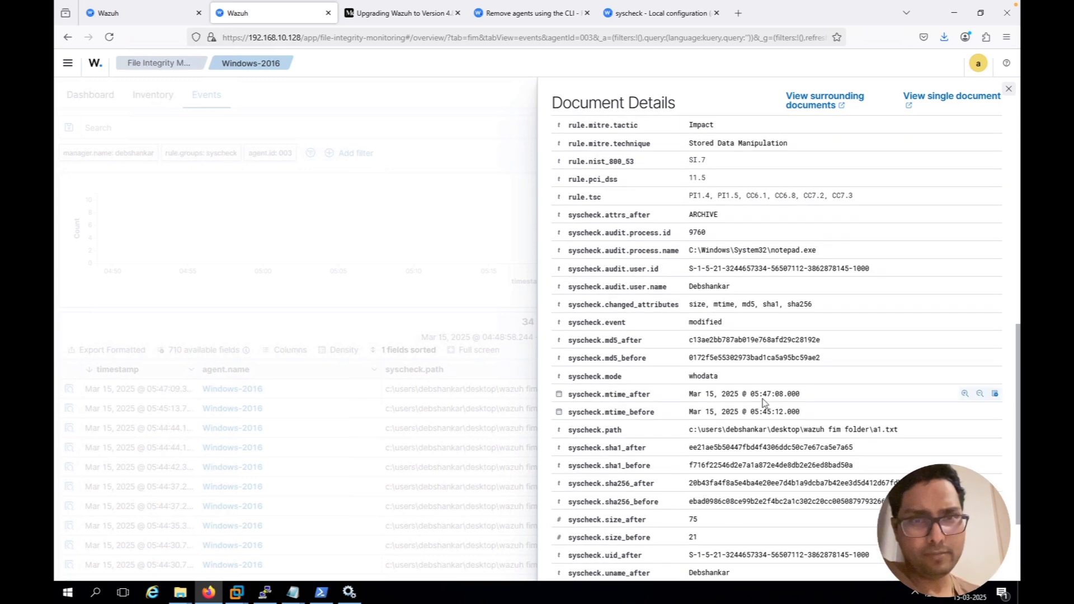
scroll(763, 402, up, 1)
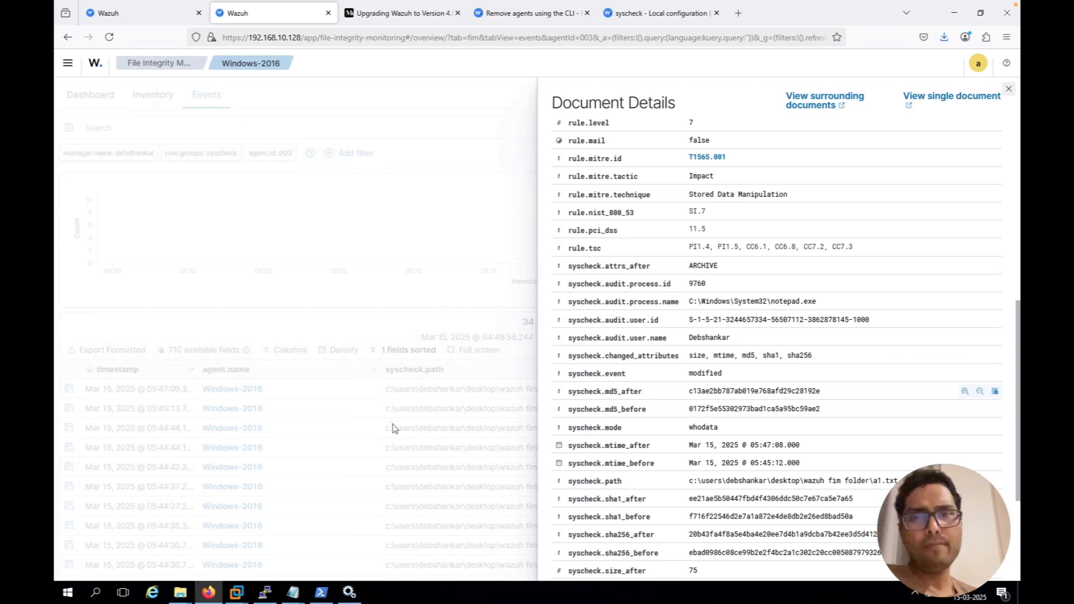
click(1008, 89)
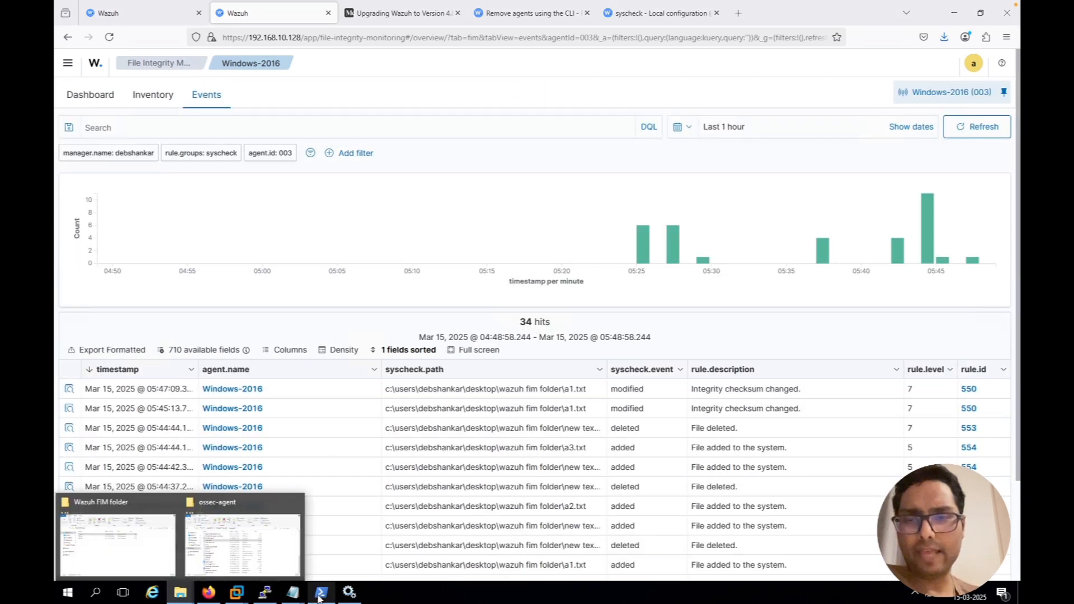
mouse_move(293, 597)
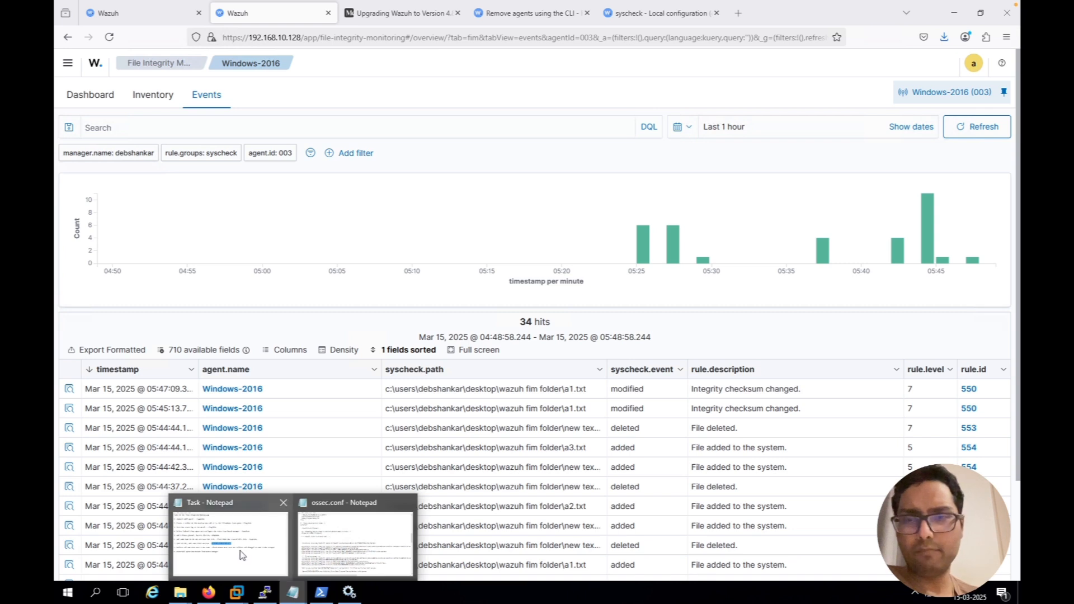
mouse_move(182, 596)
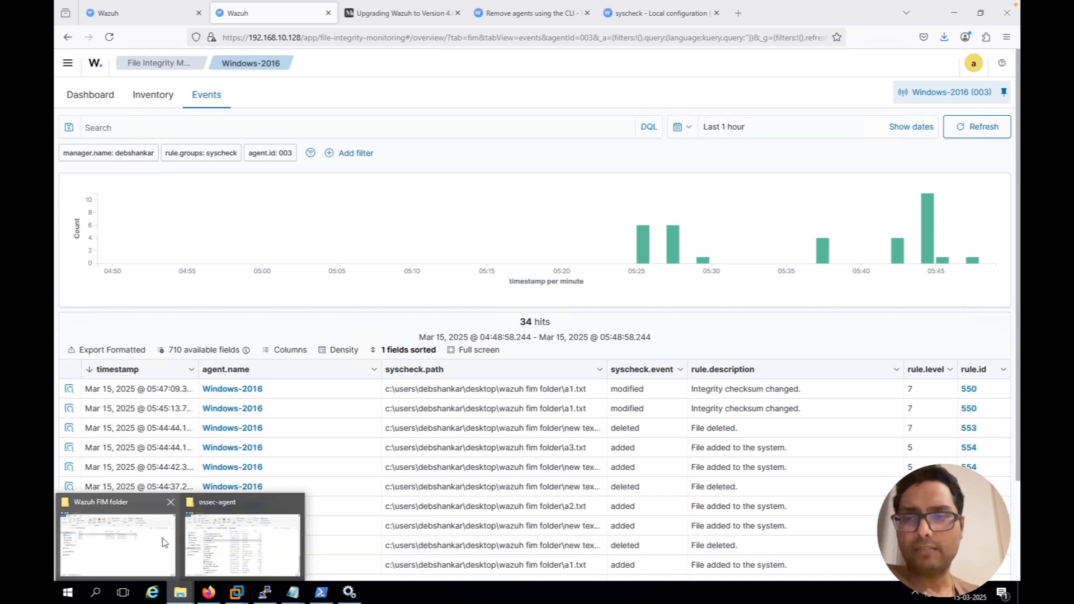
click(228, 528)
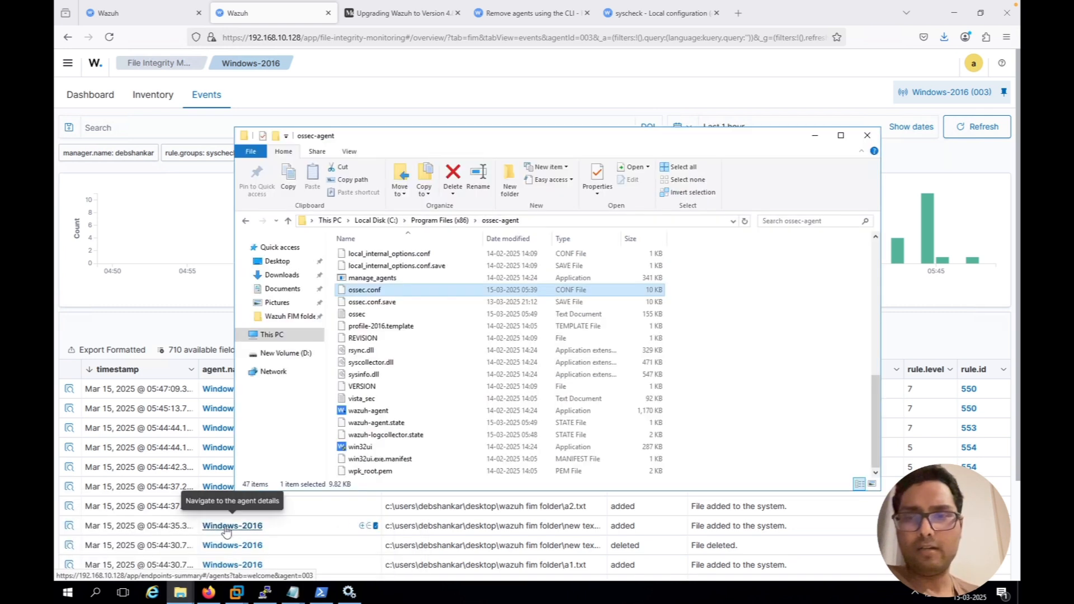
click(814, 140)
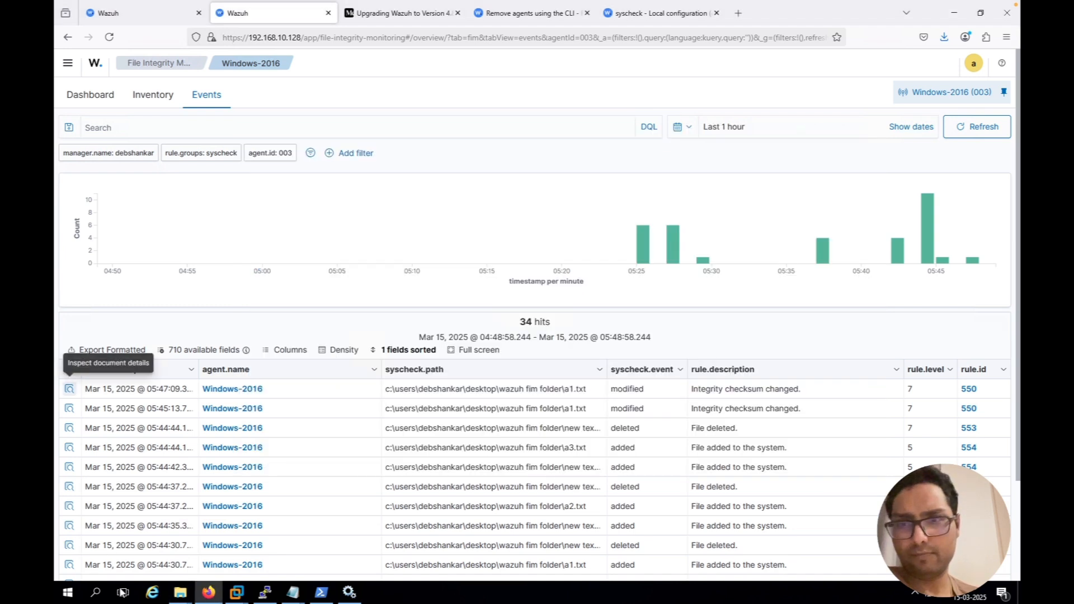
Open A1 from the Wazuh FIM folder and add the lines "This is Line 10" and "This is line 9" below line 4
mouse_move(183, 593)
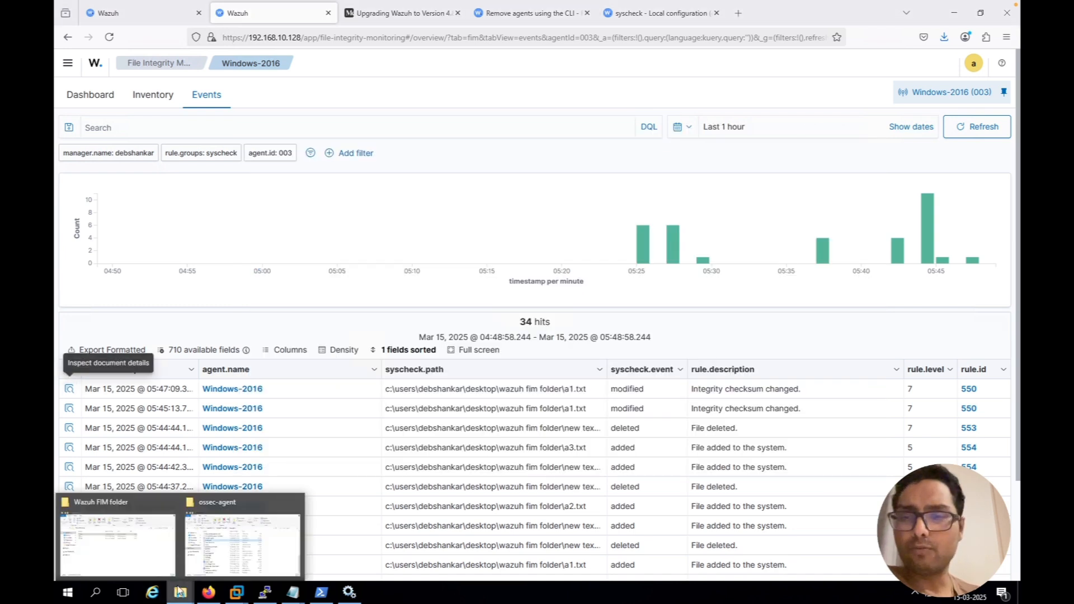
click(153, 529)
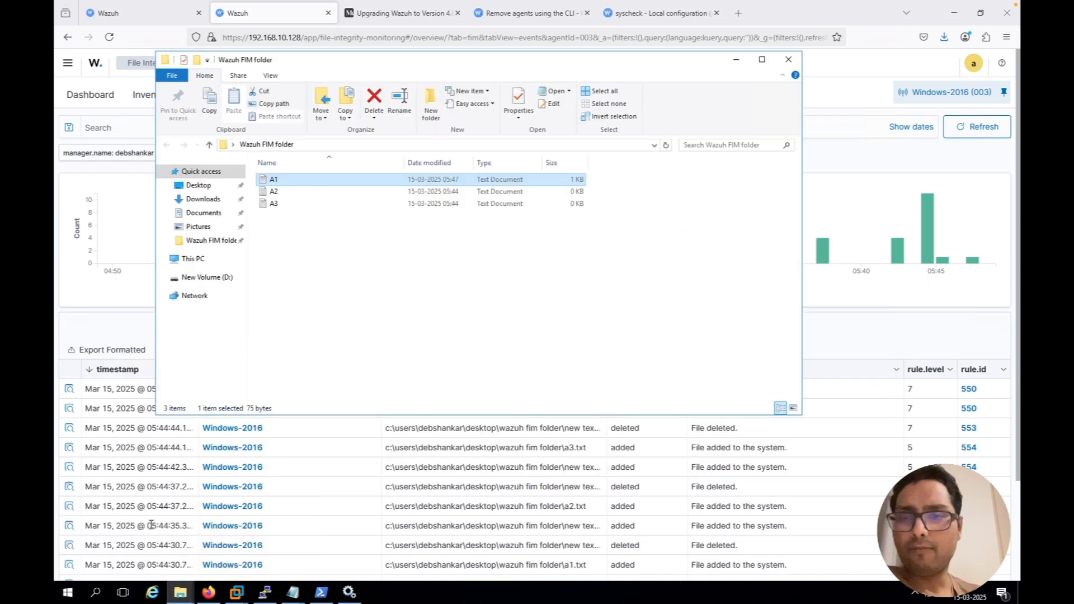
double_click(278, 180)
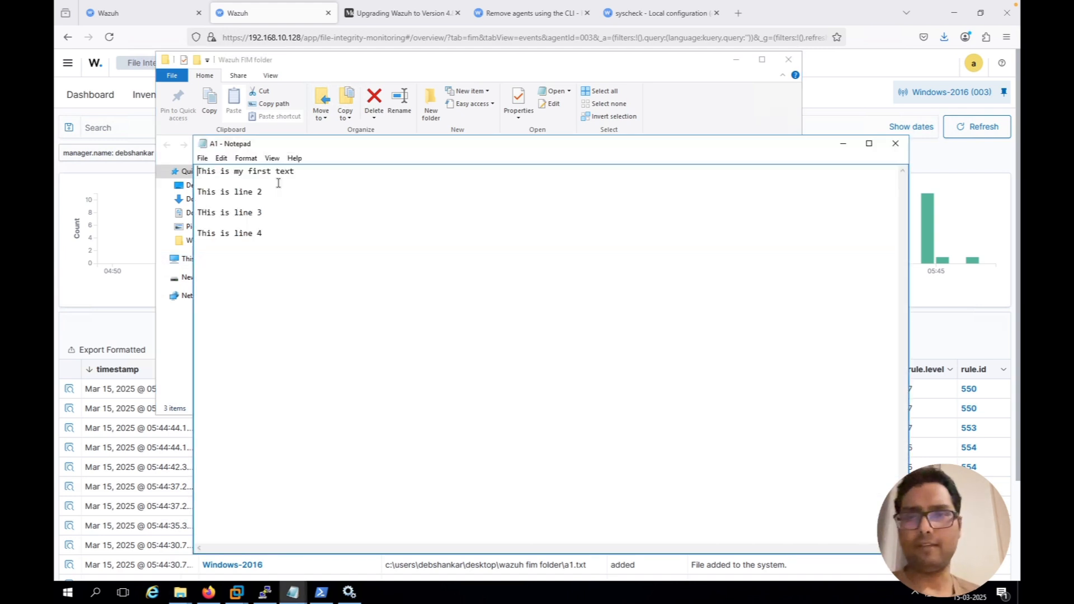
key(Return)
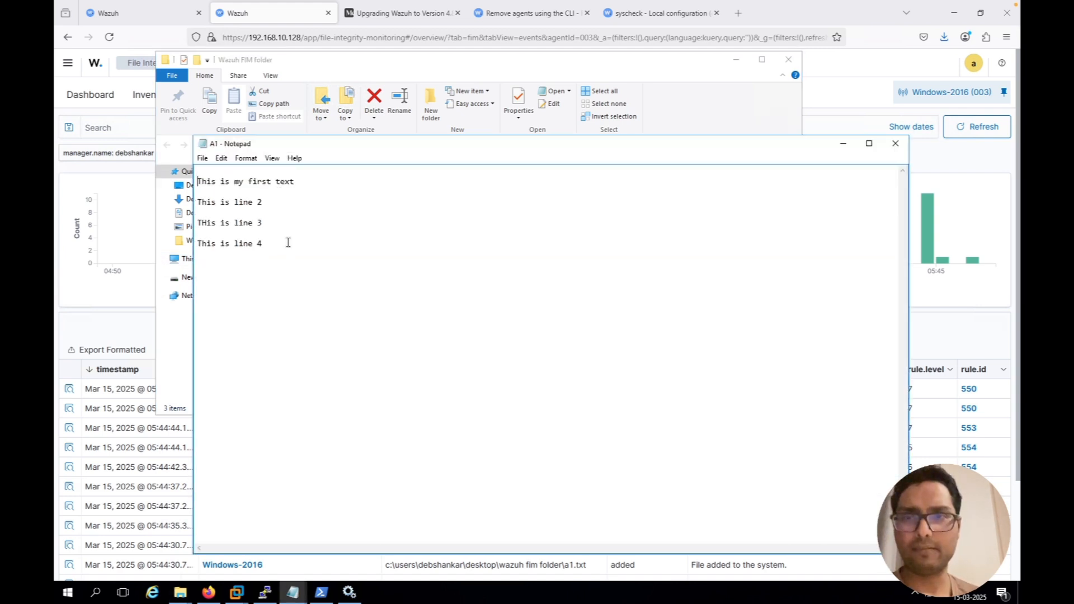
key(BackSpace)
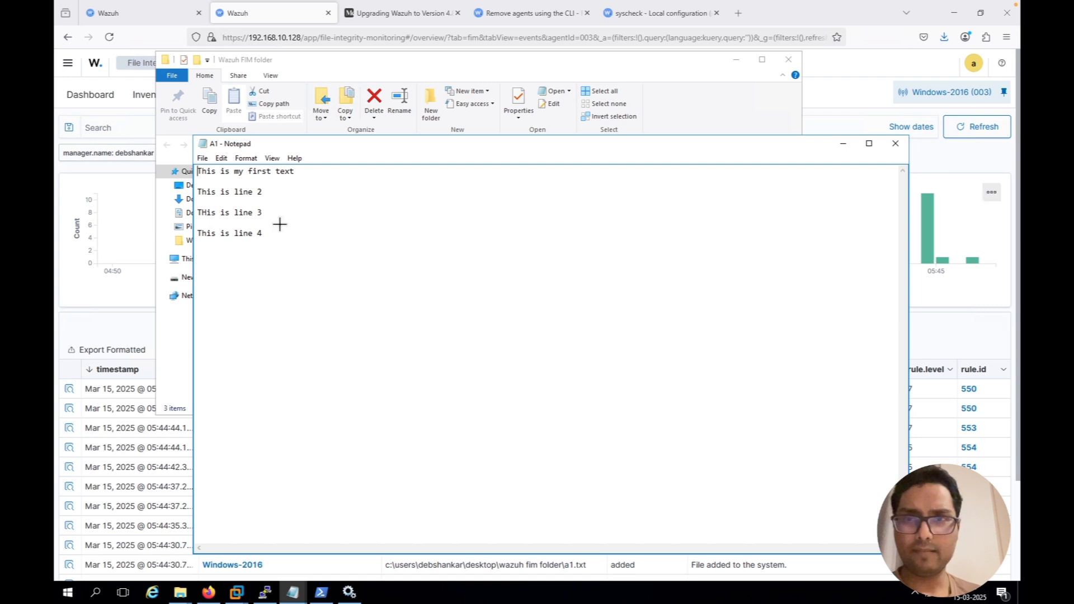
key(Return)
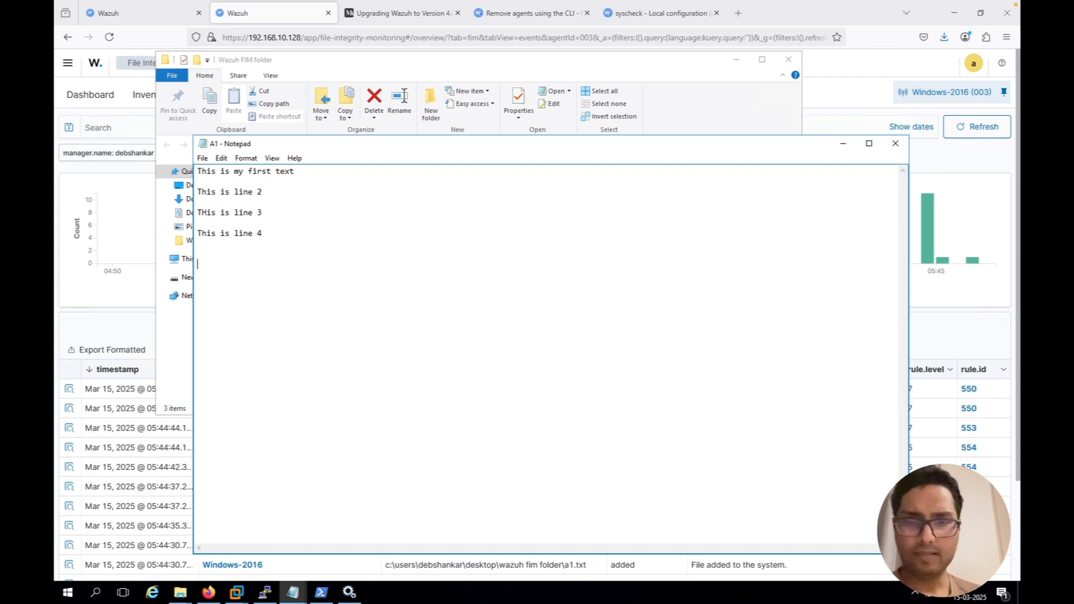
text(This is L)
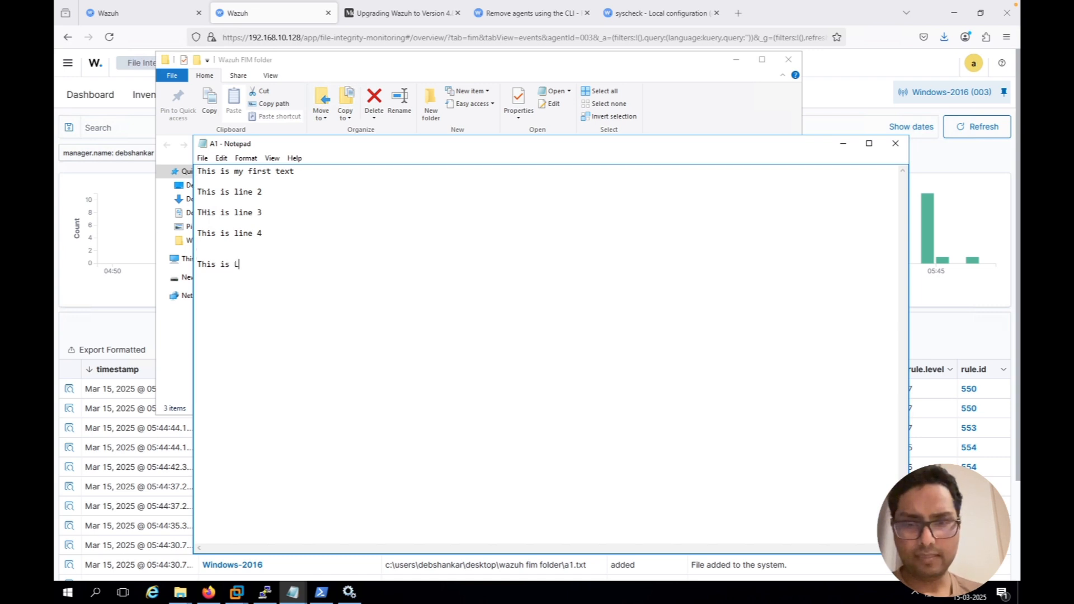
text(ine 10 )
text(Th)
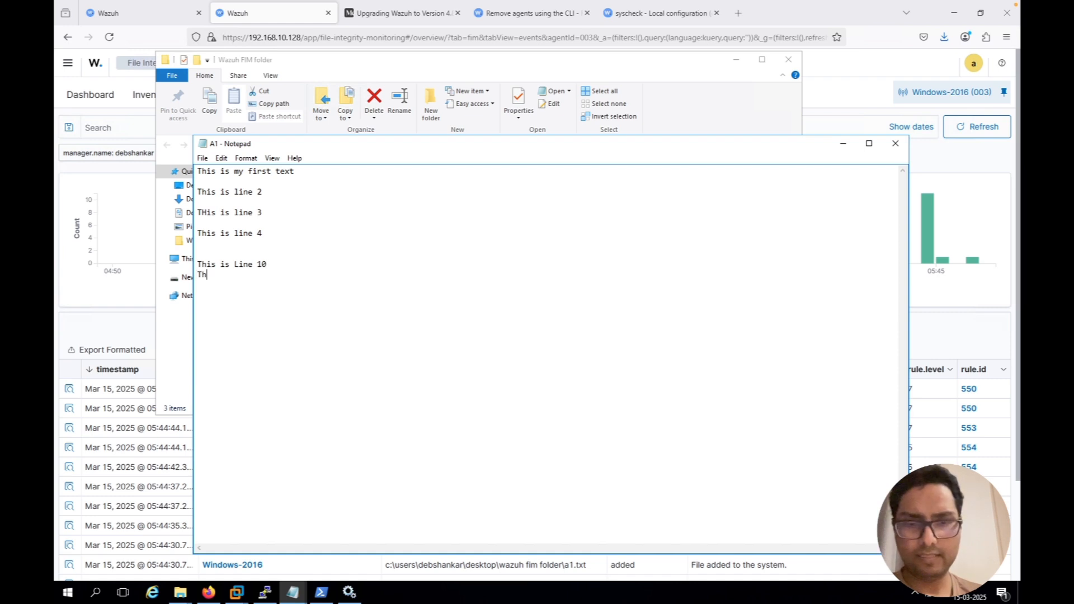
text(is is line 9)
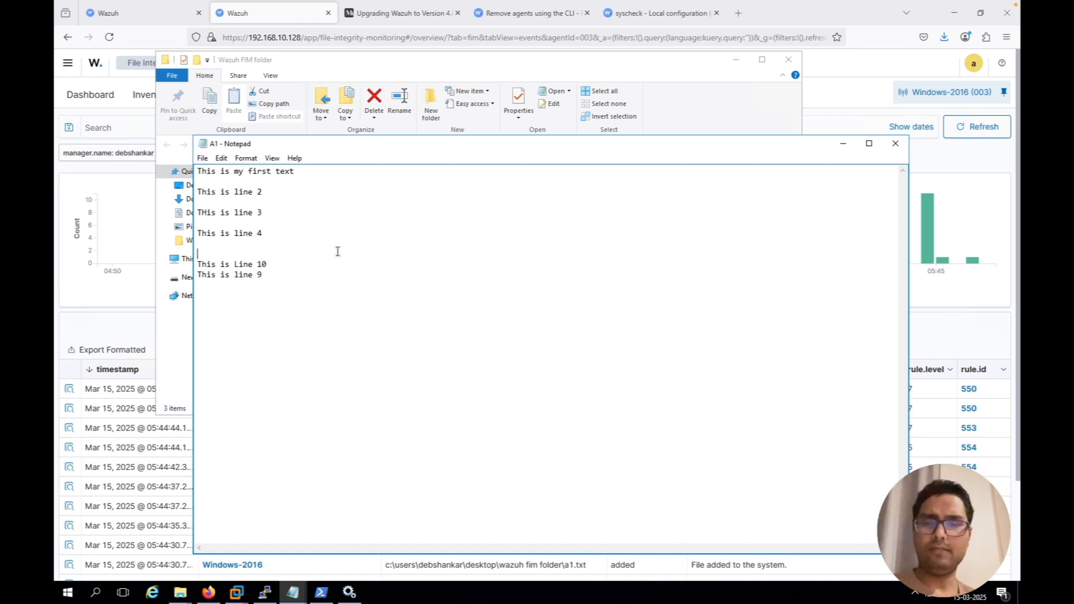
Return to the Wazuh events, examine the newest listed a1.txt modified event's syscheck fields for changed text, and close the details
click(949, 157)
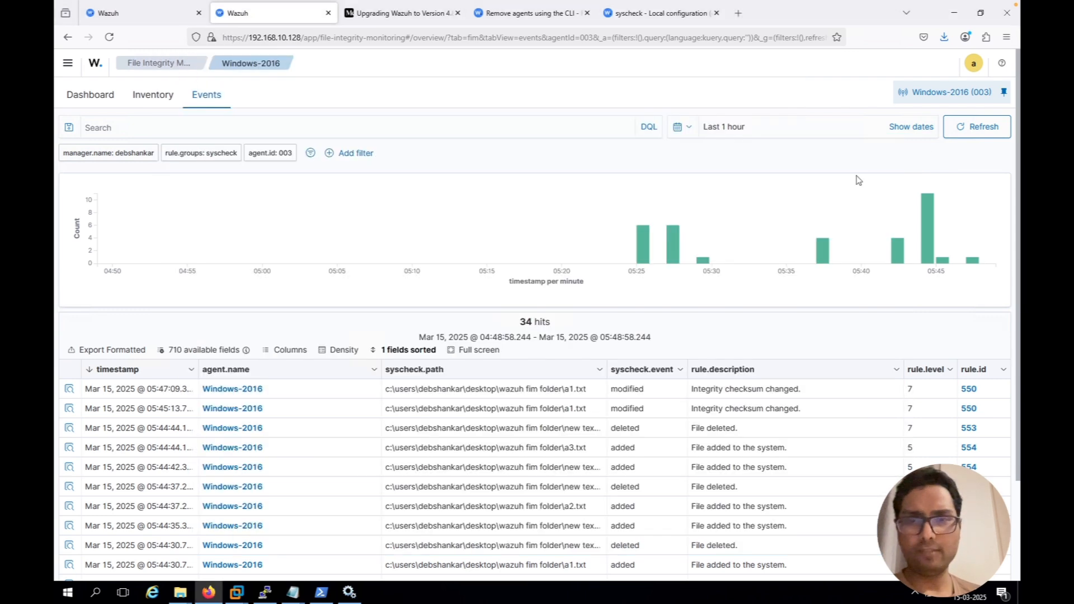
click(68, 391)
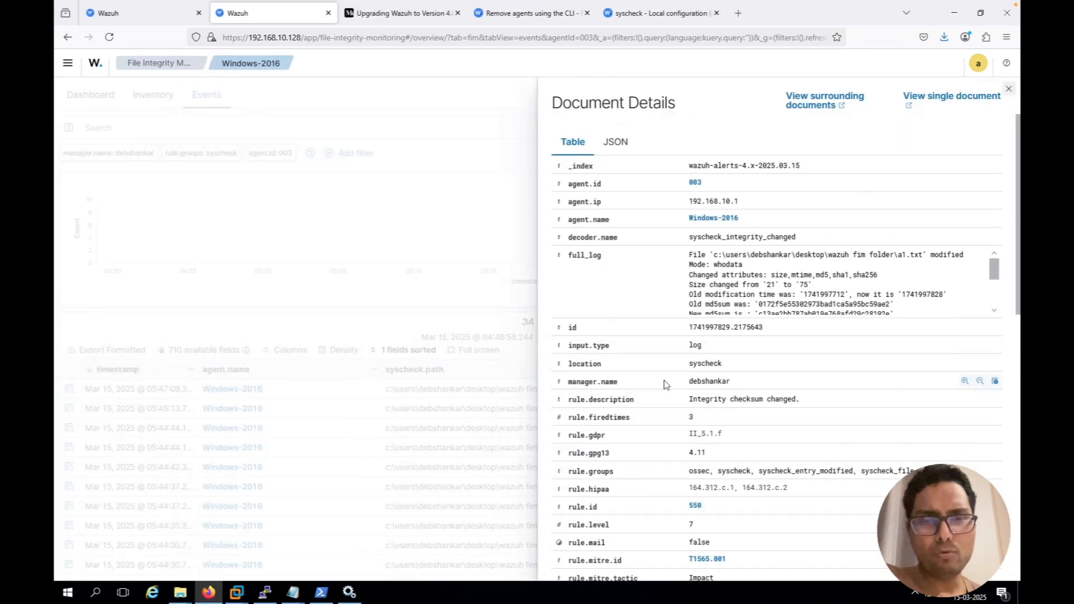
scroll(665, 385, down, 3)
scroll(664, 384, down, 3)
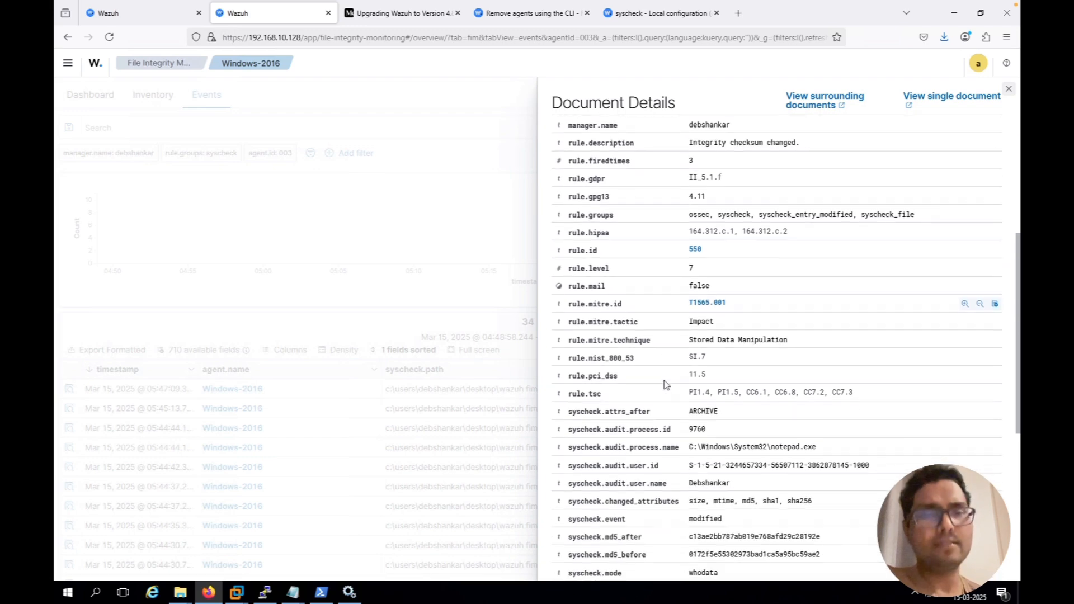
scroll(665, 385, down, 2)
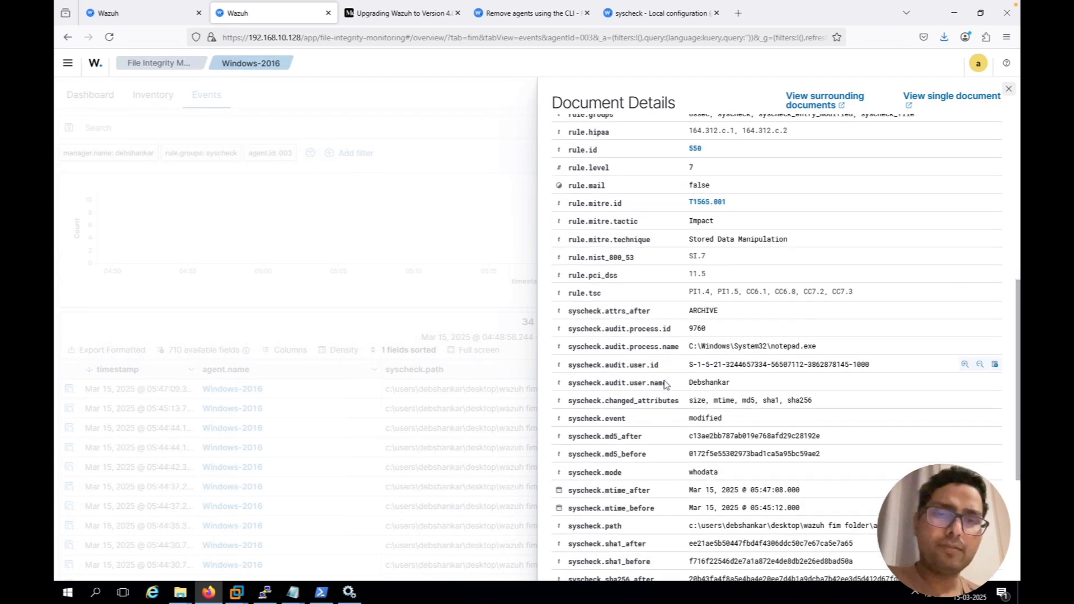
scroll(665, 385, down, 1)
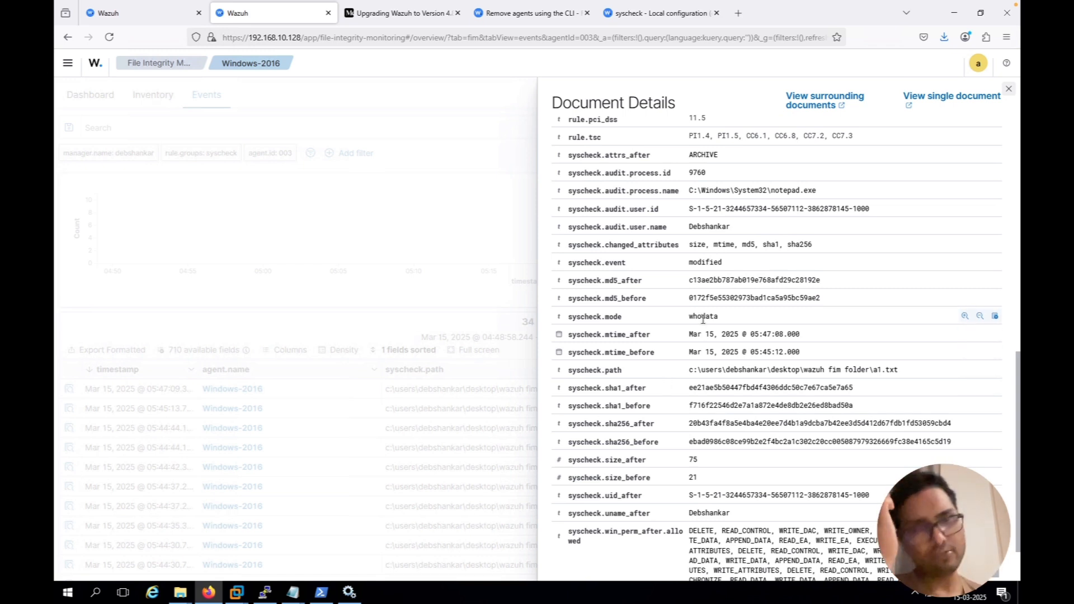
scroll(702, 319, down, 1)
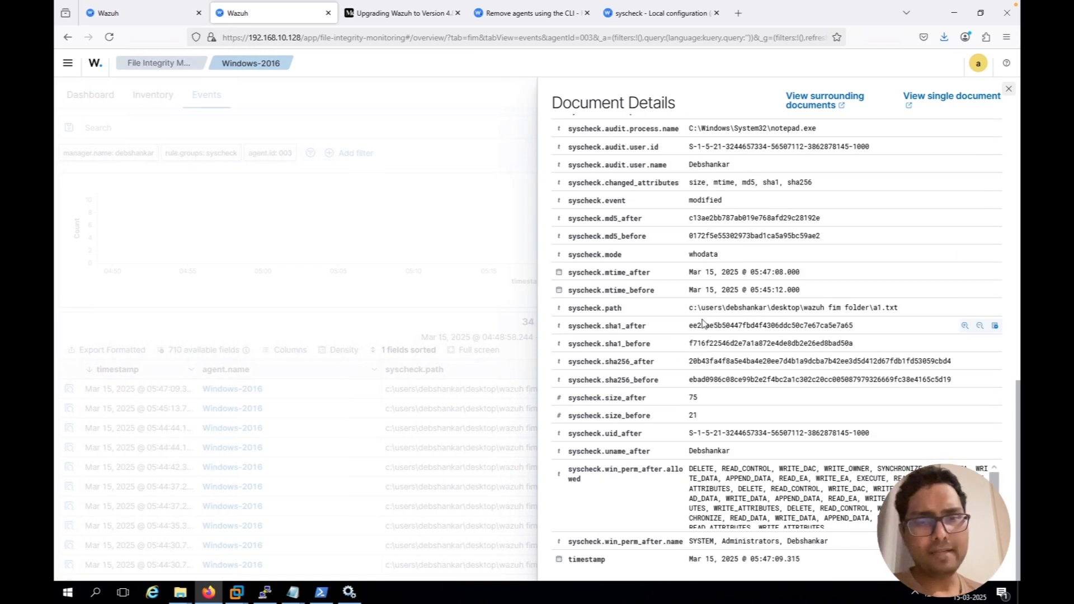
scroll(702, 323, up, 7)
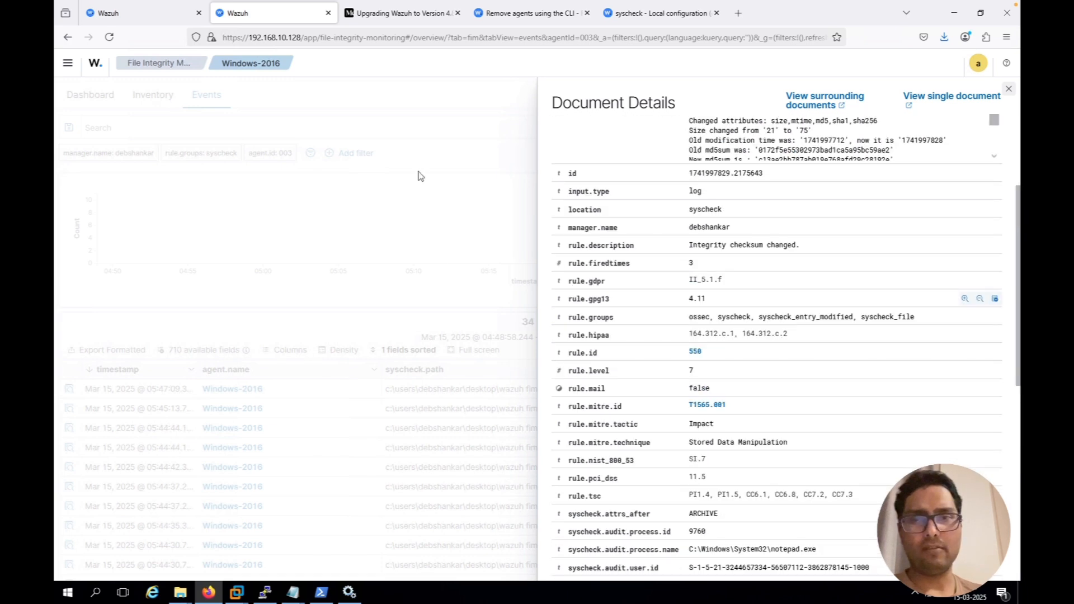
click(345, 429)
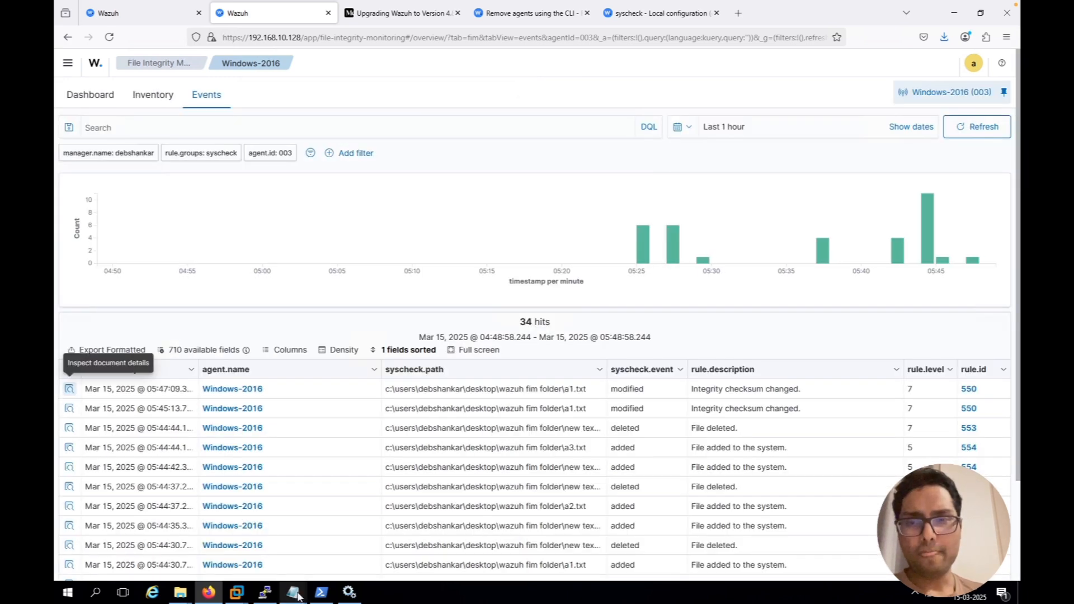
Switch back to the A1 Notepad window, save the edited text file, and close it
click(297, 593)
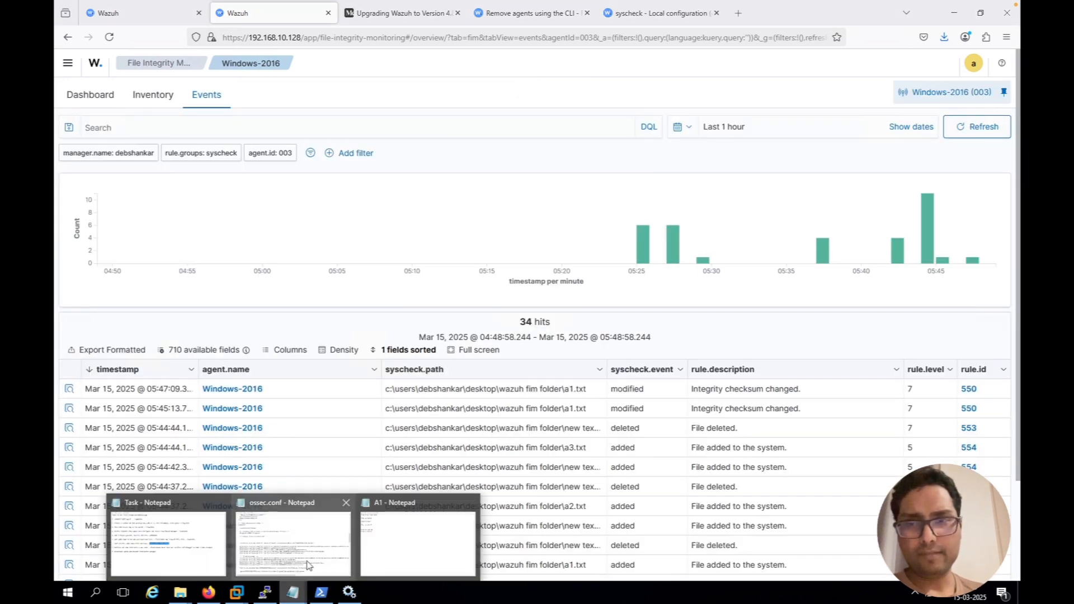
click(378, 537)
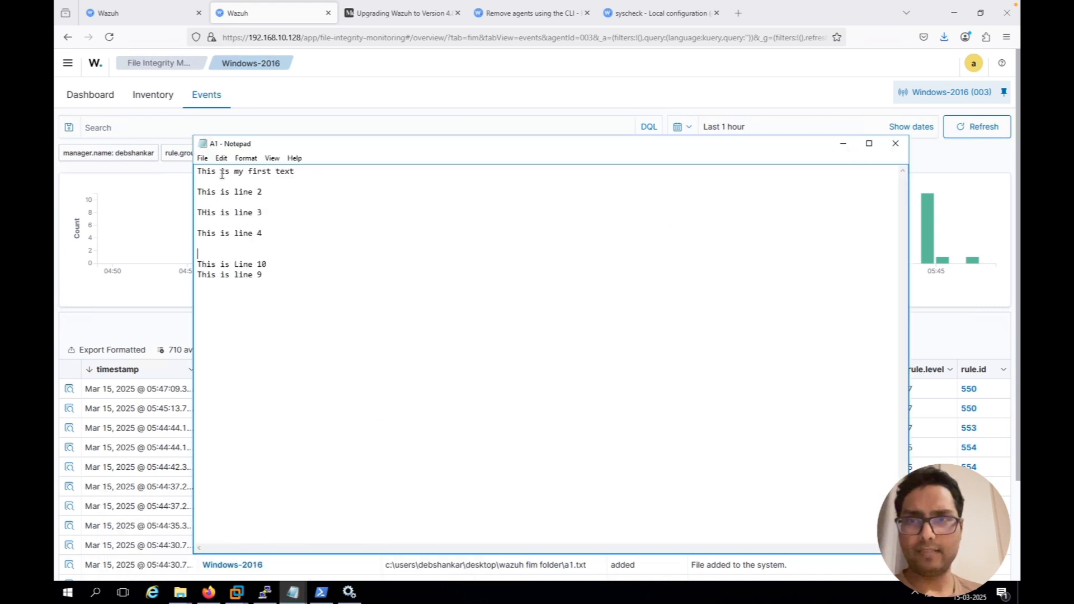
click(203, 159)
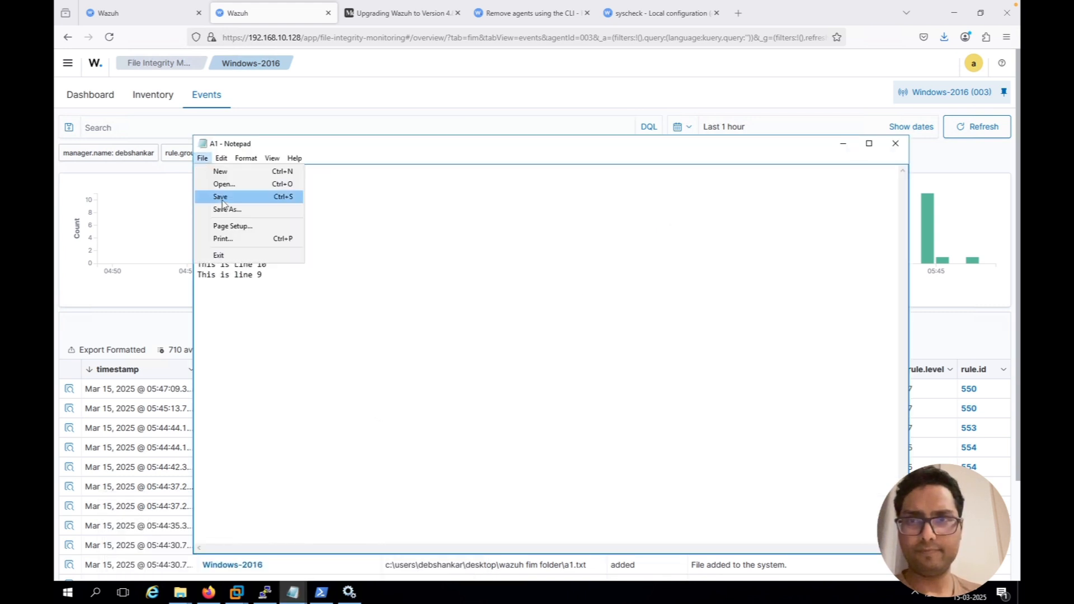
click(222, 197)
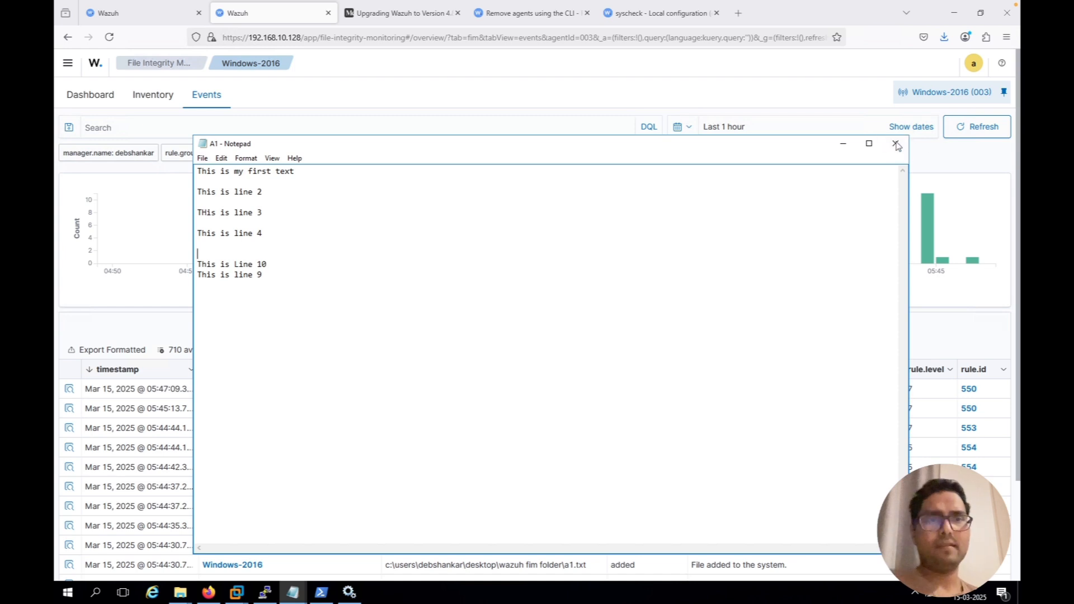
click(896, 145)
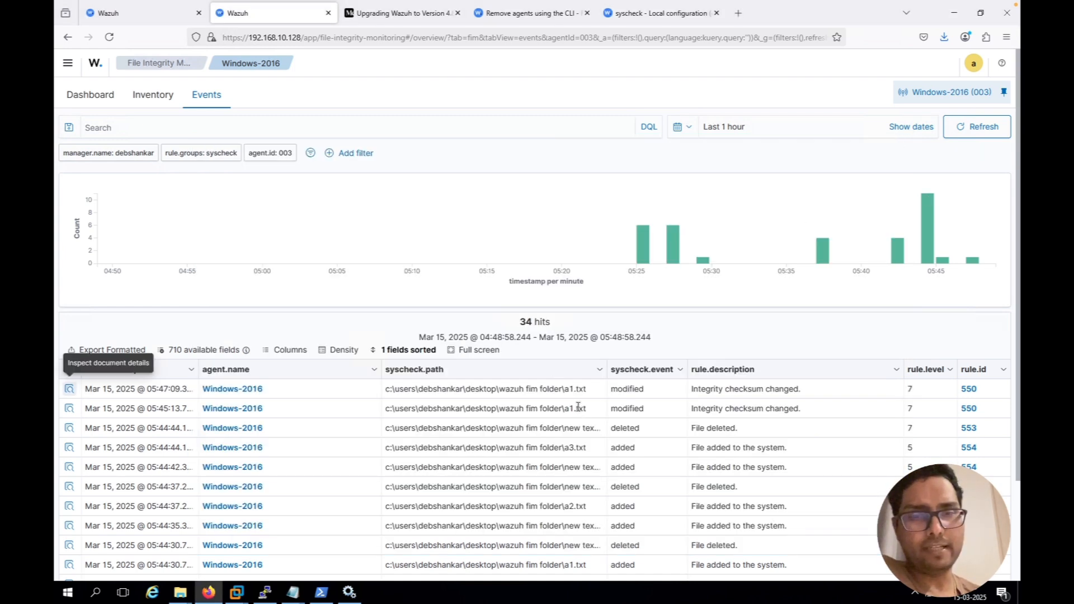
Refresh the Windows-2016 FIM events and examine the syscheck.diff field in the newest a1.txt modified event's document details
click(982, 128)
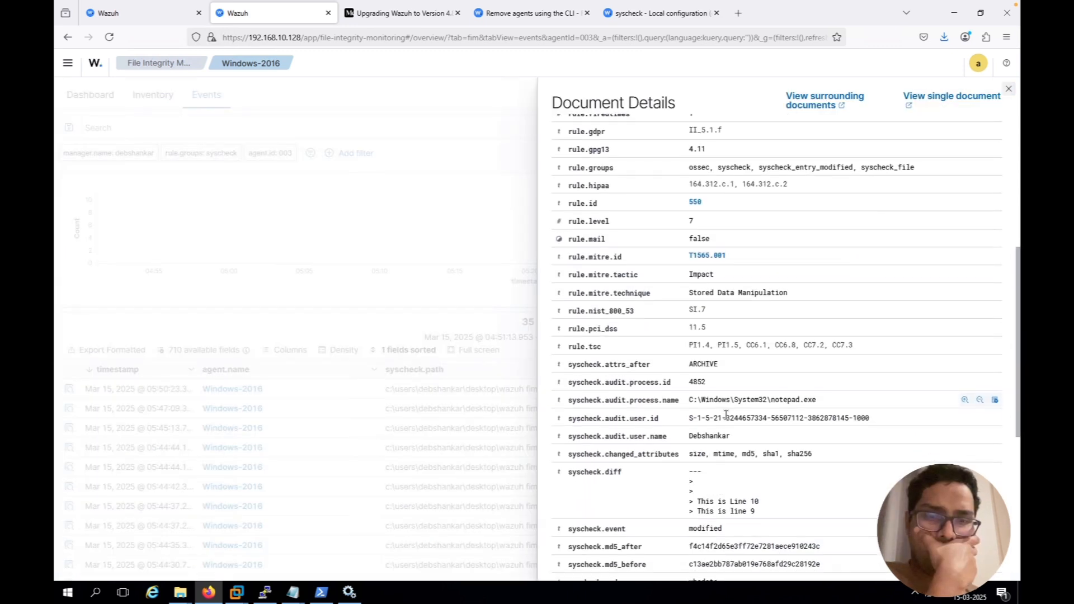
scroll(726, 419, down, 2)
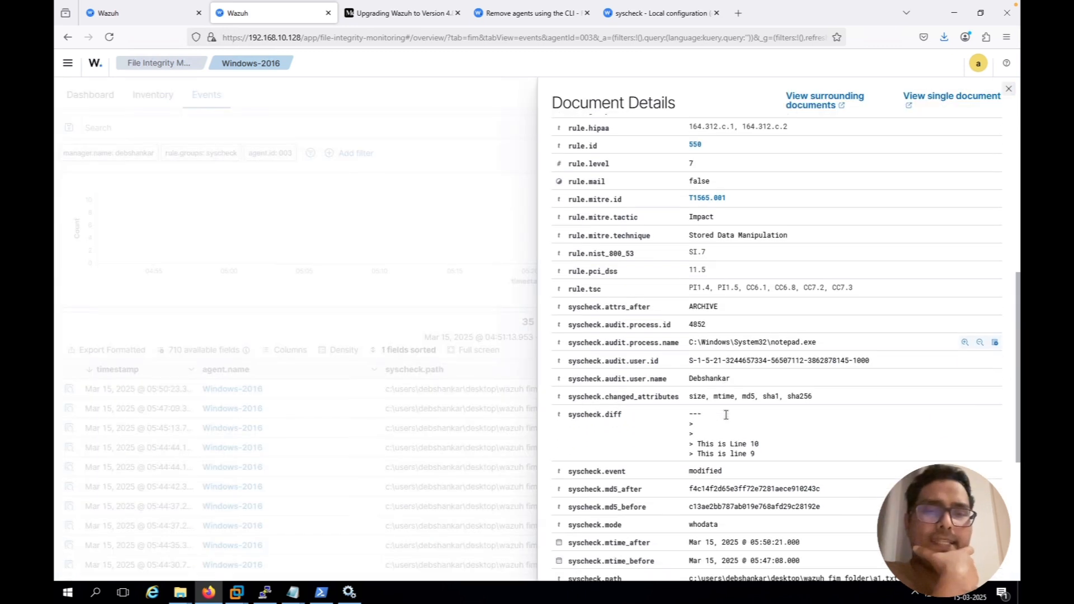
scroll(726, 420, down, 2)
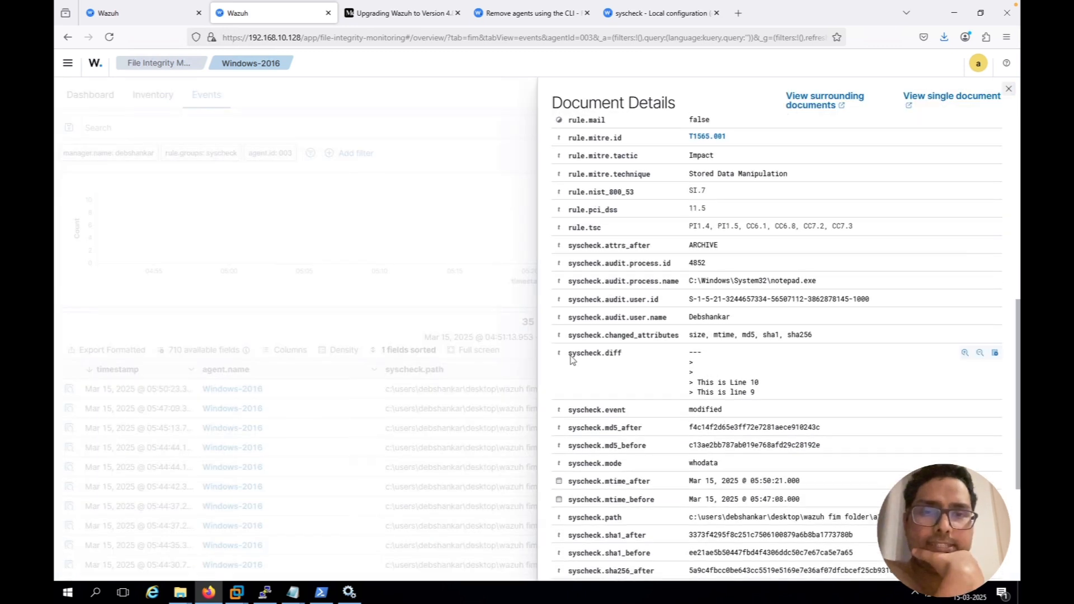
drag(569, 353, 625, 358)
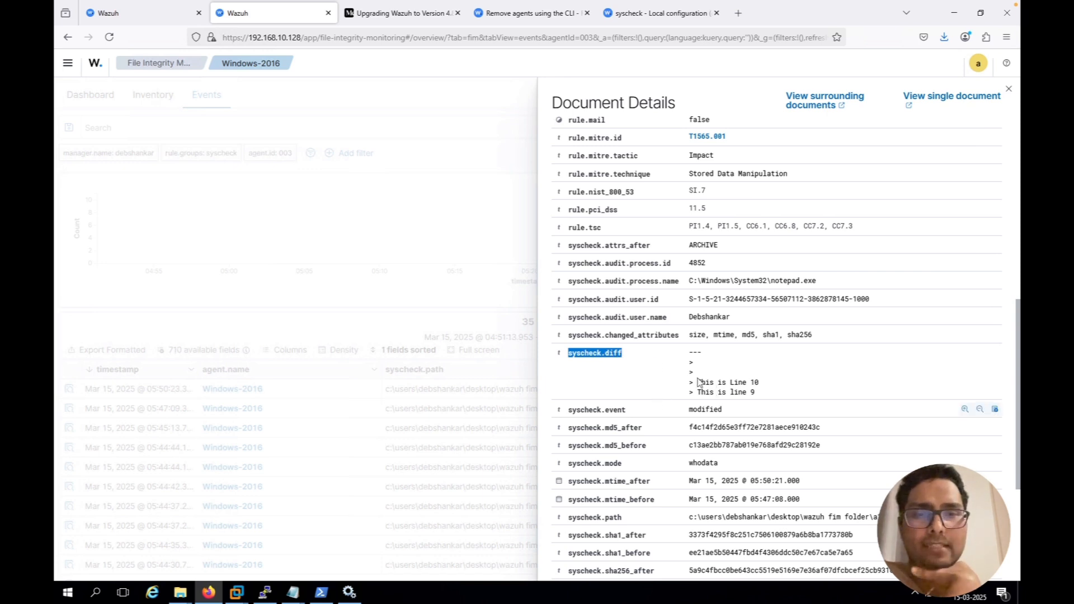
drag(757, 381, 720, 392)
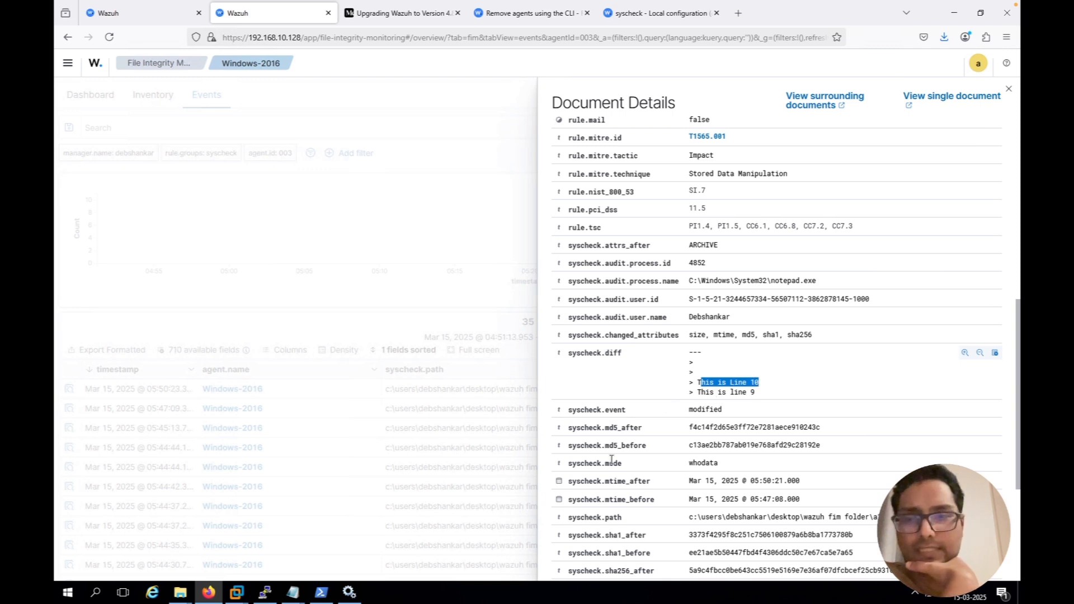
click(297, 593)
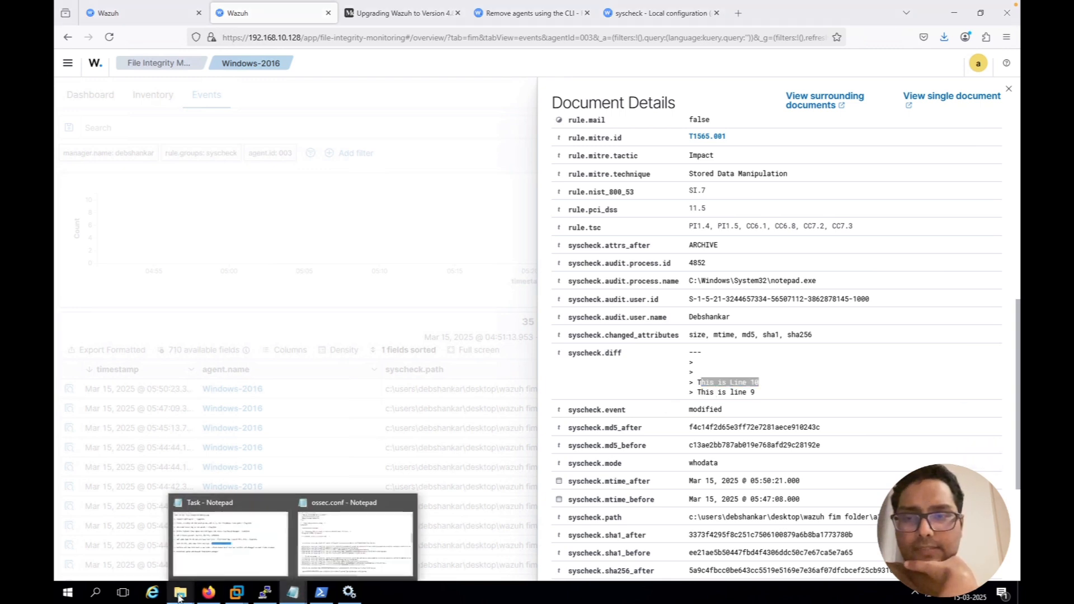
Open A1 from the Wazuh FIM folder, review its last two lines, close it, and return to the Wazuh document details
mouse_move(179, 597)
click(150, 548)
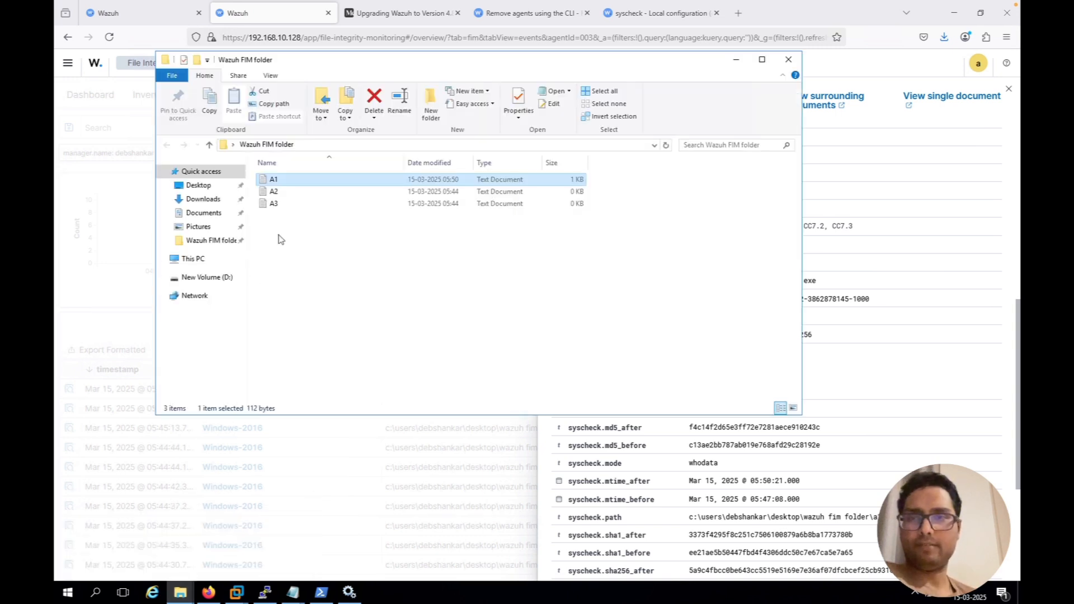
double_click(273, 178)
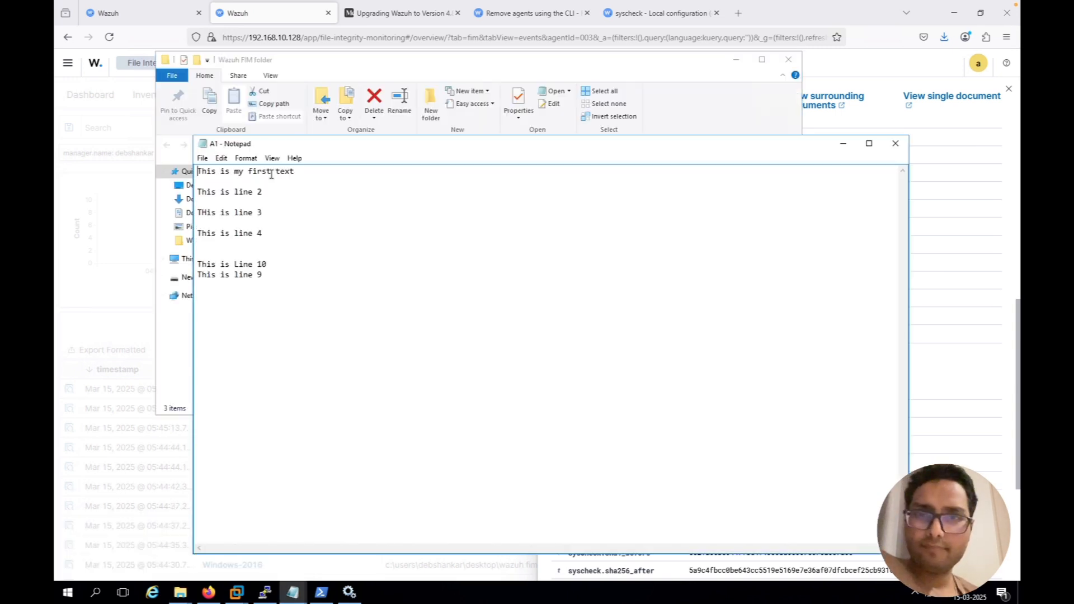
drag(263, 275, 195, 266)
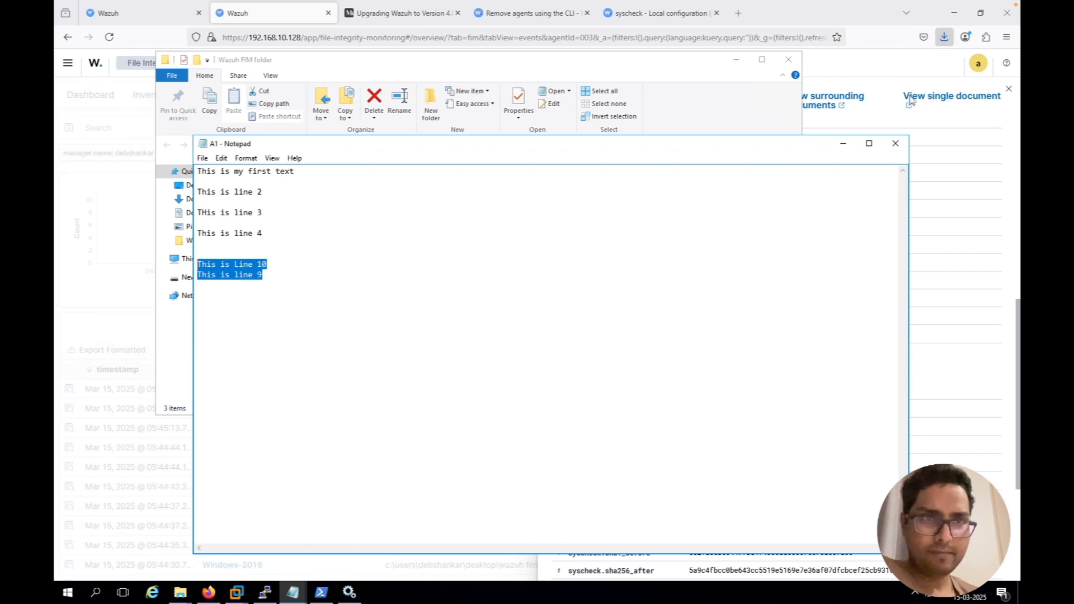
click(895, 144)
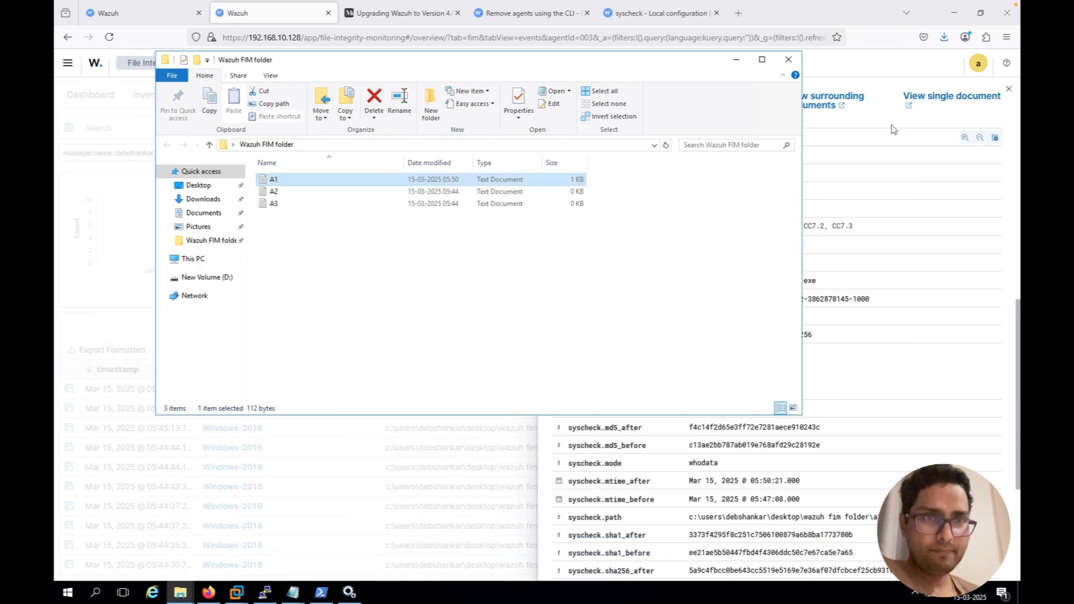
click(892, 125)
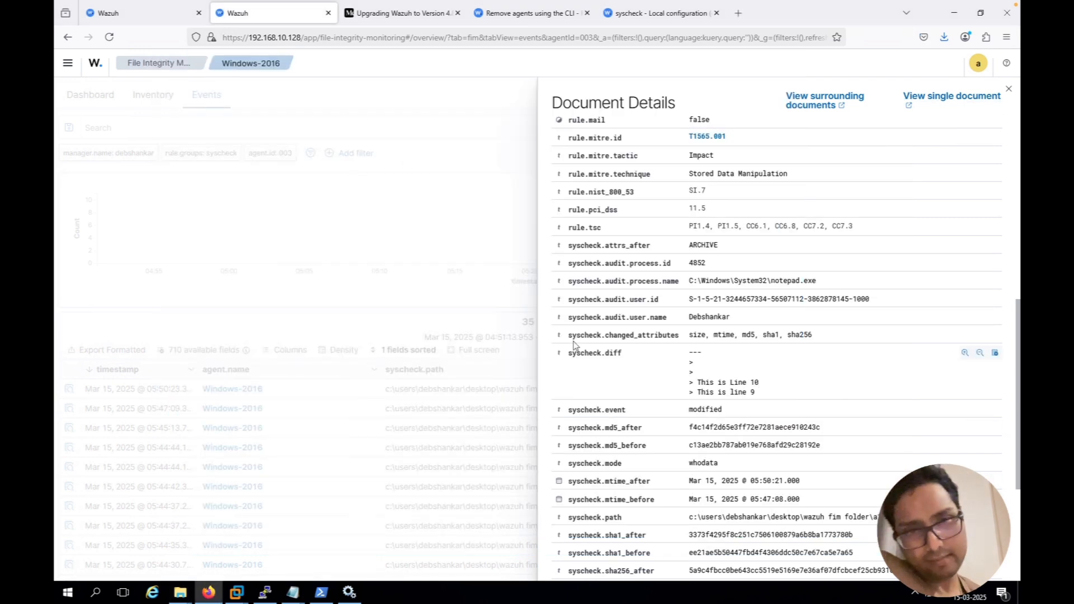
Examine the syscheck.diff field in the open a1.txt event details for the added lines
drag(606, 354, 790, 399)
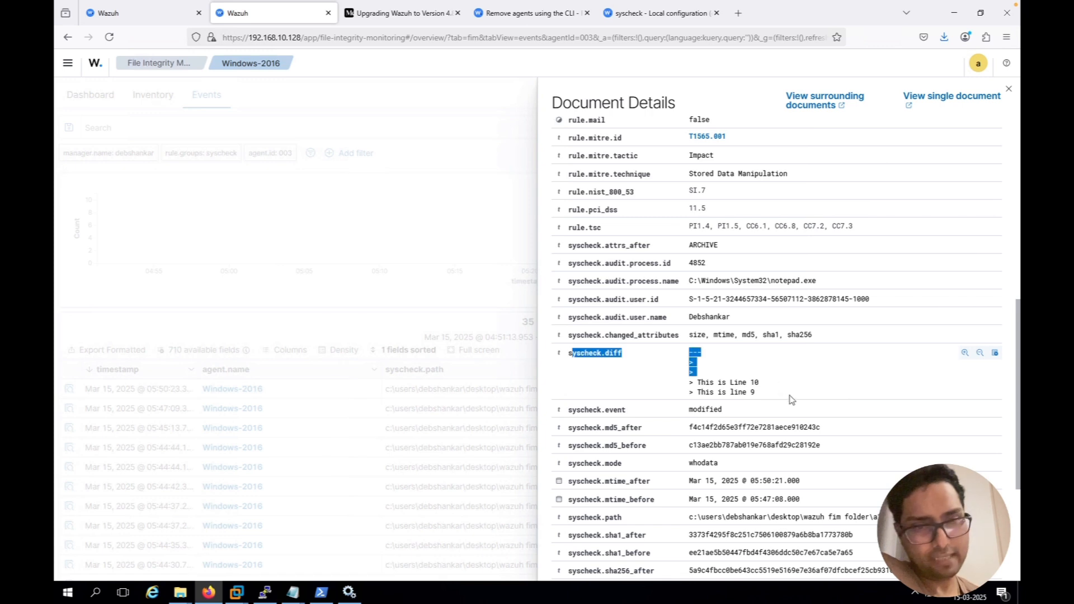
click(763, 378)
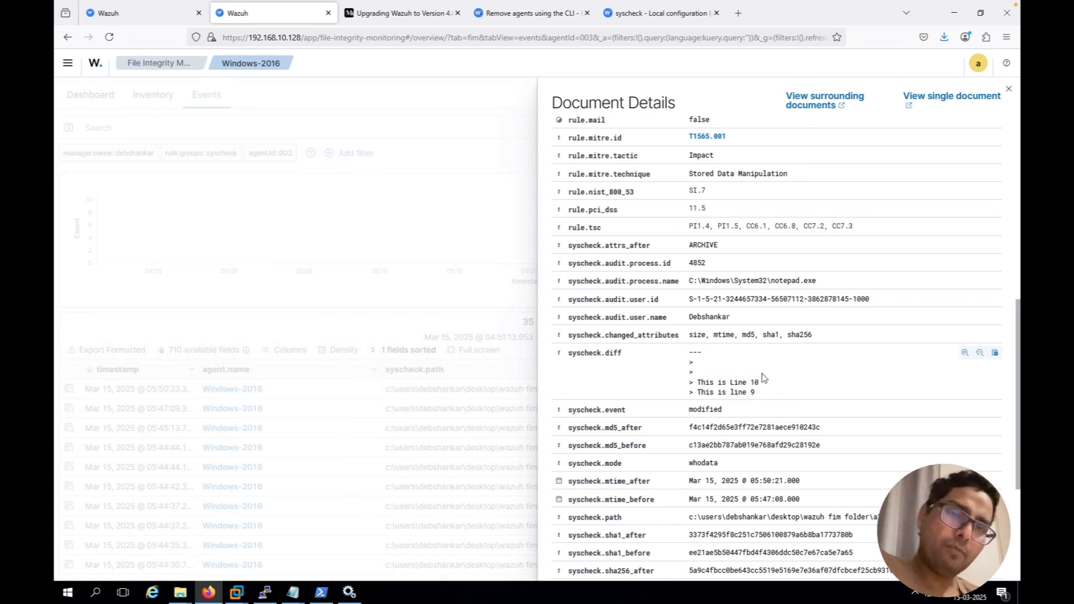
double_click(698, 352)
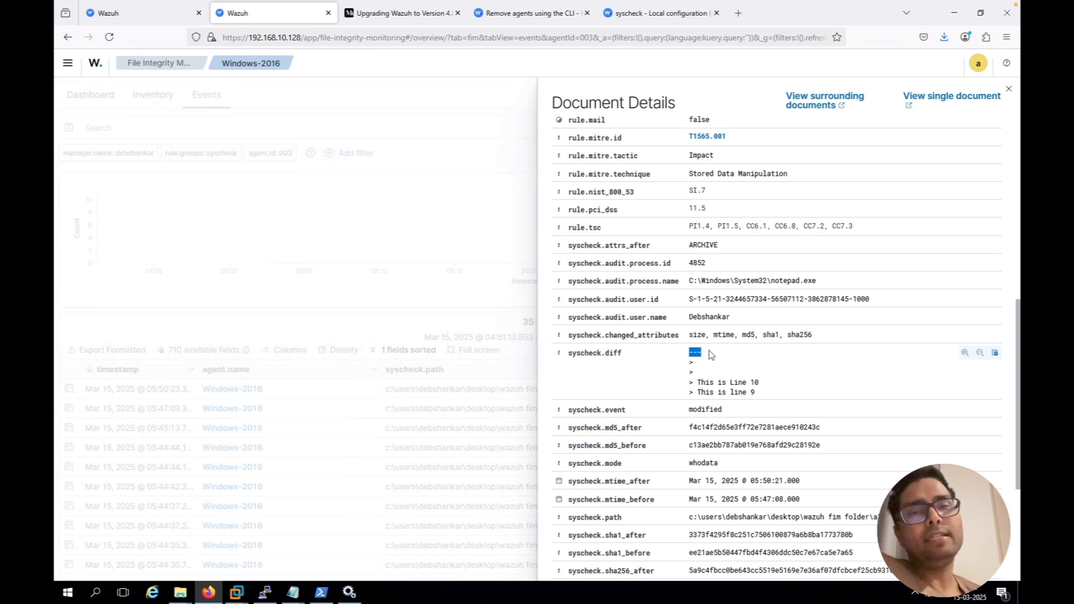
double_click(709, 351)
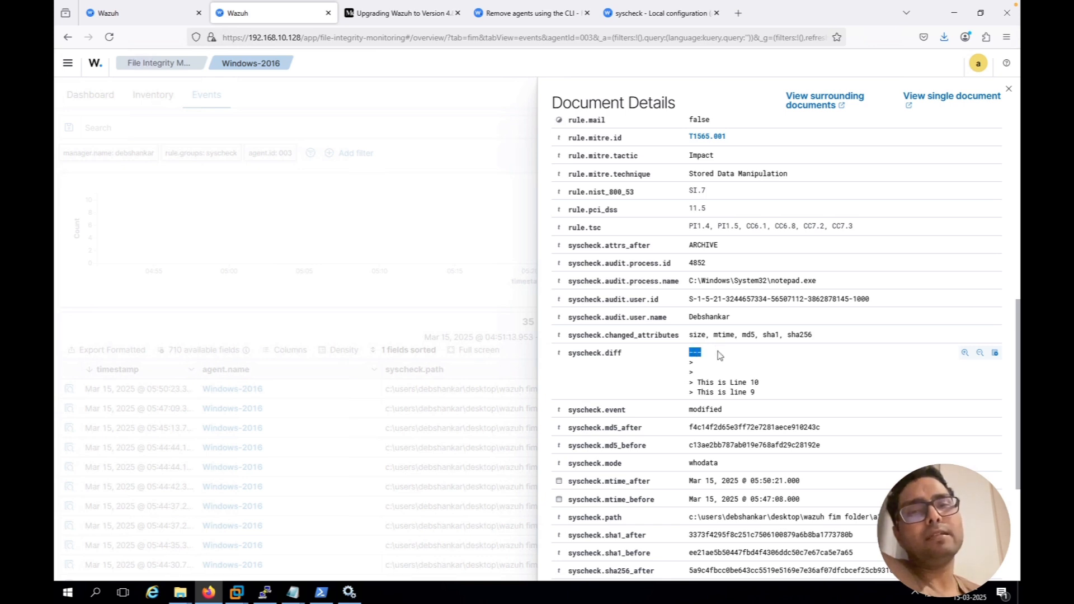
click(720, 355)
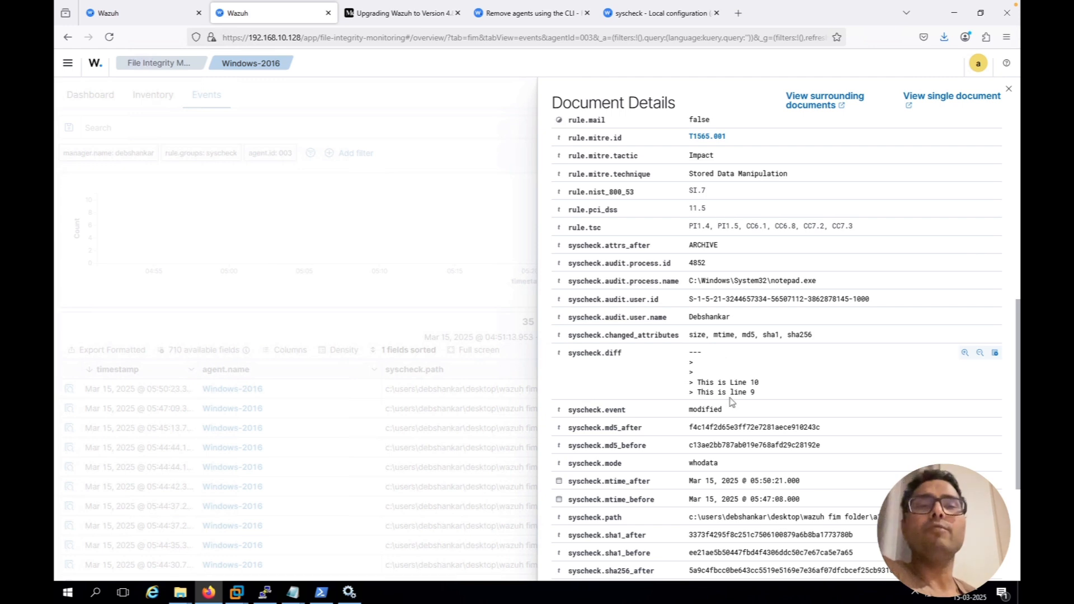
drag(756, 393, 687, 386)
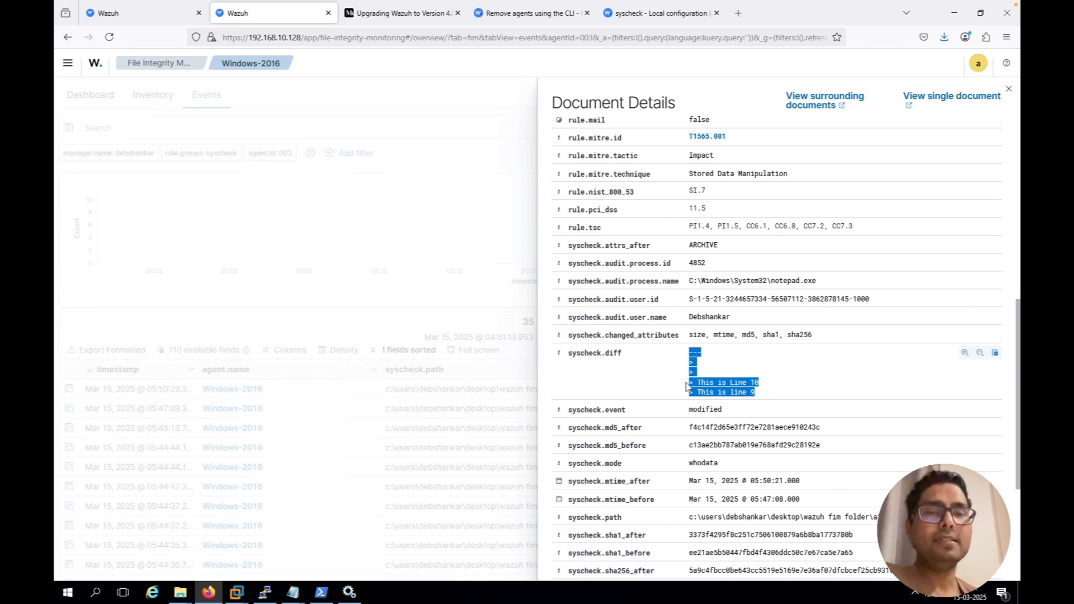
click(785, 389)
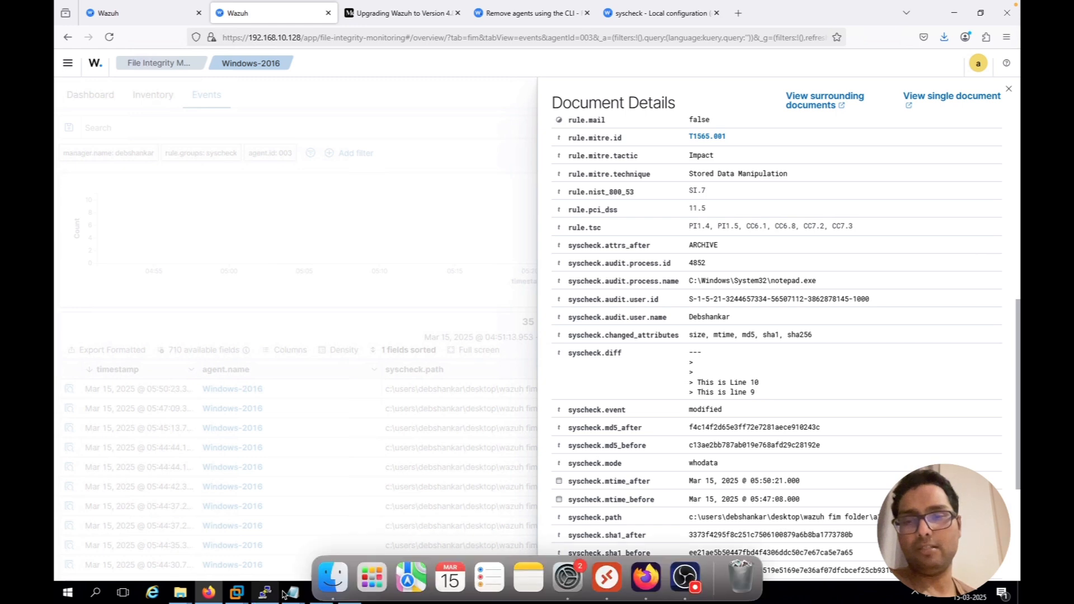
Switch to the Task notes in Notepad and append "--complete" to item 7 about editing A1.txt
mouse_move(293, 594)
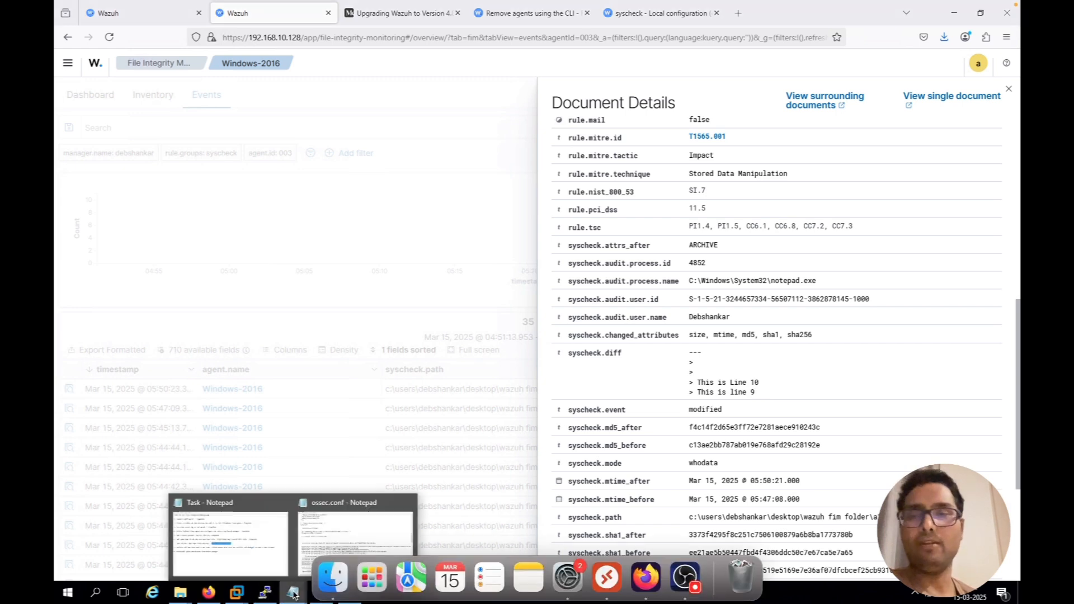
click(261, 535)
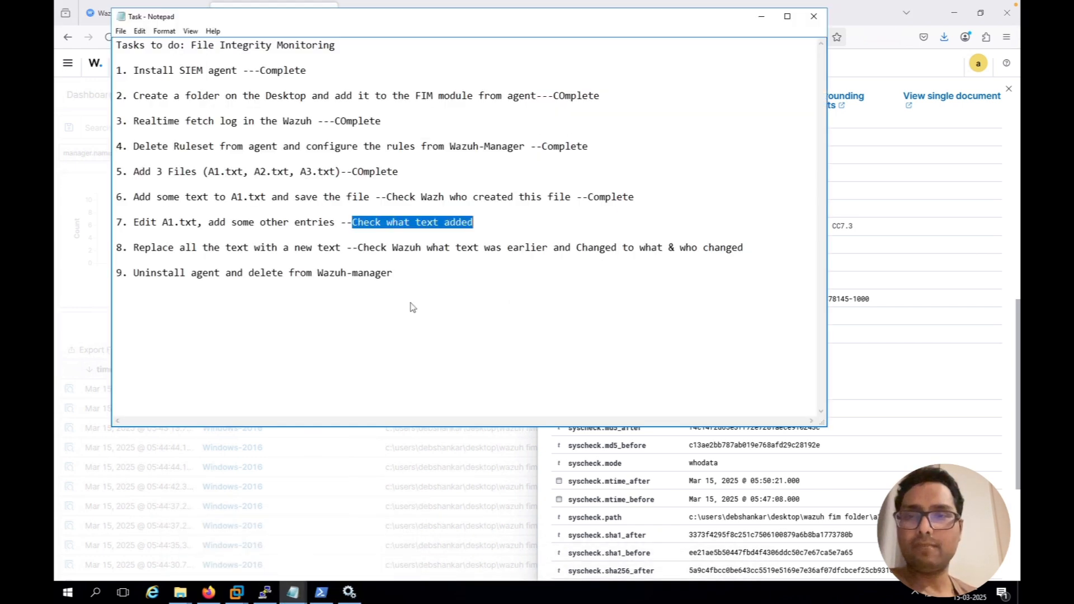
click(489, 223)
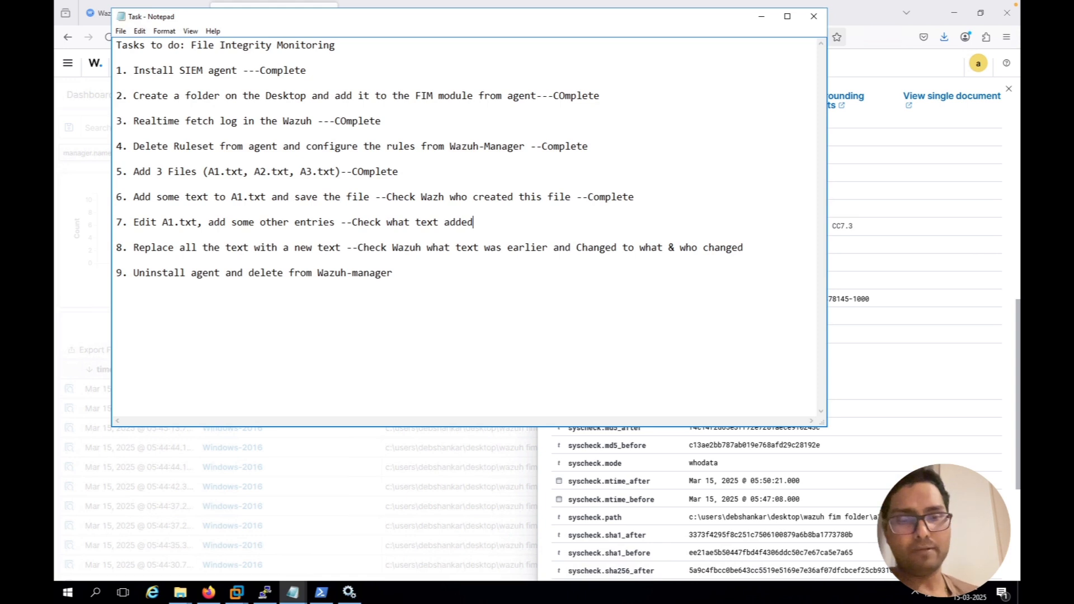
text(--com)
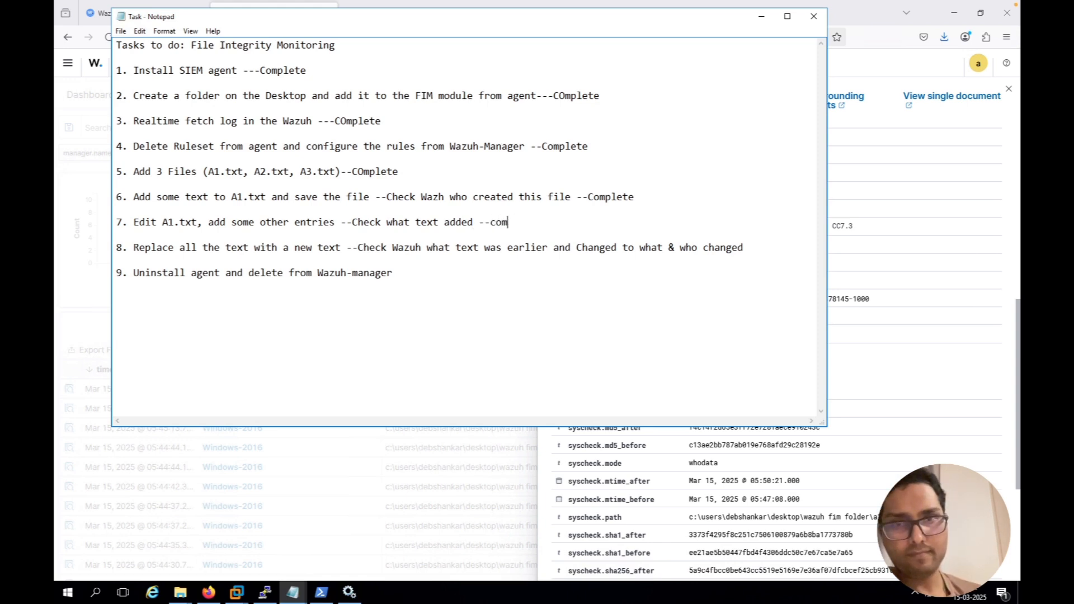
text(plete)
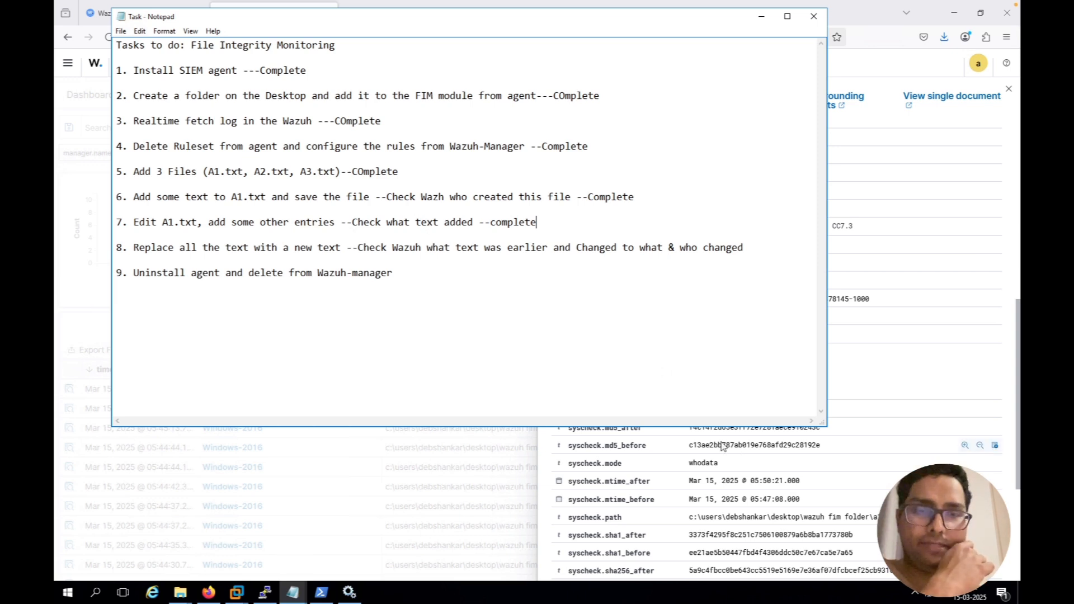
Review task 8 about replacing all the text, and open A1 from the Wazuh FIM folder
scroll(731, 492, up, 3)
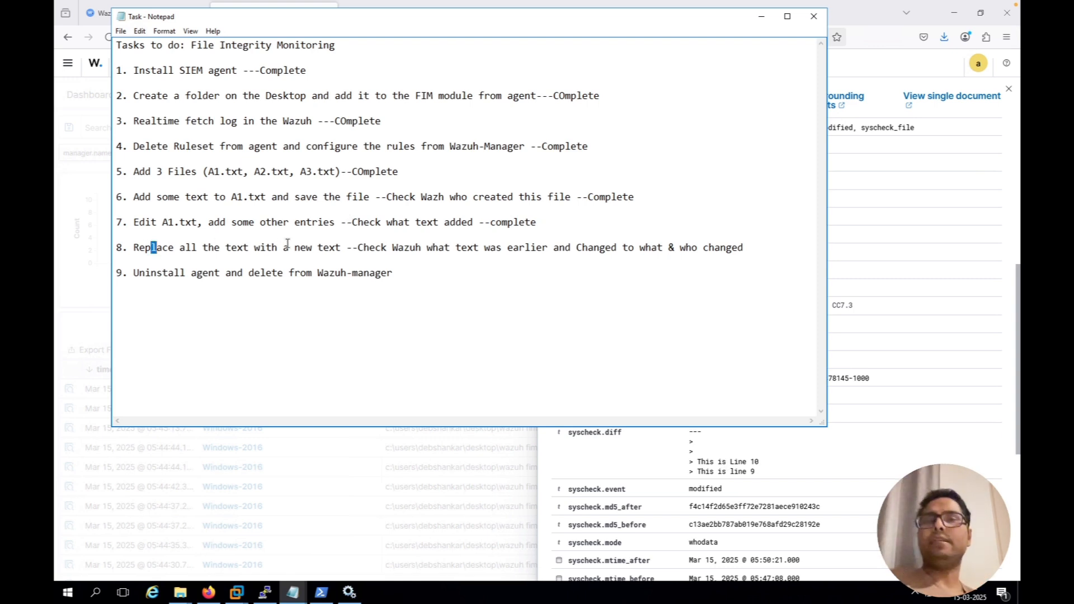
drag(151, 247, 340, 246)
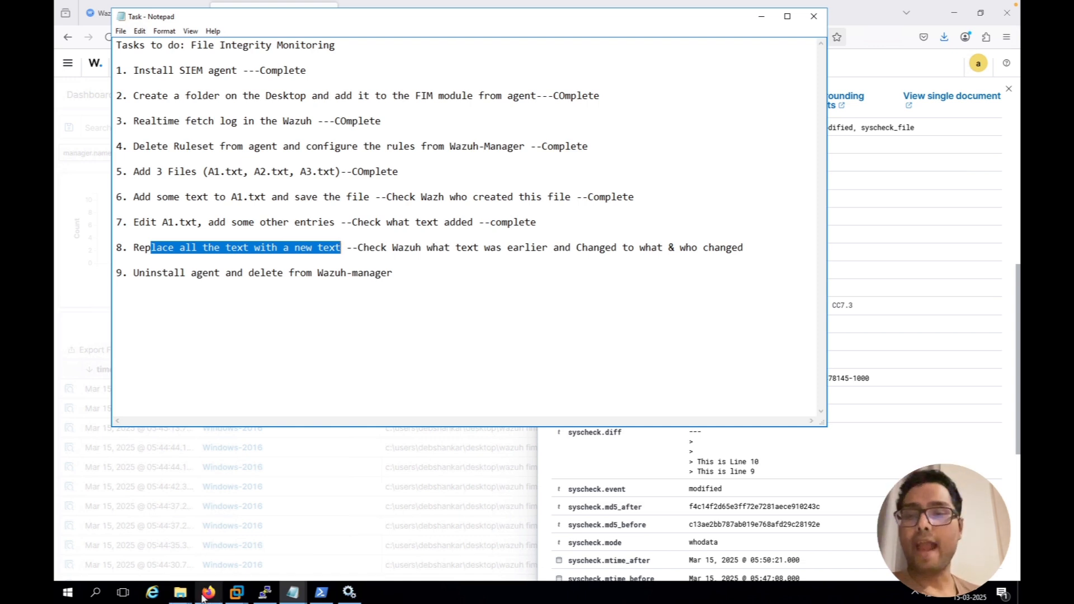
mouse_move(293, 590)
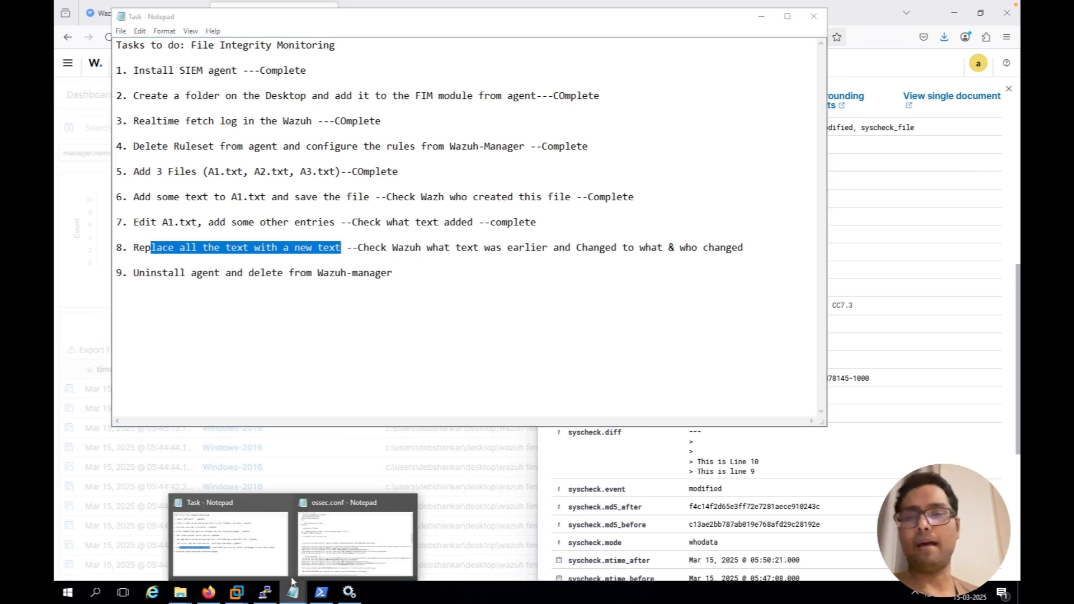
mouse_move(180, 592)
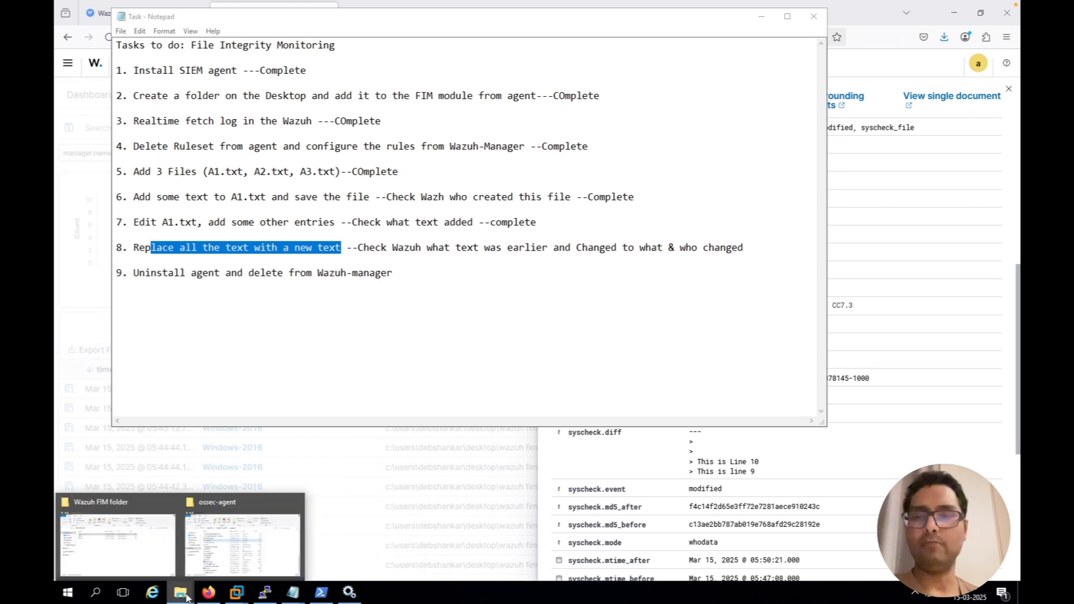
click(157, 538)
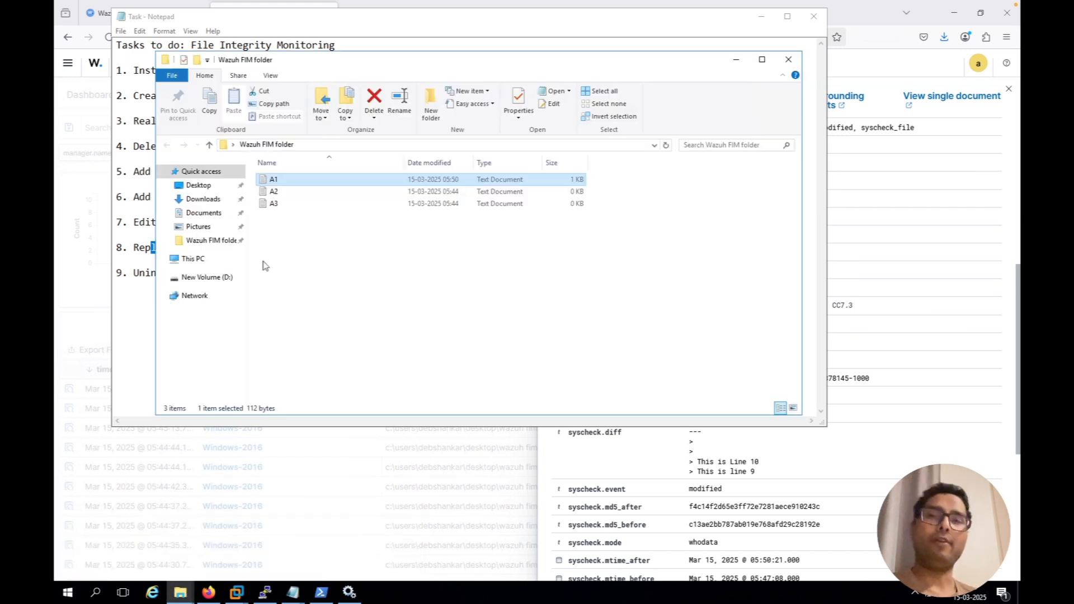
double_click(295, 180)
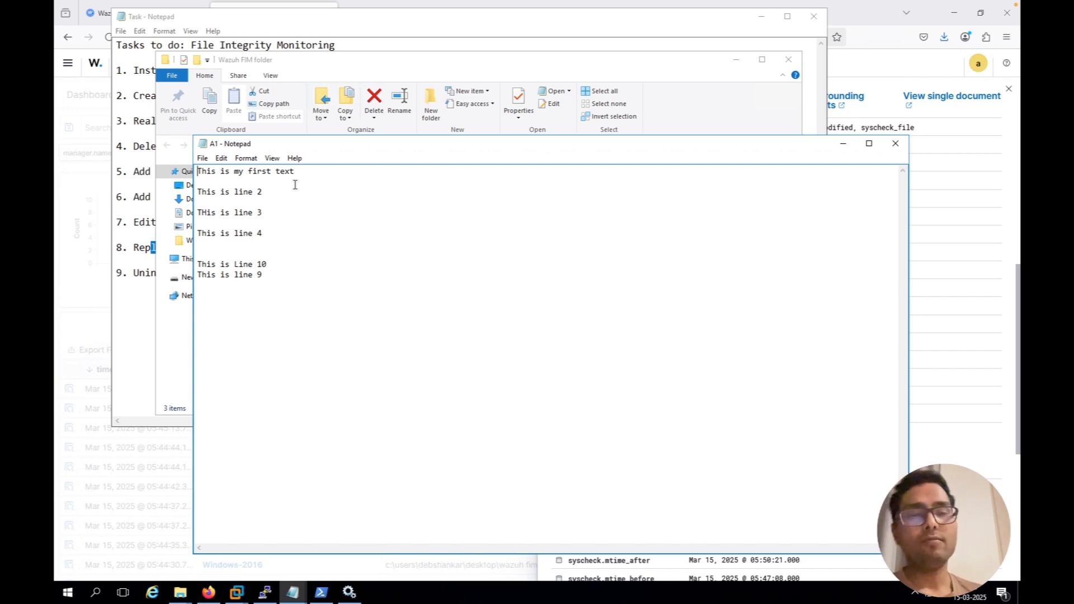
Replace all the text in A1 with "Now this is a fresh and new file" and save the file
key(ctrl+a)
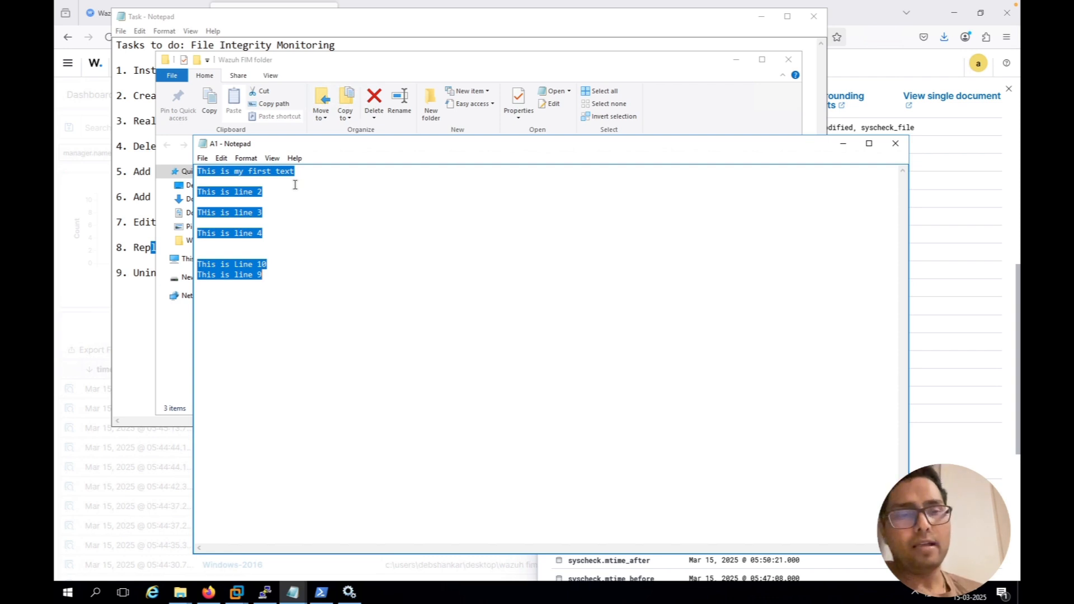
key(Delete)
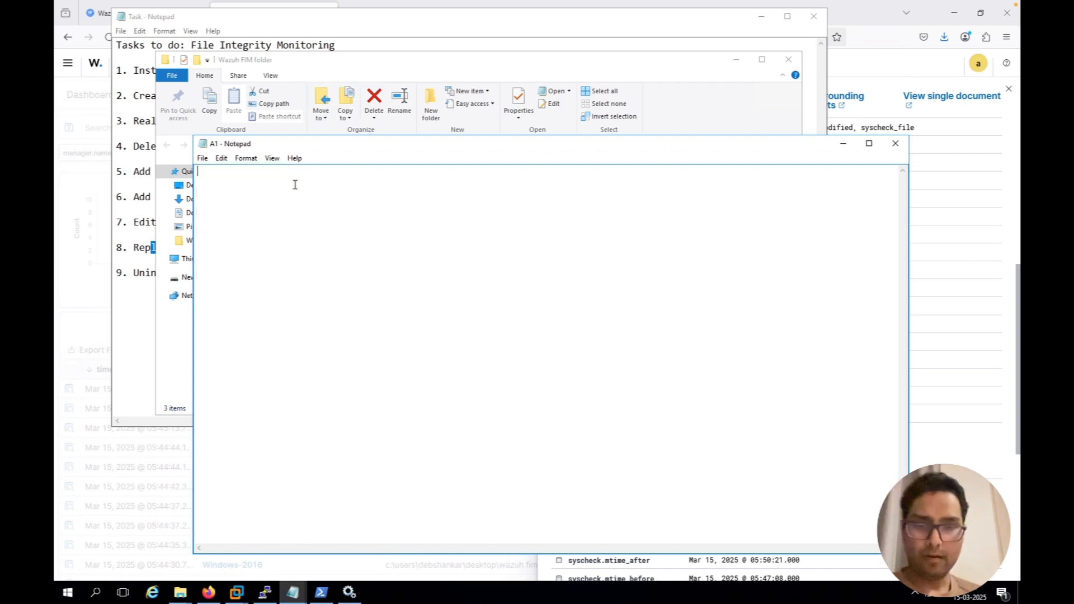
text(Now this)
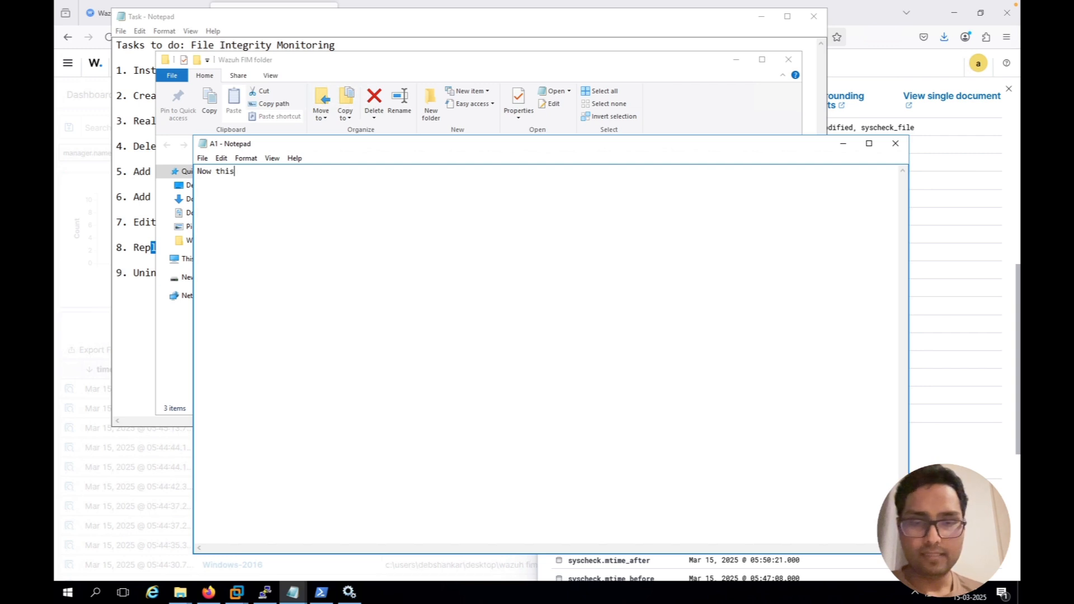
text( is a fresh)
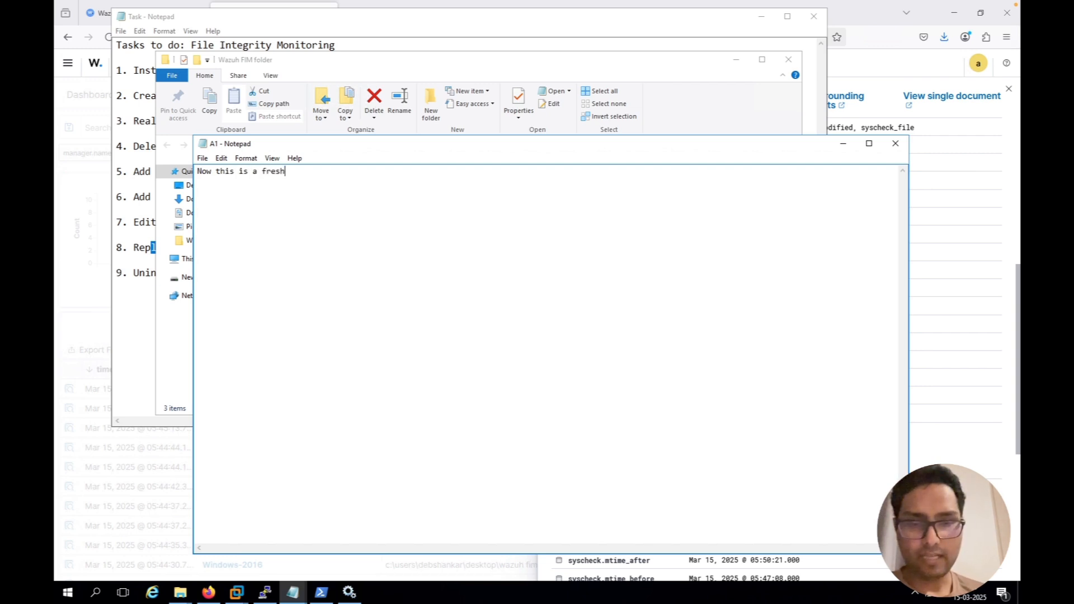
text( and new fi)
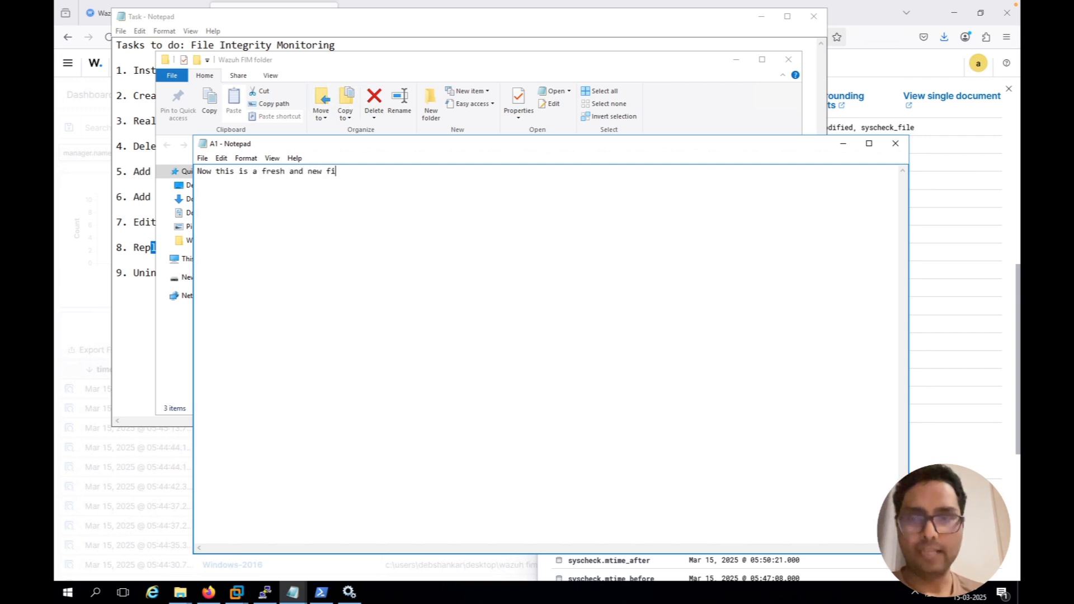
text(le)
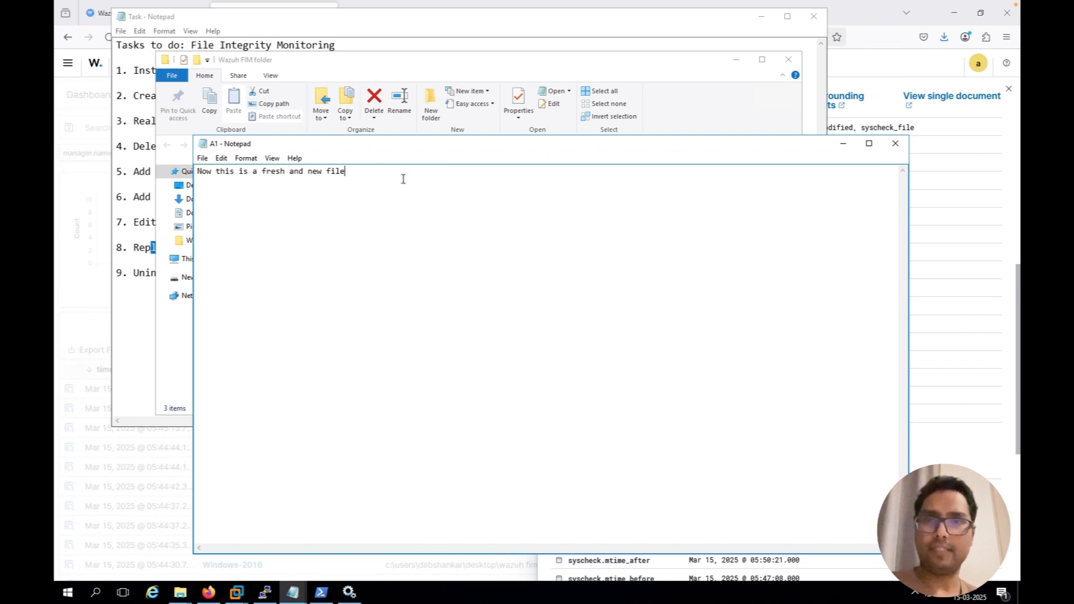
click(201, 159)
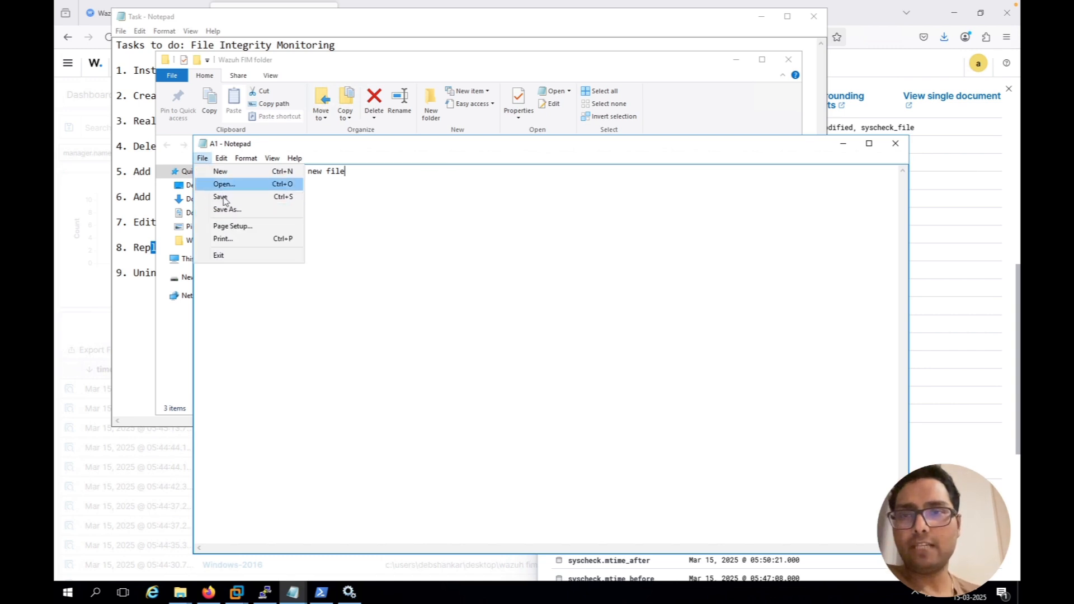
click(223, 197)
Return to Wazuh, refresh the Windows-2016 FIM events, and examine the syscheck fields of the newest a1.txt modified event
click(88, 315)
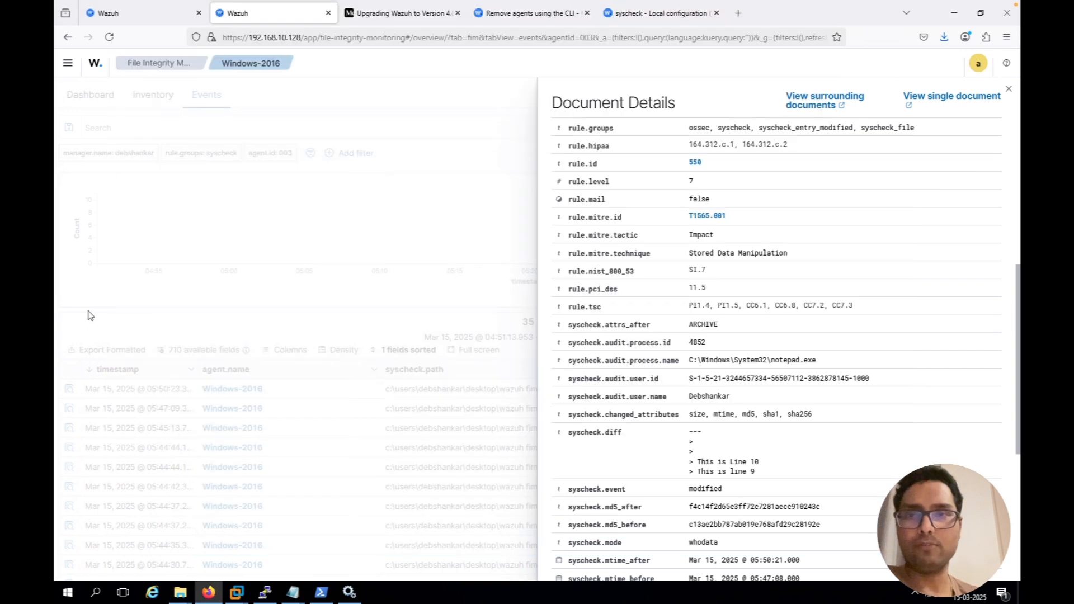
click(503, 281)
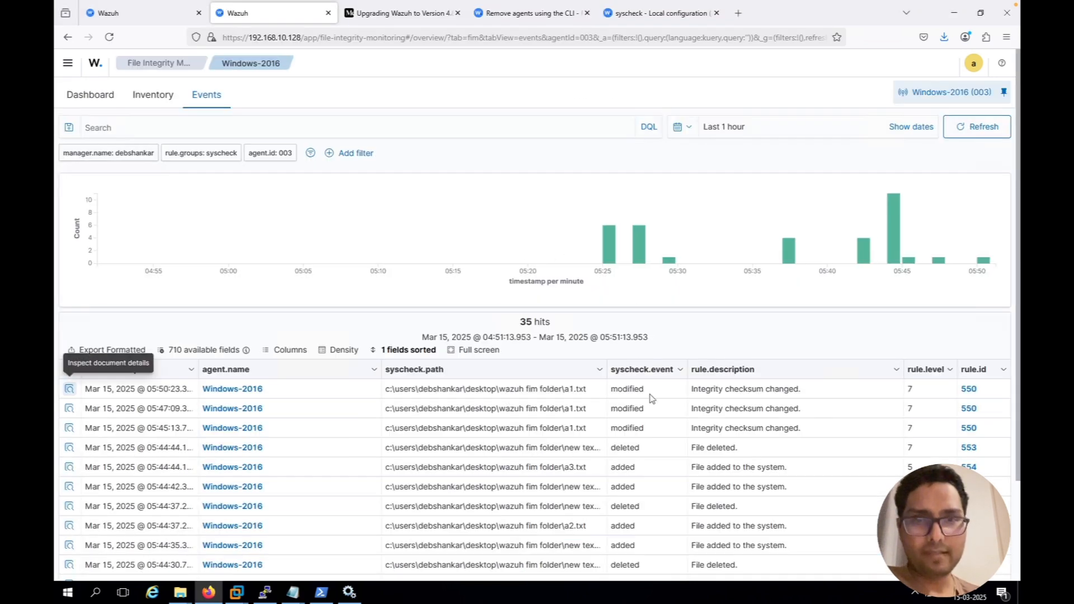
click(976, 133)
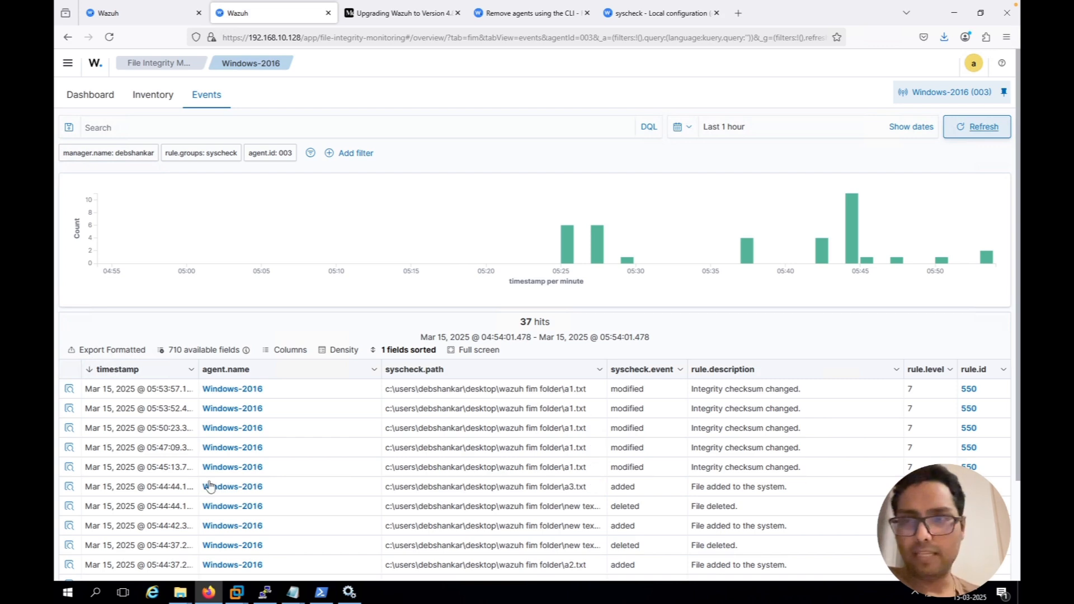
click(70, 389)
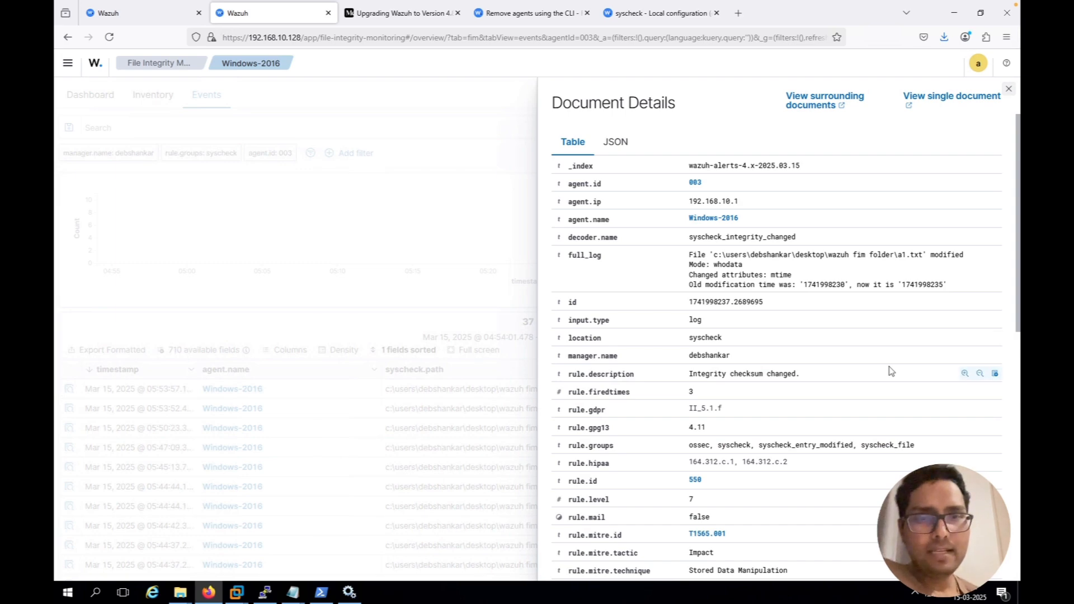
scroll(891, 371, down, 2)
scroll(890, 370, down, 4)
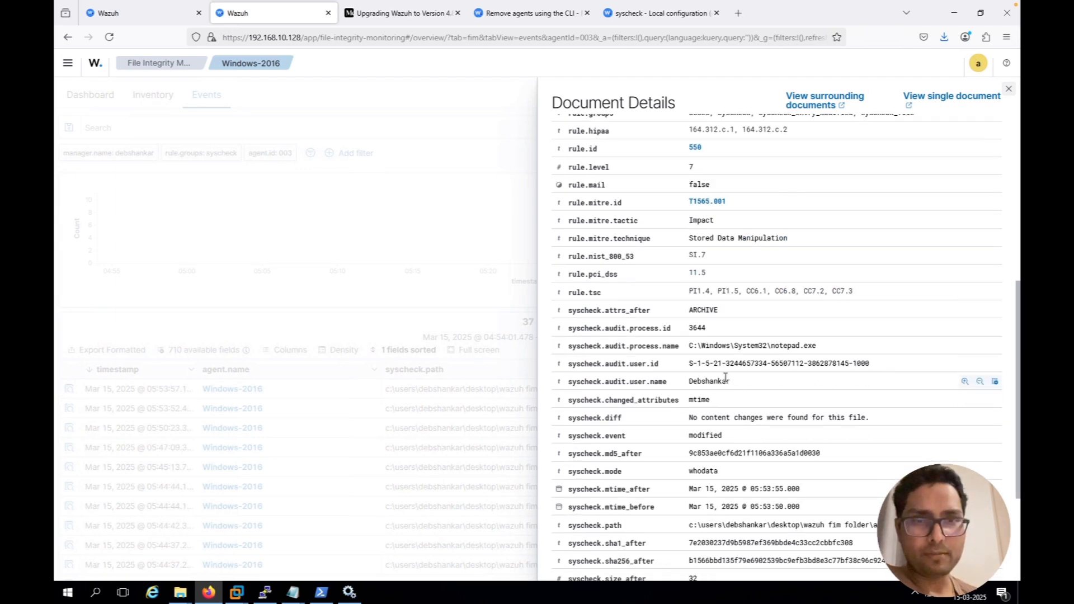
Check the audit user name and syscheck.diff fields of the newest a1.txt modified event, and close its details
drag(726, 381, 706, 381)
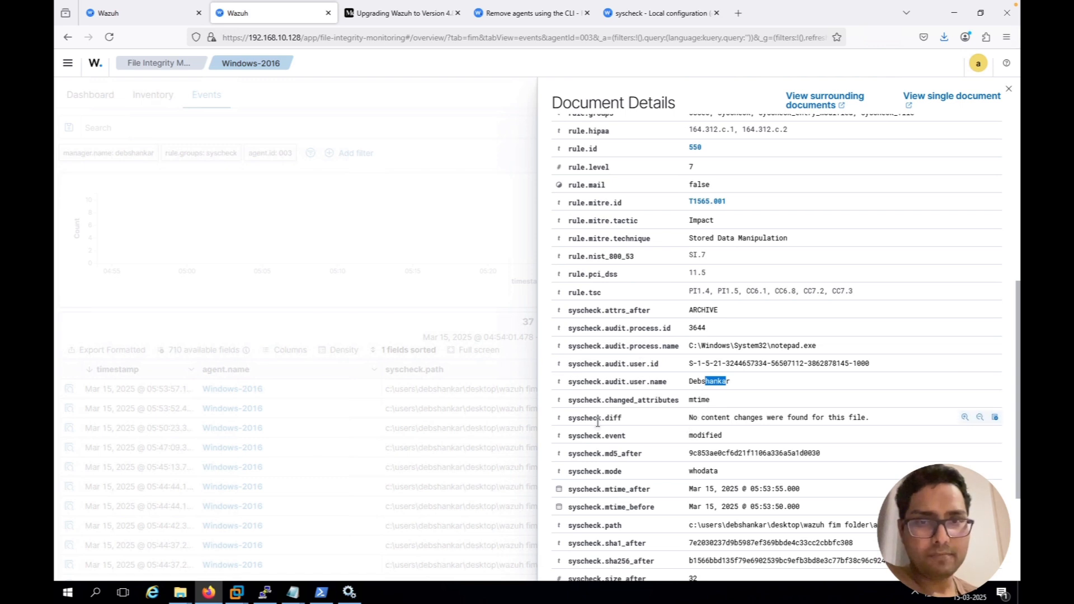
drag(689, 419, 864, 417)
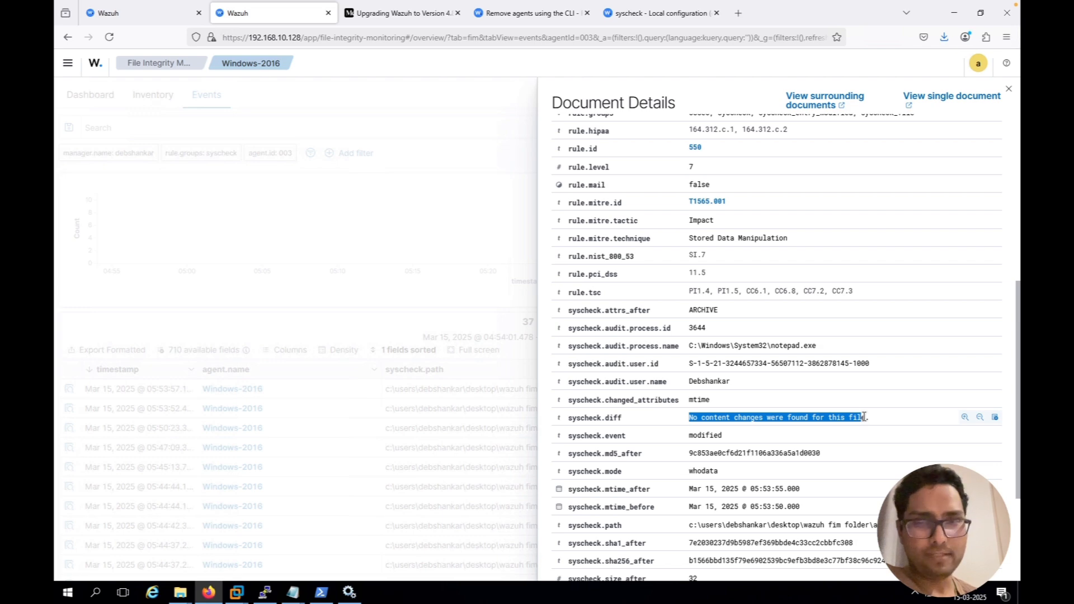
click(370, 326)
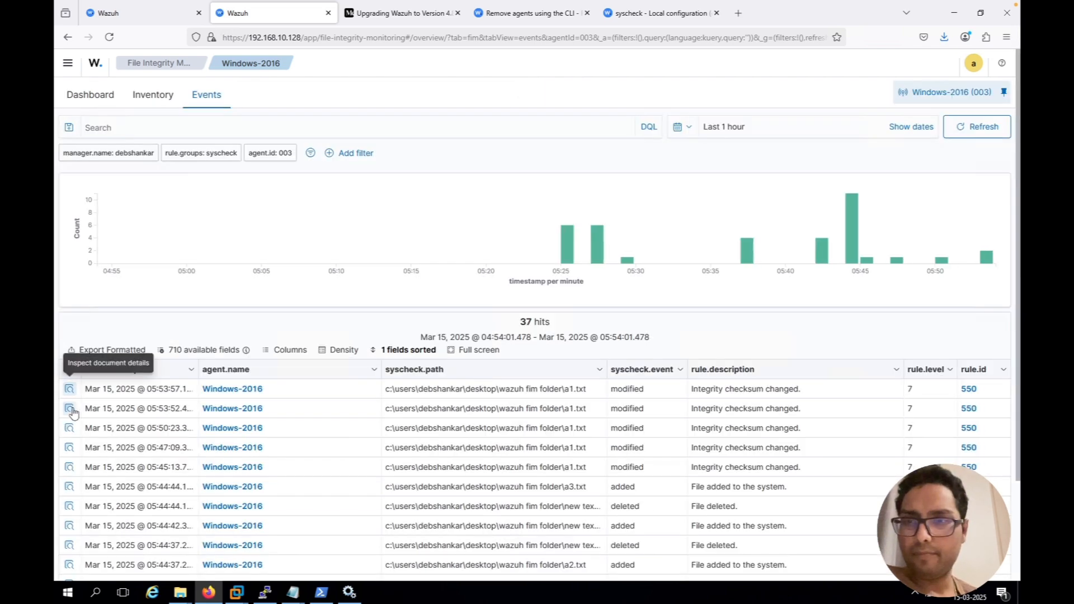
Inspect the syscheck fields of the two preceding a1.txt modified events, logged at 05:53:52 and 05:50:23
click(70, 409)
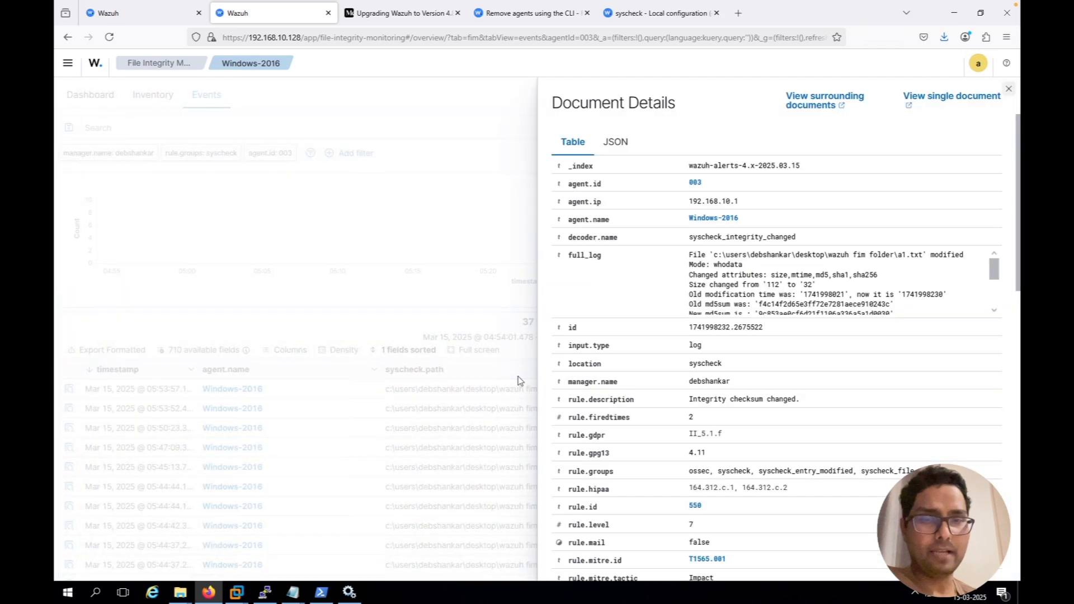
scroll(709, 382, down, 8)
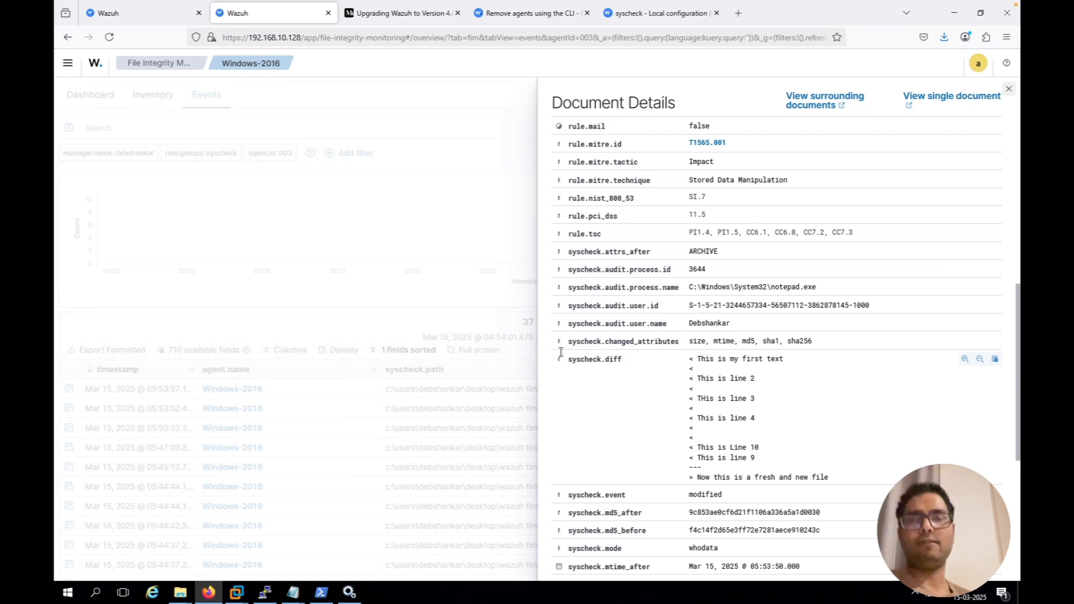
click(60, 415)
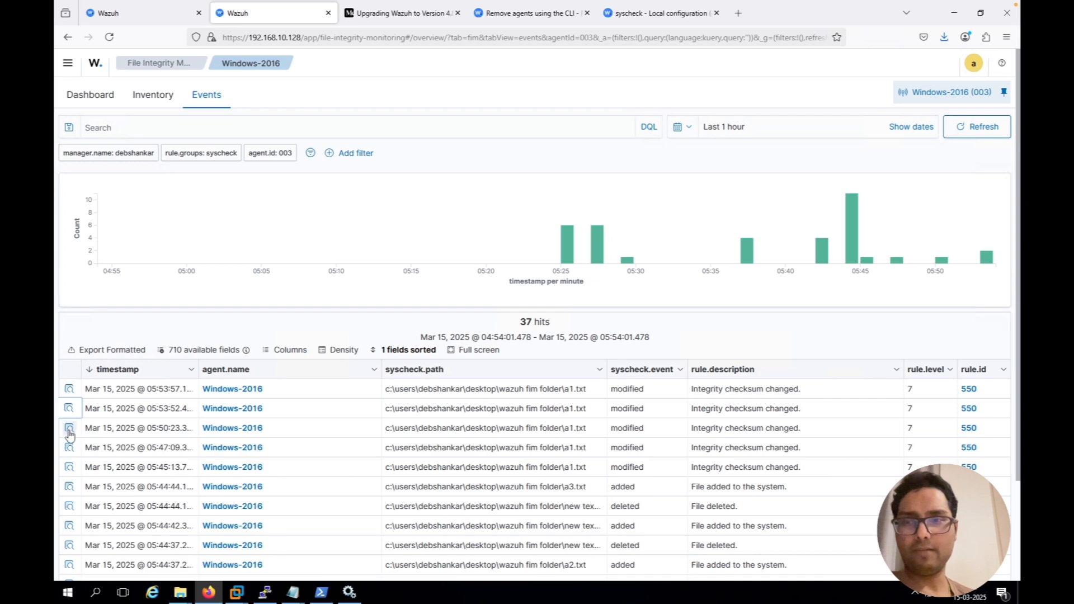
click(68, 430)
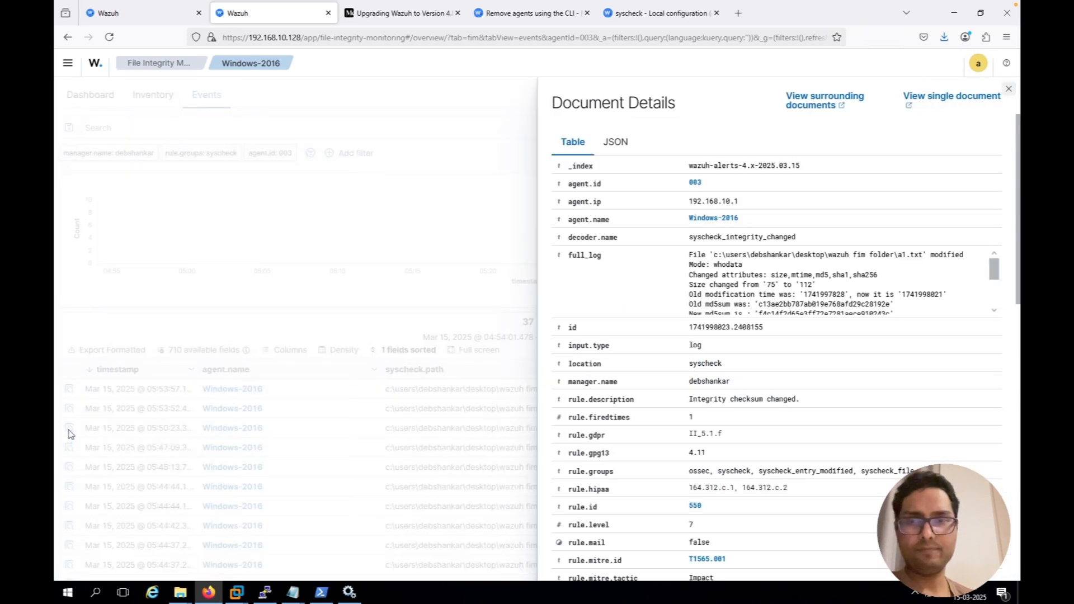
scroll(698, 524, down, 7)
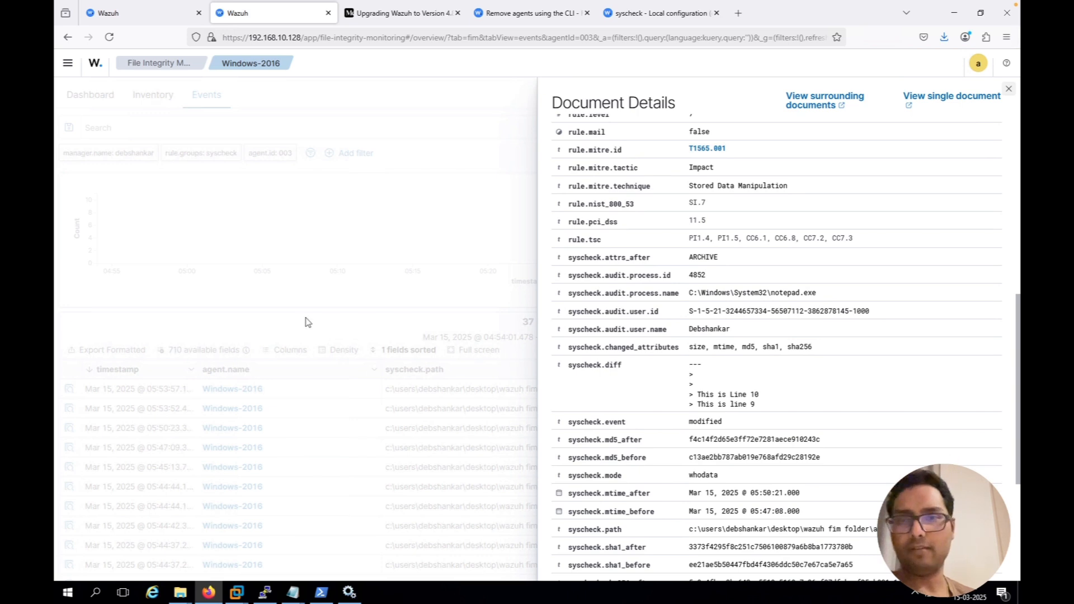
click(304, 334)
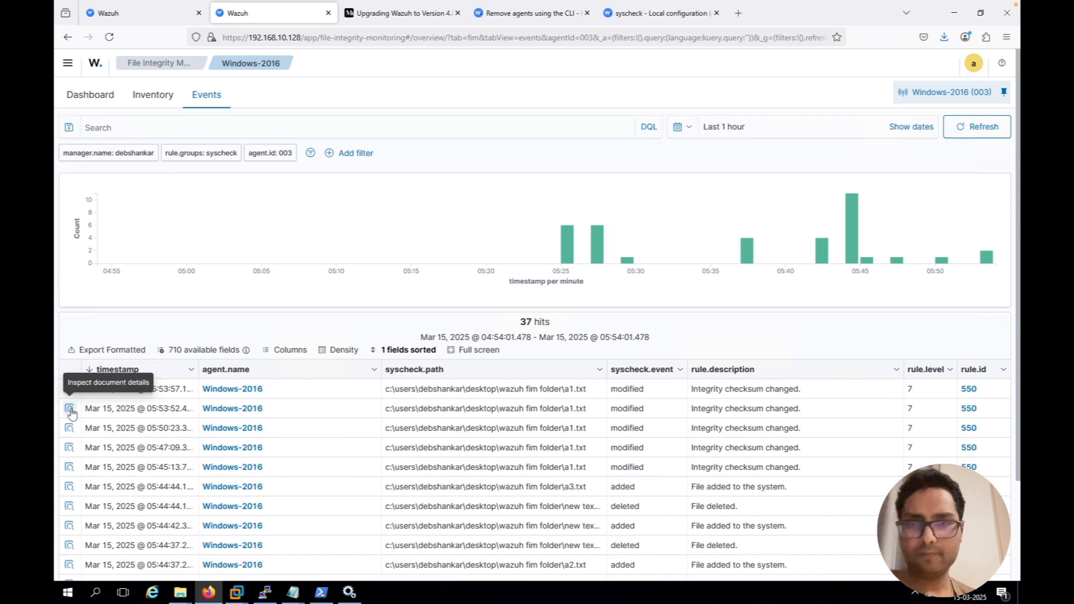
Reopen the 05:53:52 a1.txt modified event and examine who changed the file and the earlier lines in syscheck.diff
click(69, 408)
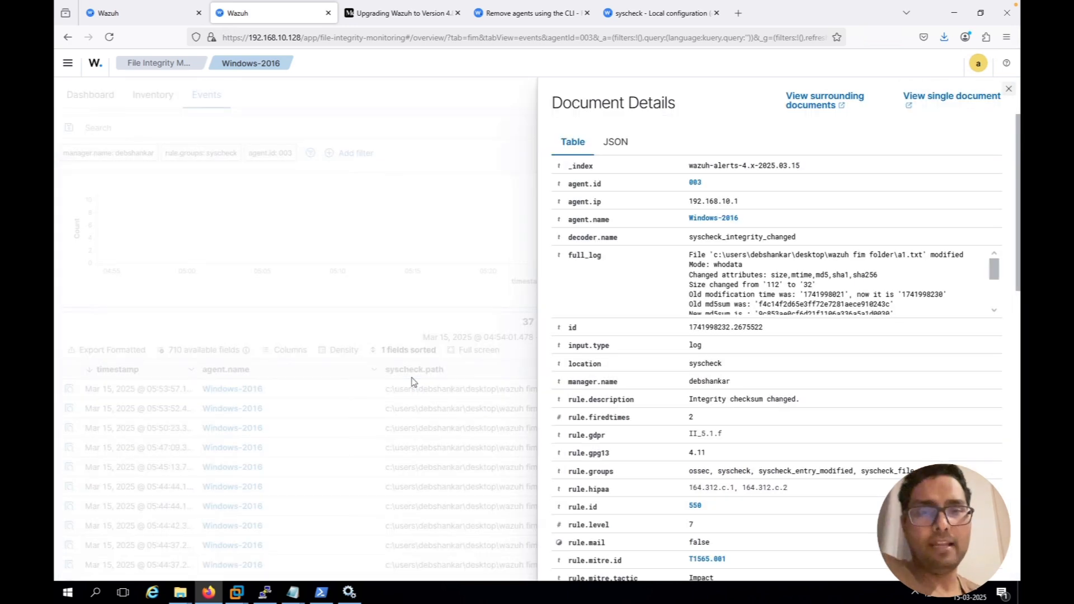
scroll(682, 435, down, 4)
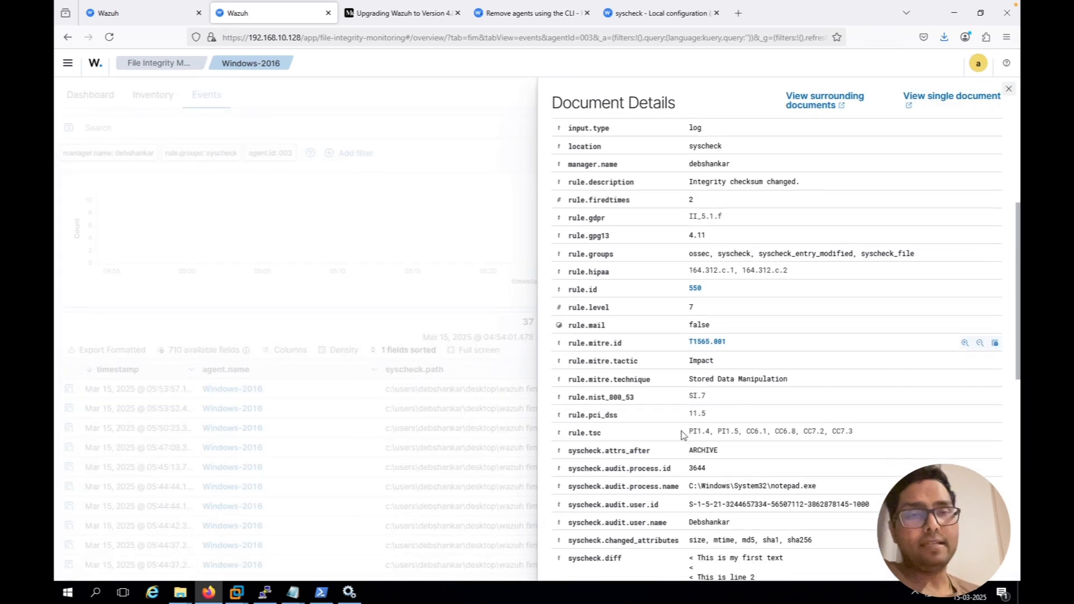
scroll(682, 435, down, 3)
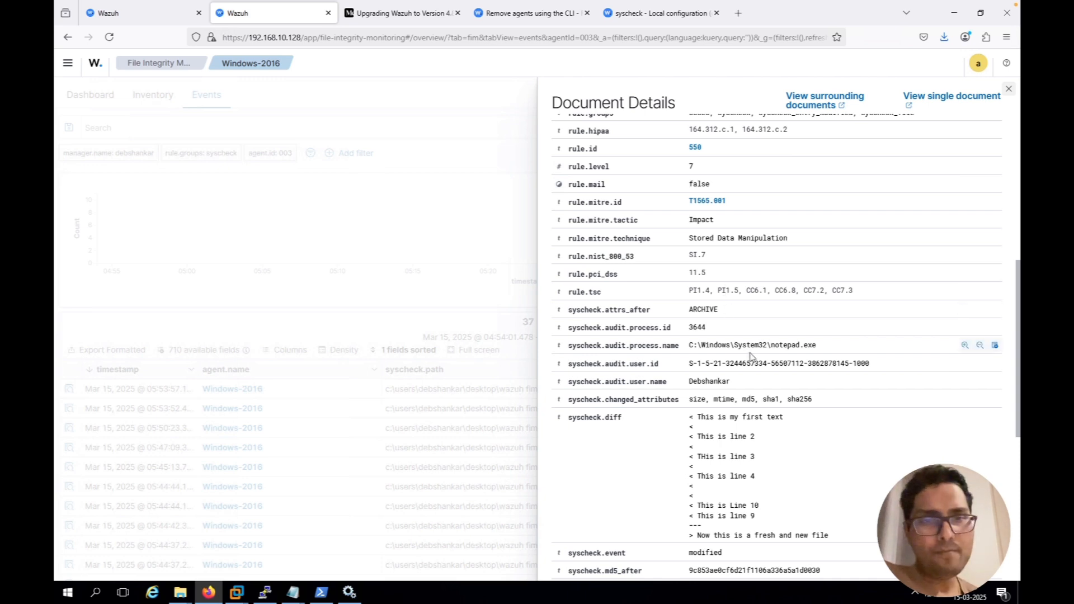
drag(594, 383, 732, 387)
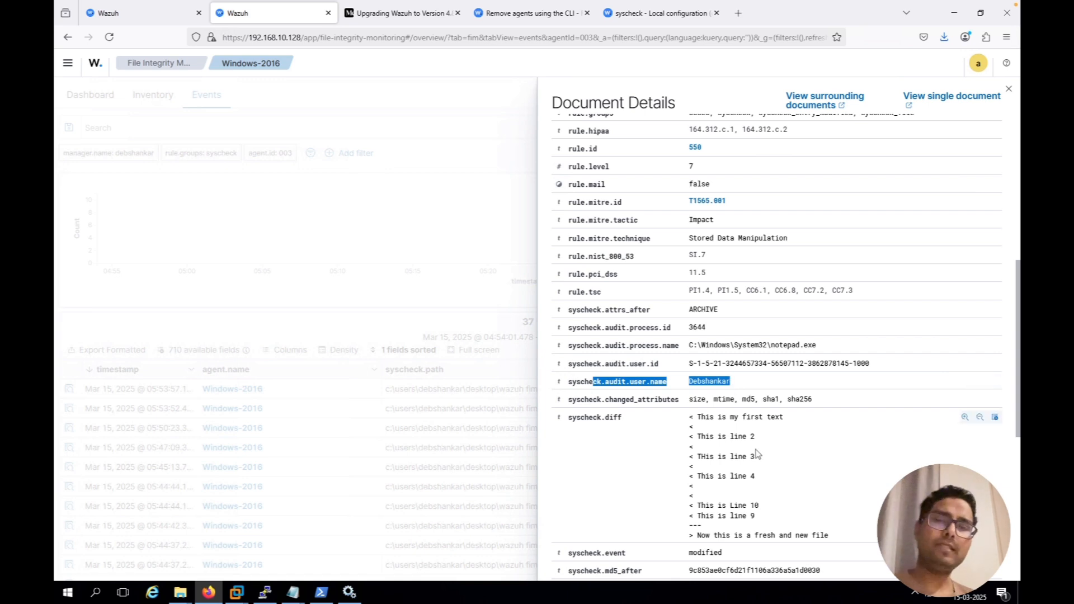
scroll(756, 453, down, 3)
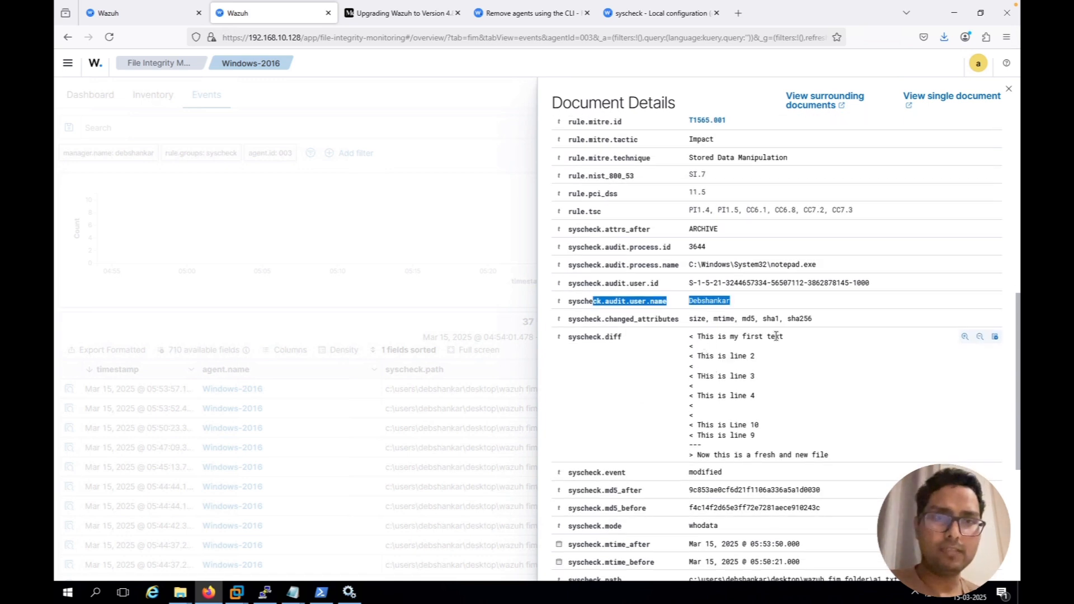
drag(701, 337, 775, 337)
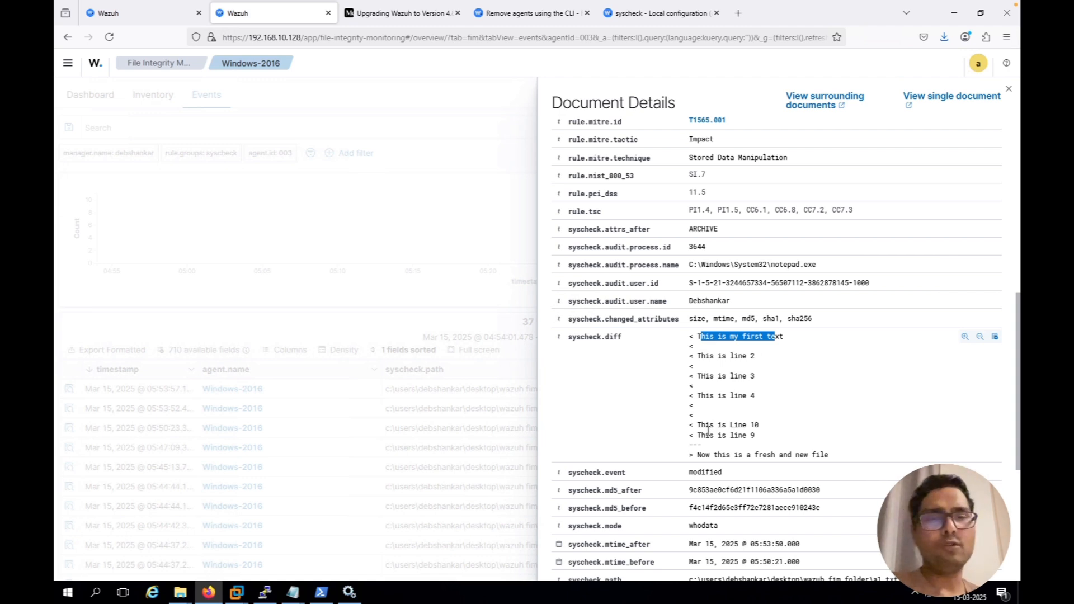
drag(707, 431, 761, 442)
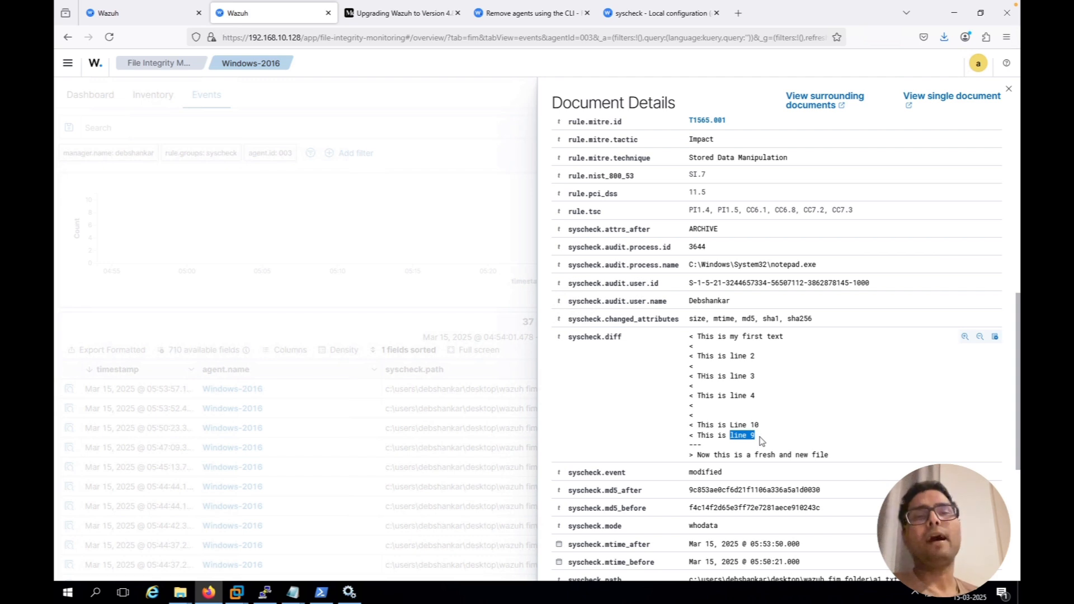
Open A1 from the Wazuh FIM folder to check its current text, close it and return to the event details in Wazuh
click(184, 594)
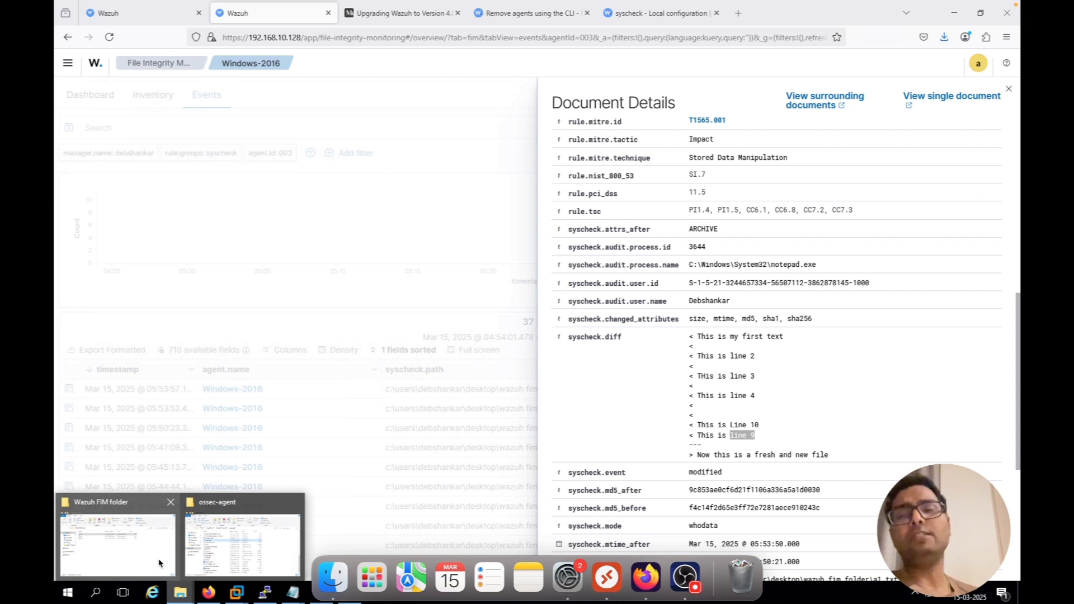
click(158, 563)
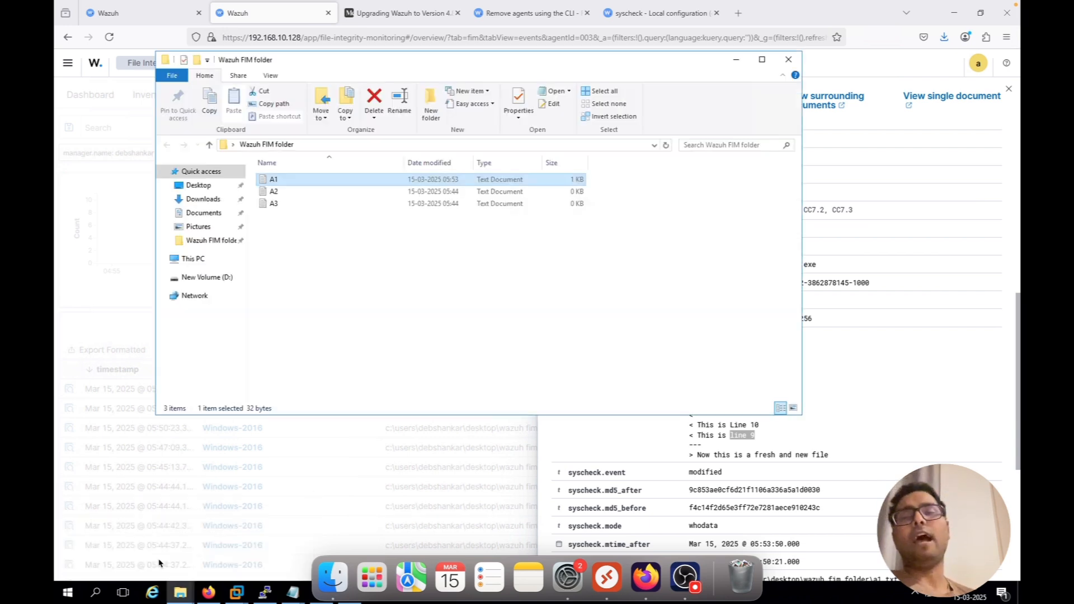
double_click(280, 181)
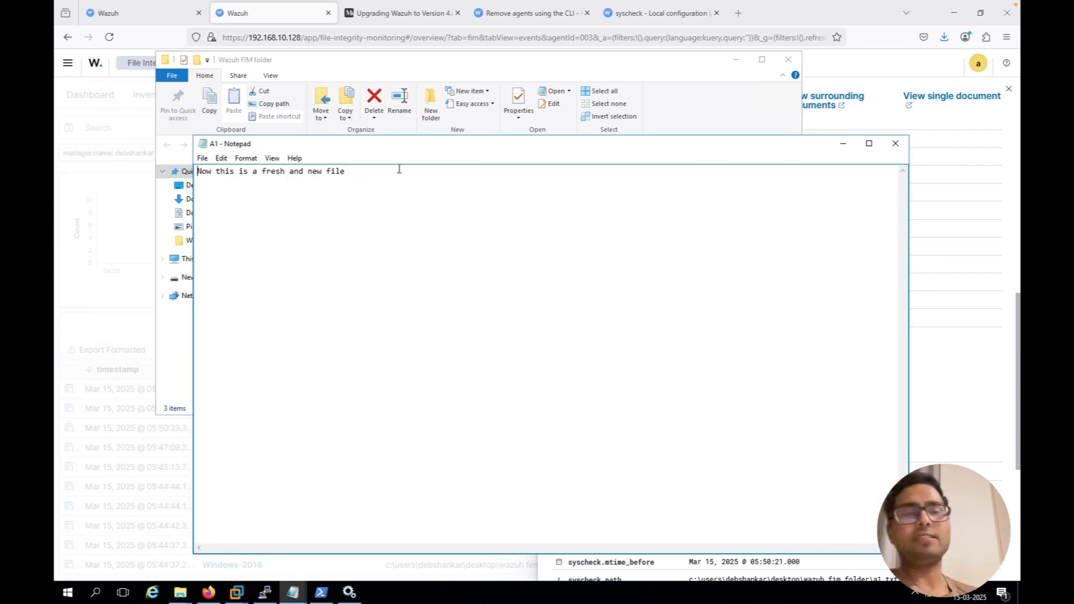
click(895, 144)
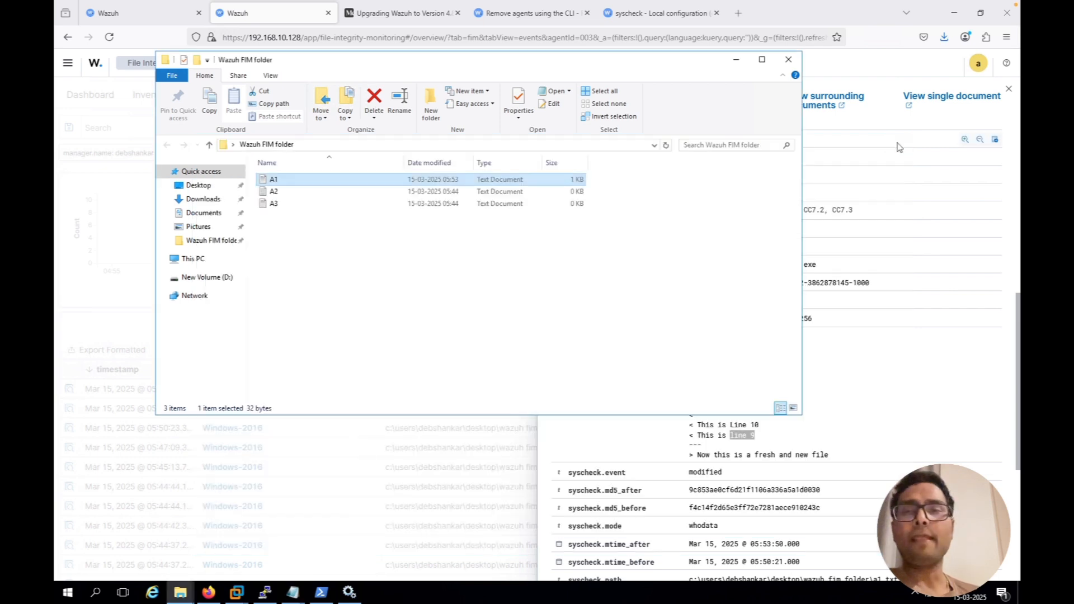
click(949, 343)
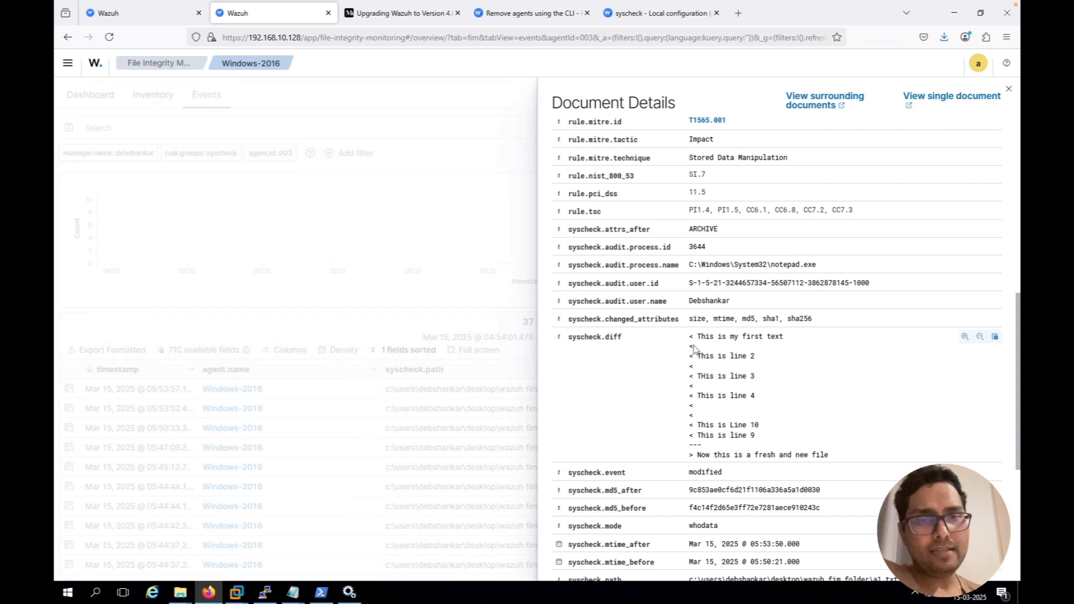
Compare the earlier and new text in the event's syscheck.diff with what task 8 in the Task notes asks to check
drag(696, 338, 765, 434)
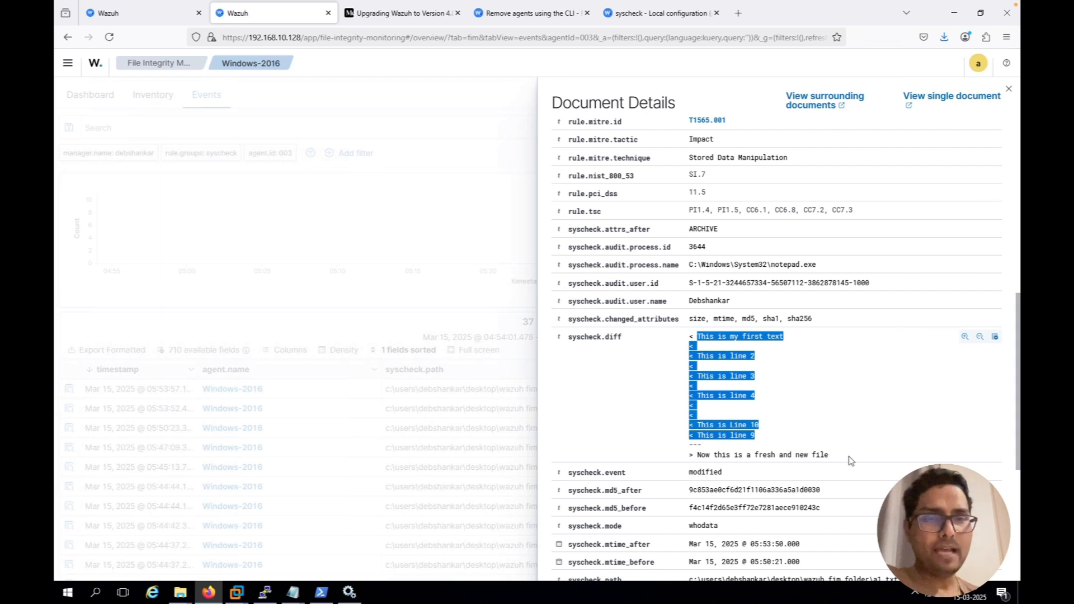
drag(797, 467, 698, 458)
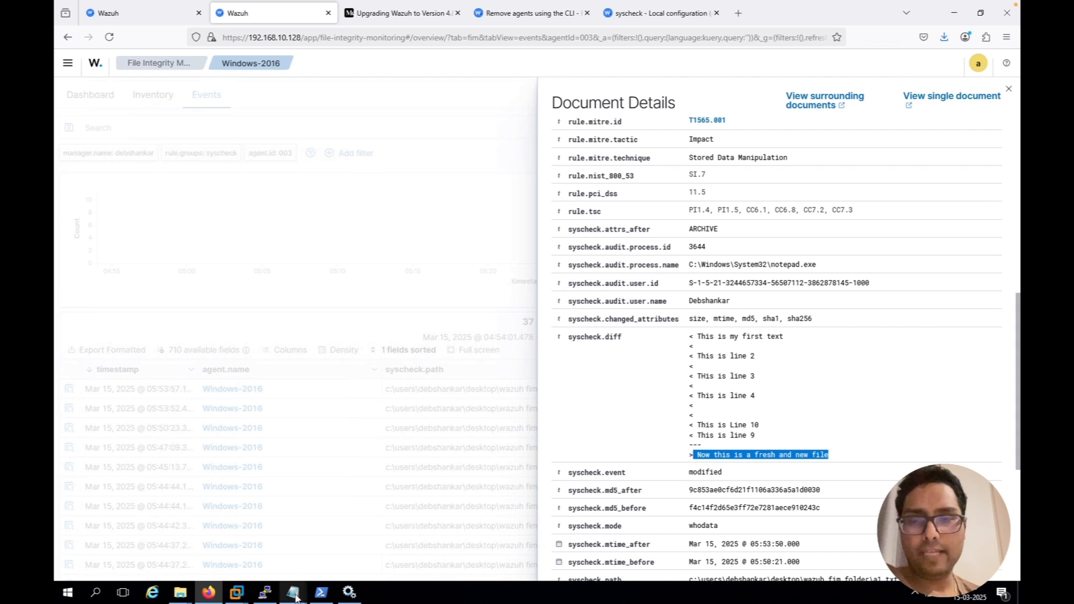
mouse_move(295, 598)
click(194, 537)
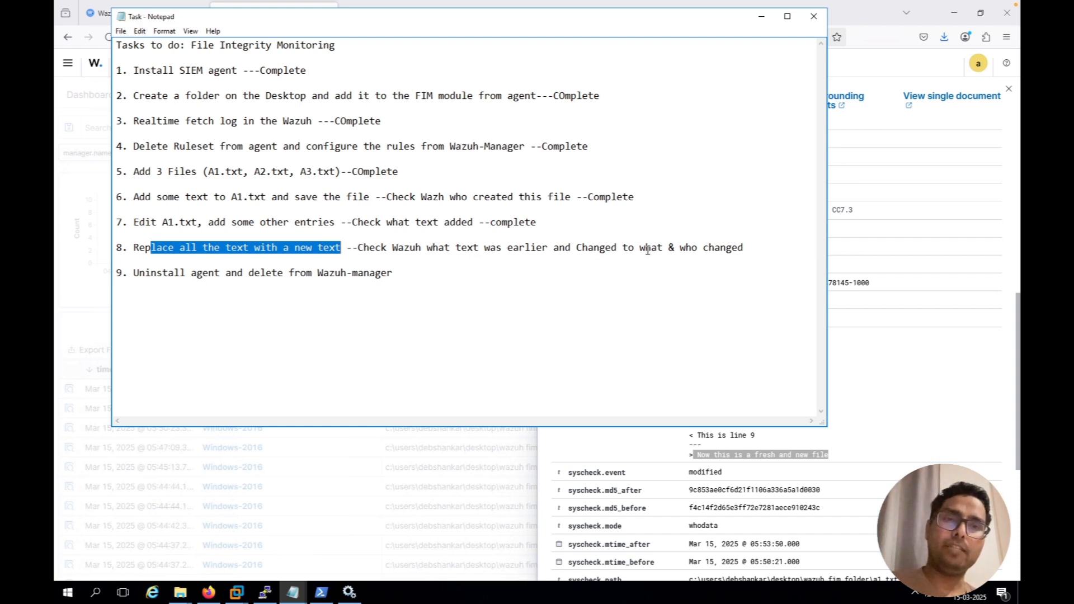
click(894, 342)
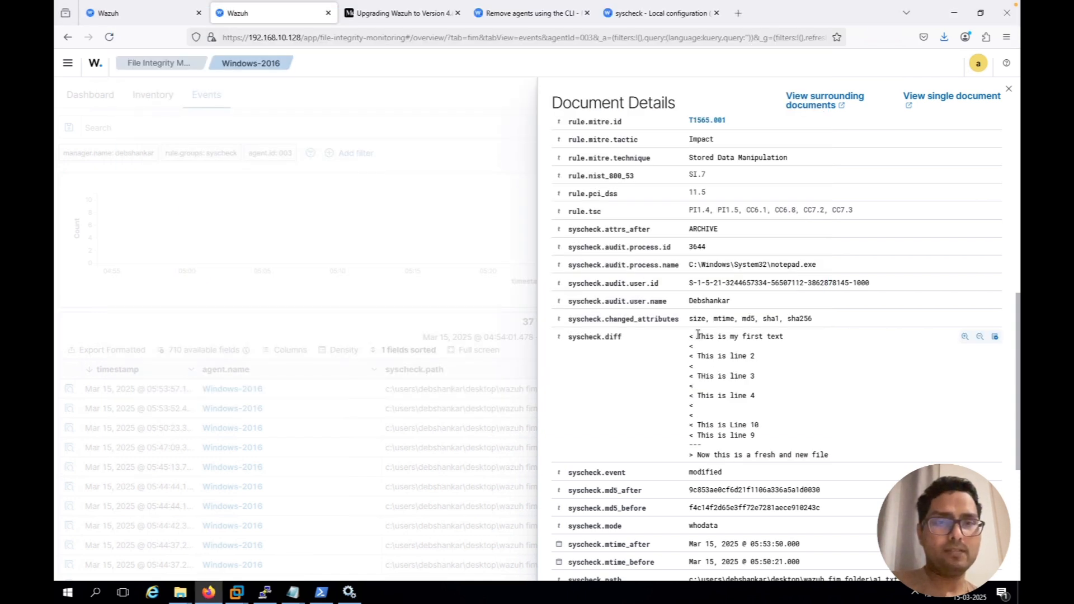
drag(698, 336, 765, 440)
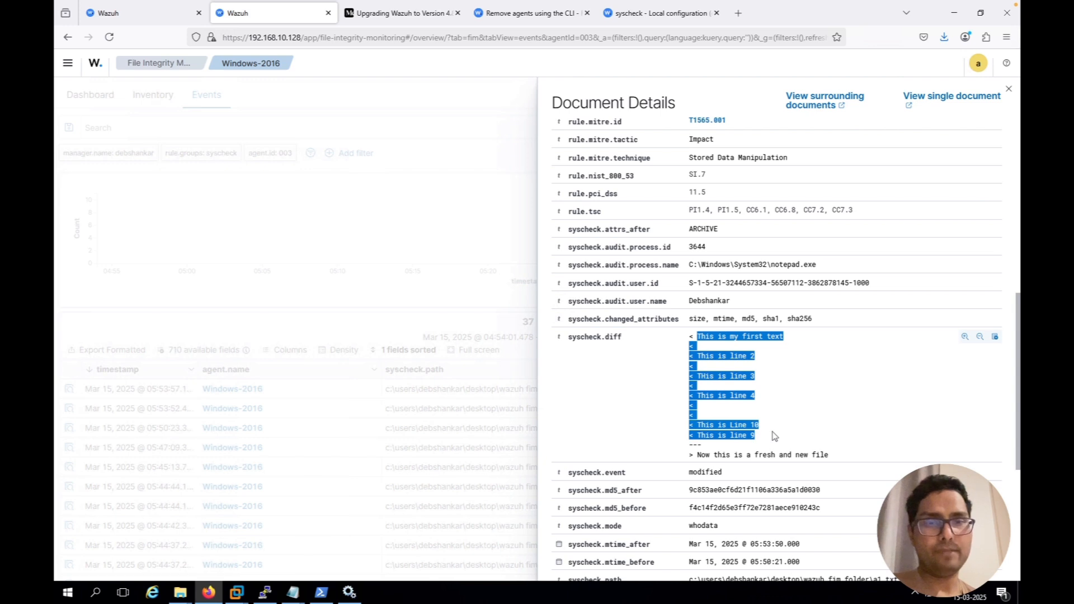
click(774, 437)
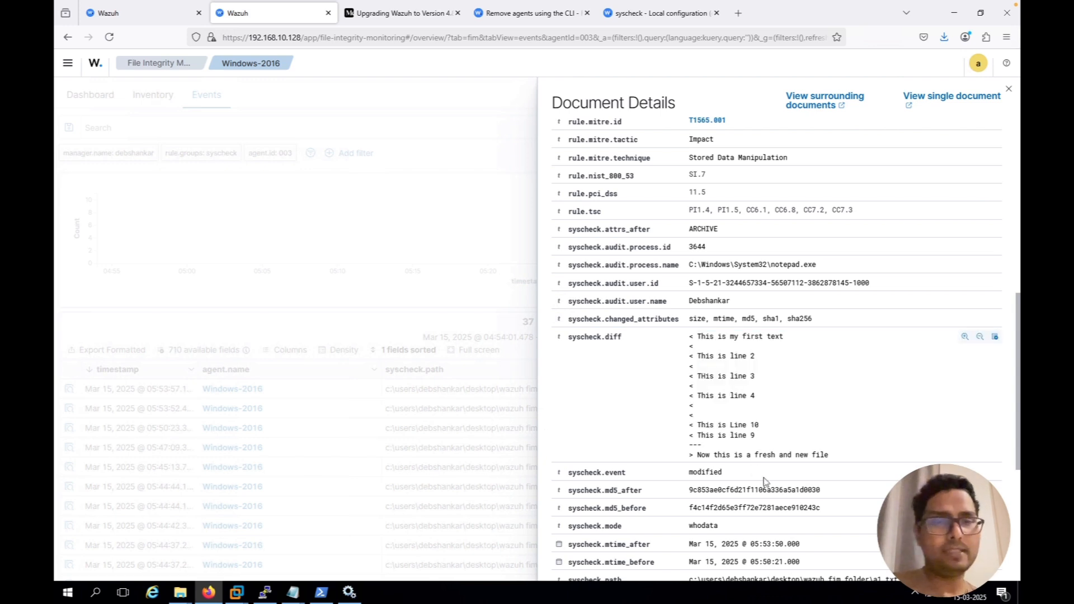
drag(710, 455, 853, 462)
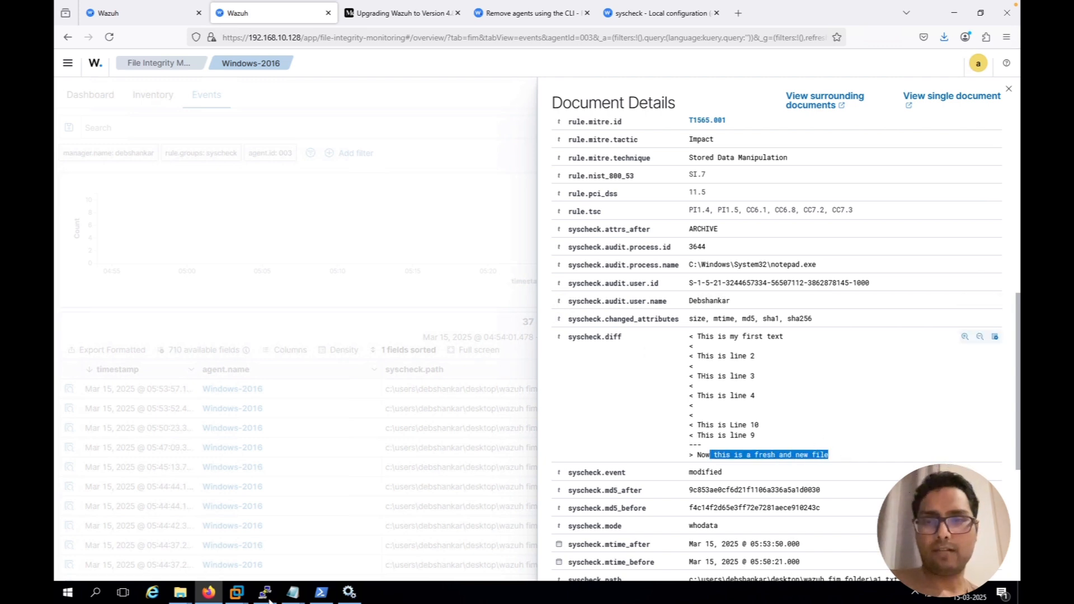
Switch to the Task notes in Notepad and append "--Complete" to item 8 about replacing all the text
click(290, 596)
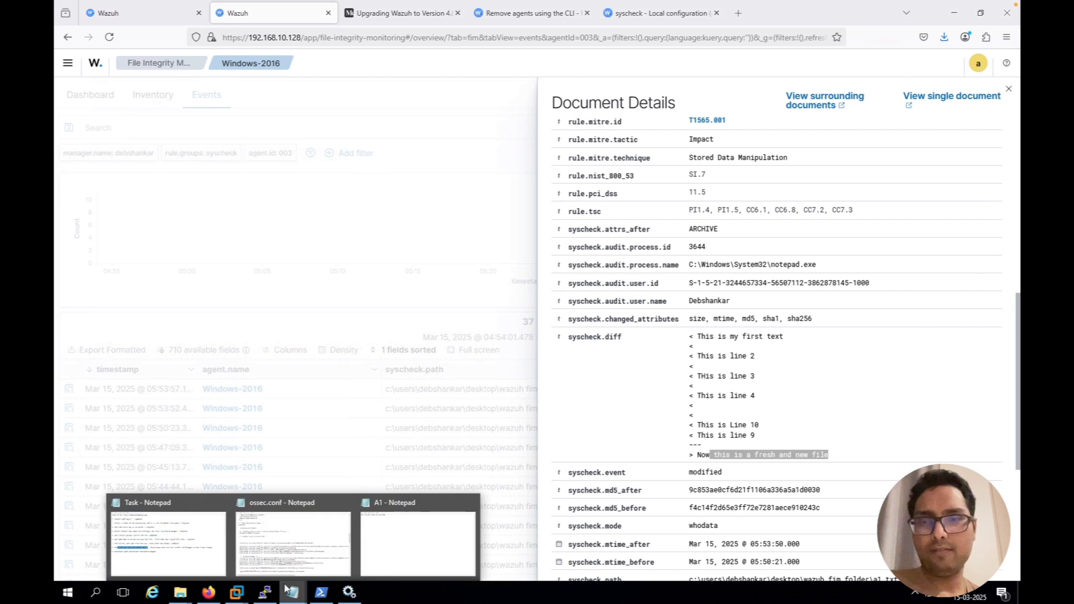
click(168, 548)
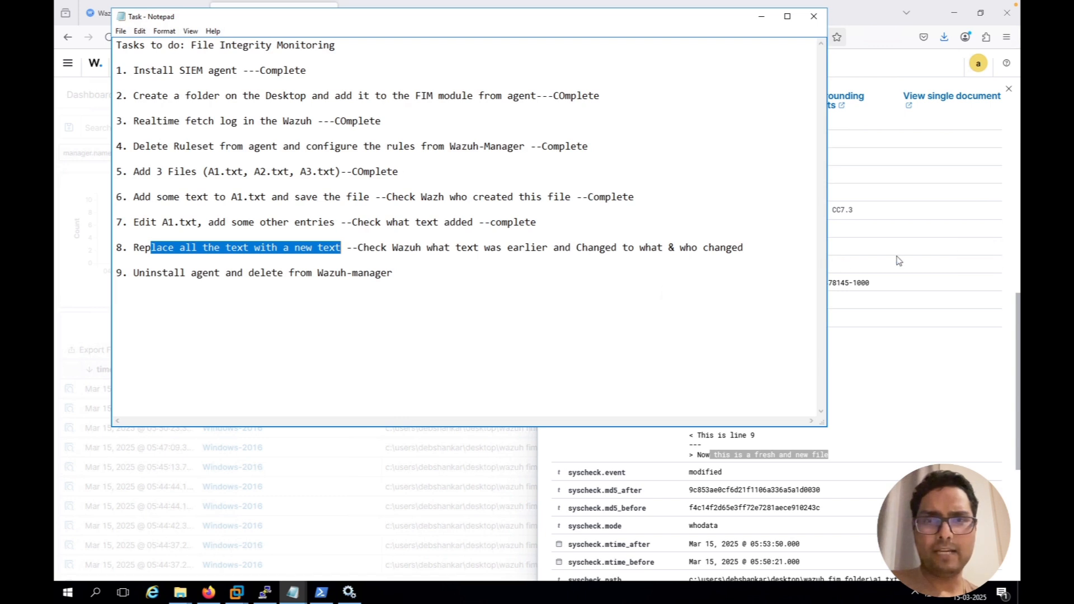
click(789, 248)
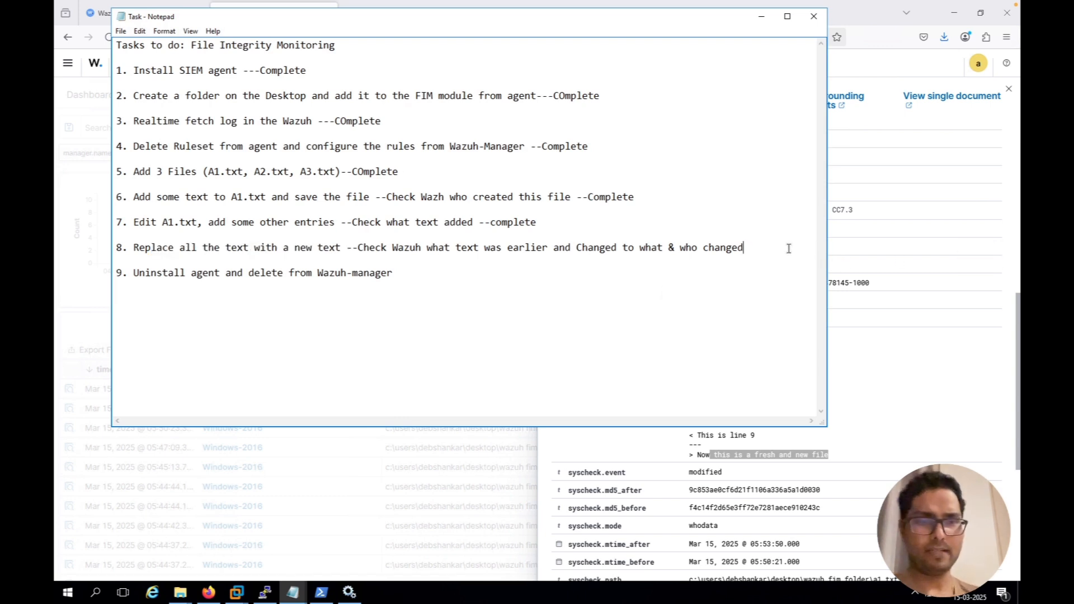
text(--XOm)
key(BackSpace)
key(BackSpace)
key(BackSpace)
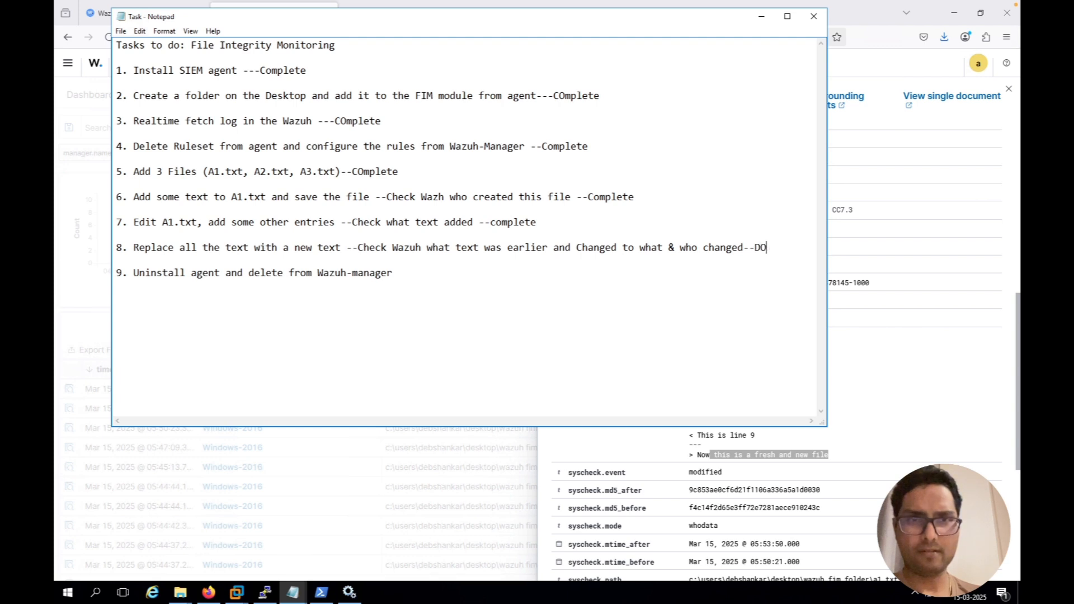
text(Complete)
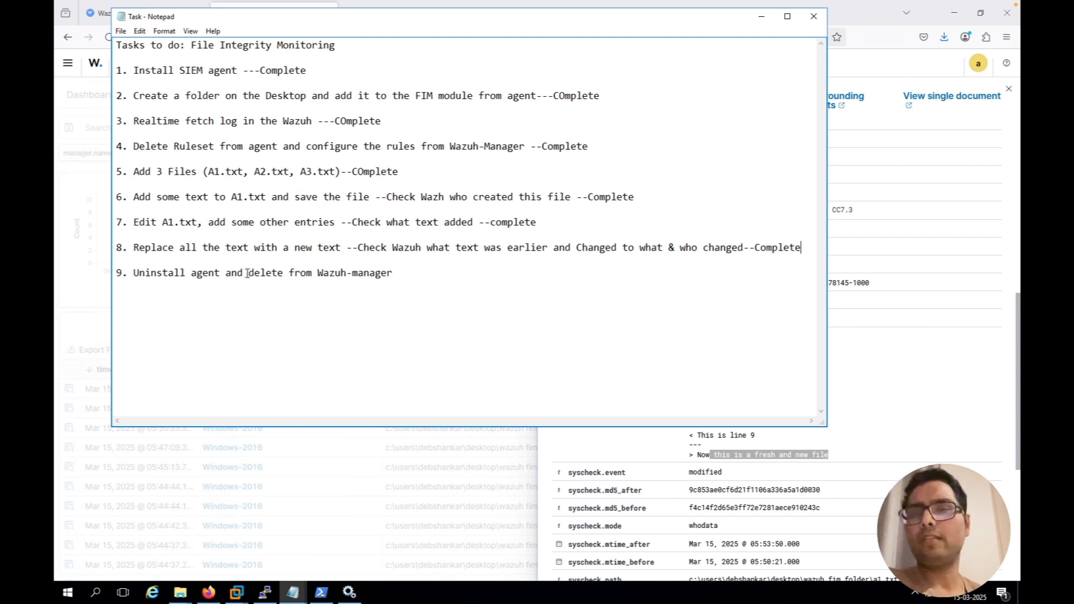
Return to Wazuh, close the event details and open the File Integrity Monitoring dashboard for Windows-2016
click(369, 460)
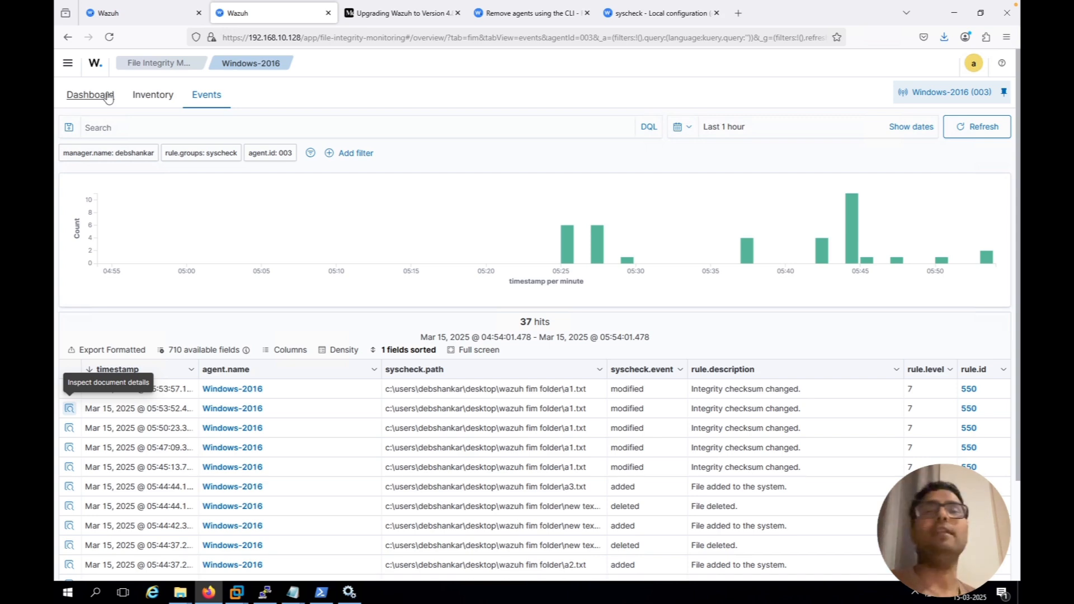
click(91, 95)
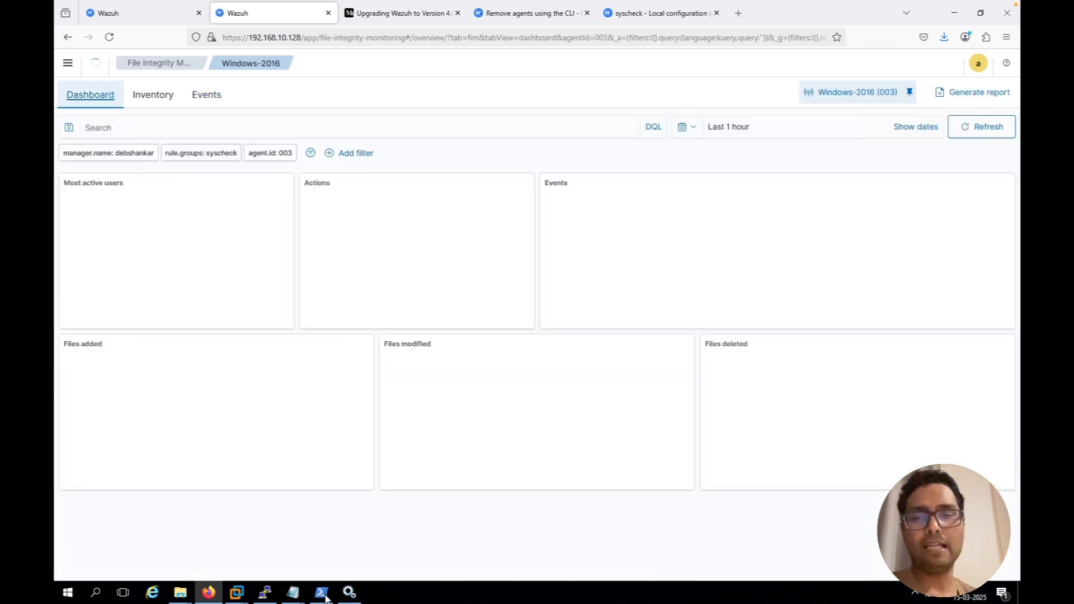
Switch to the Wazuh server's PuTTY terminal and list the contents of /var/ossec/ and /var/ossec/bin/
mouse_move(321, 598)
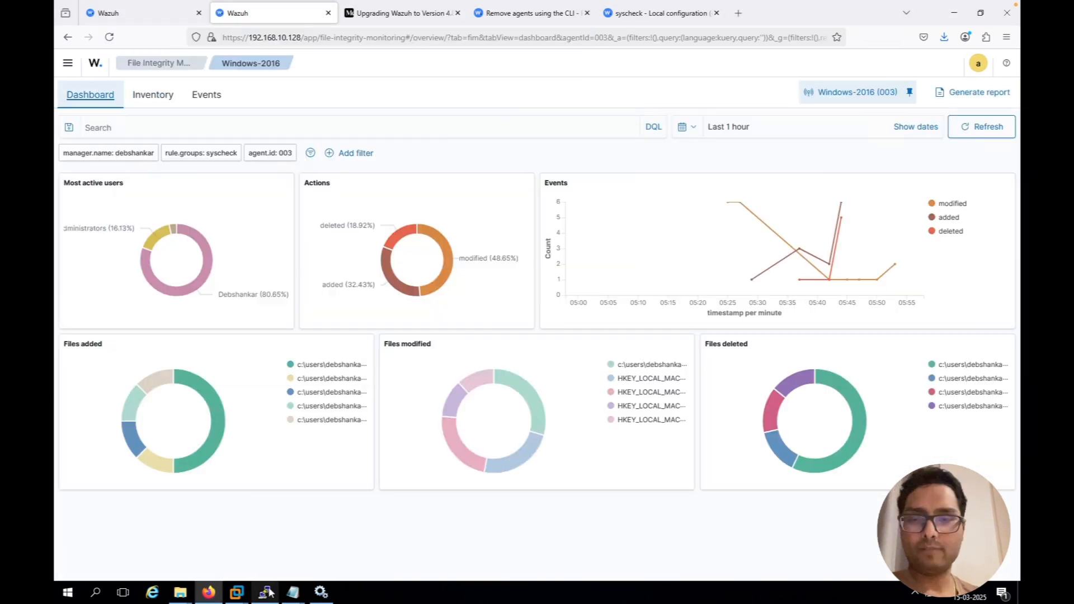
click(266, 591)
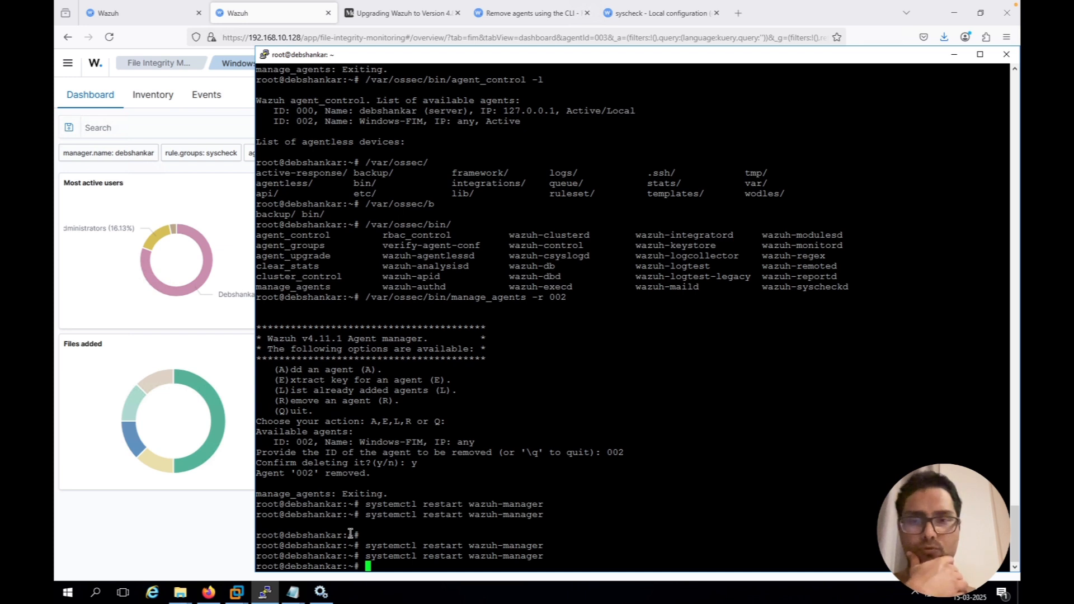
text(/var/)
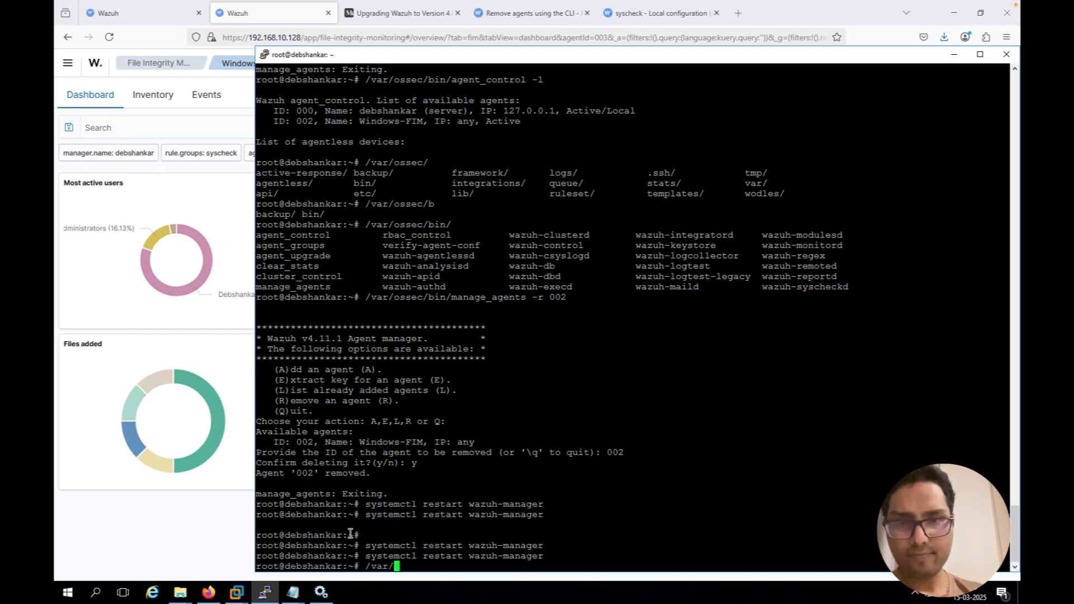
text(ossec/)
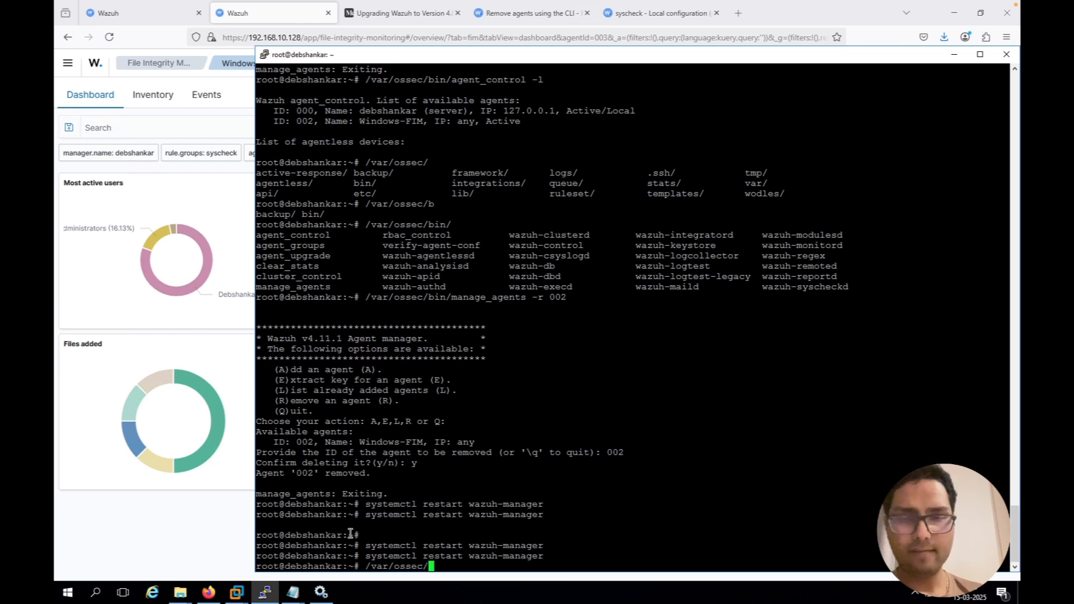
key(Tab)
key(Tab)
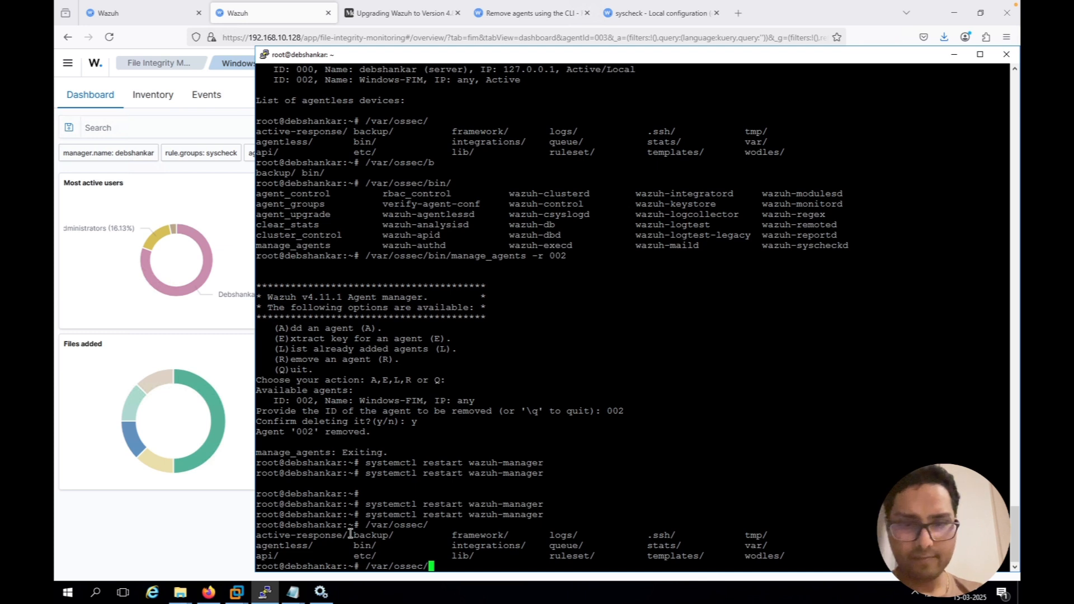
text(bin/)
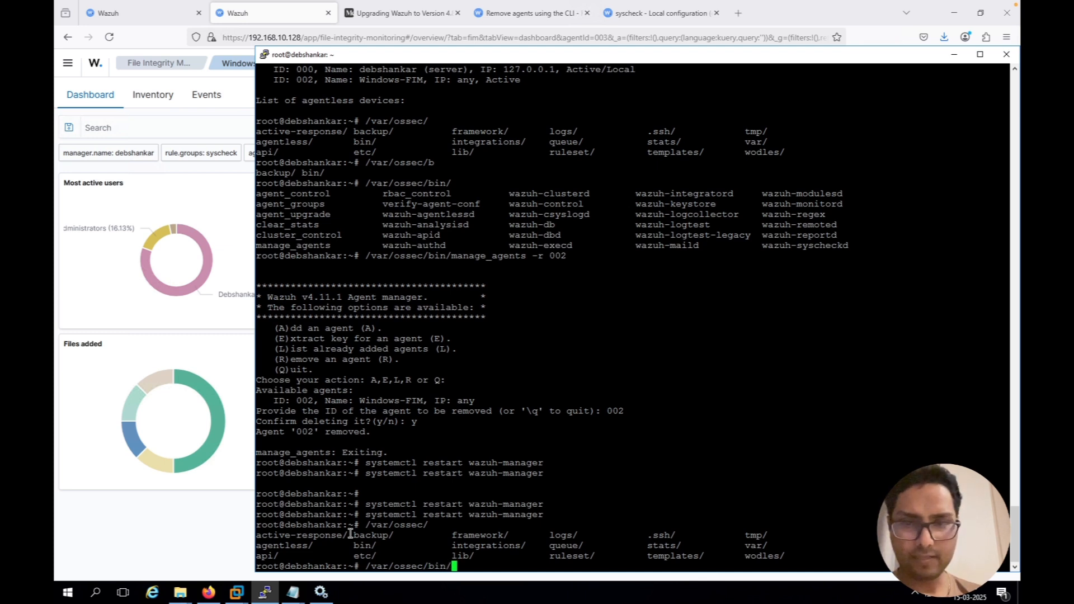
key(Tab)
key(Tab)
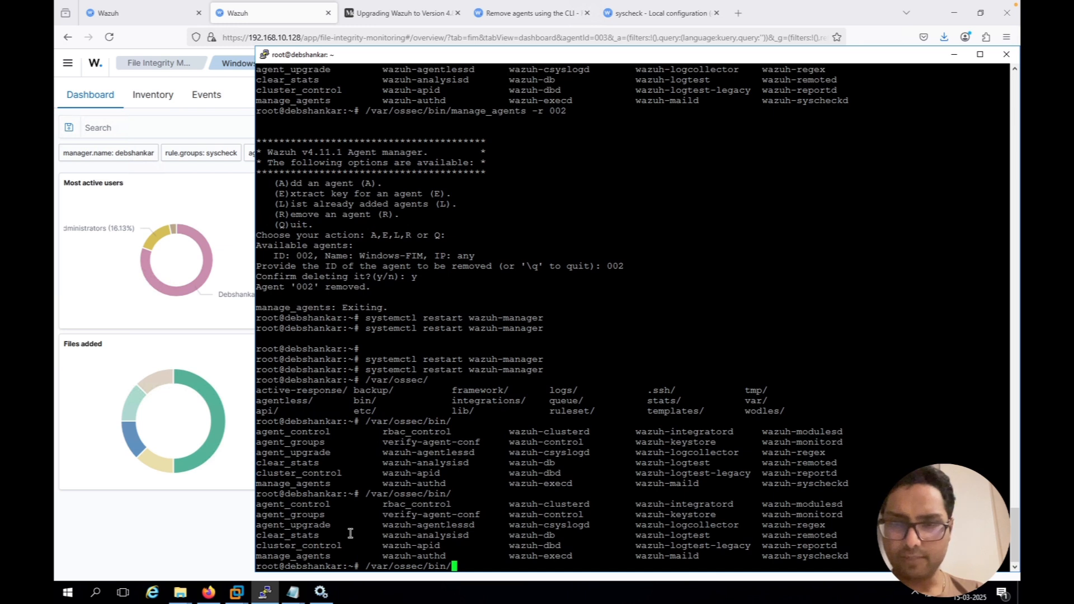
Extend the command to /var/ossec/bin/manage_agents -r, with the terminal window moved higher on the desktop
text(mna)
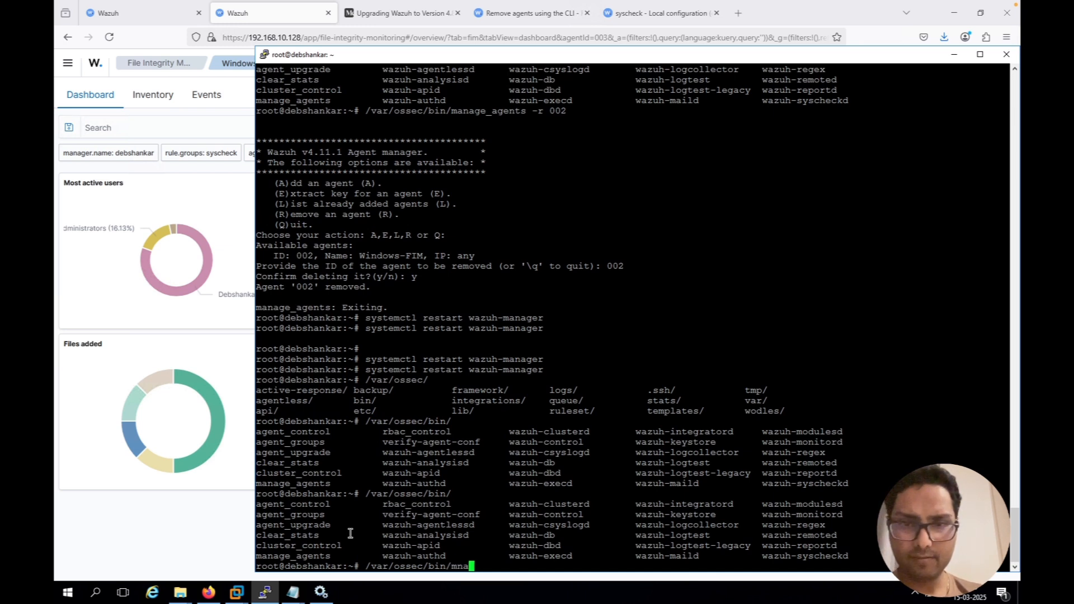
key(BackSpace)
key(BackSpace)
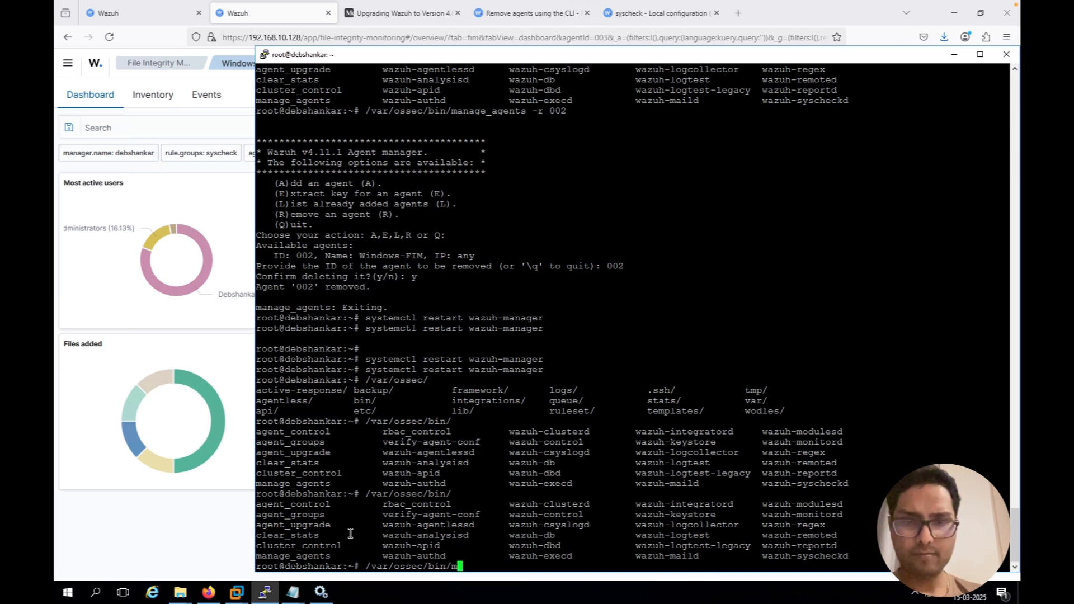
text(ana)
key(Tab)
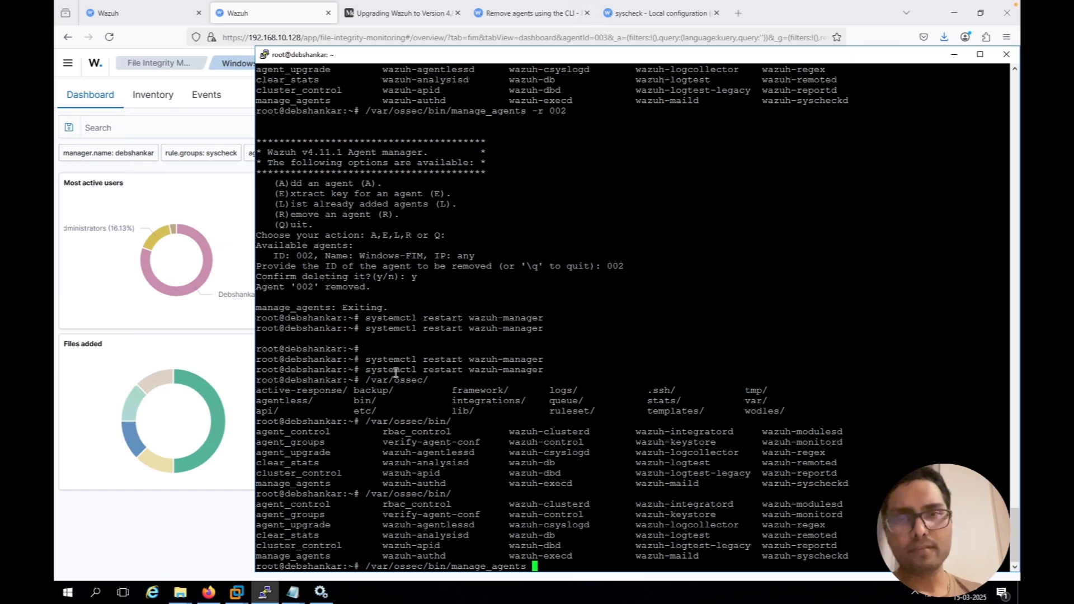
drag(514, 58, 498, 28)
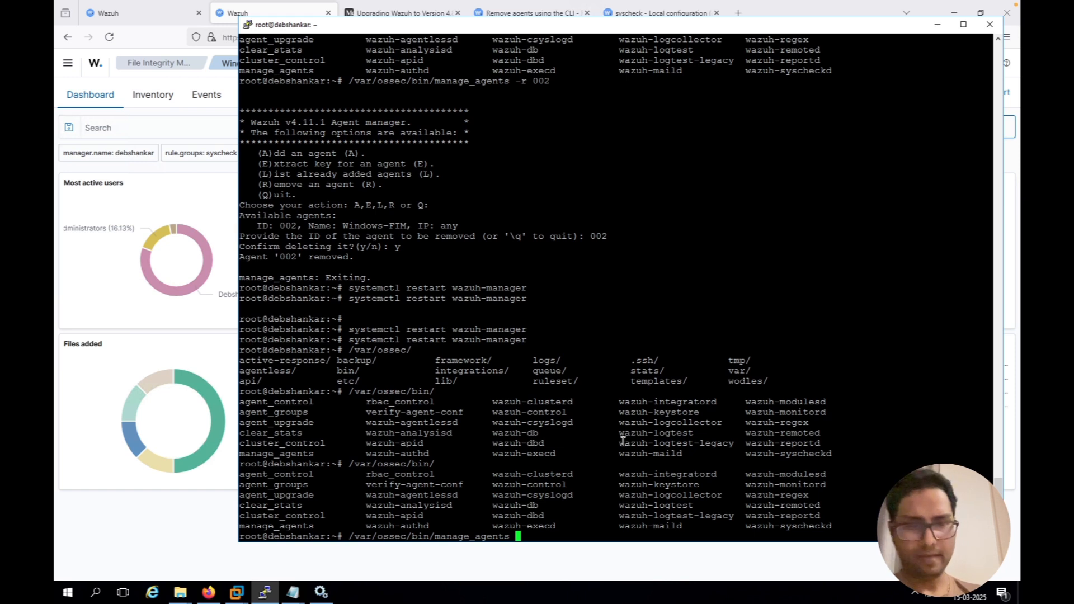
text(-r)
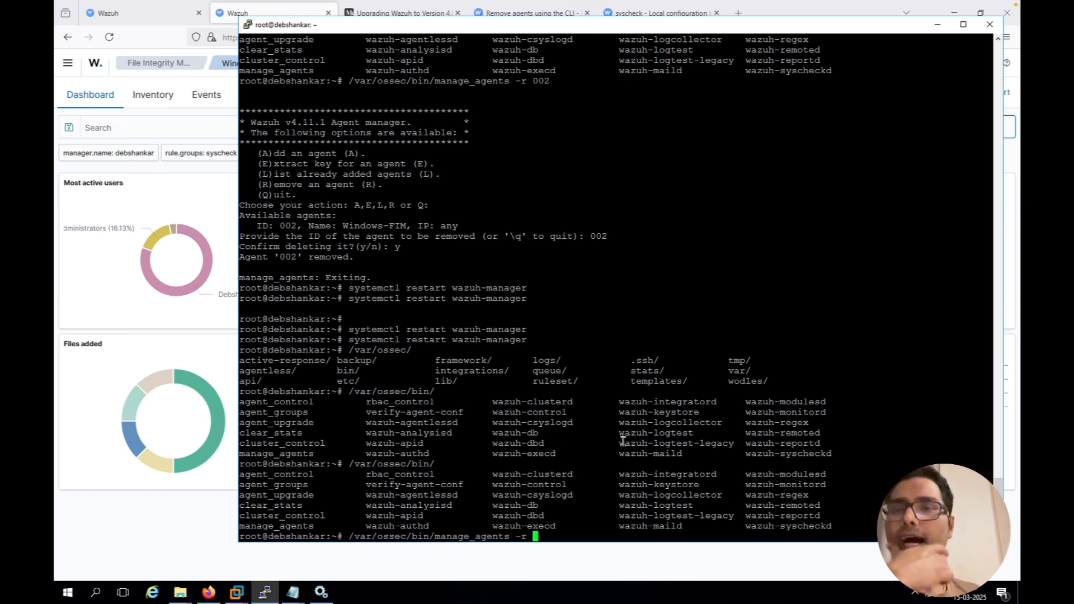
Look up the Windows-2016 agent's ID on the Wazuh Endpoints page, return to the terminal and remove agent 003, confirming the deletion with y
click(99, 361)
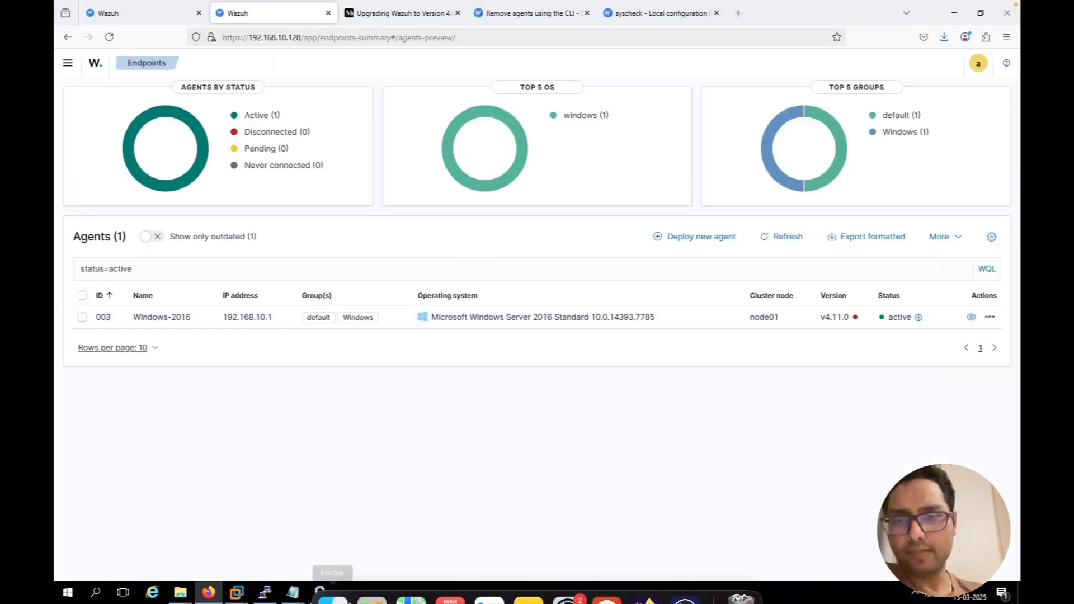
click(265, 592)
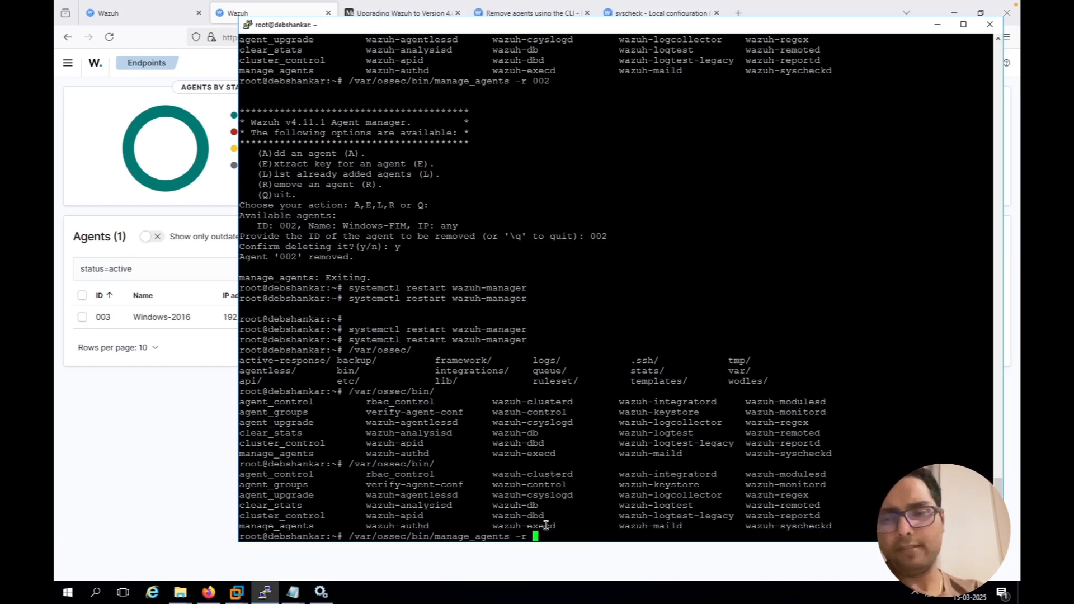
text(003)
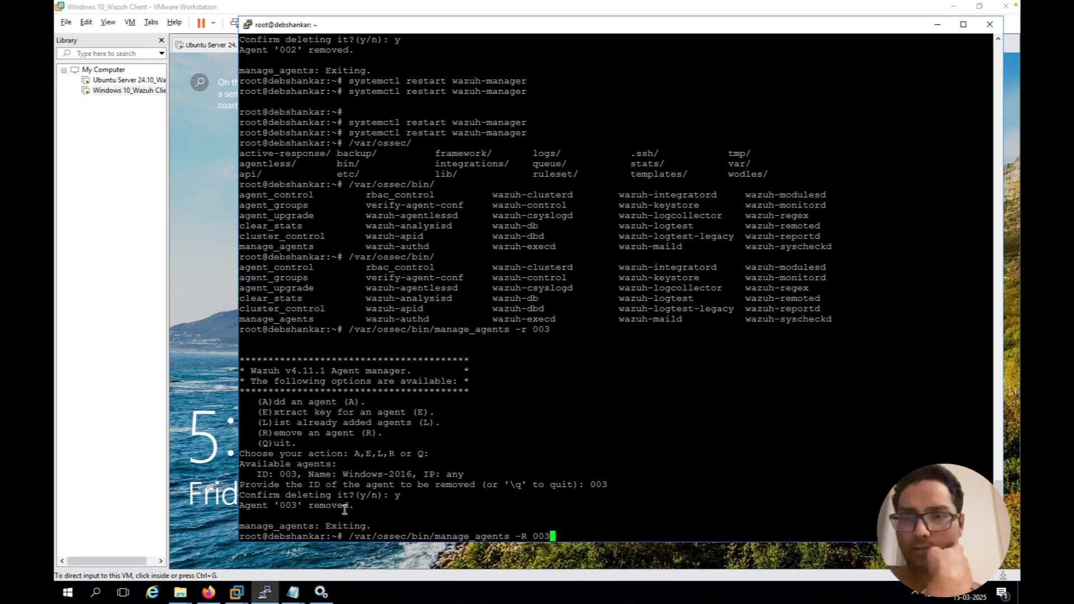
Check the agent removal message in the terminal and the agents summary on the Wazuh Overview page
drag(342, 506, 238, 506)
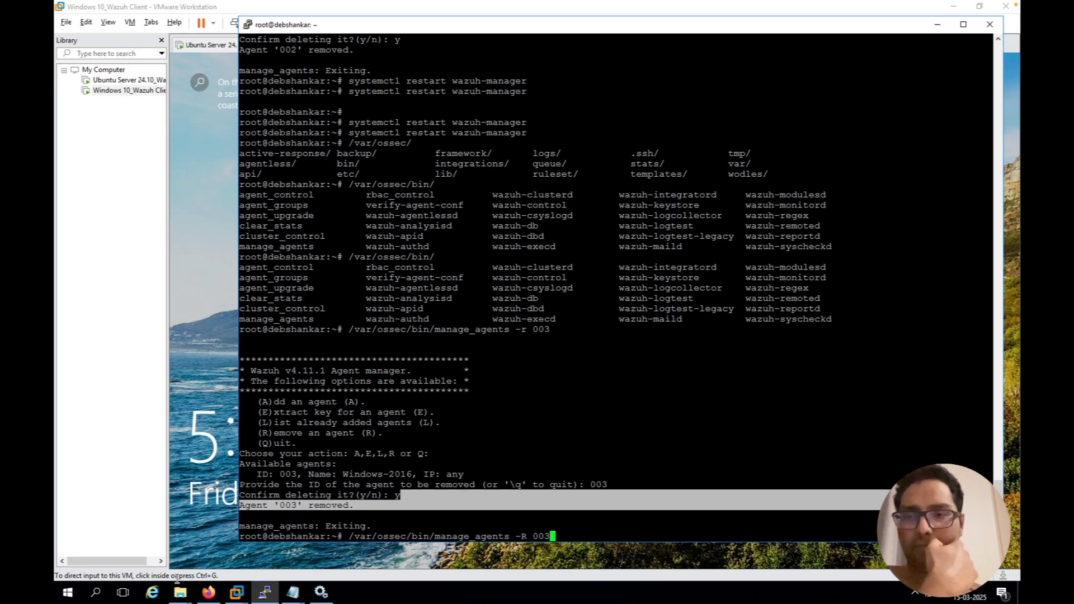
click(208, 593)
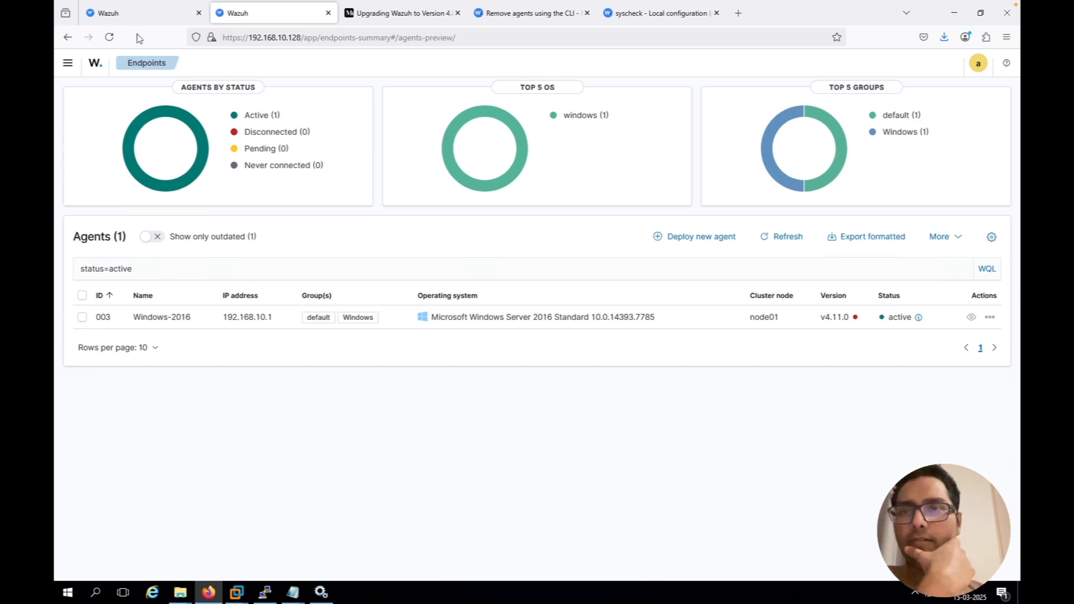
click(96, 64)
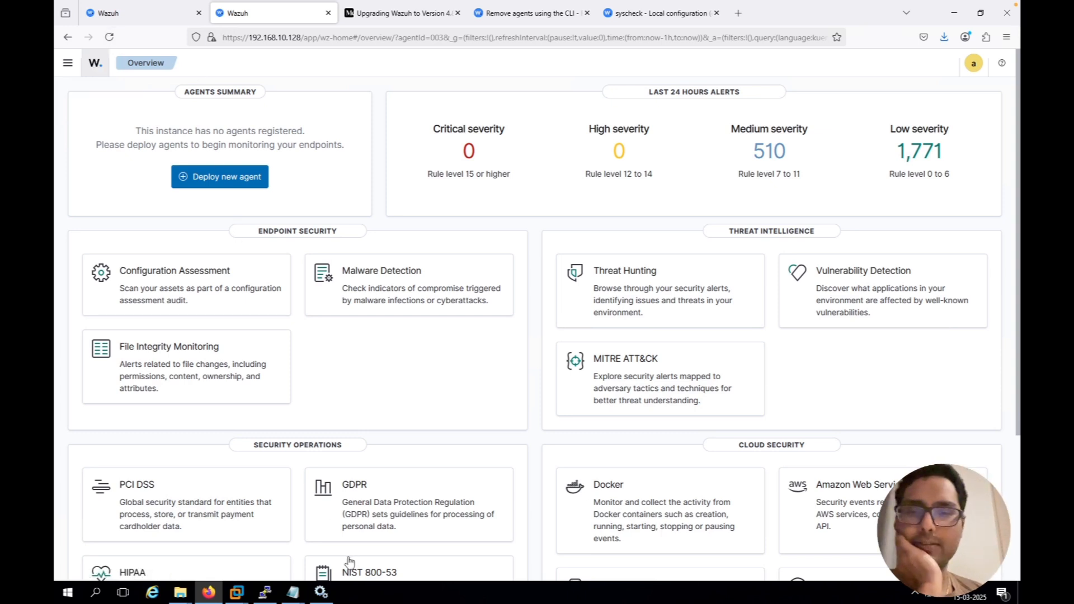
Switch to the Task notes in Notepad and mark item 9 about uninstalling and deleting the agent as complete
mouse_move(295, 592)
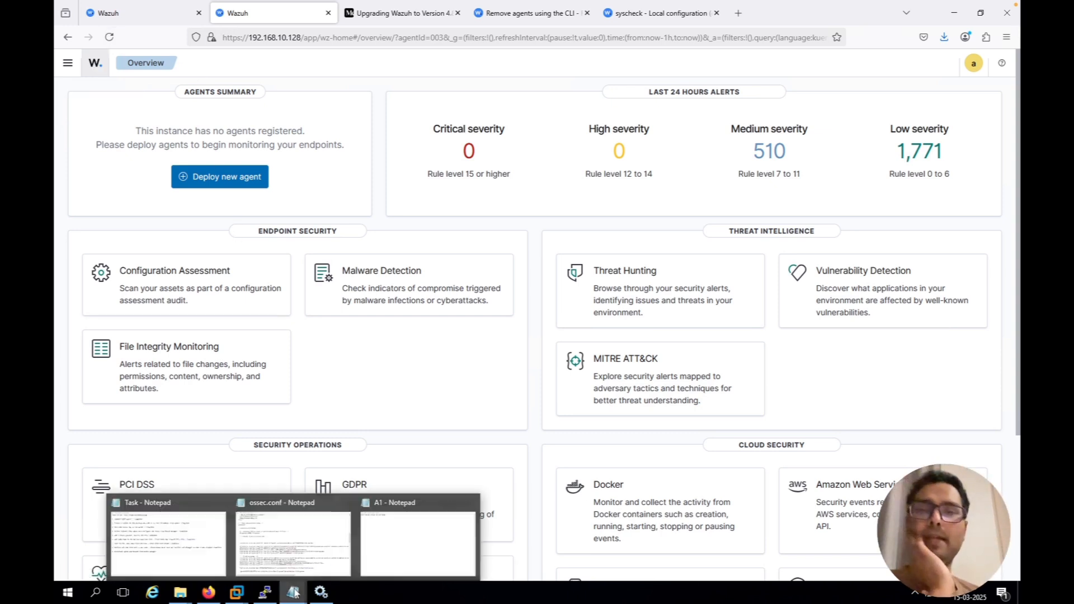
click(193, 536)
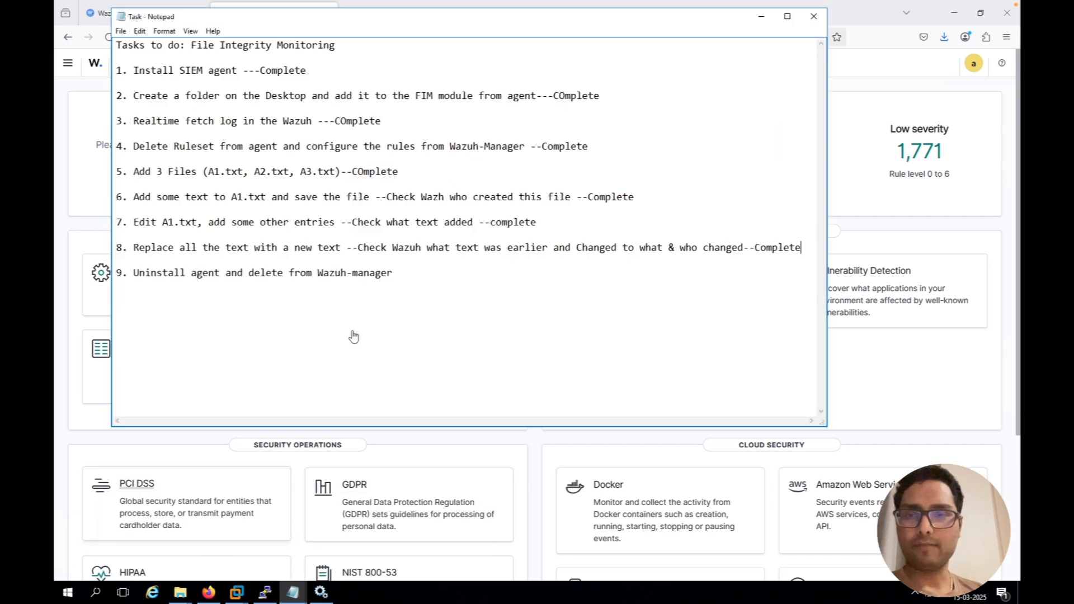
click(433, 270)
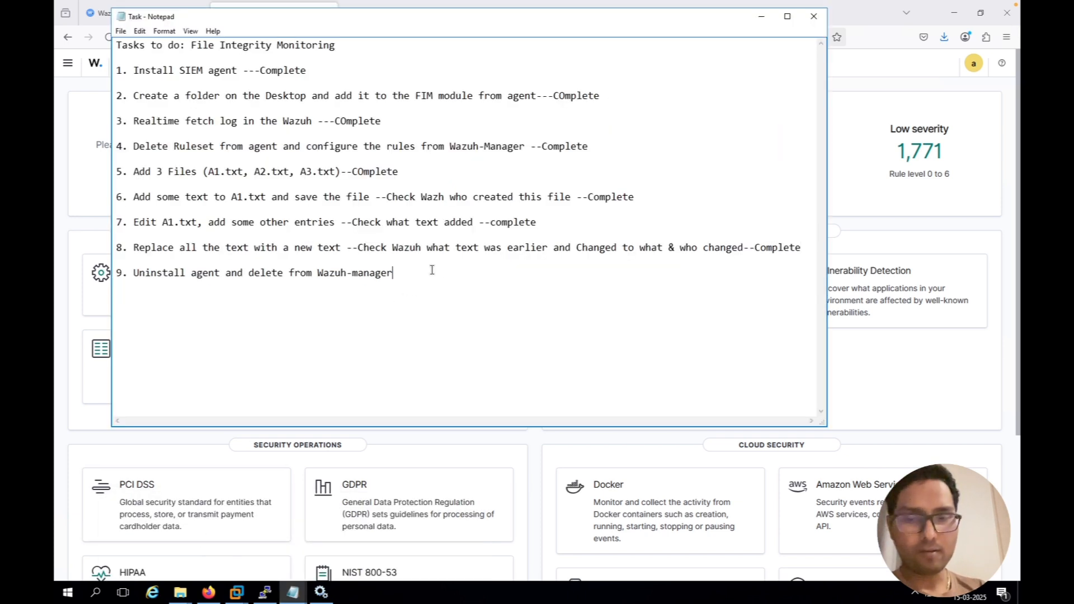
text(--)
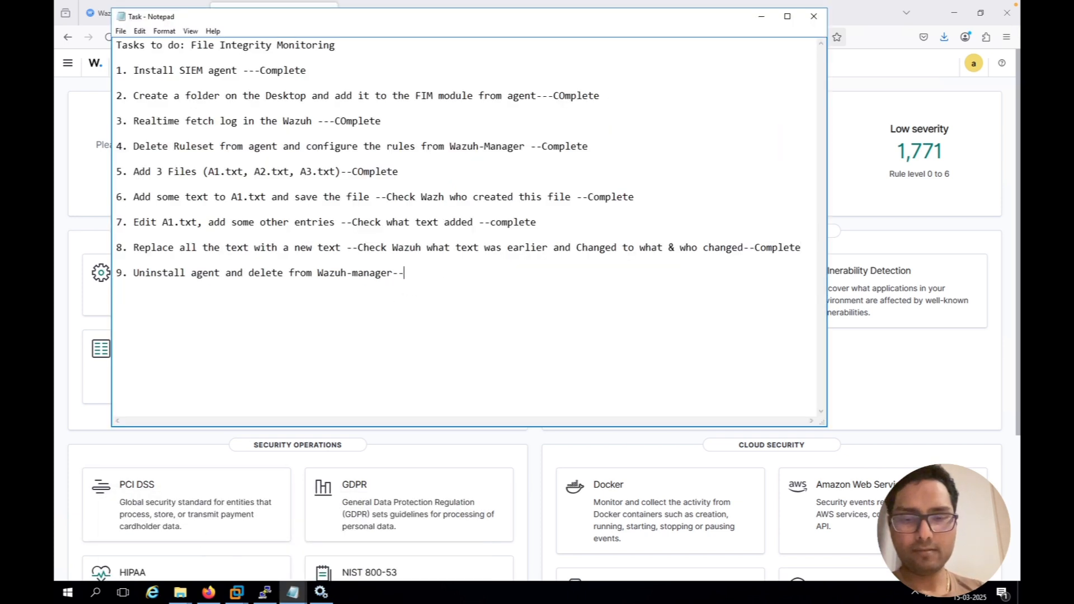
text(Compl)
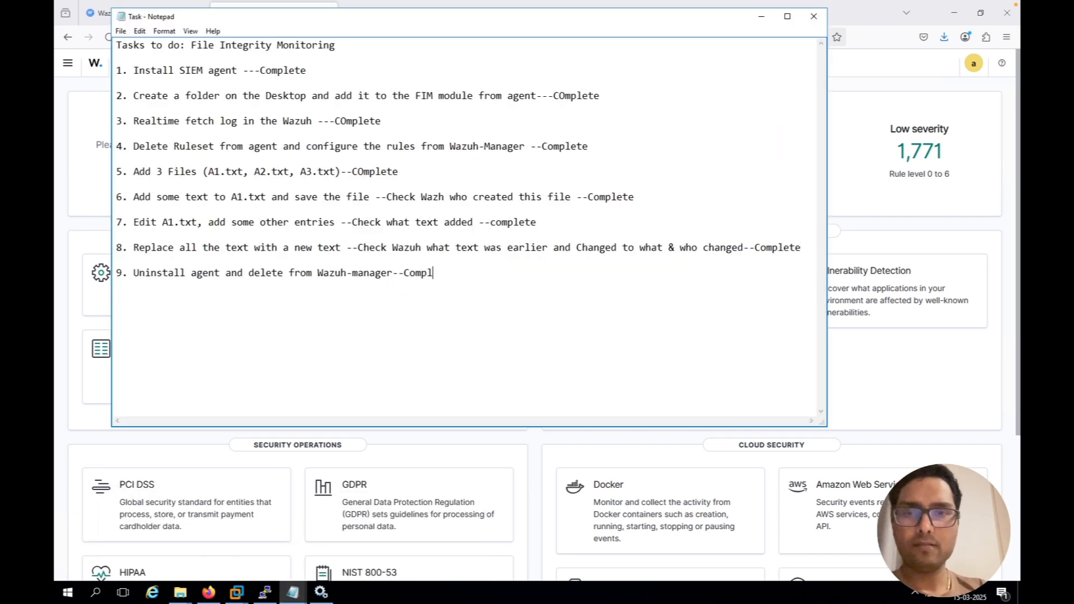